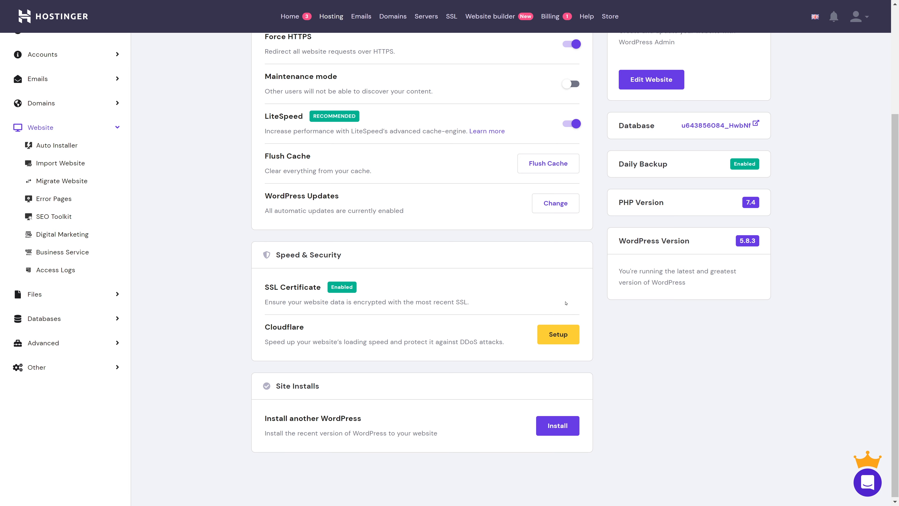
Step: Open the site's WordPress admin for editing from the hosting dashboard and go to the list of installed plugins
scroll(598, 310, up, 4)
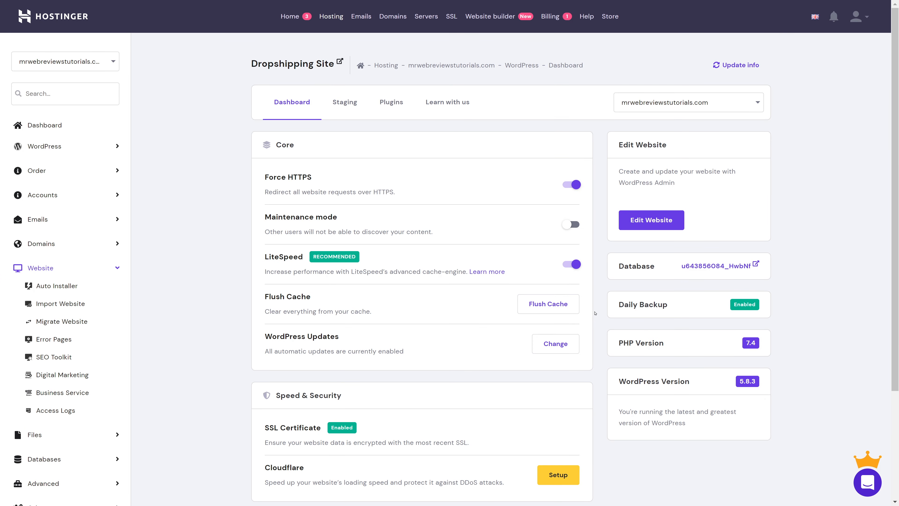
click(651, 220)
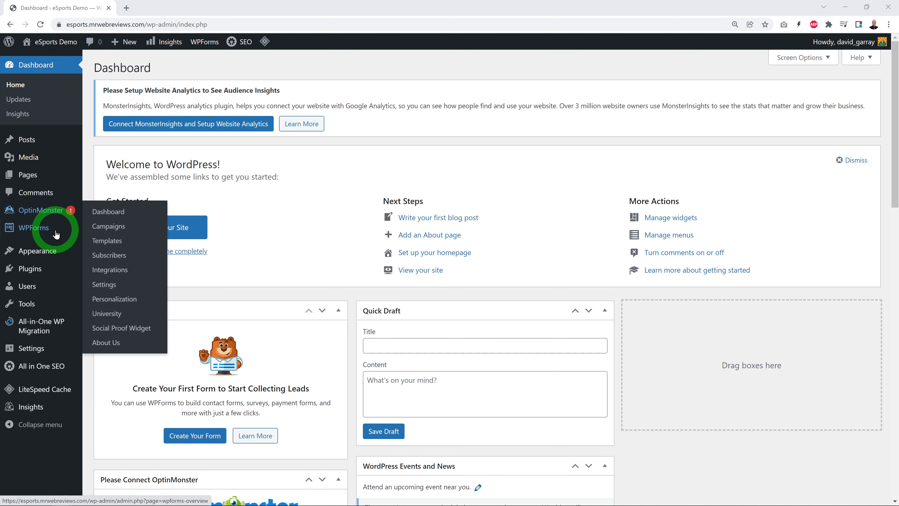
mouse_move(50, 328)
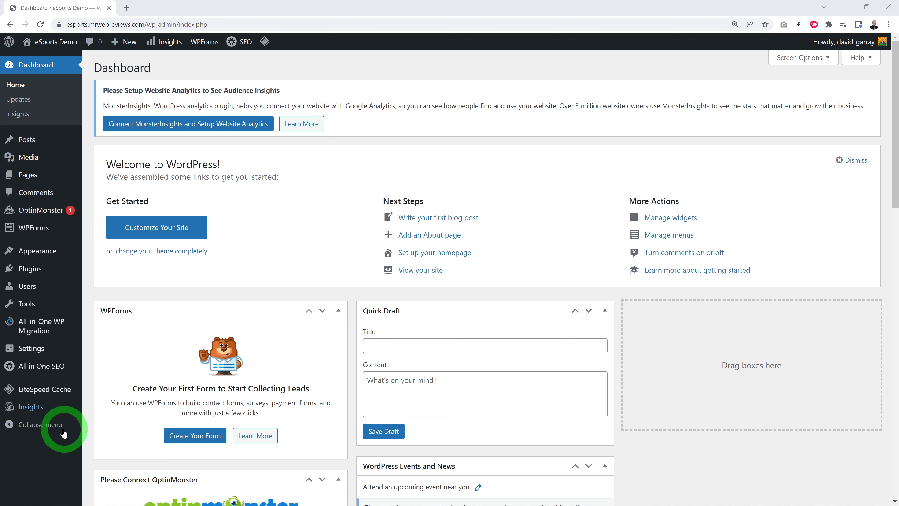
click(32, 270)
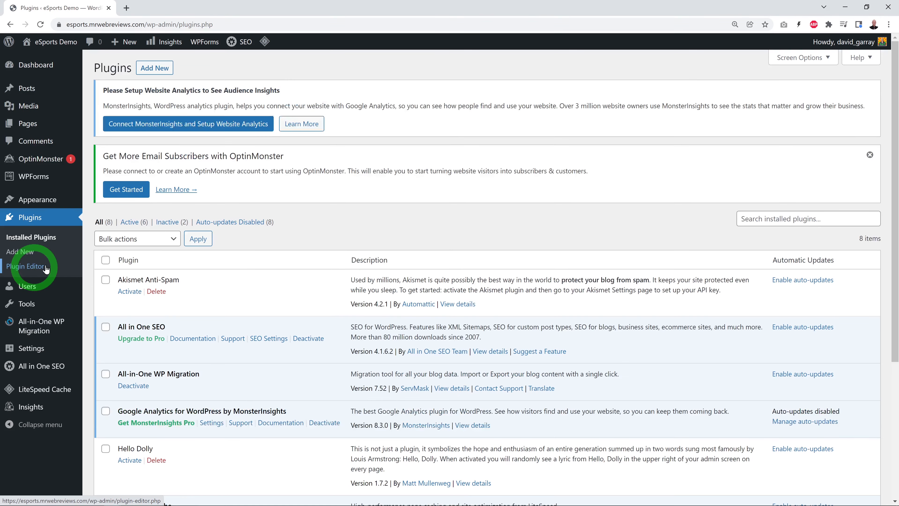
click(347, 253)
Step: Select all installed plugins and deactivate them with a single bulk action
scroll(346, 252, down, 3)
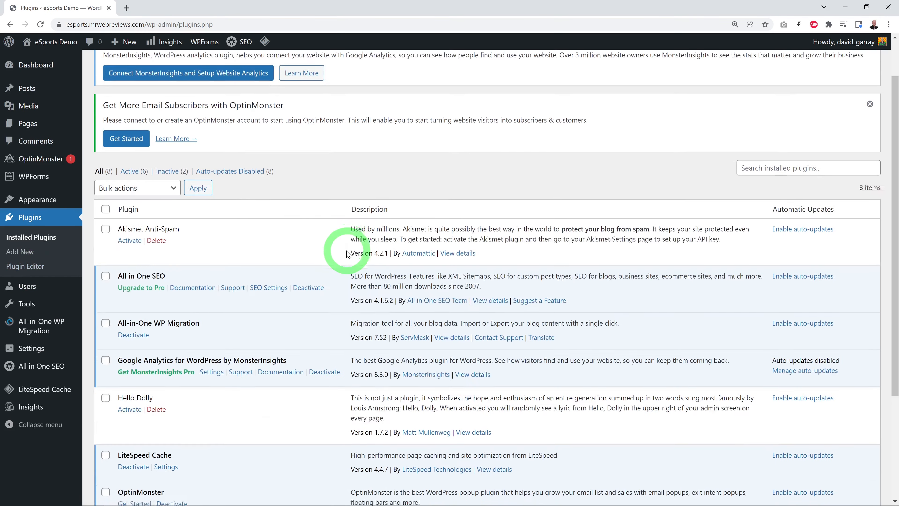
click(106, 165)
click(173, 145)
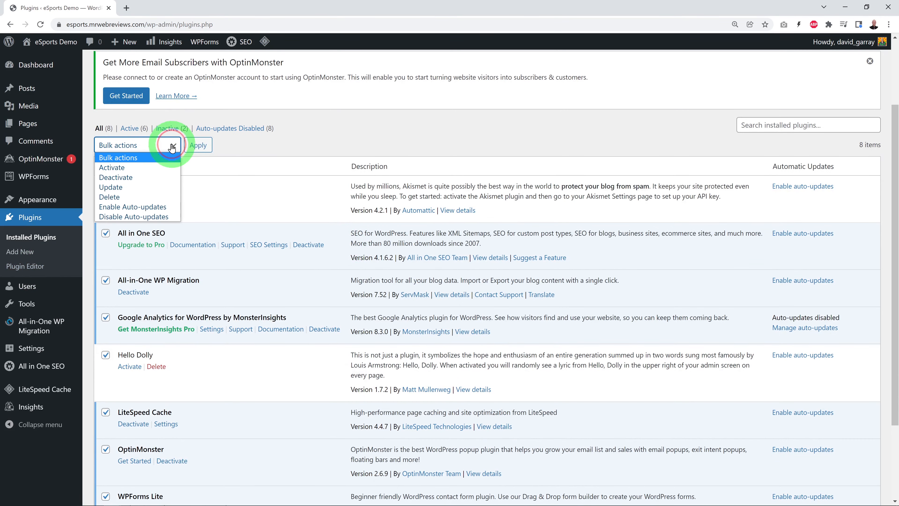
click(136, 177)
click(196, 146)
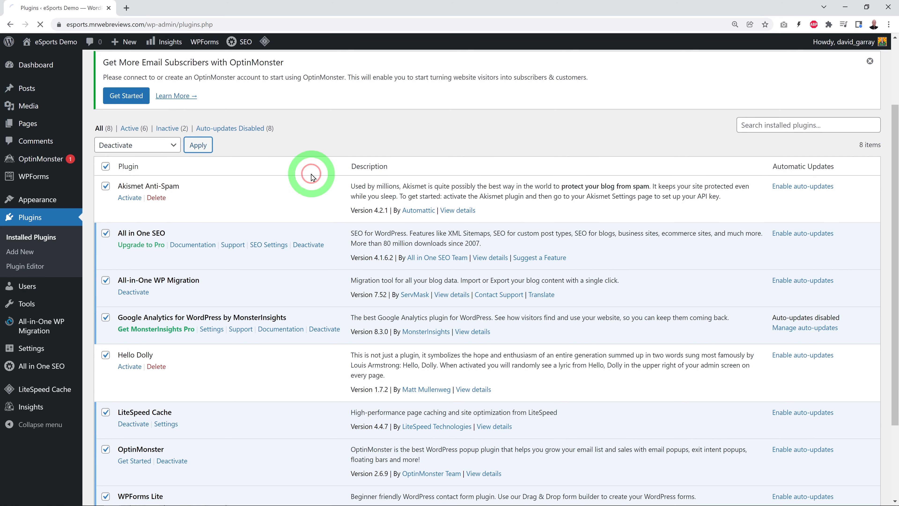
Step: Bulk delete the Akismet Anti-Spam, All in One SEO, All-in-One WP Migration, MonsterInsights Google Analytics, Hello Dolly and OptinMonster plugins
scroll(267, 230, down, 3)
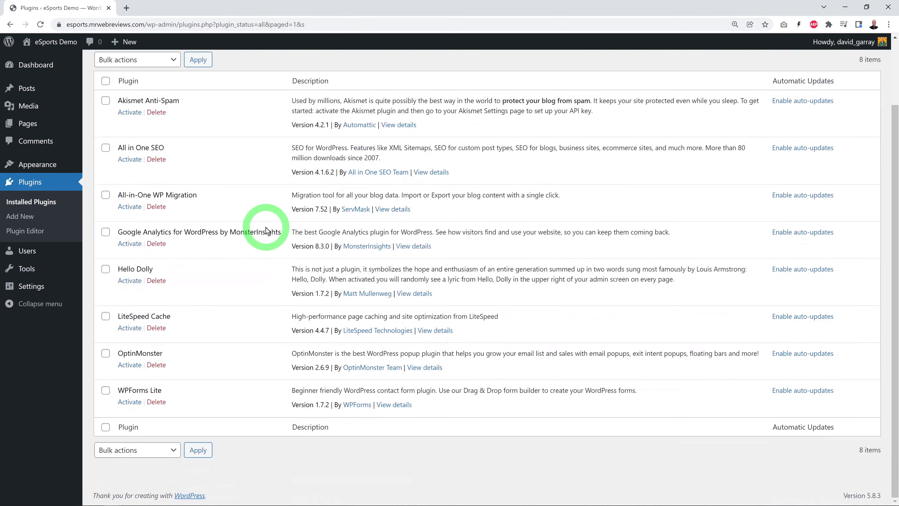
click(106, 100)
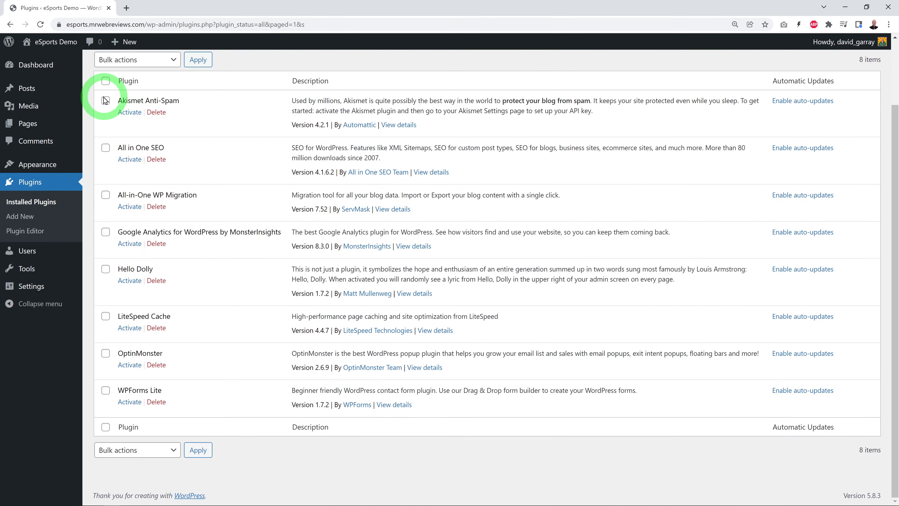
click(105, 100)
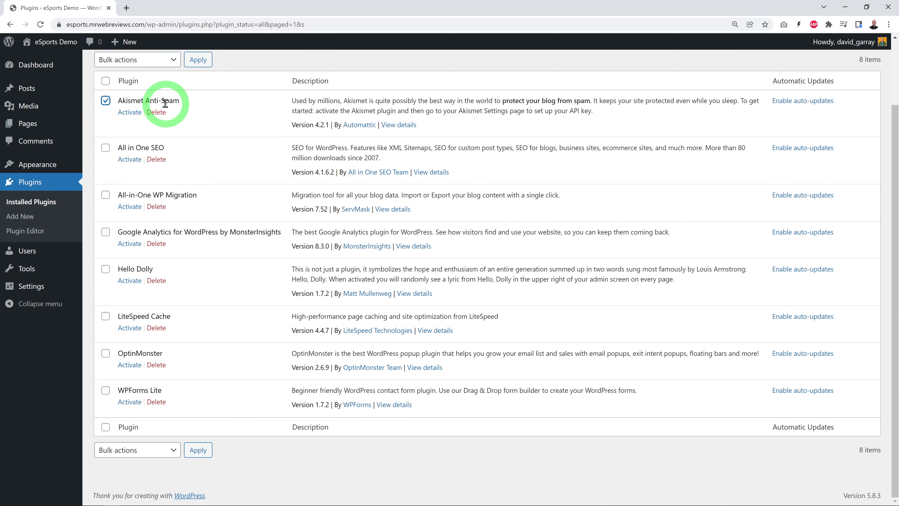
click(106, 148)
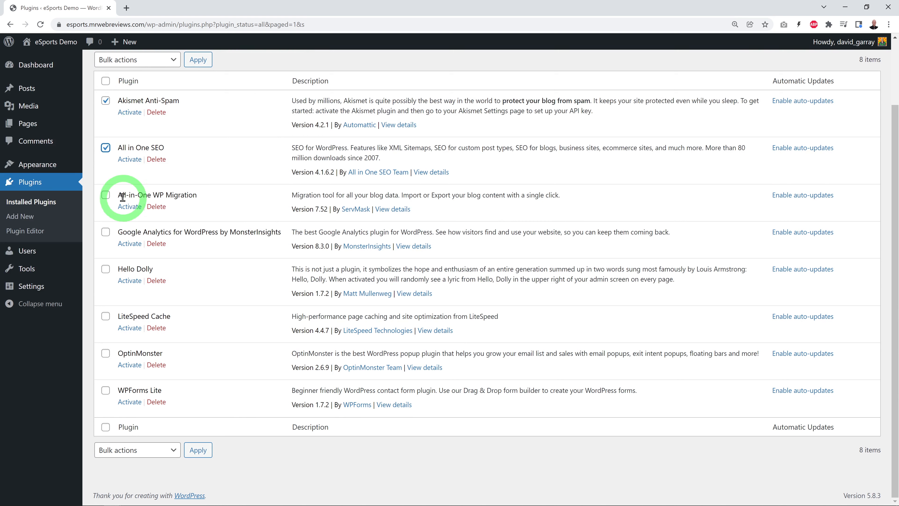
click(105, 197)
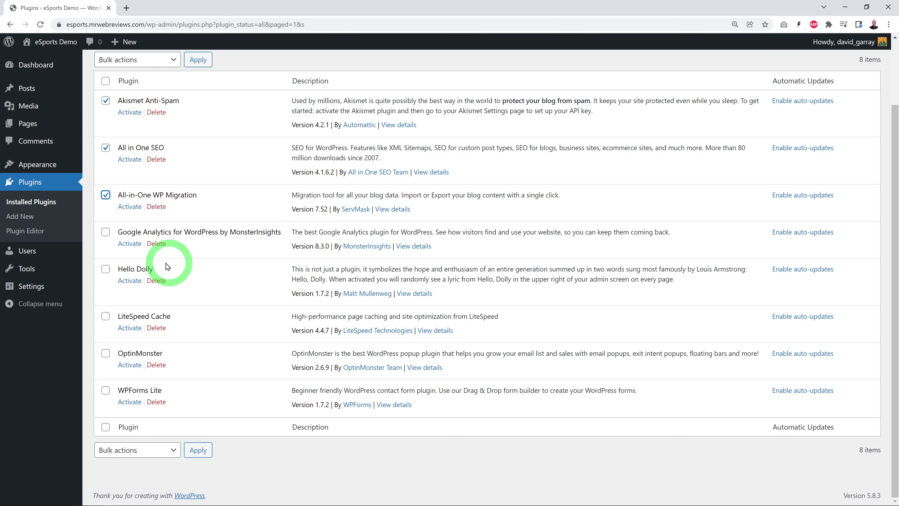
click(106, 234)
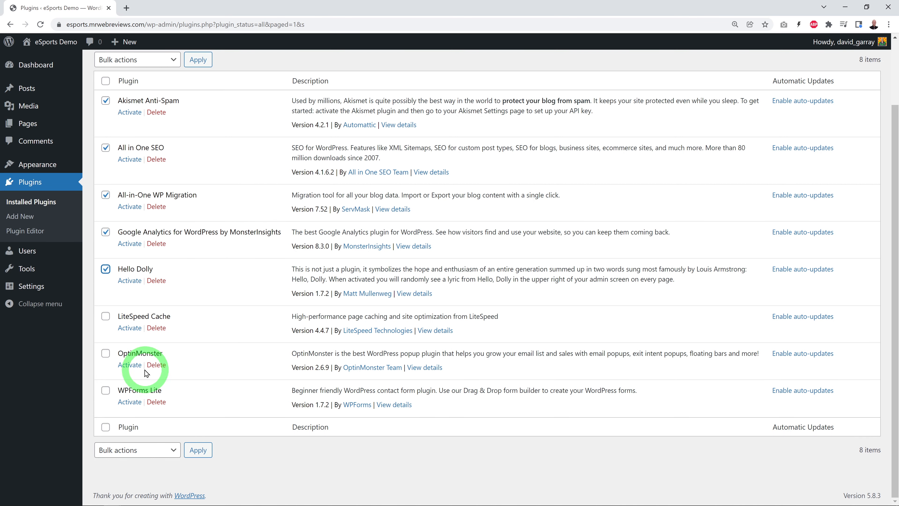
click(106, 353)
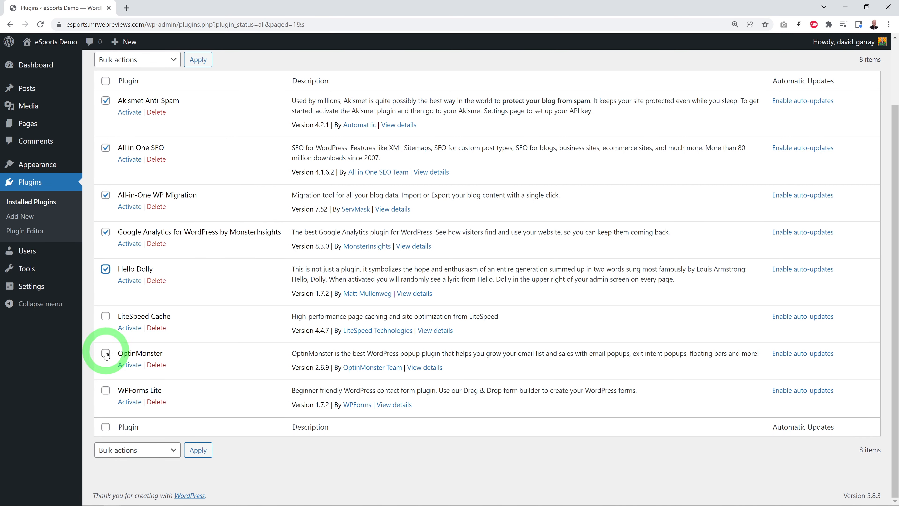
click(172, 451)
click(142, 417)
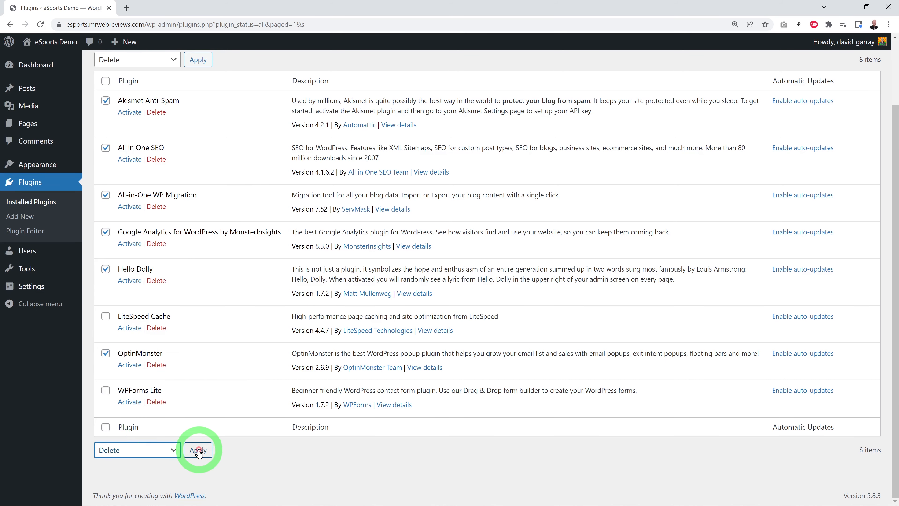
click(198, 450)
click(493, 86)
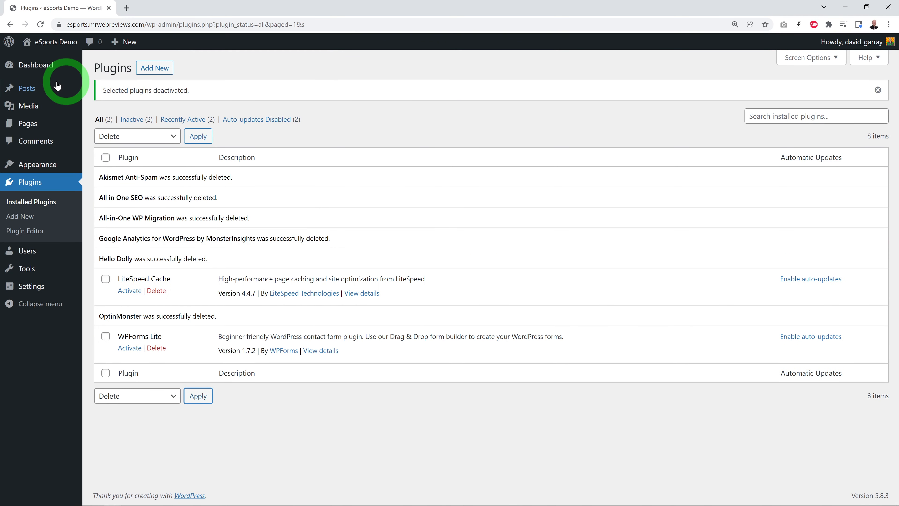
Step: View the live eSports Demo site in a new browser tab from the dashboard, and open the admin's installed themes page
click(36, 65)
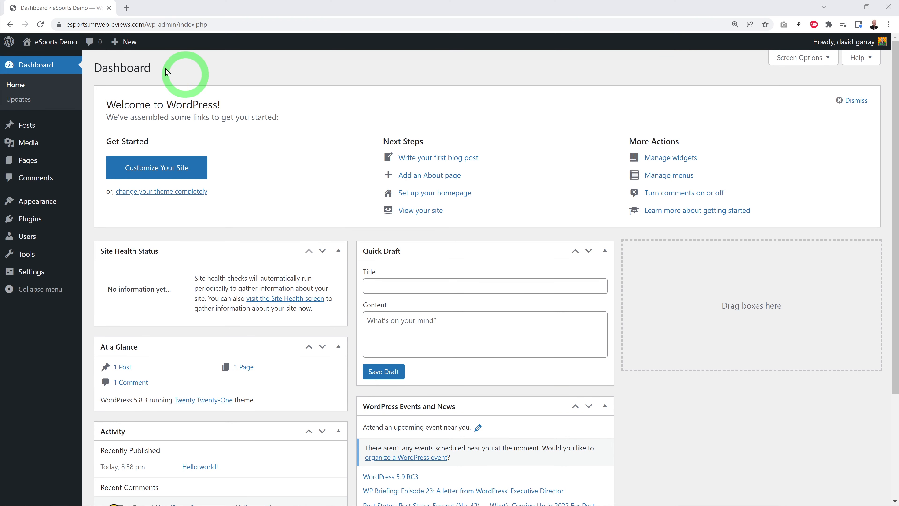
mouse_move(47, 43)
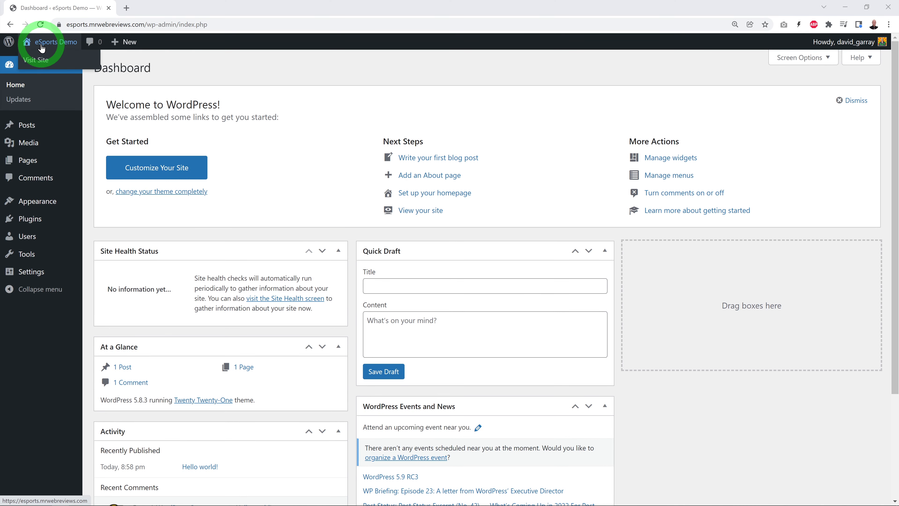
right_click(49, 58)
click(89, 63)
click(164, 7)
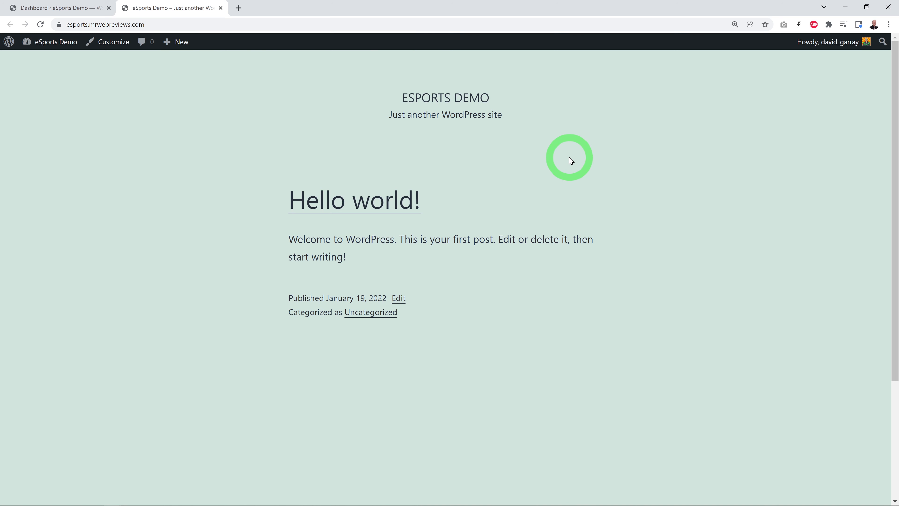
click(60, 8)
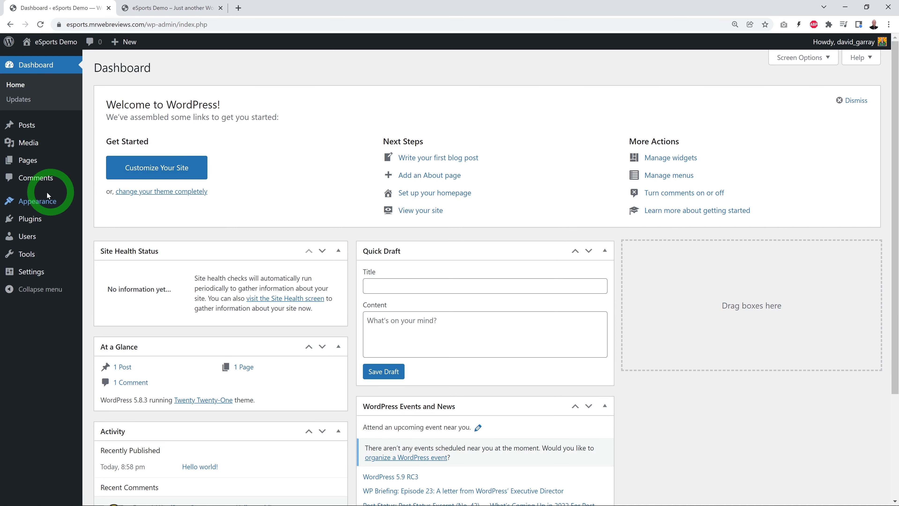
click(38, 204)
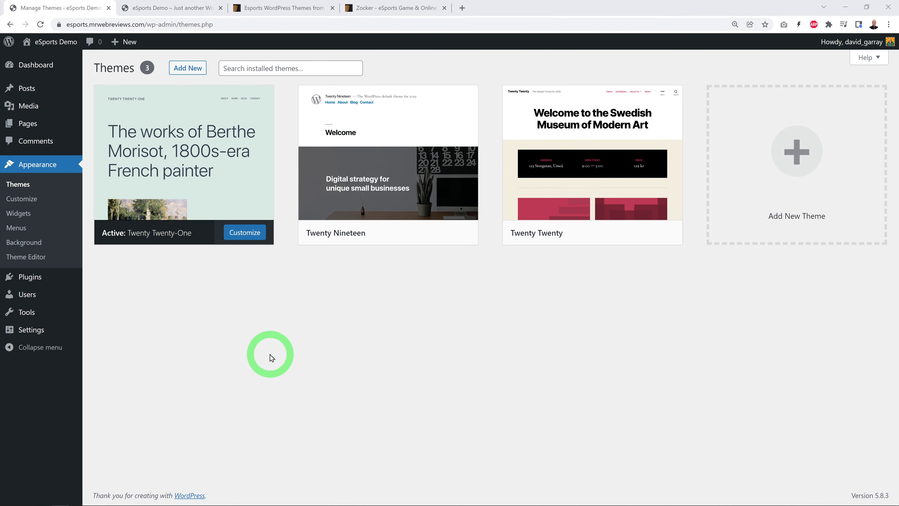
Step: Examine the esports WordPress themes listed on ThemeForest and switch to the Zocker theme's page
click(267, 14)
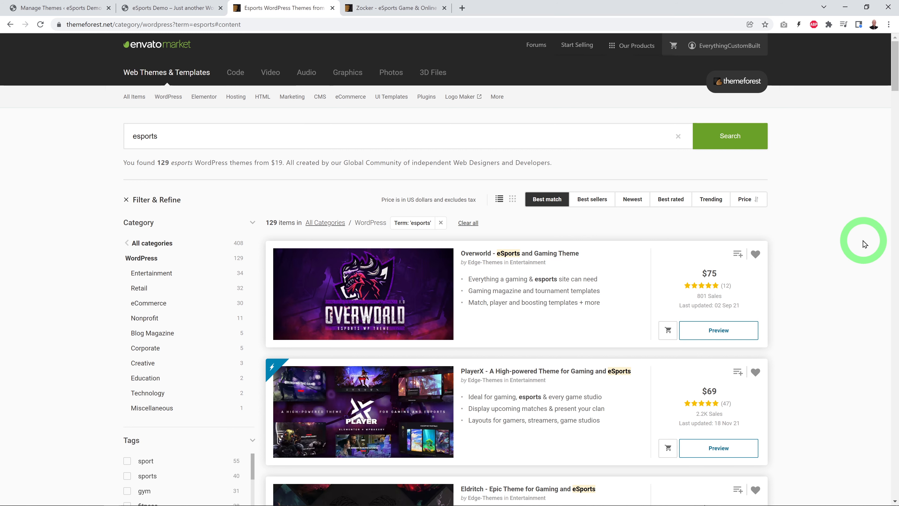
scroll(863, 244, down, 2)
scroll(518, 283, down, 3)
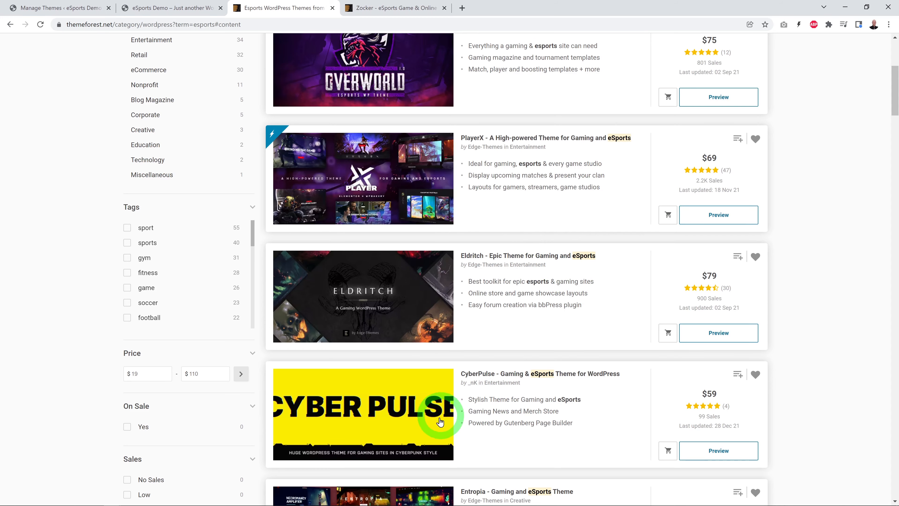
scroll(511, 355, down, 1)
scroll(812, 347, up, 2)
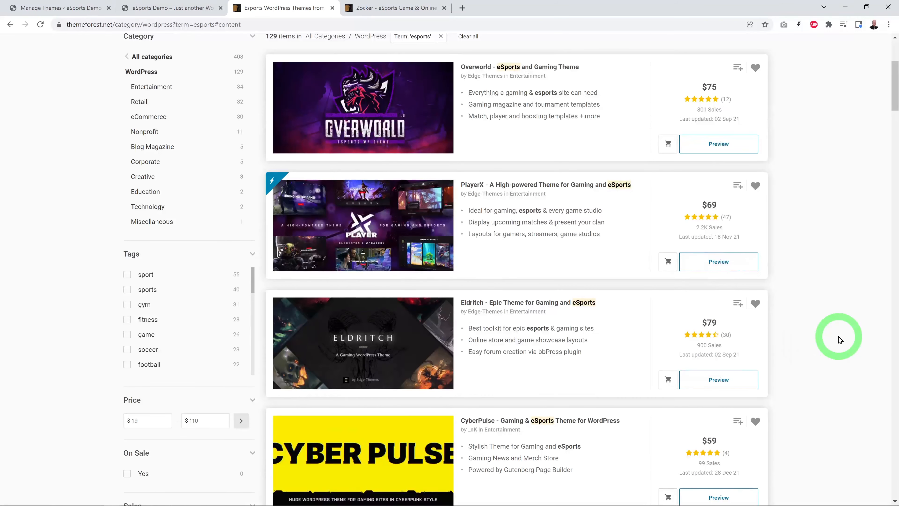
scroll(838, 336, up, 1)
scroll(839, 335, down, 1)
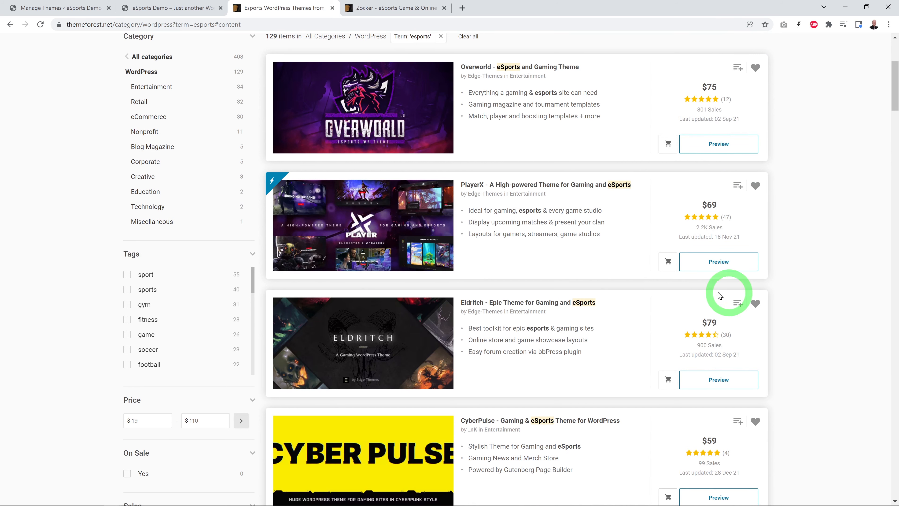
scroll(811, 357, down, 2)
scroll(819, 353, down, 2)
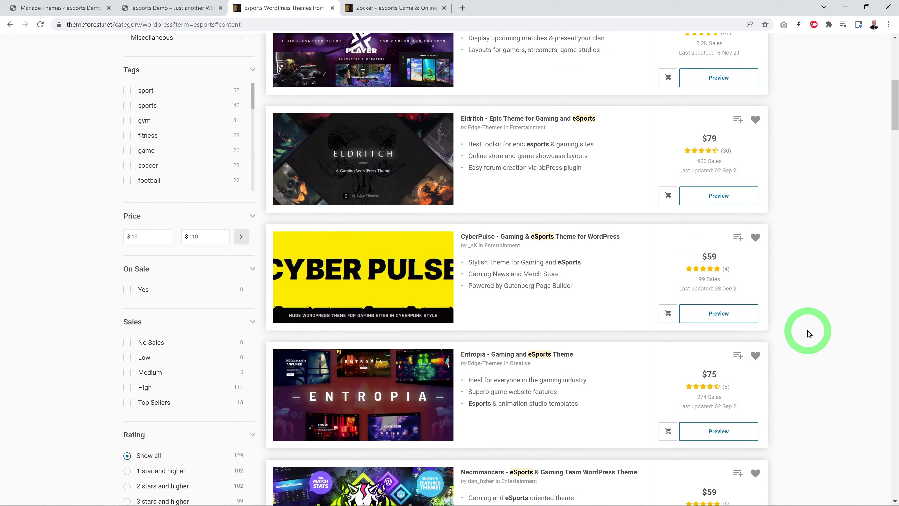
scroll(803, 331, up, 2)
scroll(797, 324, up, 3)
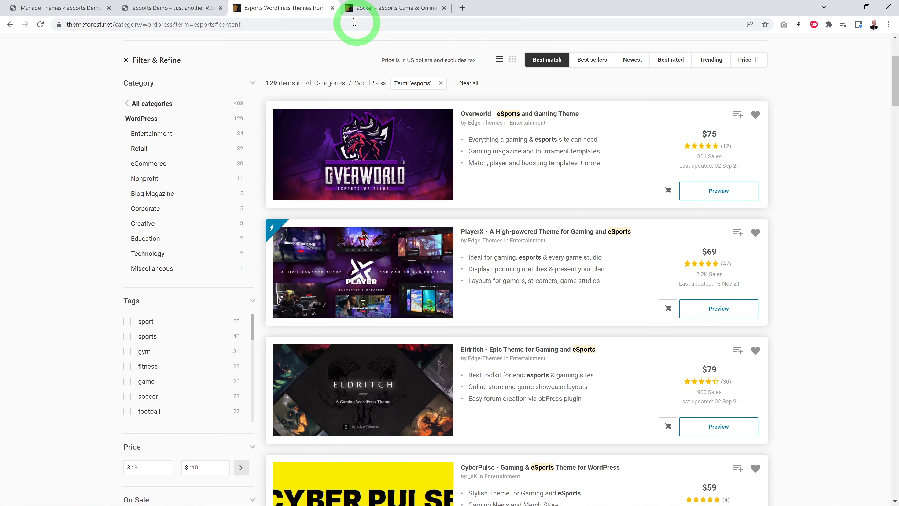
click(372, 18)
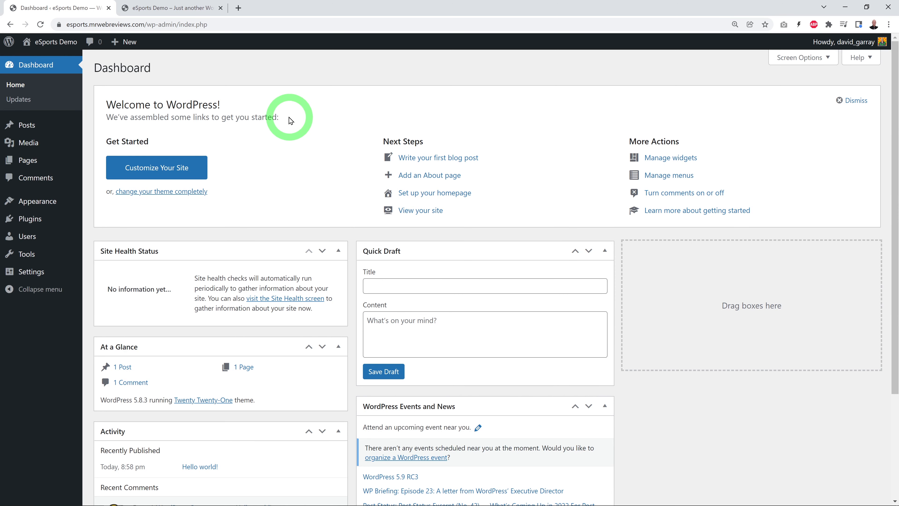
Step: Upload and install the theme file zocker.zip from the zocker-final folder, and activate the Zocker theme
mouse_move(49, 201)
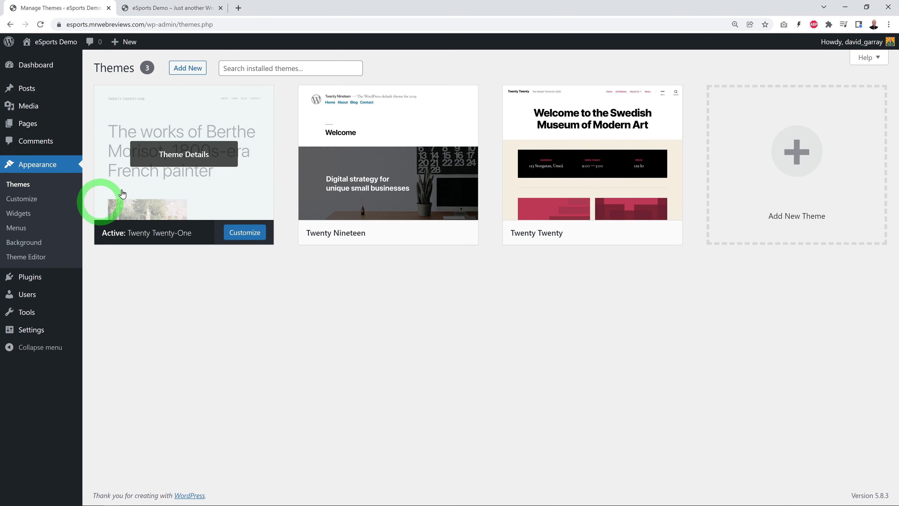
click(189, 73)
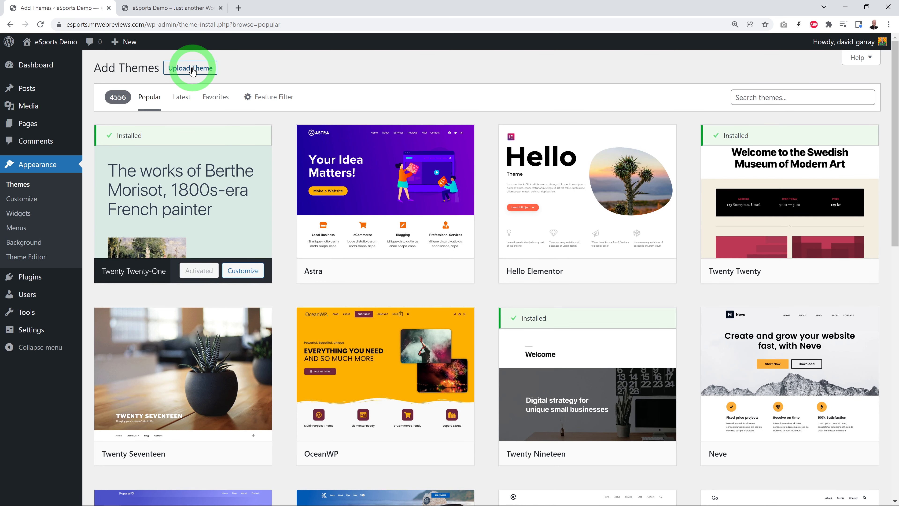
click(193, 70)
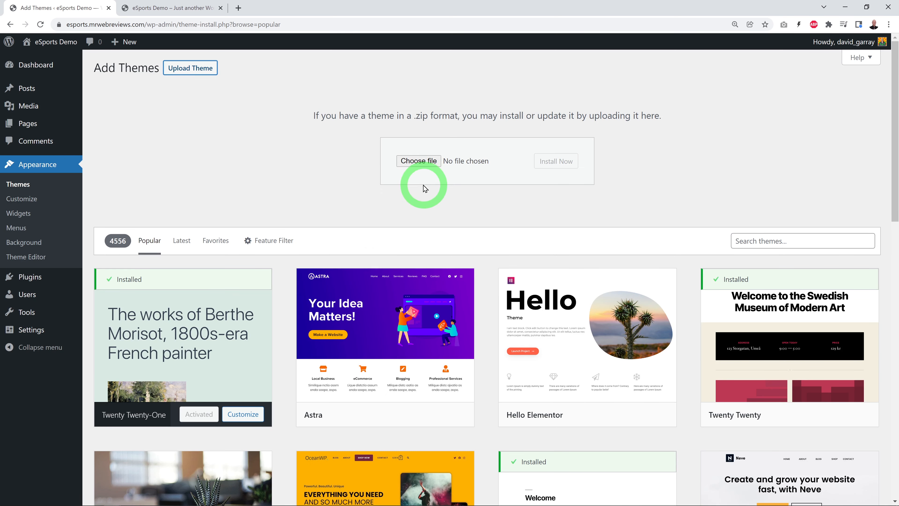
click(417, 161)
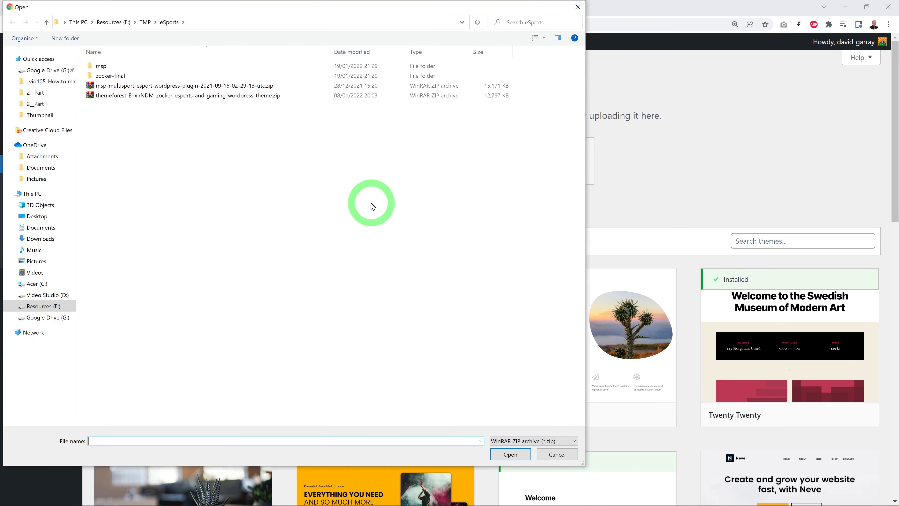
click(120, 95)
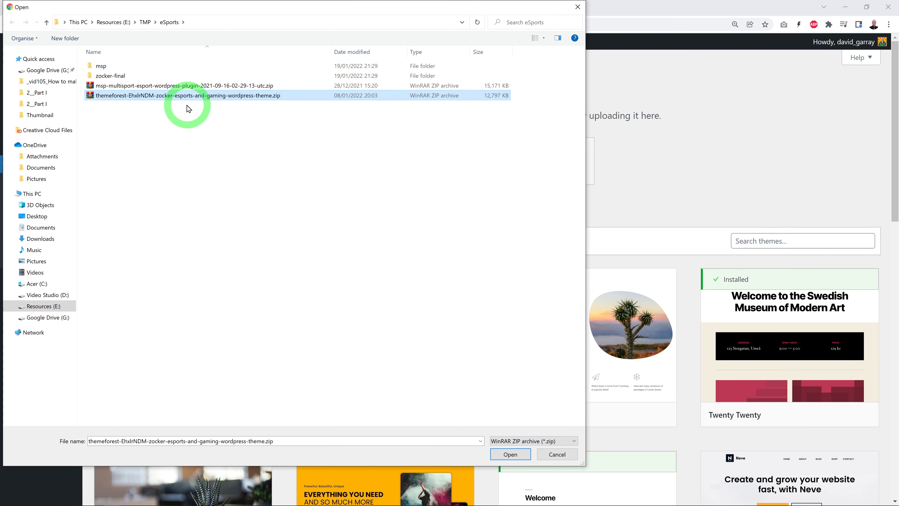
double_click(113, 75)
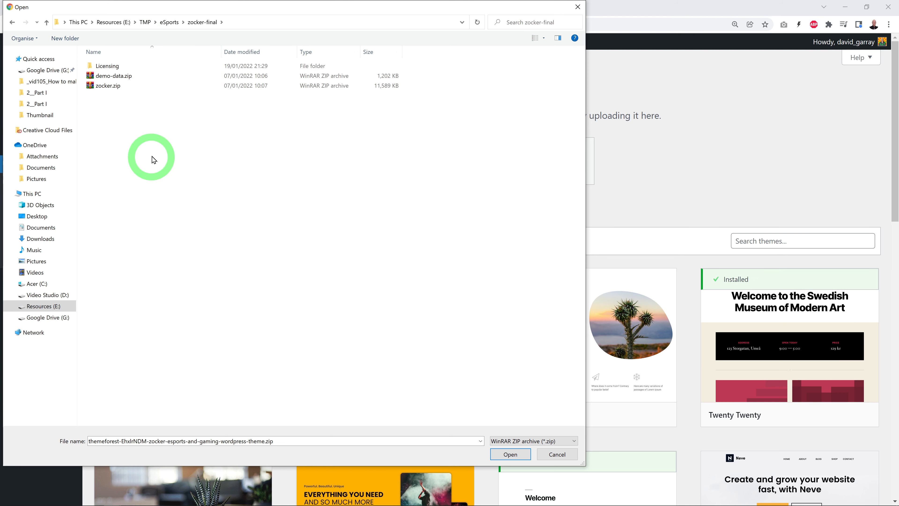
click(111, 89)
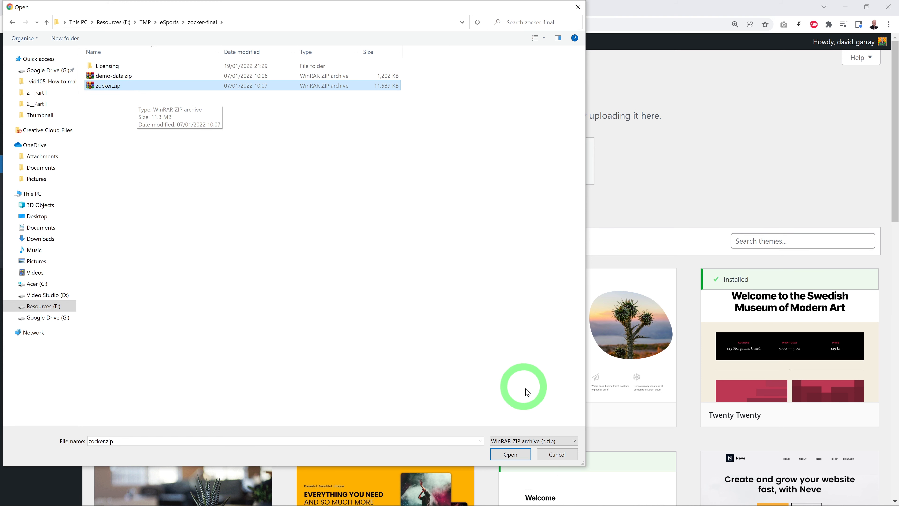
click(512, 454)
click(555, 161)
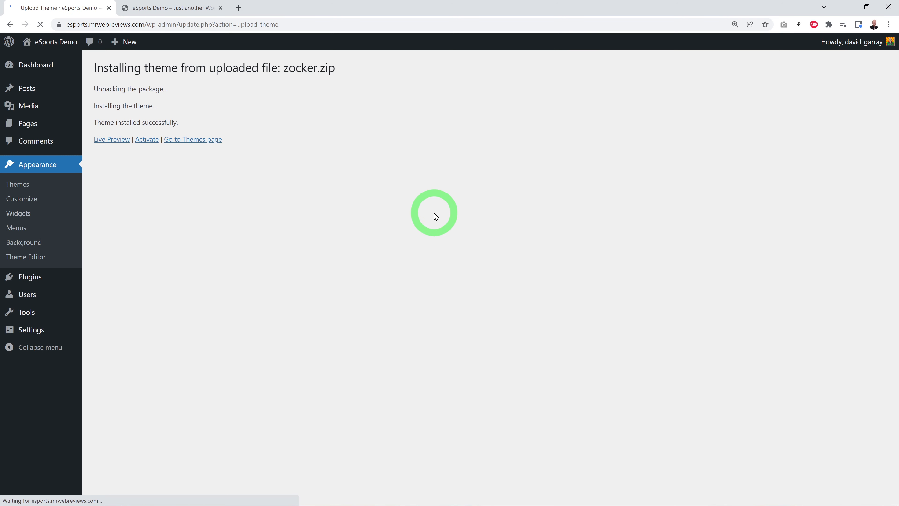
click(147, 139)
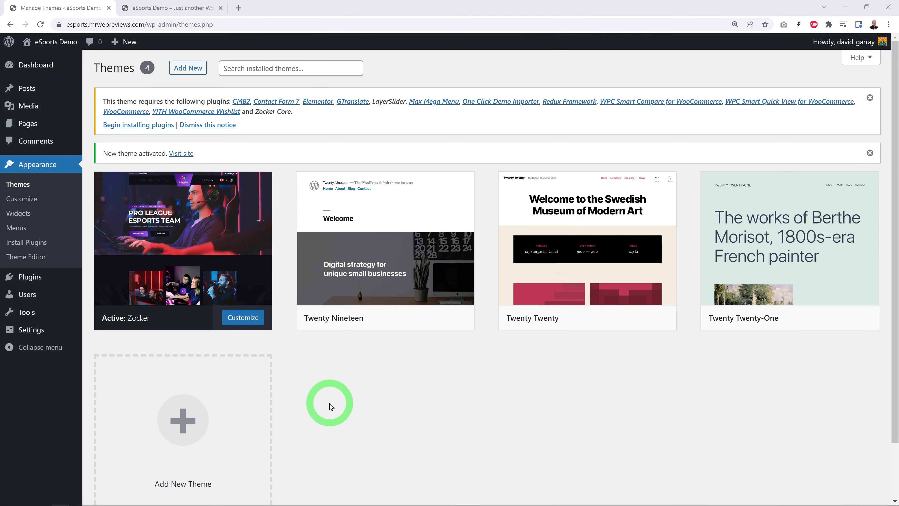
Step: Start installing the plugins required by the Zocker theme, selecting all of them for one bulk installation
mouse_move(202, 264)
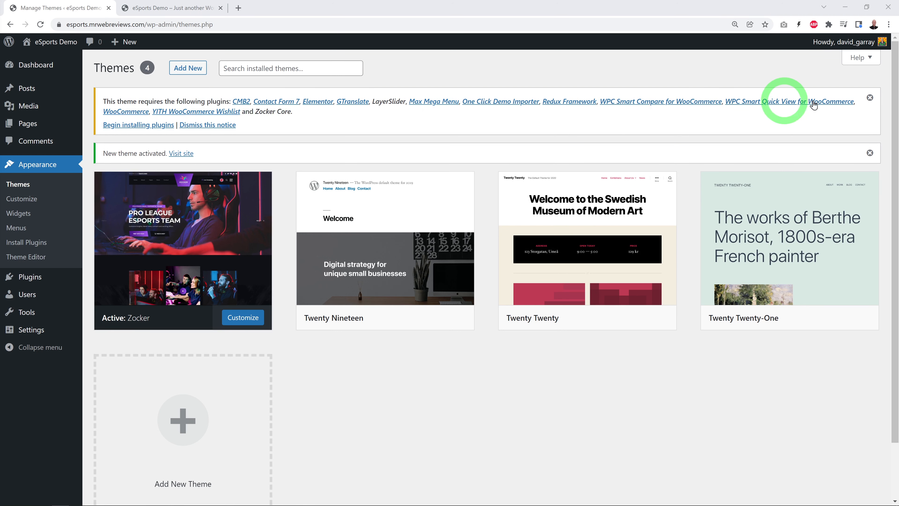
click(126, 128)
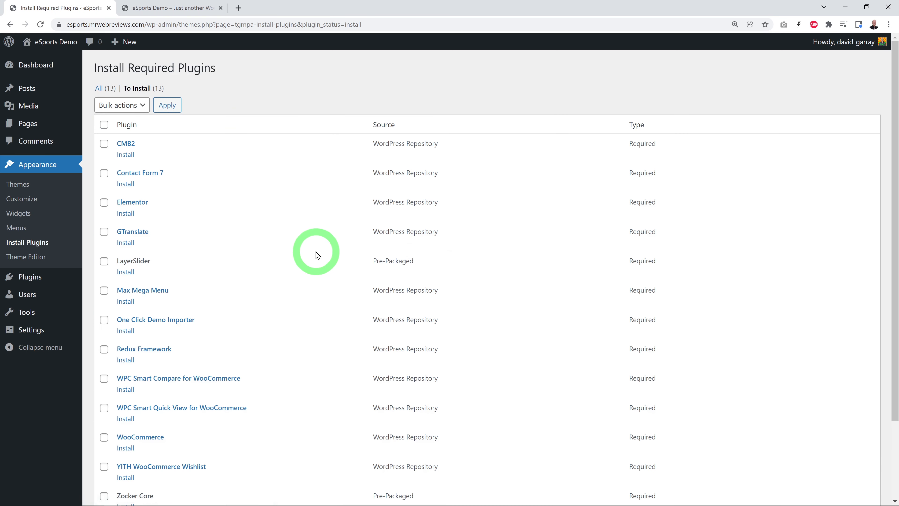
click(104, 125)
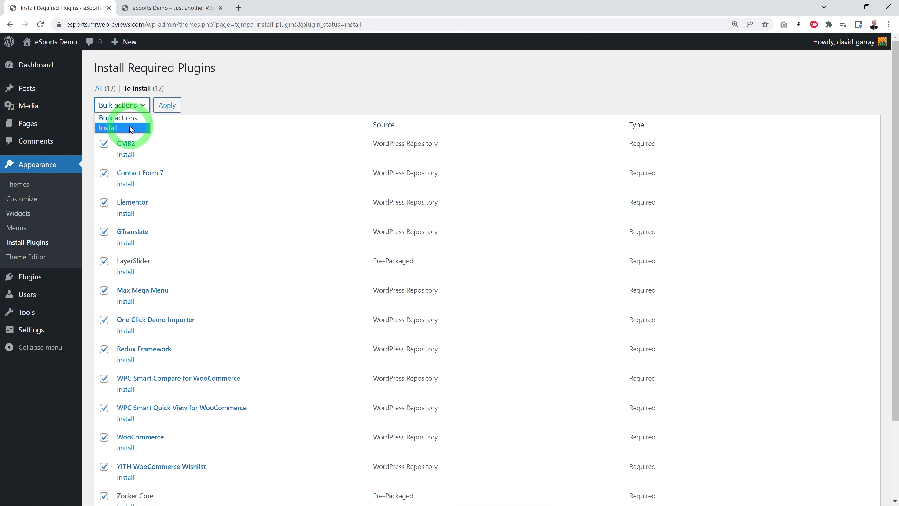
click(130, 129)
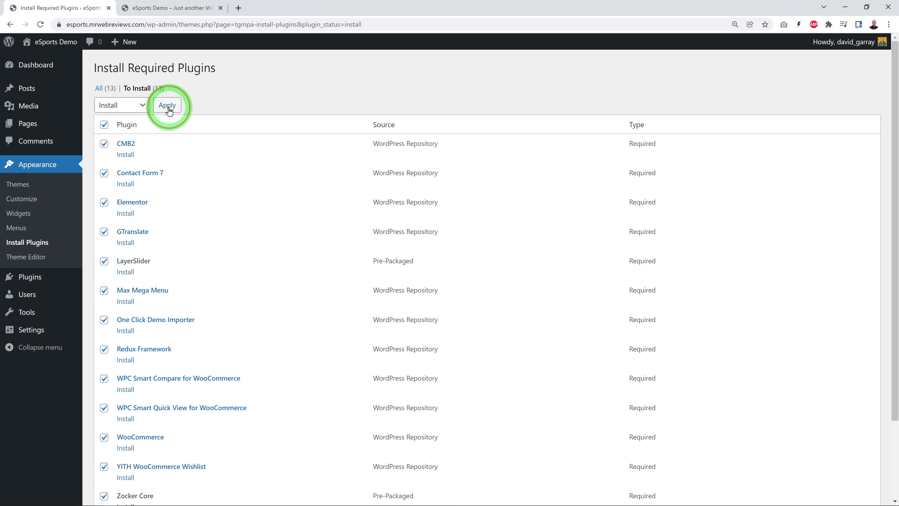
click(168, 105)
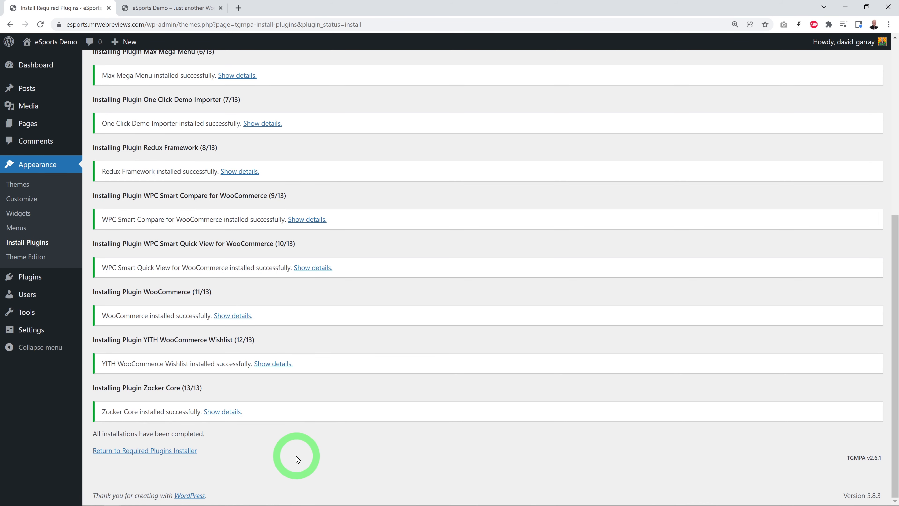
Step: Return to the required plugins installer and activate all of the theme's required plugins with one bulk action
click(148, 451)
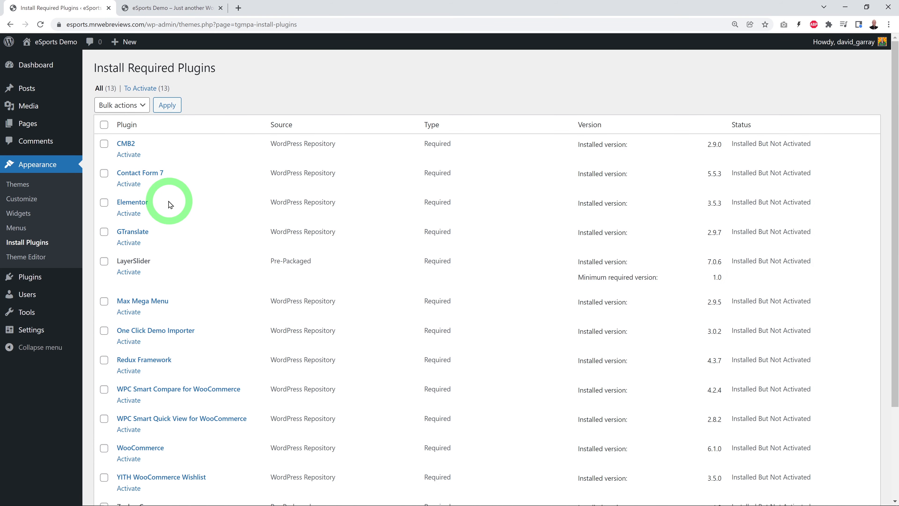
click(104, 125)
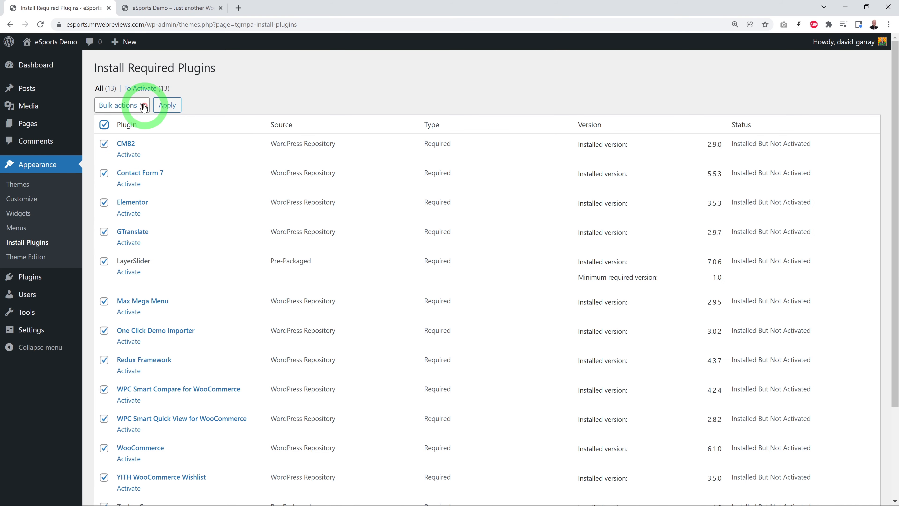
click(139, 105)
click(125, 147)
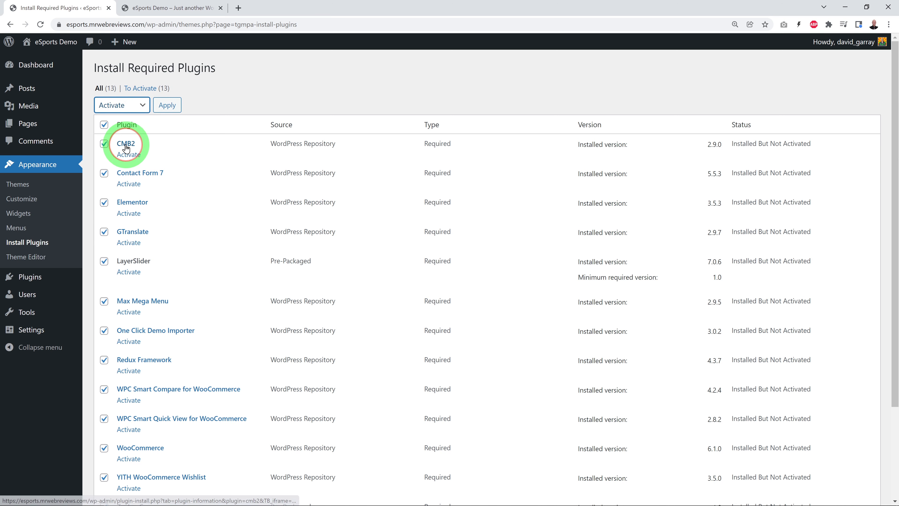
click(167, 107)
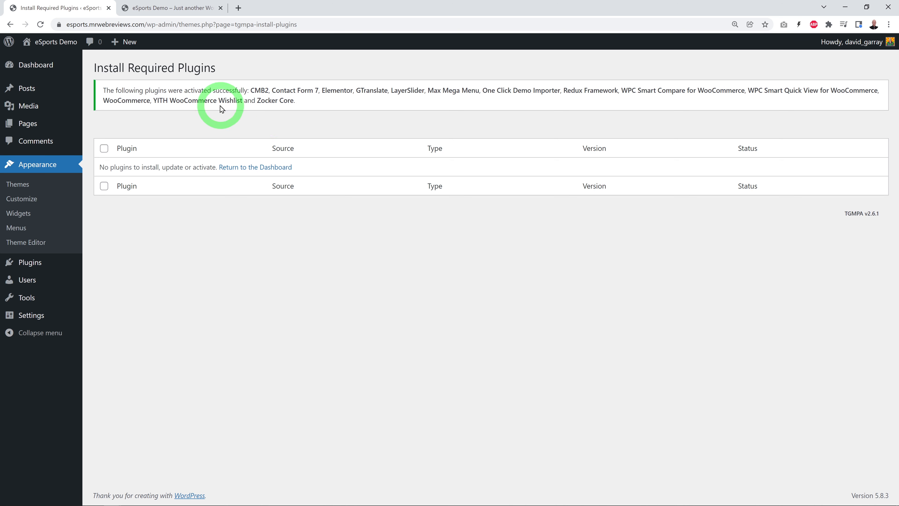
Step: Open the refreshed dashboard and examine the admin entries added by the Zocker theme and its plugins
mouse_move(31, 71)
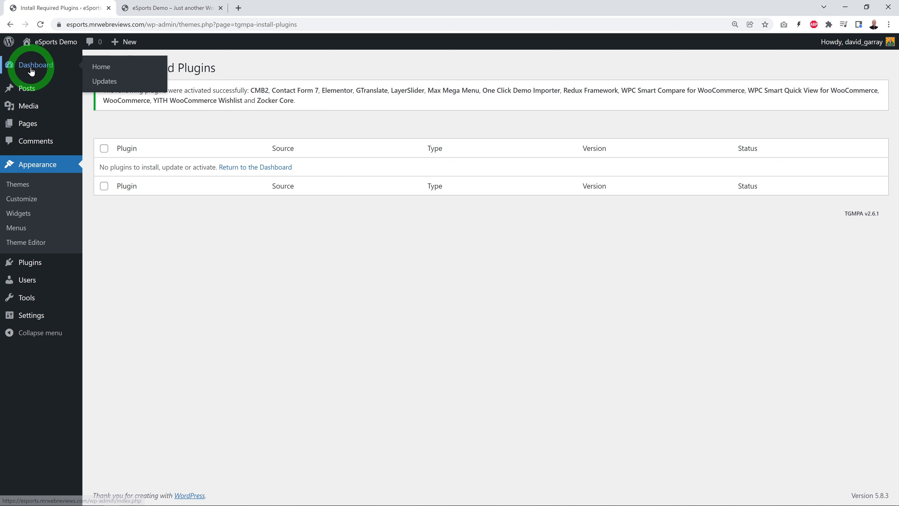
click(40, 25)
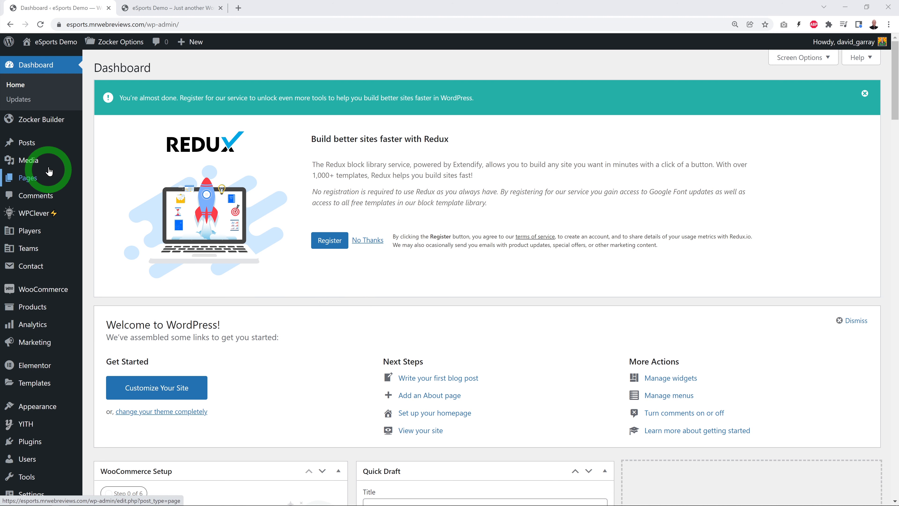
mouse_move(52, 121)
mouse_move(40, 250)
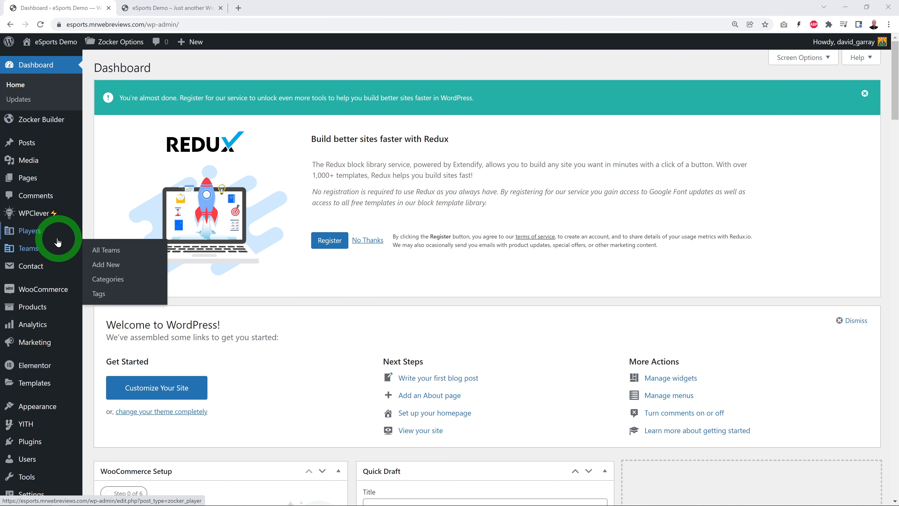
scroll(60, 241, down, 4)
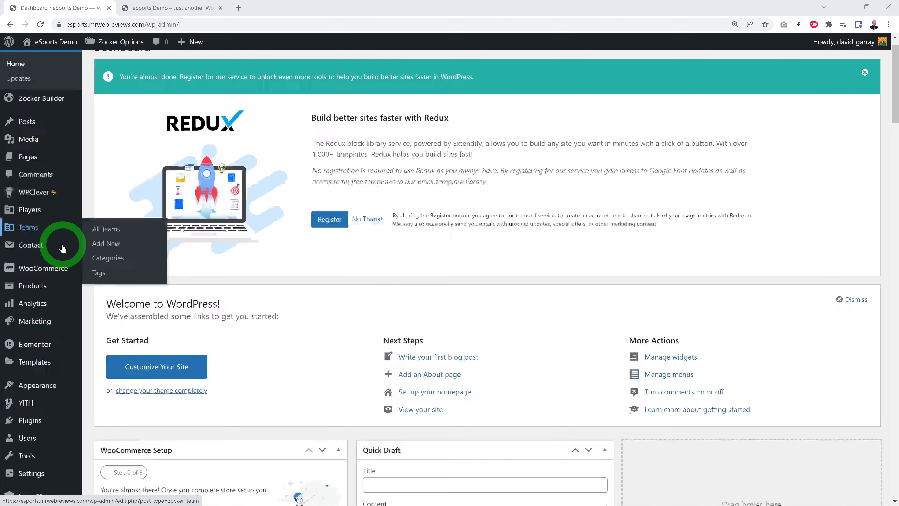
mouse_move(64, 460)
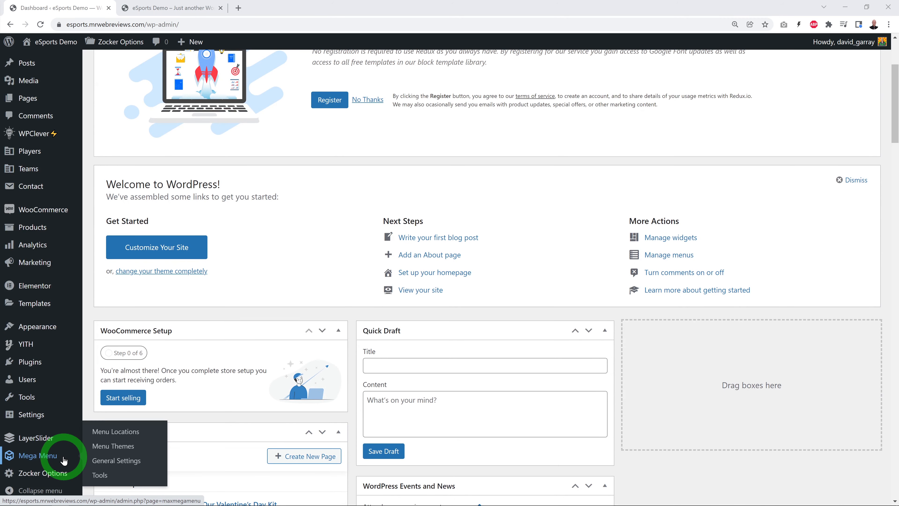
mouse_move(36, 476)
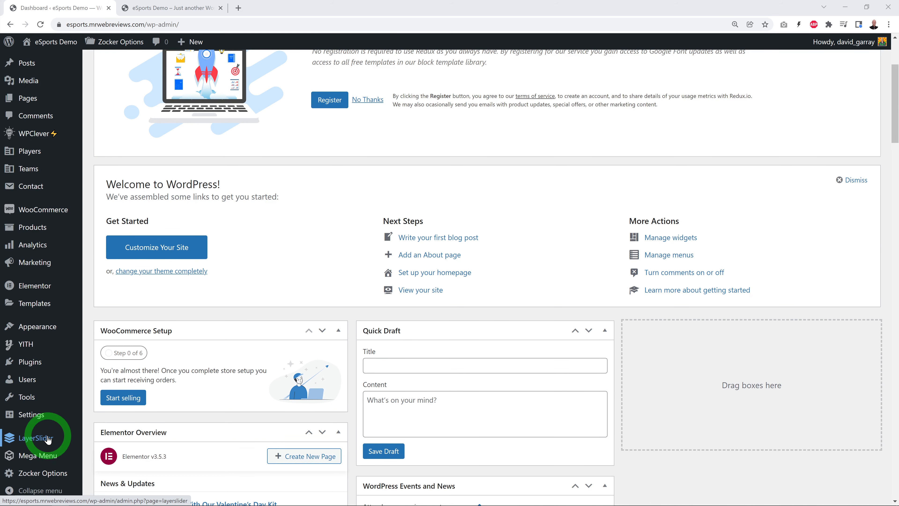
scroll(48, 439, up, 4)
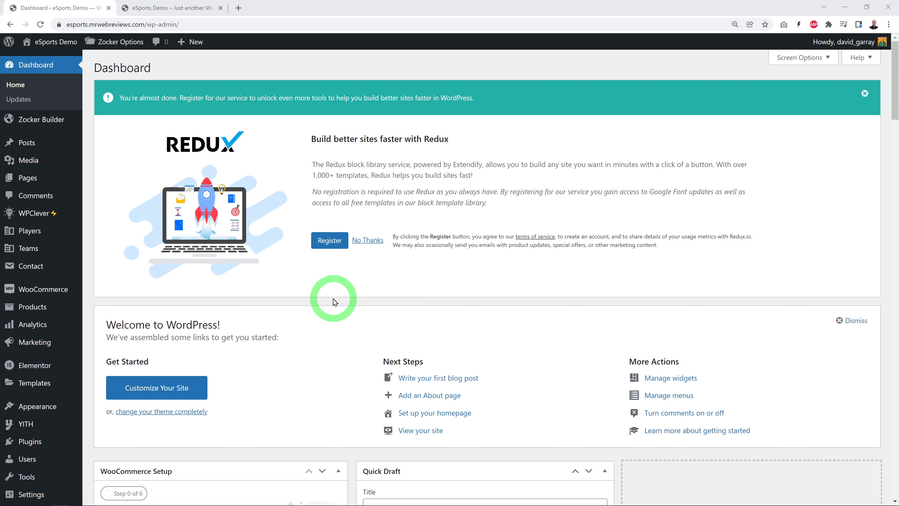
Step: Reload the live eSports Demo site to check its look with the new theme, and return to the dashboard
click(184, 8)
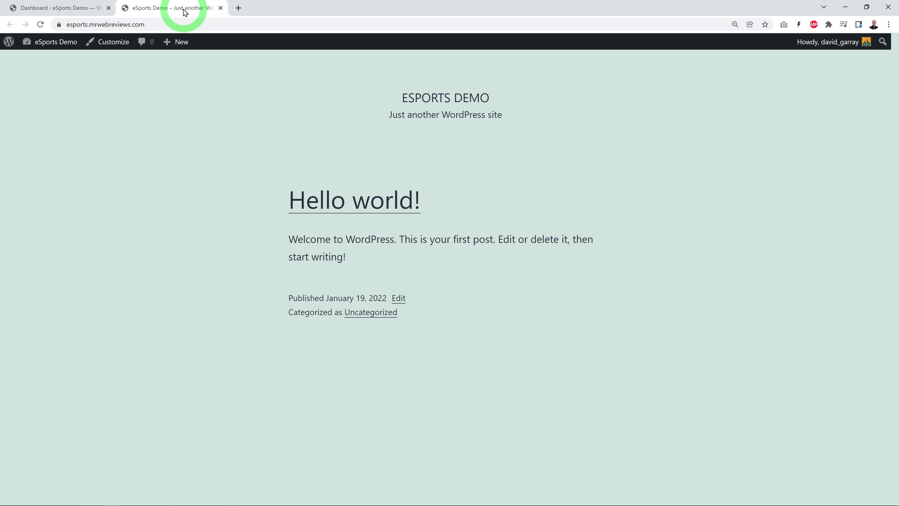
click(42, 24)
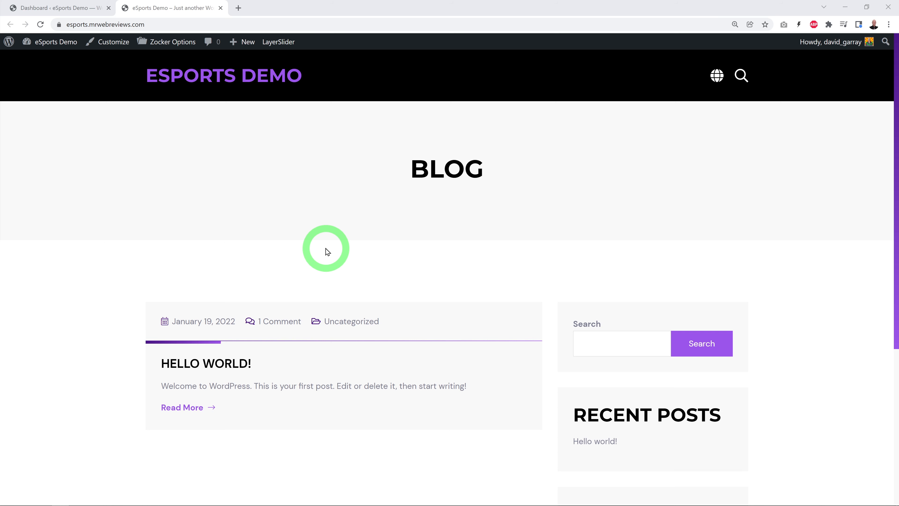
click(76, 9)
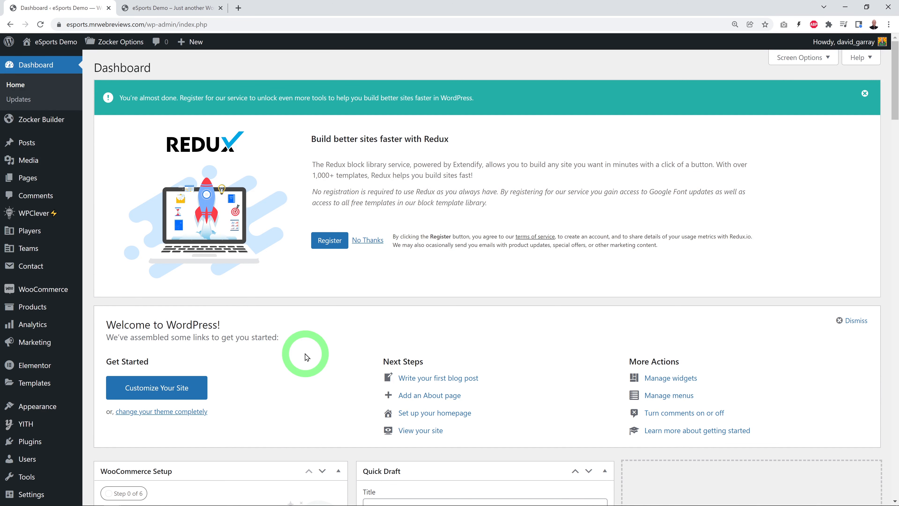
Step: Import the Zocker Demo data with One Click Demo Import, leaving All in One SEO and MonsterInsights unselected
mouse_move(37, 406)
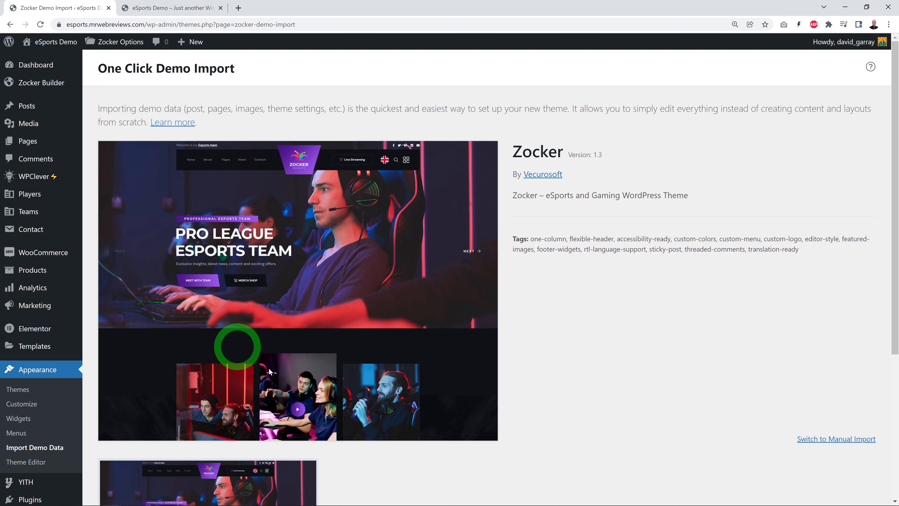
scroll(556, 315, down, 5)
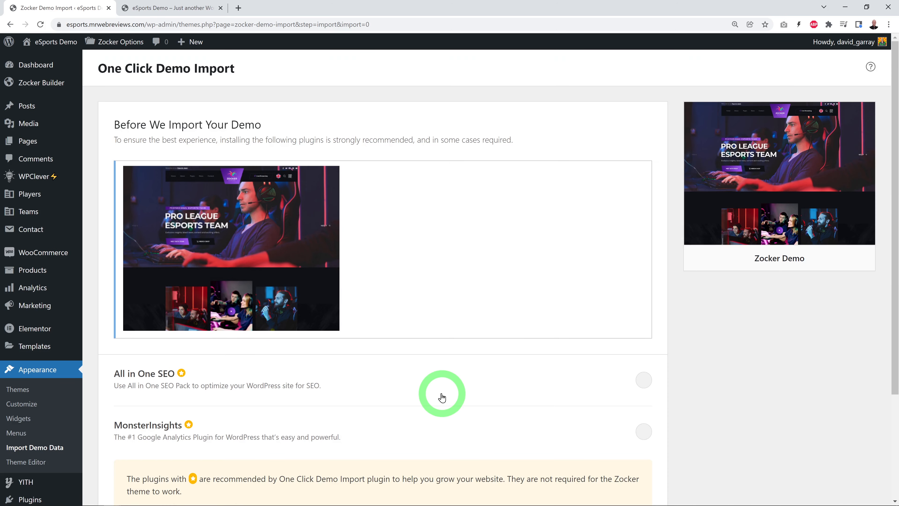
scroll(726, 382, down, 4)
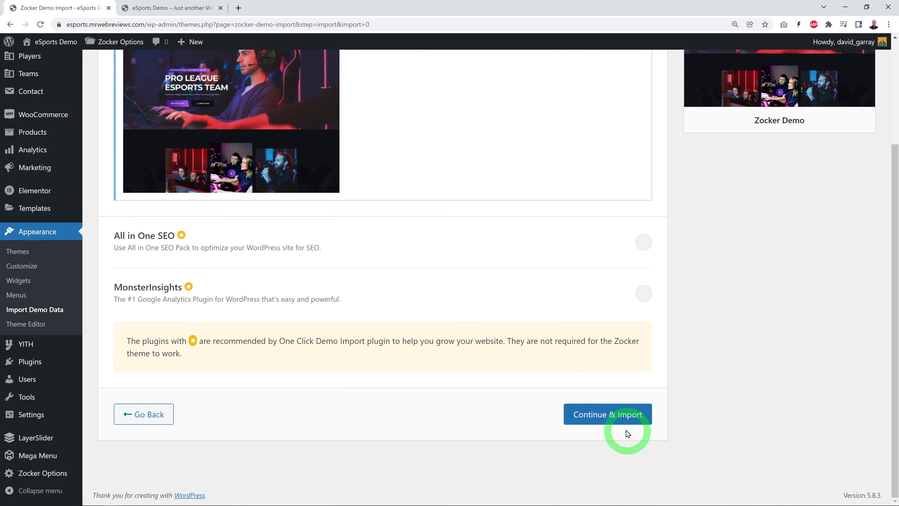
click(616, 424)
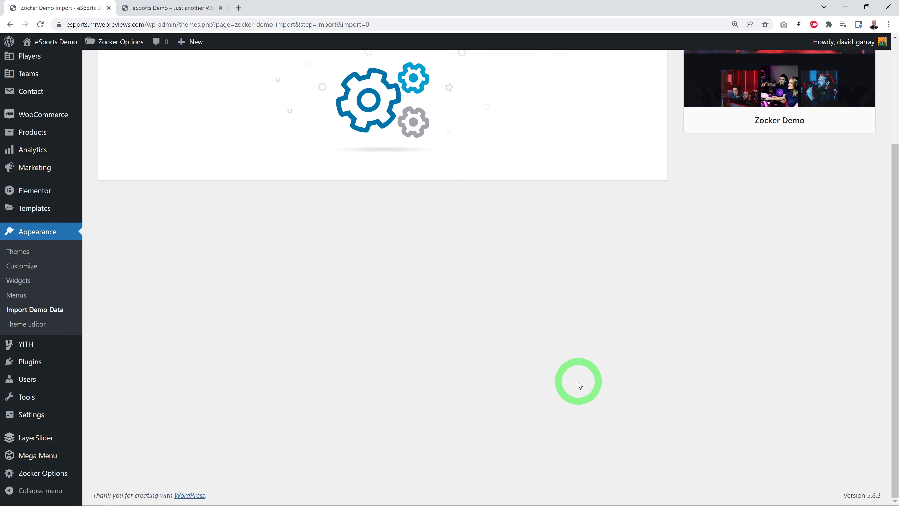
Step: Check that the demo import has finished and reload the live site to view the imported Zocker homepage
scroll(579, 382, up, 4)
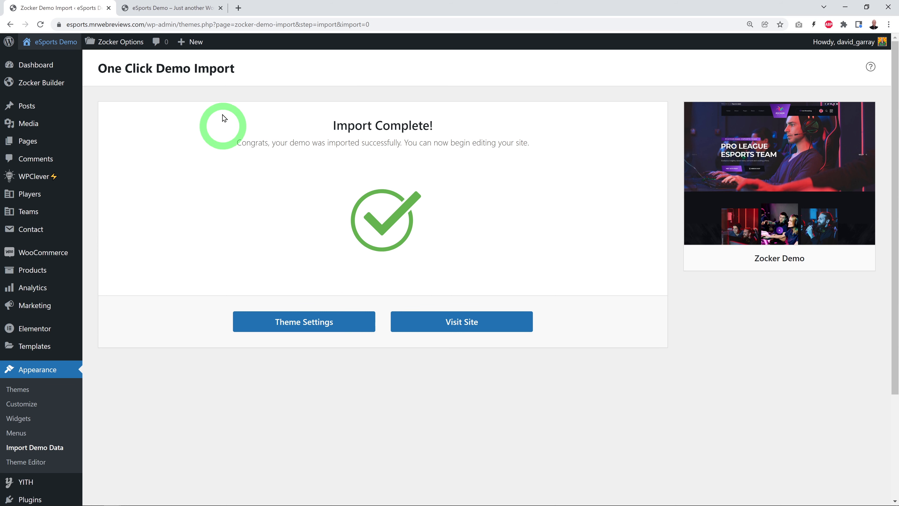
click(200, 10)
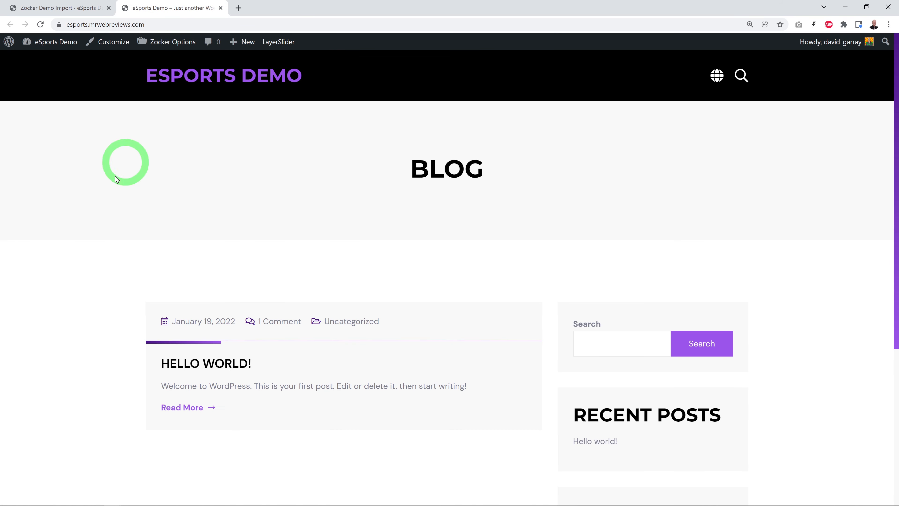
click(41, 25)
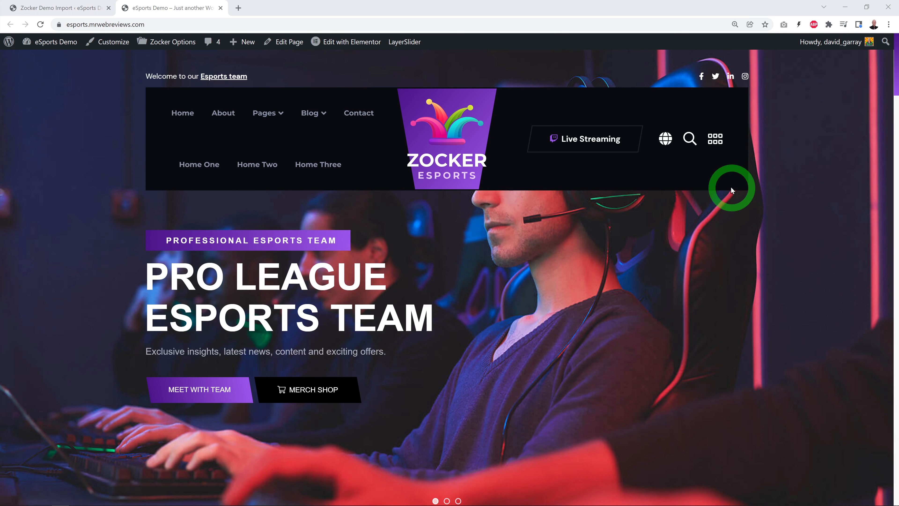
Step: Examine the imported homepage down to its match list, filter the matches by CSGO, DOTA2 and PUBG, and return to the page's start
scroll(819, 232, down, 10)
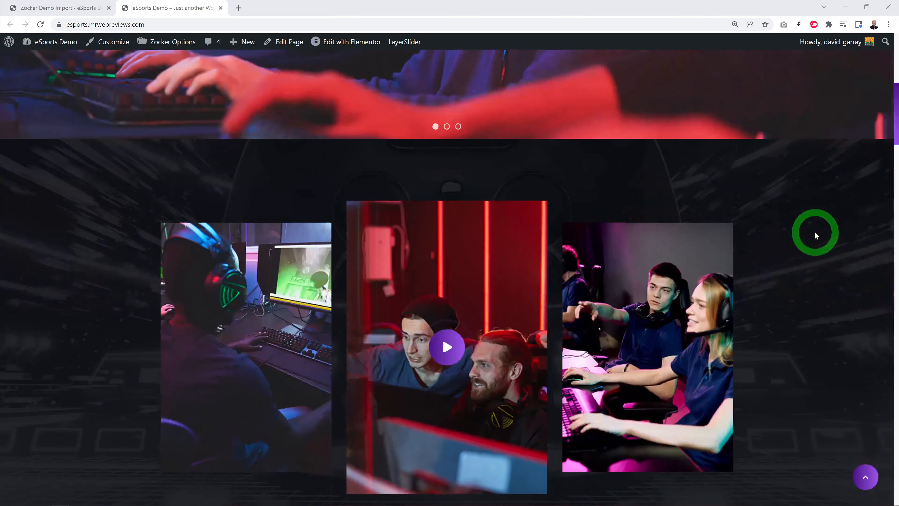
scroll(815, 233, down, 8)
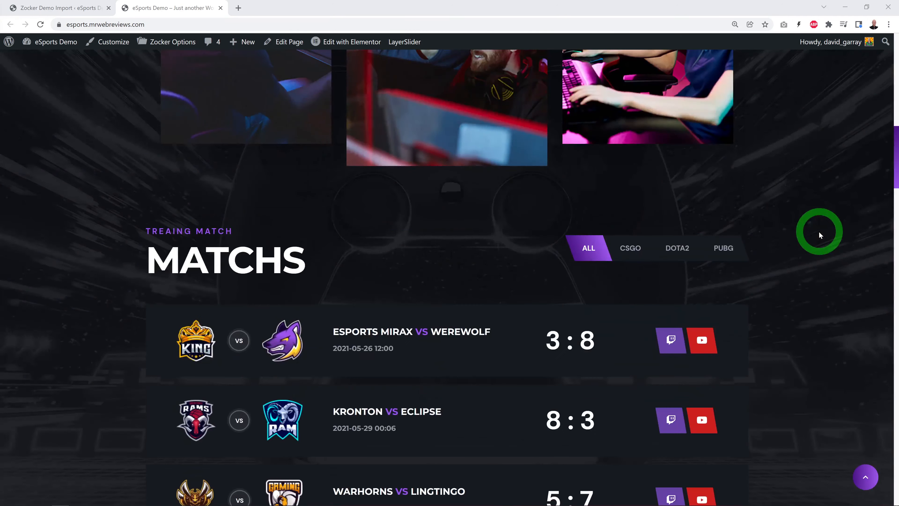
scroll(819, 235, down, 2)
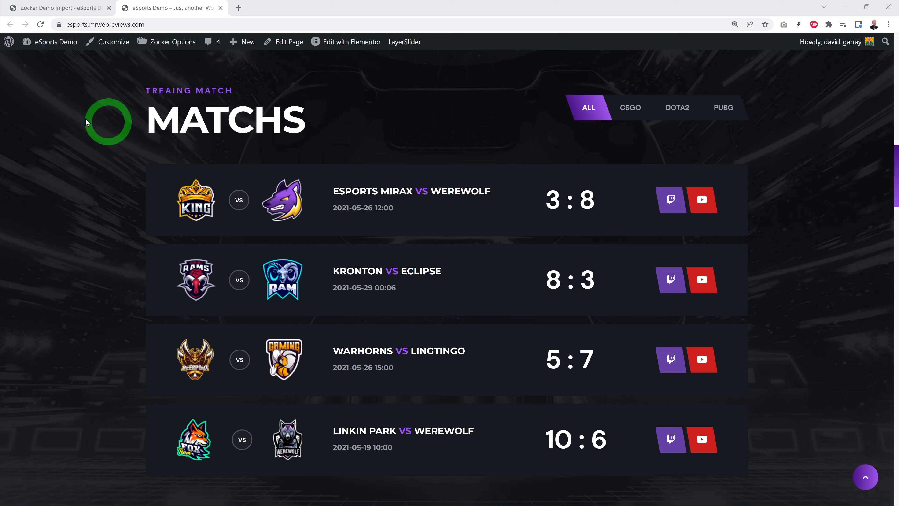
click(625, 111)
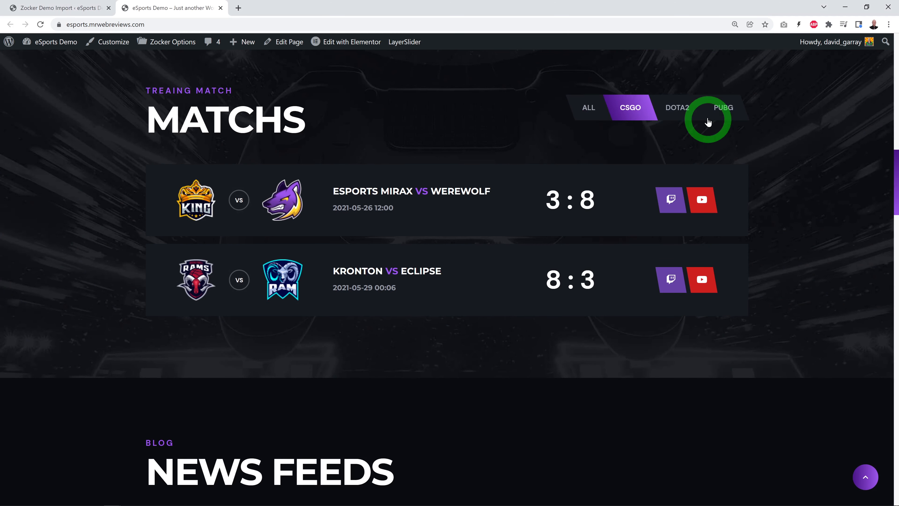
click(678, 113)
click(725, 112)
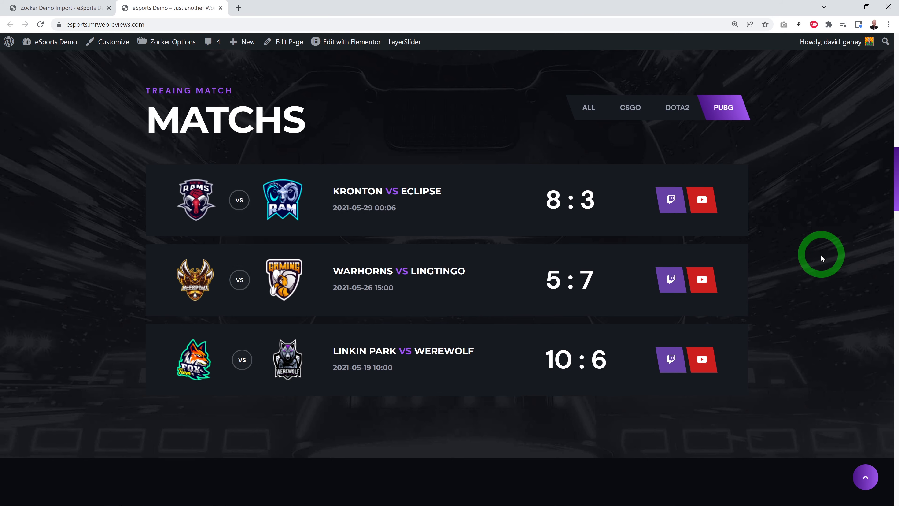
key(Home)
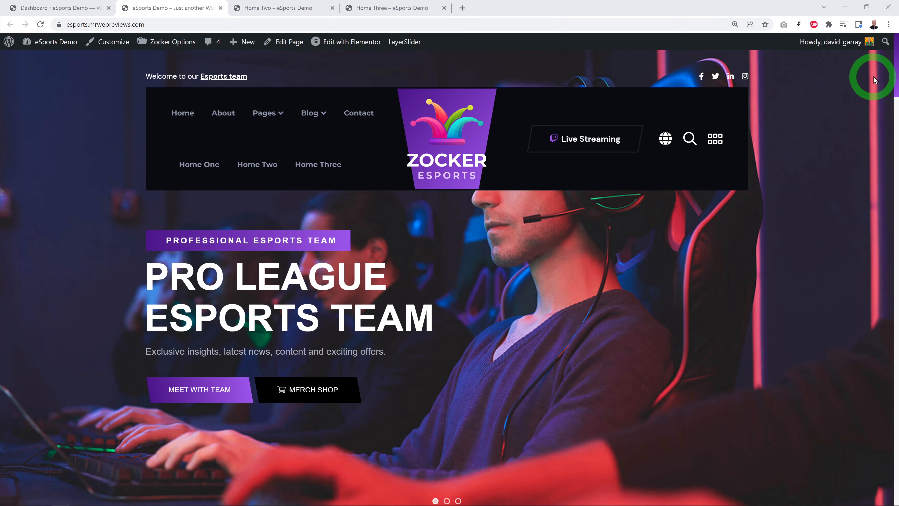
Step: Review the main homepage and the Home Two demo layout down to its latest news feed section
mouse_move(897, 74)
mouse_down()
mouse_move(896, 331)
mouse_move(897, 88)
mouse_up()
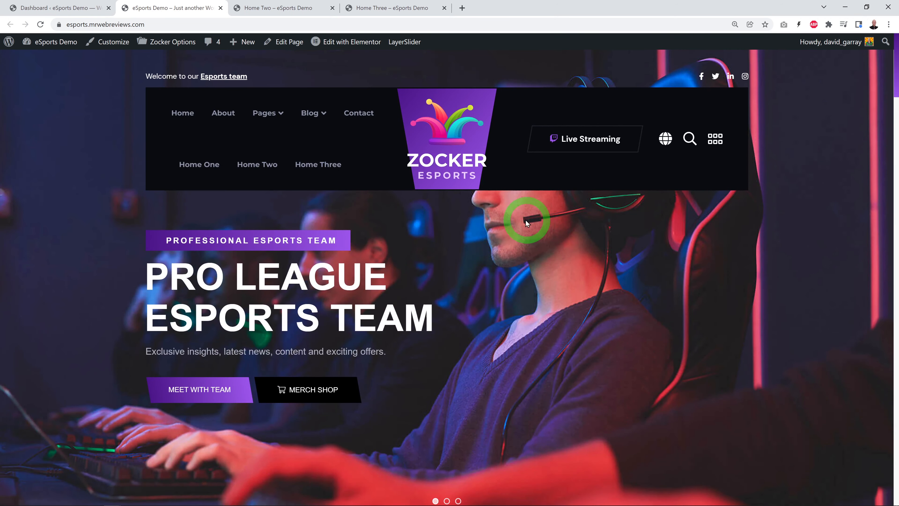
click(280, 8)
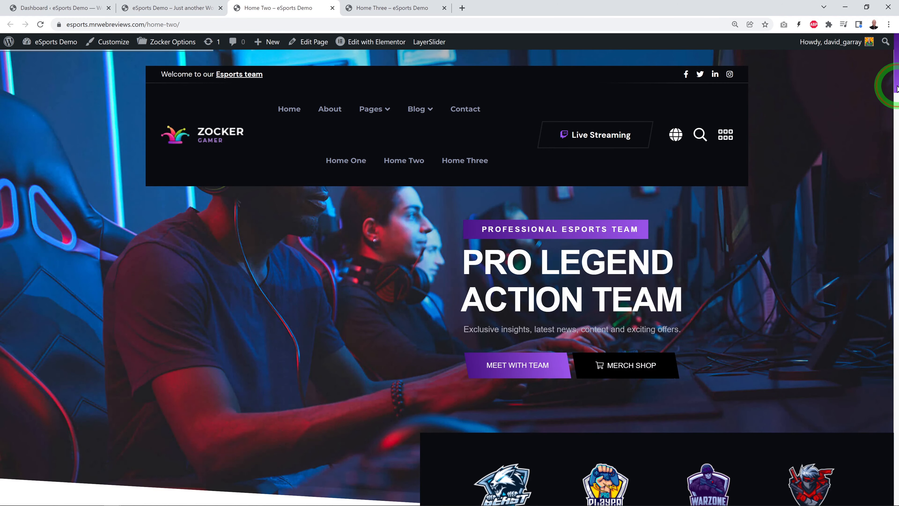
drag(897, 89, 897, 358)
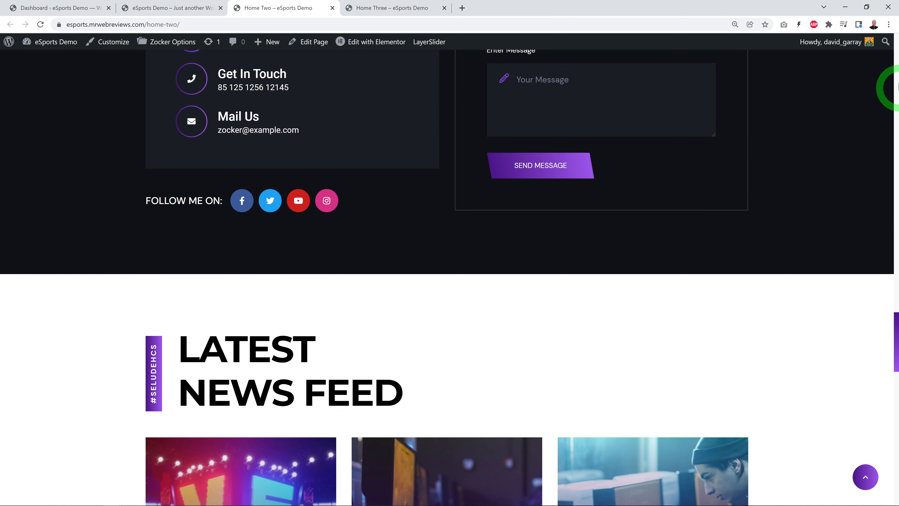
Step: Examine the Home Three demo page from its hero slider to the offer banner, and close the Home Three and Home Two pages
click(372, 8)
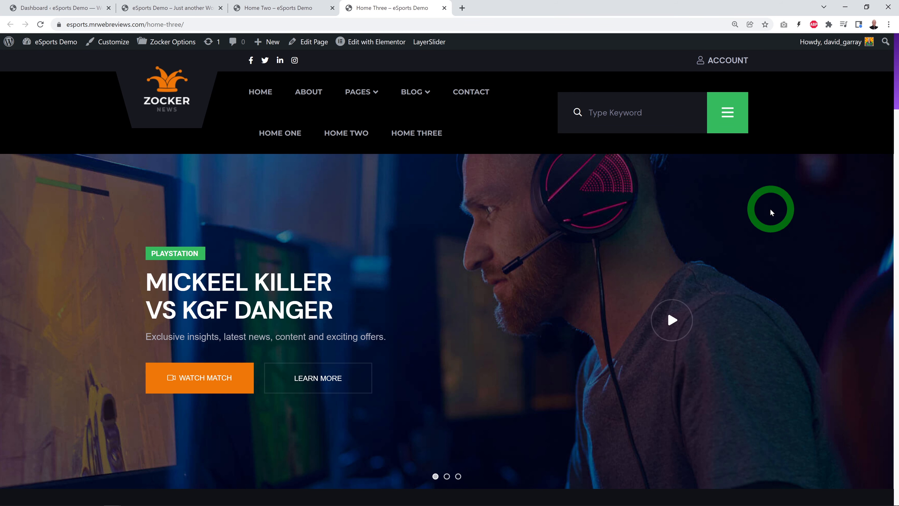
scroll(788, 206, down, 9)
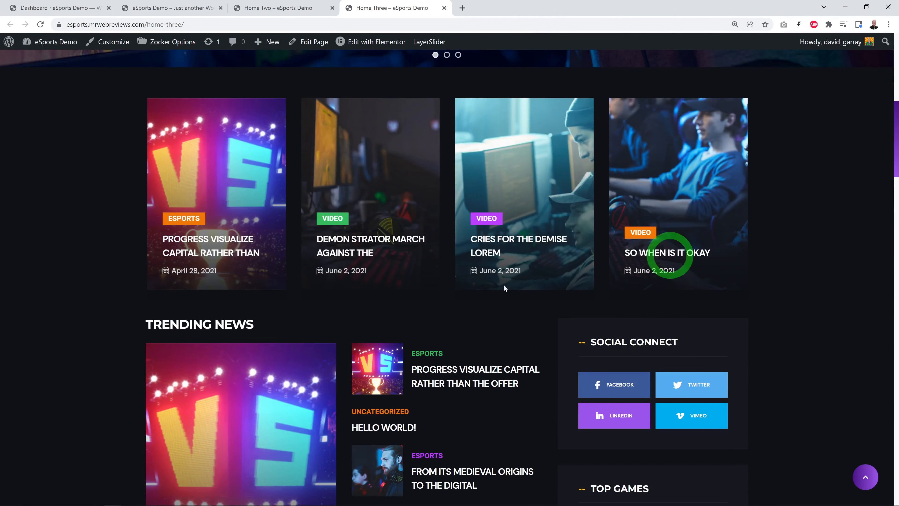
scroll(798, 264, down, 5)
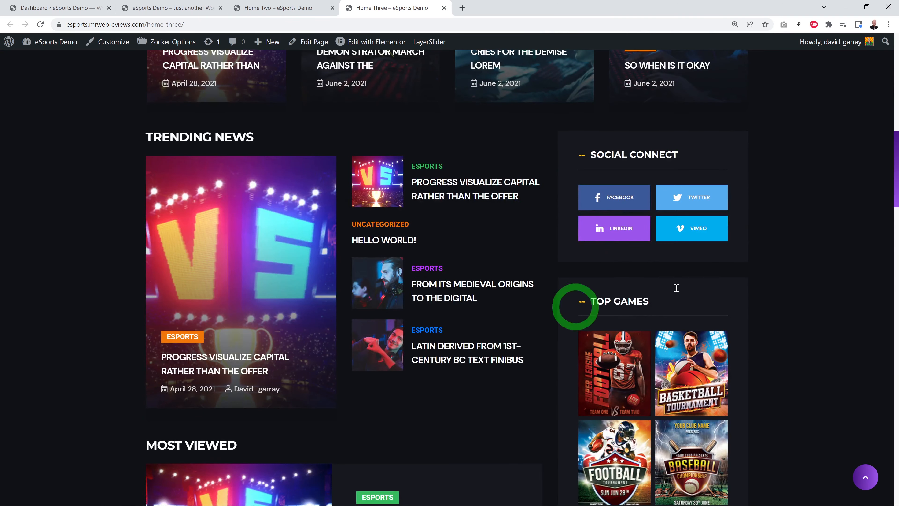
scroll(775, 277, down, 3)
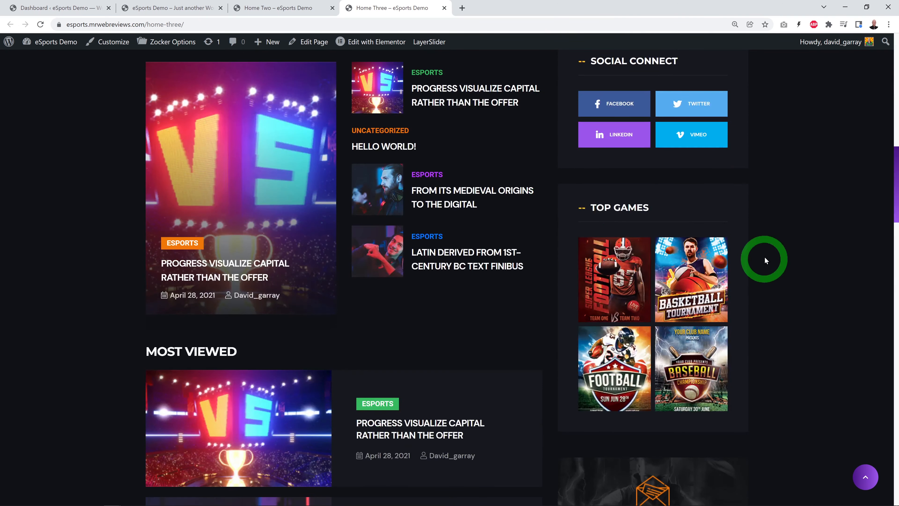
scroll(793, 262, down, 4)
scroll(832, 265, down, 15)
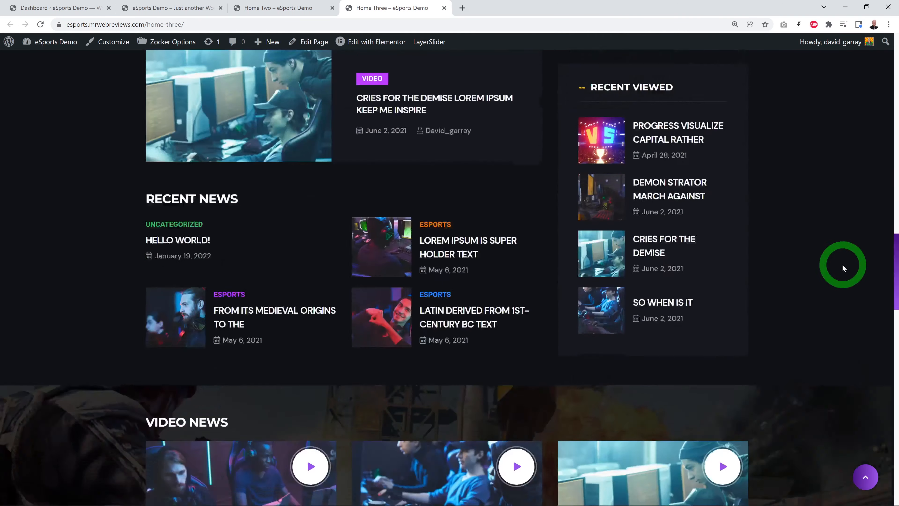
scroll(842, 266, down, 13)
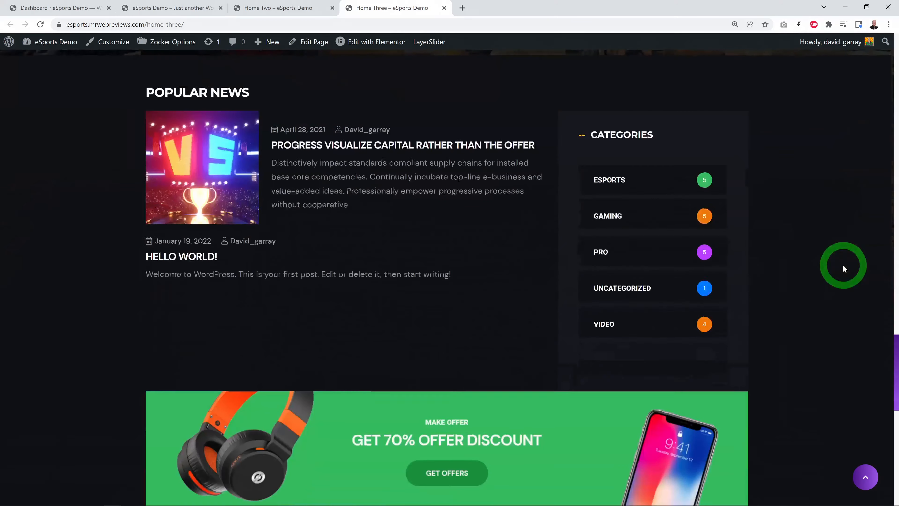
scroll(843, 265, down, 4)
scroll(831, 279, up, 16)
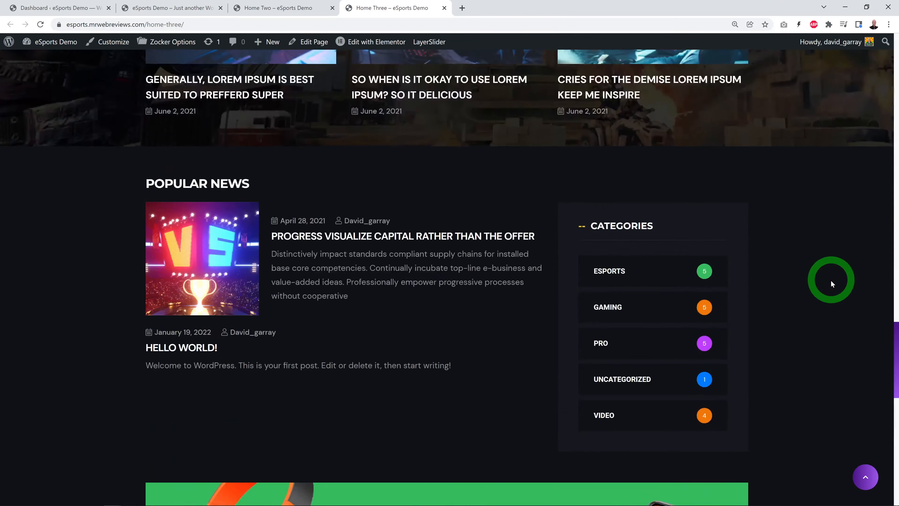
scroll(831, 280, up, 20)
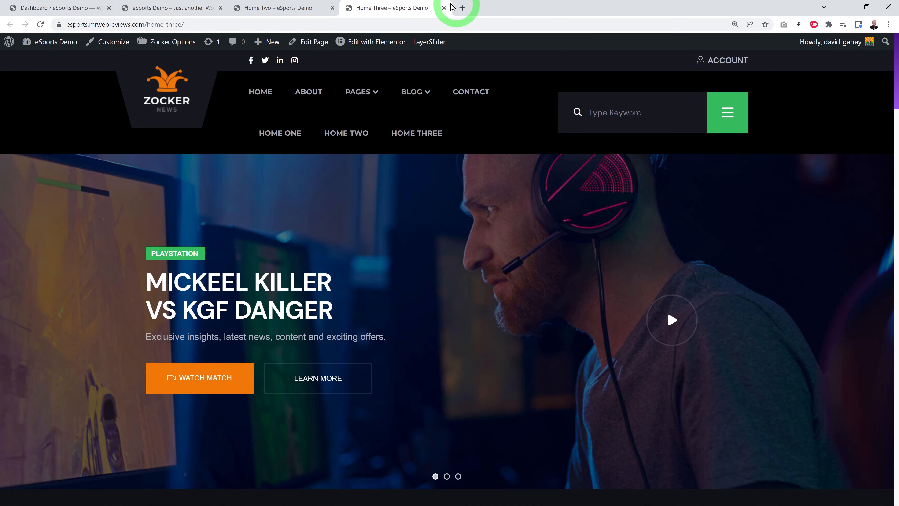
click(445, 8)
click(333, 8)
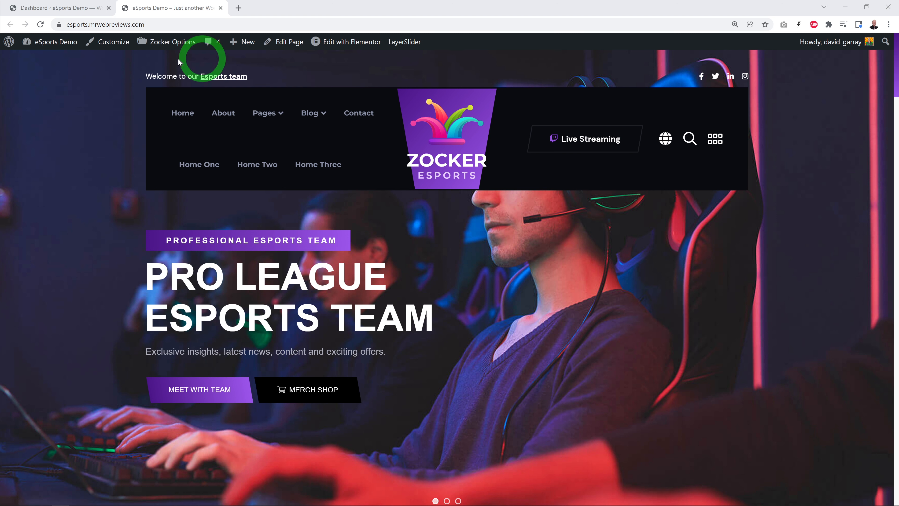
Step: Open the Zocker Header Builder list in the dashboard and compare its headers with the header on the live homepage
click(59, 11)
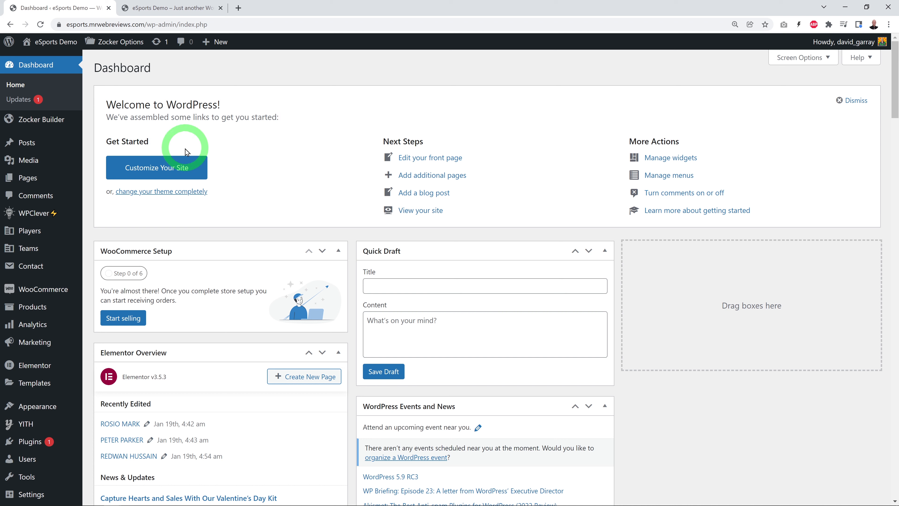
mouse_move(50, 122)
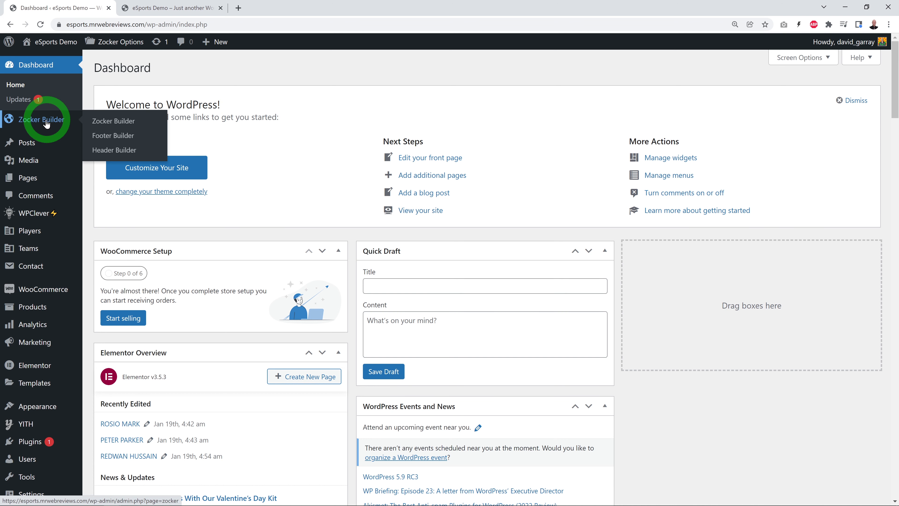
click(108, 151)
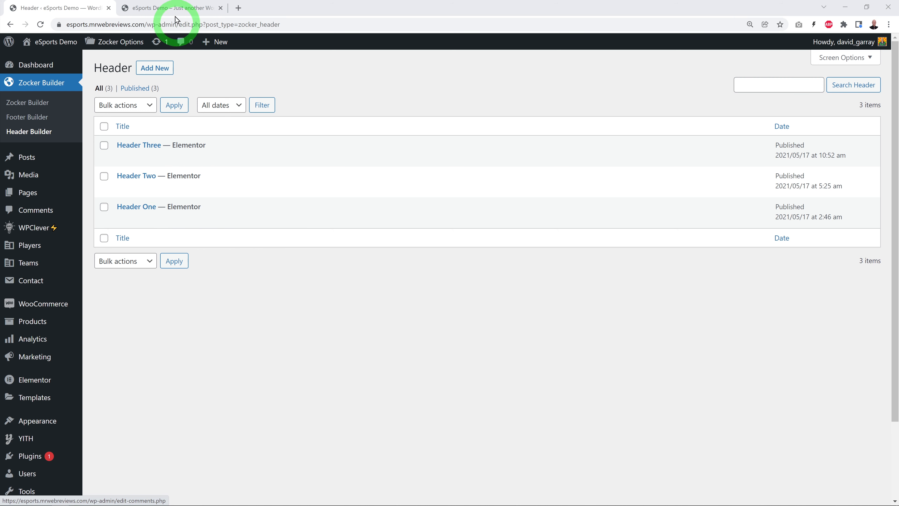
click(172, 9)
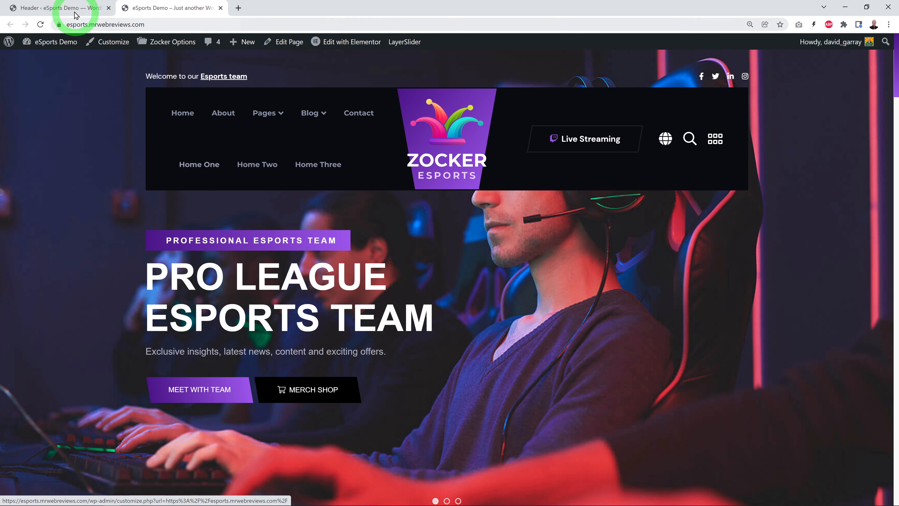
click(64, 8)
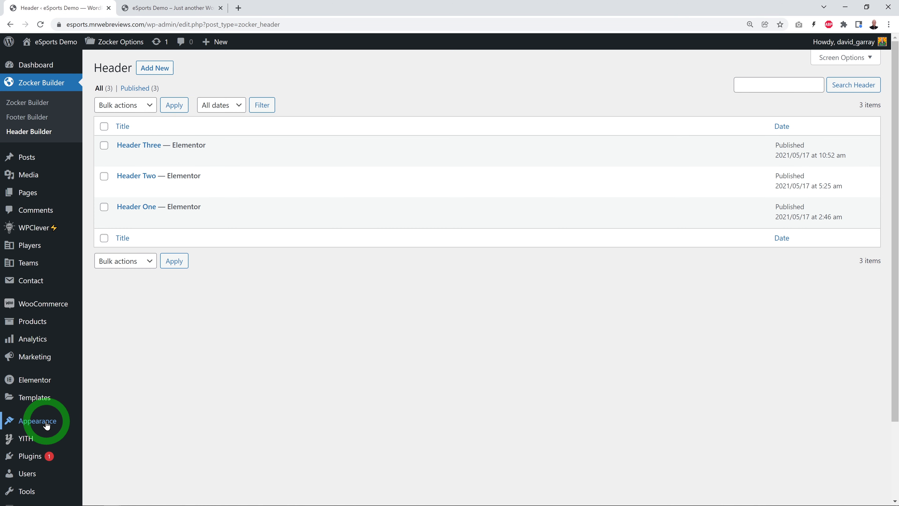
Step: Open the theme Customizer in a separate browser tab and go to the Header options within its Header section
mouse_move(49, 421)
right_click(114, 417)
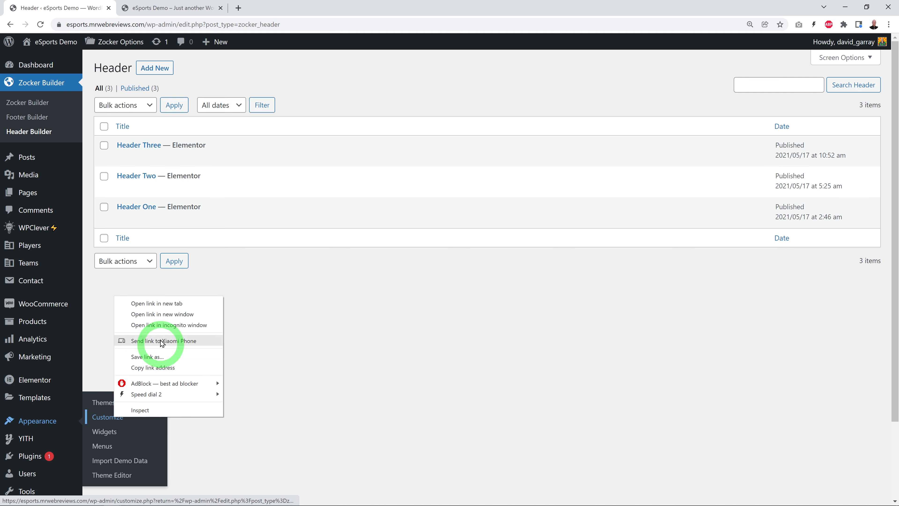
click(157, 303)
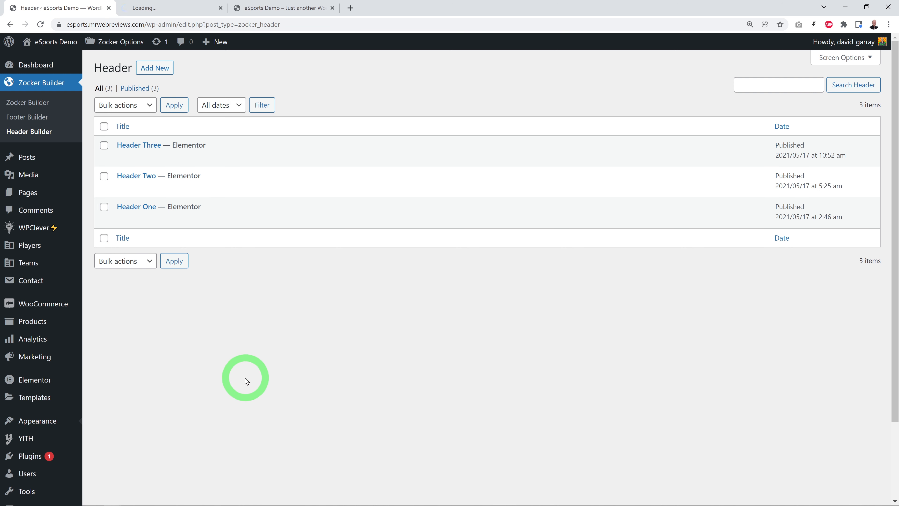
key(ctrl+Tab)
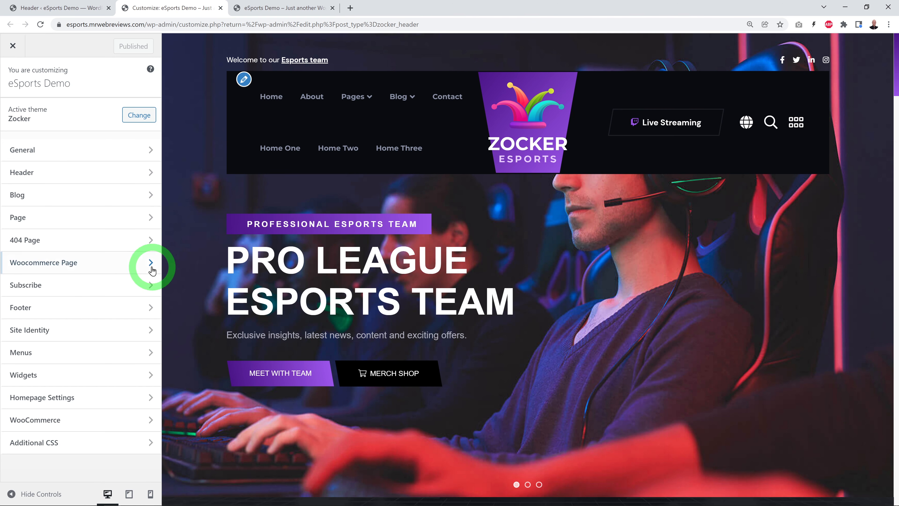
click(119, 181)
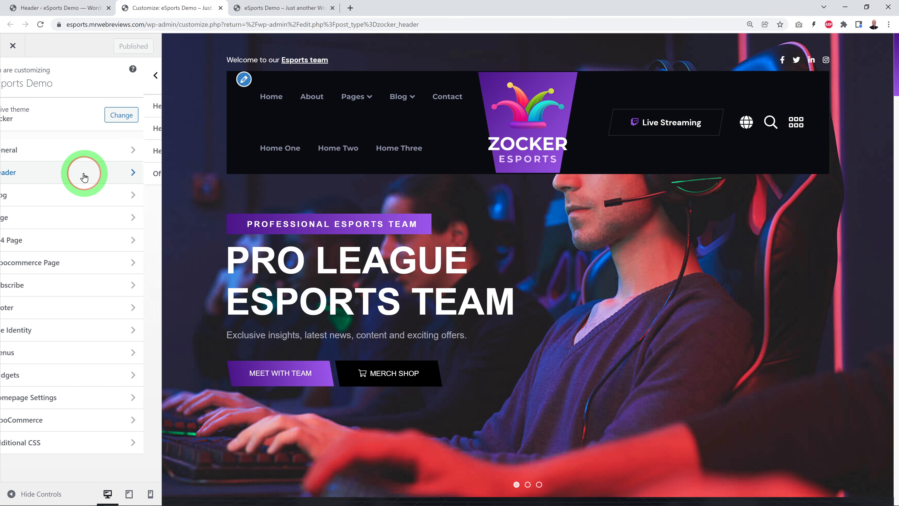
click(34, 112)
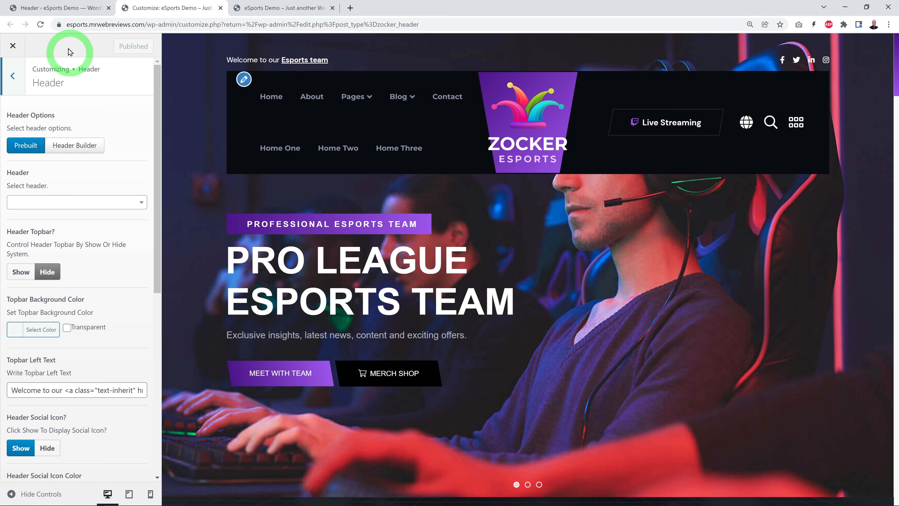
Step: Switch the header option to Header Builder and select Header One, checking the available headers in the dashboard's header list
click(67, 8)
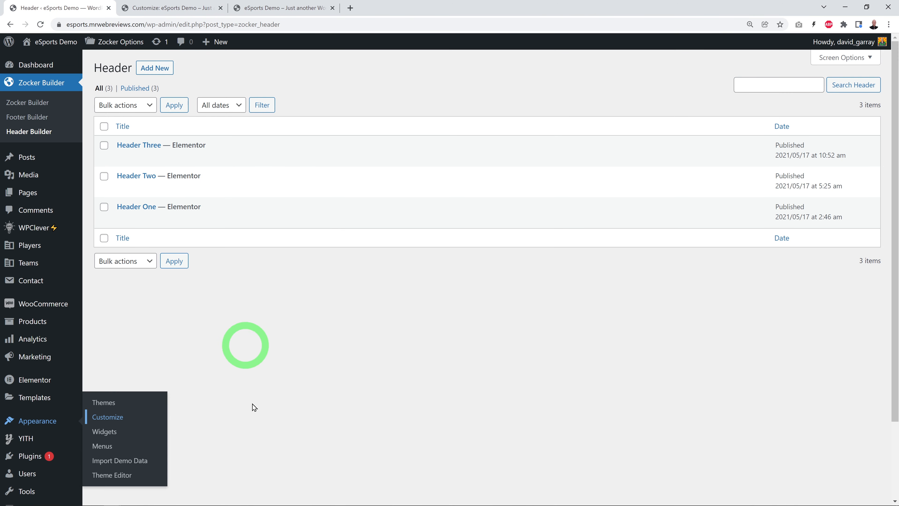
click(169, 8)
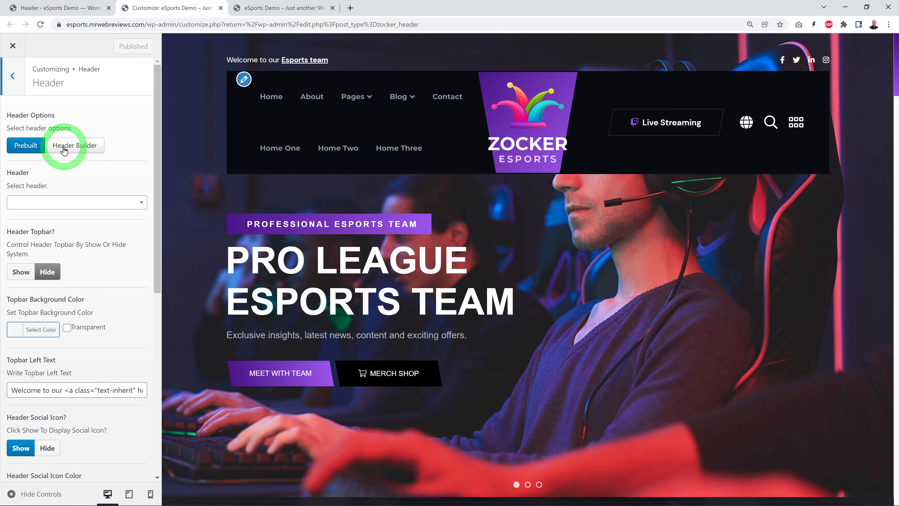
click(85, 149)
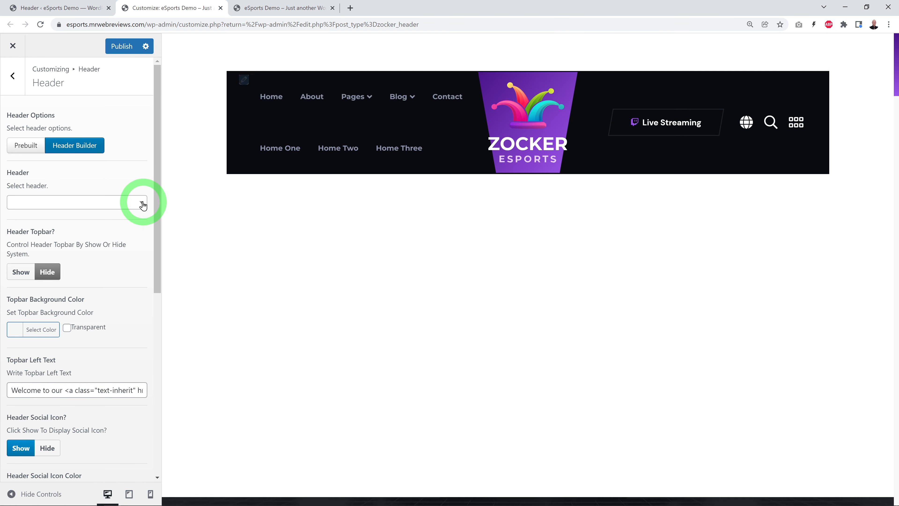
click(142, 202)
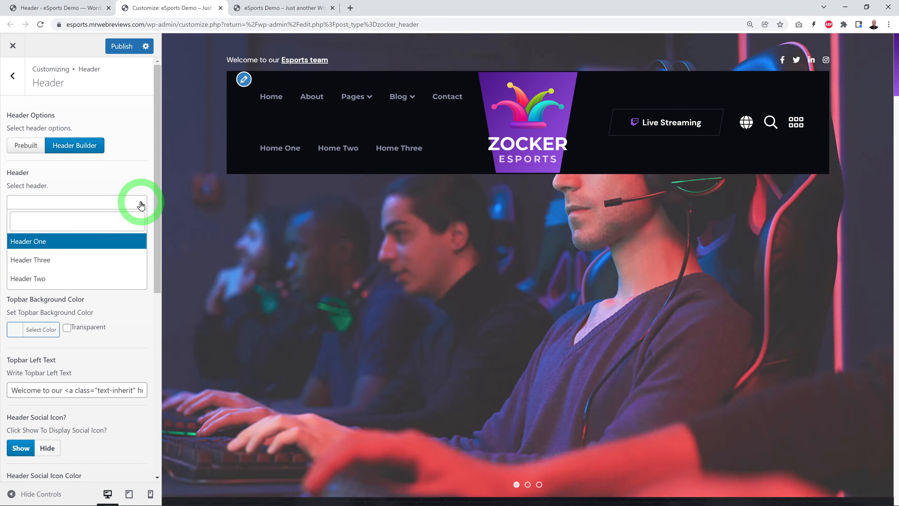
click(43, 244)
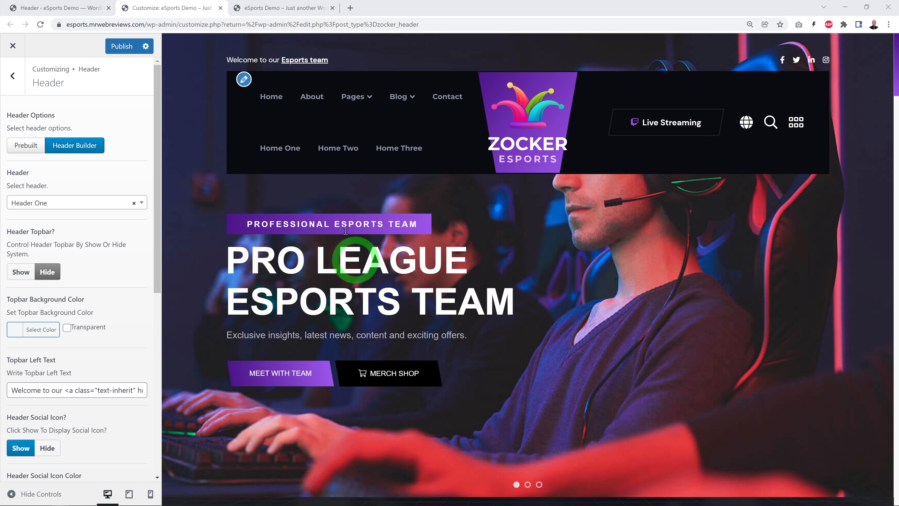
click(73, 7)
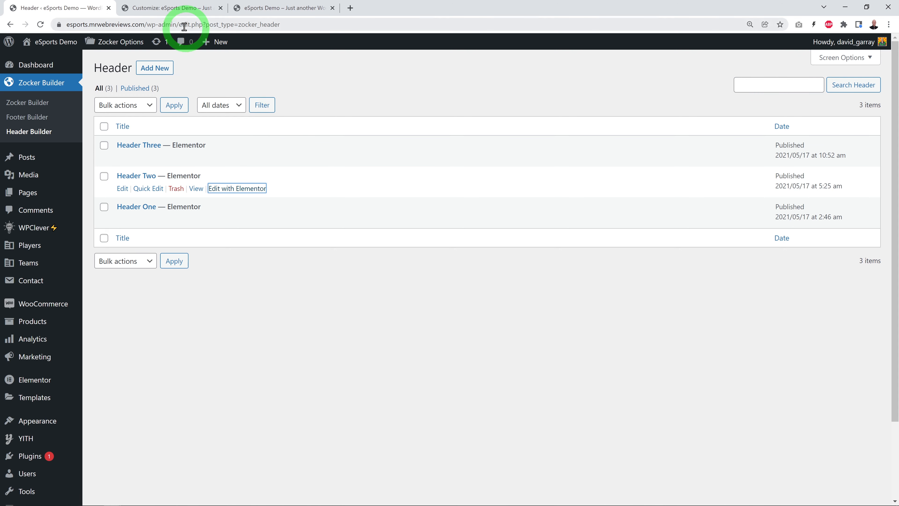
click(182, 8)
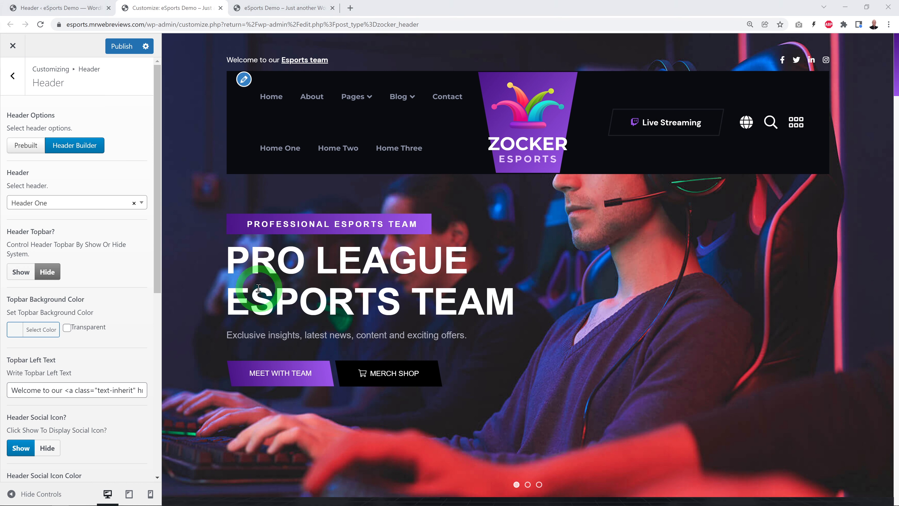
Step: Review the Customizer's header options from the header selection and topbar settings to the language, search and offcanvas switches, checking the dashboard's header list
click(79, 10)
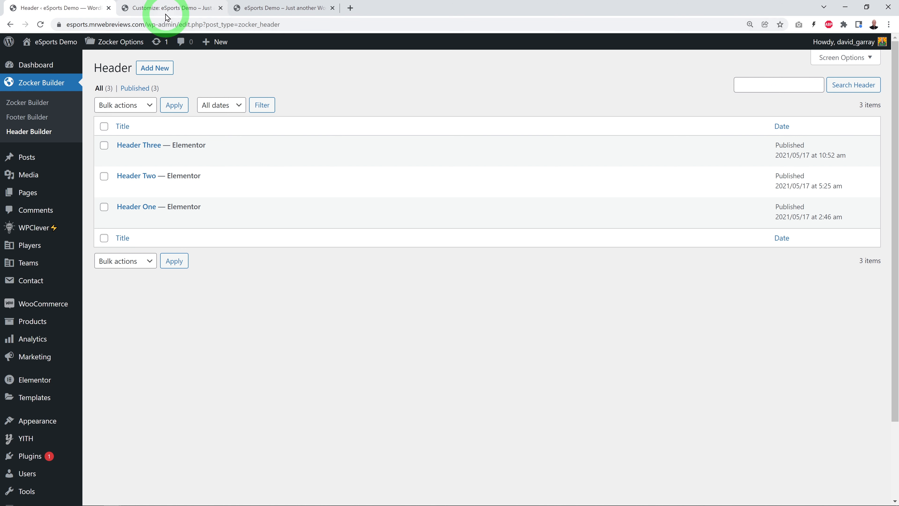
click(170, 8)
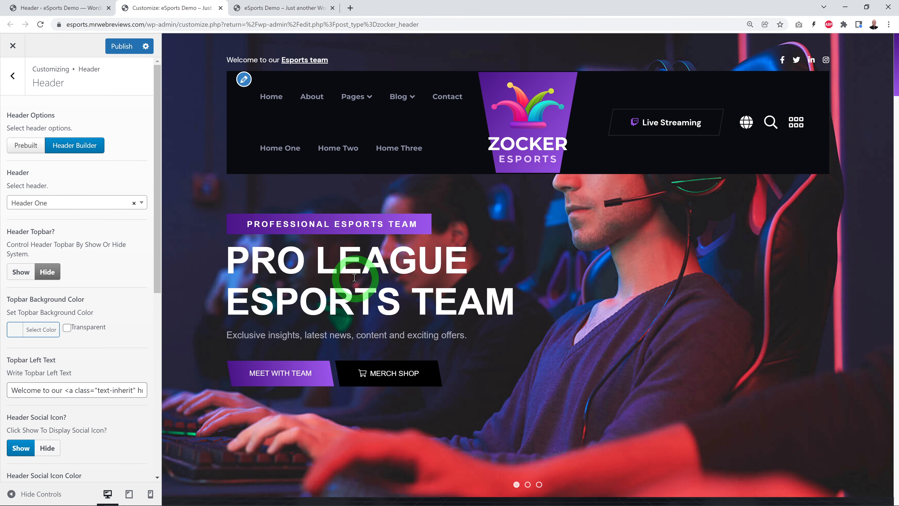
drag(159, 219, 170, 311)
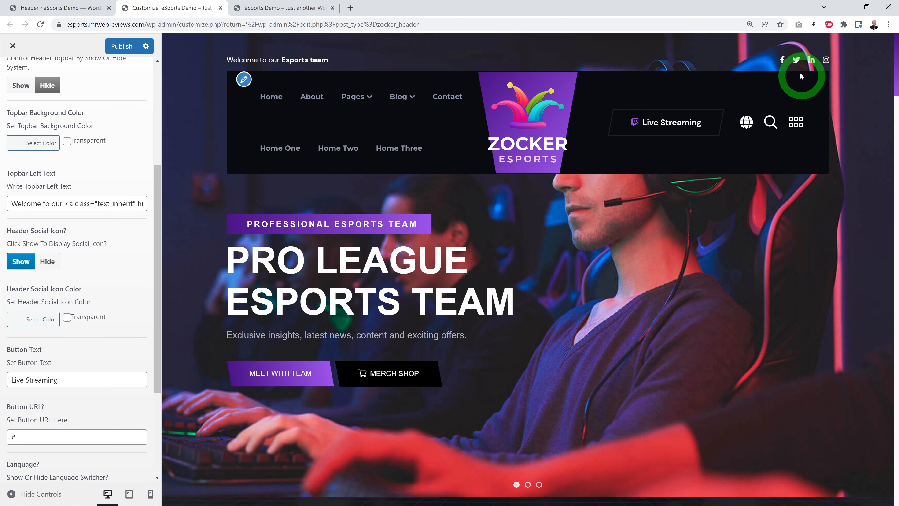
drag(156, 270, 161, 357)
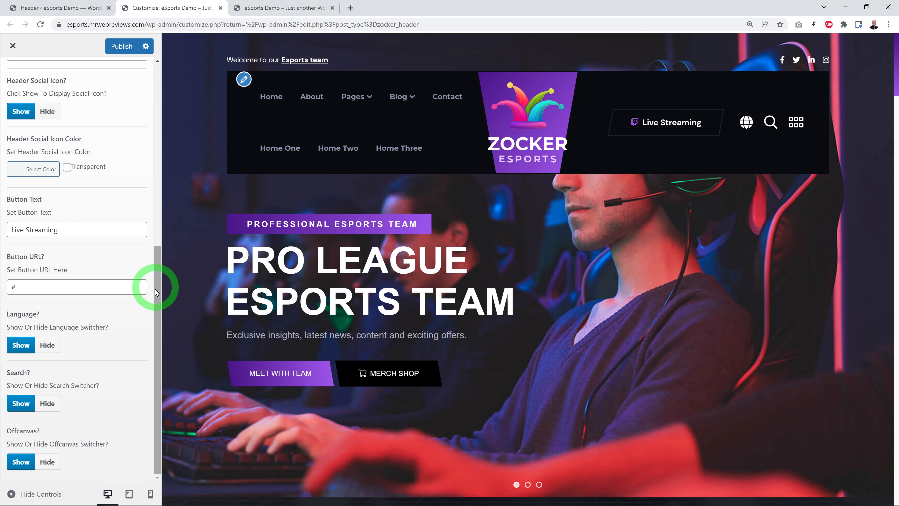
drag(157, 287, 160, 94)
Step: Open Header One from the dashboard's header list in Elementor and place its browser tab beside the dashboard tab
click(94, 8)
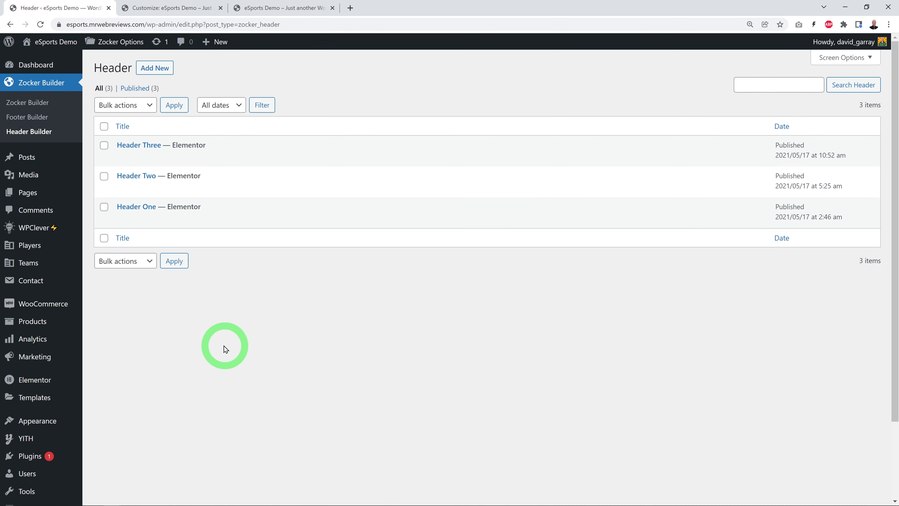
mouse_move(116, 226)
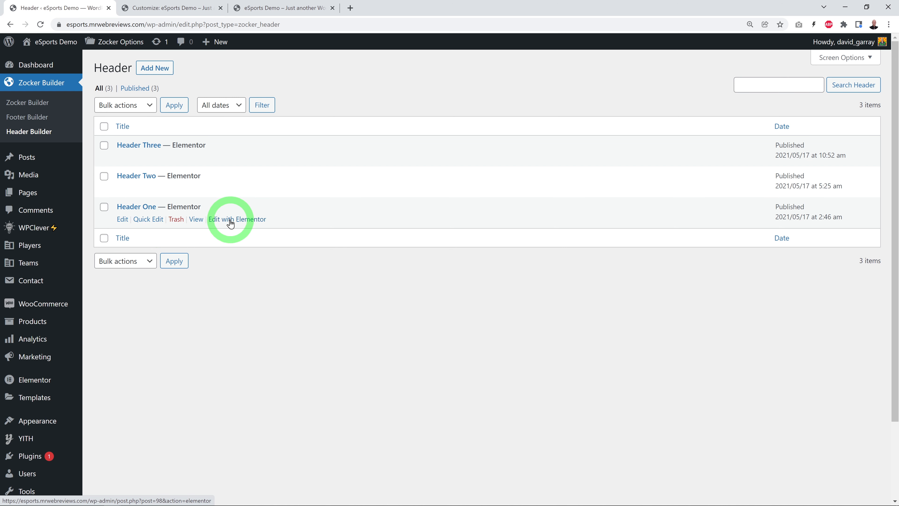
click(246, 230)
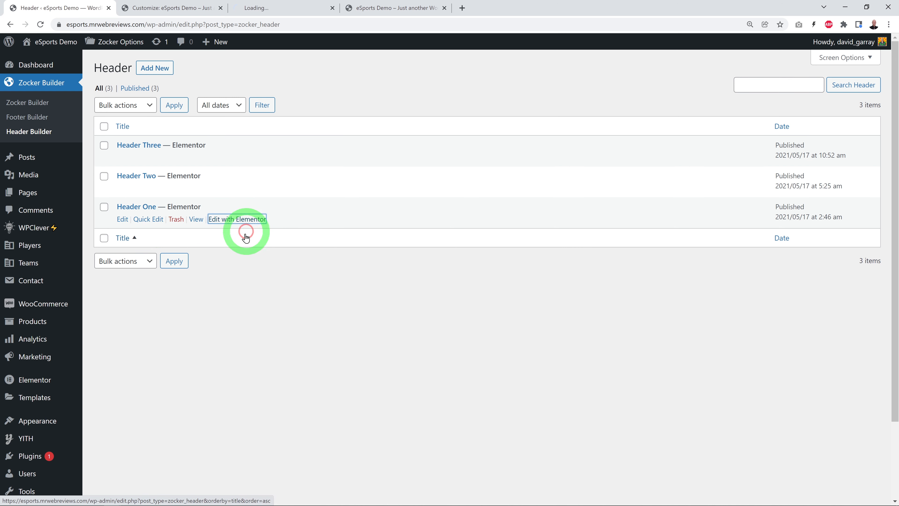
click(270, 8)
drag(269, 8, 171, 9)
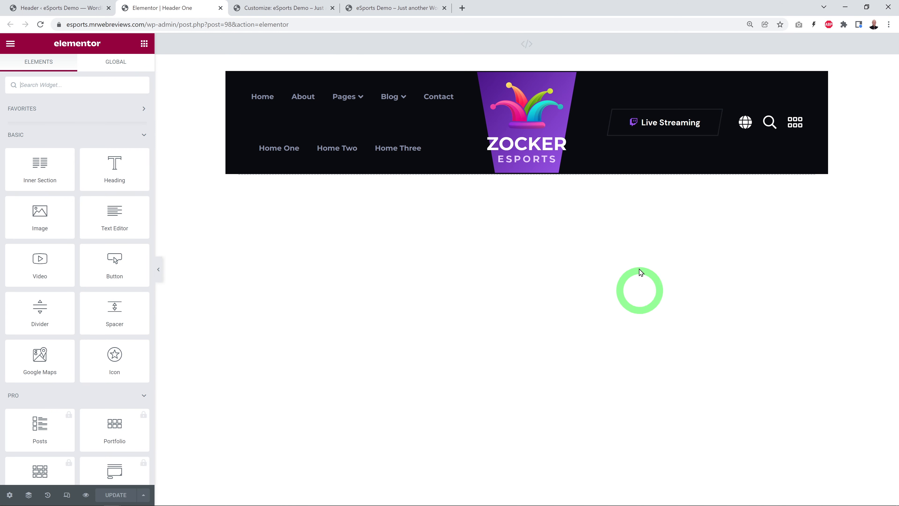
Step: Open the header widget's content settings and examine them from the style and icon list to the language, search and offcanvas switches
click(691, 90)
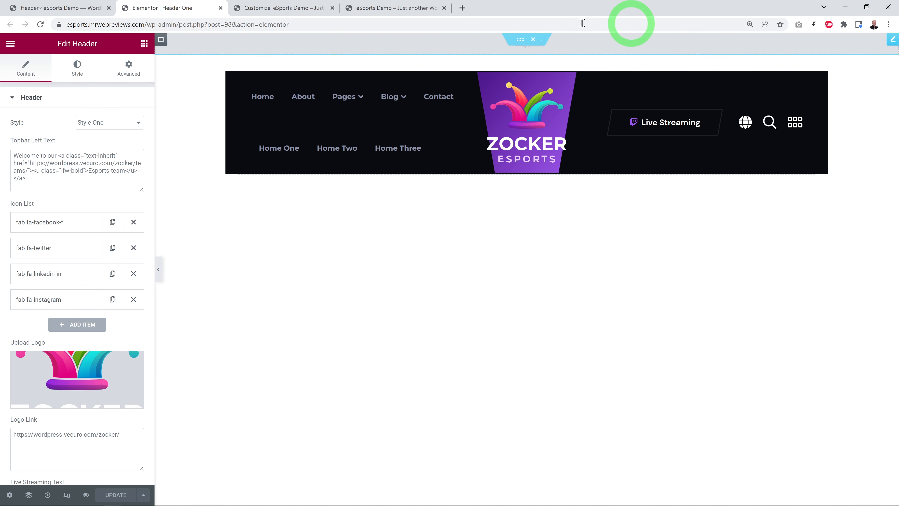
scroll(125, 194, down, 3)
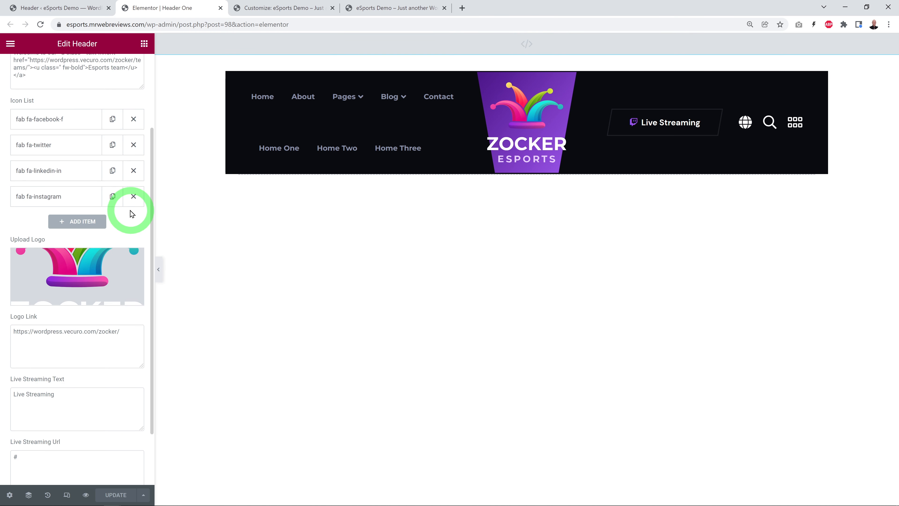
mouse_move(130, 256)
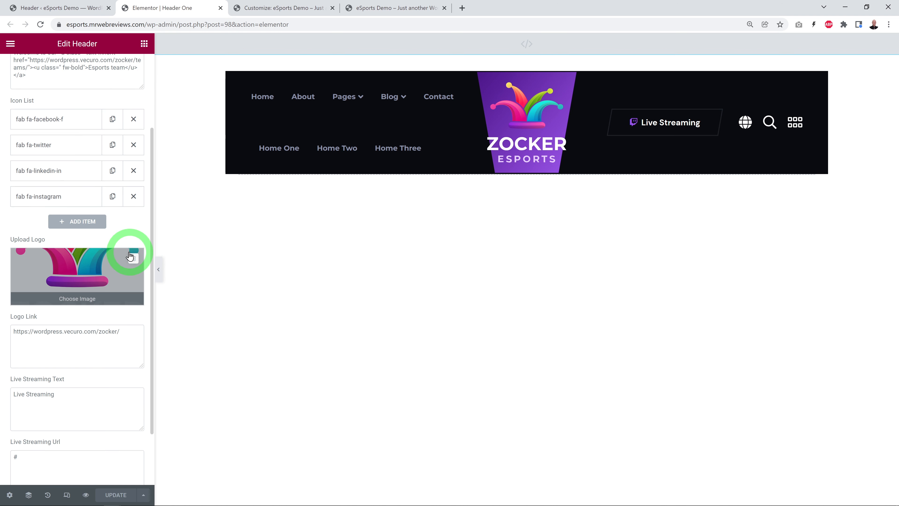
scroll(128, 257, down, 2)
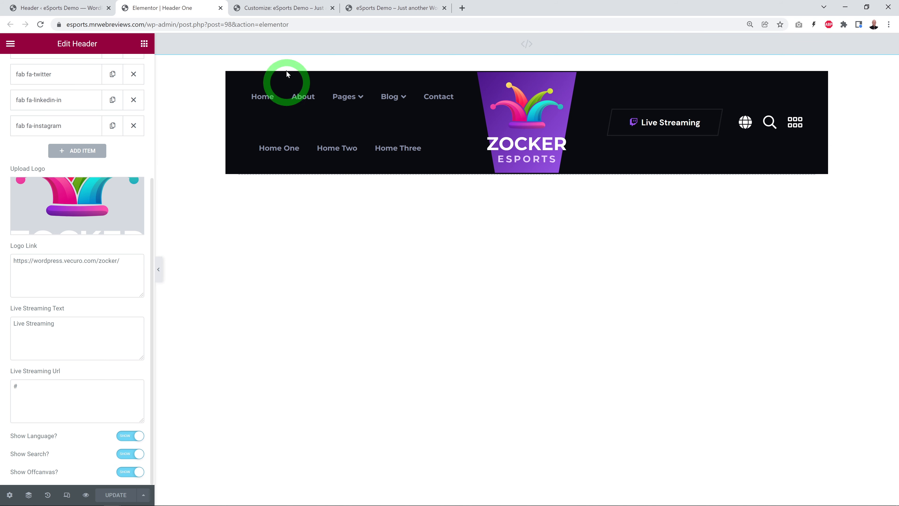
click(276, 9)
click(155, 14)
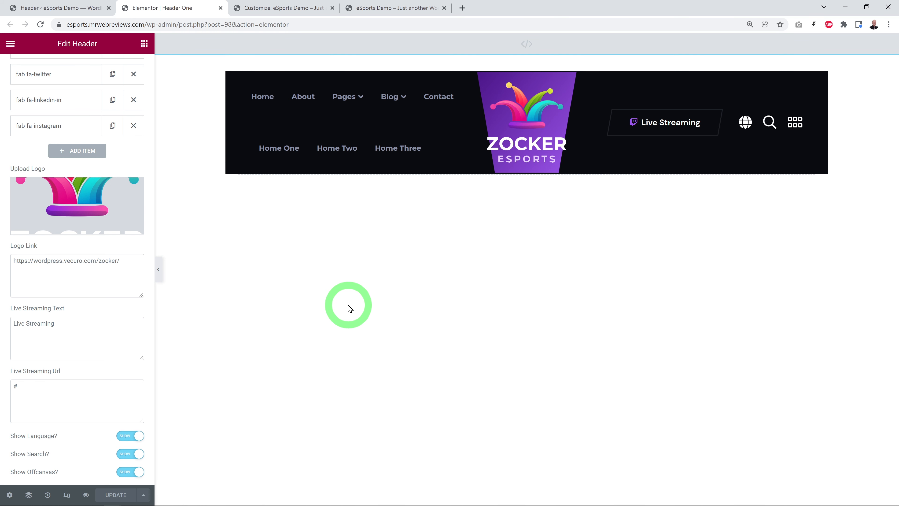
click(102, 384)
scroll(101, 379, up, 5)
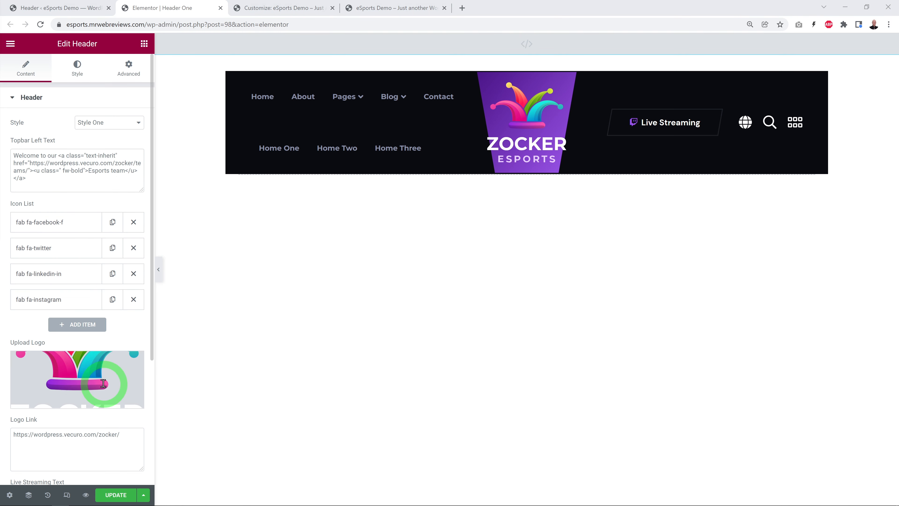
Step: Preview Style Two and Style Three for the header widget and switch back to Style One
click(139, 124)
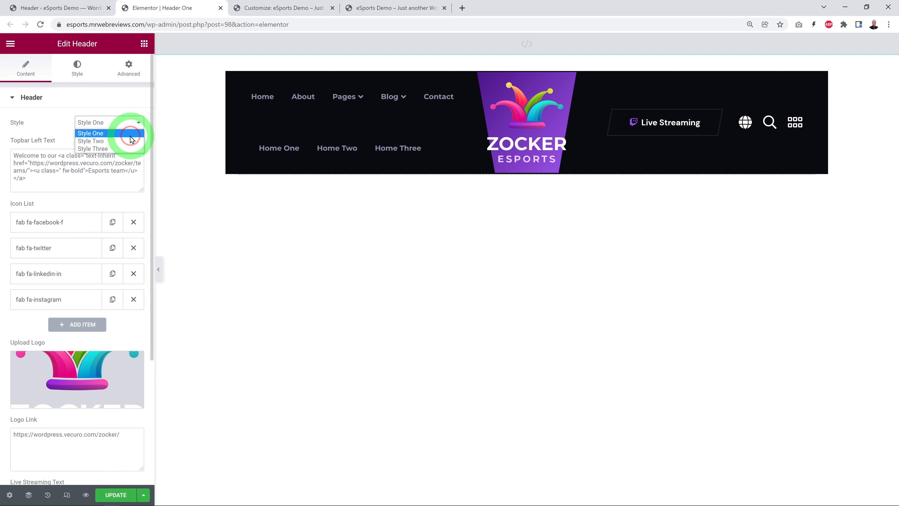
click(130, 139)
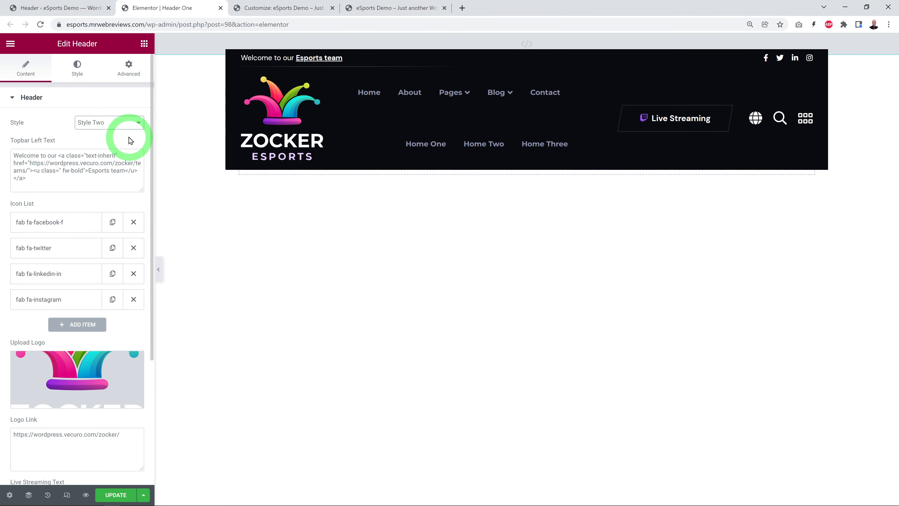
click(128, 122)
click(110, 167)
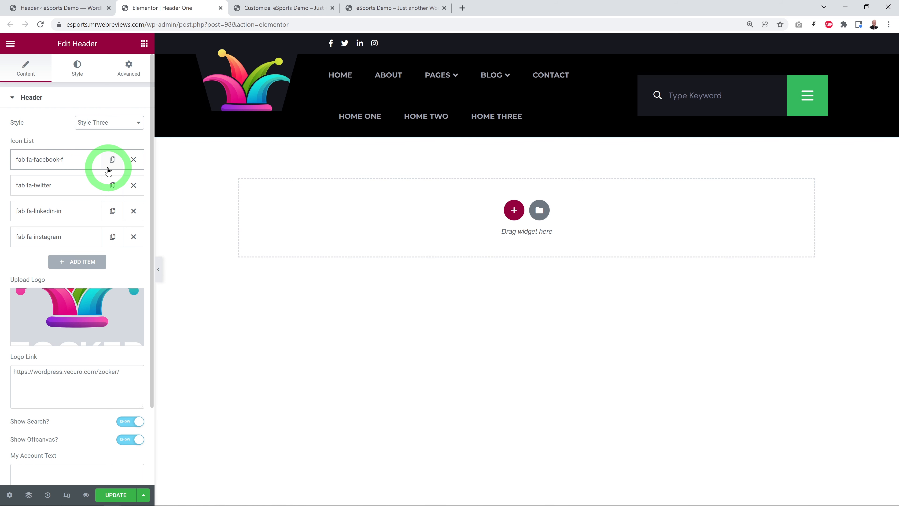
click(139, 122)
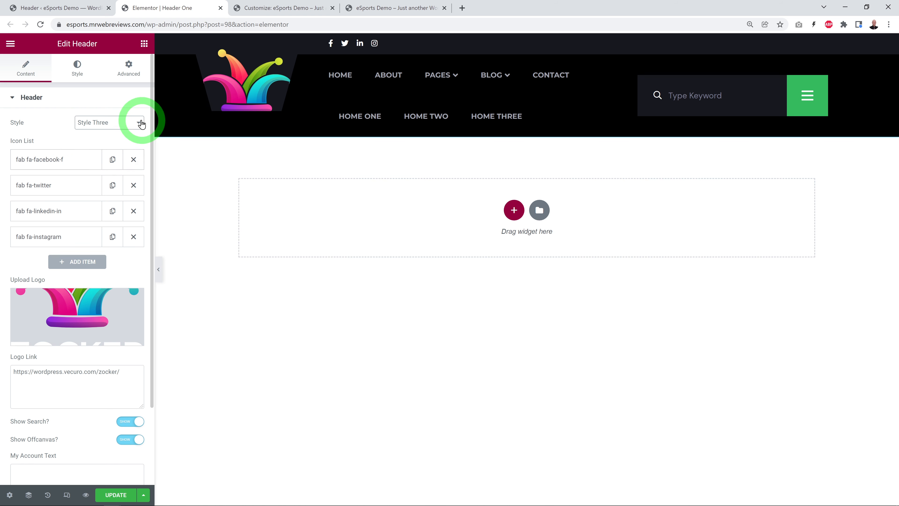
click(120, 133)
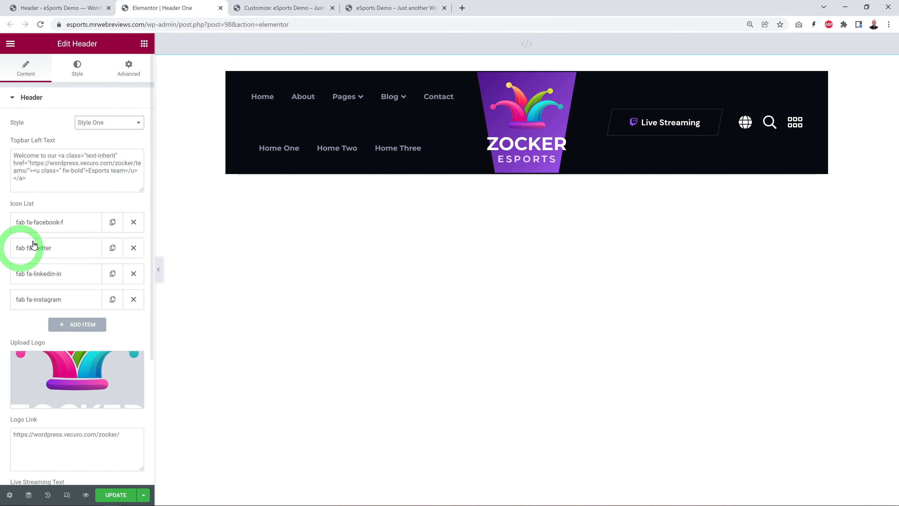
Step: Check the social icons on the live homepage and remove the LinkedIn item from the header widget's icon list
click(389, 6)
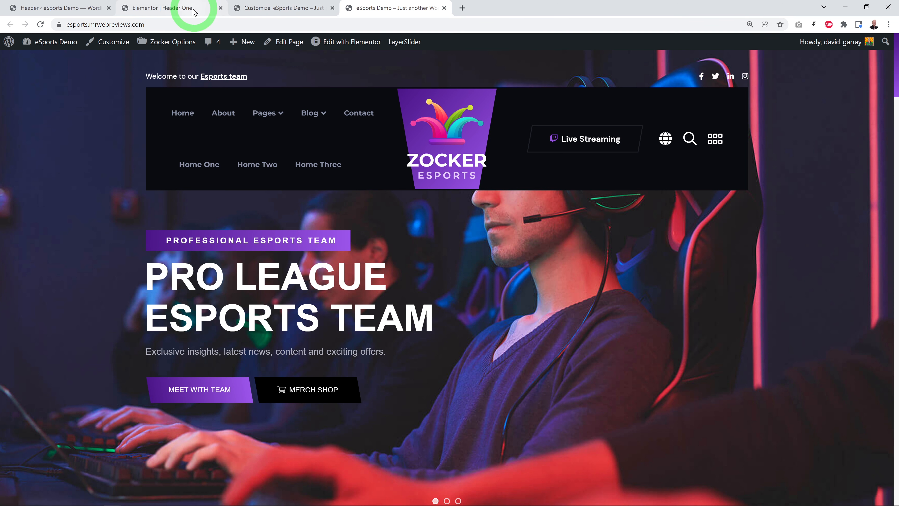
click(174, 7)
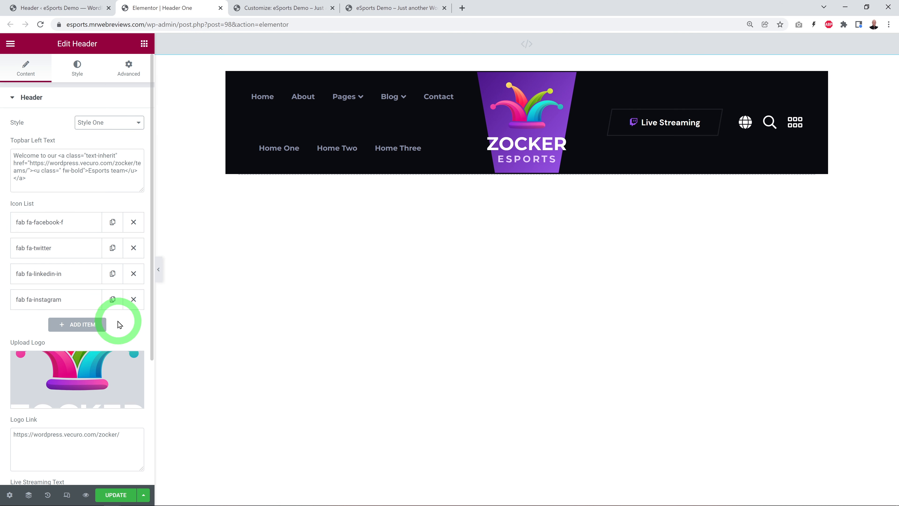
click(133, 273)
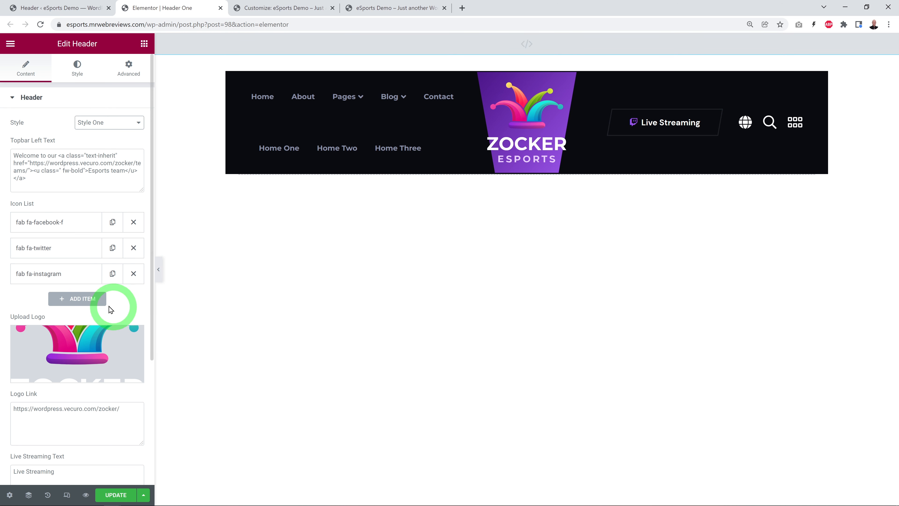
Step: Add an item to the header's icon list and give it the YouTube icon from the icon library
click(99, 302)
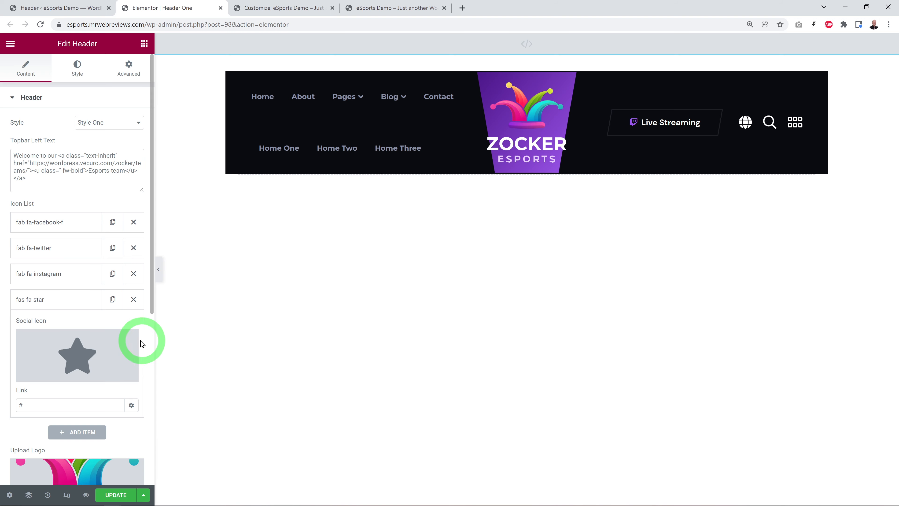
click(81, 356)
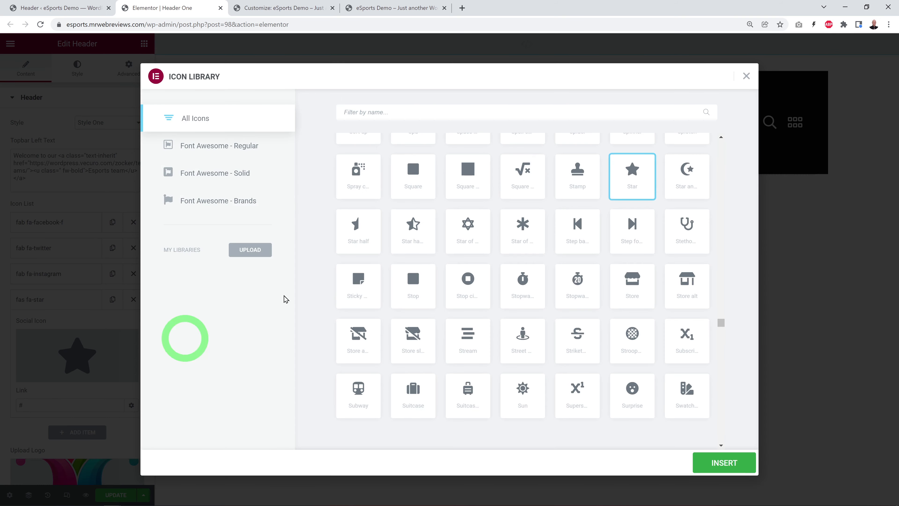
text(yout)
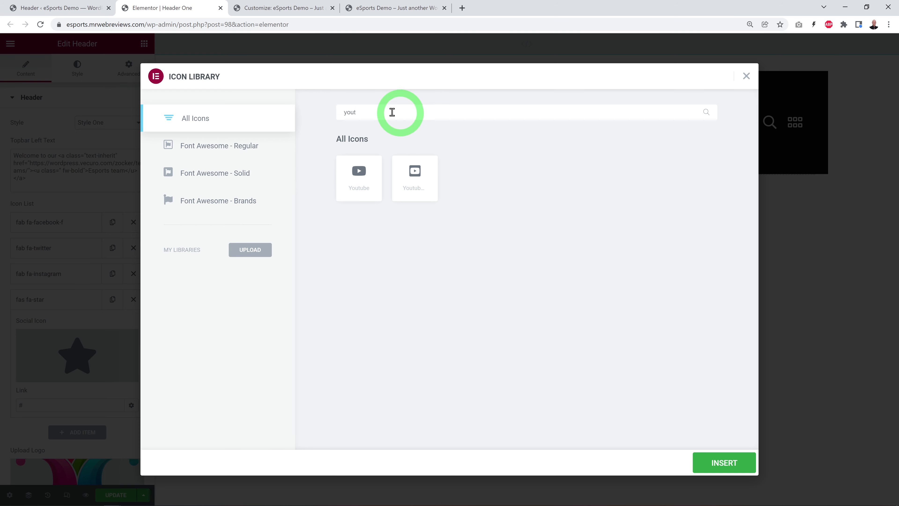
click(359, 176)
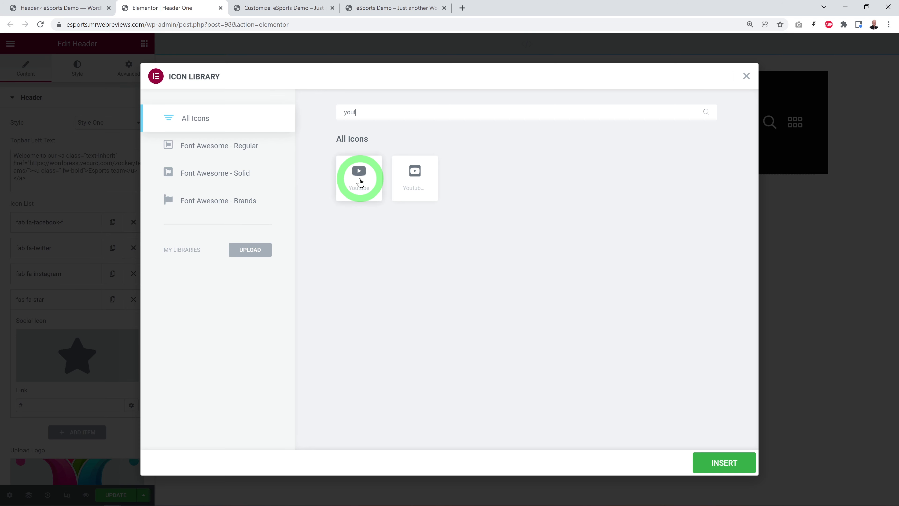
click(728, 463)
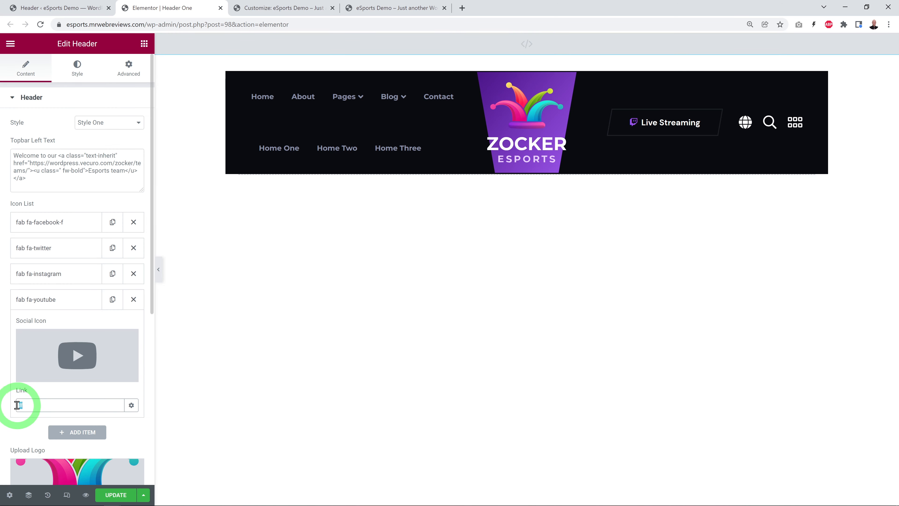
click(72, 301)
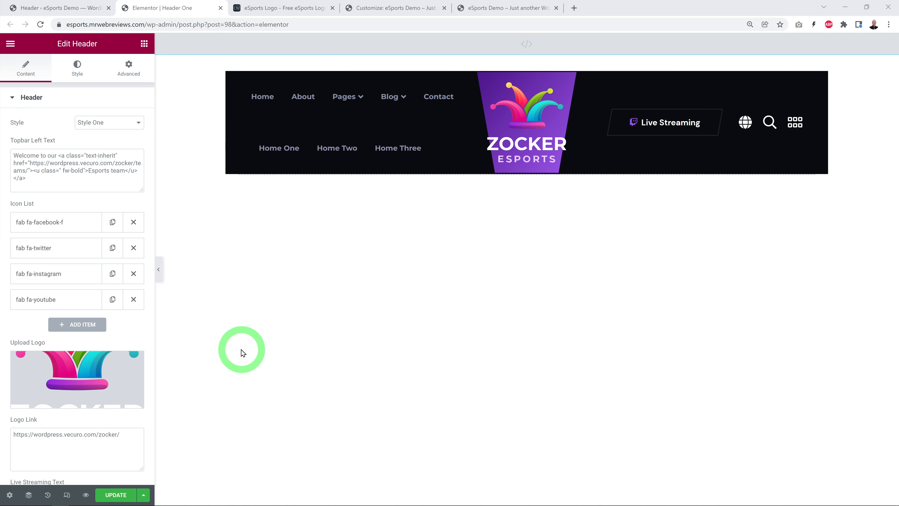
Step: Upload eSportsLogoCourseLogoFile.png from the eSports folder and insert it as the header's logo
click(90, 375)
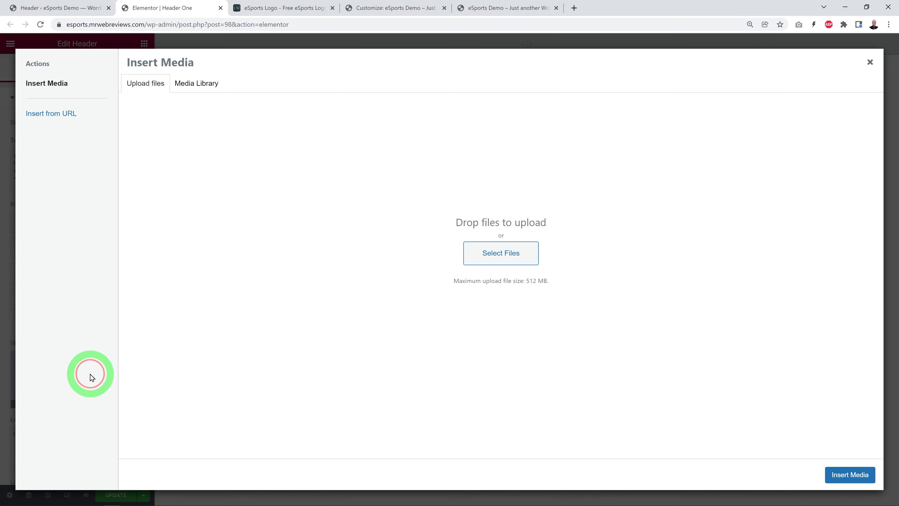
click(517, 264)
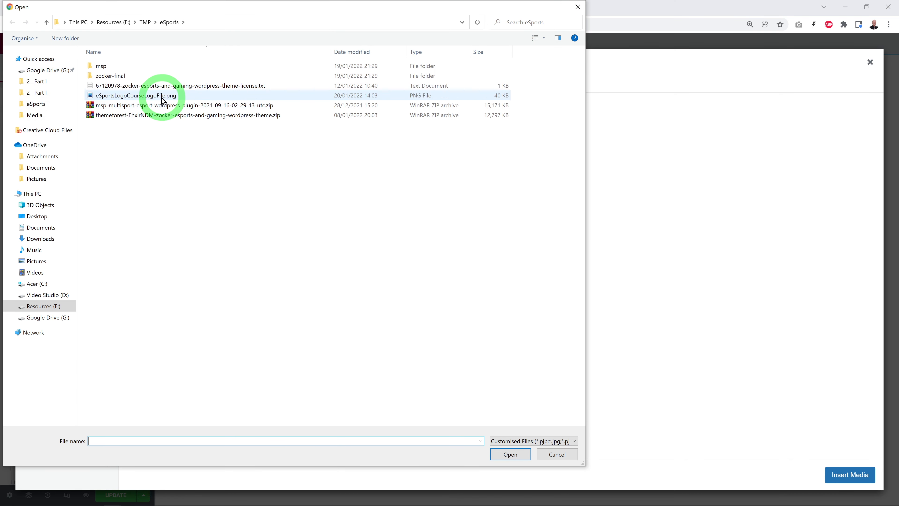
click(163, 101)
click(499, 455)
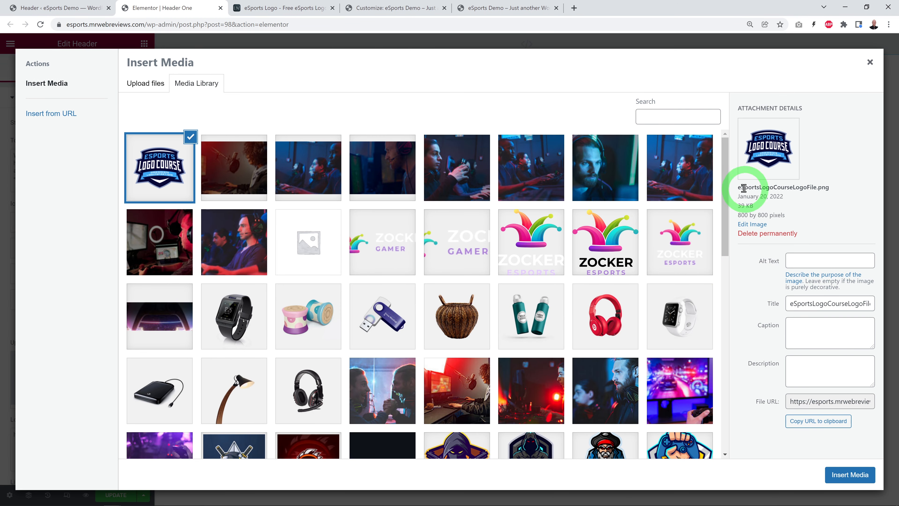
click(850, 476)
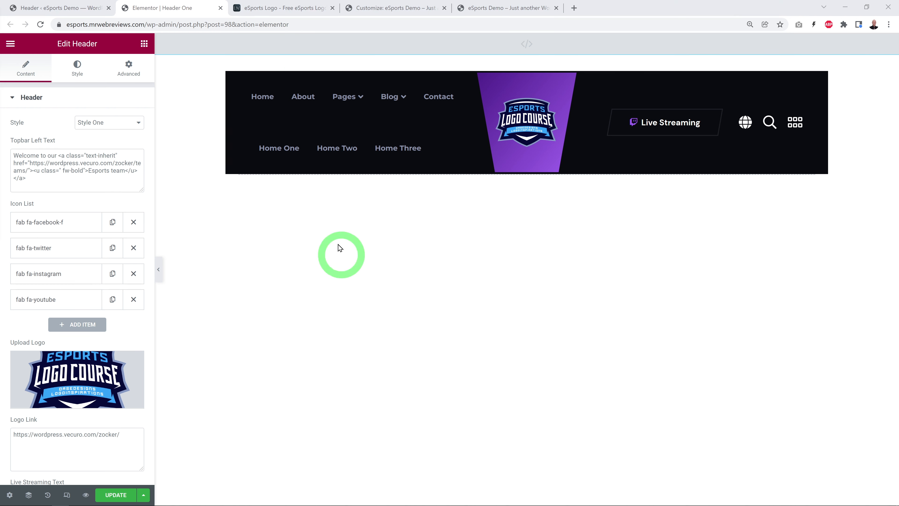
Step: Browse the eSports logo templates on the logomaker.net page in the other browser tab
click(283, 9)
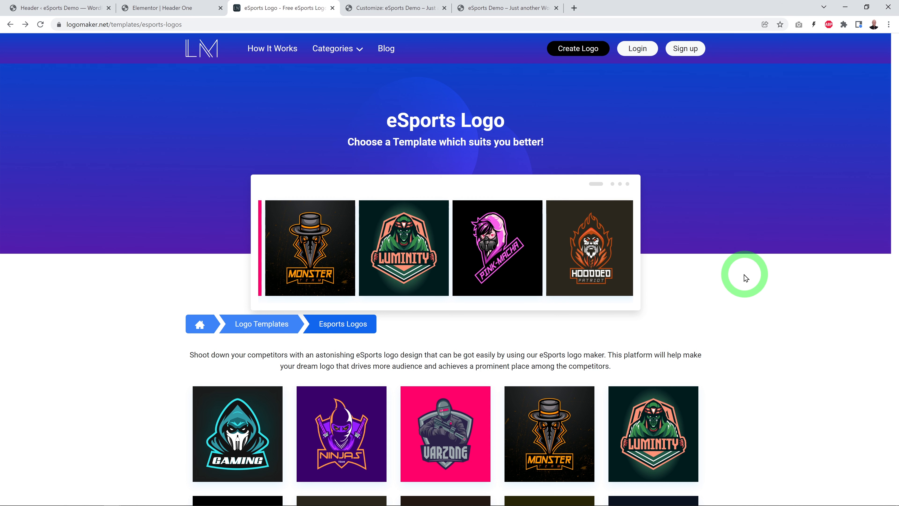
scroll(761, 277, down, 6)
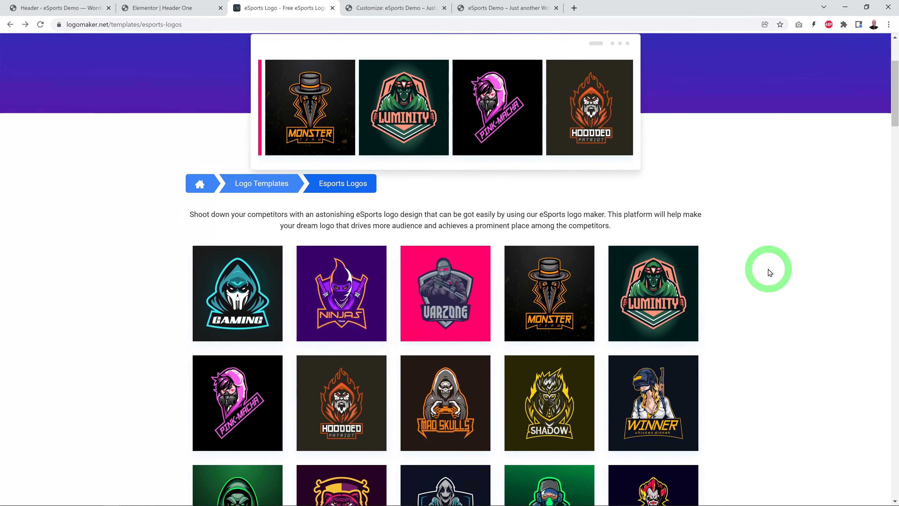
scroll(818, 280, down, 2)
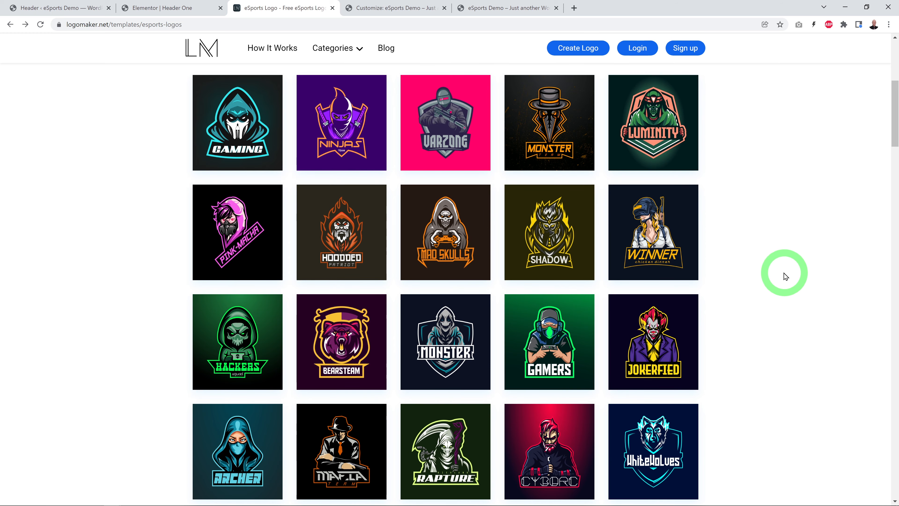
Step: Find the orange Mobile Assassin template among the eSports logos and open it in the logo editor
scroll(775, 261, down, 8)
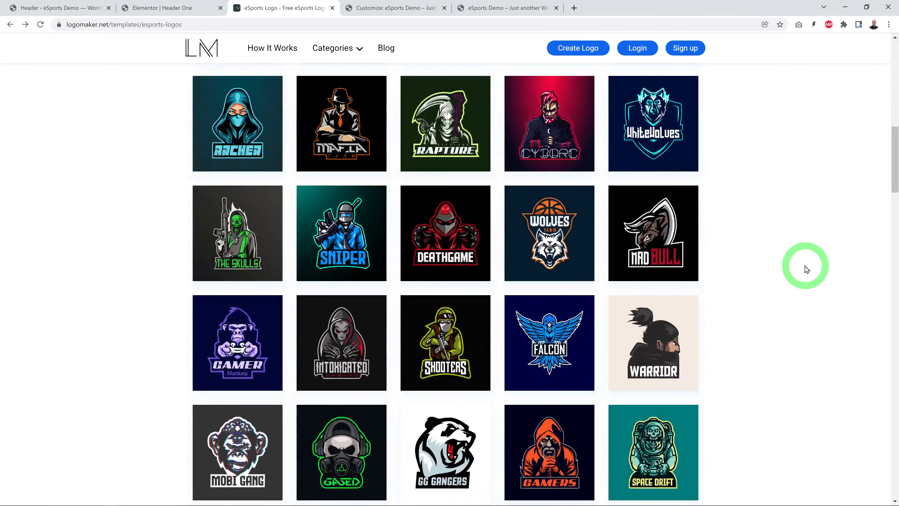
scroll(806, 269, down, 10)
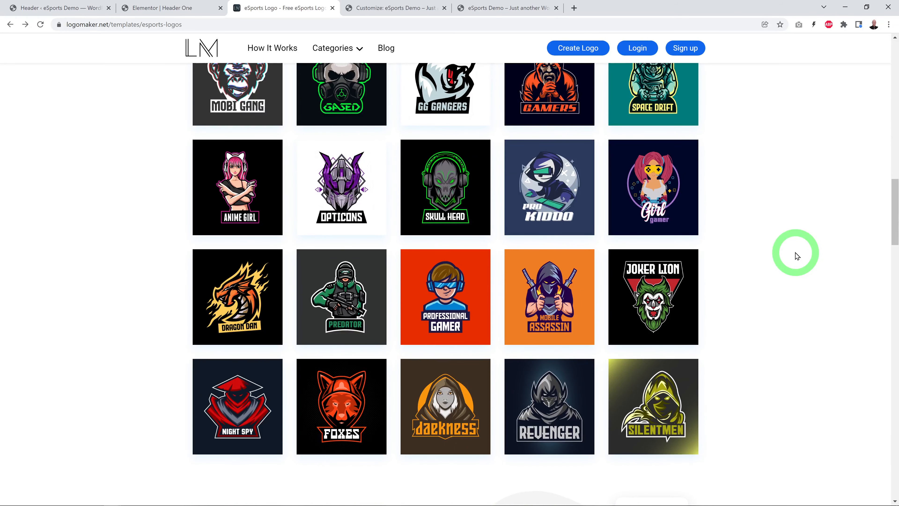
mouse_move(576, 285)
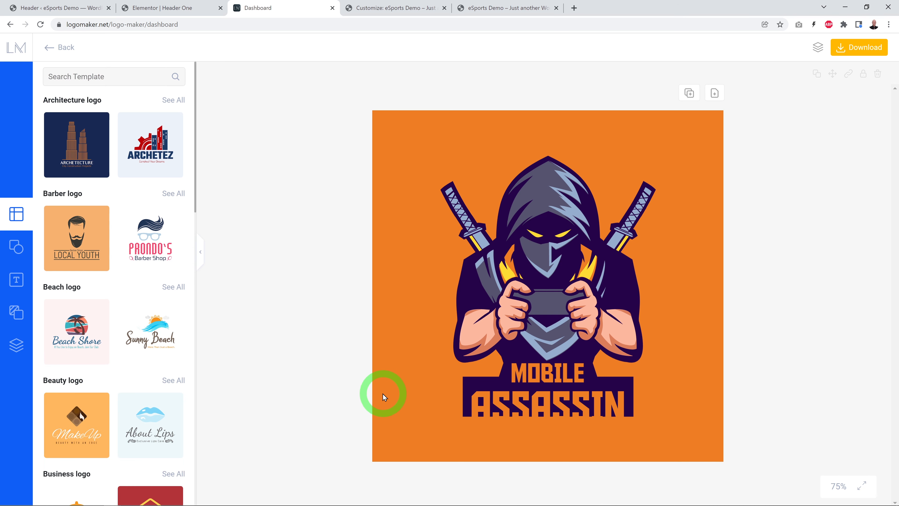
Step: Replace the logo's MOBILE text with MR WEB and widen its text box so the words fit on one line
click(547, 378)
double_click(546, 377)
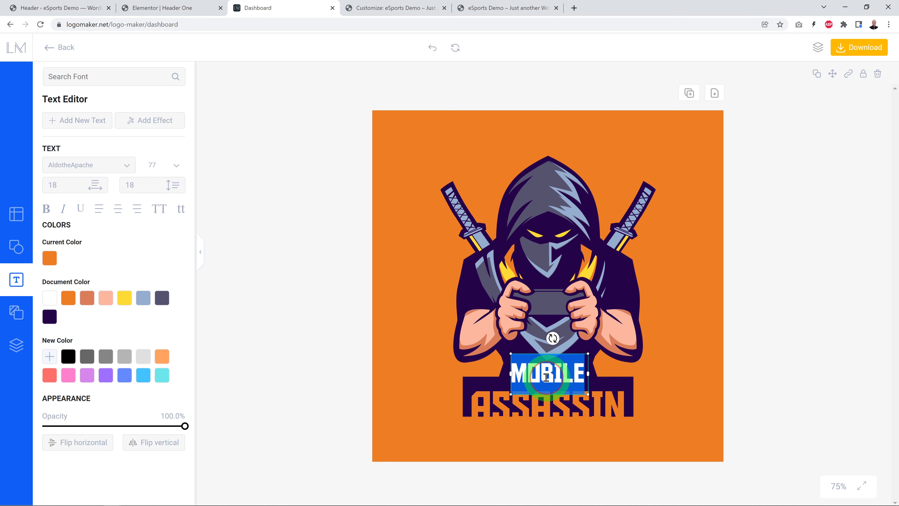
text(MR)
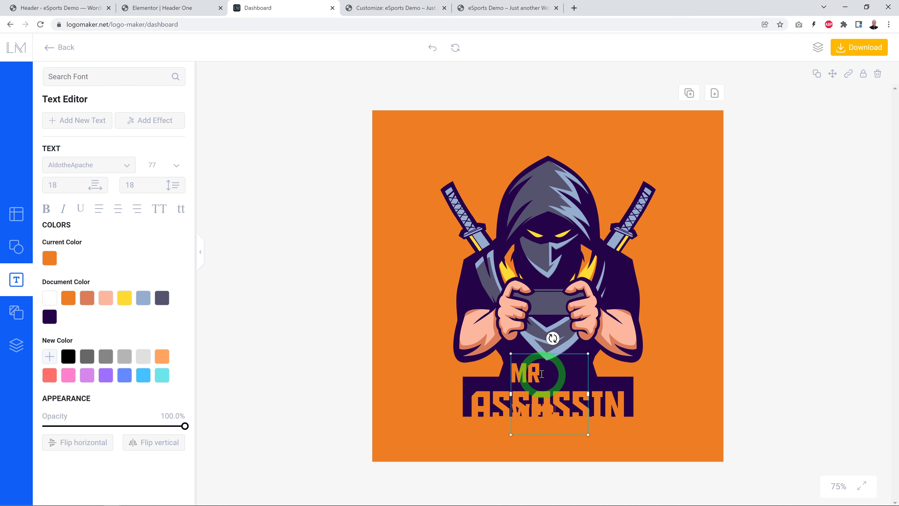
drag(588, 392, 602, 390)
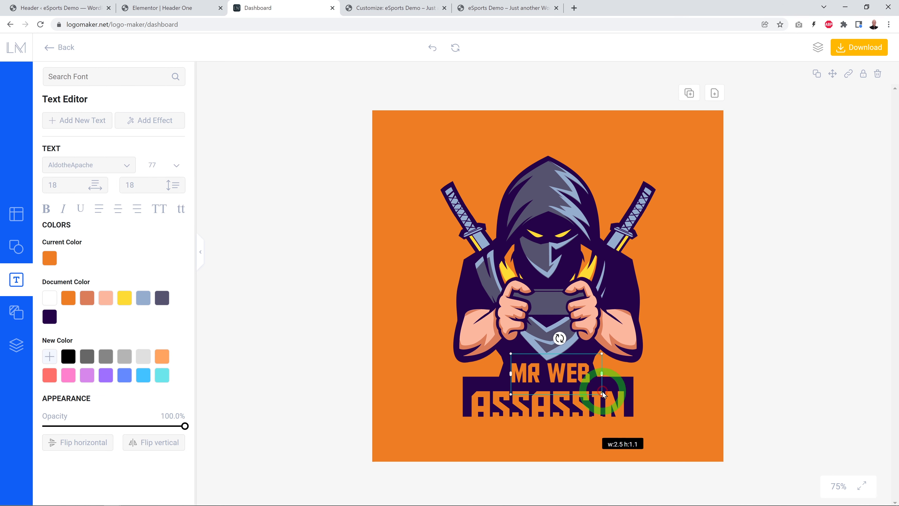
Step: Replace the logo's ASSASSIN text with REVIEWS and enlarge it to a font size of about 134.5
double_click(504, 416)
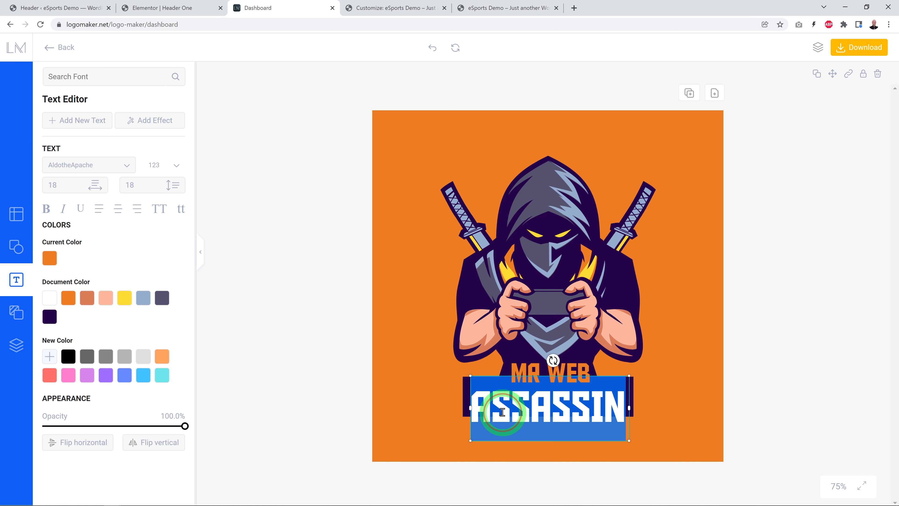
text(REVIEWS)
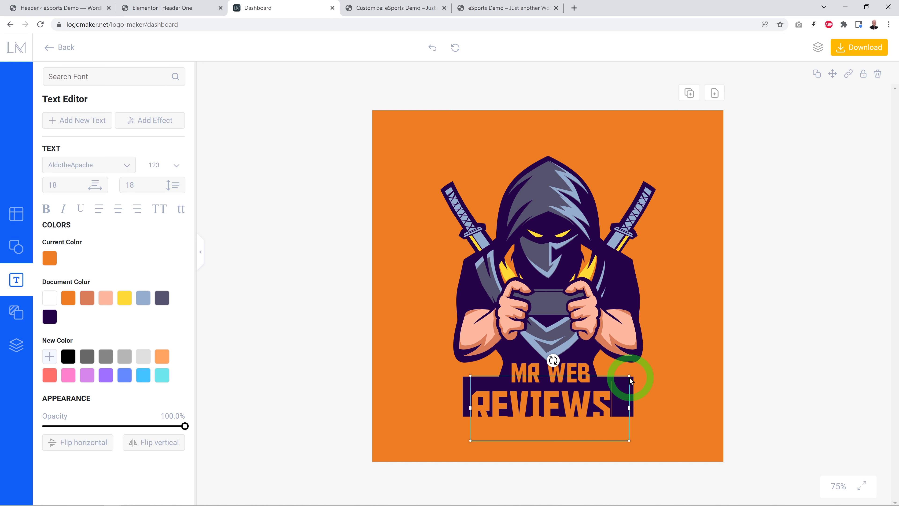
drag(629, 377, 634, 371)
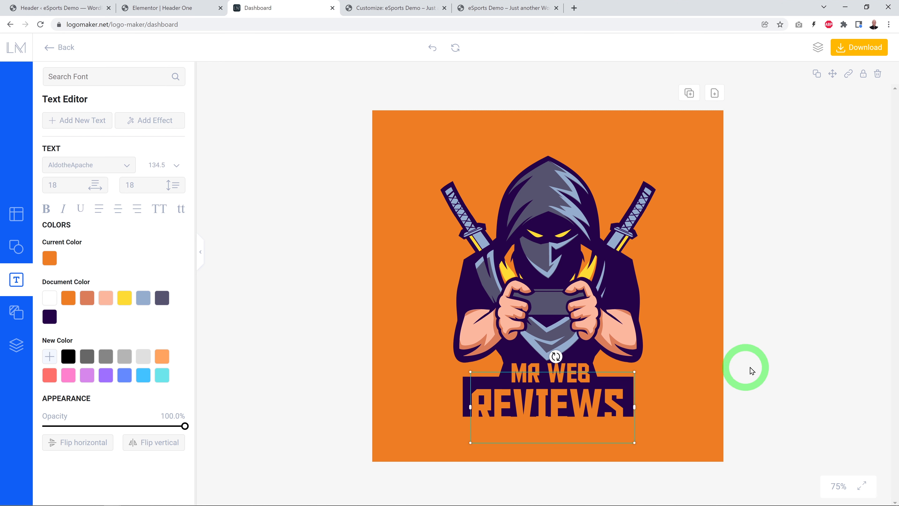
click(762, 364)
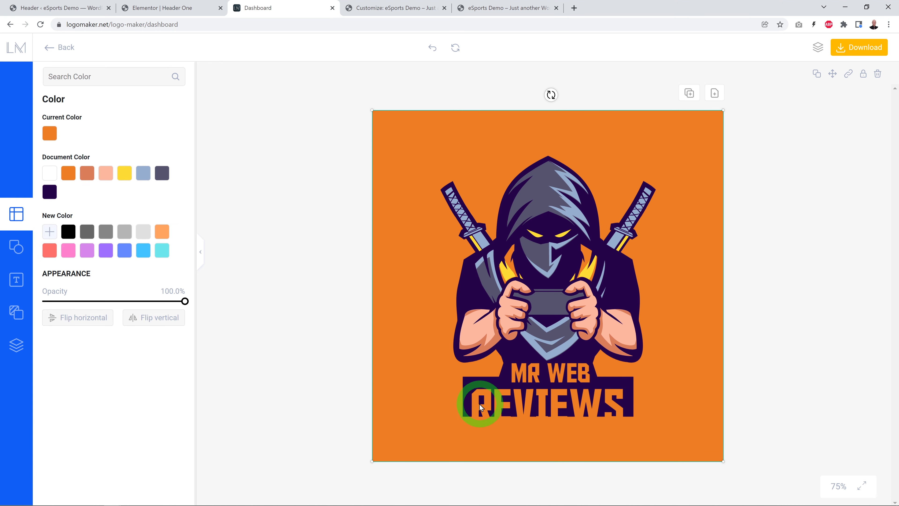
Step: Move the REVIEWS text slightly up so it sits within the dark banner
click(479, 403)
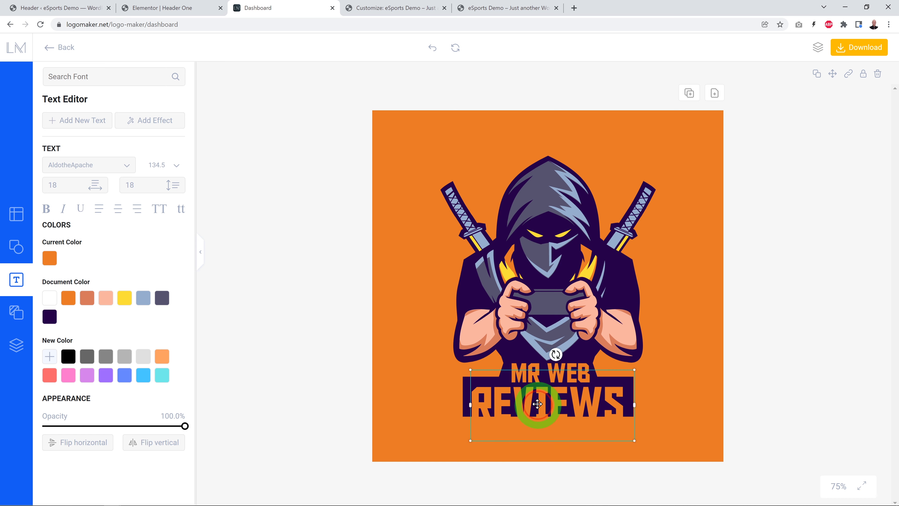
drag(537, 403, 537, 401)
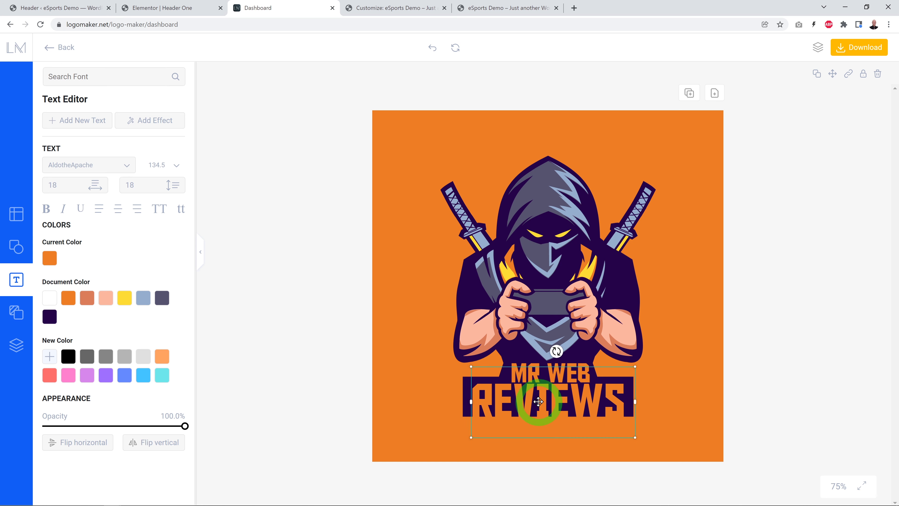
click(743, 380)
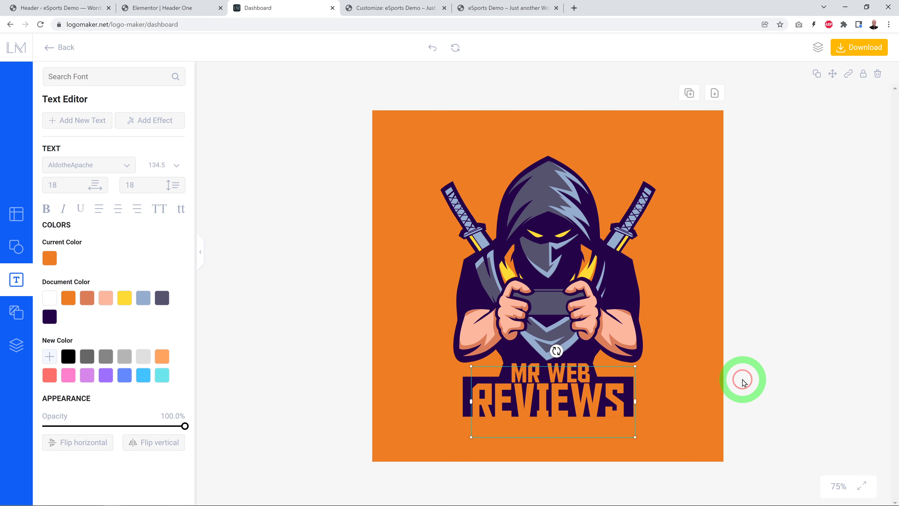
Step: Set the opacity of both the orange backdrop shape and the canvas background to 0%
click(707, 383)
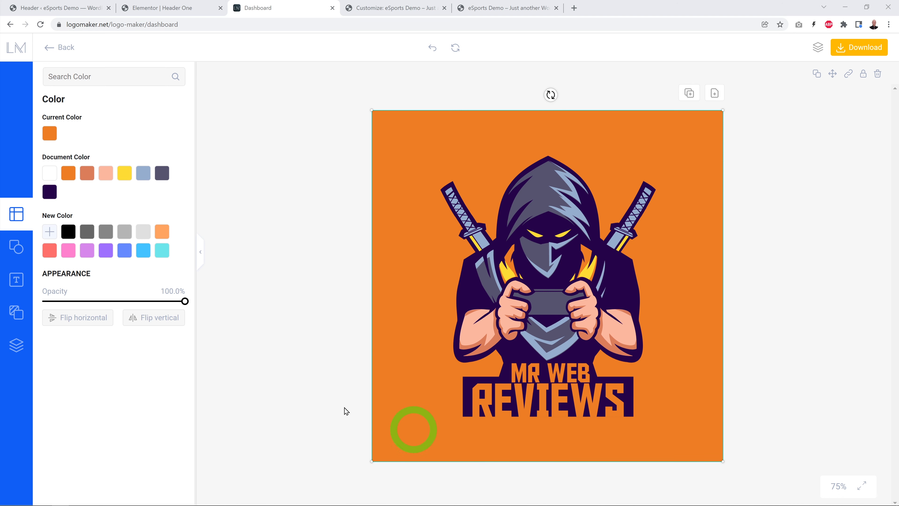
drag(183, 301, 41, 304)
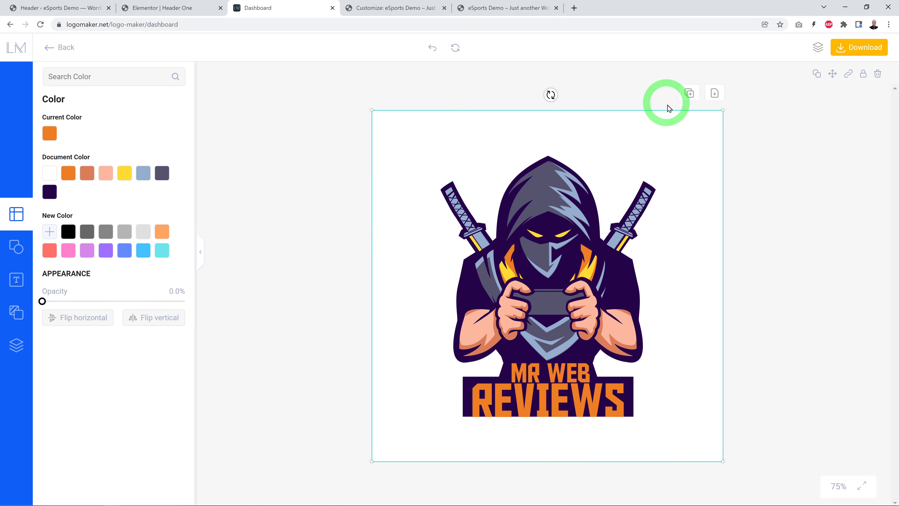
click(18, 315)
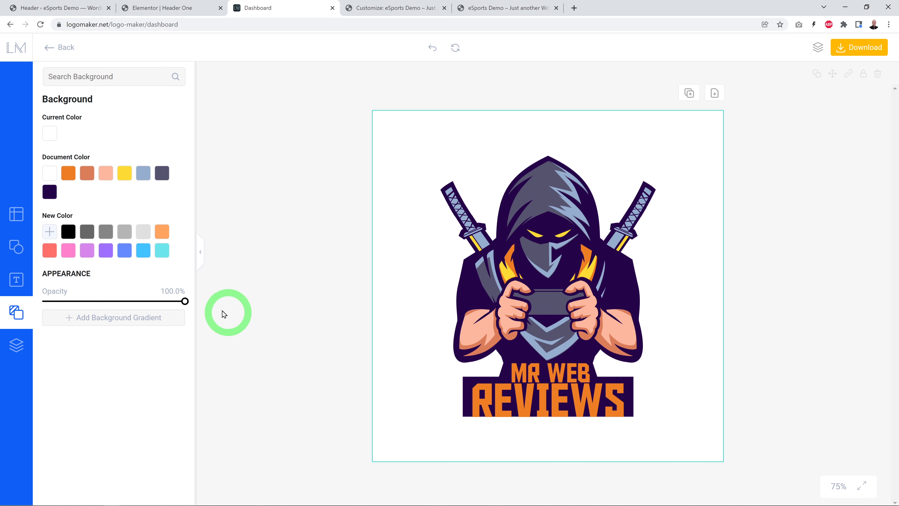
drag(184, 301, 38, 301)
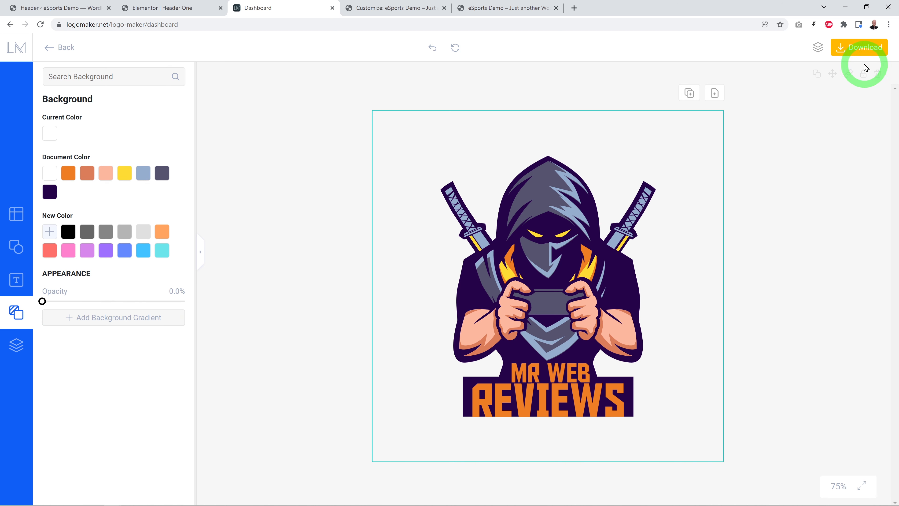
Step: Download the logo as a PNG image saved as MrWebReviews.png
click(858, 51)
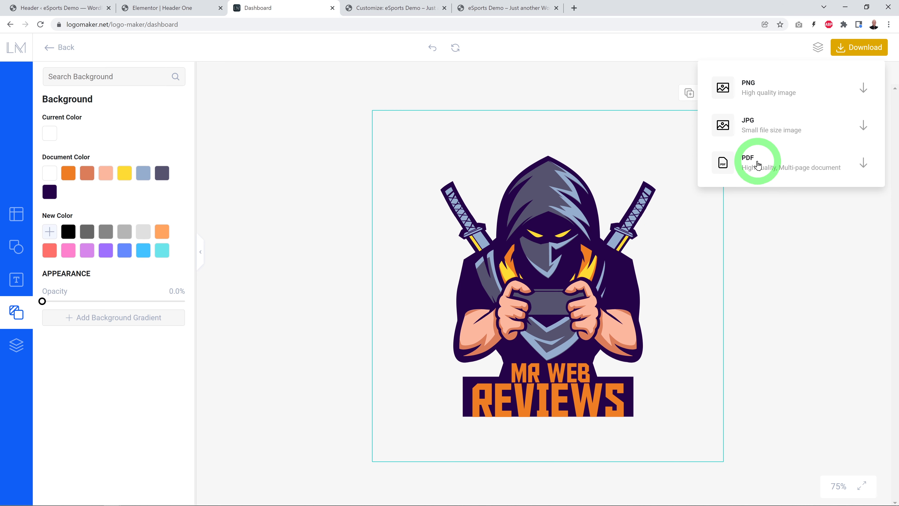
click(753, 91)
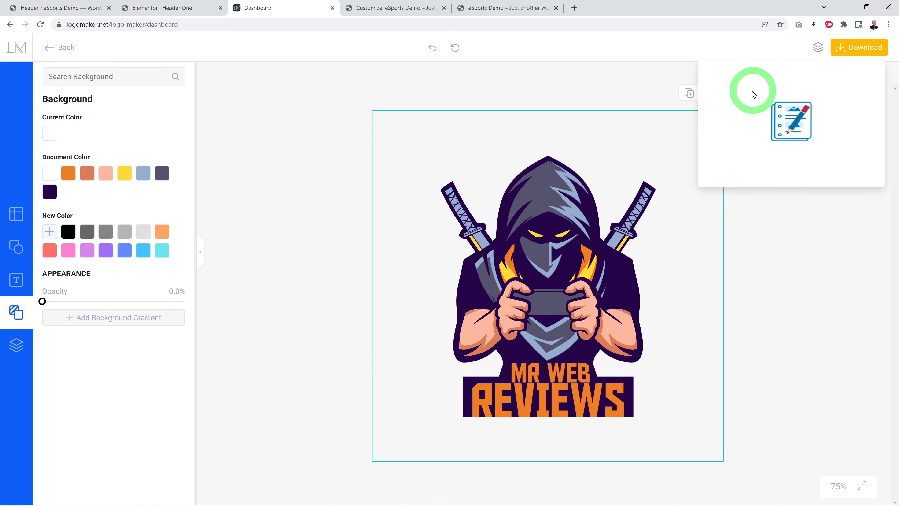
click(508, 456)
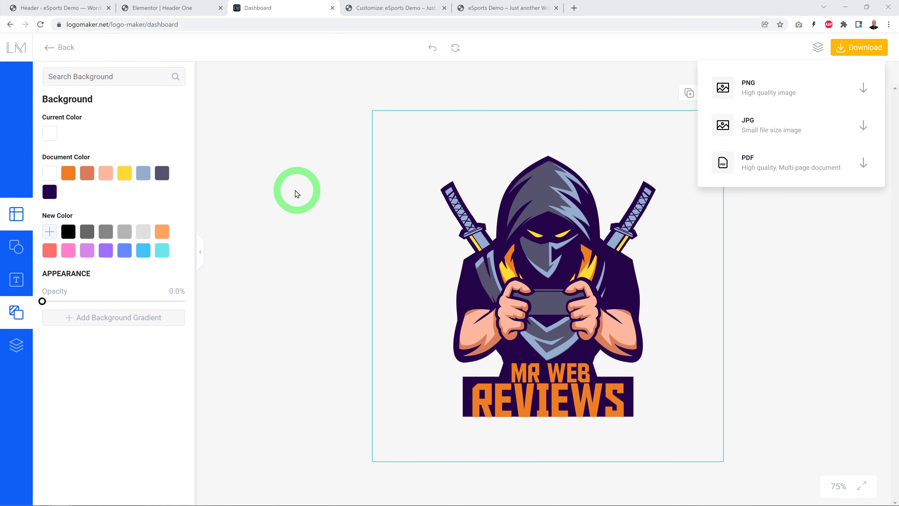
Step: Return to the Elementor header editor, upload MrWebReviews.png from the eSports folder and insert it as the header's logo
click(177, 7)
click(344, 196)
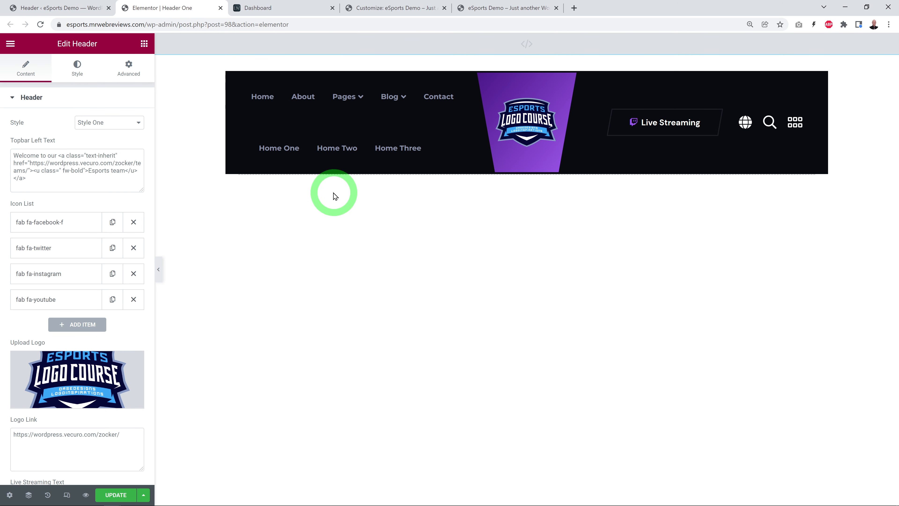
click(101, 378)
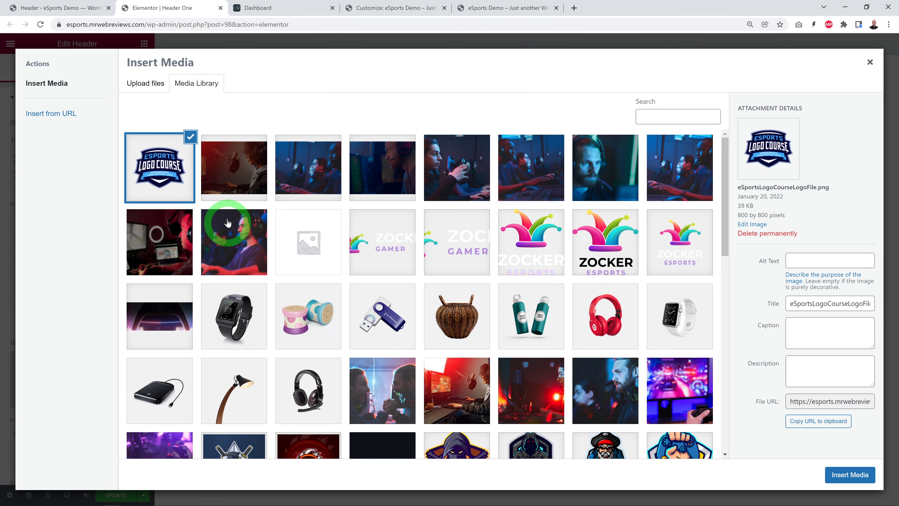
click(138, 85)
click(511, 254)
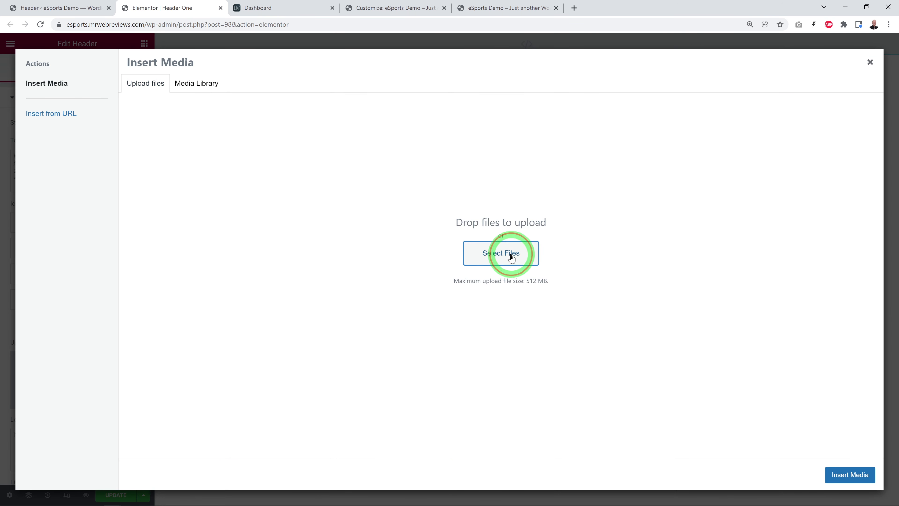
click(410, 73)
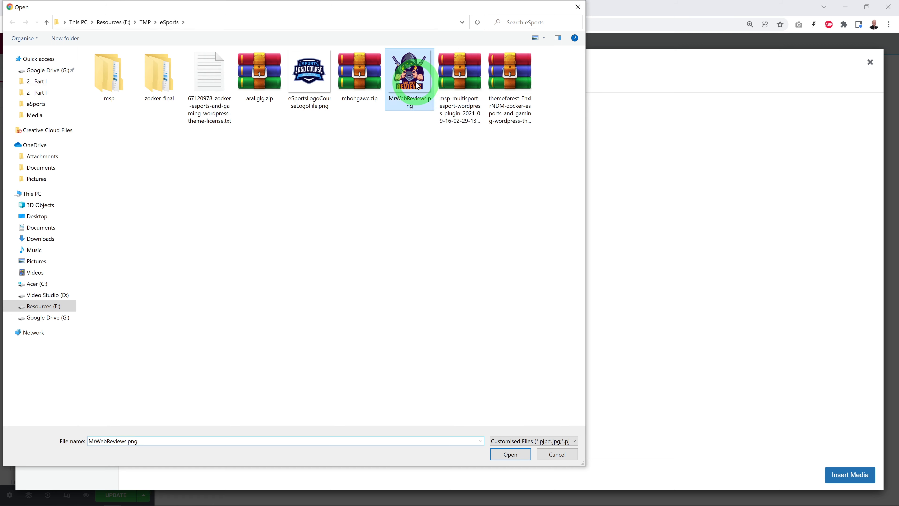
click(510, 454)
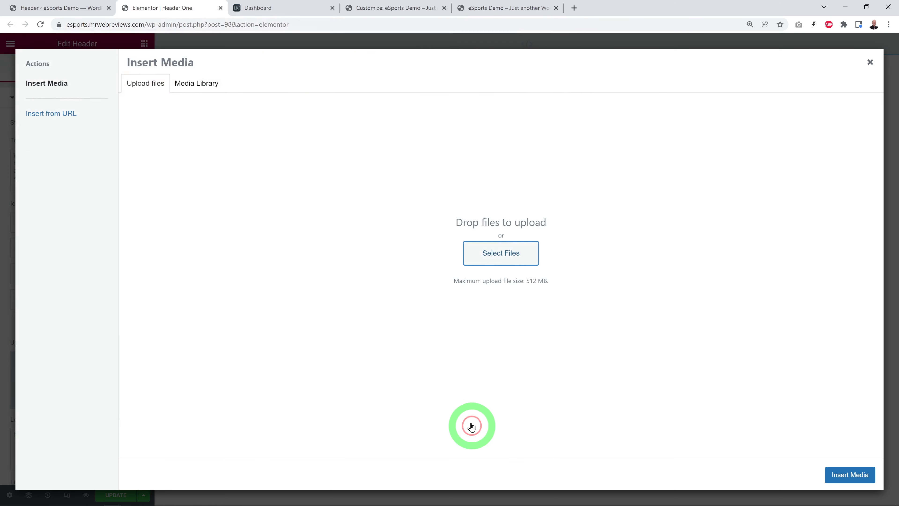
click(851, 475)
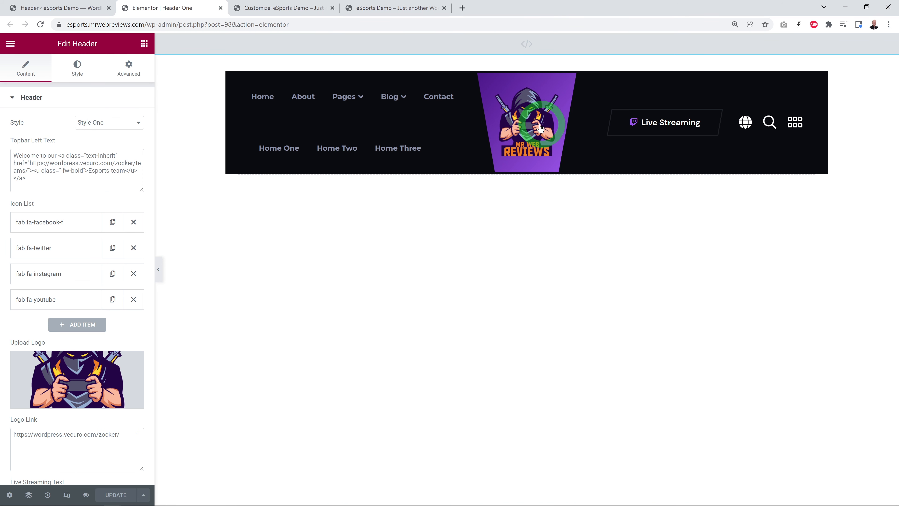
click(340, 399)
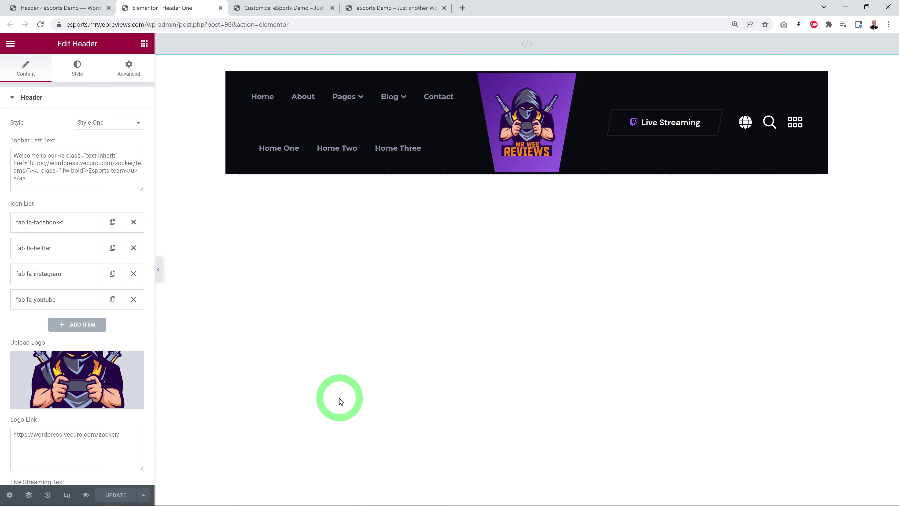
click(366, 8)
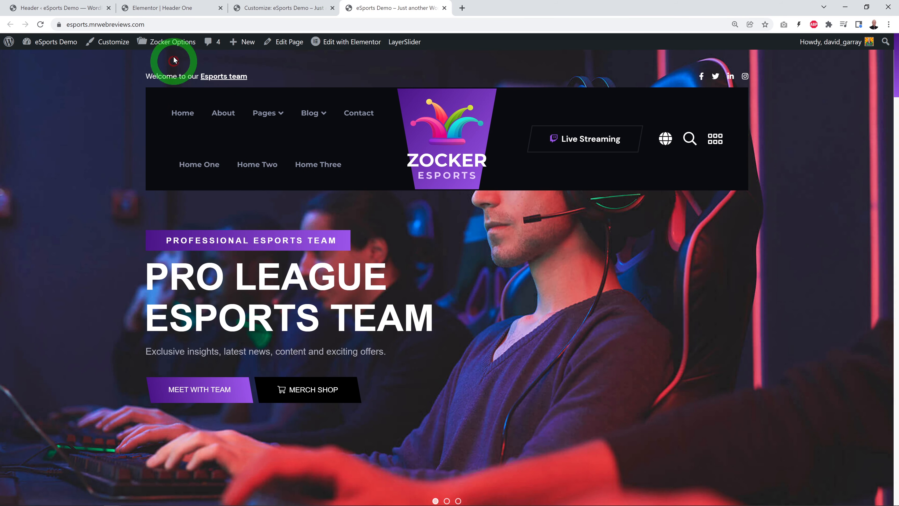
click(159, 29)
key(ctrl+c)
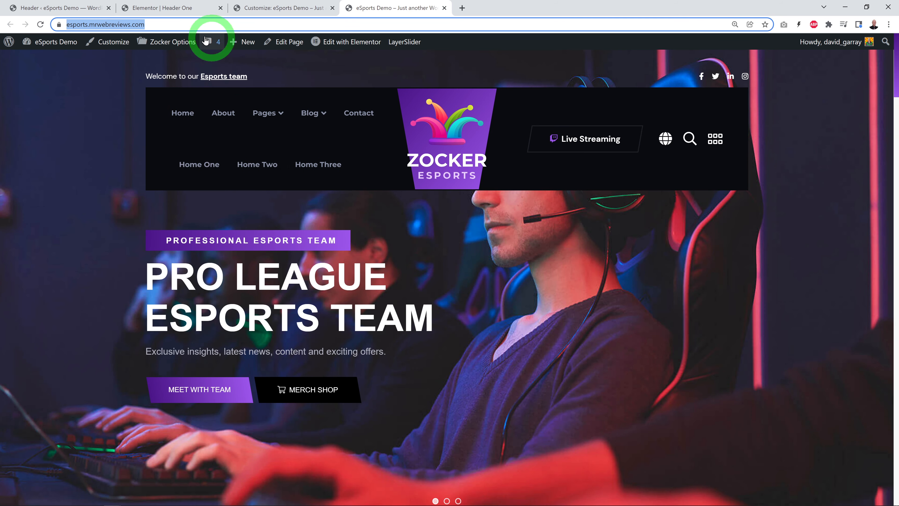
click(162, 7)
click(103, 448)
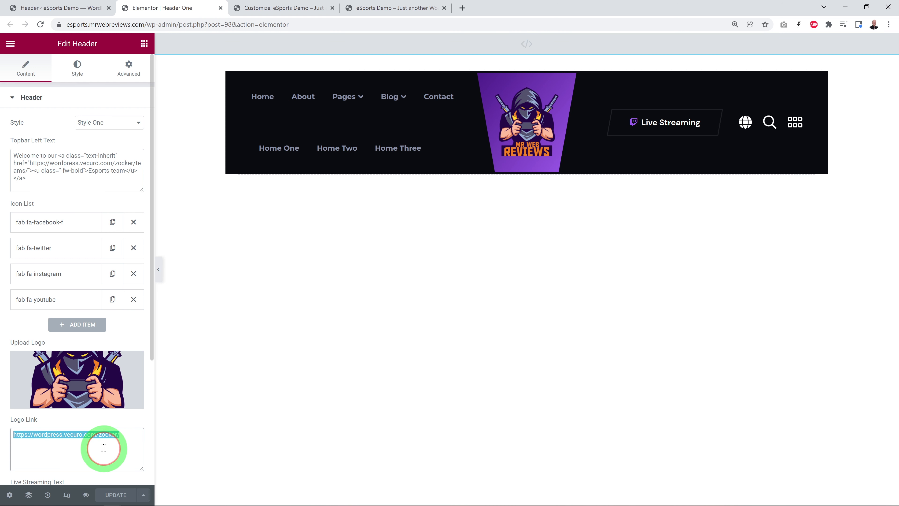
key(ctrl+v)
scroll(150, 390, down, 3)
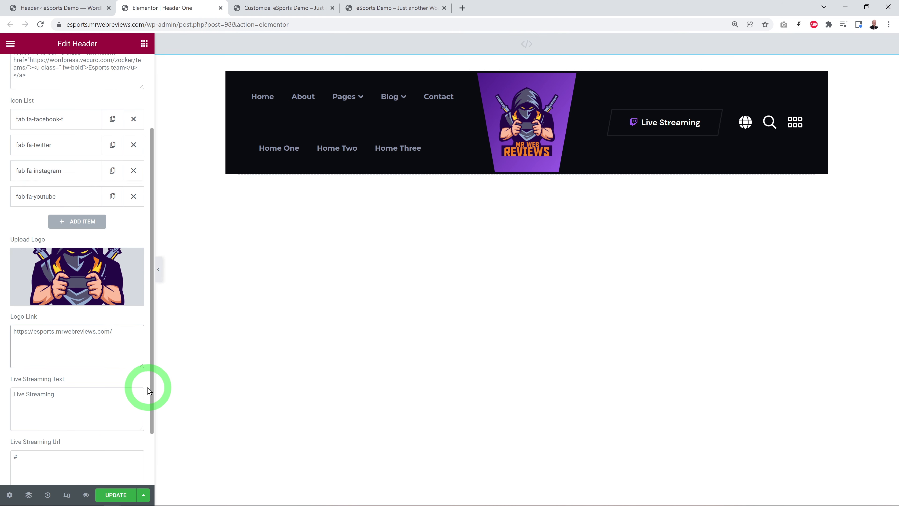
scroll(149, 391, down, 2)
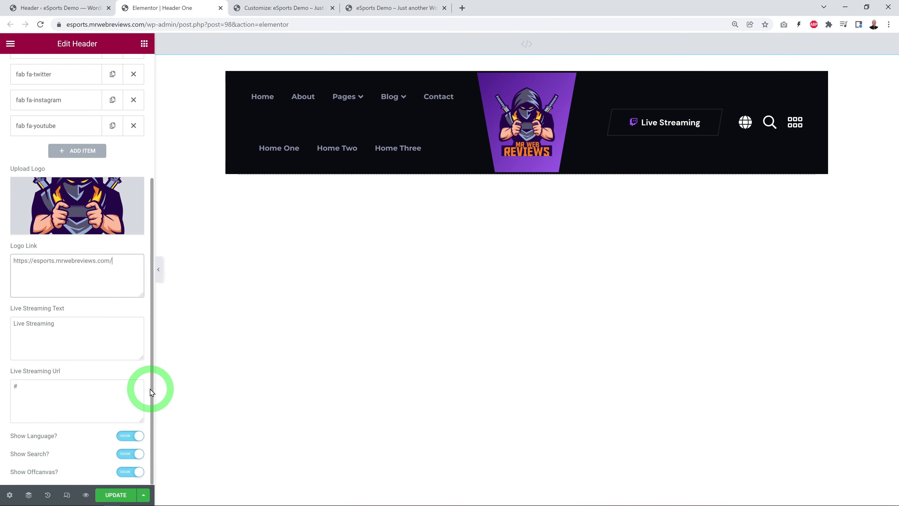
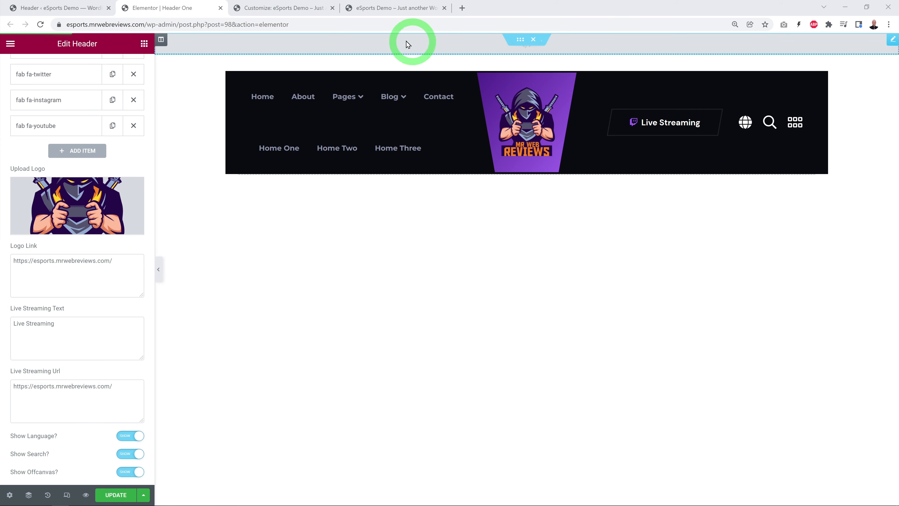
Step: Examine the live homepage's off-canvas panel, close it and return to the Elementor header editor
click(381, 9)
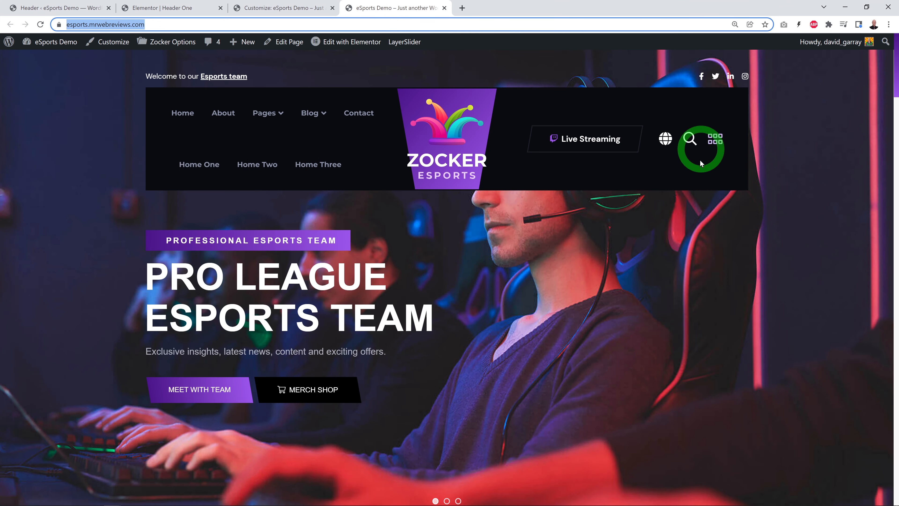
click(712, 147)
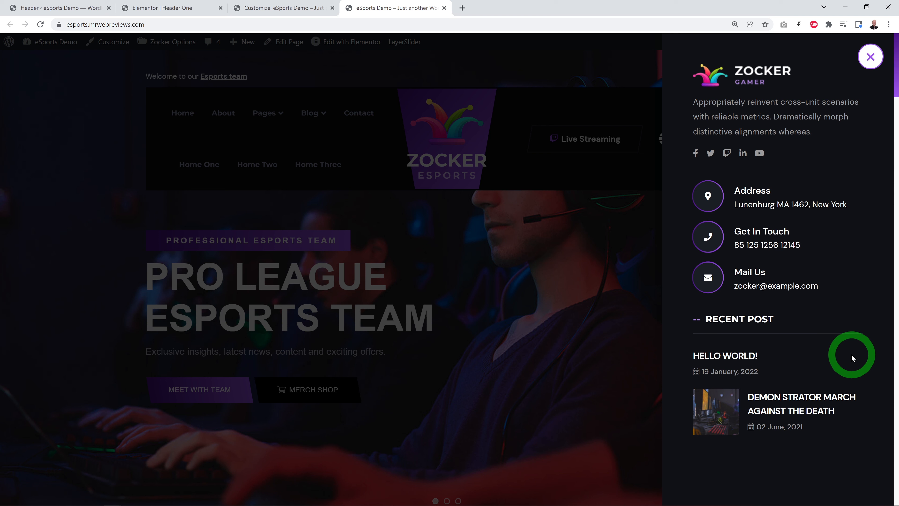
click(871, 58)
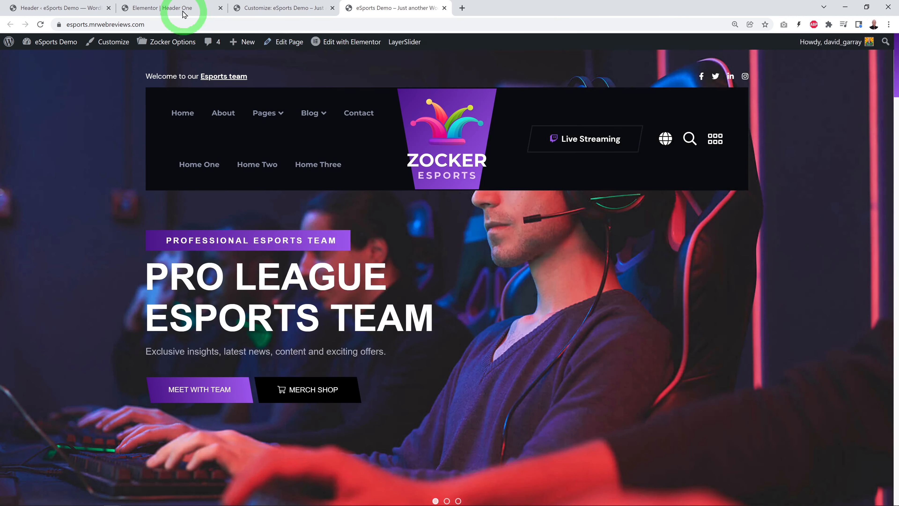
click(177, 9)
click(788, 134)
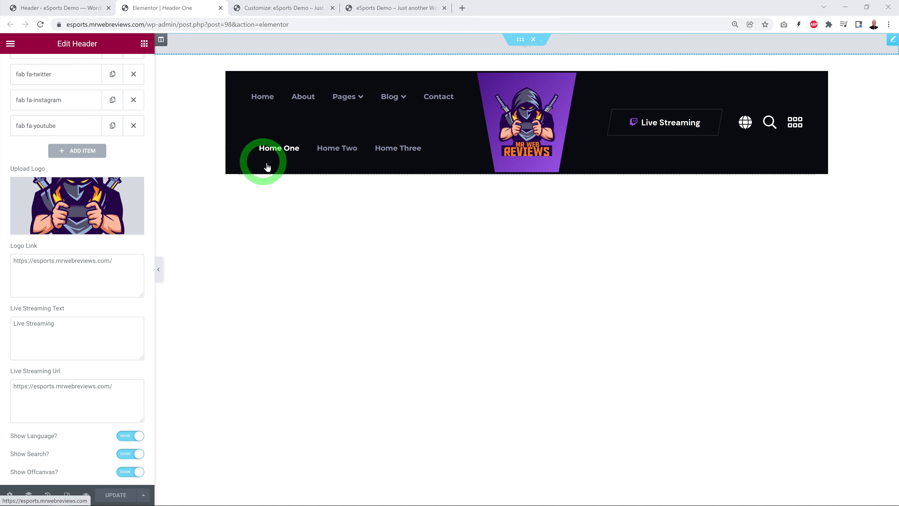
Step: Open the WordPress menu editor in the site's admin area and select the Primary Menu for editing
mouse_move(345, 102)
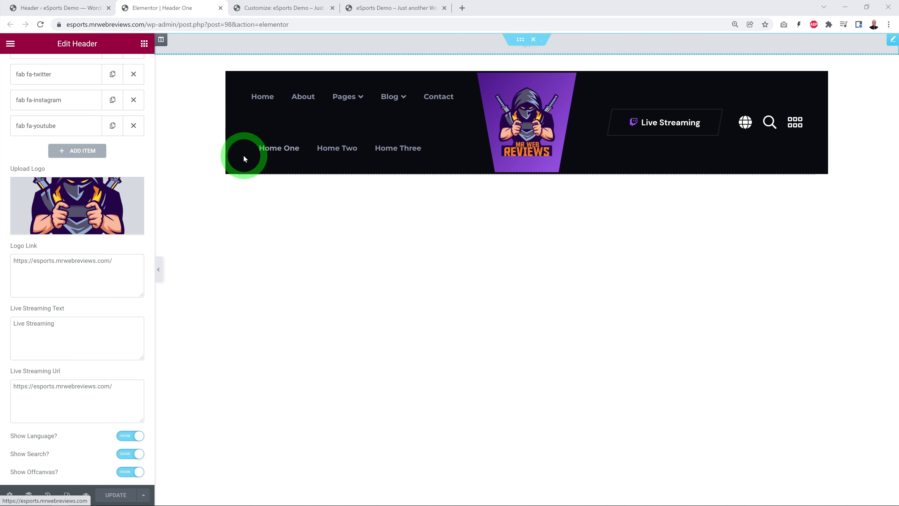
click(81, 8)
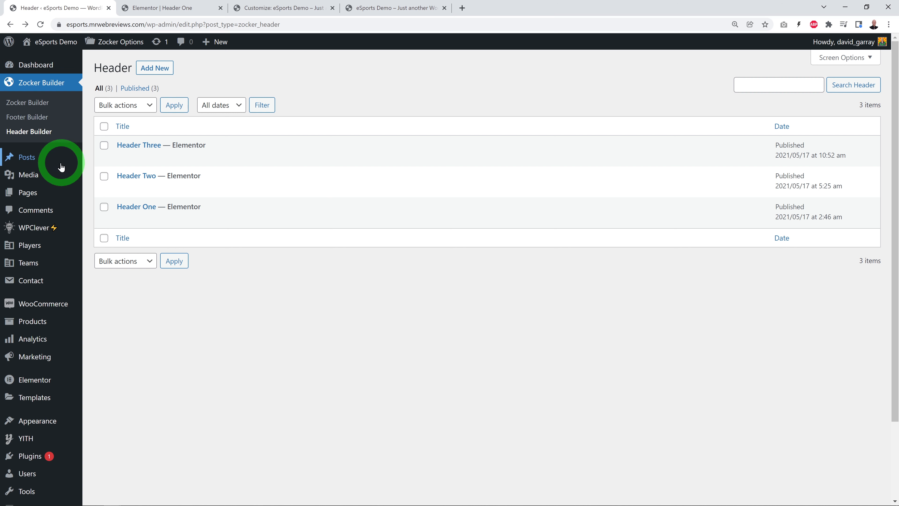
mouse_move(42, 421)
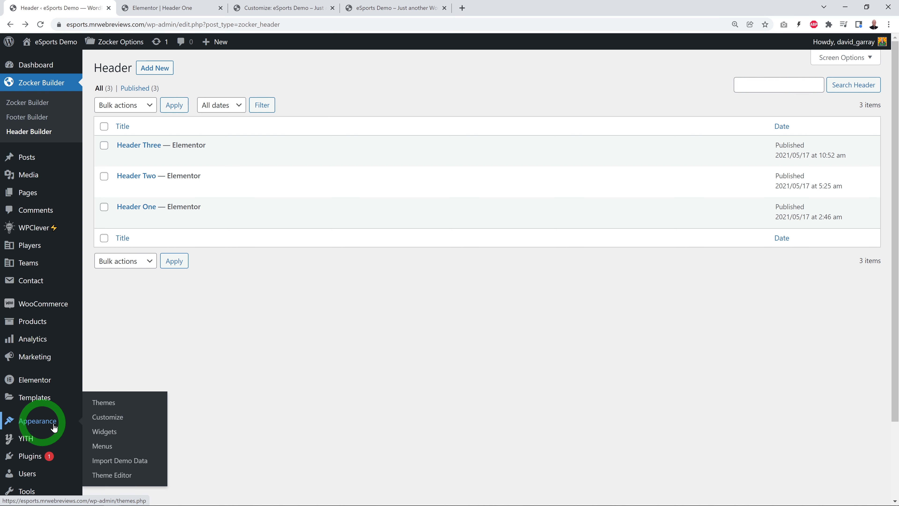
click(105, 448)
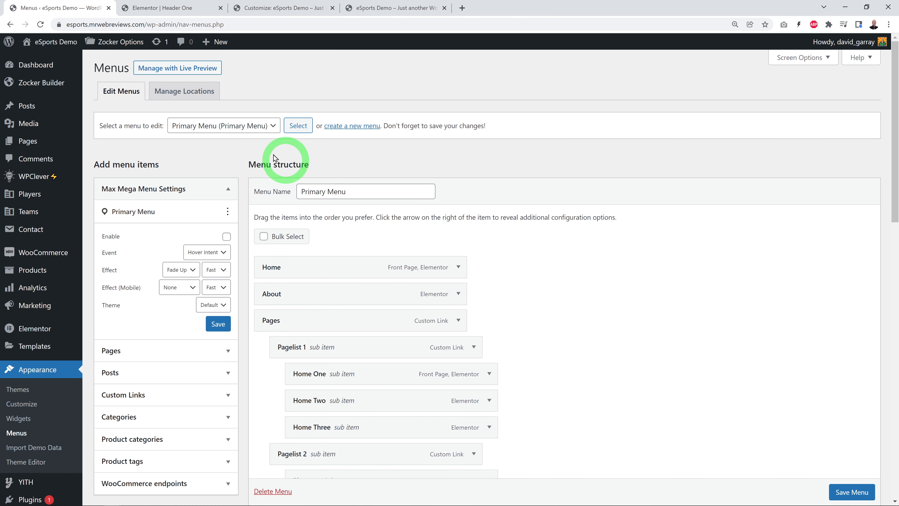
click(272, 130)
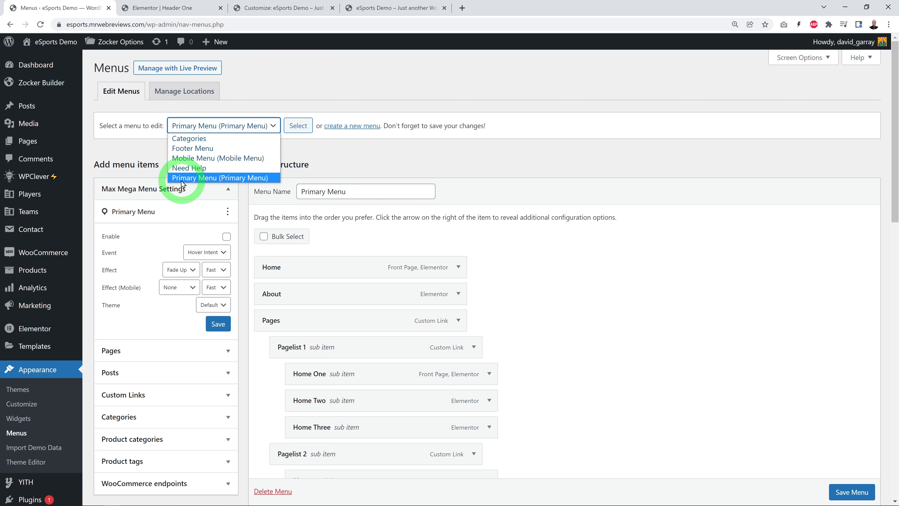
click(235, 177)
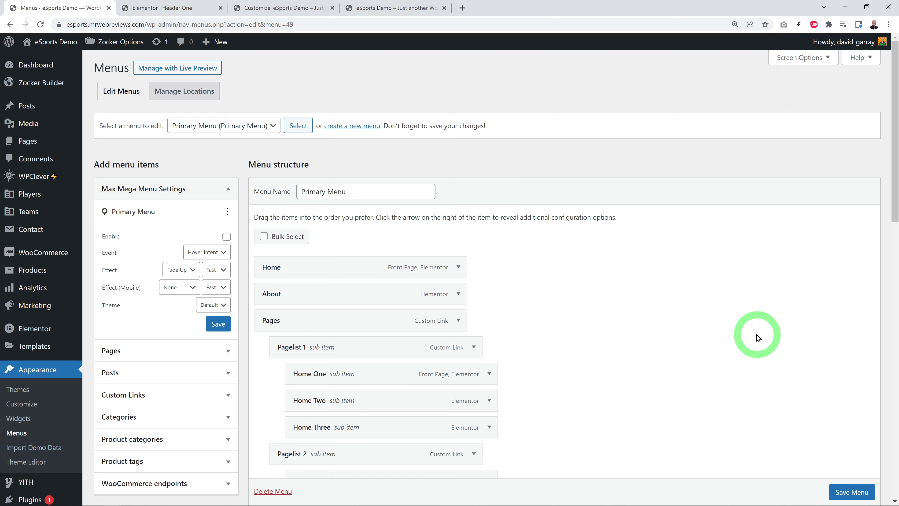
Step: Remove the top-level Home One, Home Two and Home Three items from the Primary Menu and save the menu
scroll(752, 335, down, 2)
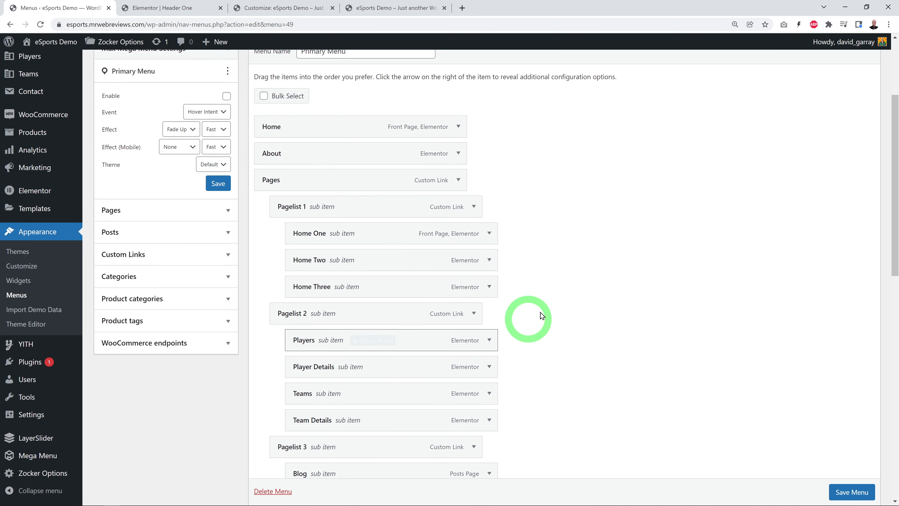
scroll(572, 308, down, 7)
scroll(593, 312, down, 7)
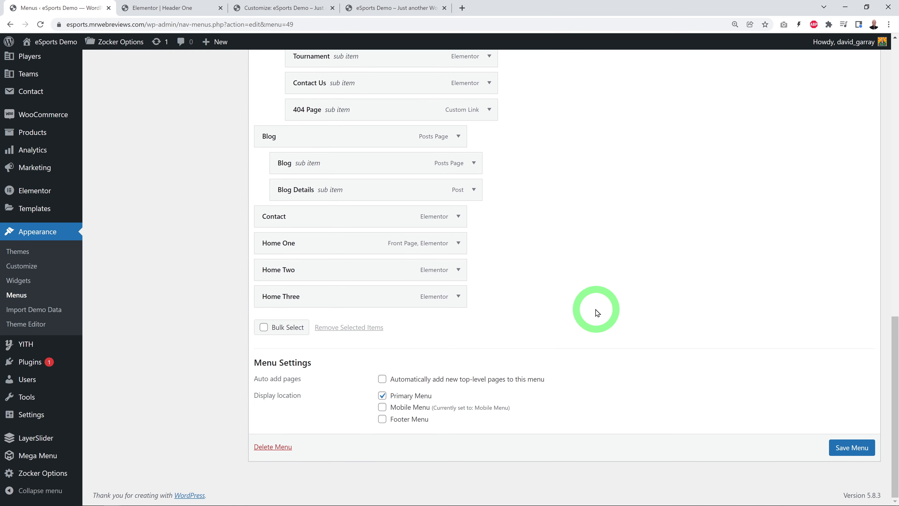
mouse_move(286, 270)
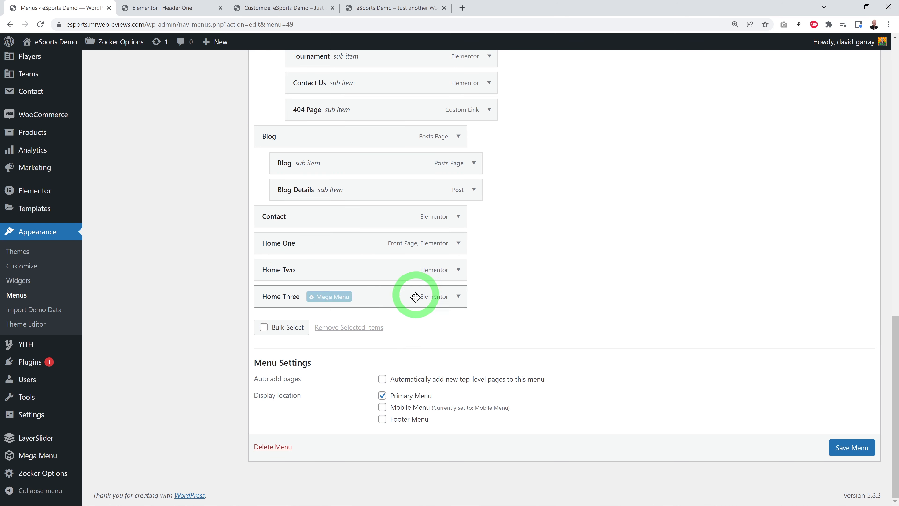
click(263, 329)
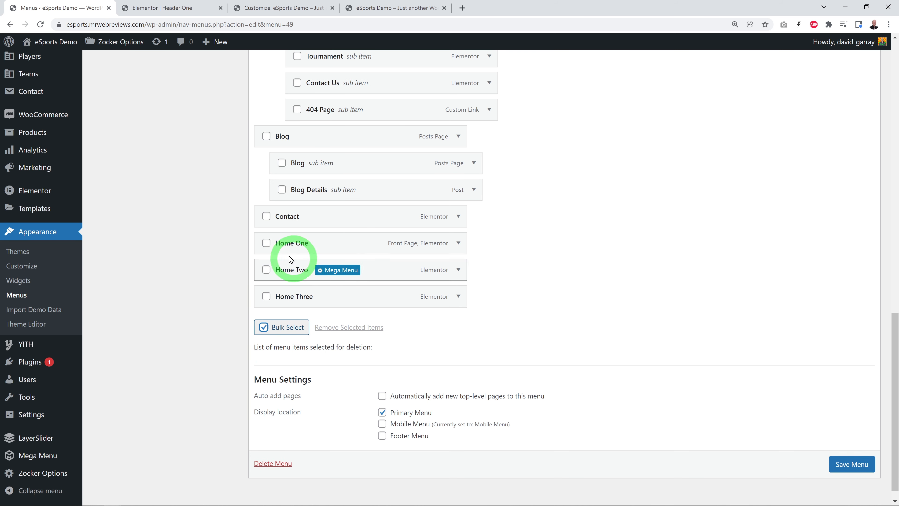
click(266, 244)
click(267, 270)
click(266, 296)
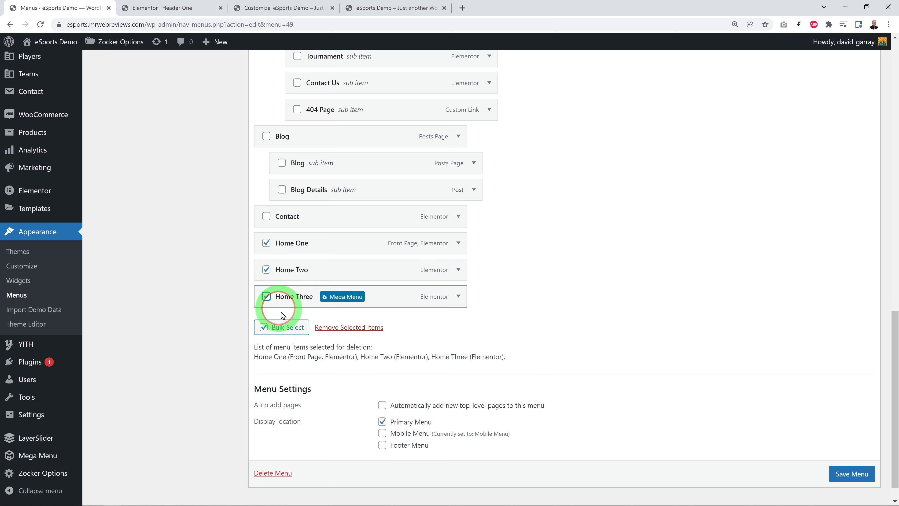
click(365, 334)
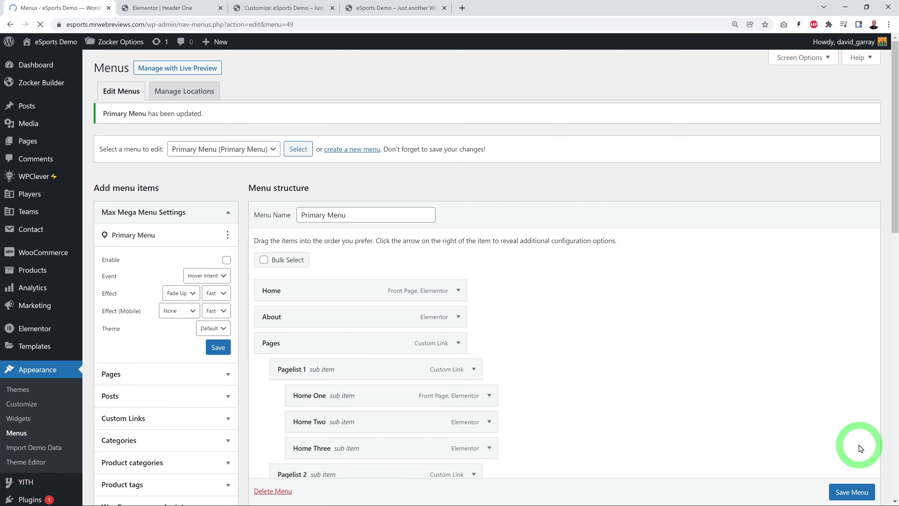
Step: Reload the Elementor header editor and check the updated header there and on the live homepage
click(190, 8)
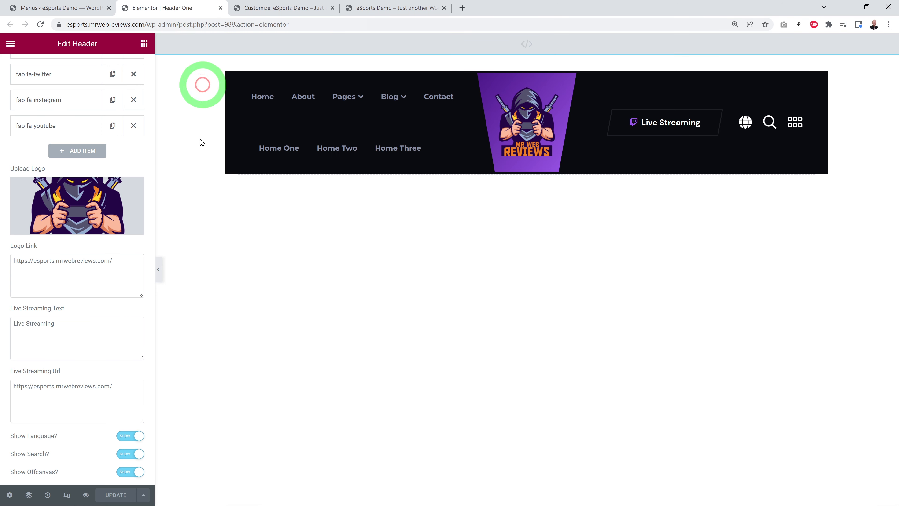
click(41, 25)
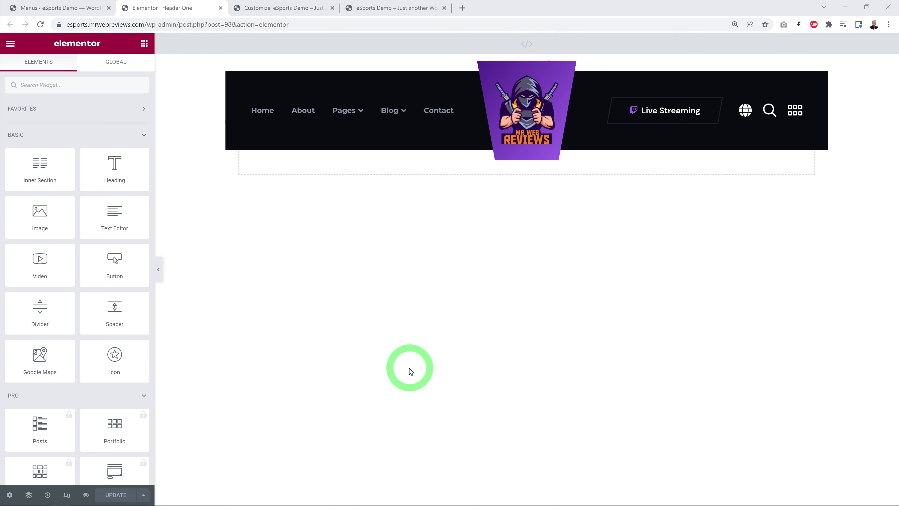
click(392, 8)
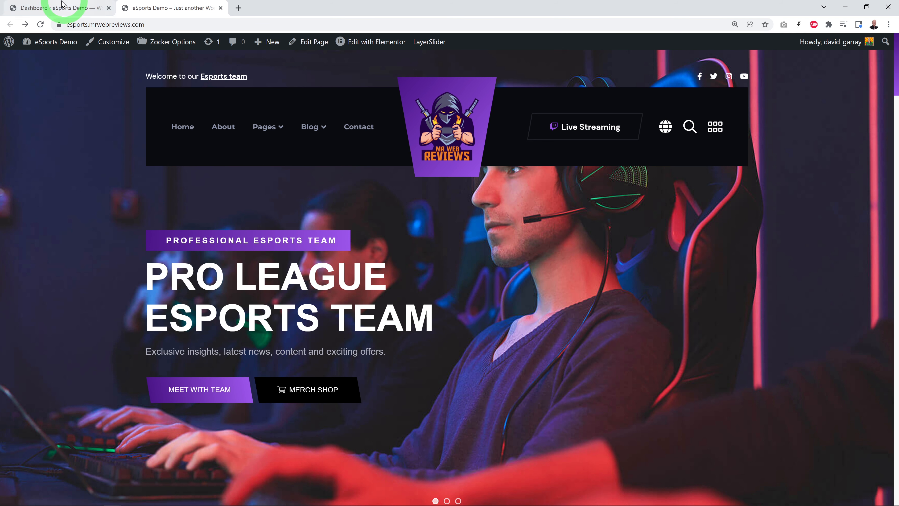
Step: Return to the WordPress dashboard, go to LayerSlider and open the Home One project for editing
click(56, 9)
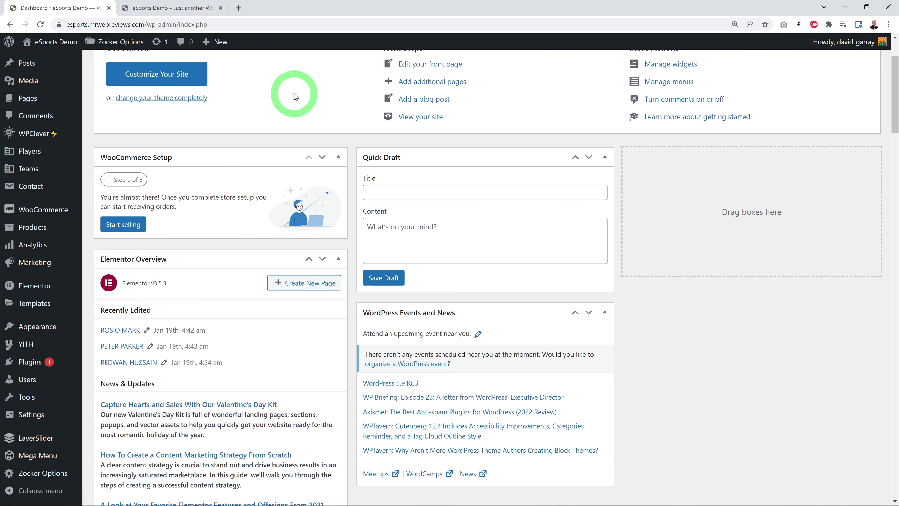
click(32, 440)
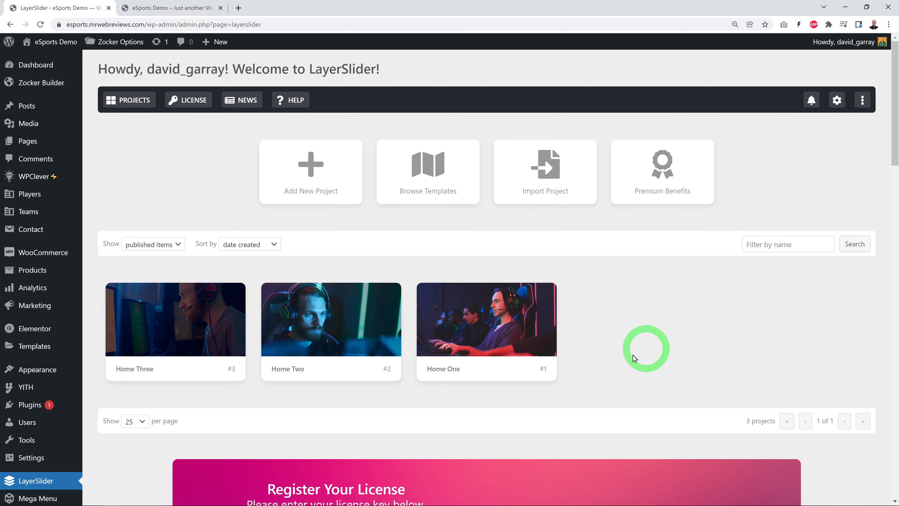
mouse_move(490, 350)
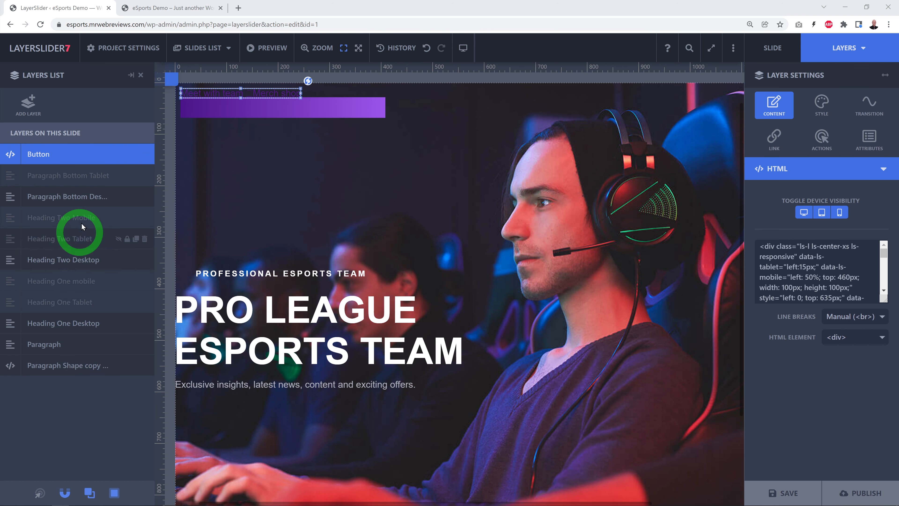
Step: Examine the text of the slide's desktop bottom paragraph, Heading Two Desktop, Heading One Desktop and Paragraph layers
click(62, 200)
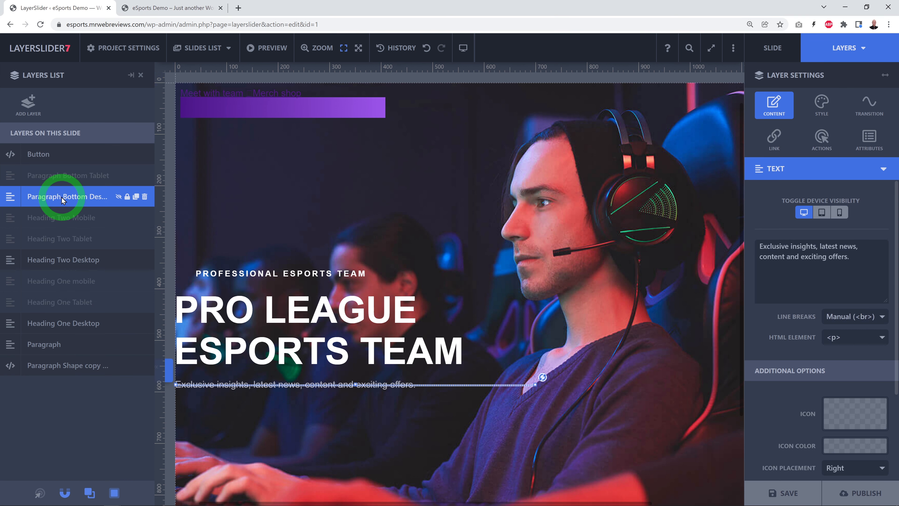
click(78, 259)
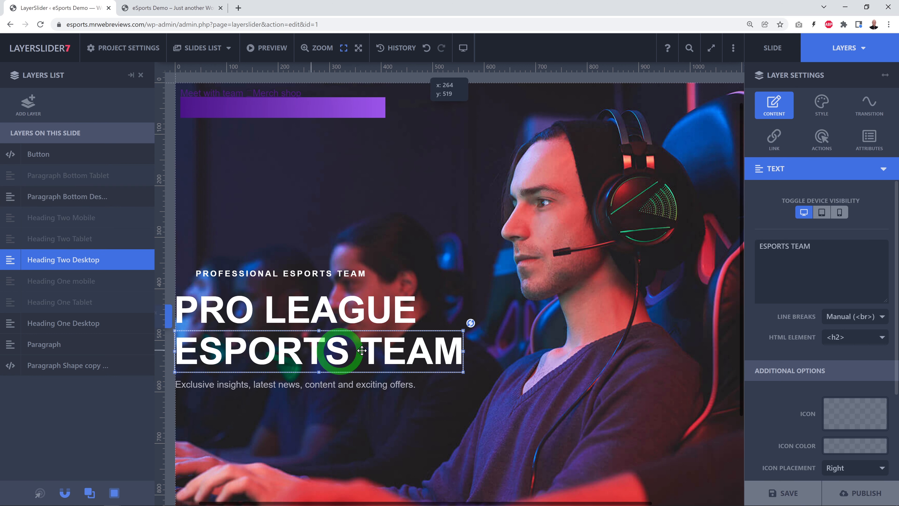
click(87, 326)
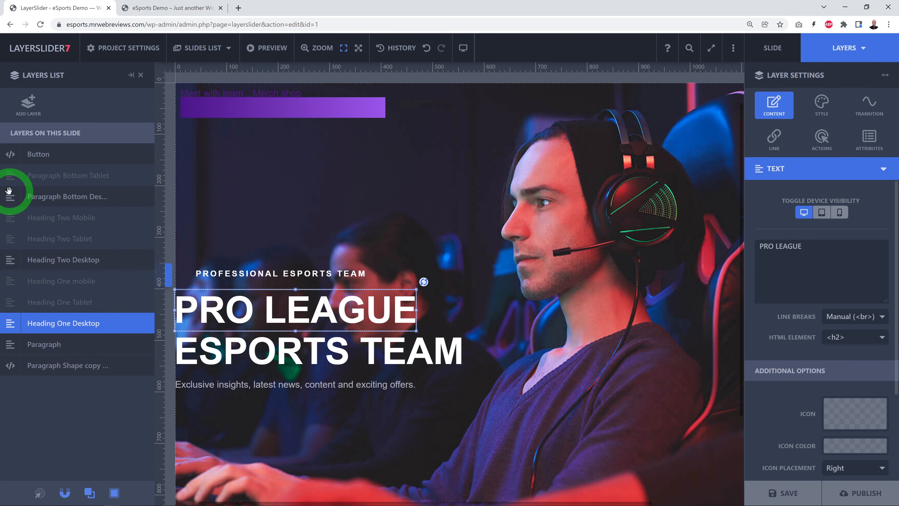
drag(813, 250, 772, 249)
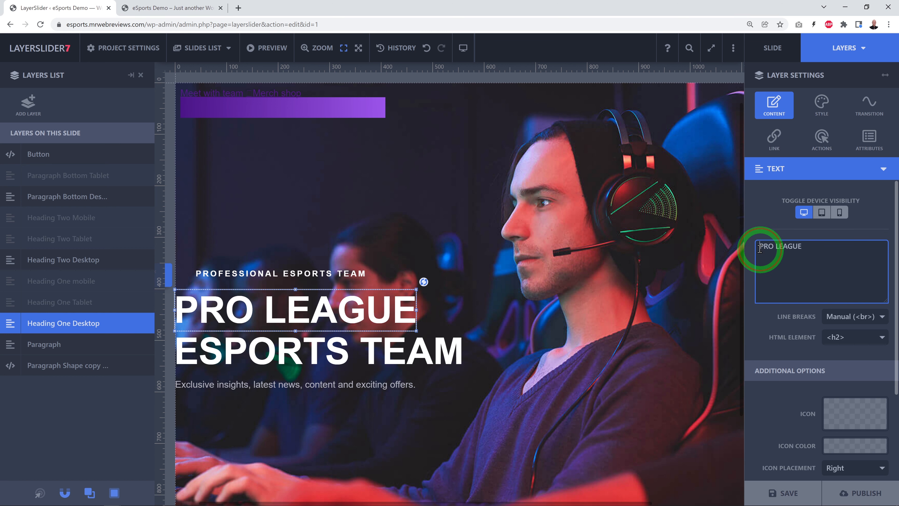
drag(759, 248, 821, 251)
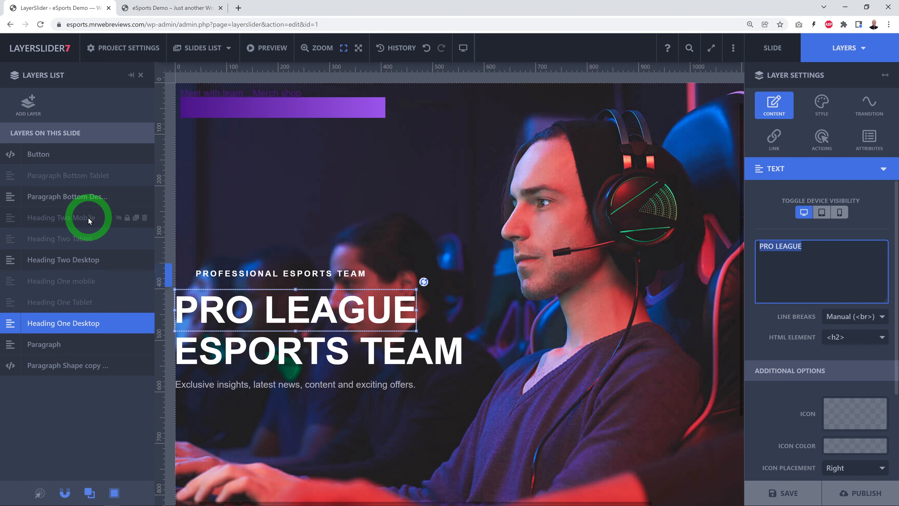
click(65, 201)
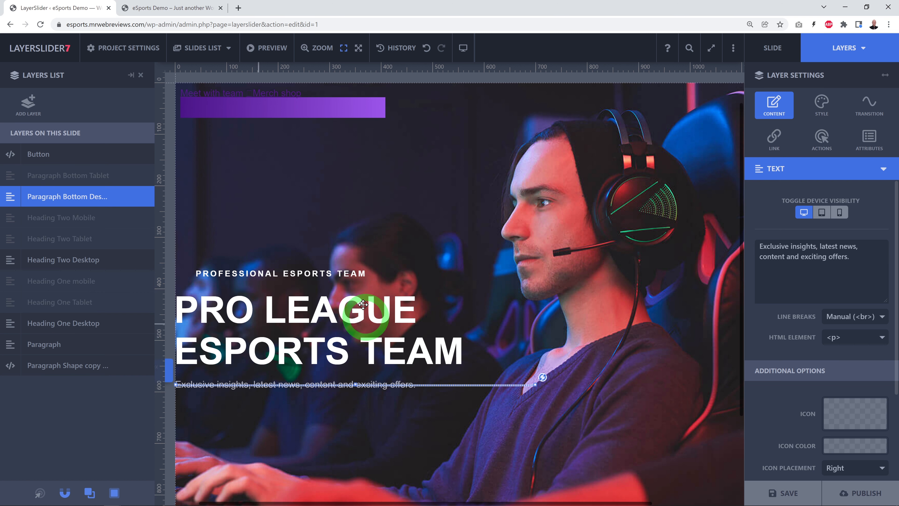
click(69, 344)
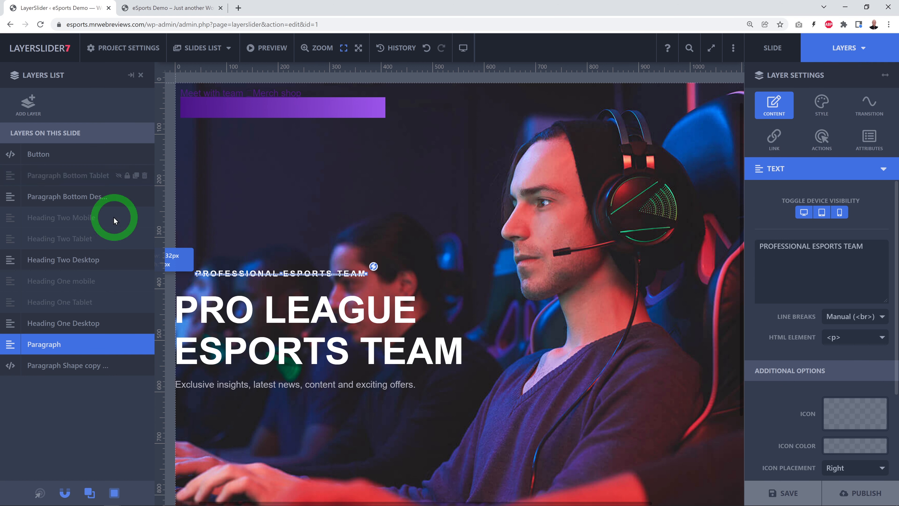
Step: Upload pexels-yan-krukov-9072388.jpg and insert it as the slide's background image
click(772, 52)
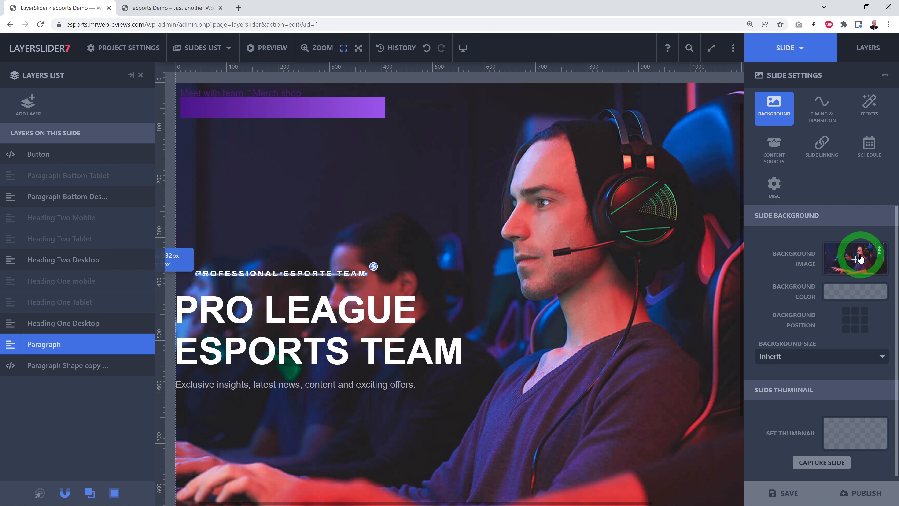
click(854, 262)
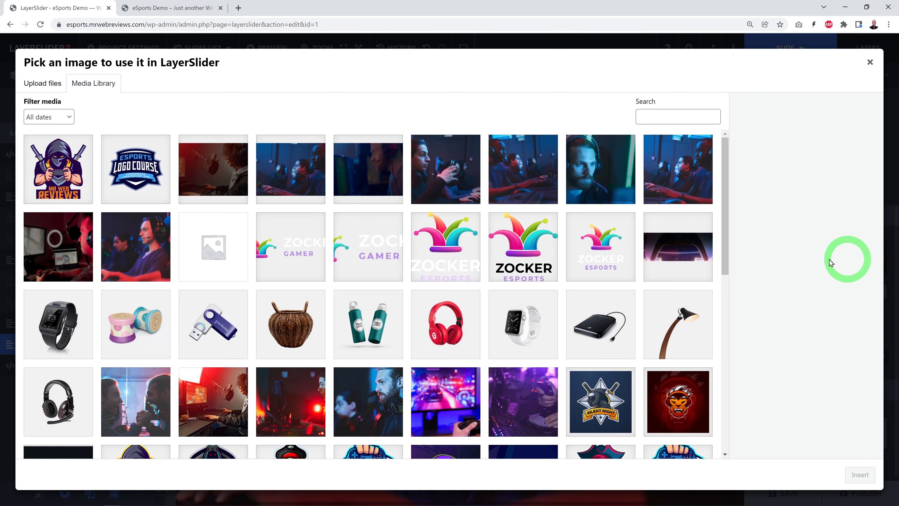
click(48, 89)
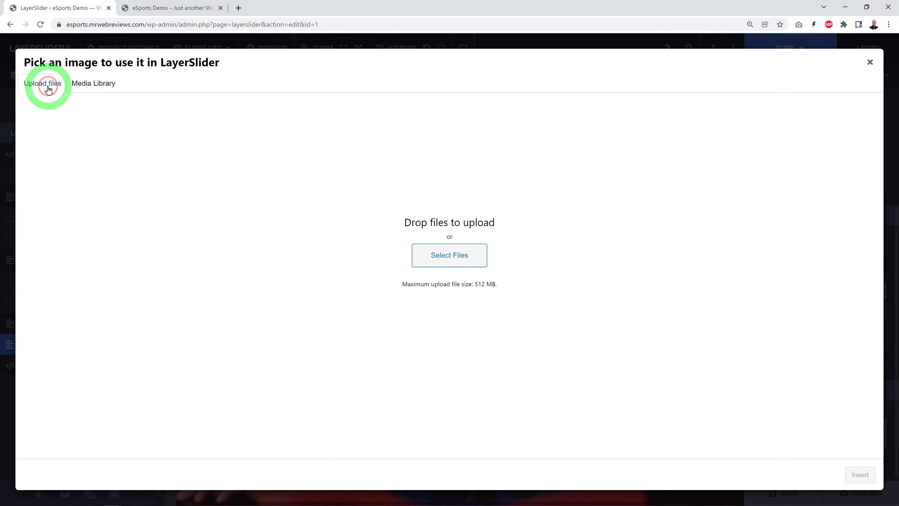
click(444, 262)
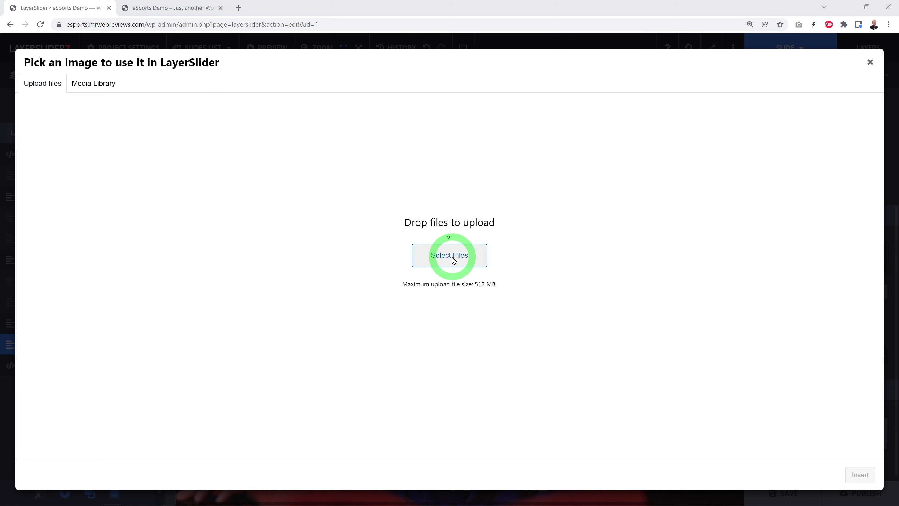
click(512, 91)
click(507, 454)
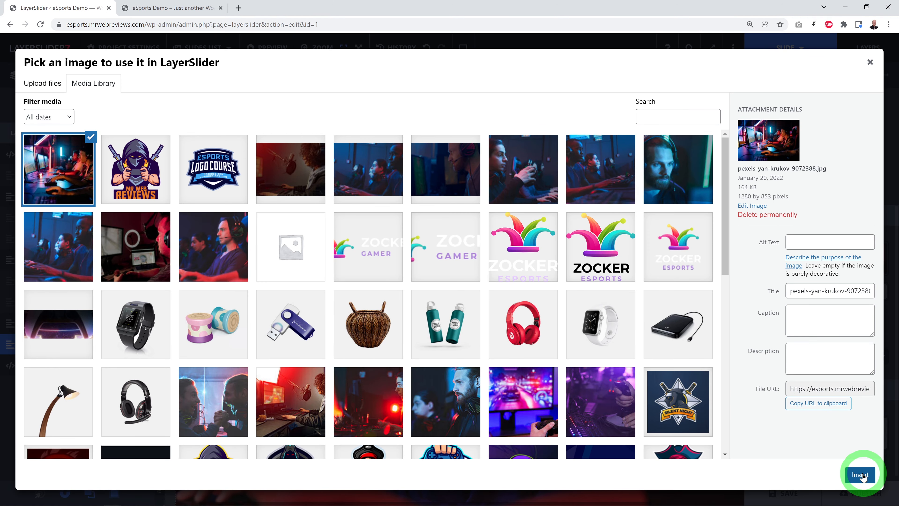
click(860, 475)
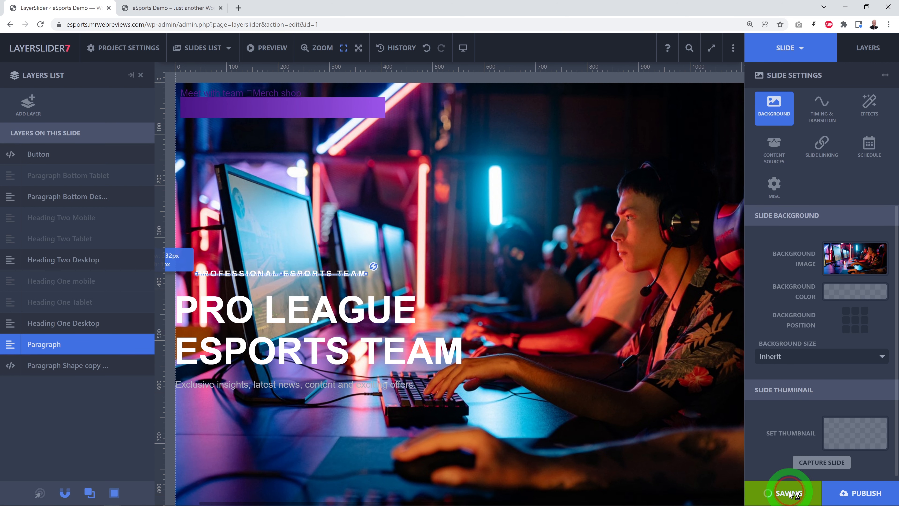
Step: Publish the slider changes and reload the live homepage to check the new slide background
click(864, 495)
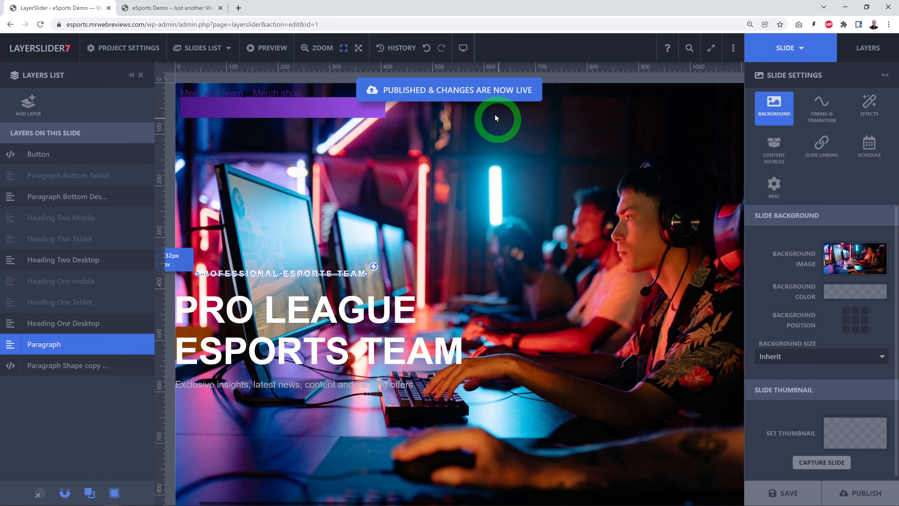
click(167, 8)
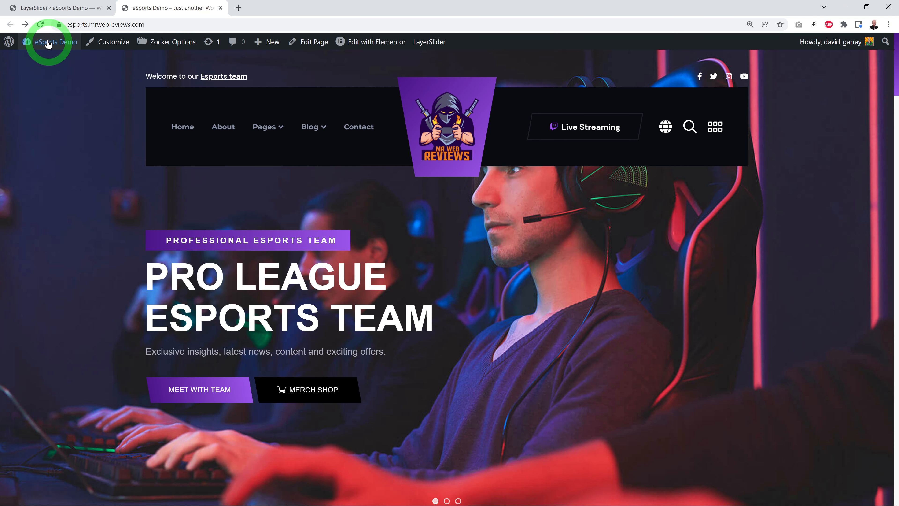
click(40, 24)
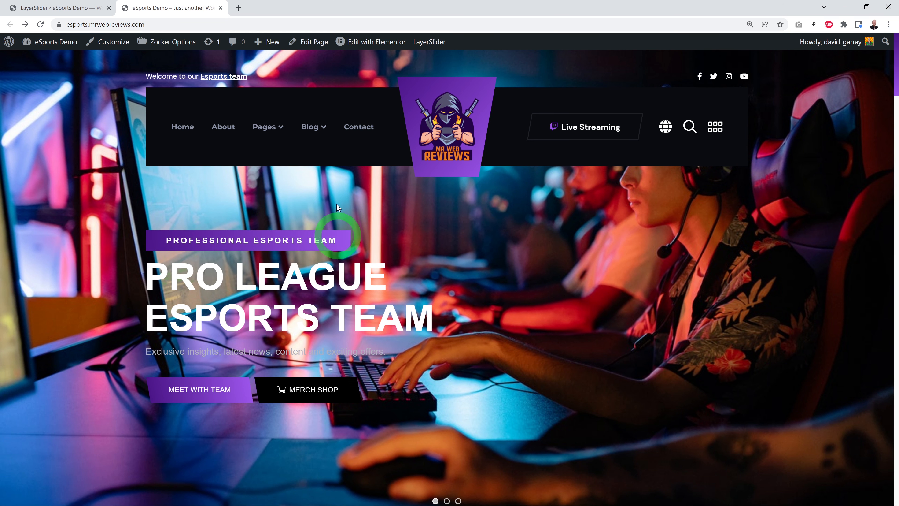
Step: Return to the slider editor, try several background positions for the slide, set it to middle left and publish the project
click(66, 10)
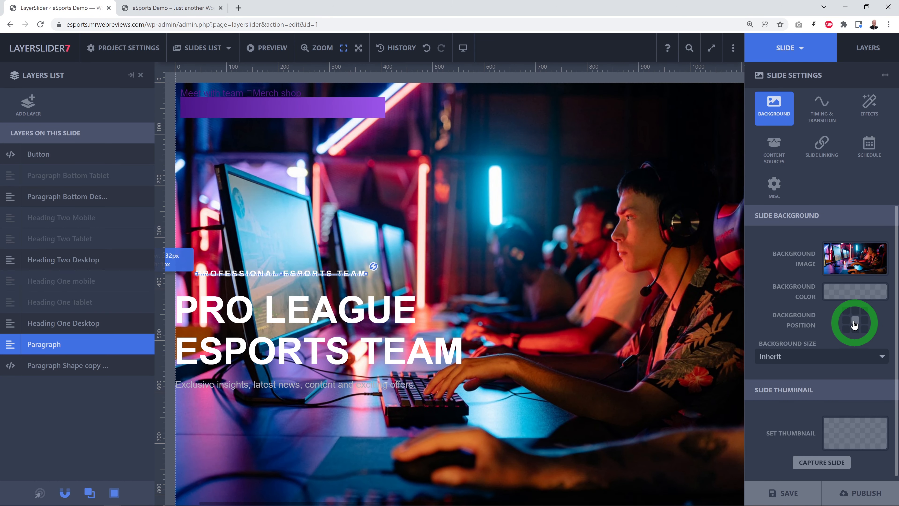
click(865, 329)
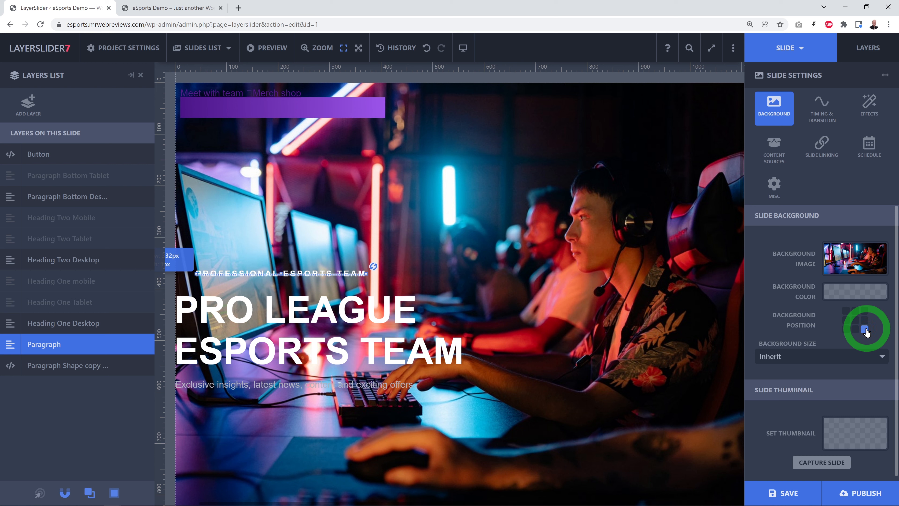
click(847, 312)
click(855, 312)
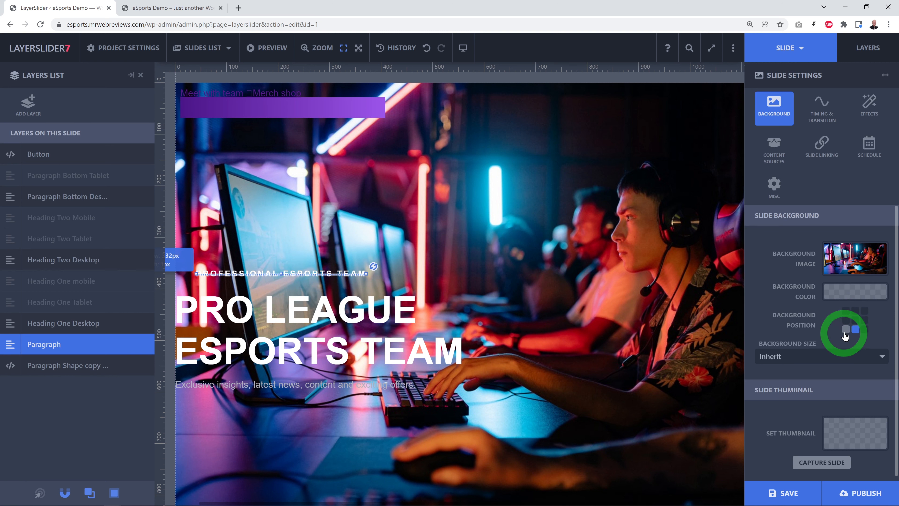
click(855, 320)
click(864, 329)
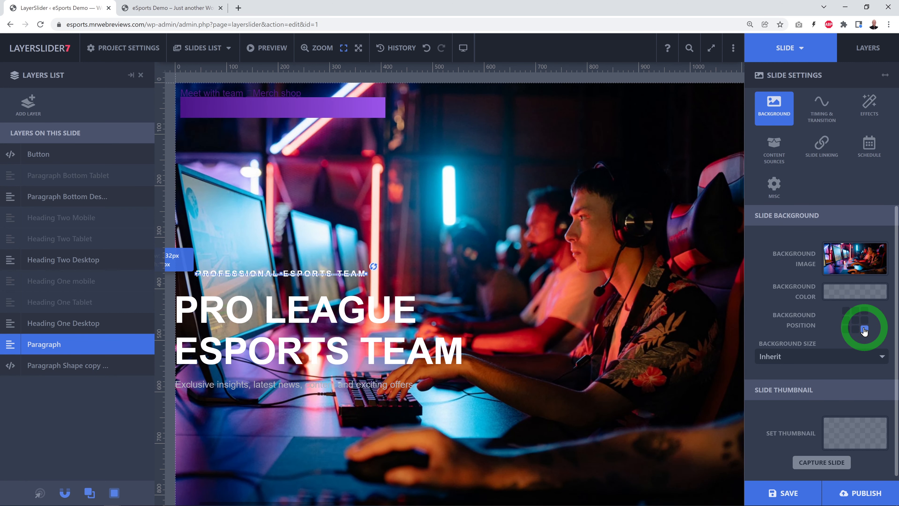
click(846, 320)
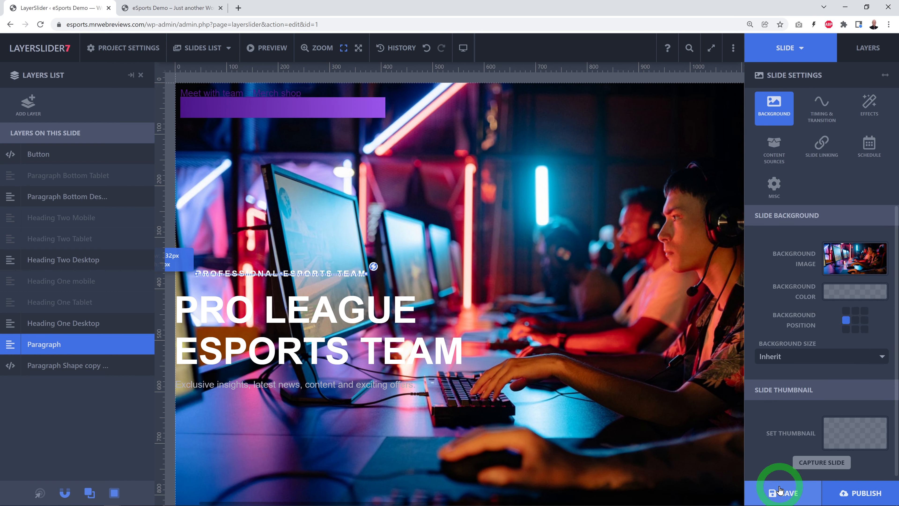
click(853, 491)
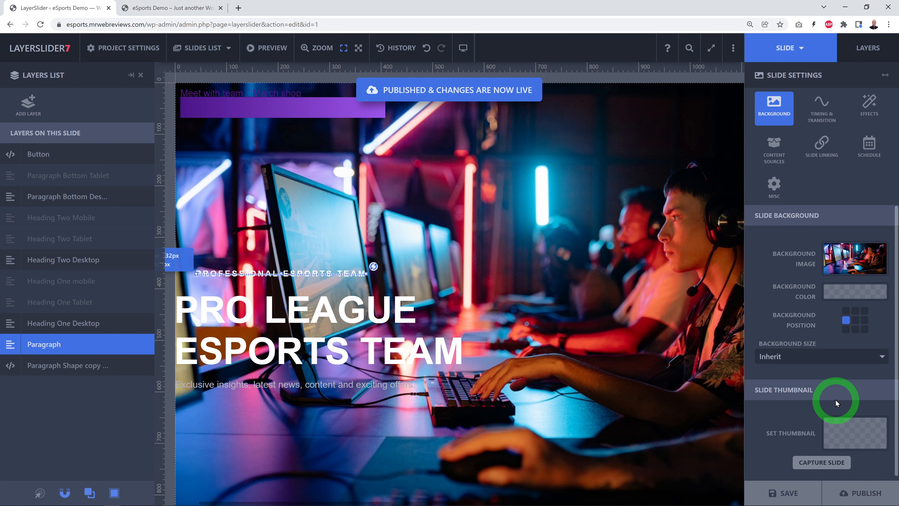
Step: Leave the slider editor for the WordPress dashboard, list all pages and open the Home page in Elementor
click(281, 249)
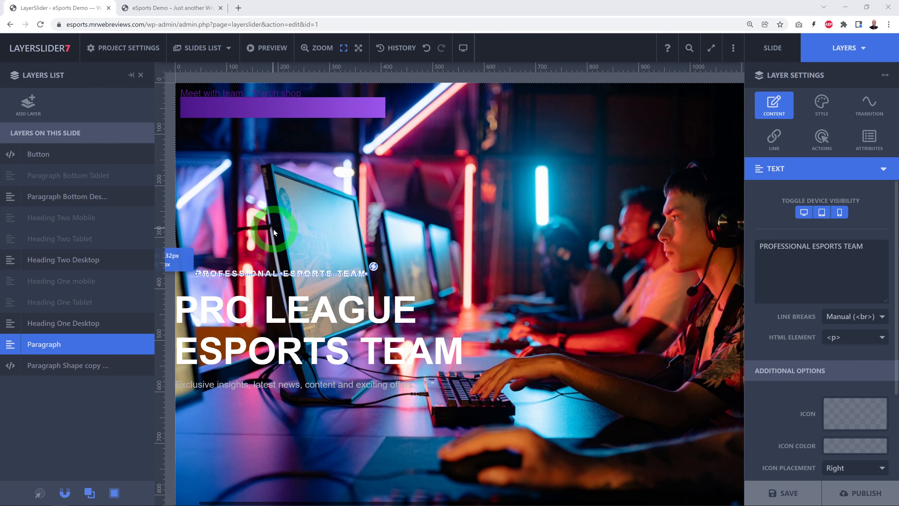
mouse_move(46, 51)
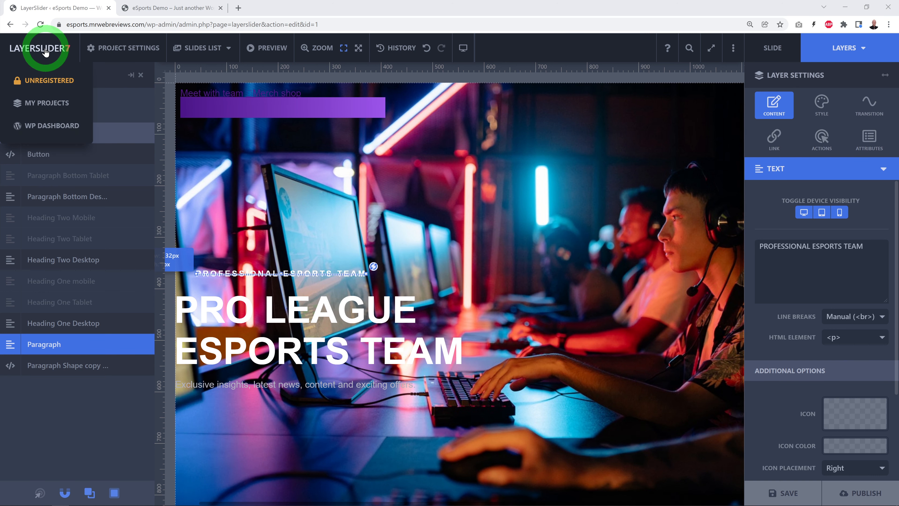
click(50, 127)
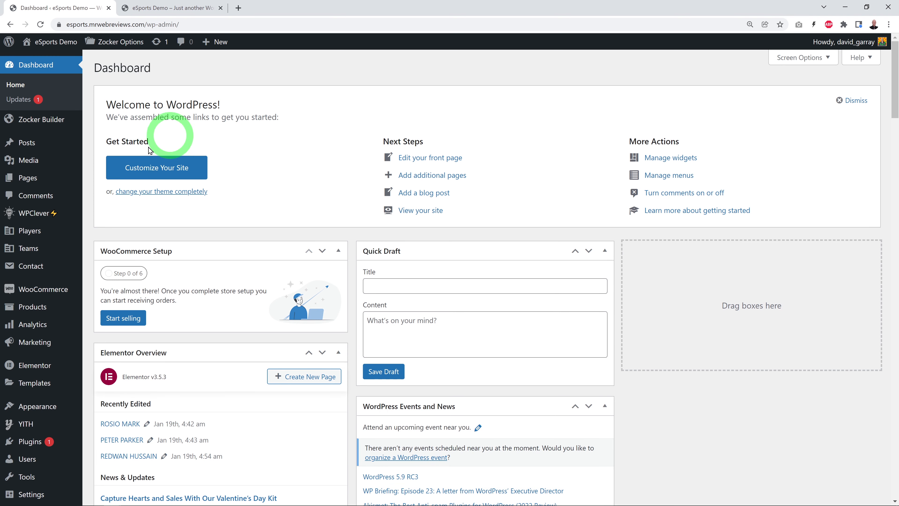
mouse_move(57, 182)
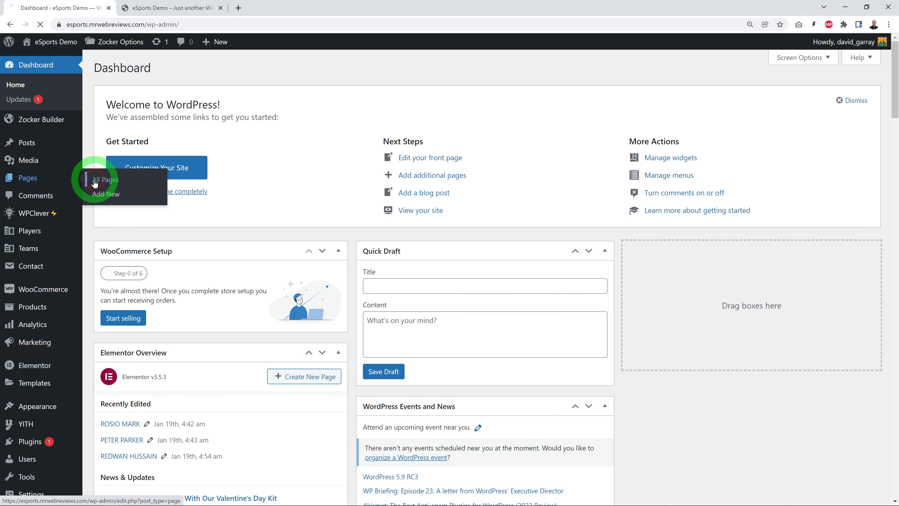
click(95, 181)
scroll(387, 235, down, 4)
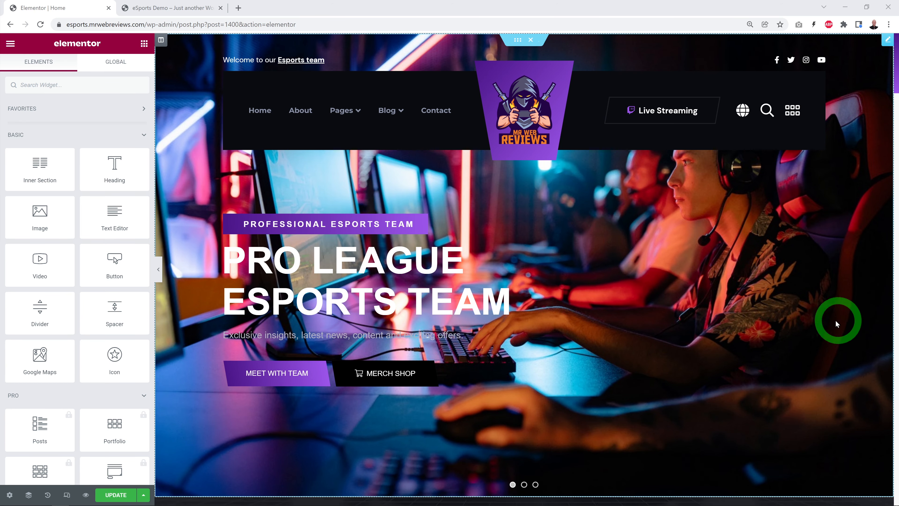
Step: Open the Video Slider widget below the homepage's hero slider for editing
scroll(836, 321, down, 10)
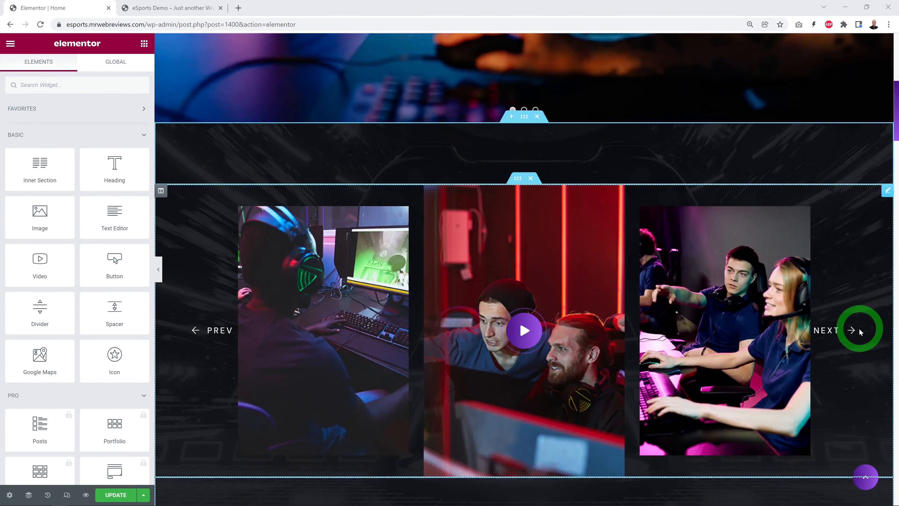
scroll(860, 331, down, 3)
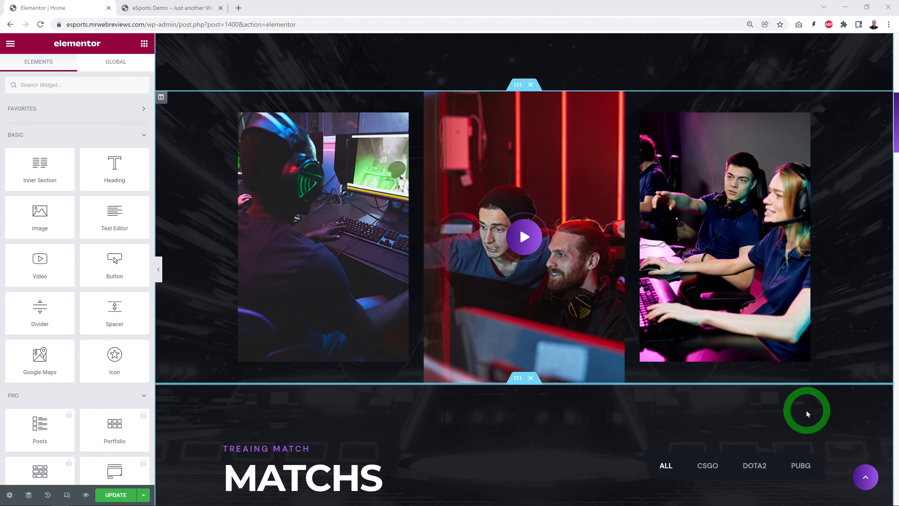
click(888, 98)
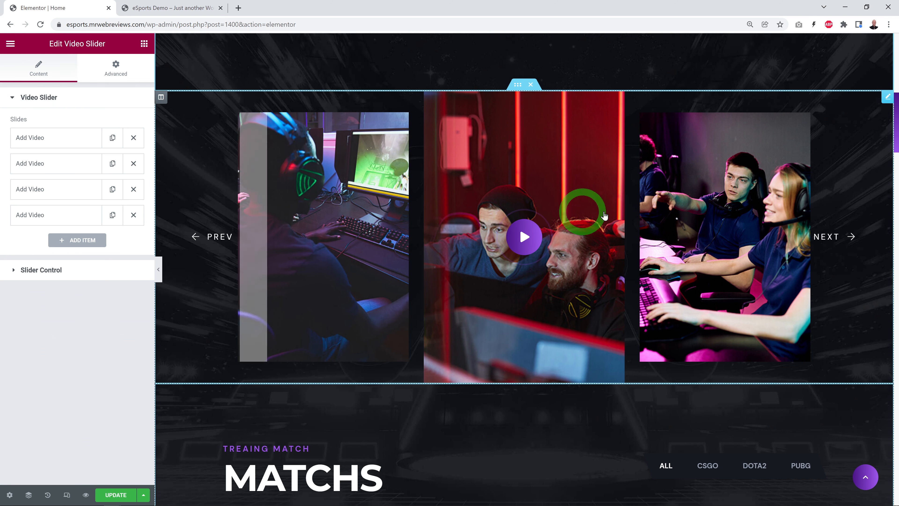
Step: Page through the video slider in the preview and examine the first slide's image and video URL settings
click(210, 240)
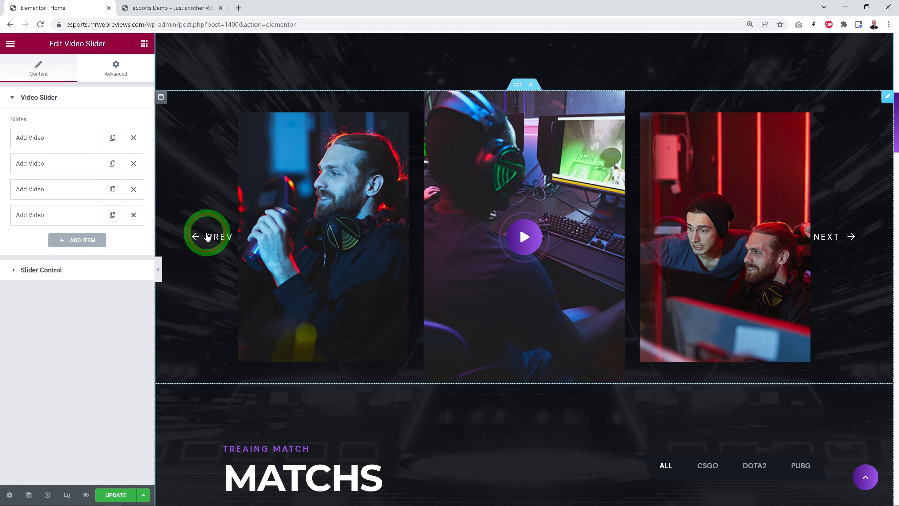
click(836, 238)
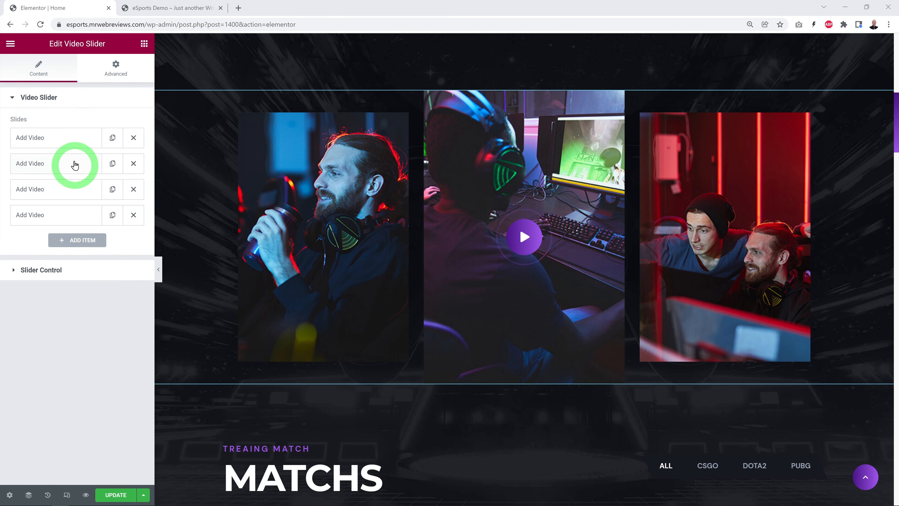
click(45, 143)
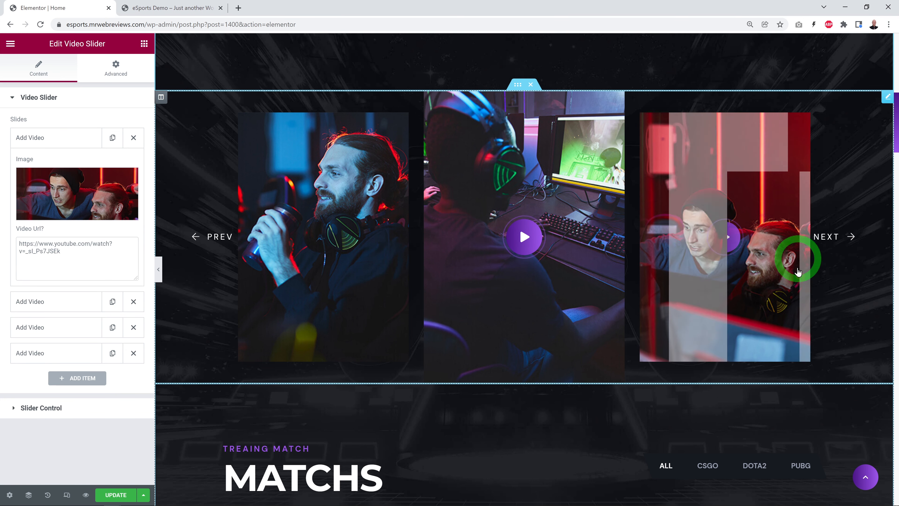
click(74, 256)
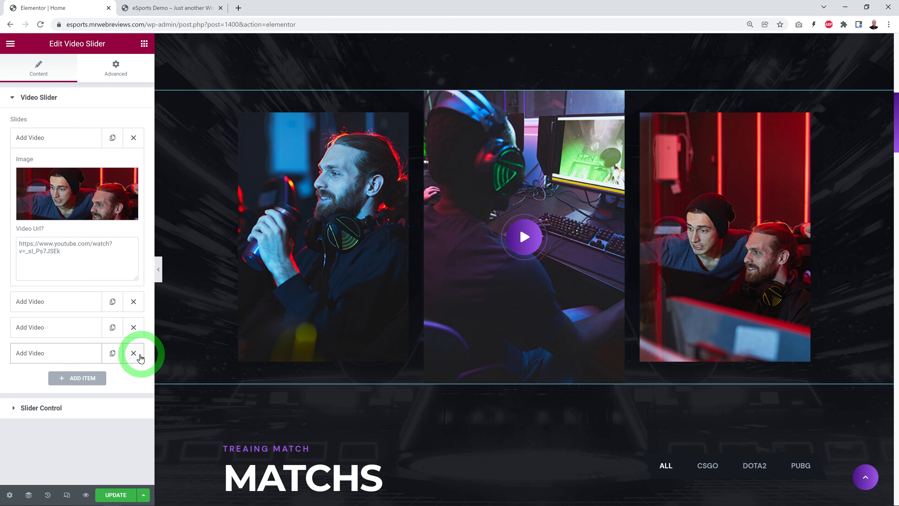
click(81, 378)
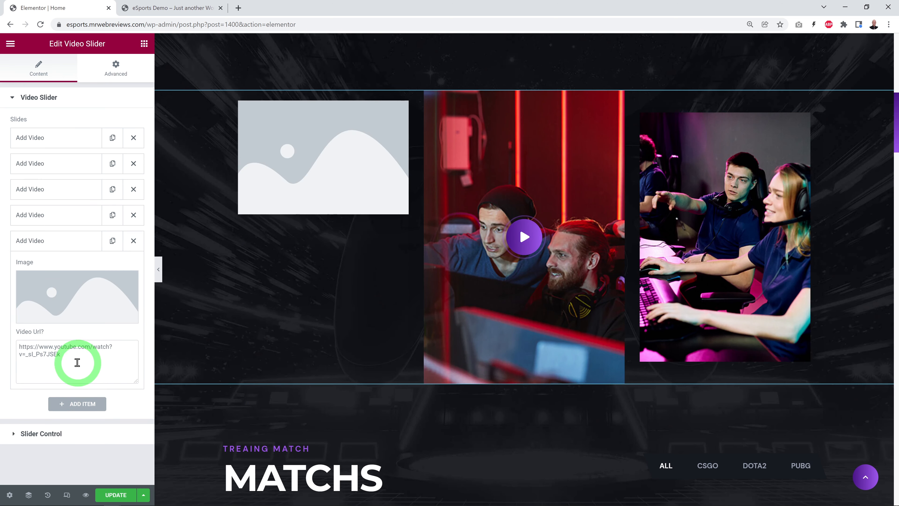
drag(78, 362, 17, 343)
text(https://www.youtube.com/watch?v=nIqe58j54G8)
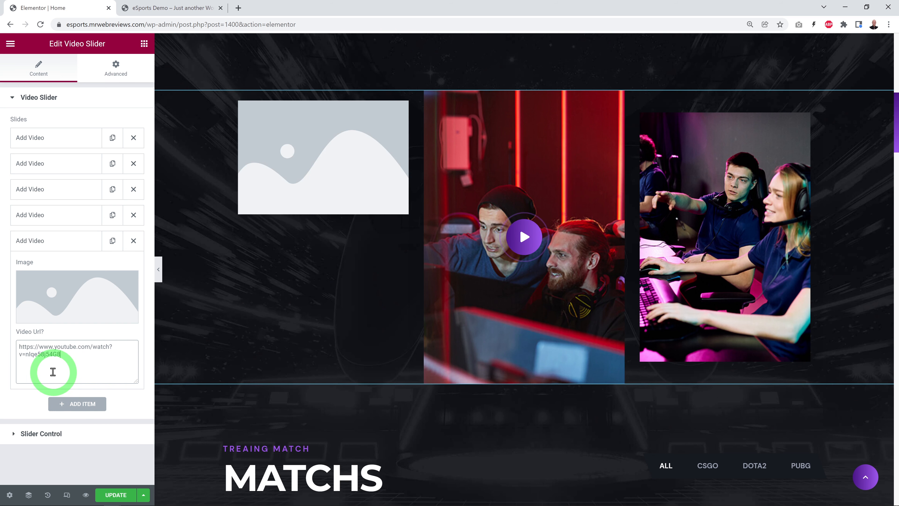
Step: Insert team-d-video-4-1.jpg from the media library as the new video item's image
click(49, 298)
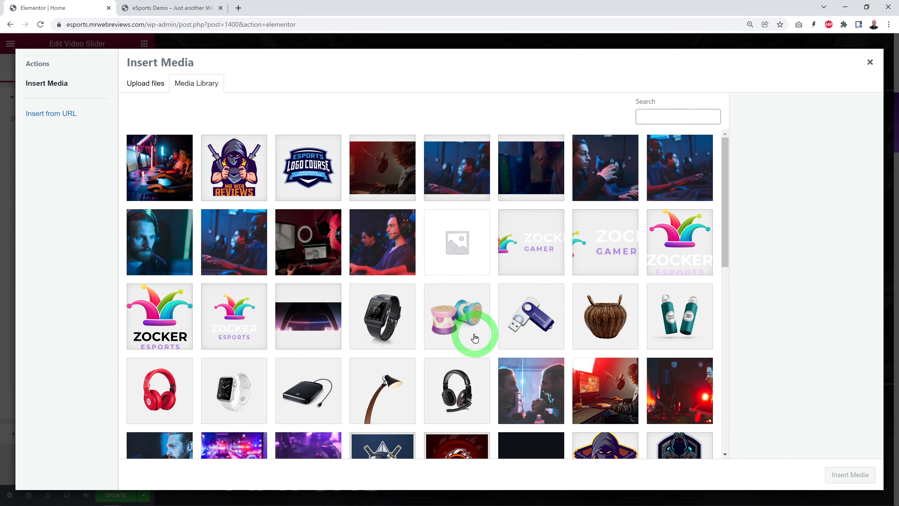
scroll(524, 359, down, 3)
click(595, 305)
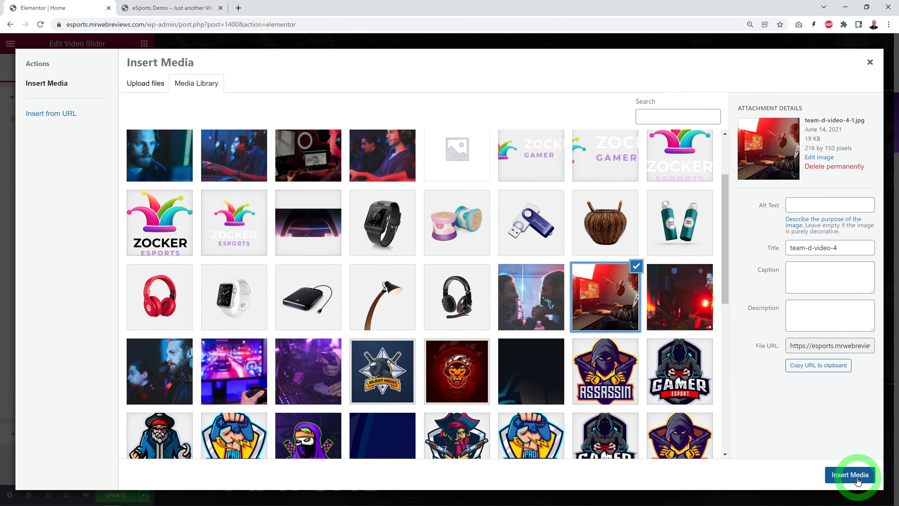
click(850, 475)
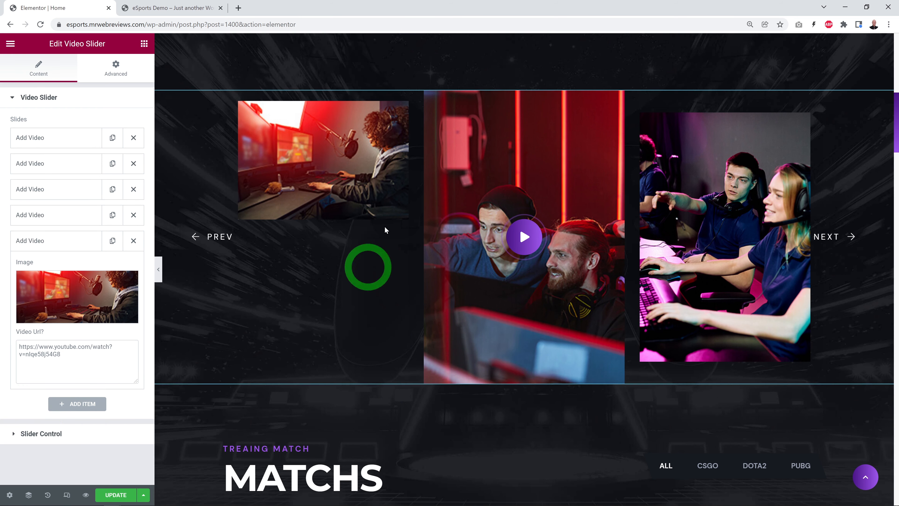
Step: Replace the new video item's image with the 370 by 540 pixel video-img-1-4-1.jpg from the media library
click(99, 307)
click(470, 271)
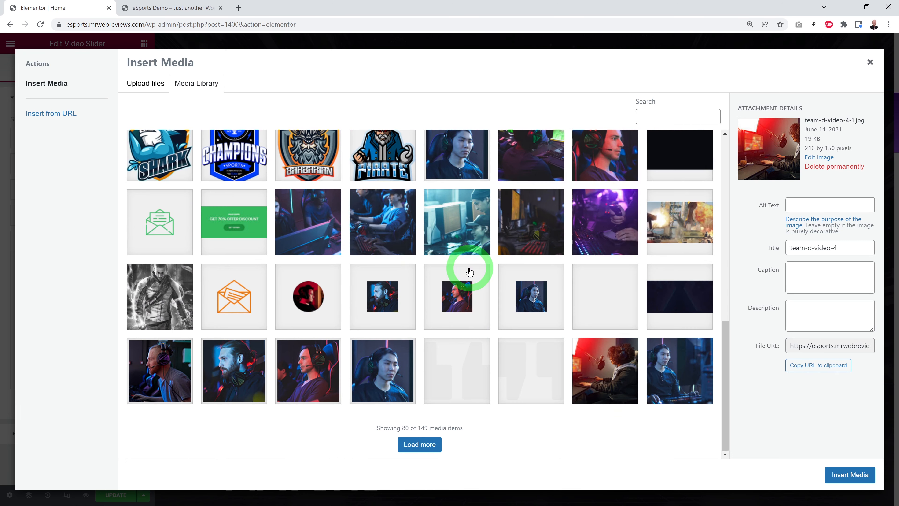
click(421, 443)
scroll(477, 411, down, 10)
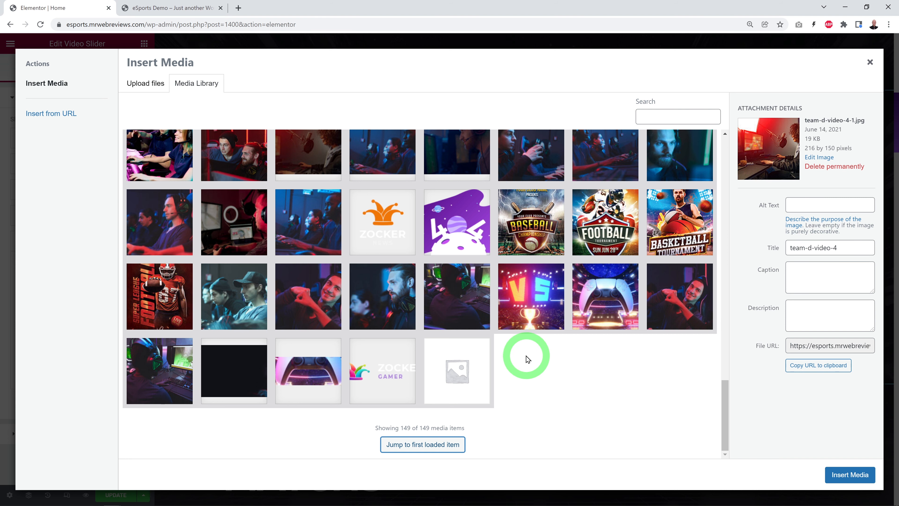
scroll(534, 360, up, 1)
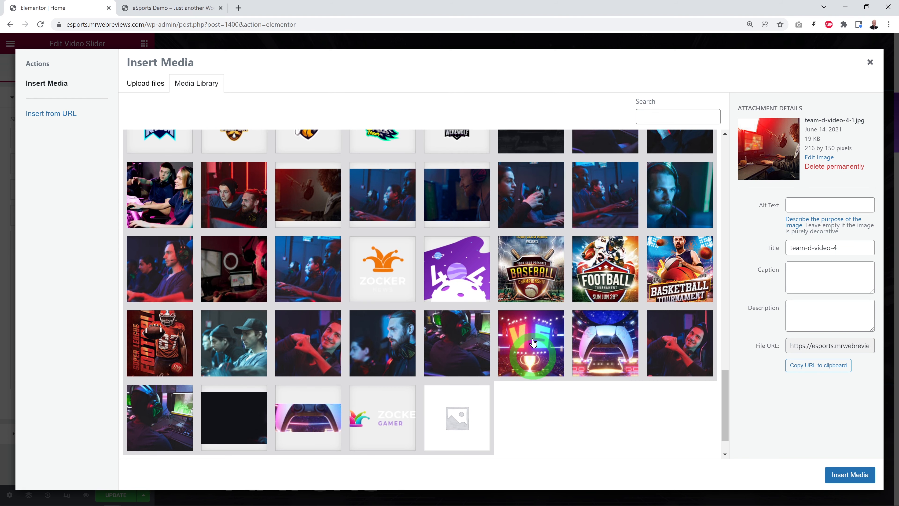
click(229, 195)
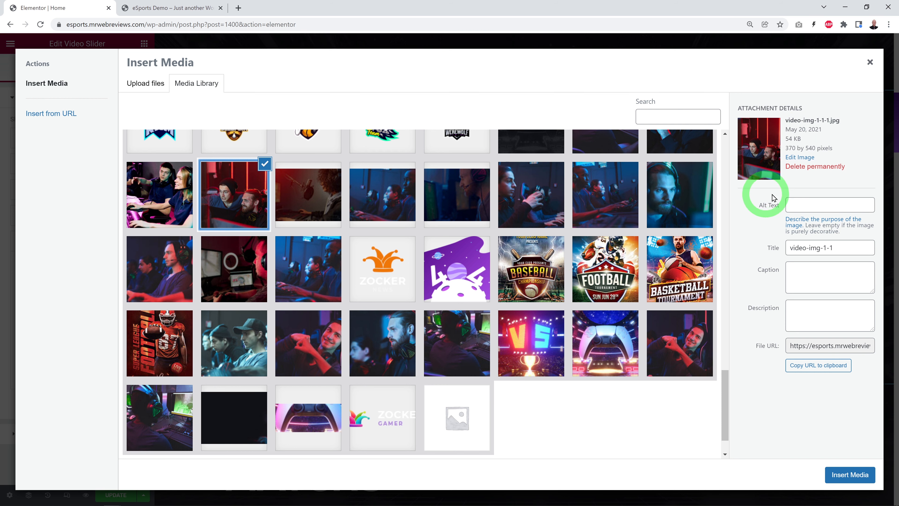
scroll(482, 311, up, 2)
scroll(601, 262, up, 1)
click(672, 216)
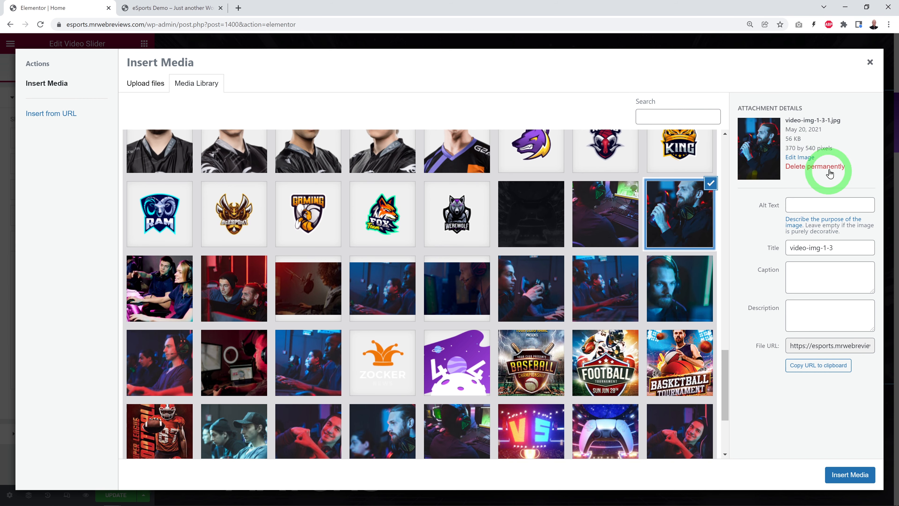
click(603, 252)
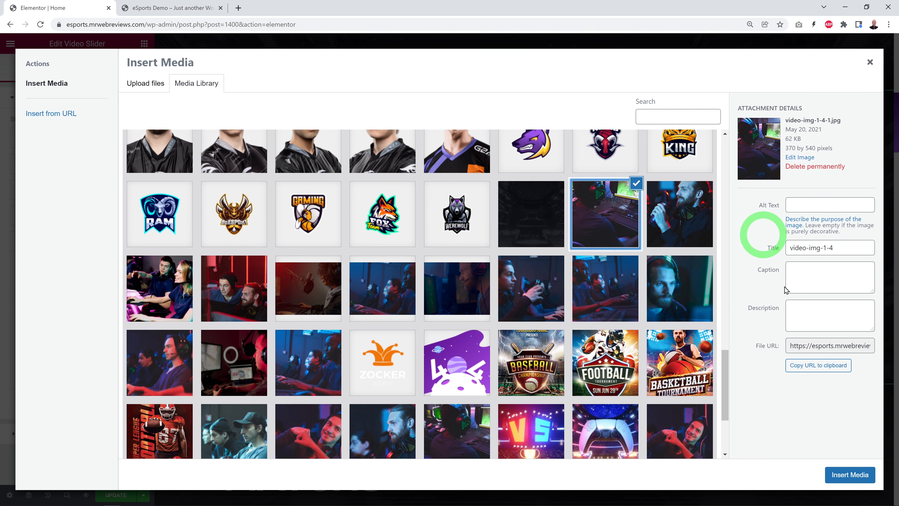
click(848, 474)
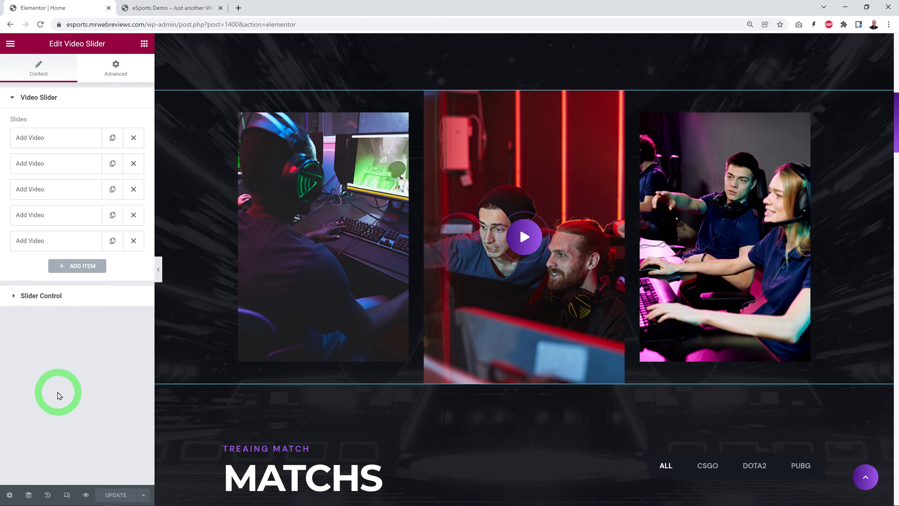
Step: Set the Video Slider's number of desktop items to 2
click(44, 297)
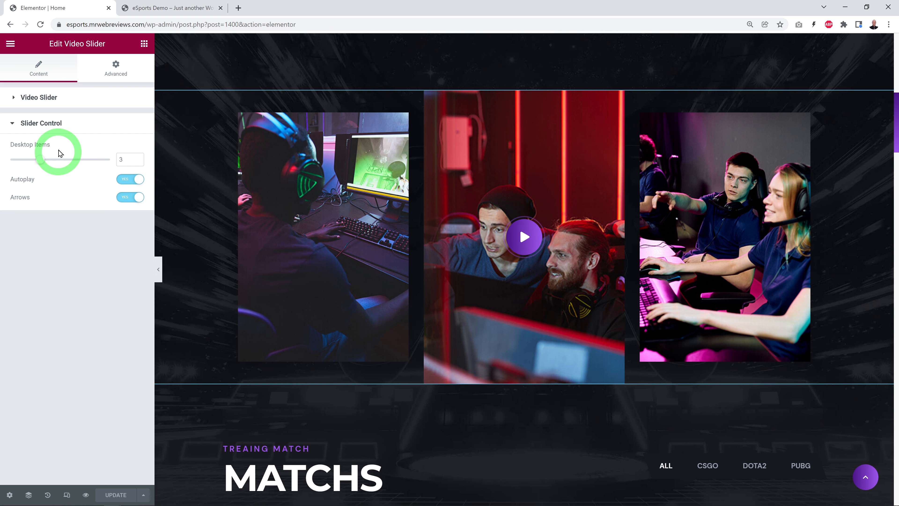
click(131, 164)
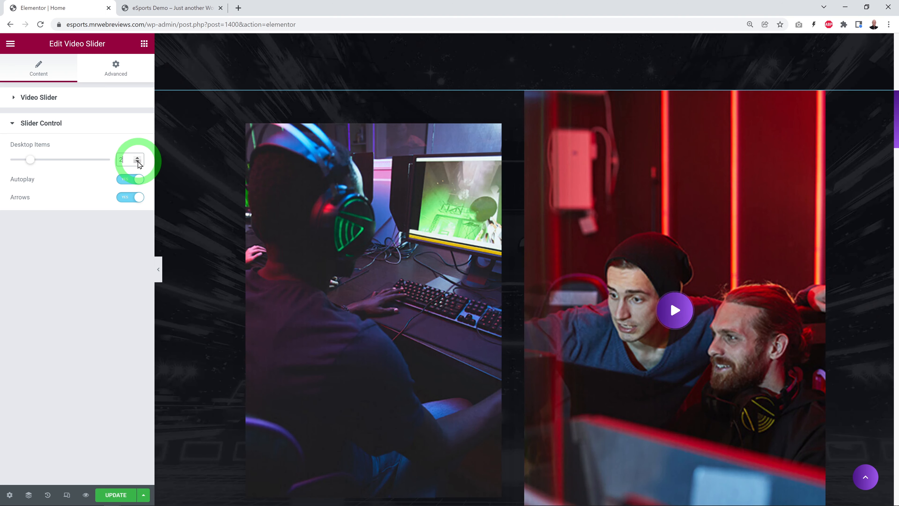
Step: Set the Video Slider's number of desktop items to 3 after trying 4
click(304, 226)
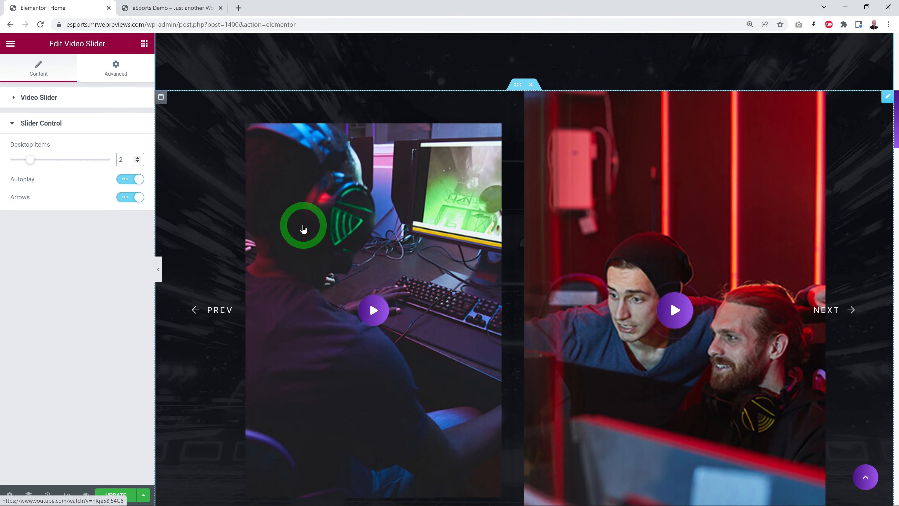
click(138, 157)
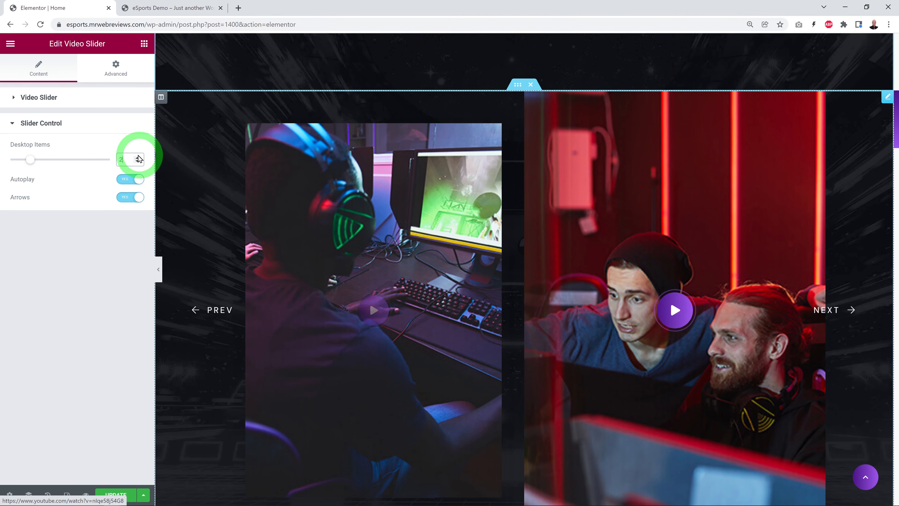
click(138, 156)
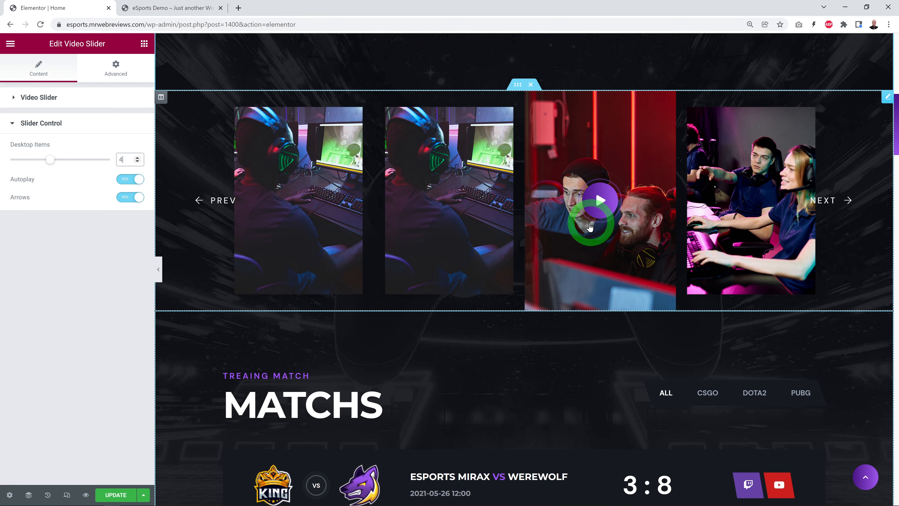
click(137, 162)
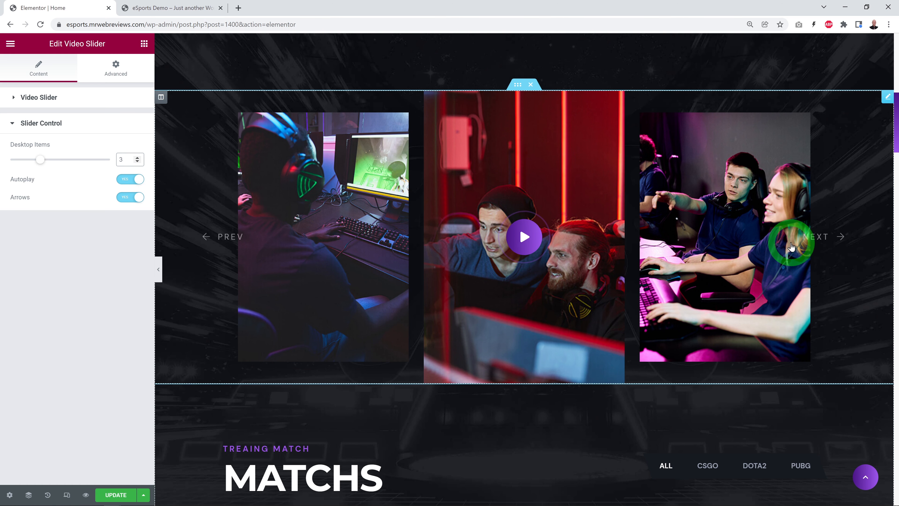
Step: Change the Match Tab widget's section subtitle to "Training Match" and its section title to "Matches"
scroll(856, 258, down, 1)
scroll(856, 259, down, 10)
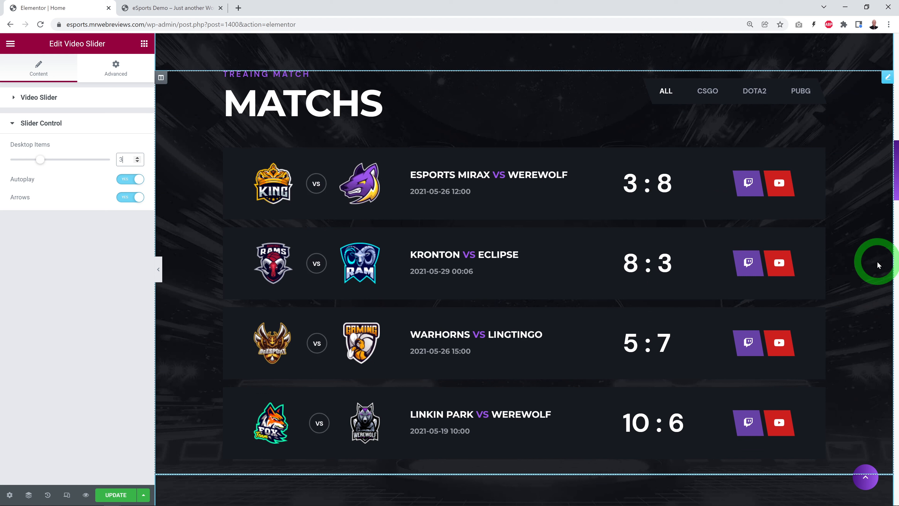
click(834, 151)
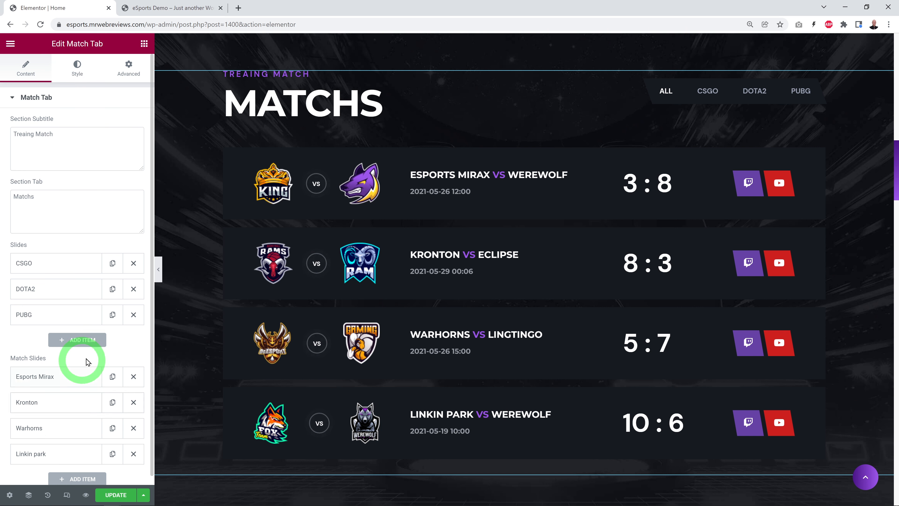
scroll(117, 307, down, 1)
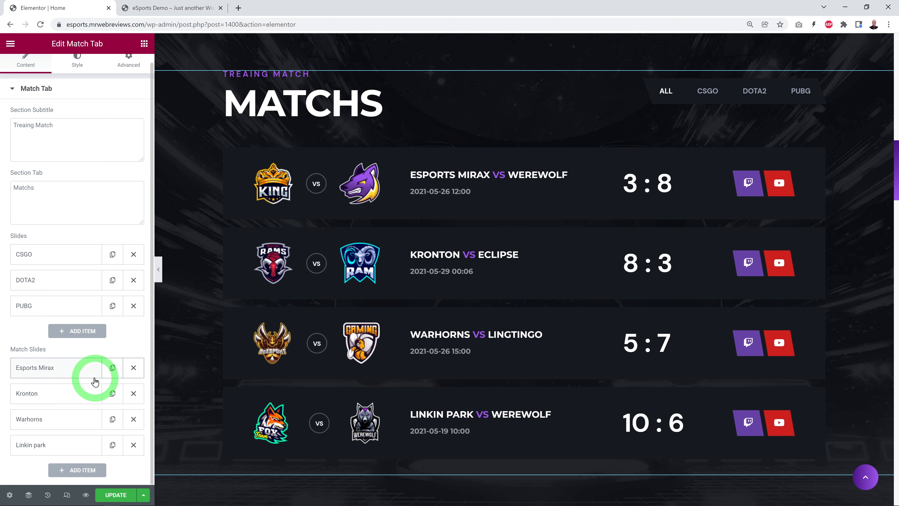
scroll(93, 379, up, 1)
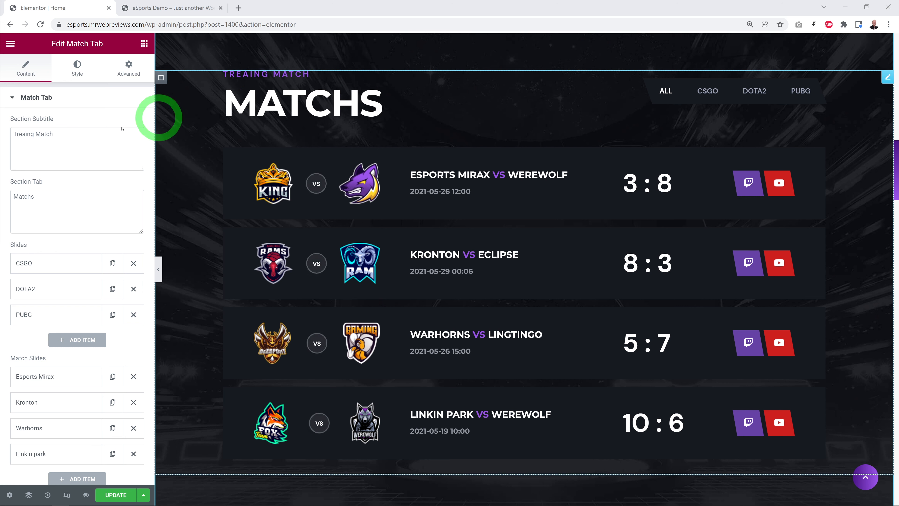
double_click(23, 134)
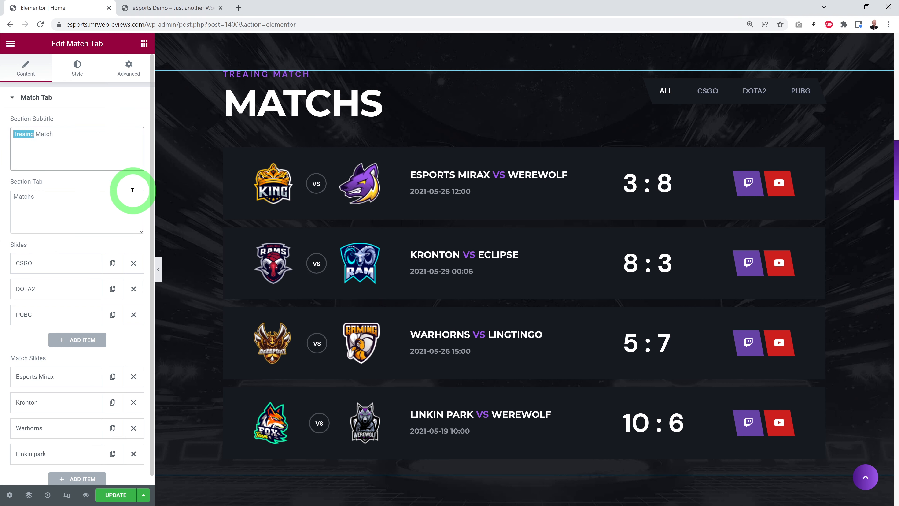
text(Training)
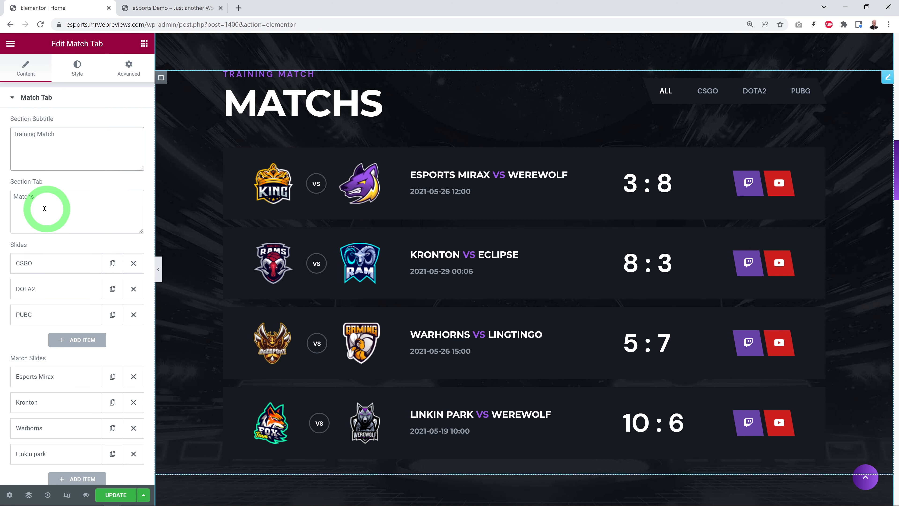
click(34, 197)
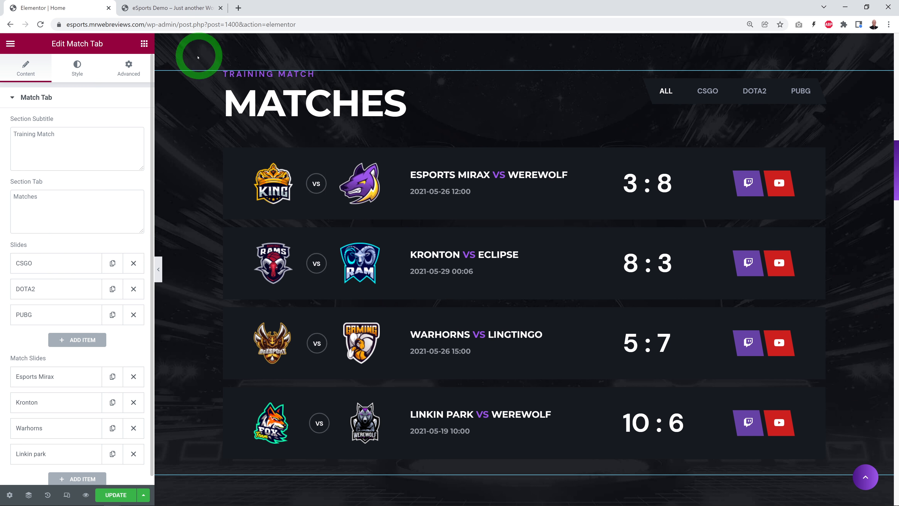
Step: On the live eSports Demo page, try the match list's CSGO, DOTA2 and PUBG filters, ending on All
click(198, 8)
scroll(757, 282, down, 5)
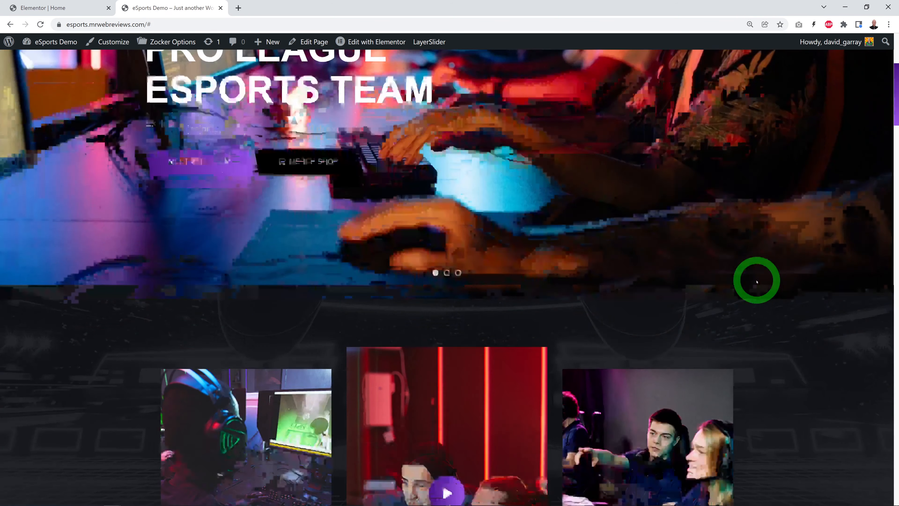
scroll(757, 281, down, 10)
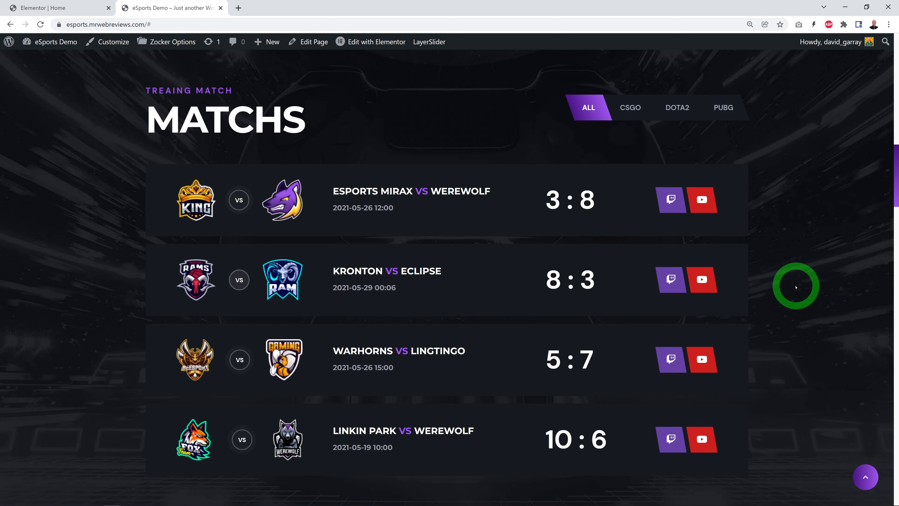
scroll(777, 293, down, 1)
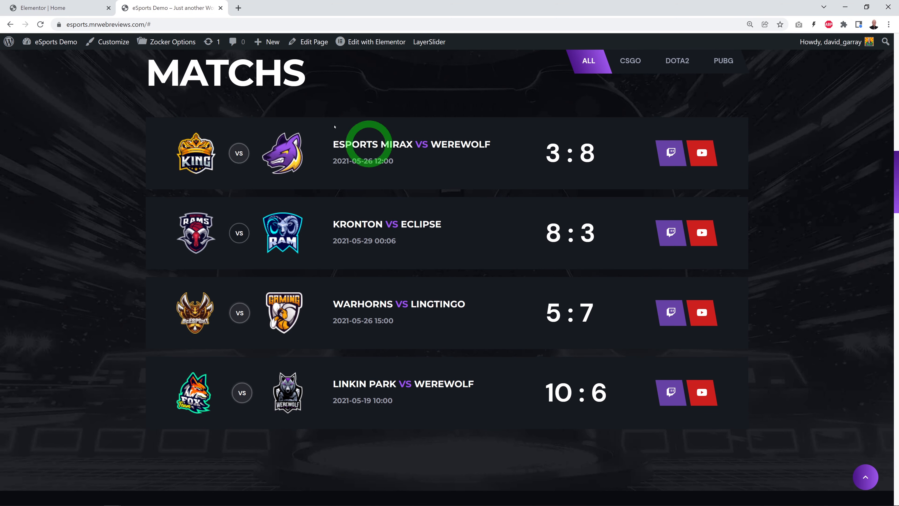
scroll(424, 313, up, 1)
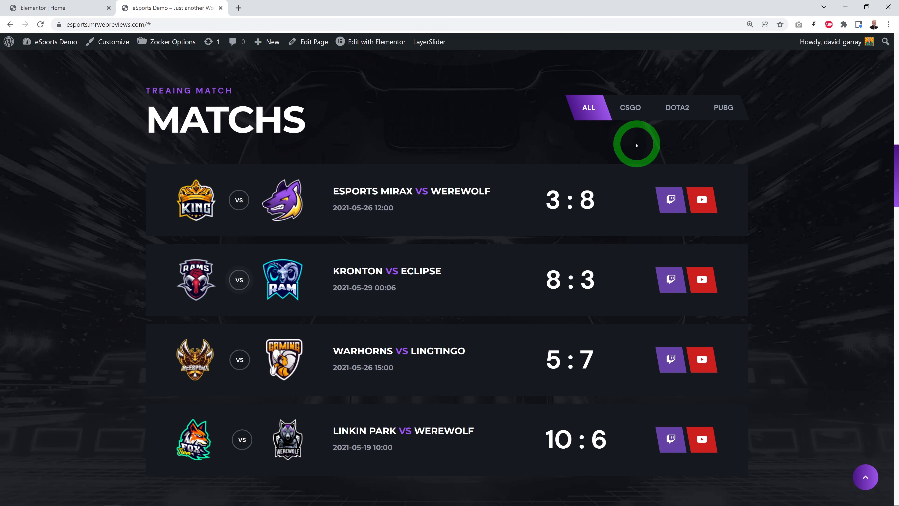
click(635, 115)
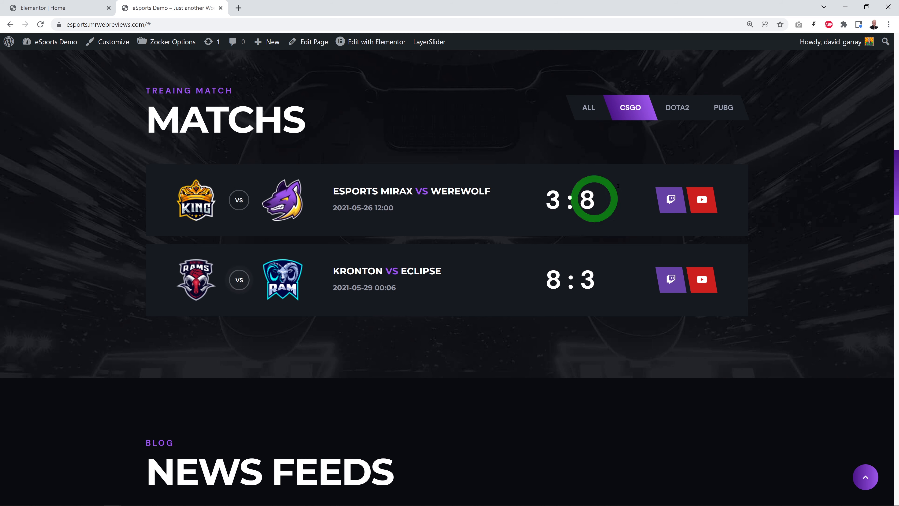
click(677, 107)
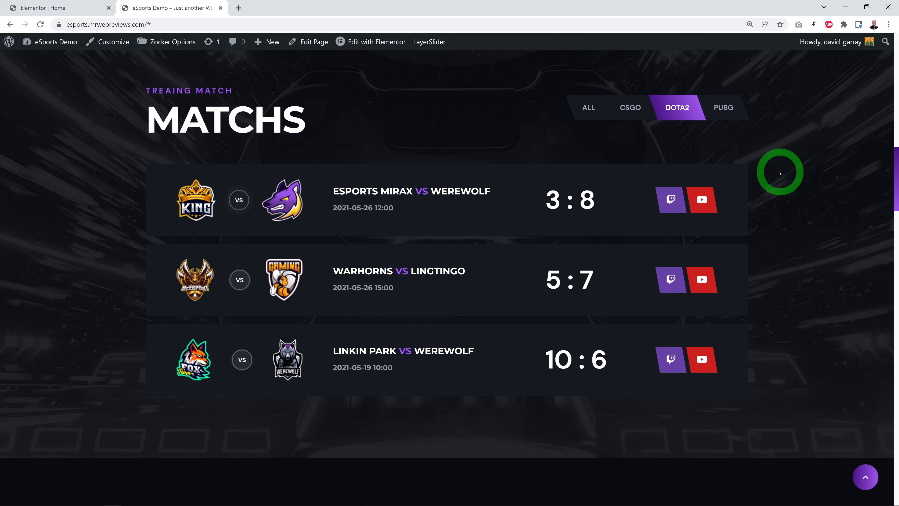
click(728, 116)
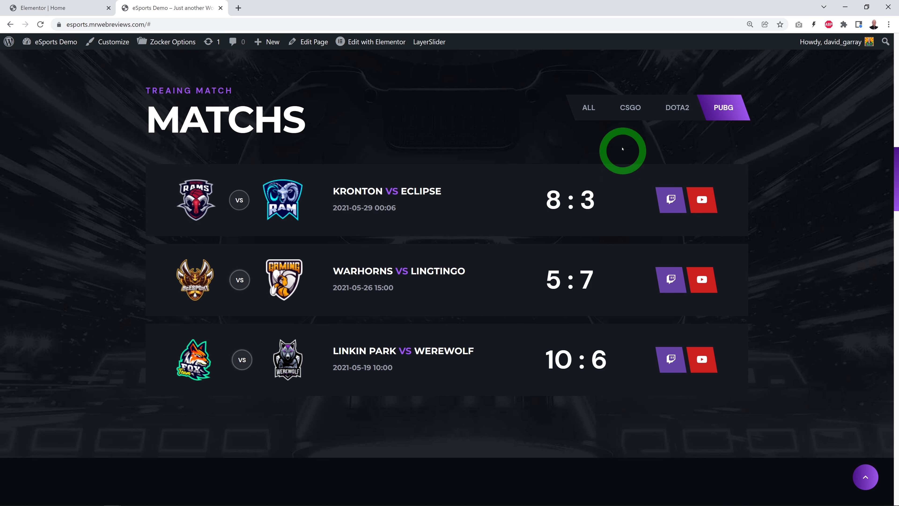
click(641, 109)
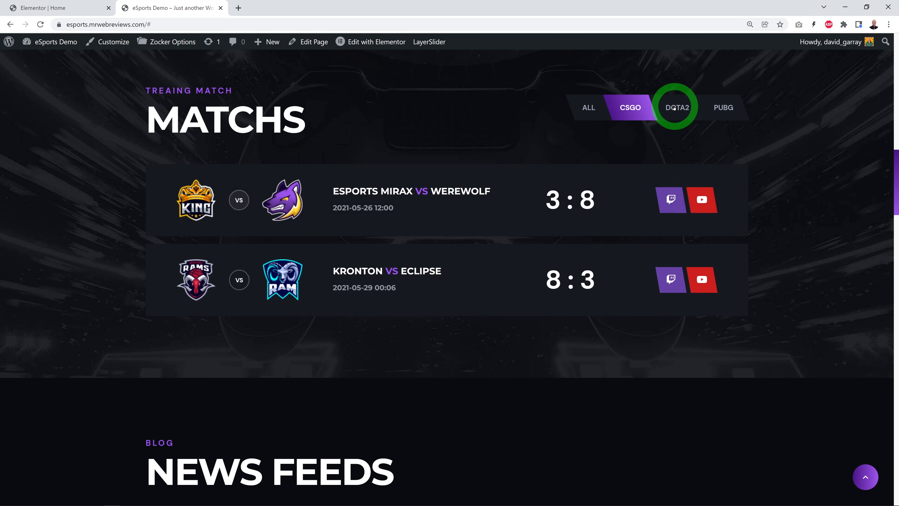
click(677, 108)
click(724, 109)
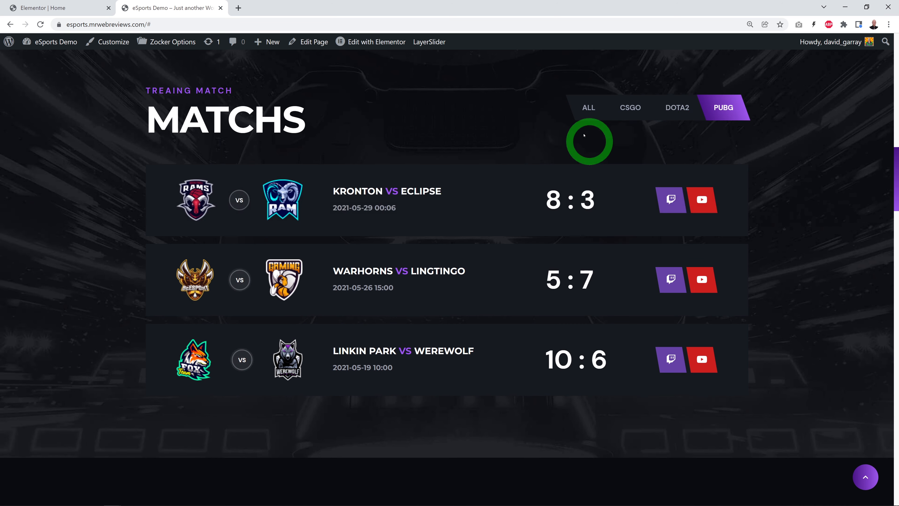
click(584, 111)
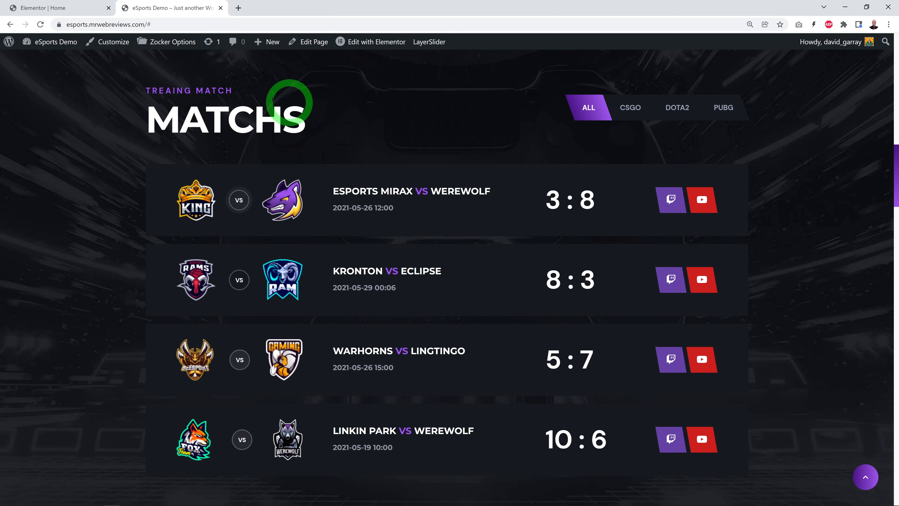
Step: Return to the Elementor editor and check the tab text of the Match Tab's CSGO slide
click(60, 9)
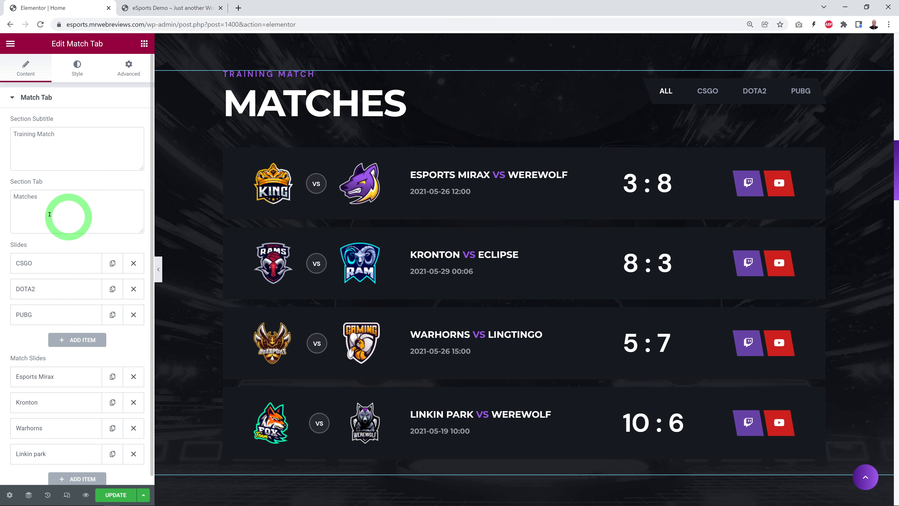
click(58, 266)
click(41, 297)
drag(20, 299, 66, 310)
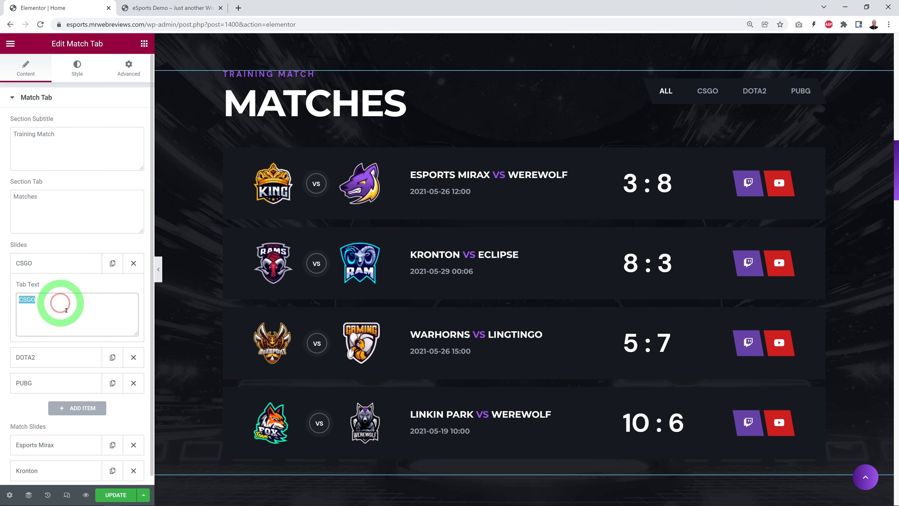
click(73, 262)
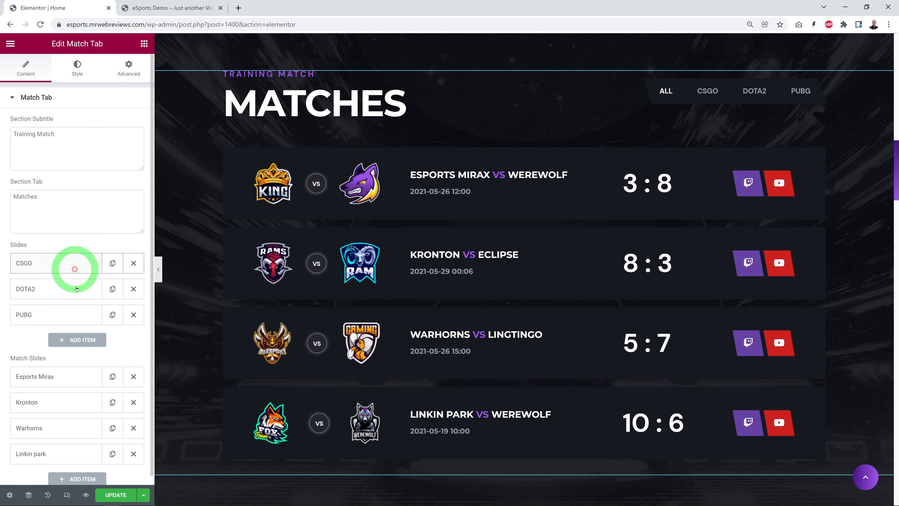
Step: Try adding a fourth game tab to the Match Tab's slides, and remove it again
click(87, 342)
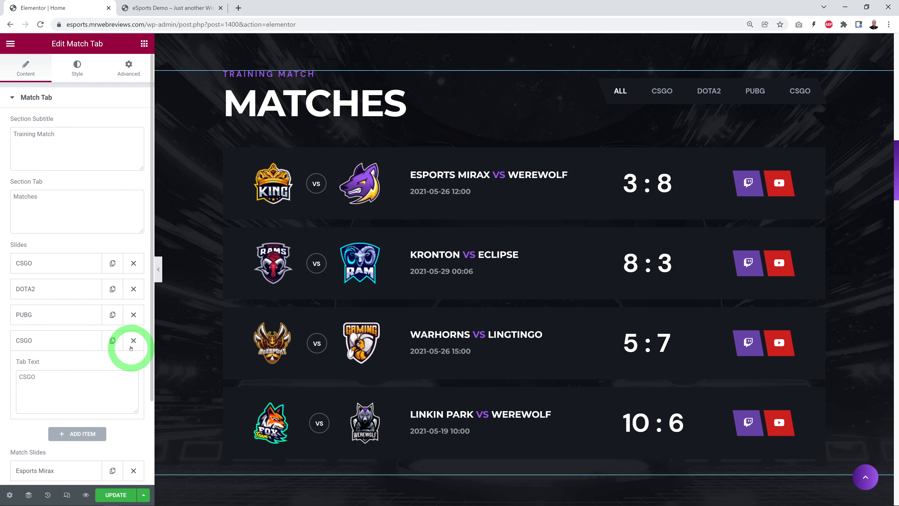
click(134, 341)
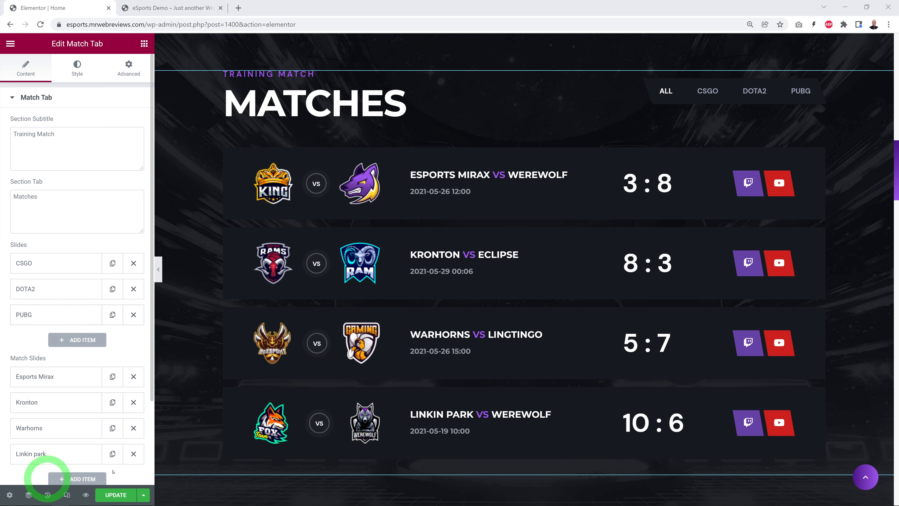
Step: Change the home team name of the first match slide to "Esports Miraxx"
scroll(130, 321, down, 1)
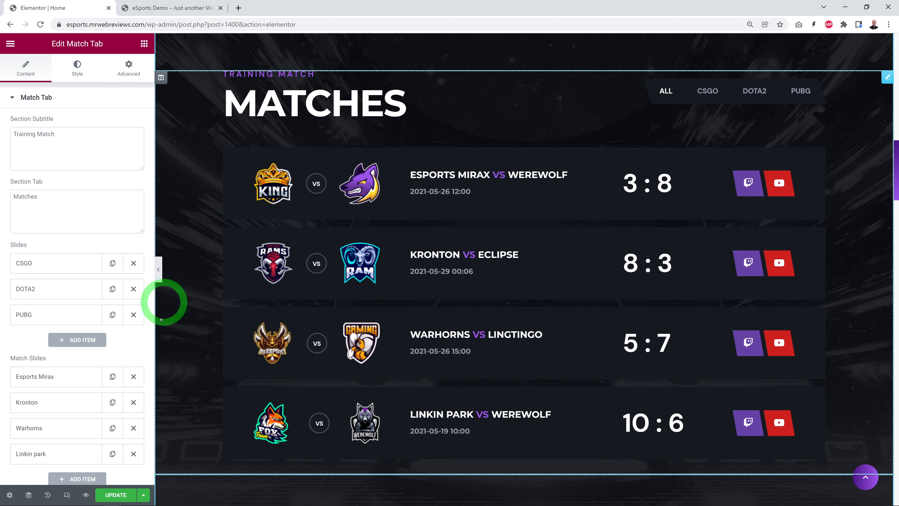
click(52, 376)
scroll(88, 358, down, 5)
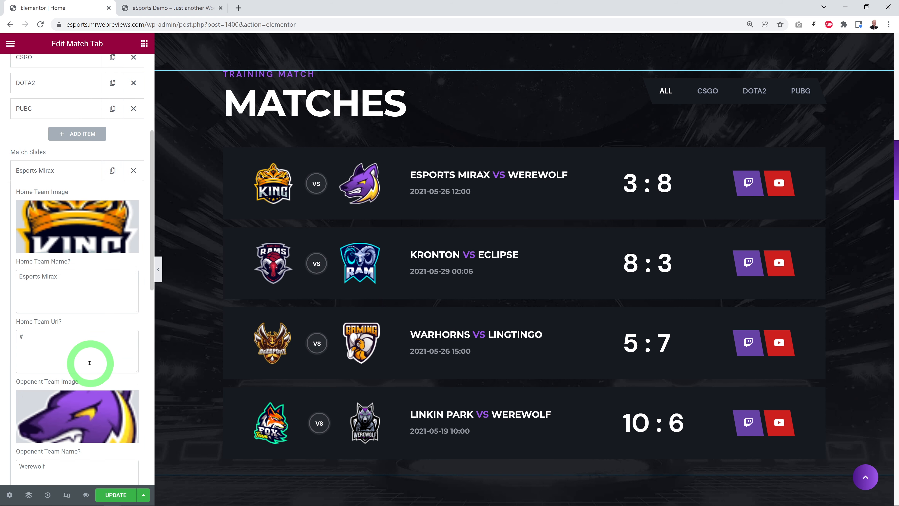
scroll(115, 295, down, 3)
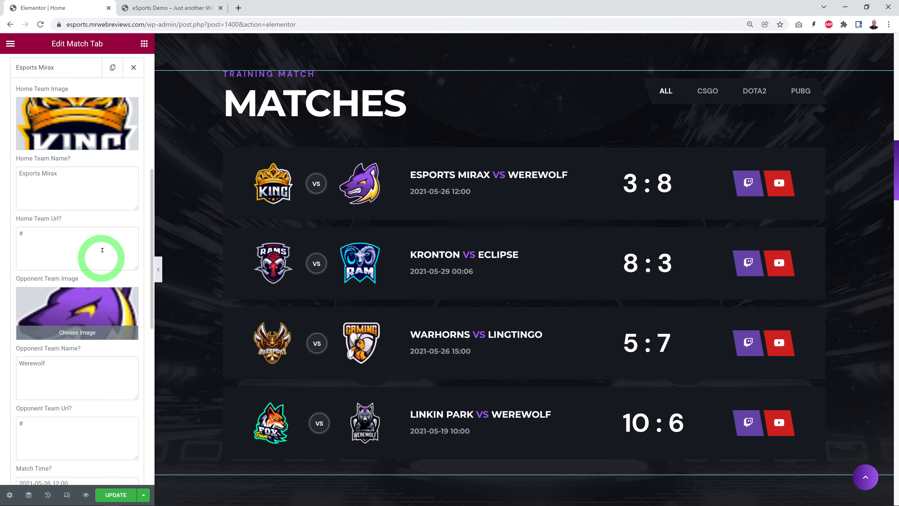
scroll(122, 284, up, 3)
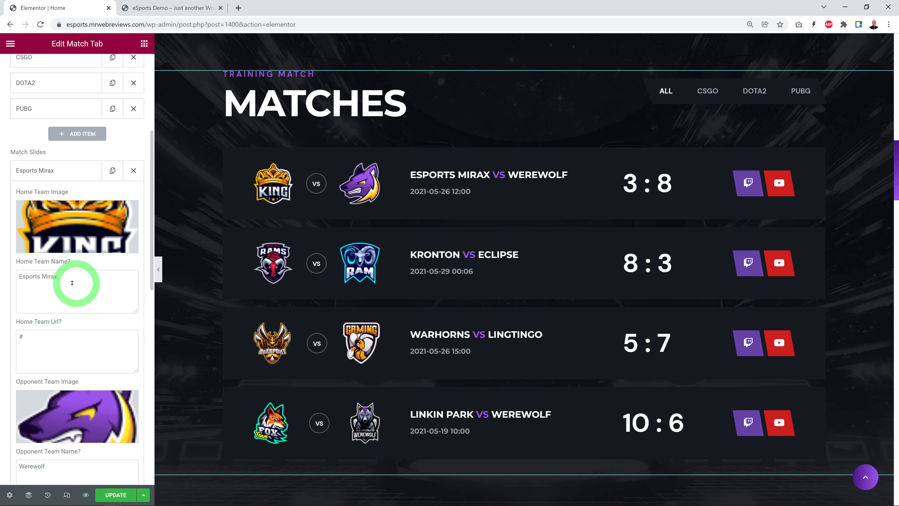
drag(19, 278, 76, 278)
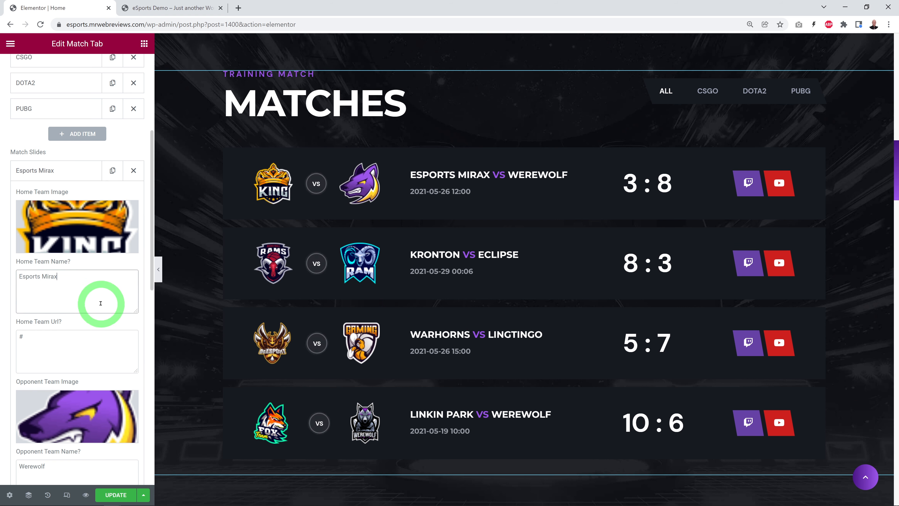
text(x)
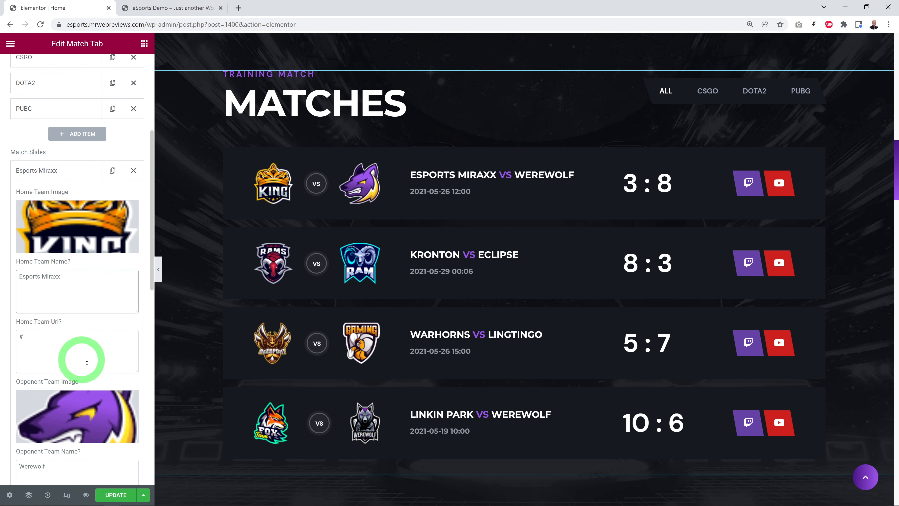
Step: Upload eSportsLogoCourseLogoFile.png and insert it as the home team image of the first match slide
scroll(95, 386, down, 3)
scroll(78, 354, up, 3)
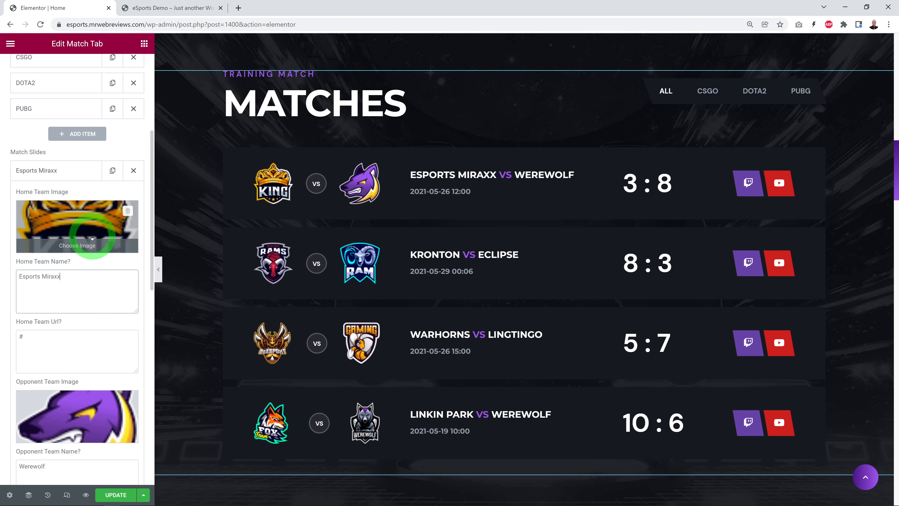
click(94, 224)
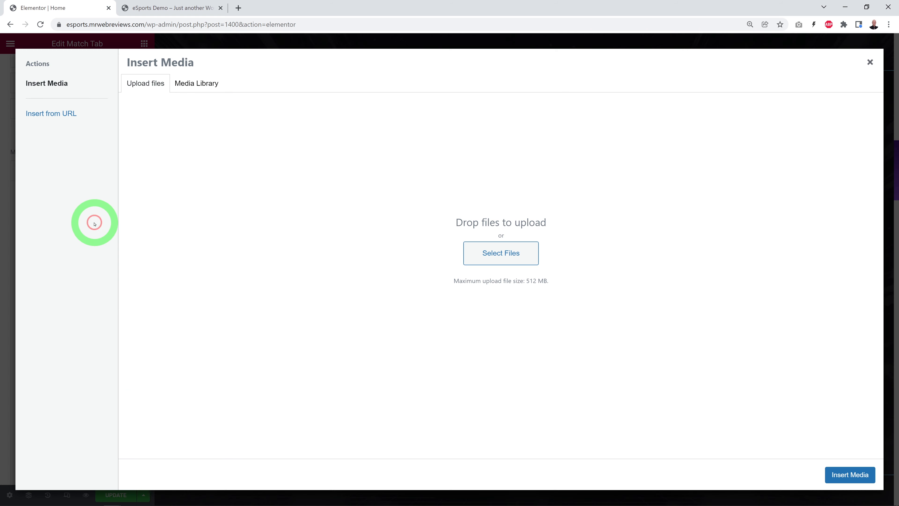
click(506, 258)
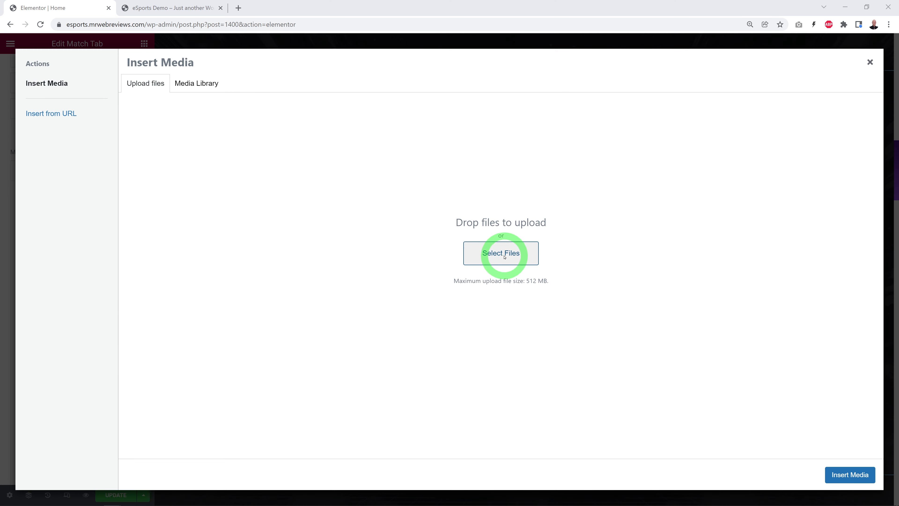
click(310, 88)
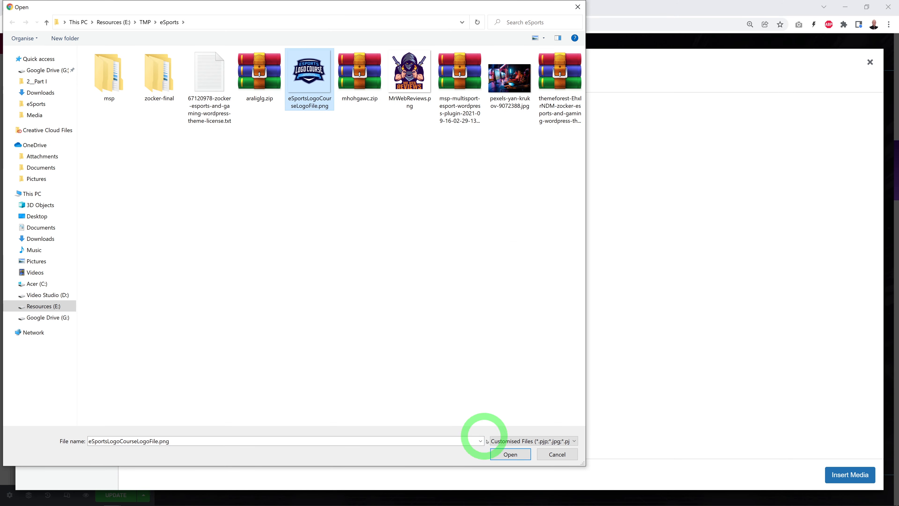
click(510, 454)
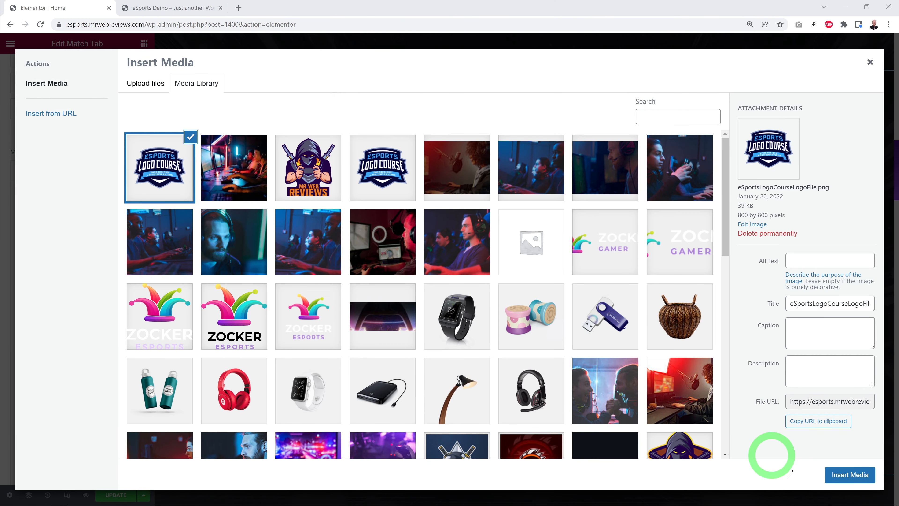
click(847, 475)
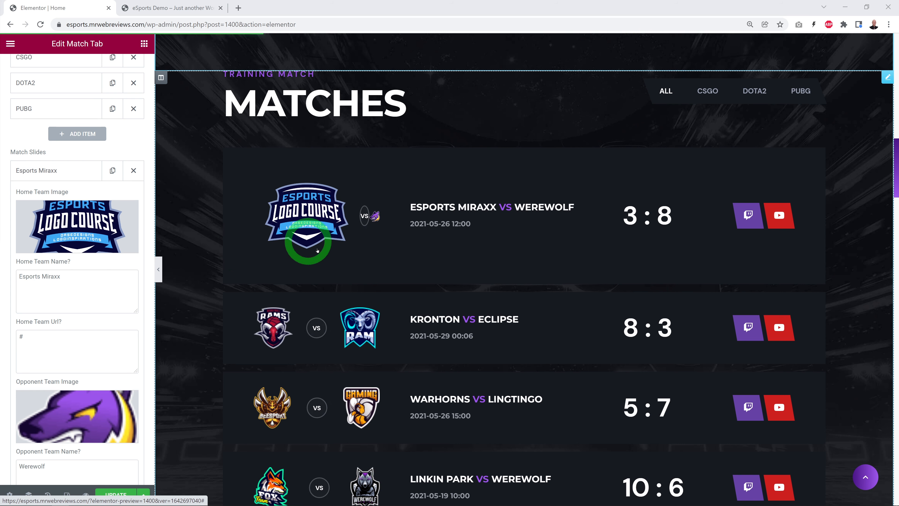
Step: Find the original King logo in the media library and check its pixel dimensions
click(75, 221)
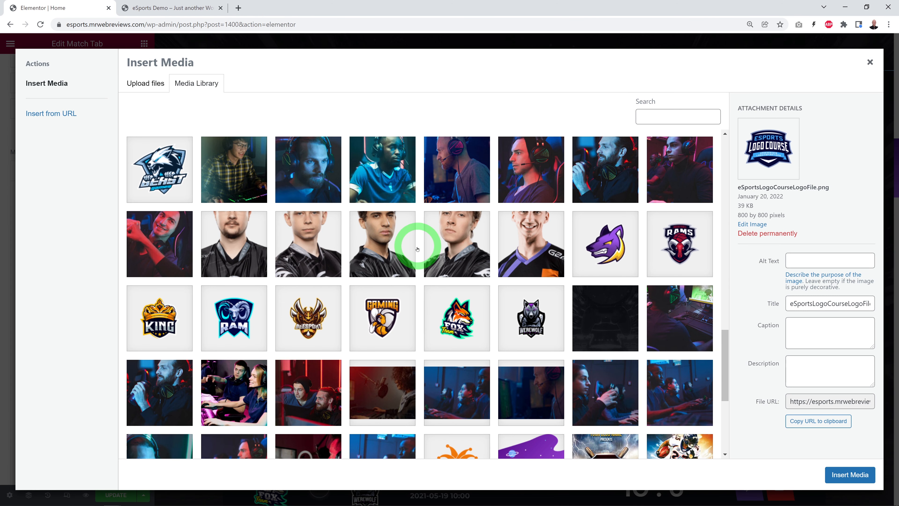
click(162, 325)
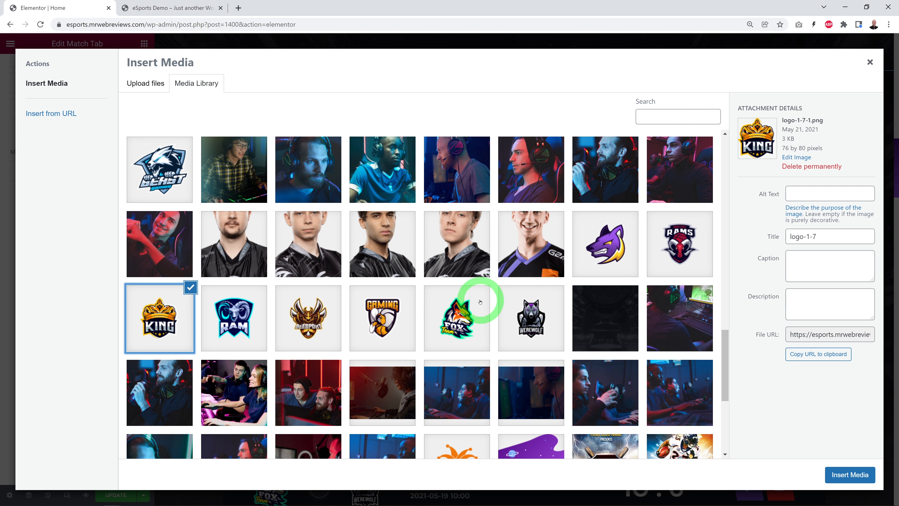
scroll(480, 306, down, 20)
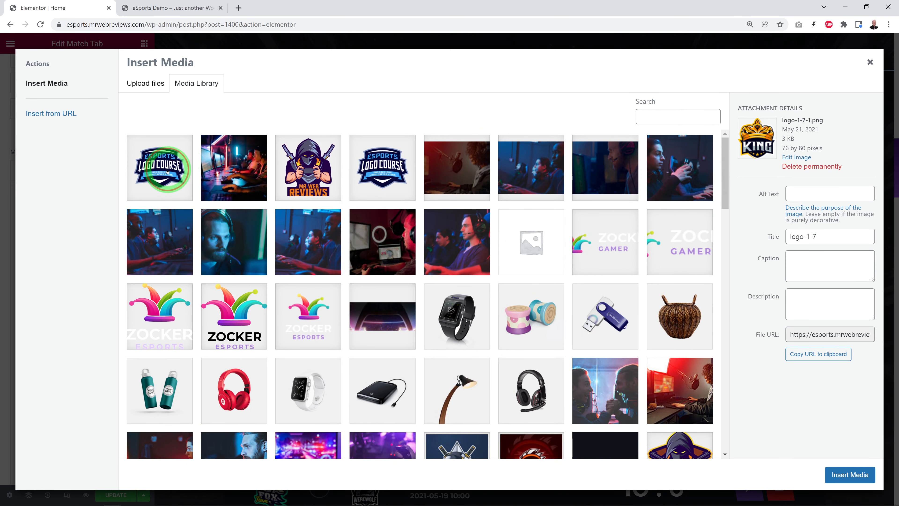
Step: Scale the uploaded eSports Logo Course image to 80 × 80 pixels and insert it as the home team image
click(167, 171)
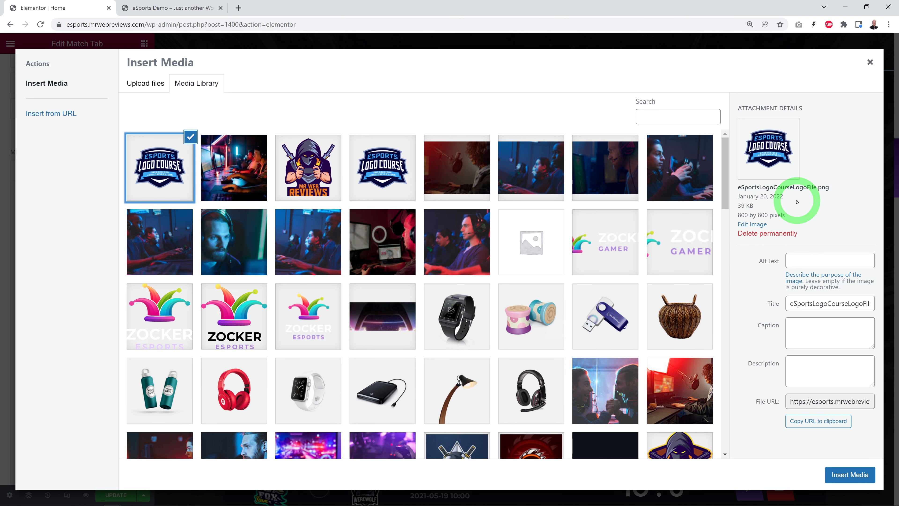
click(763, 225)
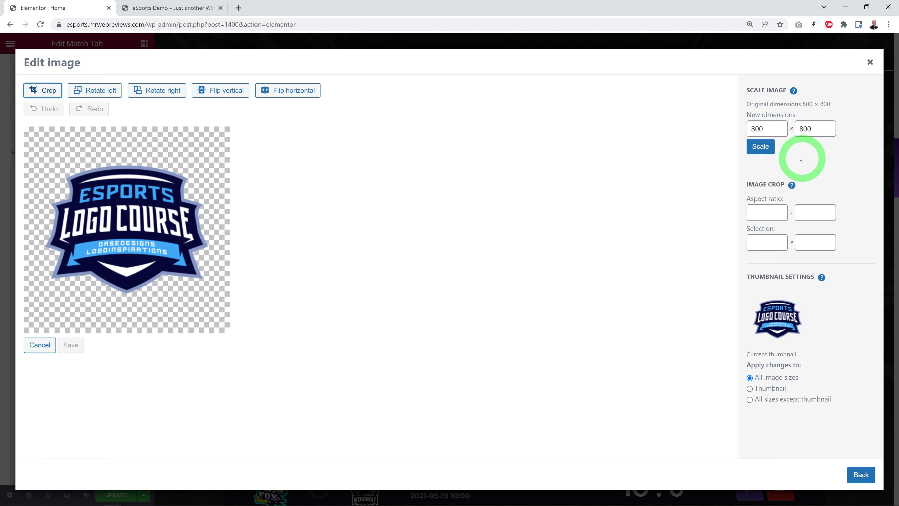
drag(760, 125, 783, 176)
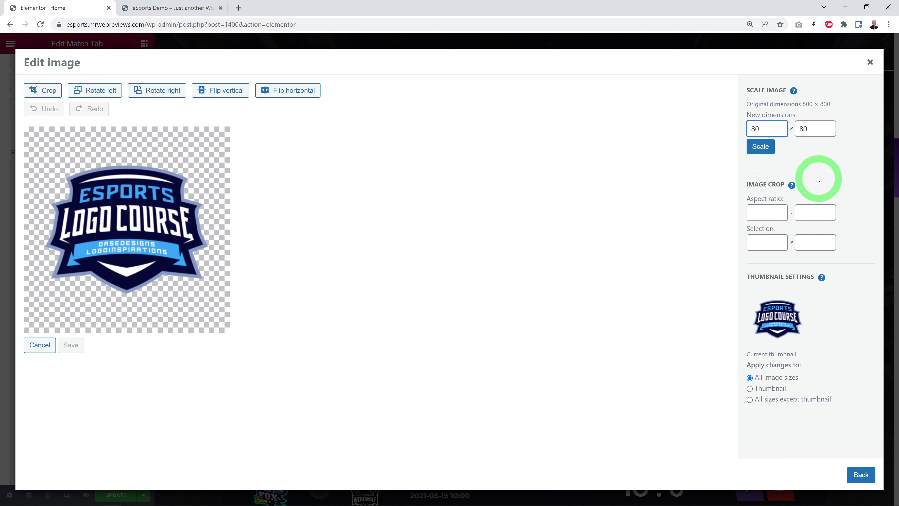
click(766, 151)
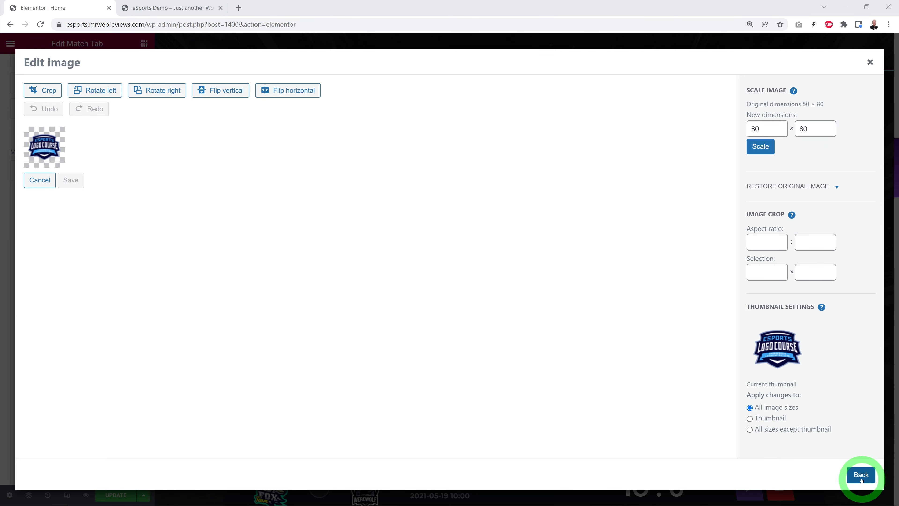
click(861, 474)
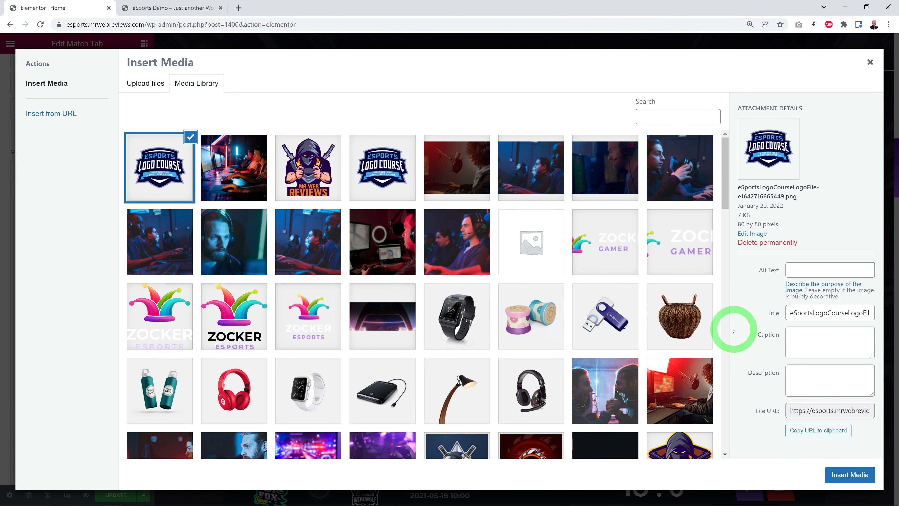
click(862, 478)
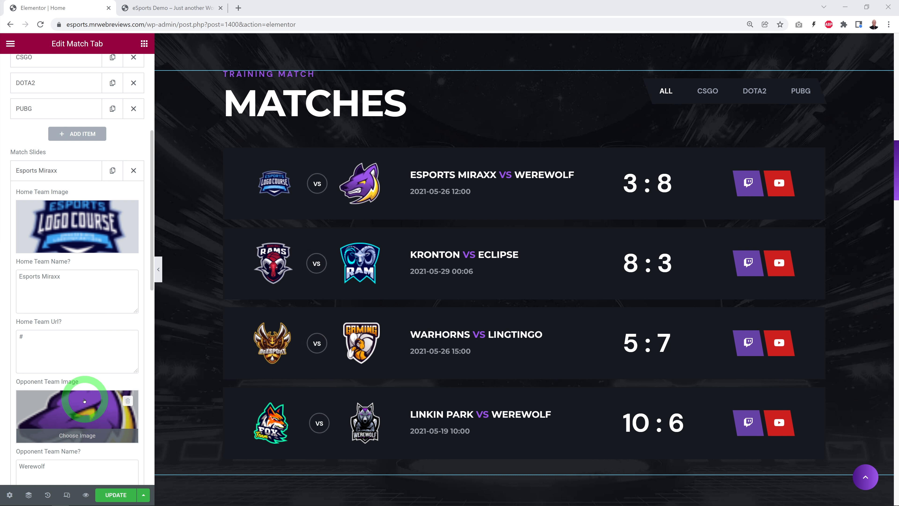
Step: Check the home team URL and the opponent team fields of the first match slide
click(76, 354)
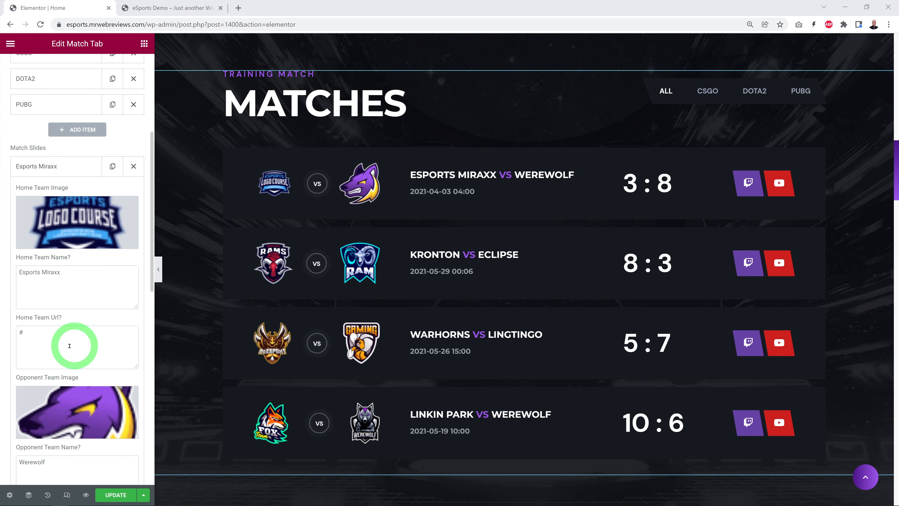
double_click(21, 332)
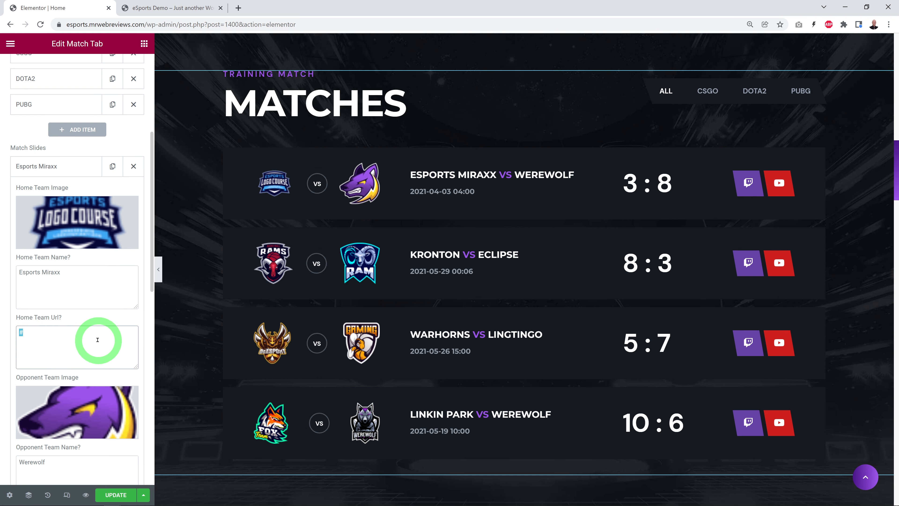
scroll(98, 340, down, 3)
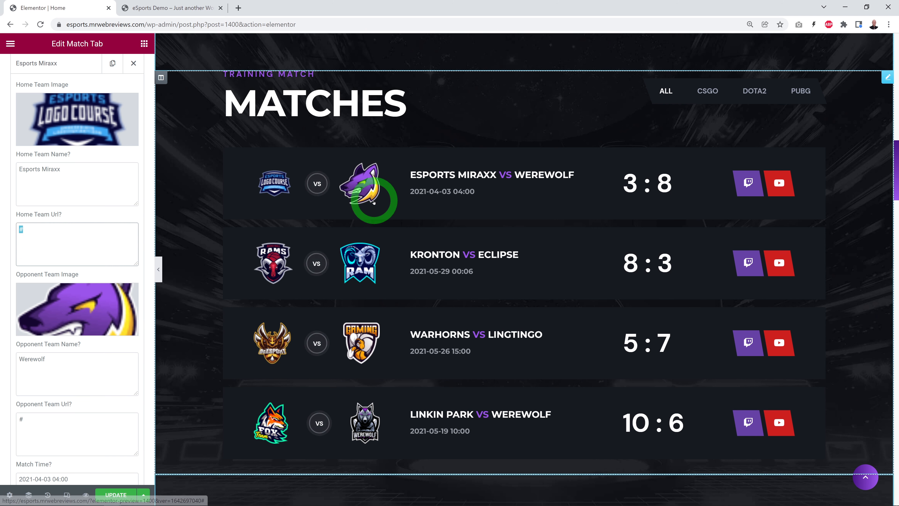
Step: Set the first match slide's match time to March 6, 2021 at 4:00 PM
scroll(98, 341, down, 5)
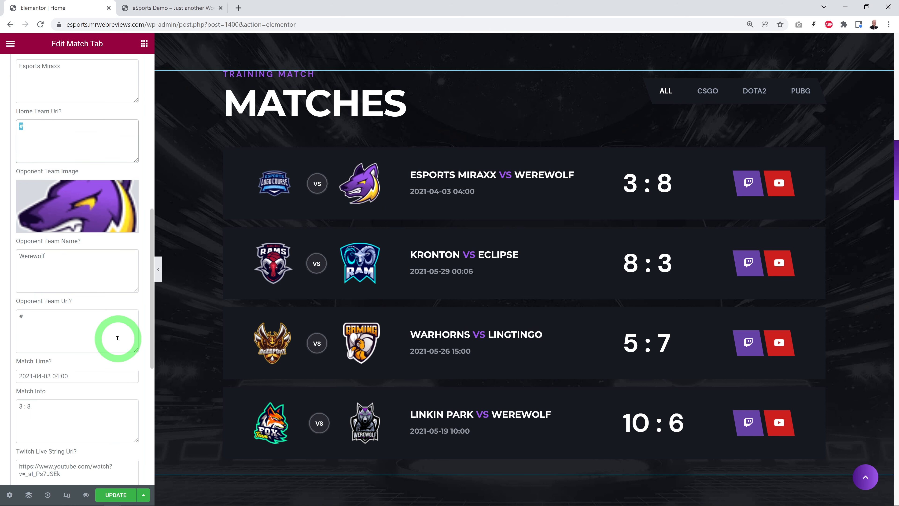
scroll(117, 338, down, 3)
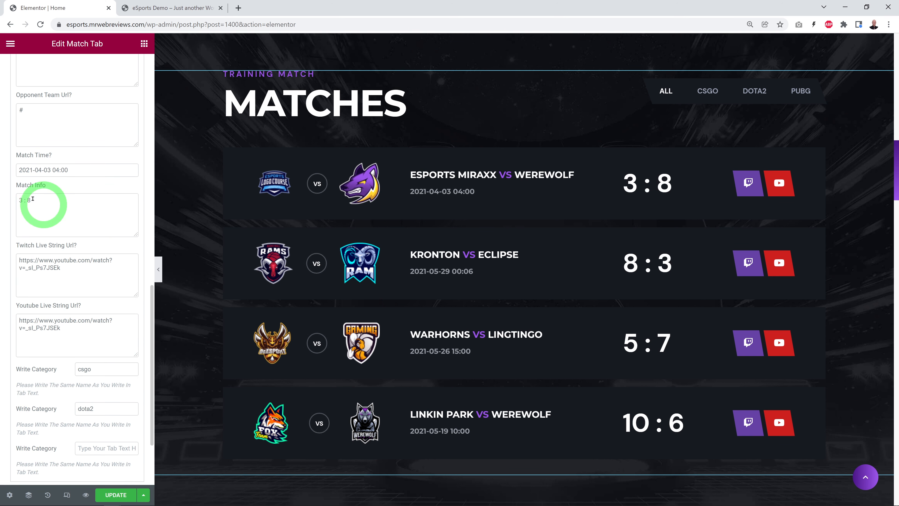
click(91, 170)
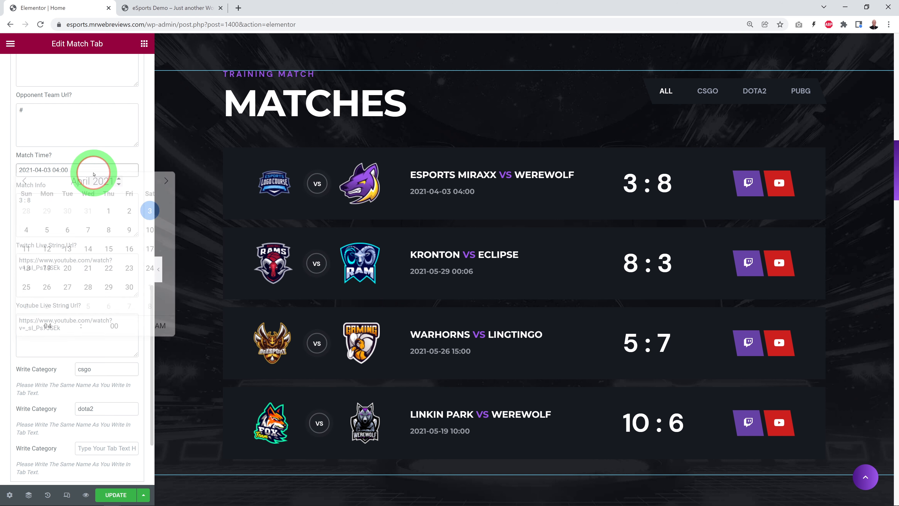
click(24, 186)
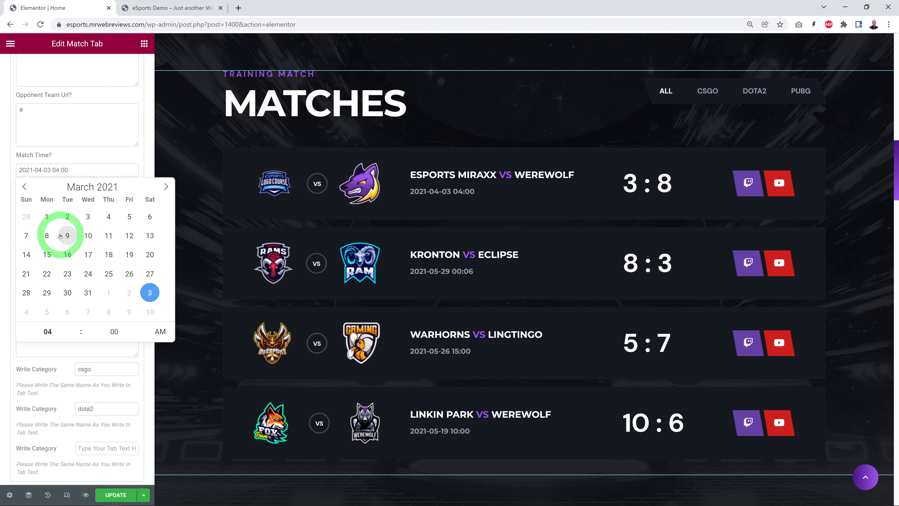
click(147, 217)
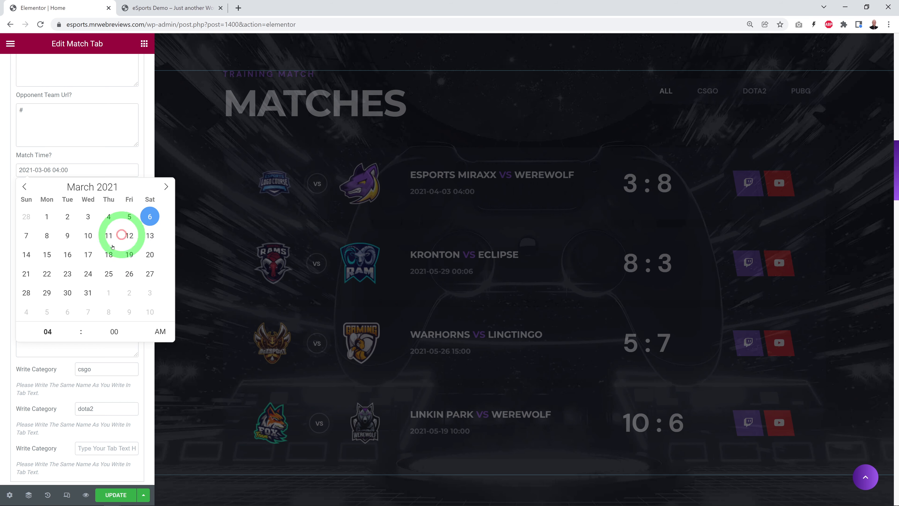
click(78, 335)
click(160, 333)
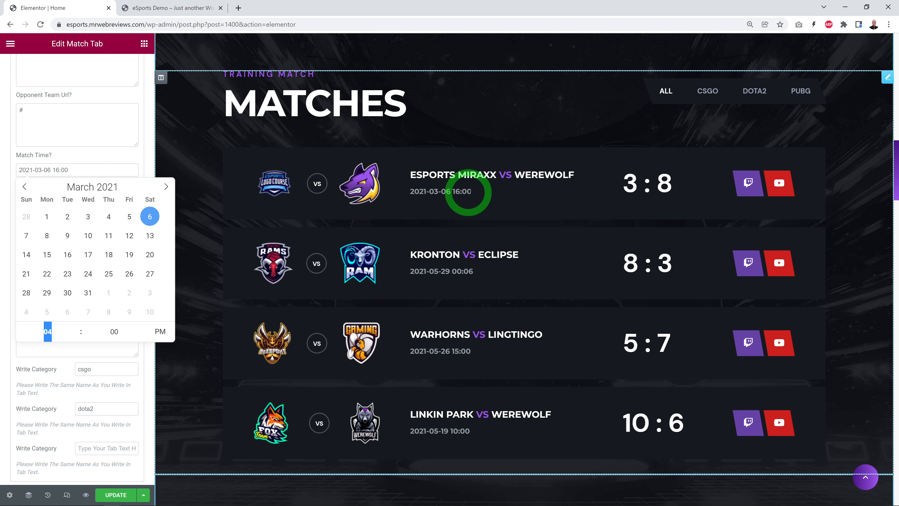
click(92, 130)
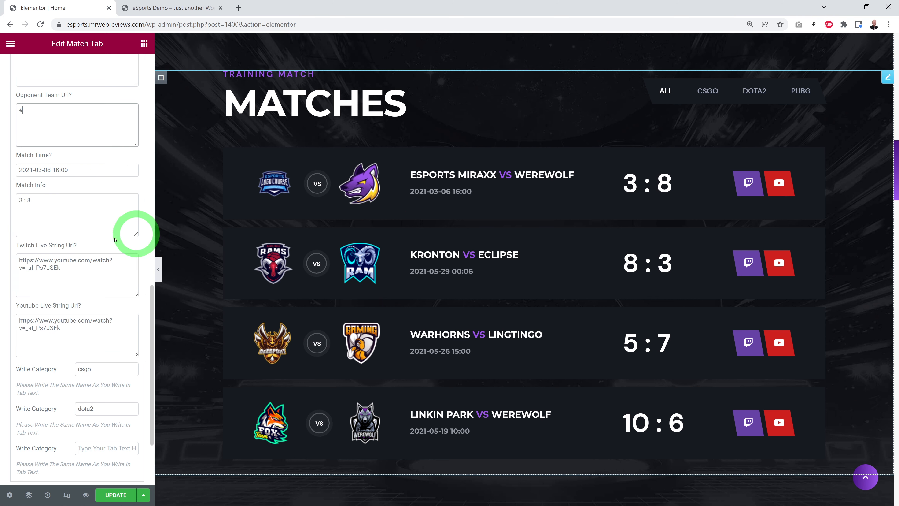
Step: Try clearing the first match slide's YouTube live stream URL, and restore it
click(14, 214)
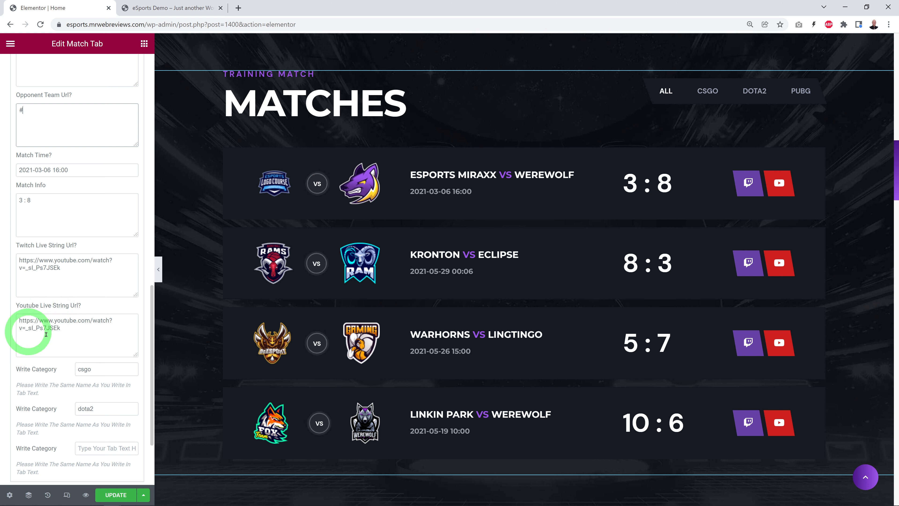
drag(77, 329, 10, 321)
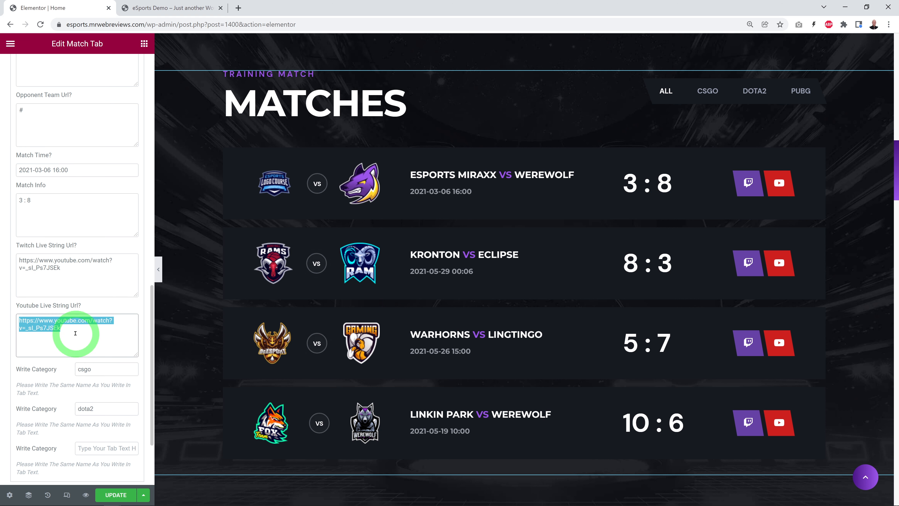
key(BackSpace)
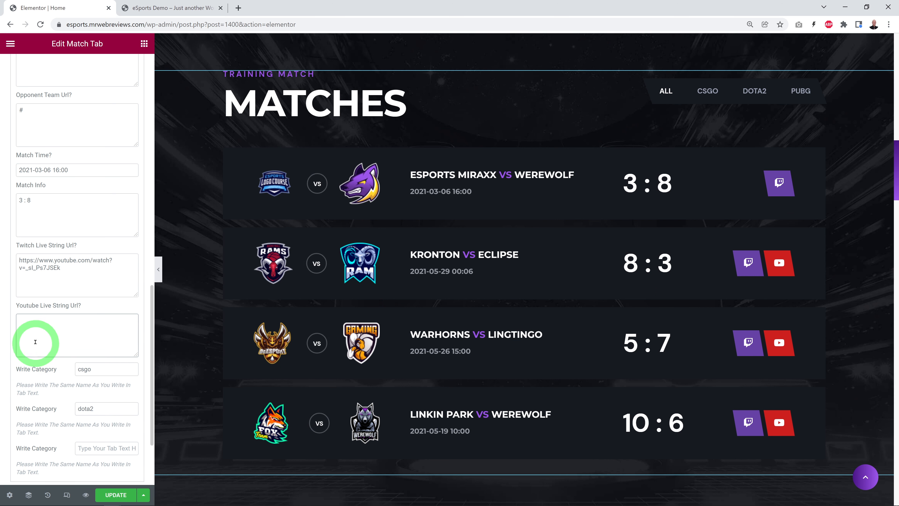
key(ctrl+z)
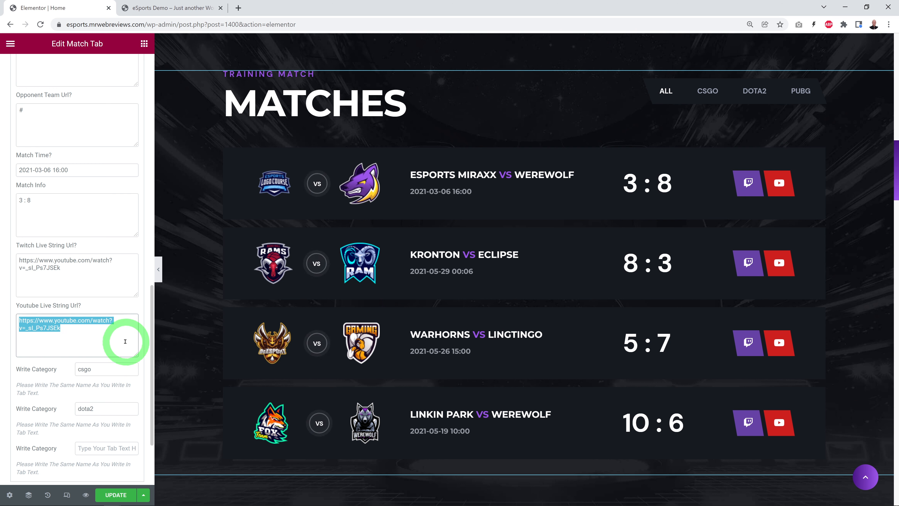
scroll(125, 339, down, 3)
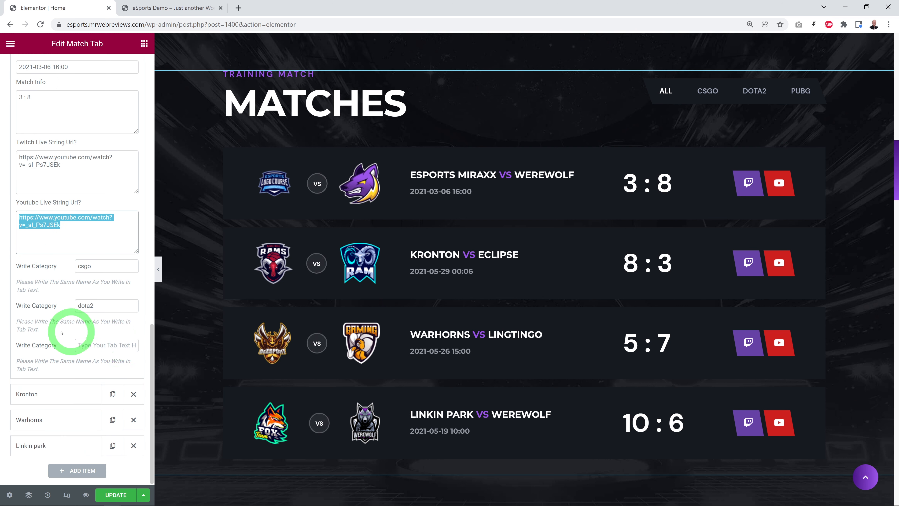
key(Right)
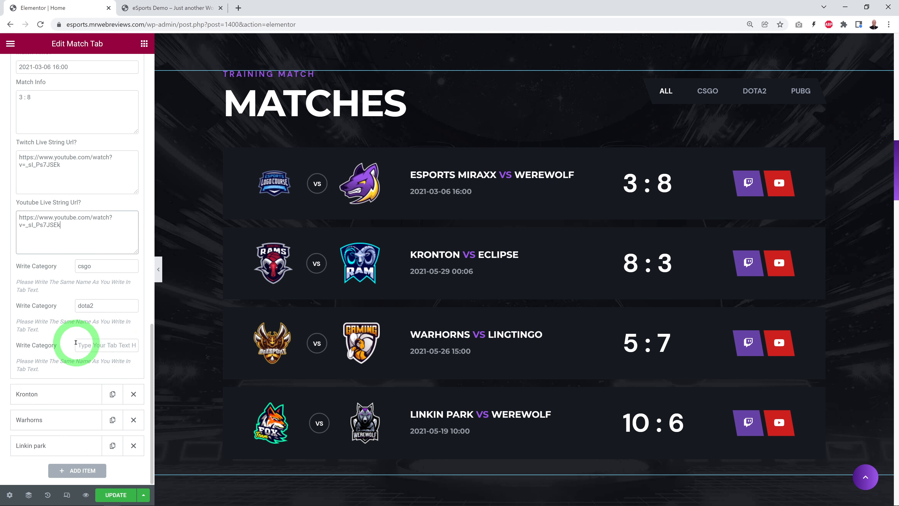
Step: Switch to the live eSports Demo page and filter the match list by CSGO, DOTA2 and PUBG in turn
click(167, 8)
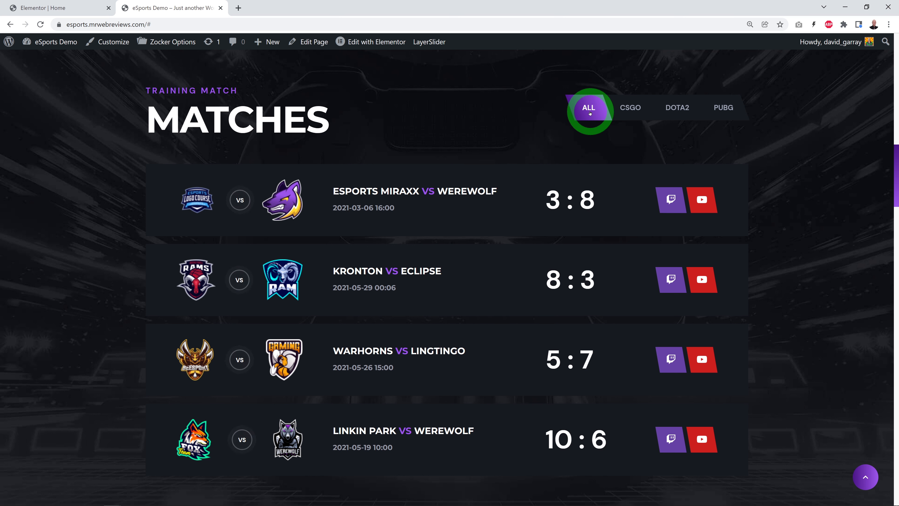
click(632, 110)
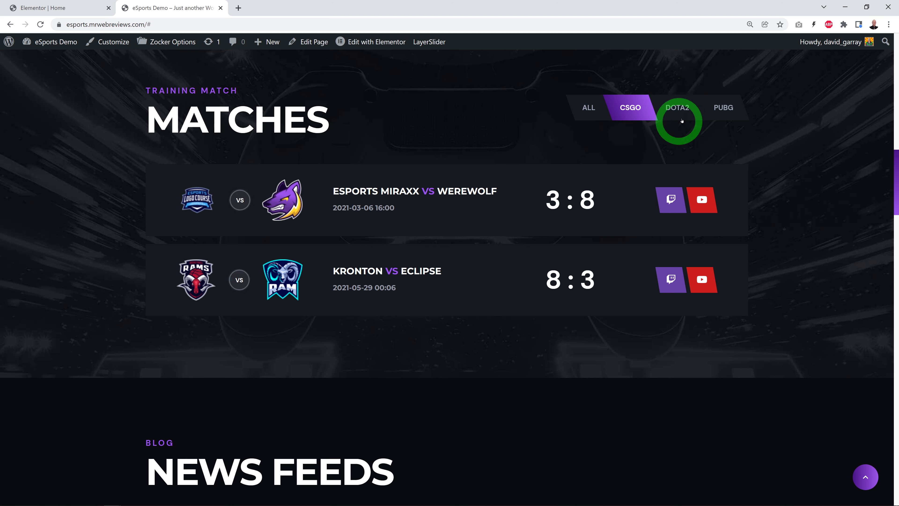
click(679, 110)
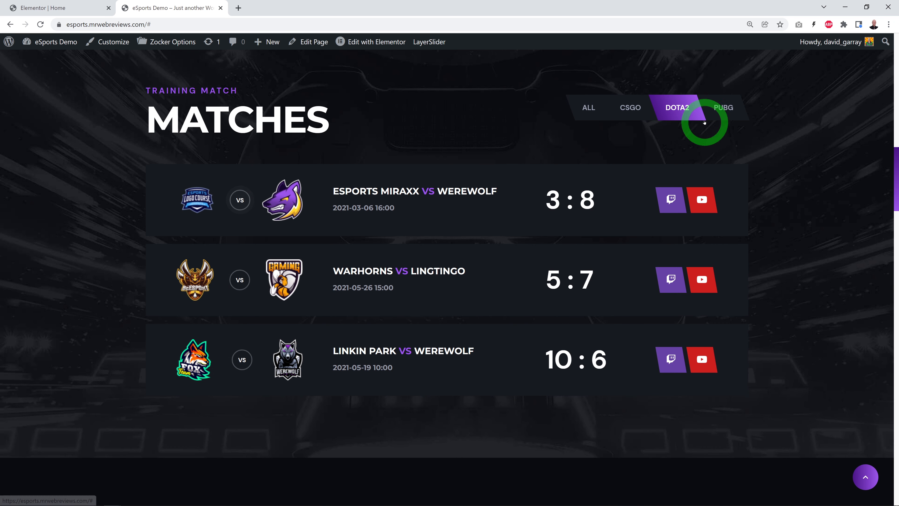
click(726, 108)
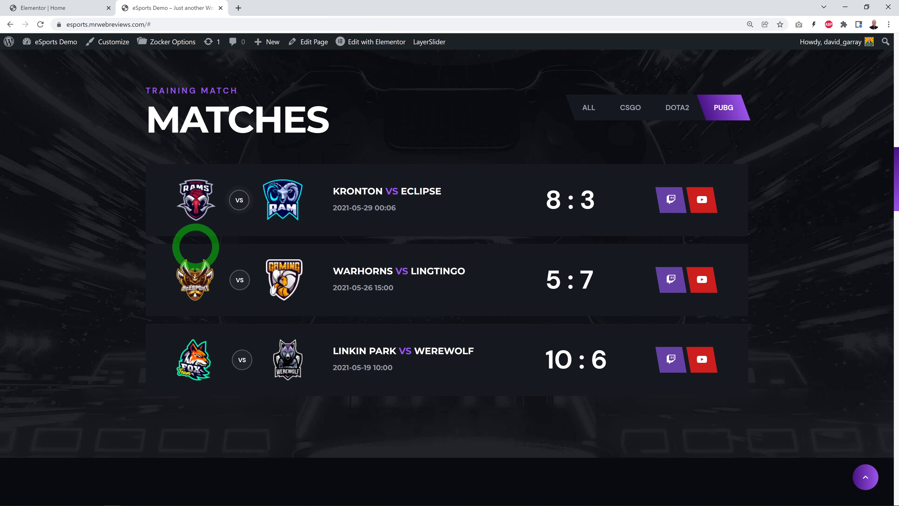
Step: Filter the live match list by CSGO and DOTA2 again, and show all matches
click(631, 157)
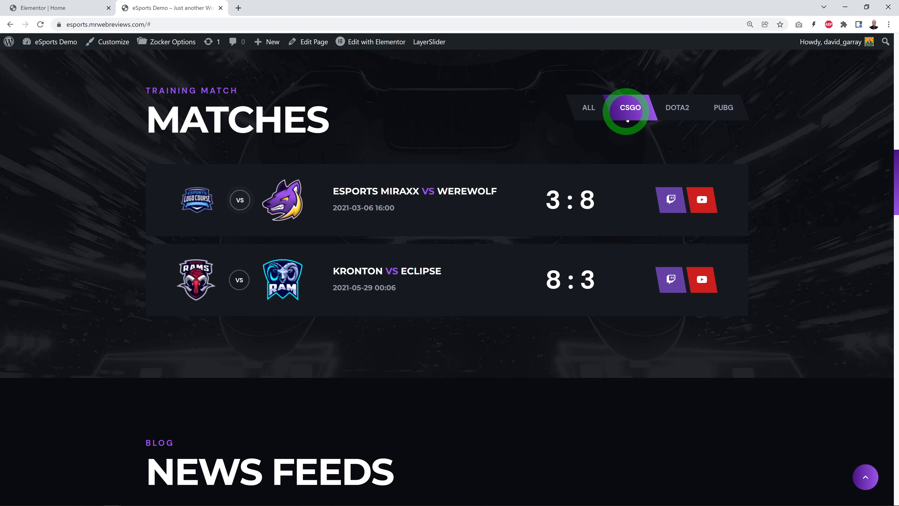
click(676, 108)
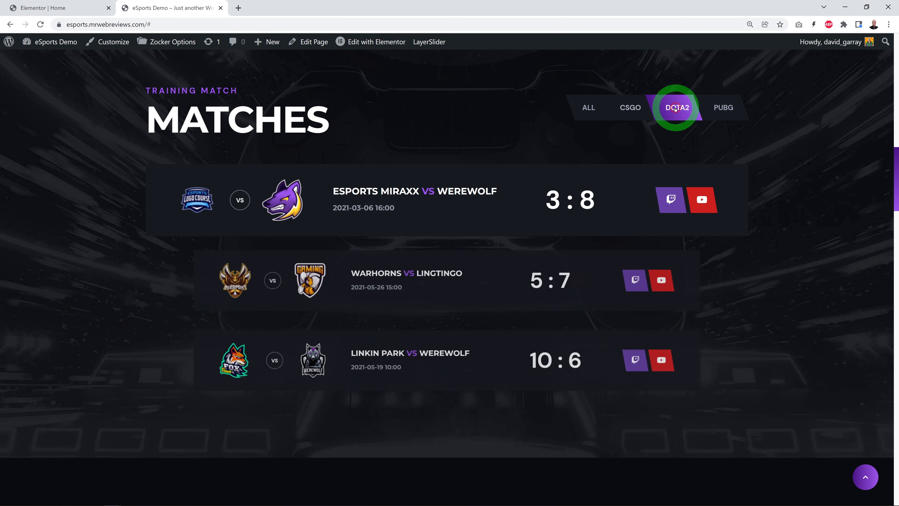
click(580, 108)
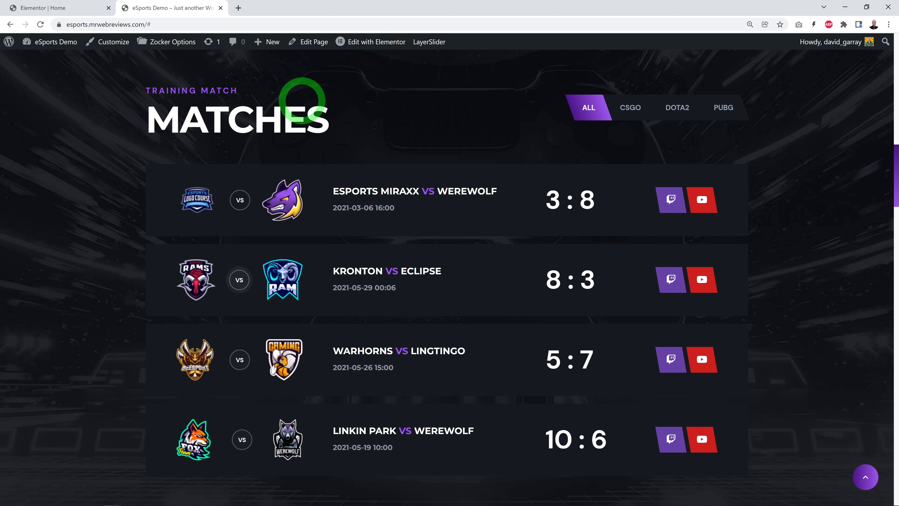
Step: In the Elementor editor, check the CSGO slide's tab text and set the first match slide's first category to CSGO
click(46, 8)
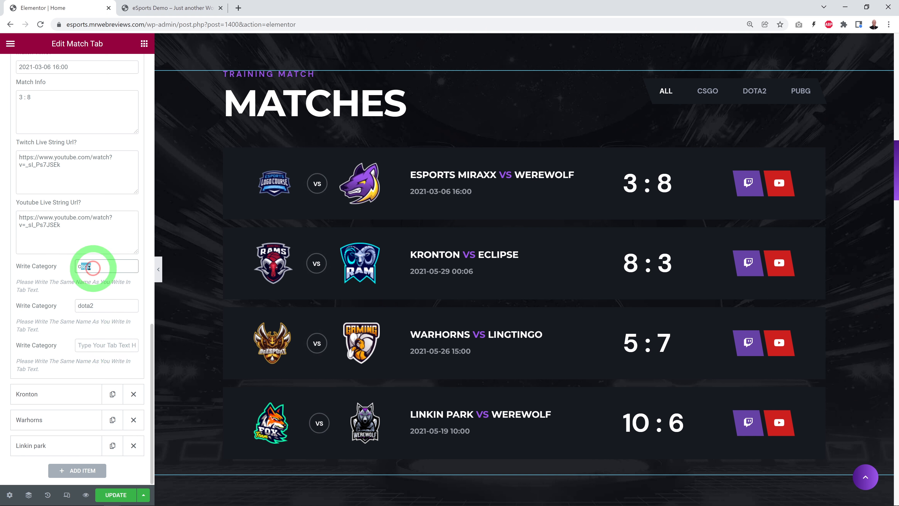
scroll(89, 300, up, 15)
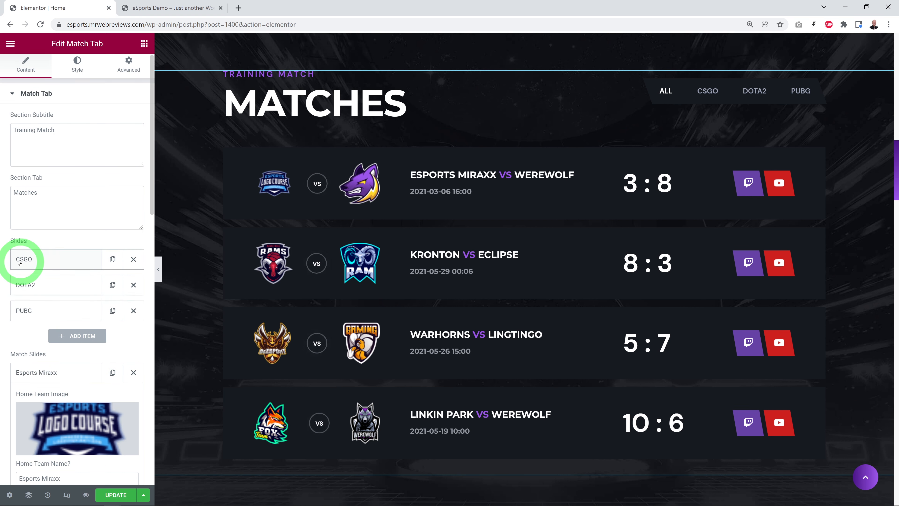
click(31, 261)
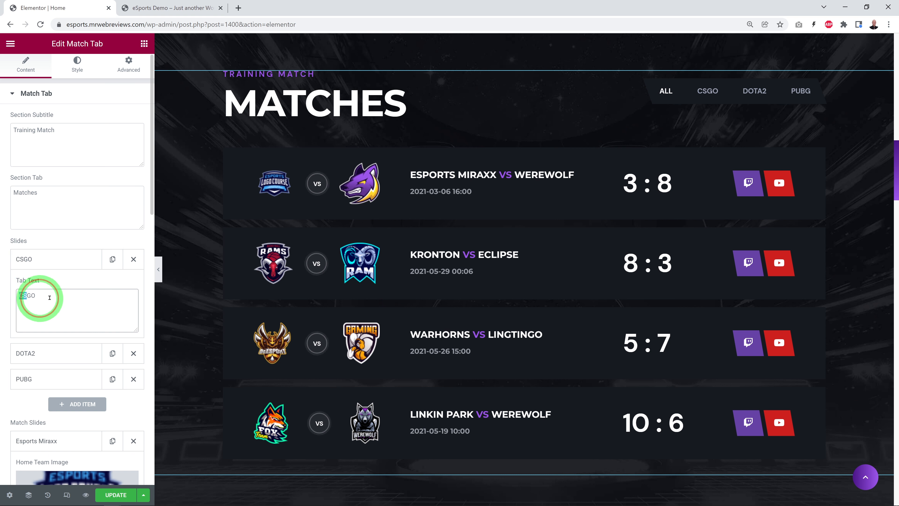
scroll(92, 301, down, 15)
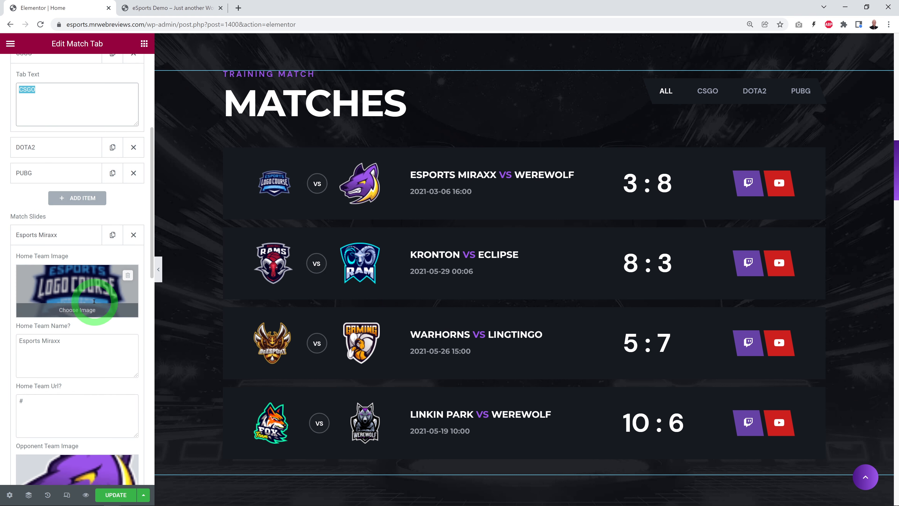
scroll(95, 302, down, 2)
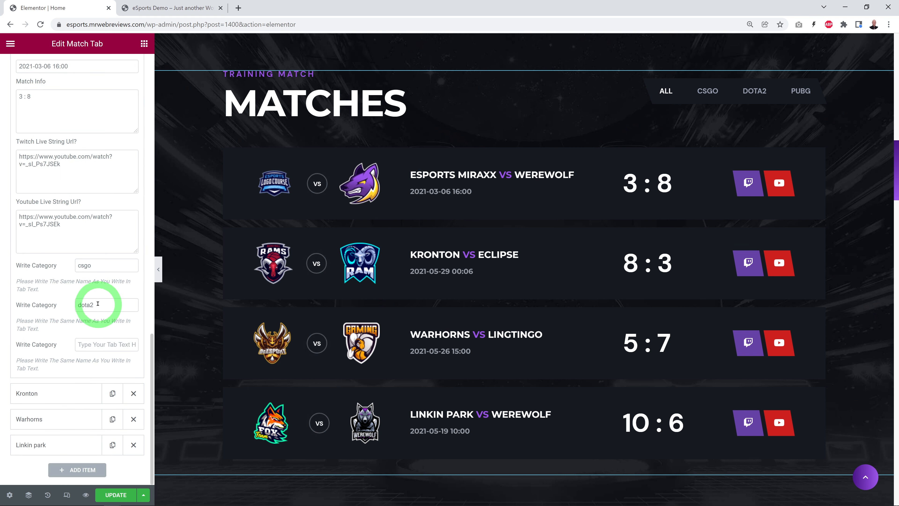
text(CSGO)
click(48, 303)
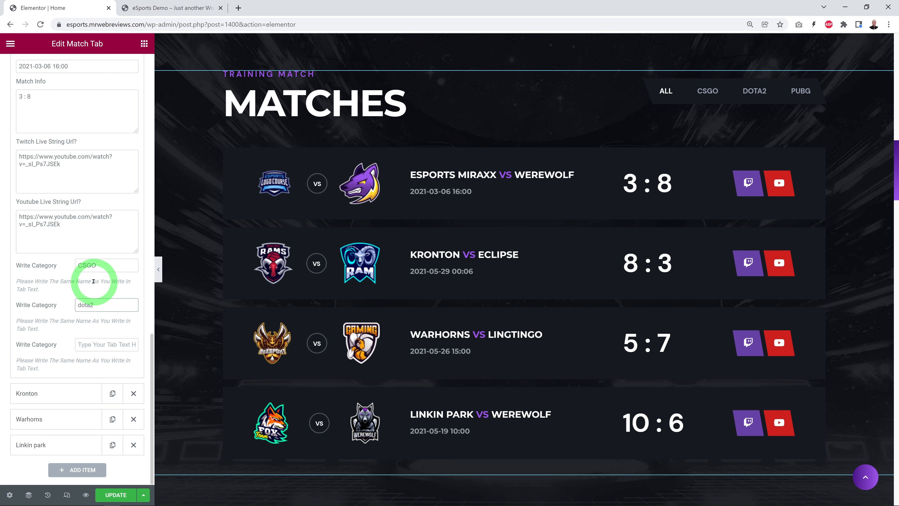
Step: Save the homepage changes, and collapse the CSGO tab item and the Esports Miraxx match slide
scroll(93, 280, up, 12)
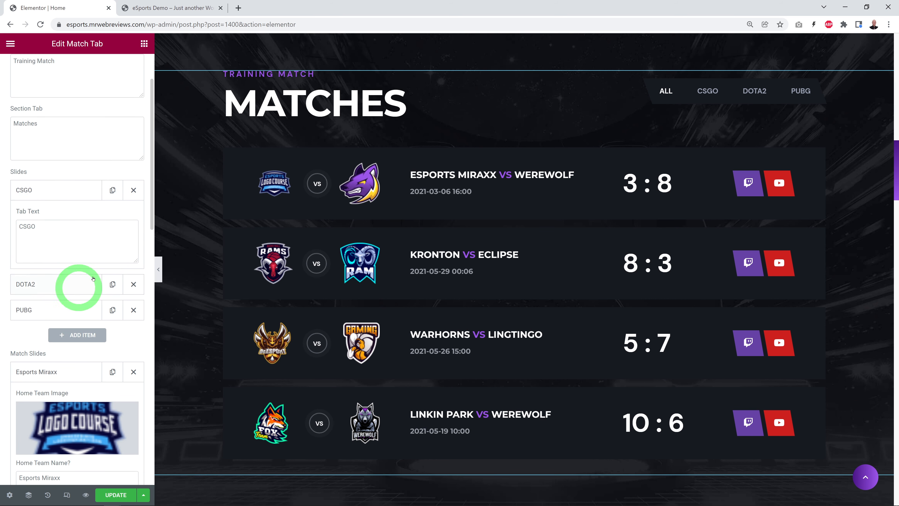
click(51, 193)
scroll(81, 313, down, 12)
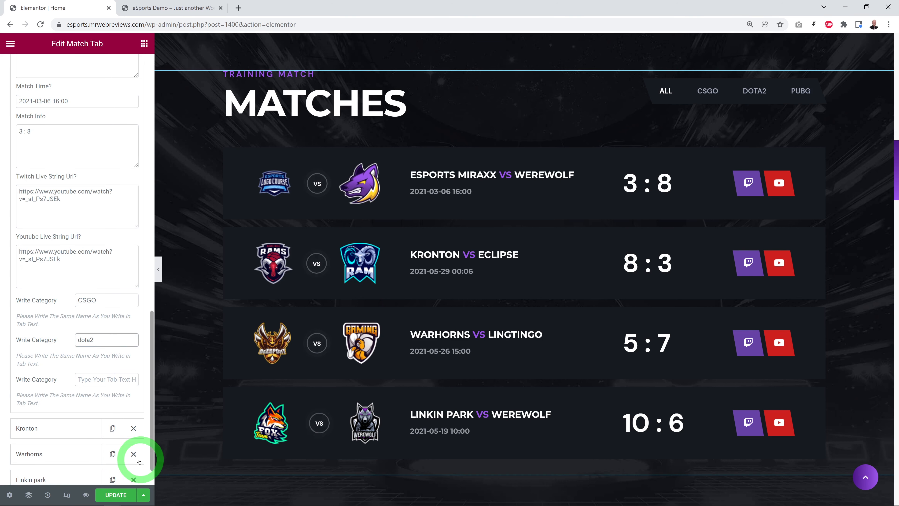
click(91, 366)
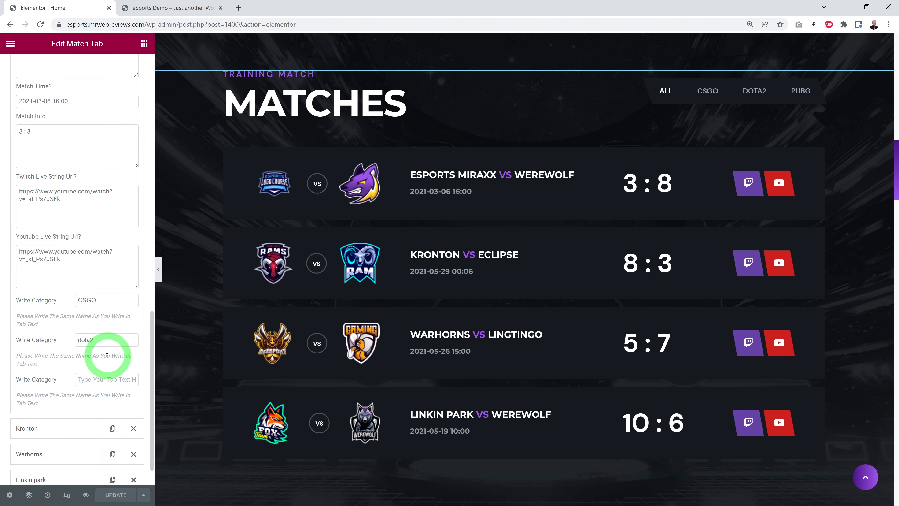
scroll(60, 150, up, 15)
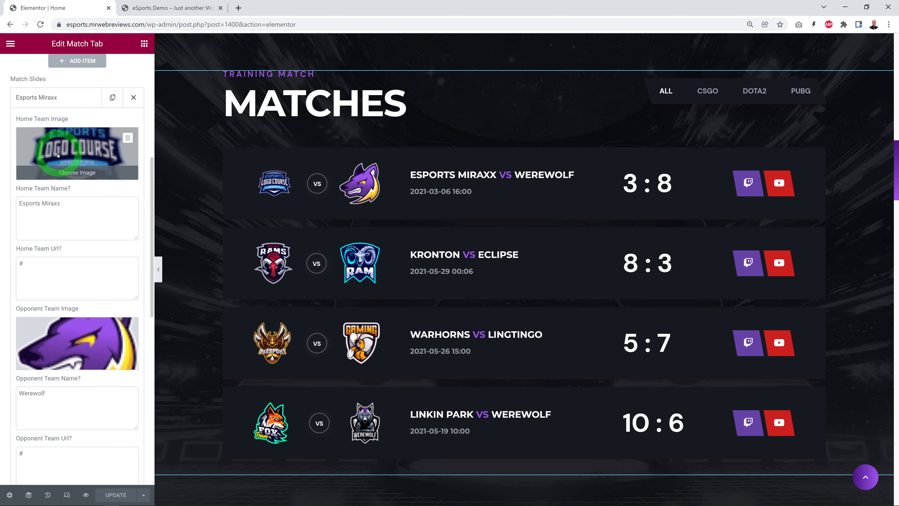
click(33, 99)
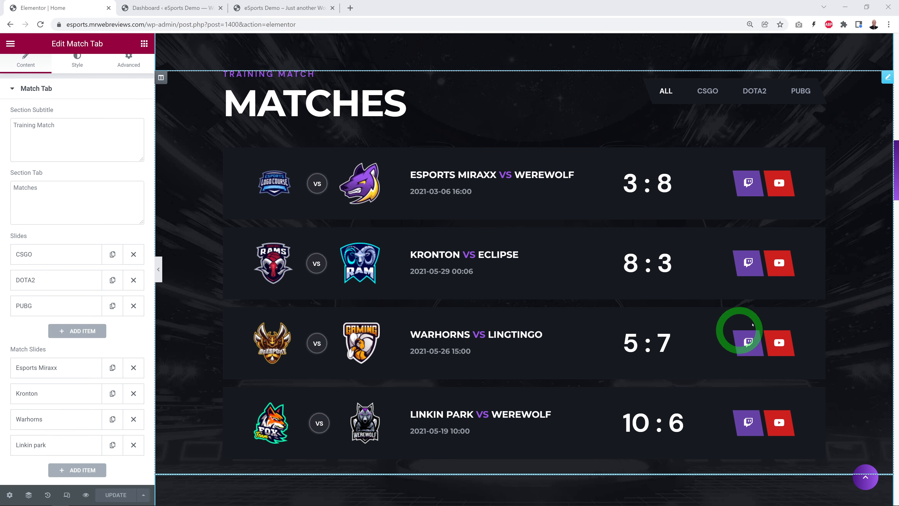
Step: View the homepage's News Feeds section and review the Posts list in the WordPress dashboard
scroll(857, 259, down, 8)
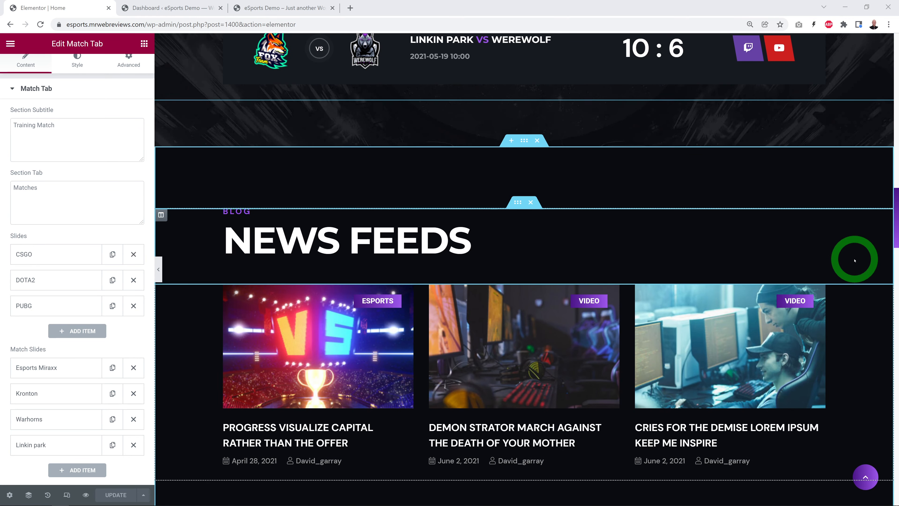
scroll(853, 261, down, 1)
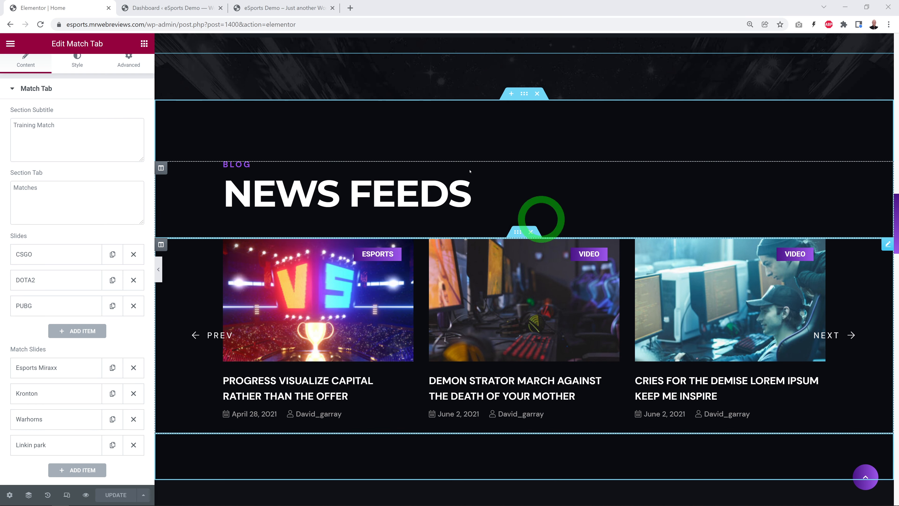
click(151, 8)
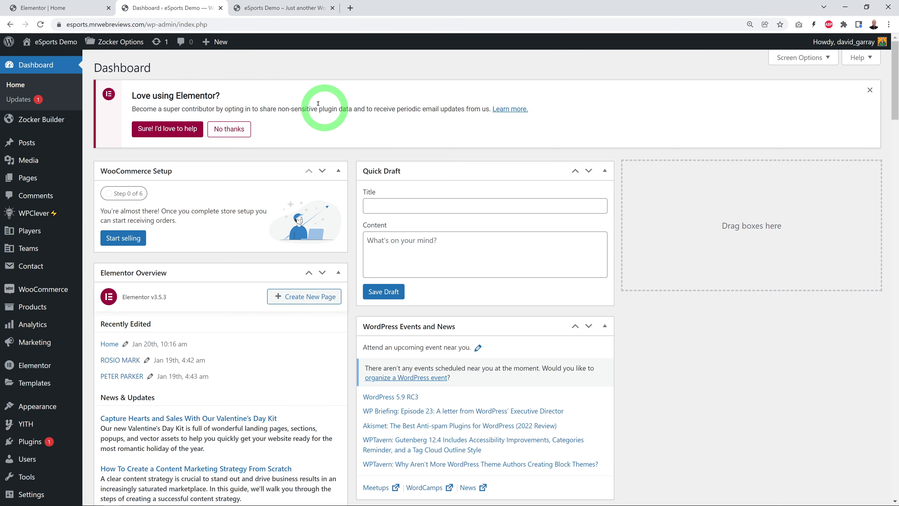
click(27, 143)
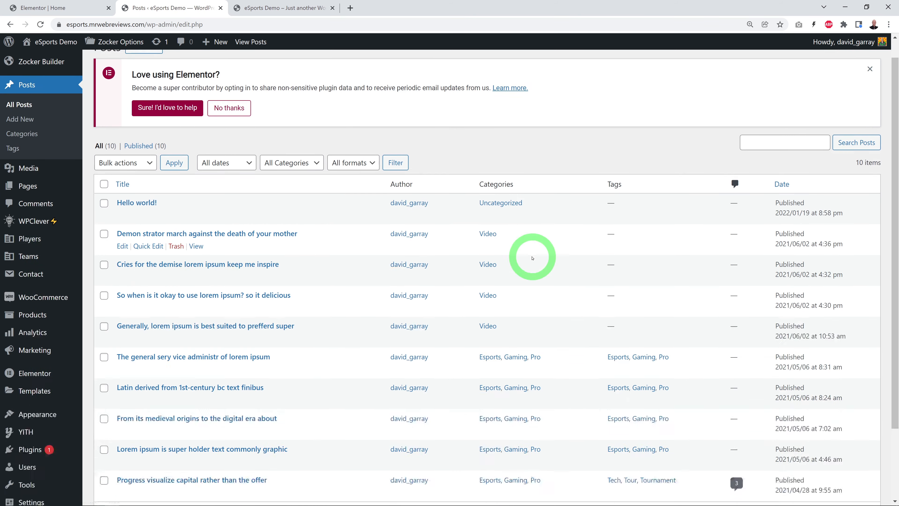
scroll(531, 257, down, 2)
scroll(532, 259, down, 1)
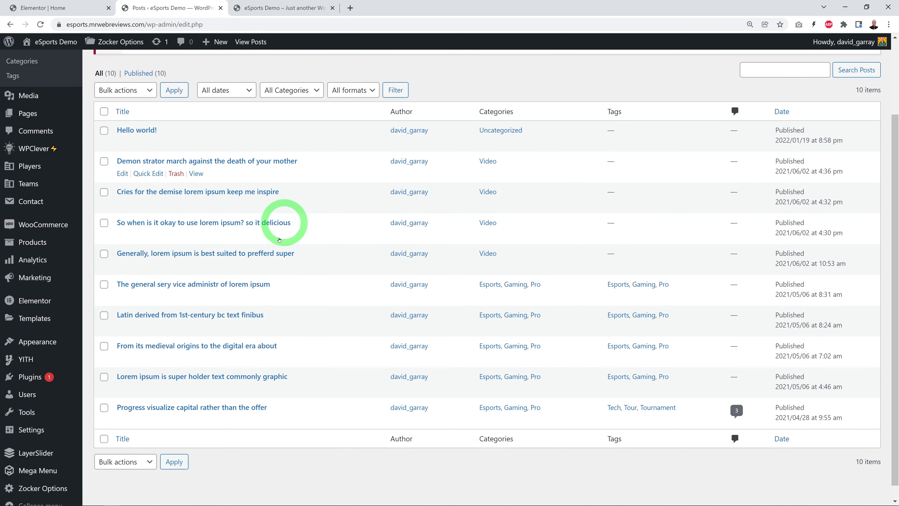
Step: Check News Feeds on the live page, review the post "Demon strator march against the death of your mother" in its editor, and close it
click(281, 8)
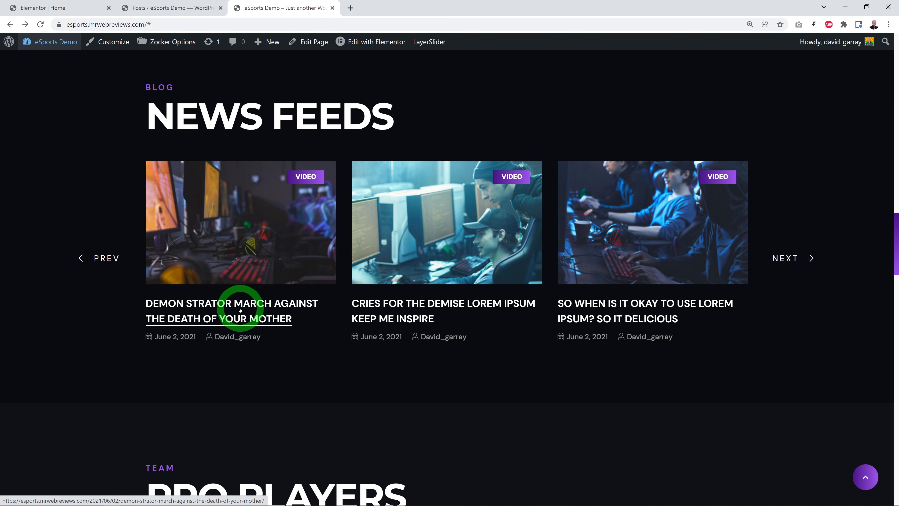
click(170, 5)
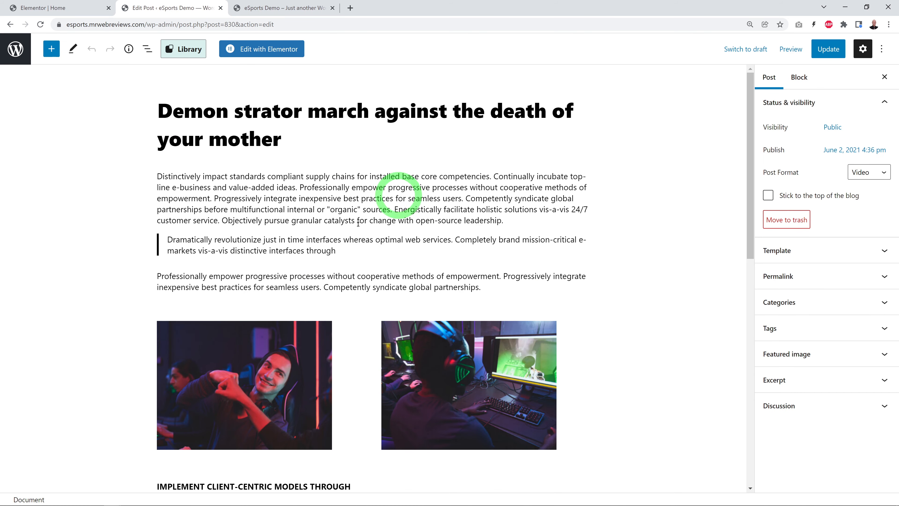
scroll(487, 345, down, 8)
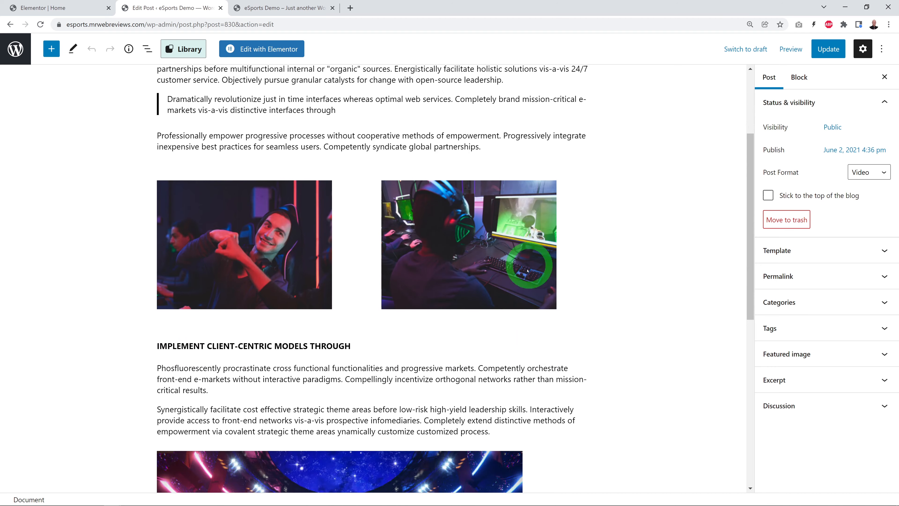
scroll(491, 332, down, 7)
scroll(487, 345, up, 15)
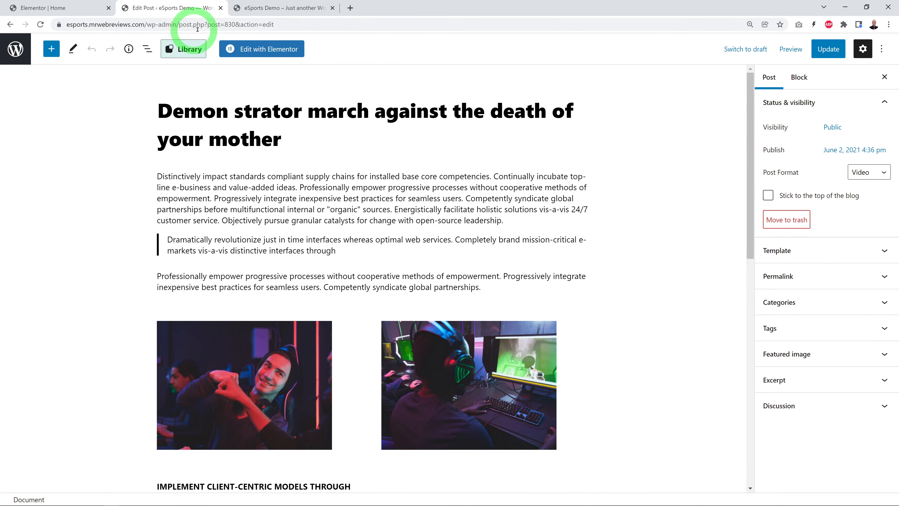
click(220, 8)
Step: Open the Players widget settings of the homepage's Pro Players section in Elementor and slide back to the previous player
click(56, 8)
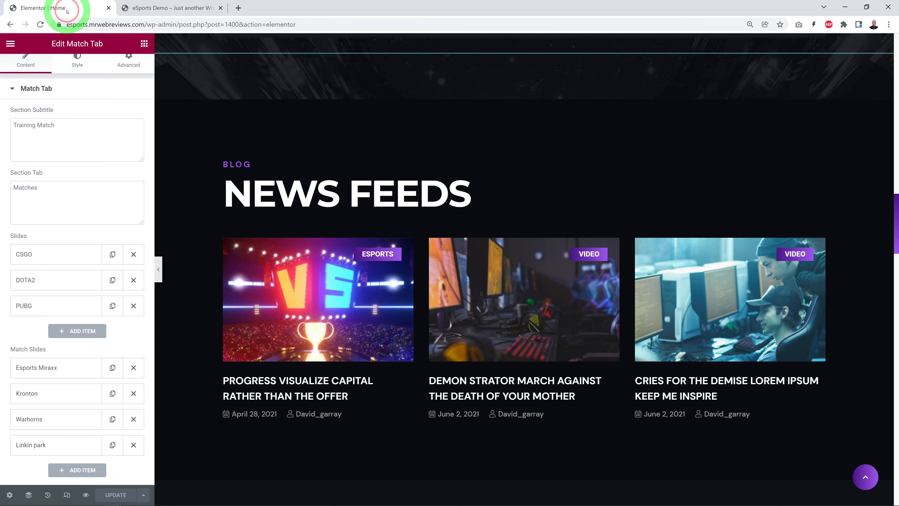
scroll(411, 287, down, 10)
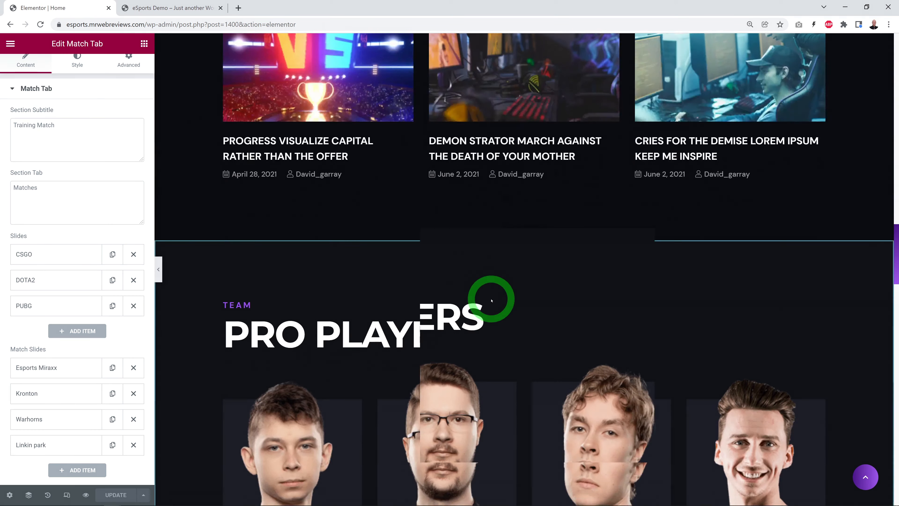
scroll(422, 308, down, 4)
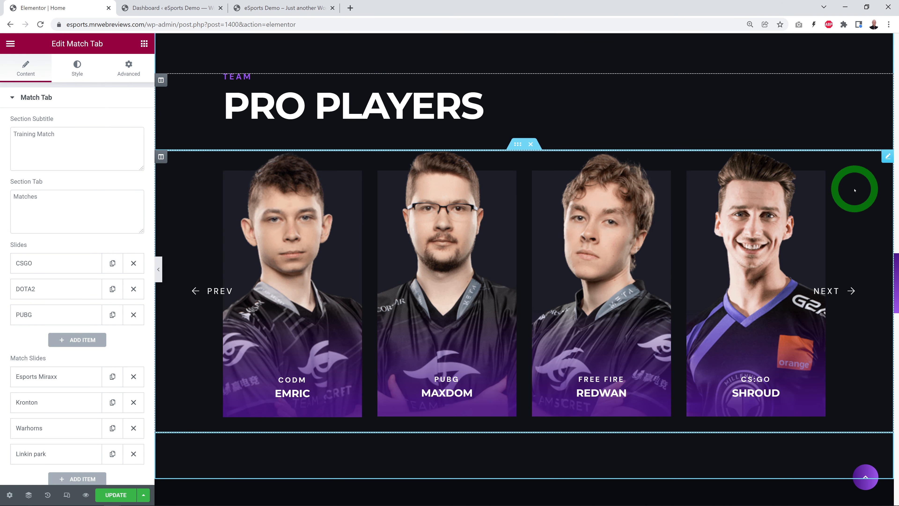
click(854, 189)
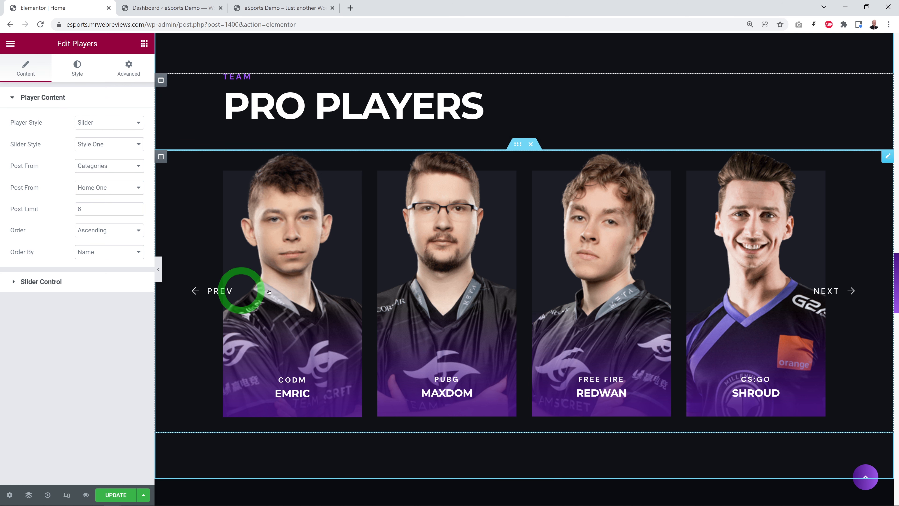
click(220, 290)
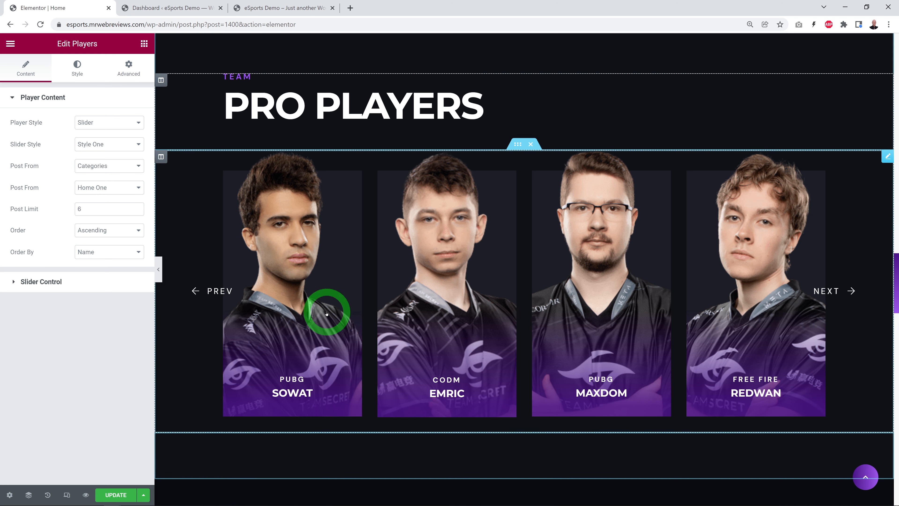
Step: Open the dashboard's Players list and compare the players' categories with the Players widget's Home One source setting
click(170, 8)
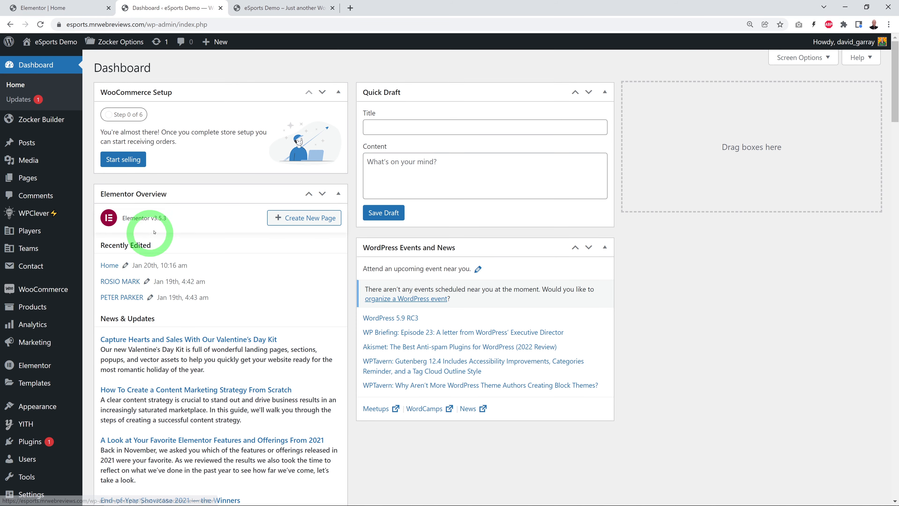
mouse_move(29, 233)
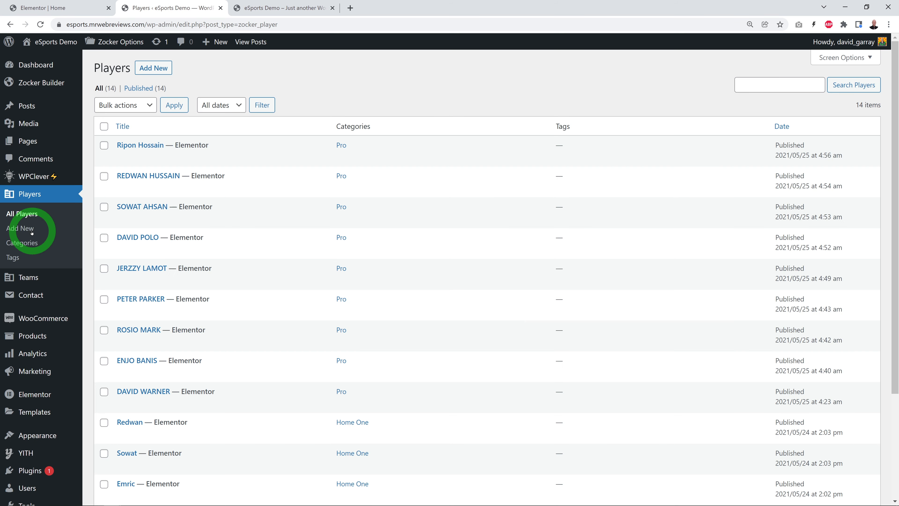
scroll(286, 437, down, 4)
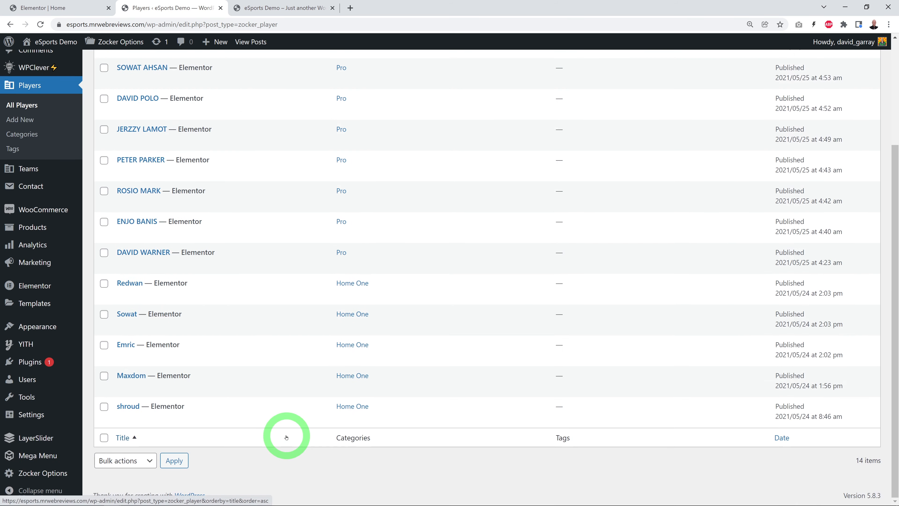
click(65, 9)
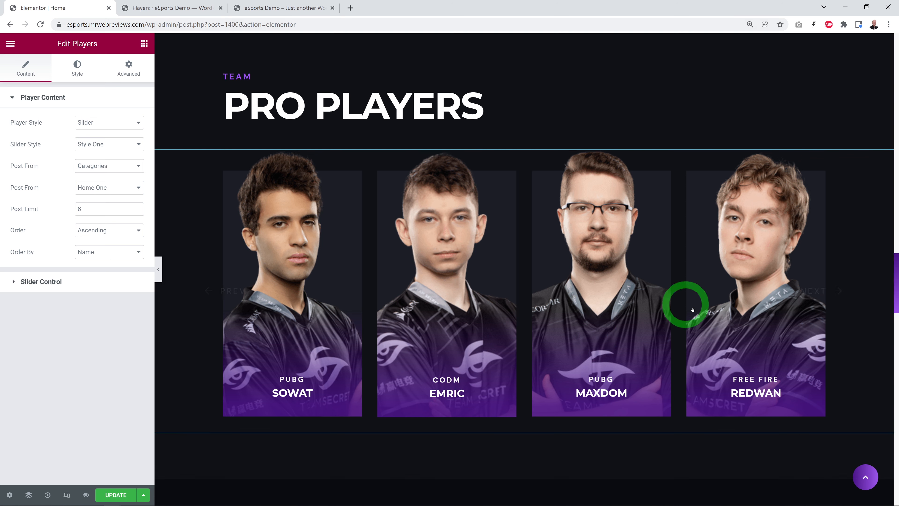
click(145, 5)
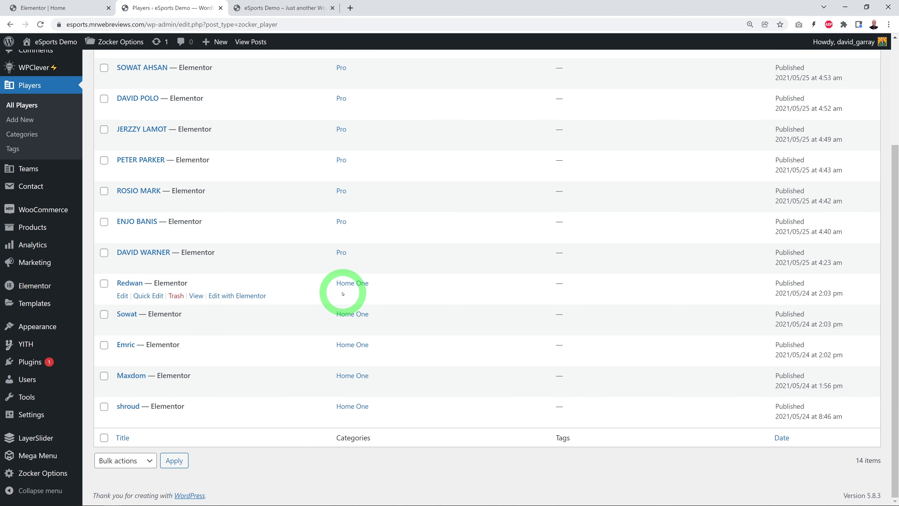
click(74, 7)
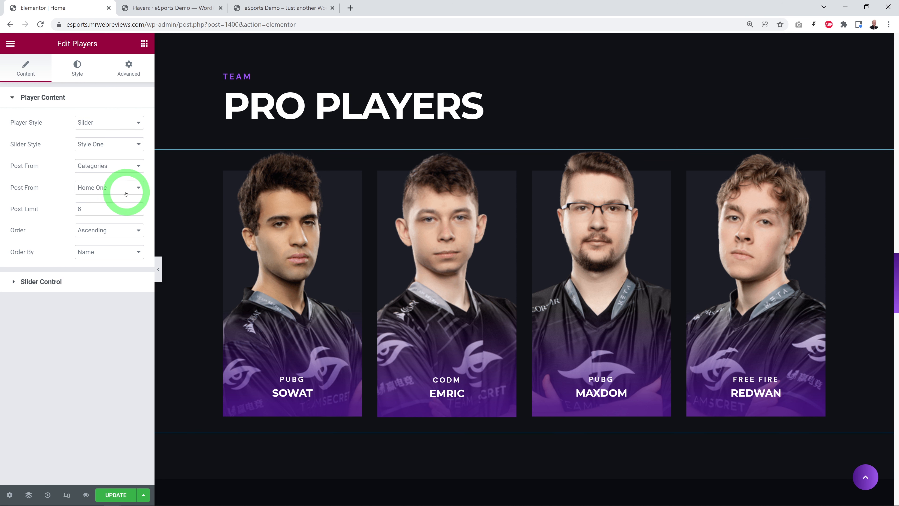
click(169, 8)
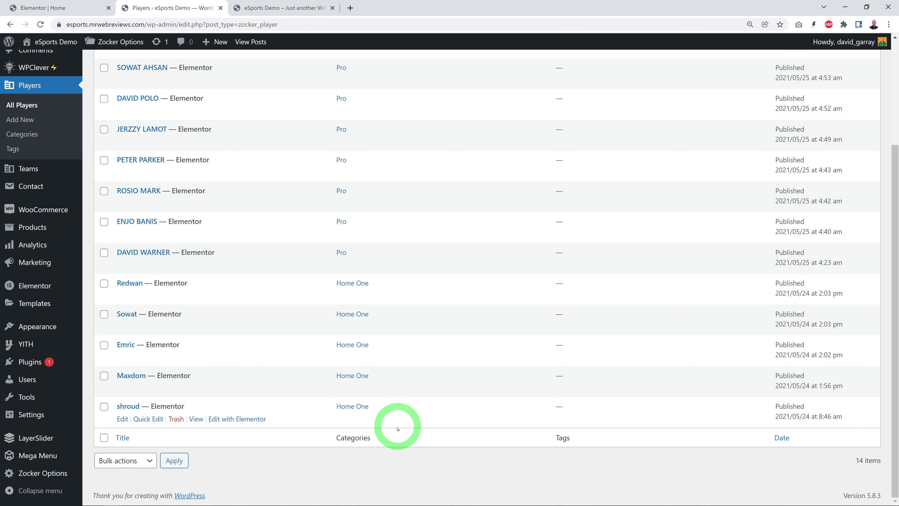
Step: Review the categories in the Players list, and switch the Players widget's category source to Pro in Elementor
scroll(482, 317, up, 3)
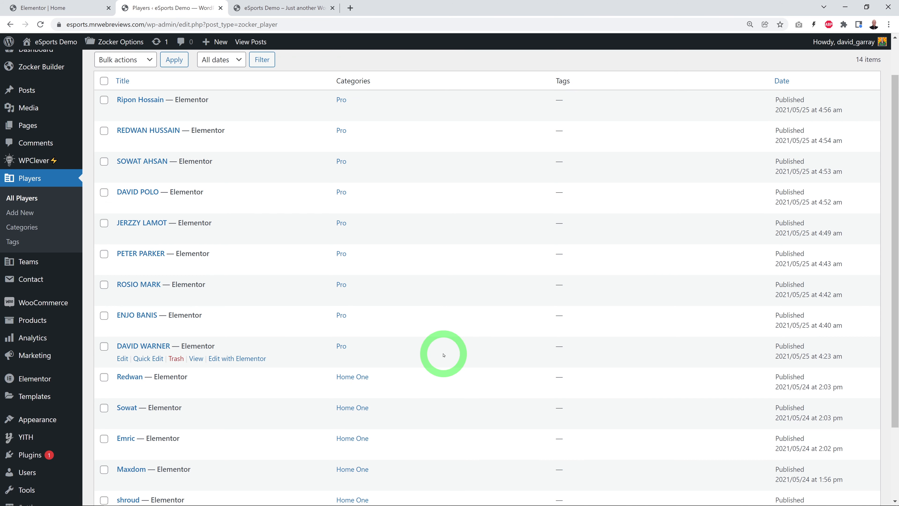
scroll(443, 356, down, 3)
scroll(444, 360, up, 1)
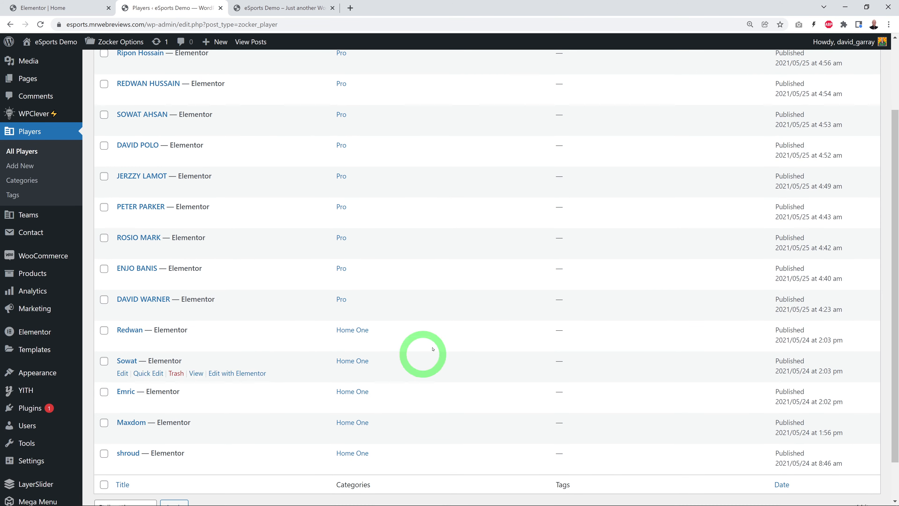
click(75, 13)
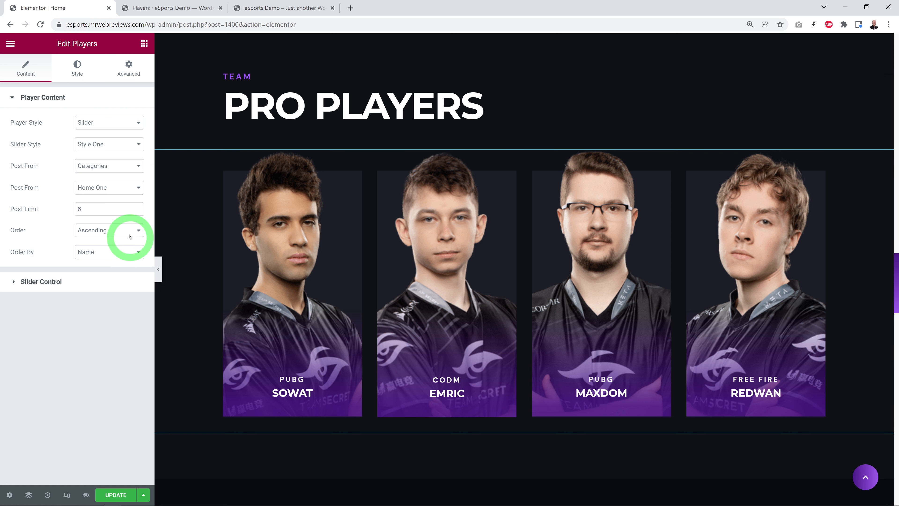
click(138, 167)
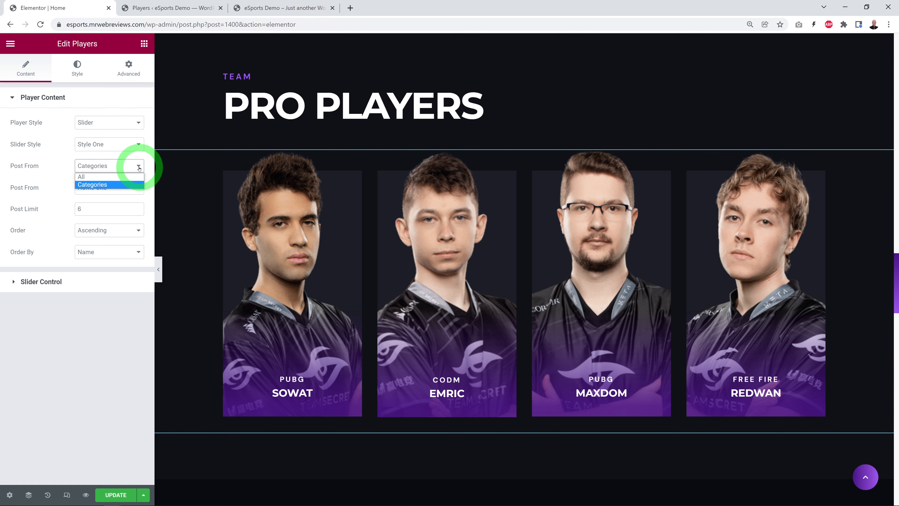
click(139, 188)
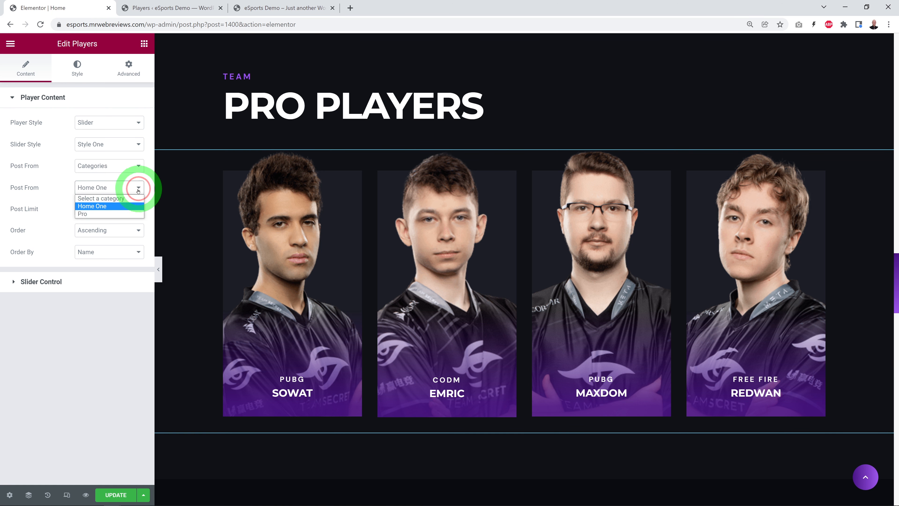
click(110, 214)
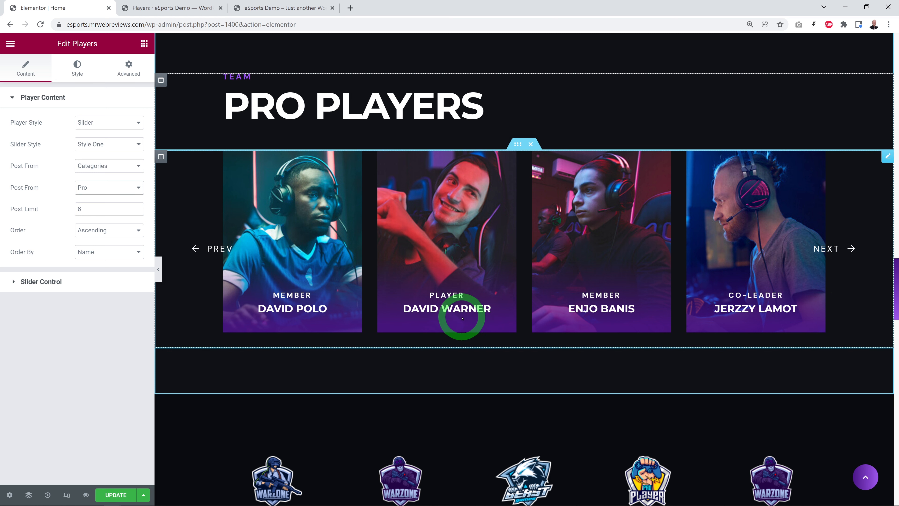
Step: Review the dashboard's Players list and the player Categories page, and return to the full Players list
click(171, 7)
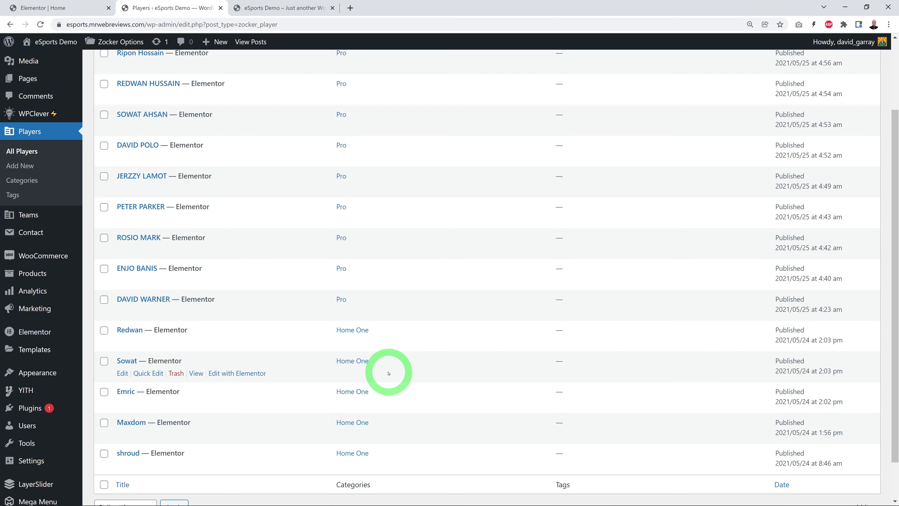
scroll(388, 373, up, 1)
scroll(388, 373, up, 1)
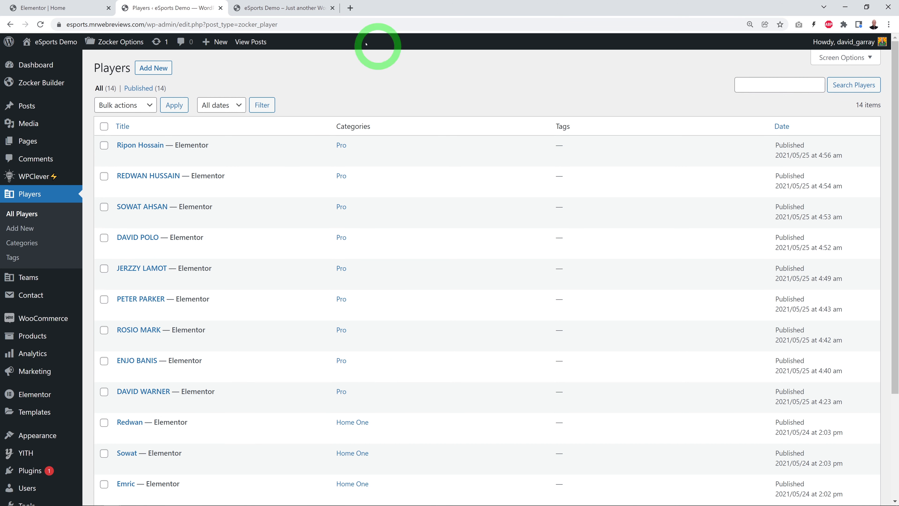
scroll(467, 325, down, 1)
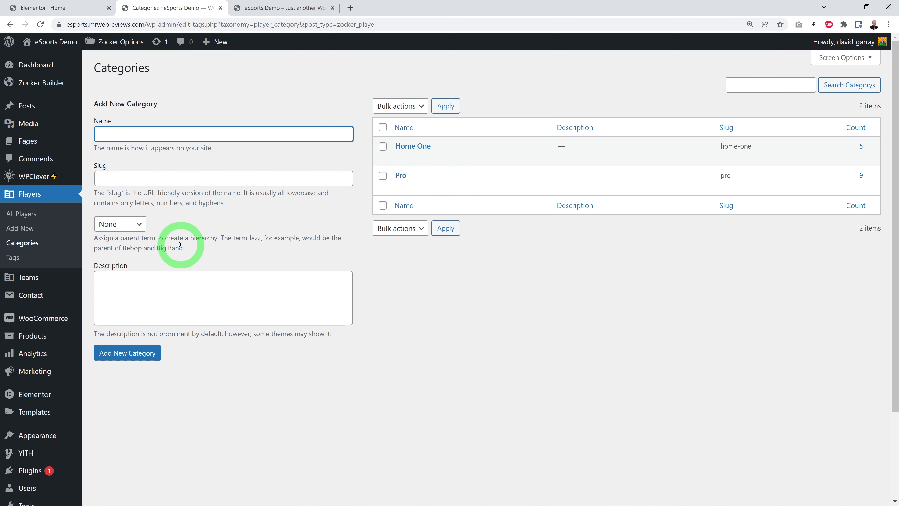
click(31, 214)
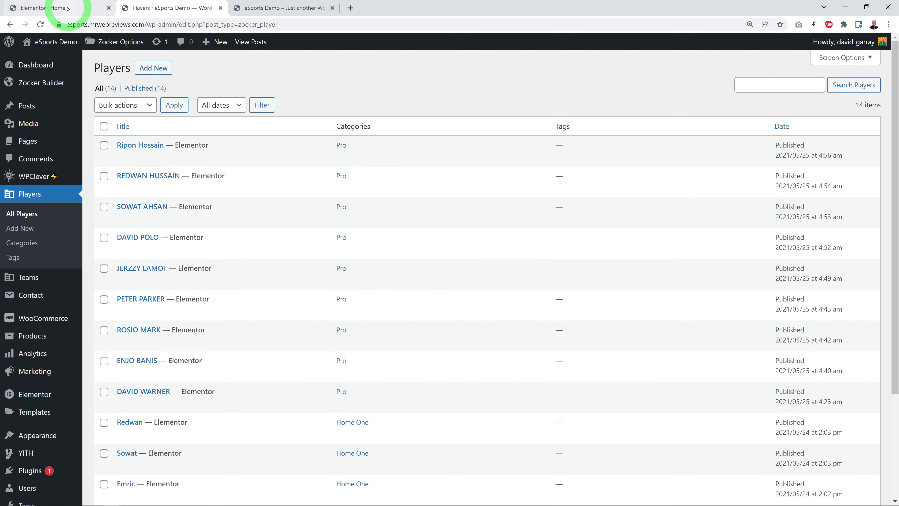
Step: Try 3 desktop items in the Players widget's slider settings and restore the number to 4
click(67, 11)
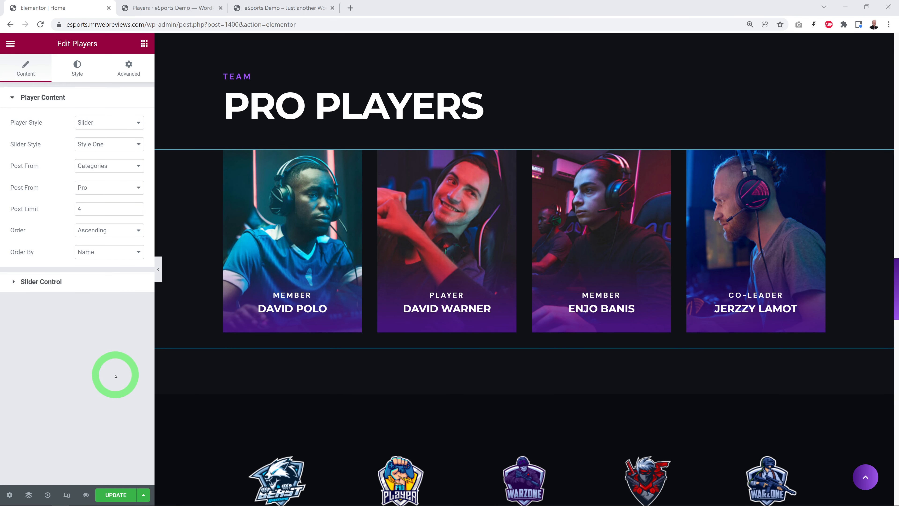
click(45, 284)
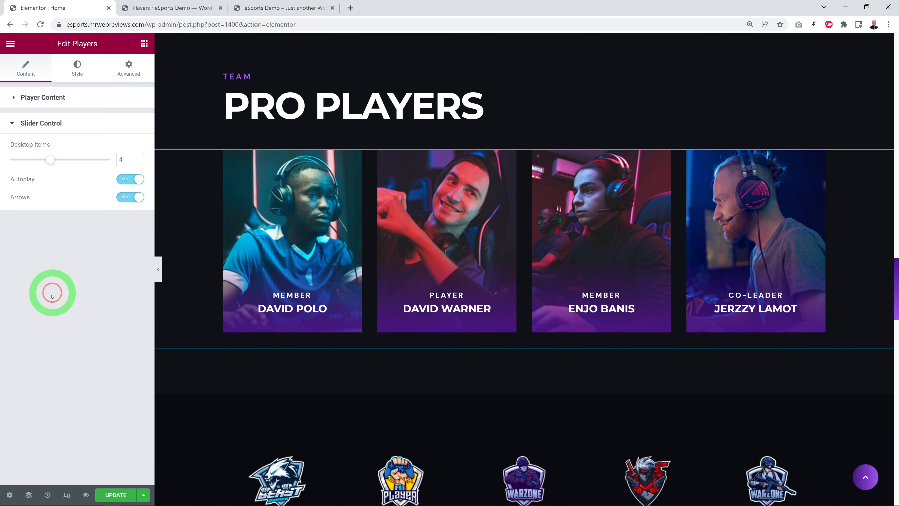
click(136, 163)
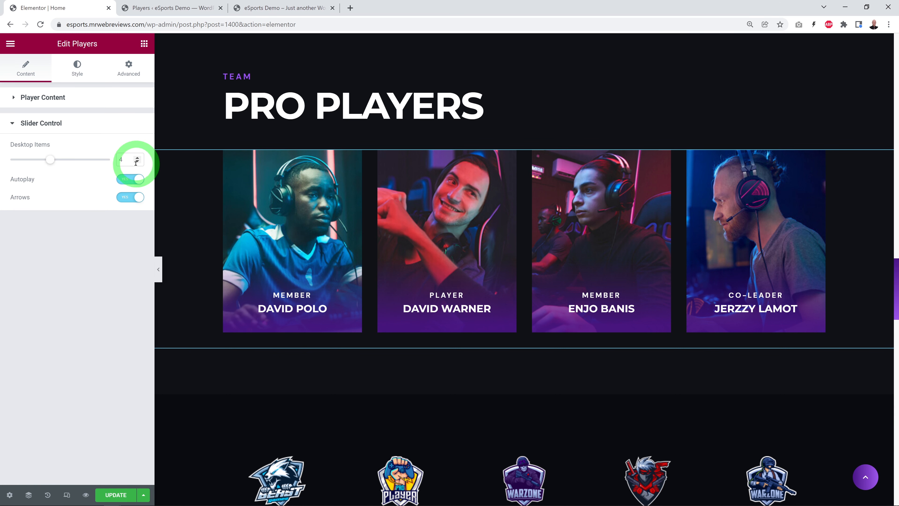
click(137, 162)
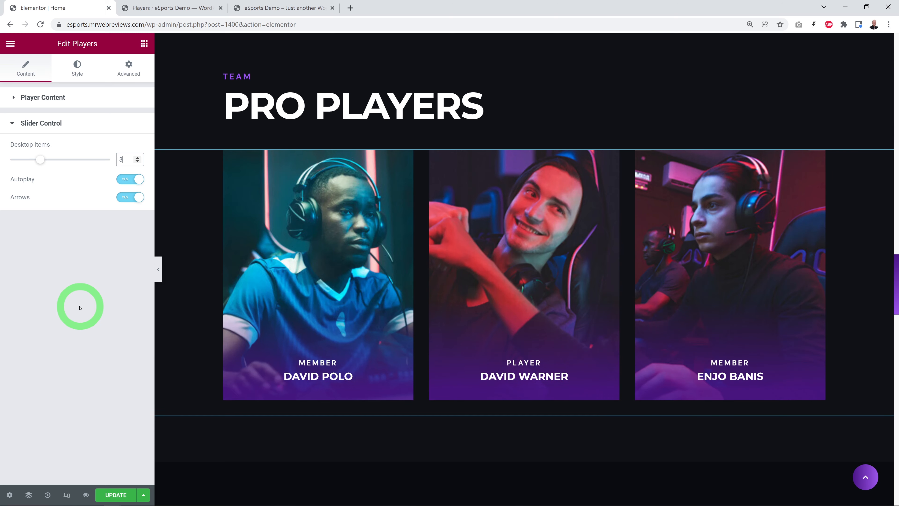
click(137, 157)
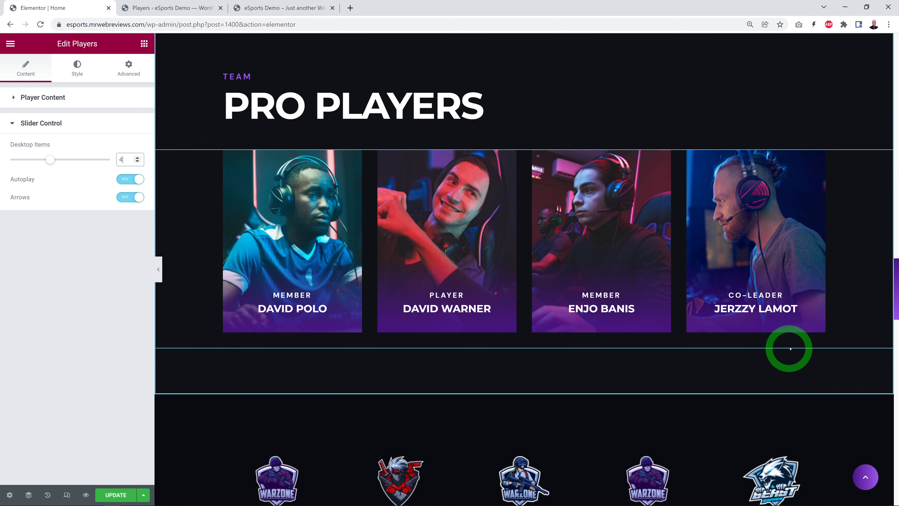
Step: Open the Client Logo widget below the Pro Players section, add a logo item and remove it again
scroll(843, 331, down, 5)
scroll(842, 335, down, 2)
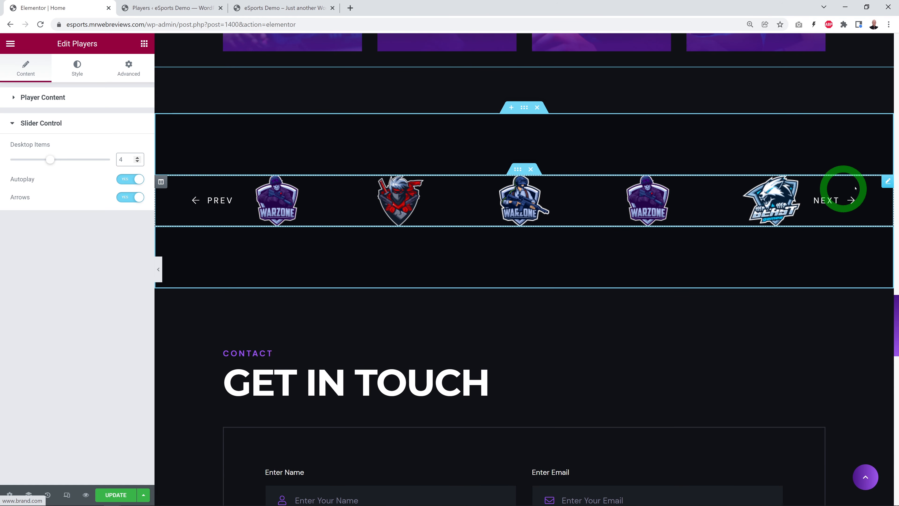
click(887, 182)
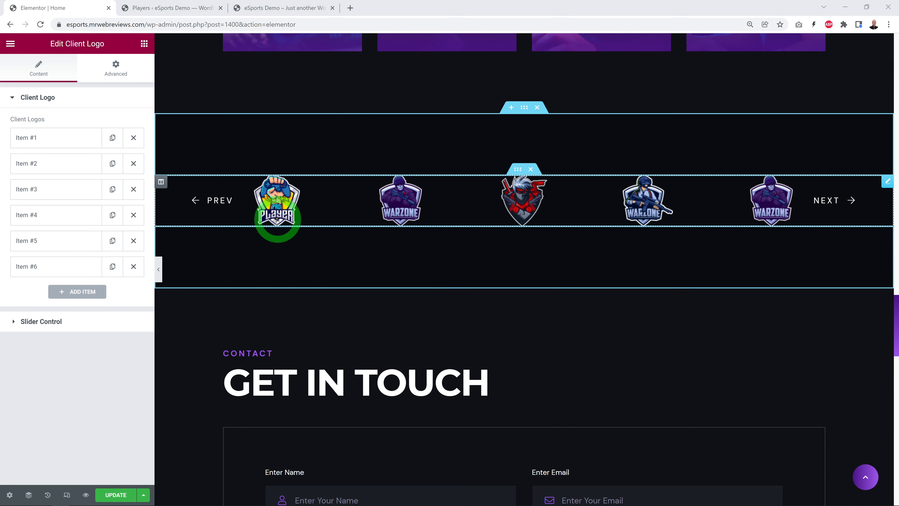
click(93, 291)
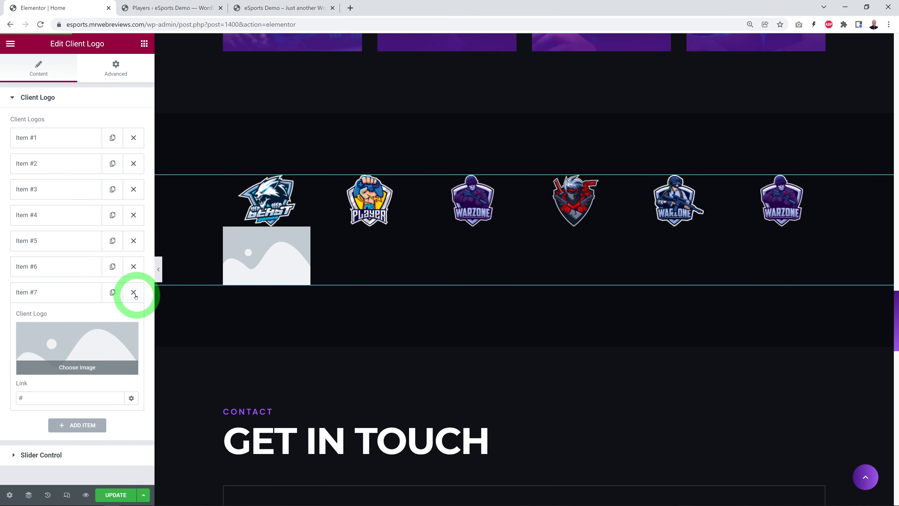
click(135, 293)
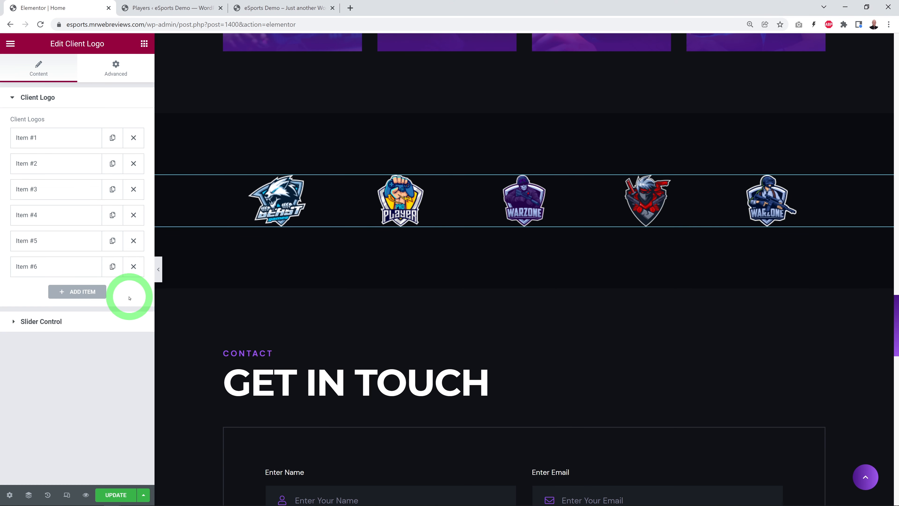
Step: Inspect the image and link of the first client logo item, and collapse the item
click(34, 139)
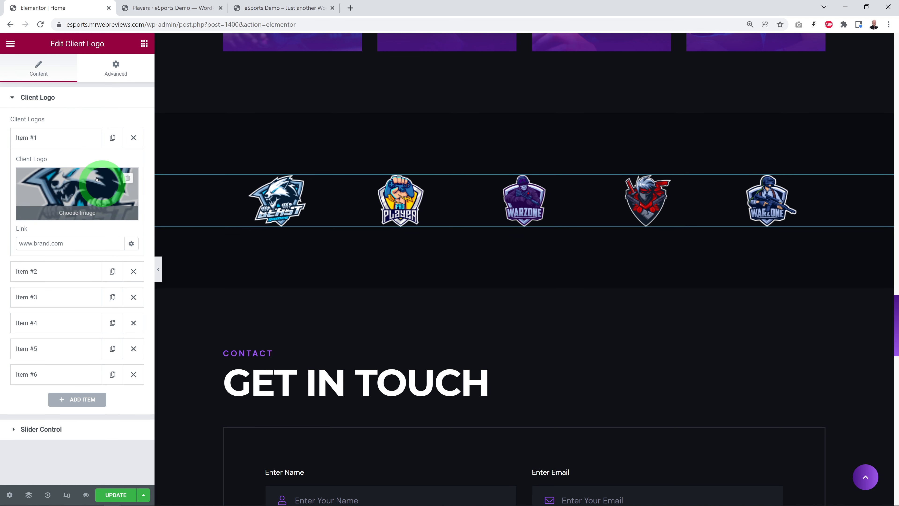
drag(19, 245, 70, 244)
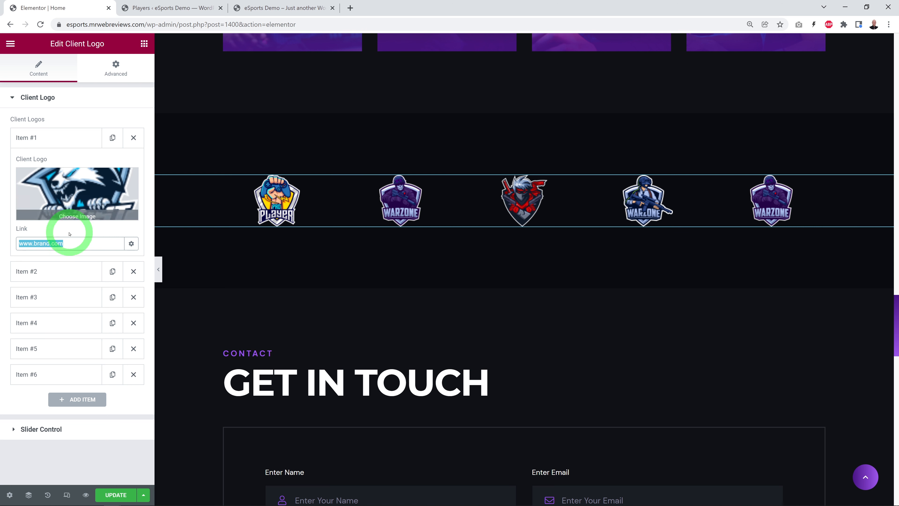
click(30, 138)
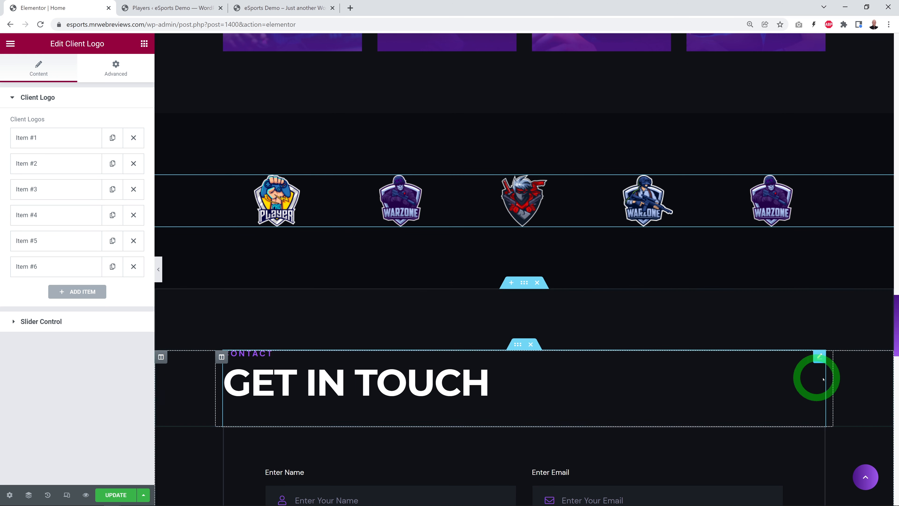
Step: Open the Shortcode widget of the Get in Touch section and examine its Contact Form 7 shortcode
scroll(851, 333, down, 1)
scroll(853, 333, down, 5)
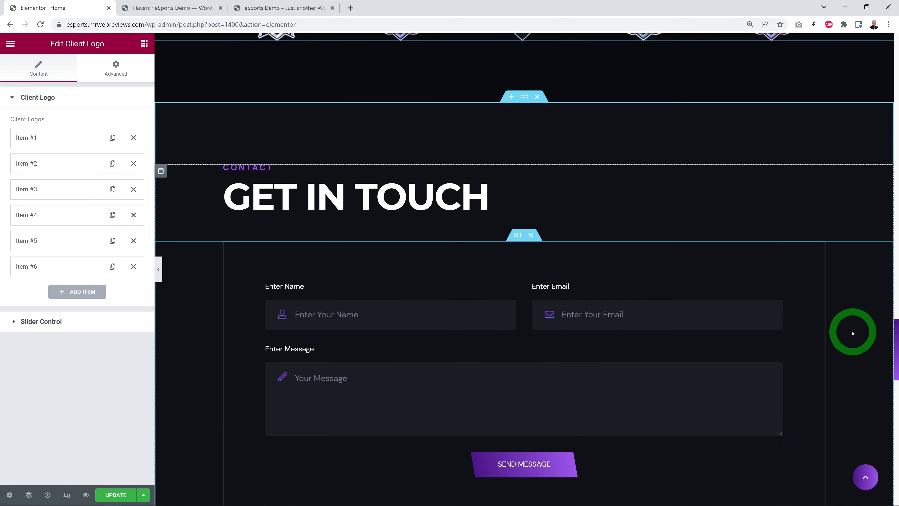
scroll(864, 335, down, 1)
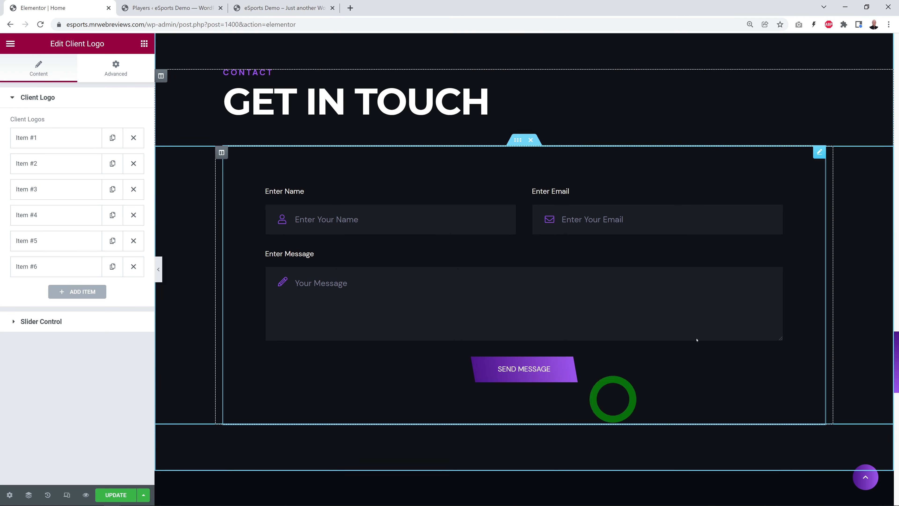
click(819, 155)
click(46, 172)
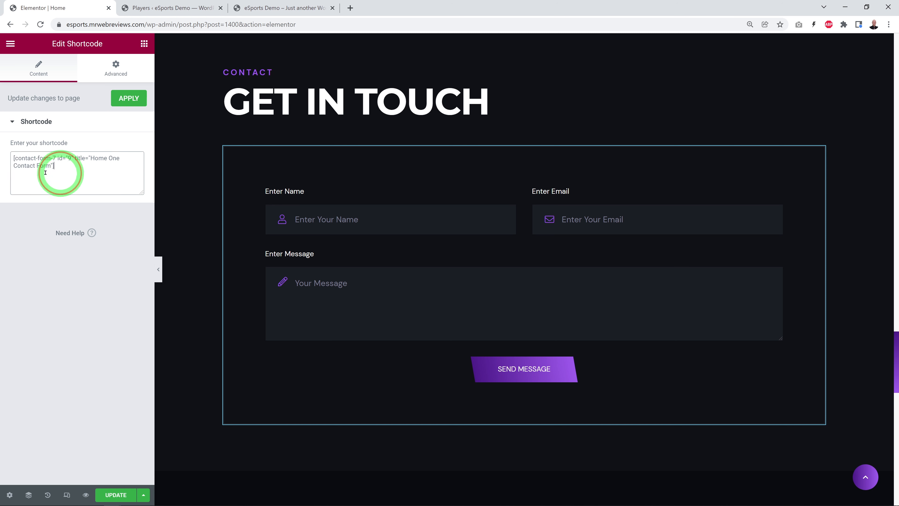
drag(46, 172, 11, 153)
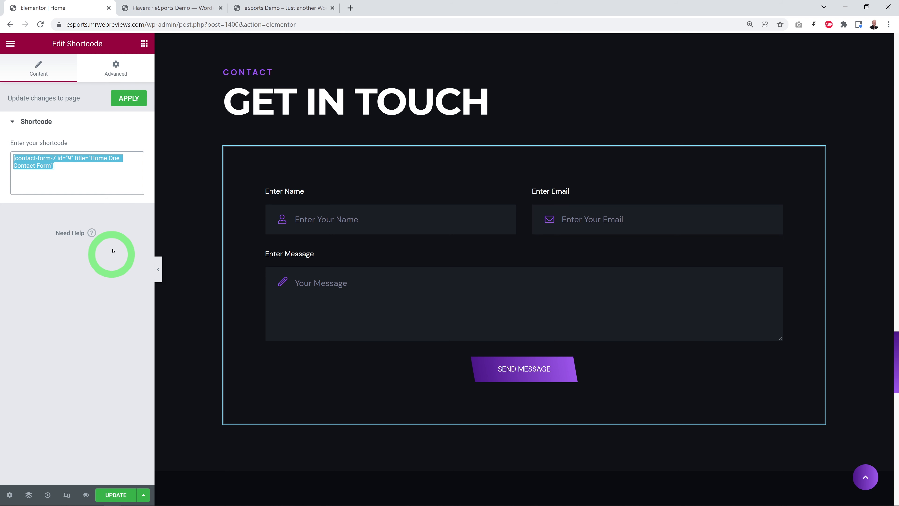
drag(19, 159, 49, 159)
click(55, 161)
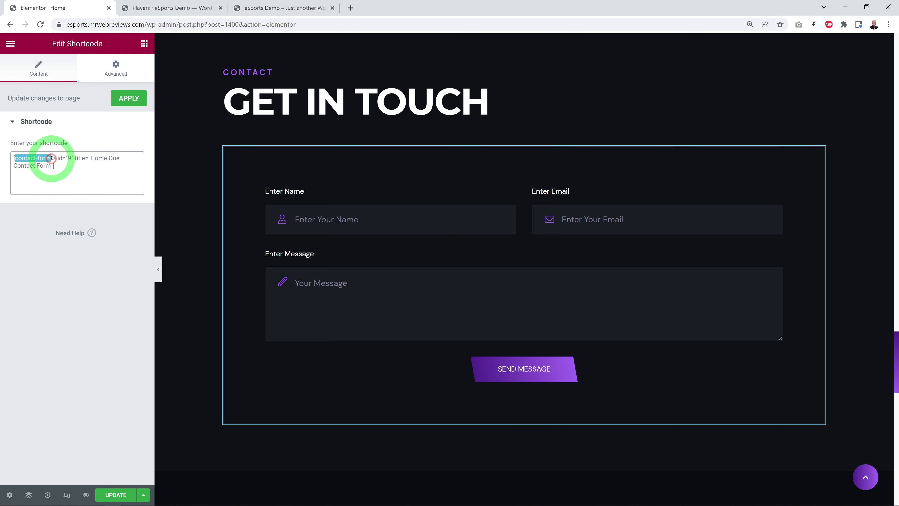
click(73, 164)
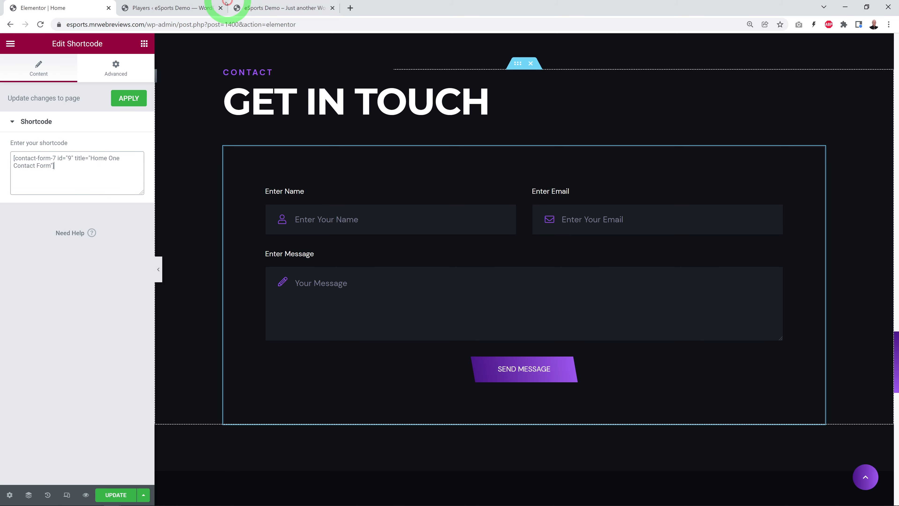
Step: Open the dashboard's Contact Forms list and dismiss the Elementor notice and the Contact Form 7 welcome panel
click(190, 8)
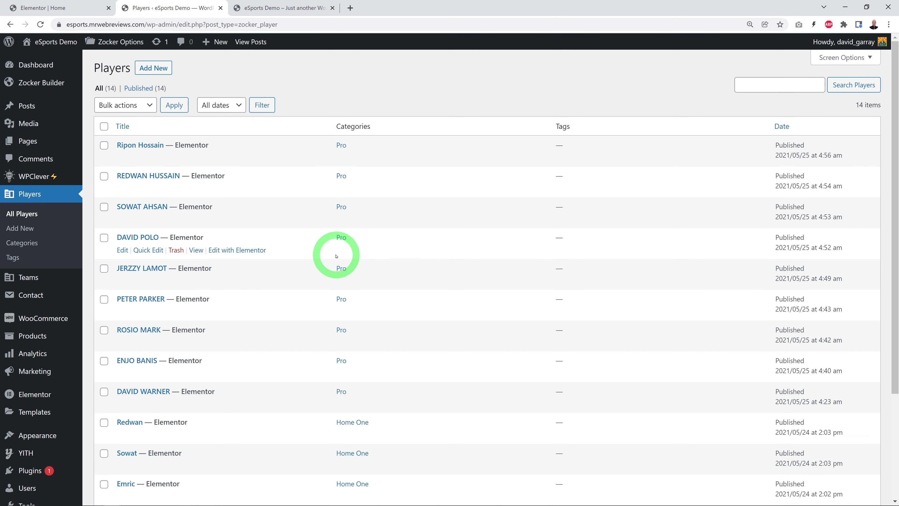
click(29, 301)
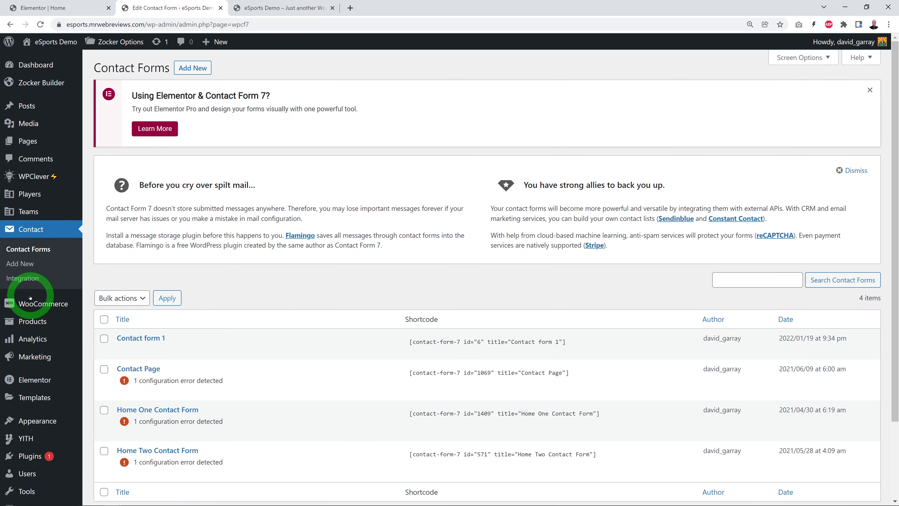
click(869, 89)
click(855, 97)
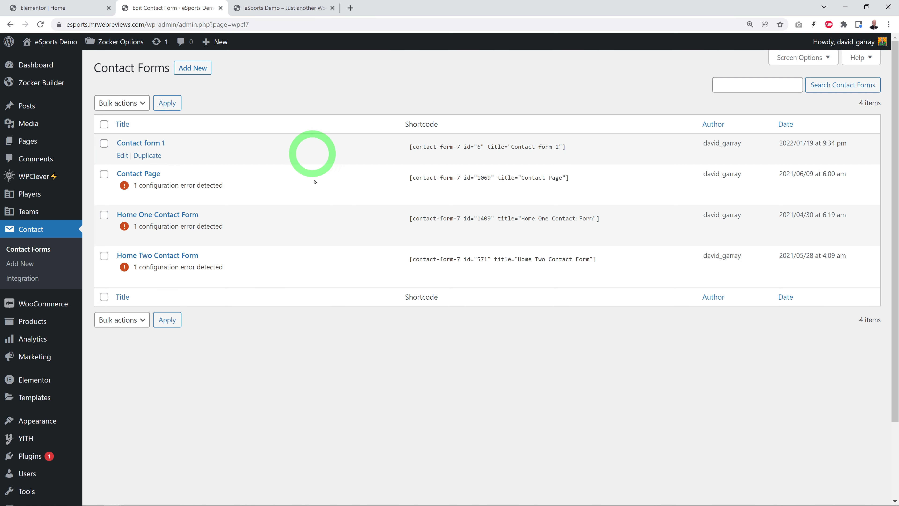
Step: Check the form title in the homepage's shortcode and open the matching Home One Contact Form in its editor
click(79, 9)
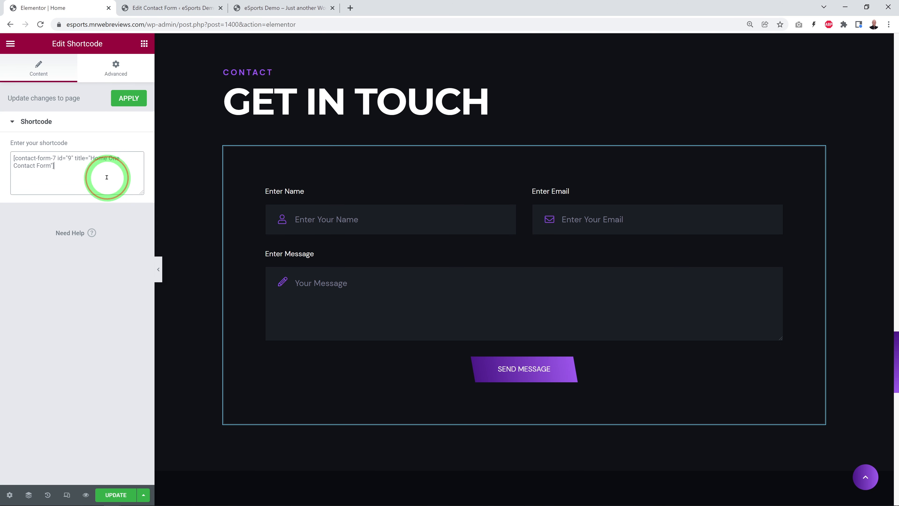
drag(91, 158, 52, 166)
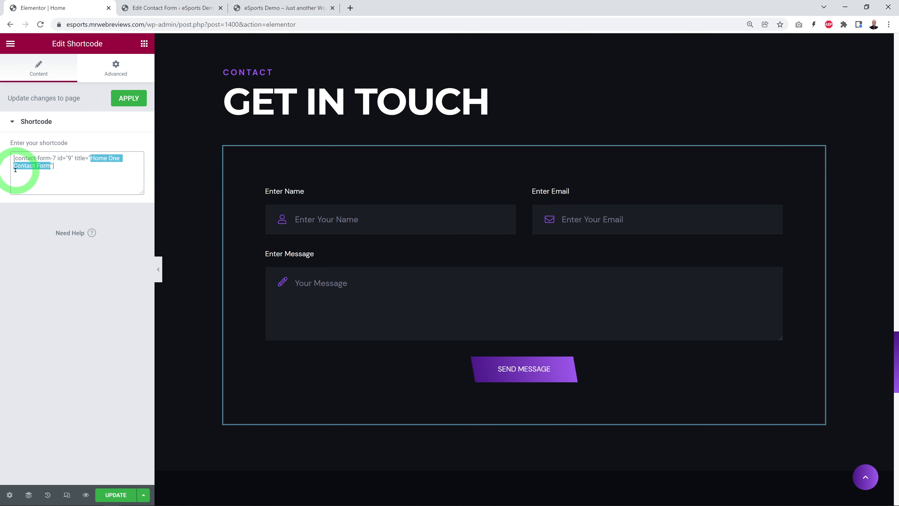
click(162, 9)
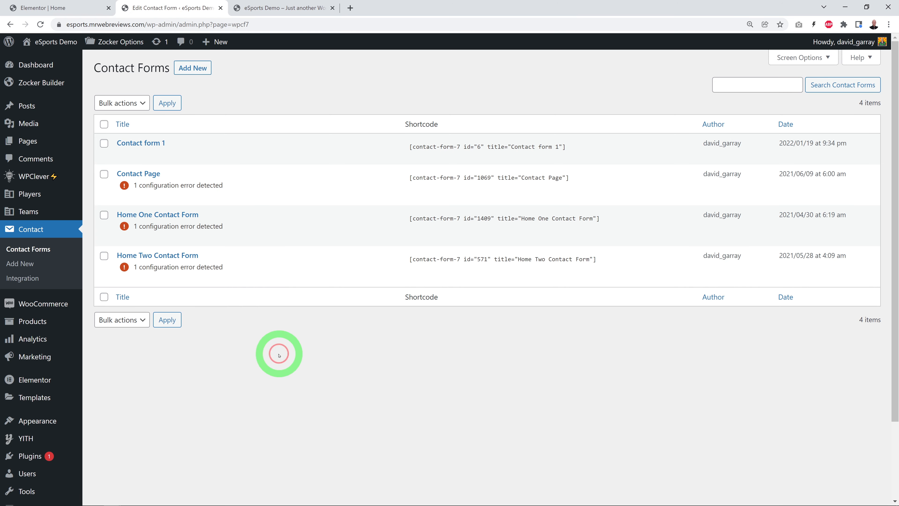
click(150, 215)
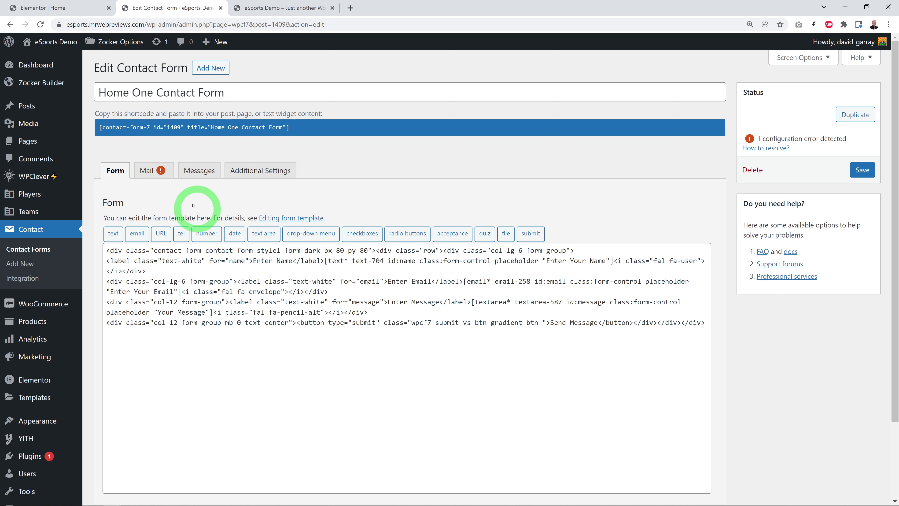
Step: Compare the mail-tags offered in the contact form's mail template with the name and email field tags in the form template
click(152, 172)
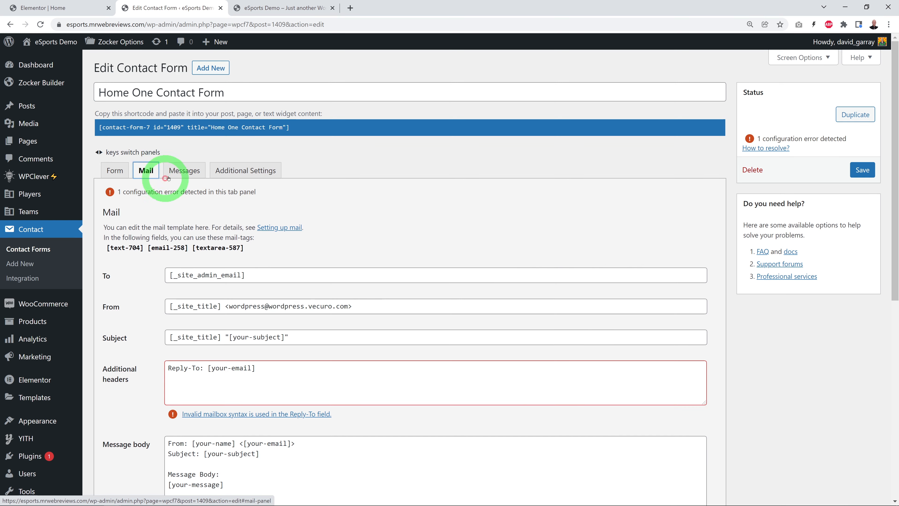
scroll(499, 262, down, 2)
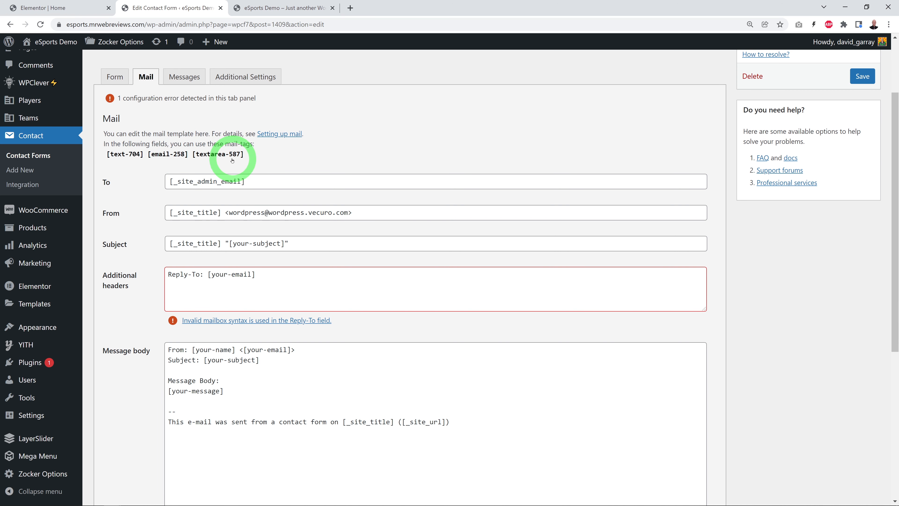
click(116, 78)
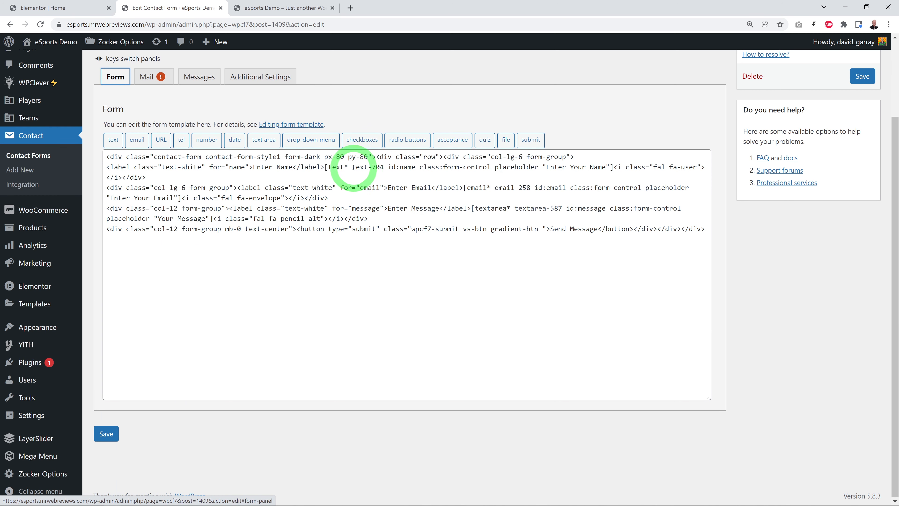
drag(353, 167, 381, 167)
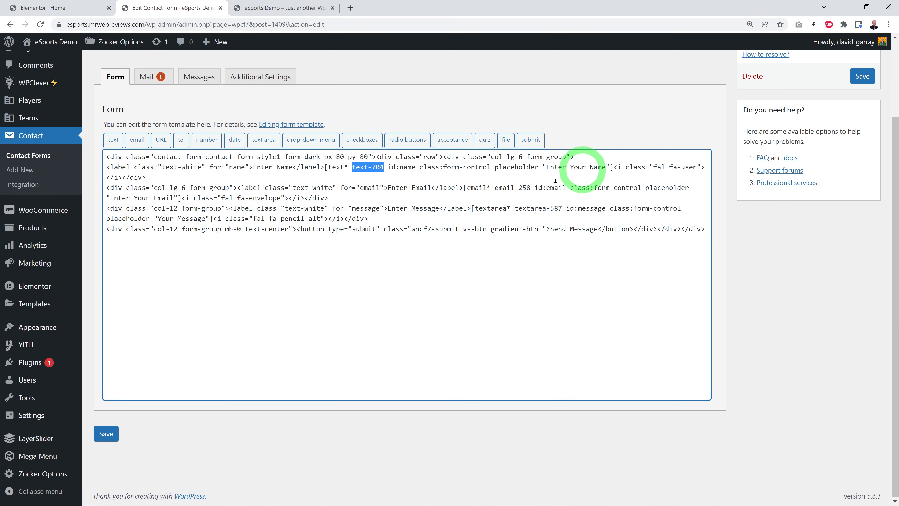
drag(504, 186, 531, 188)
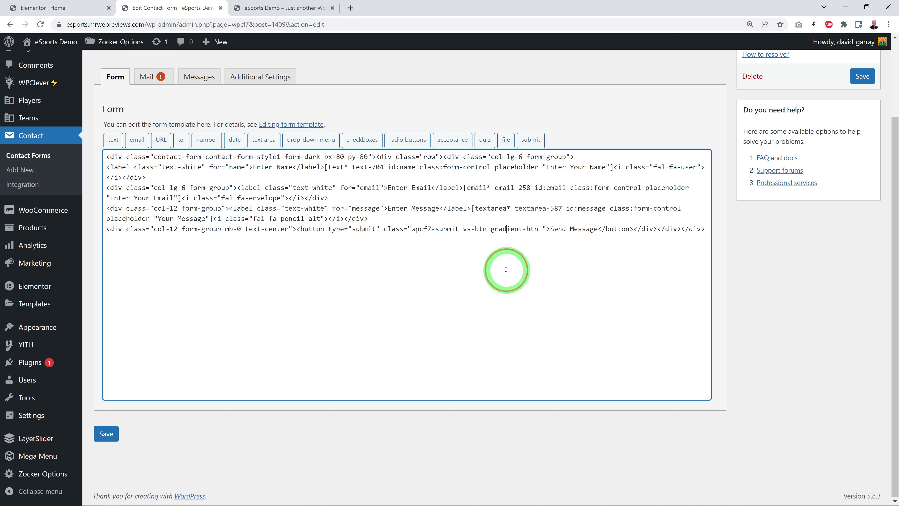
Step: Replace the Reply-To tag in the mail template's additional headers with [email-258]
click(146, 76)
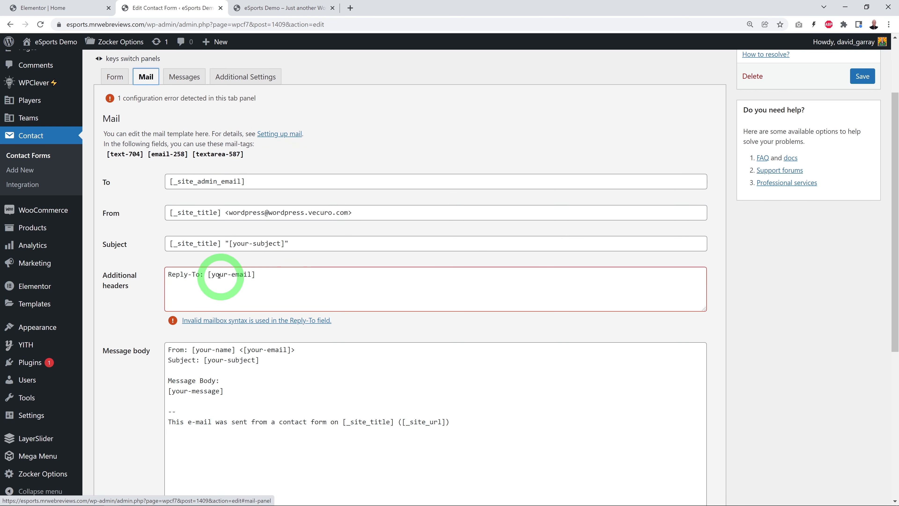
drag(208, 276, 272, 277)
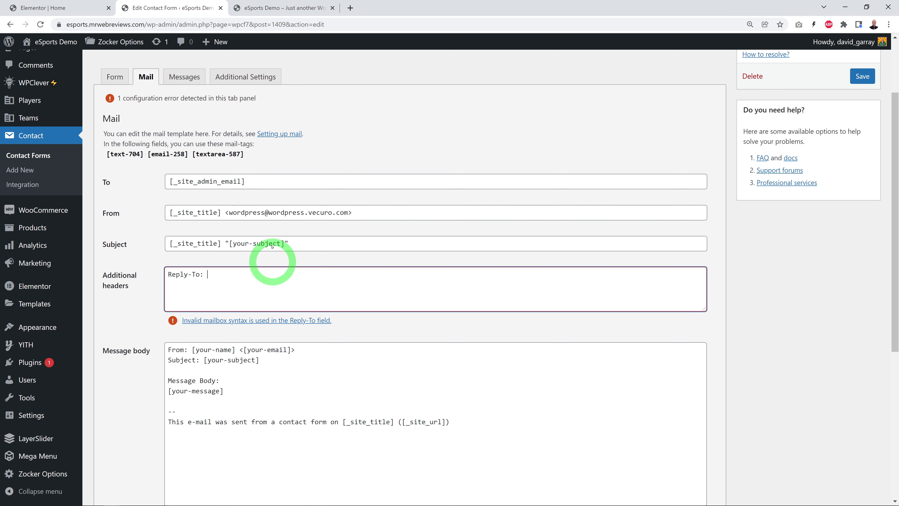
drag(148, 155, 297, 311)
click(140, 331)
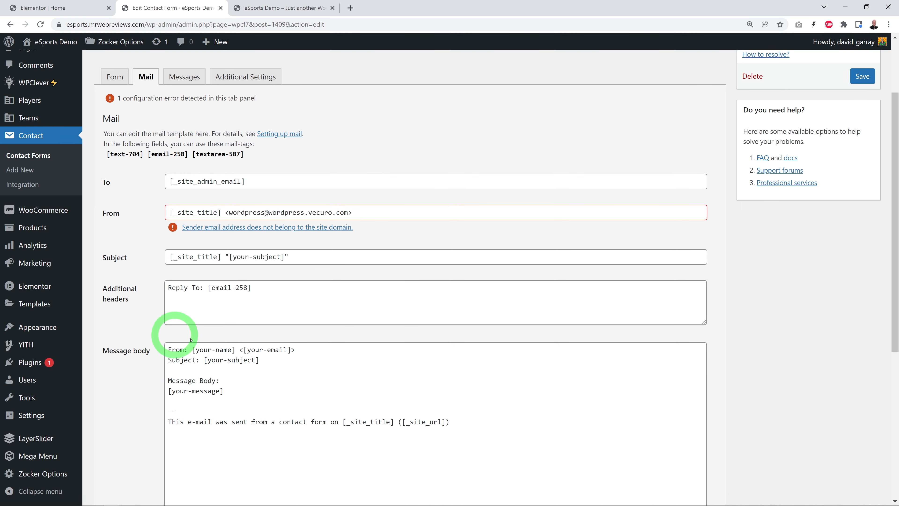
Step: Replace the domain in the mail template's From address with the site's own domain, esports.mrwebreviews.com
drag(268, 213, 344, 211)
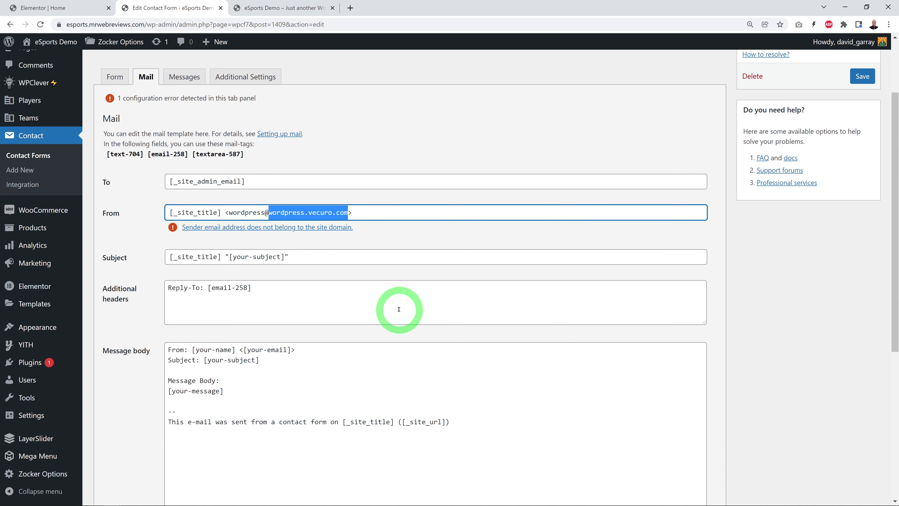
click(128, 28)
click(126, 25)
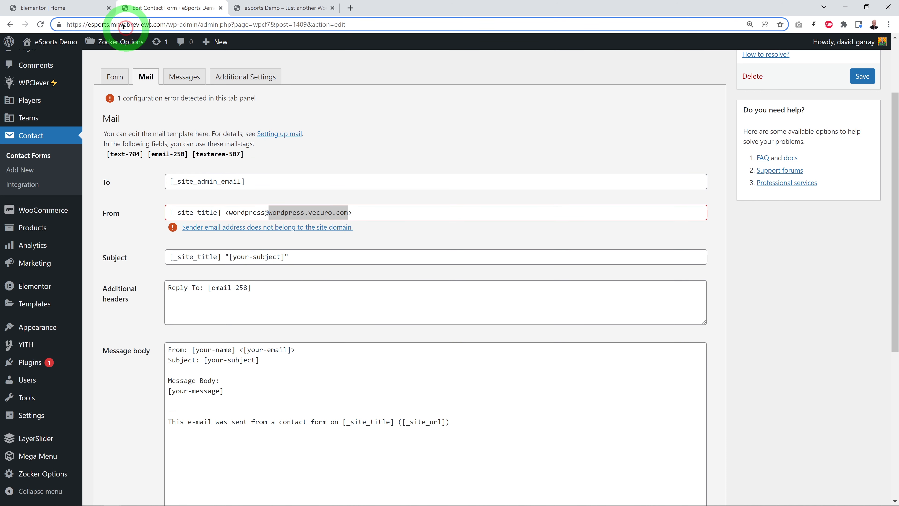
drag(87, 25, 145, 24)
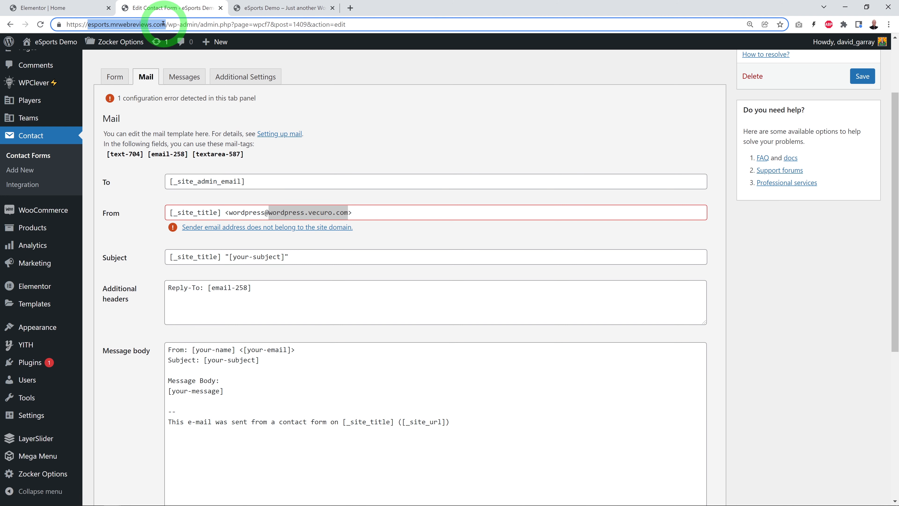
click(292, 207)
drag(270, 212, 334, 212)
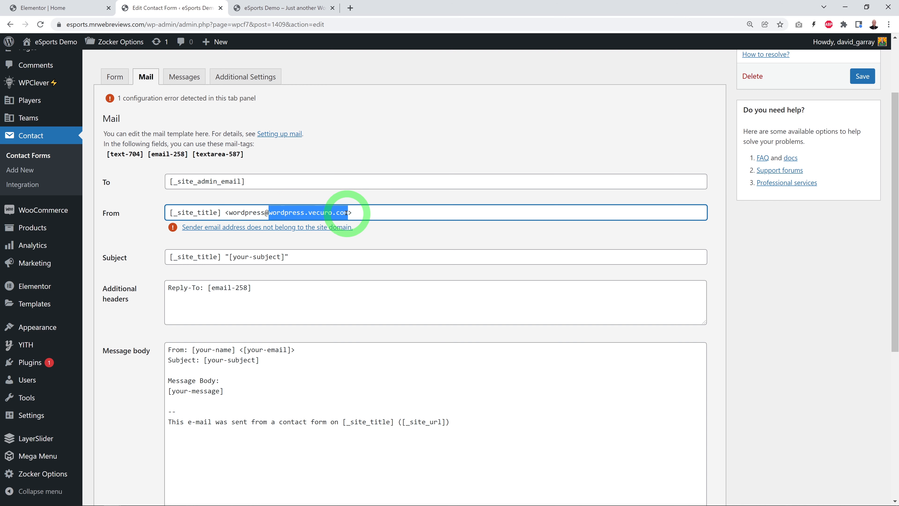
text(esports.mrwebreviews.com)
click(395, 385)
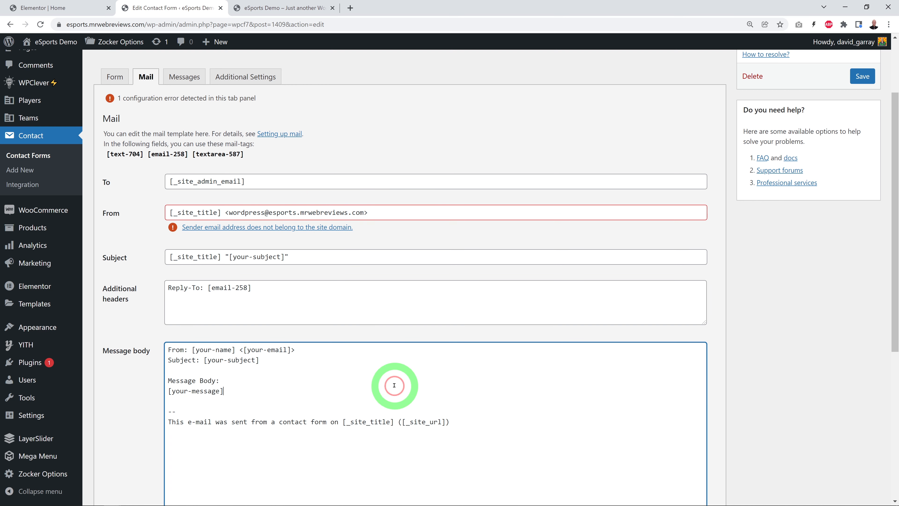
click(138, 376)
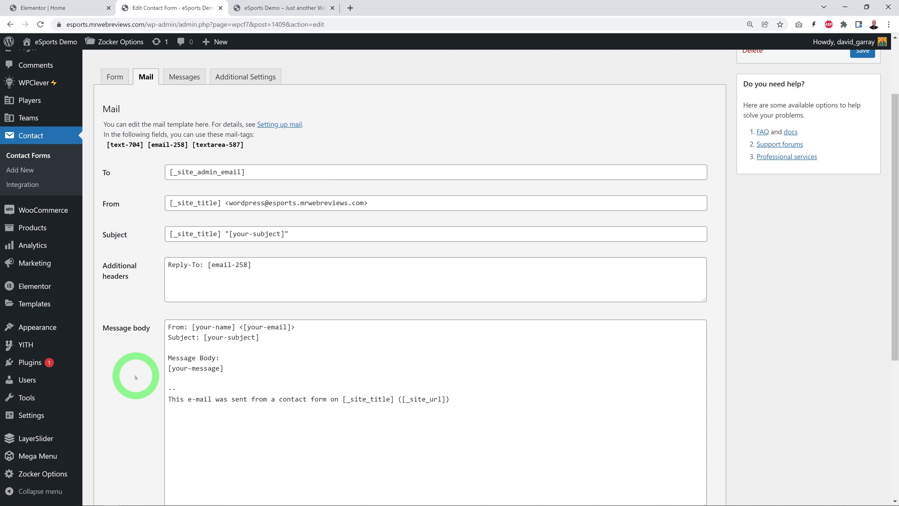
Step: Add the [text-704] and [textarea-587] mail-tags on separate lines below [your-message] in the message body, and save the contact form
click(125, 145)
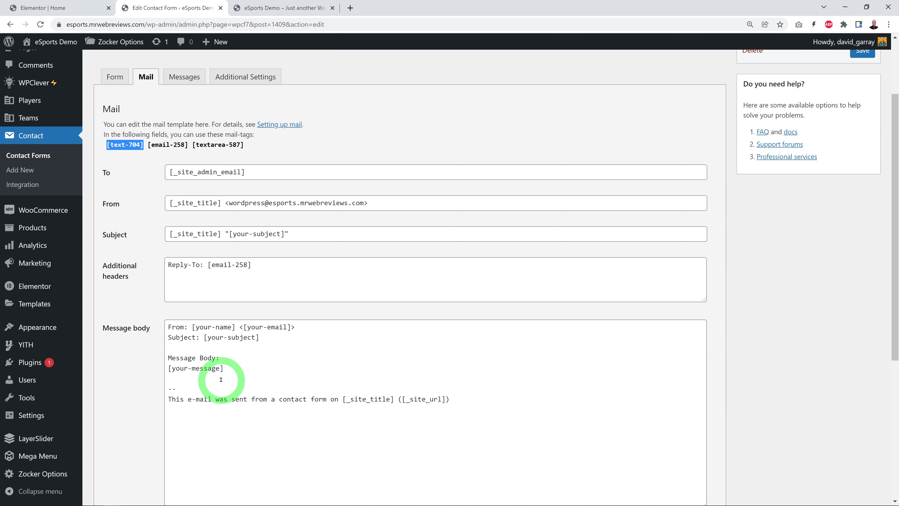
click(262, 390)
key(Return)
key(Return)
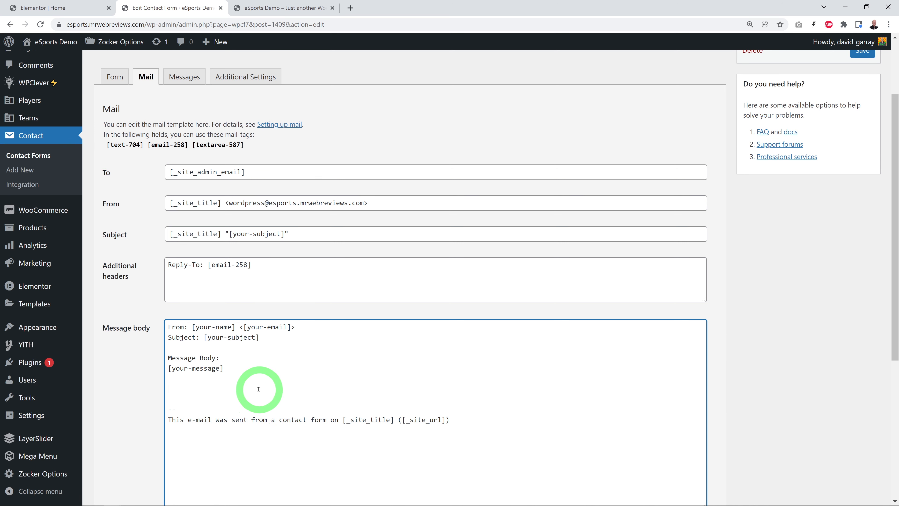
key(Return)
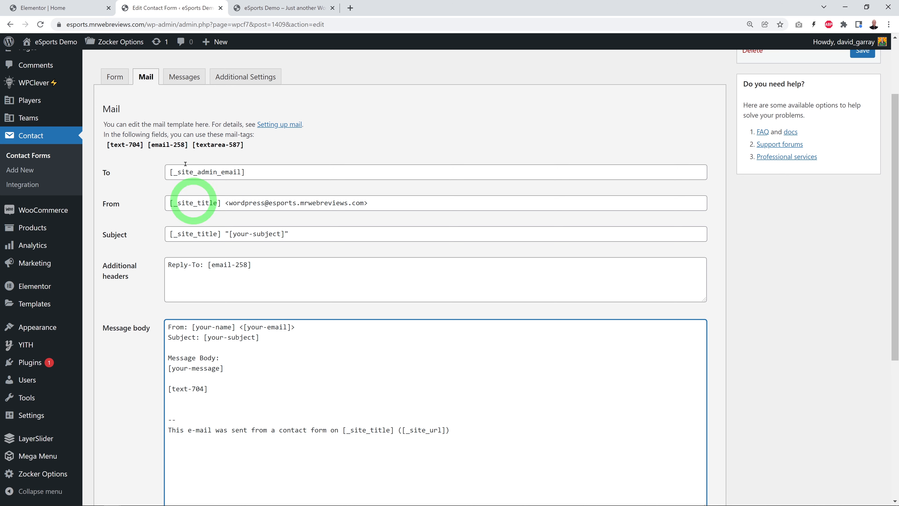
click(193, 147)
key(ctrl+c)
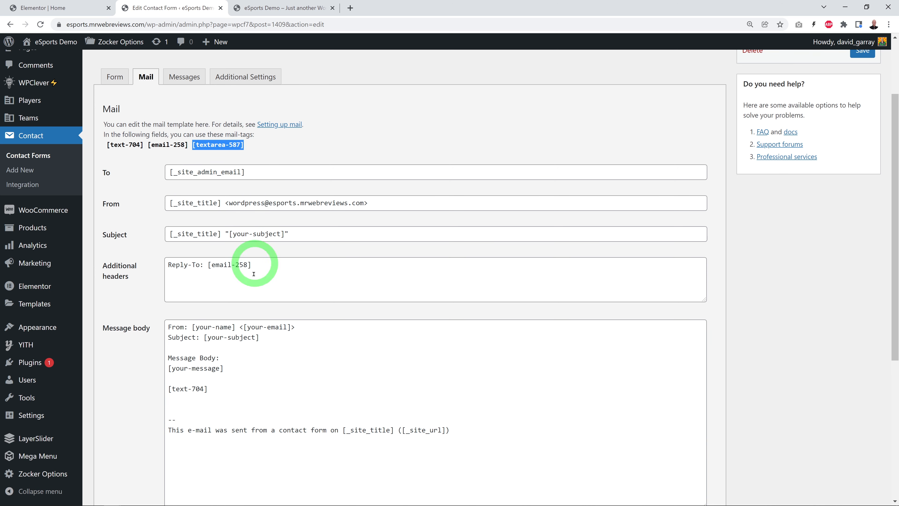
click(346, 406)
key(ctrl+v)
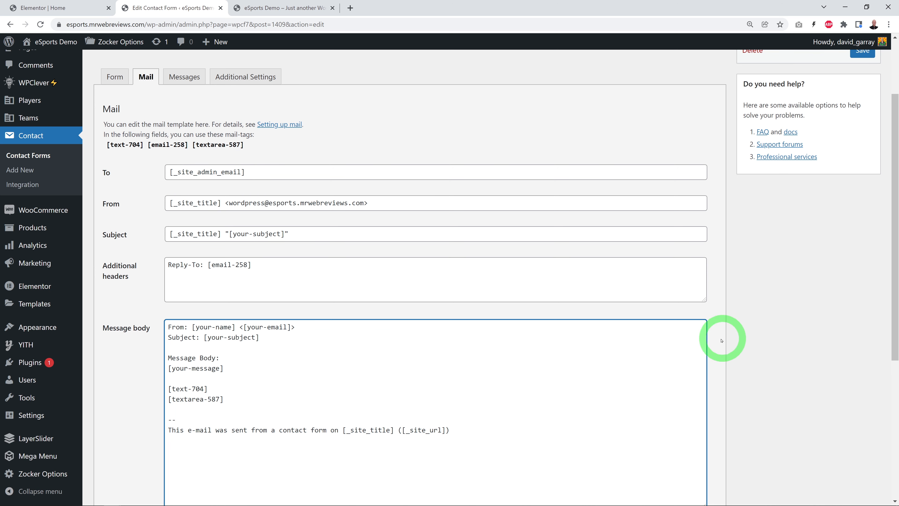
scroll(736, 394, up, 3)
click(863, 144)
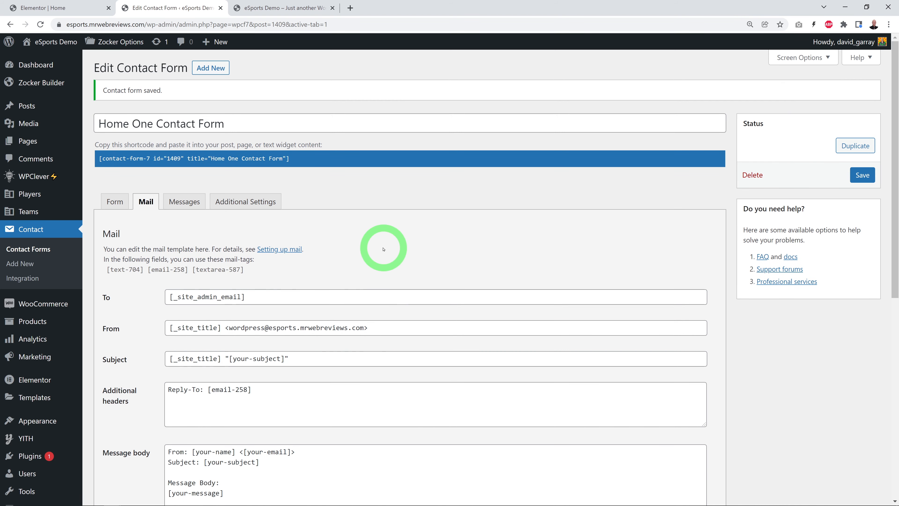
Step: Reload the live homepage and submit the Get in Touch form with a sample name, e-mail address and the message "This is test"
click(261, 4)
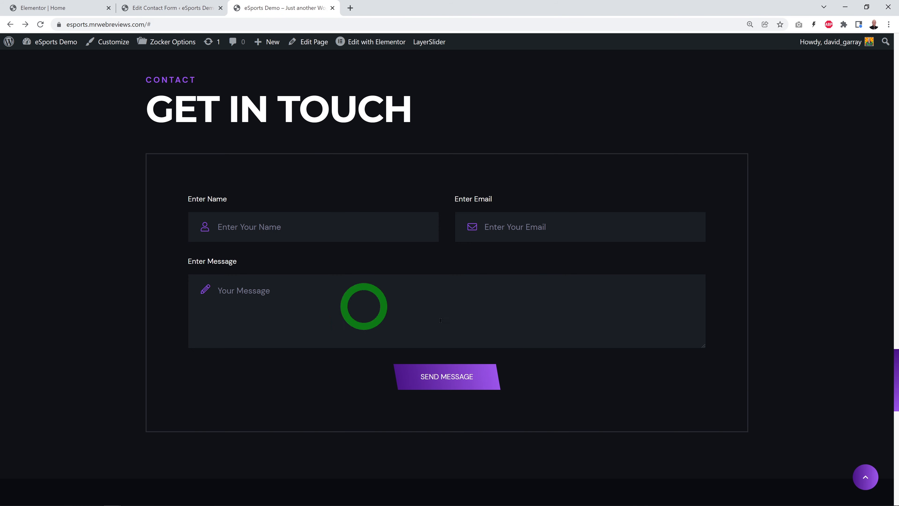
click(40, 24)
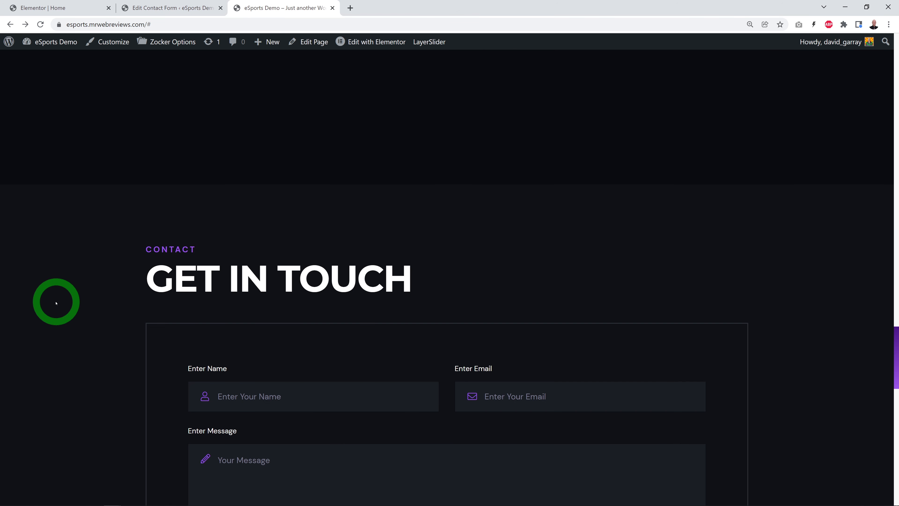
scroll(80, 301, down, 1)
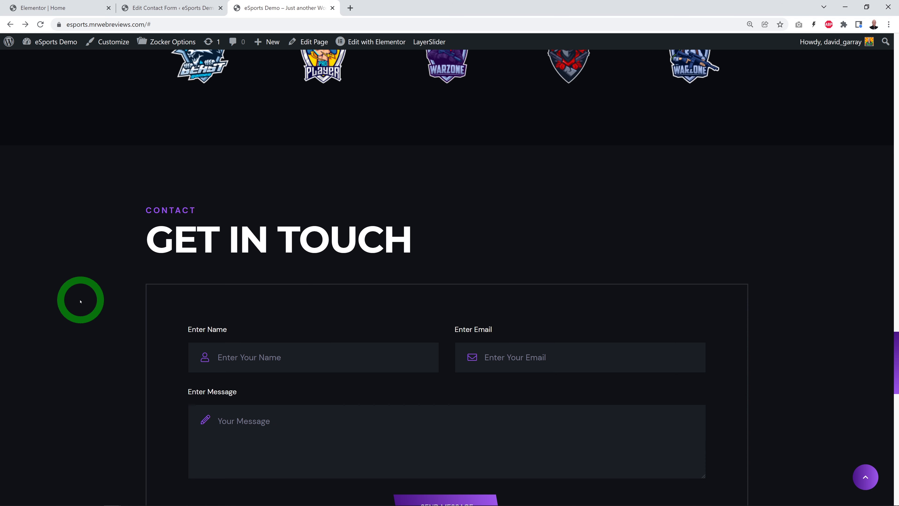
scroll(382, 287, down, 8)
scroll(372, 287, up, 5)
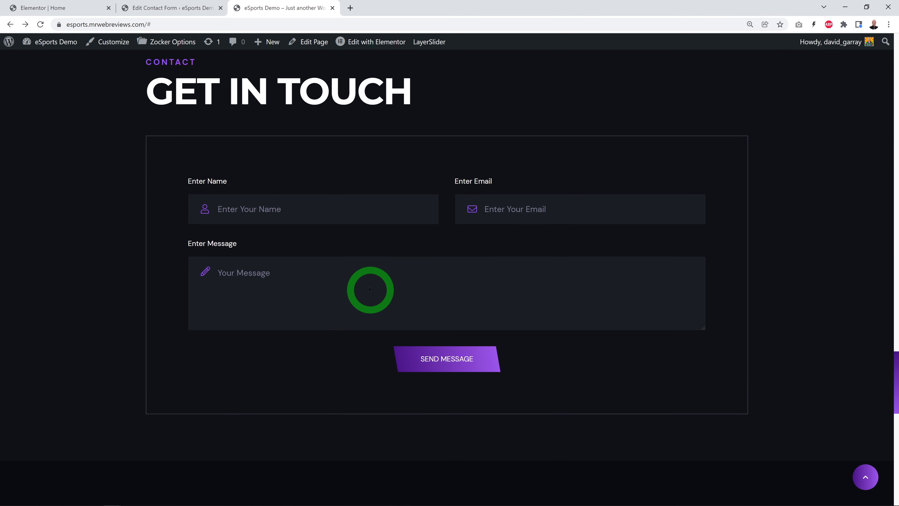
scroll(370, 290, up, 1)
click(294, 261)
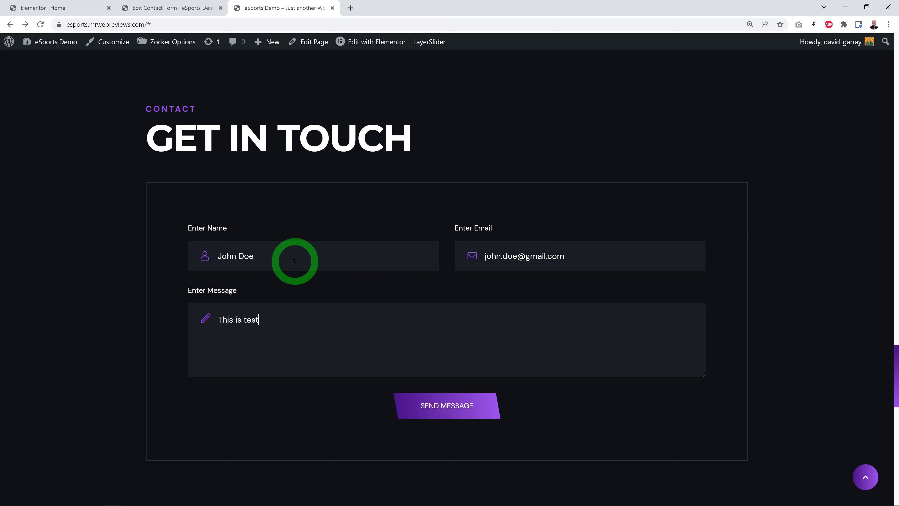
click(446, 407)
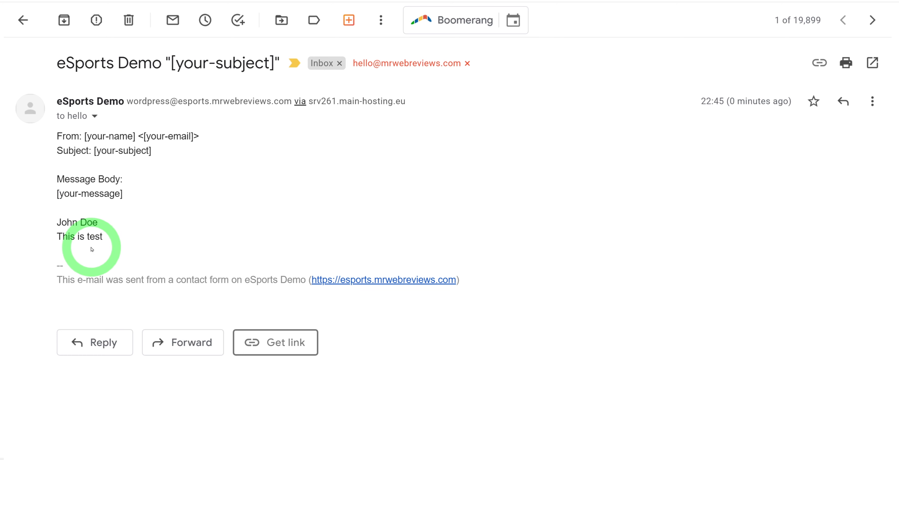
Step: Examine the sender and reply-to details of the contact form e-mail received in Gmail, and close the details
click(95, 117)
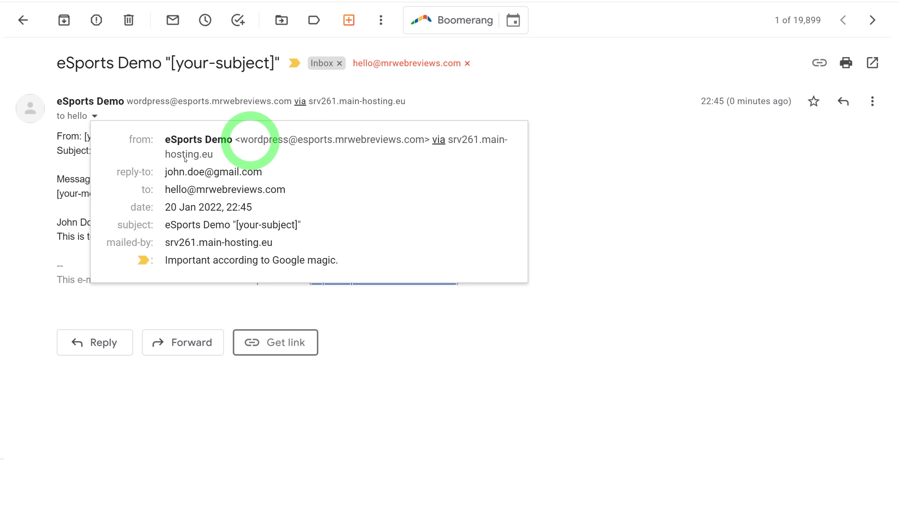
click(580, 246)
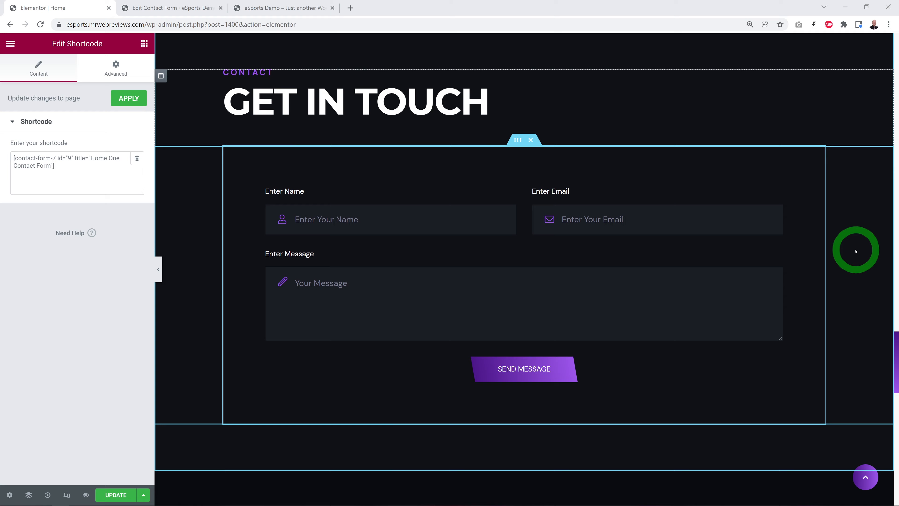
Step: Return to the Elementor homepage and open the Product Slider widget of the New Merch section
scroll(856, 250, down, 8)
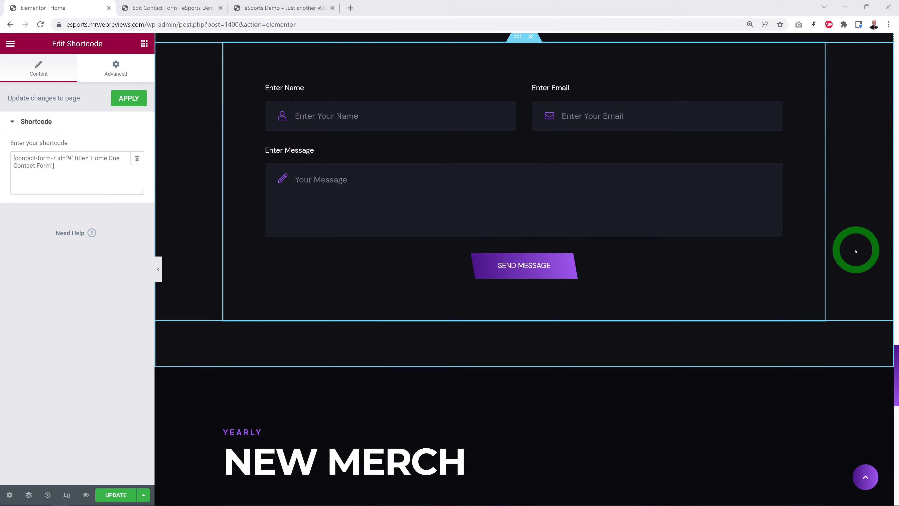
scroll(856, 250, down, 2)
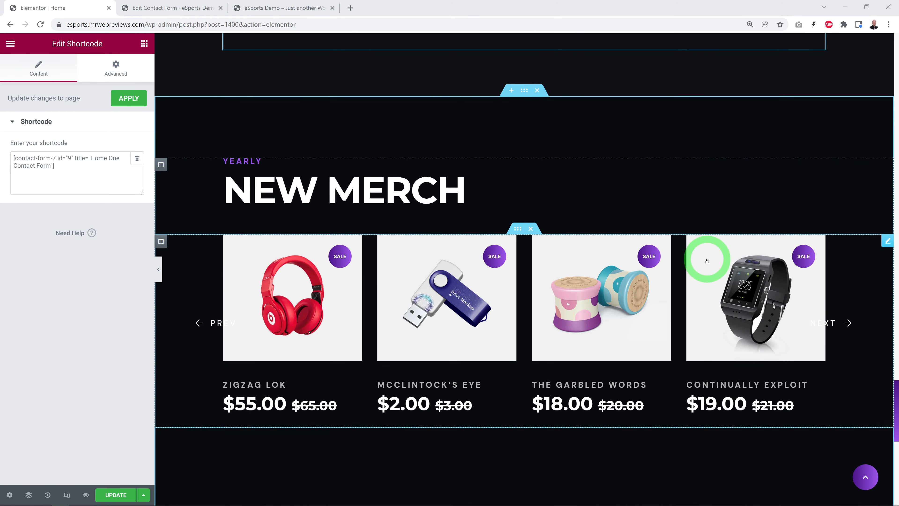
click(888, 242)
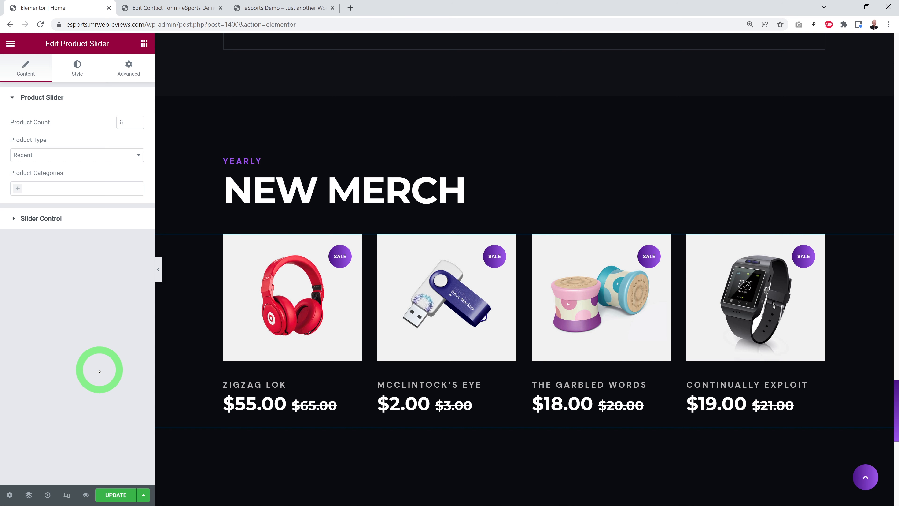
Step: Open the WooCommerce products list in the WordPress dashboard and dismiss the Elementor notice
click(161, 10)
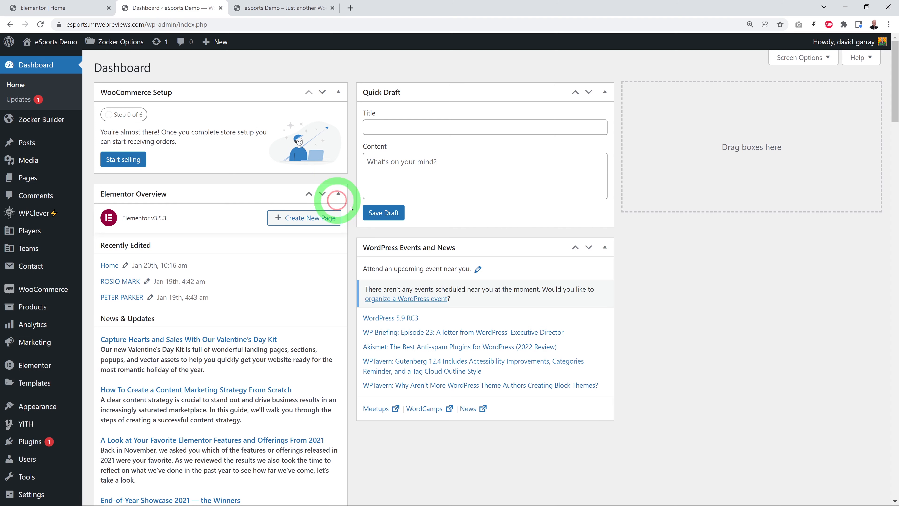
mouse_move(59, 289)
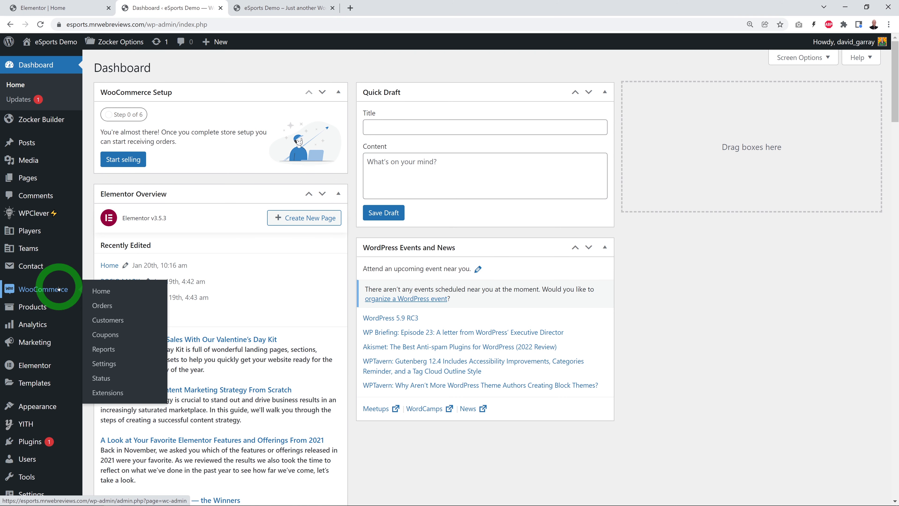
mouse_move(43, 311)
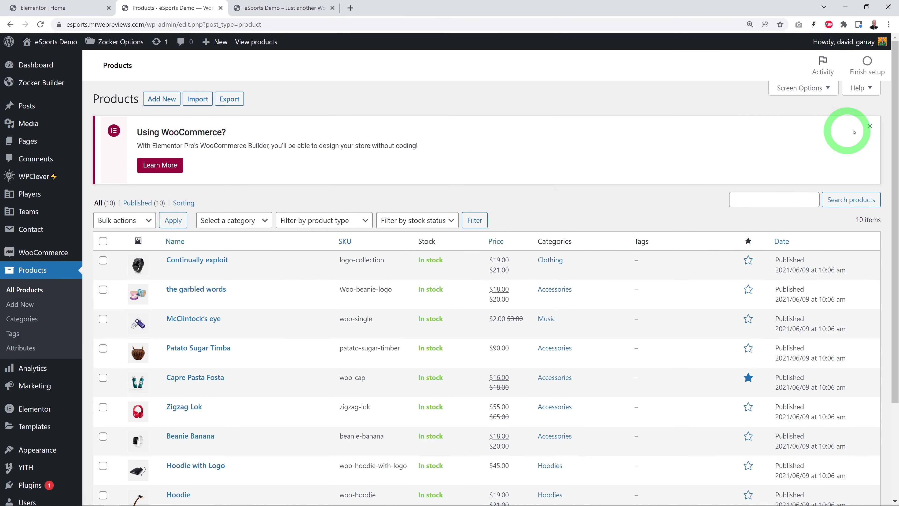
click(870, 127)
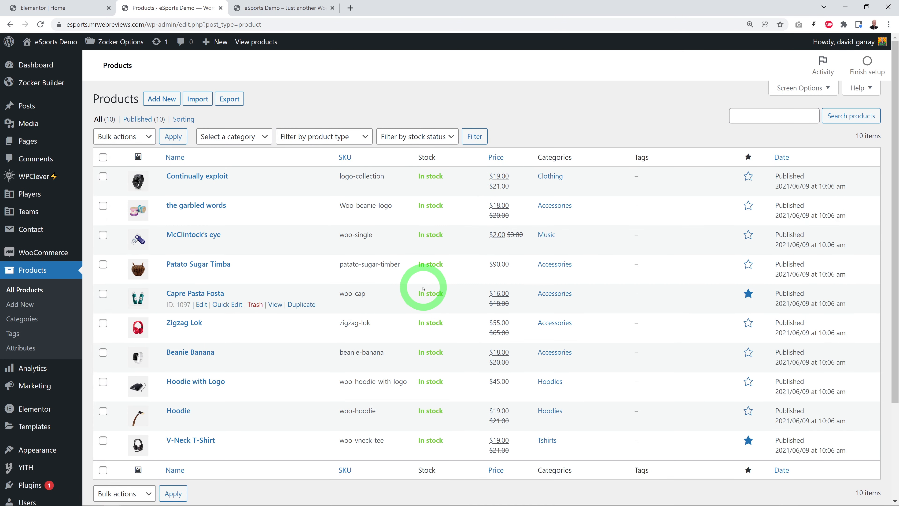
Step: Add a new product titled "Miraxx Team Jersey" and paste the description beginning "G2 Esports Jersey Sports T-Shirt Game LOL CSGO 3D Print"
mouse_move(45, 252)
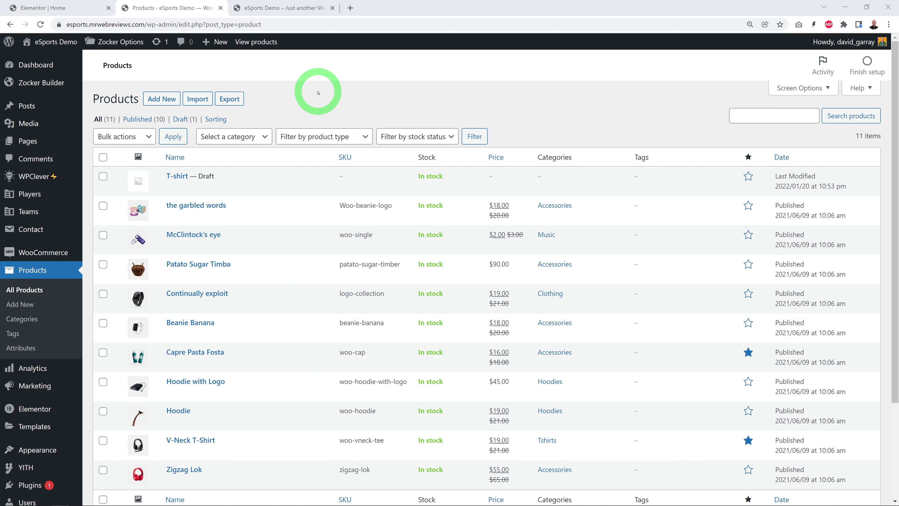
click(161, 99)
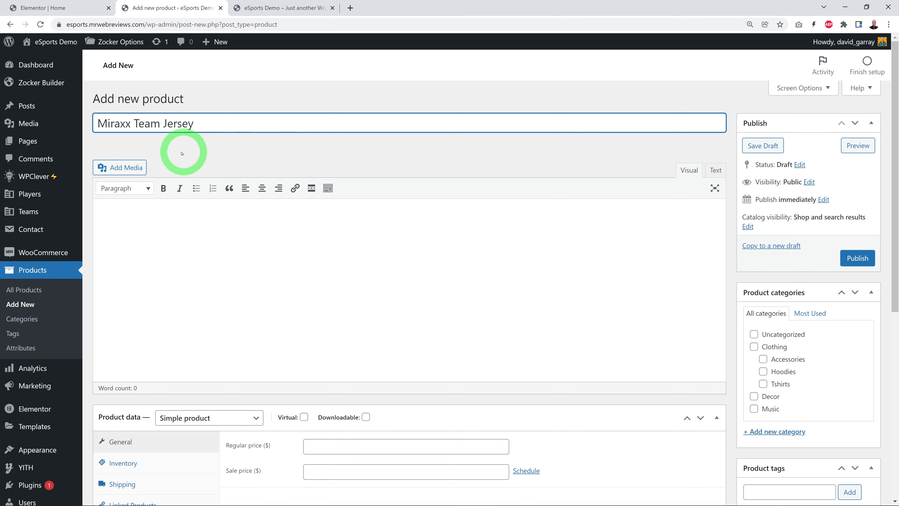
click(223, 284)
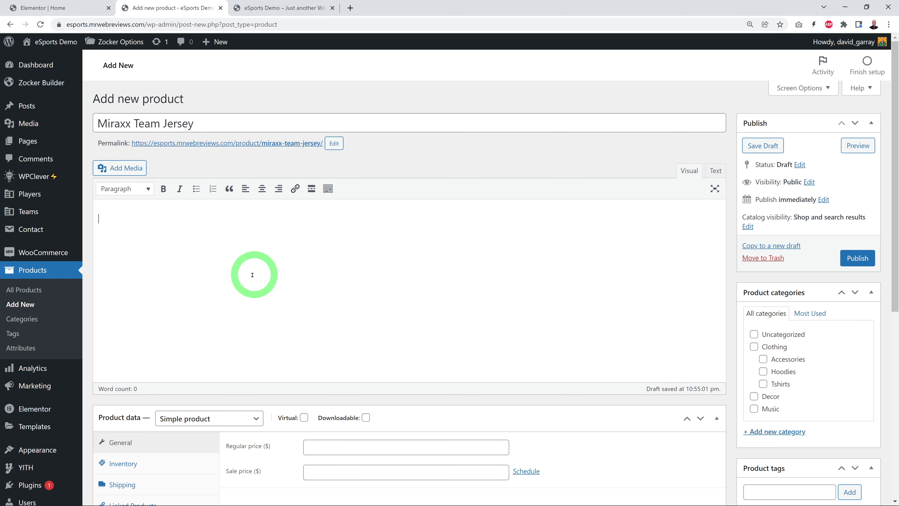
text(G2 Esports Jersey Sports T-Shirt Game LOL CSGO 3D Print Summer Men Women T Shirt Fashion Oversized Streetwear Harajuku Boys Tops)
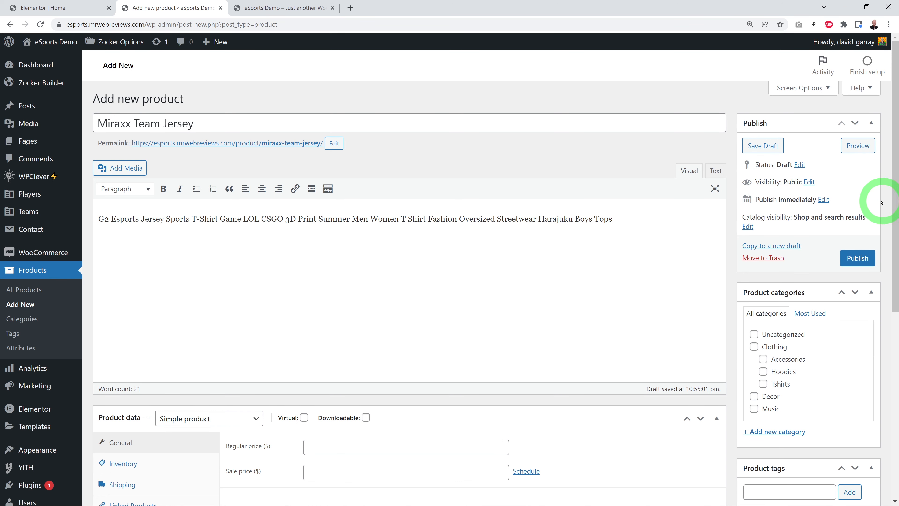
Step: Assign the jersey product to the Clothing and Tshirts categories
scroll(877, 255, down, 1)
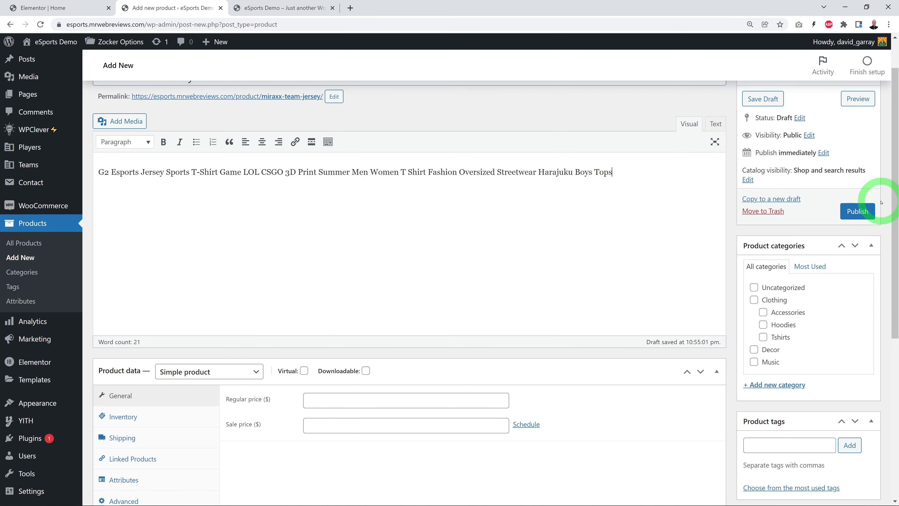
click(754, 300)
click(763, 336)
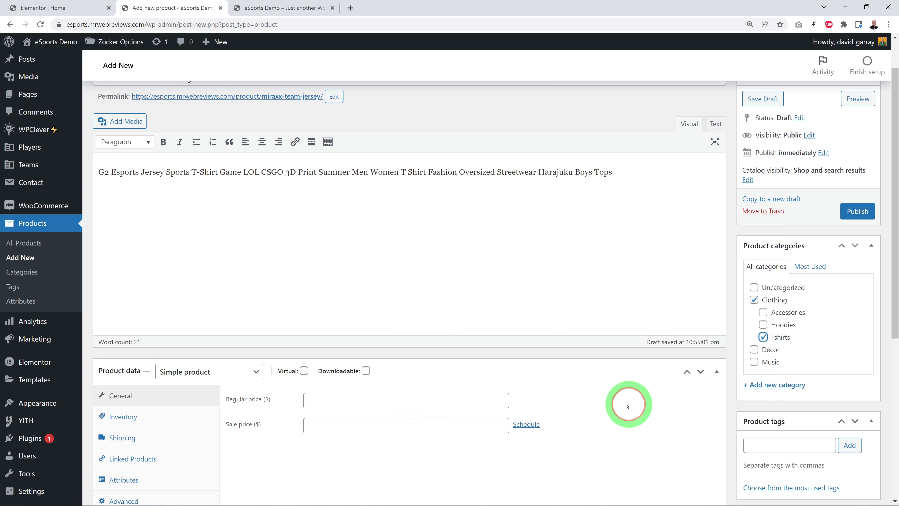
Step: Set the product type to Variable product and add the size attribute to it
scroll(667, 401, down, 5)
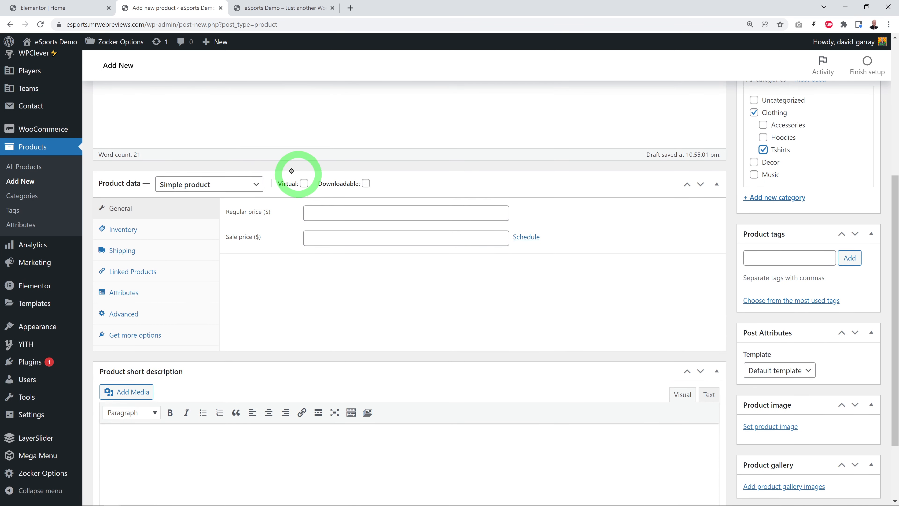
click(257, 185)
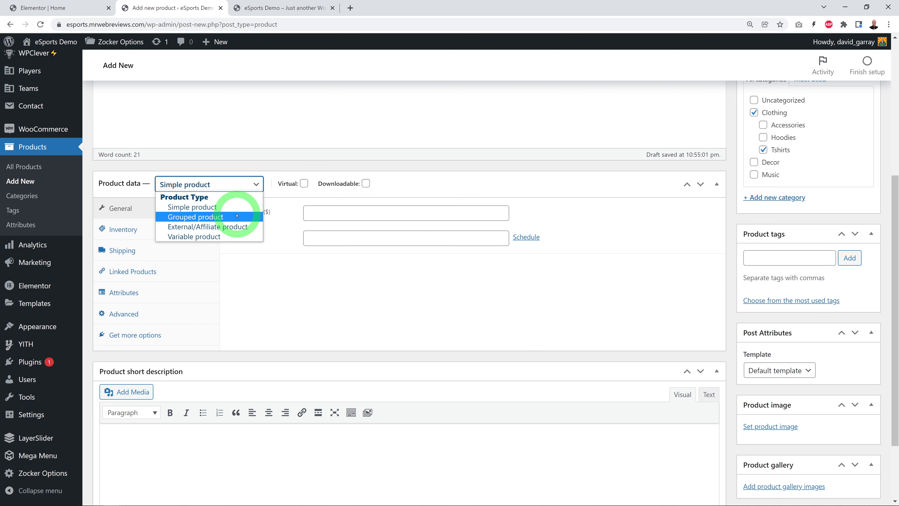
click(231, 237)
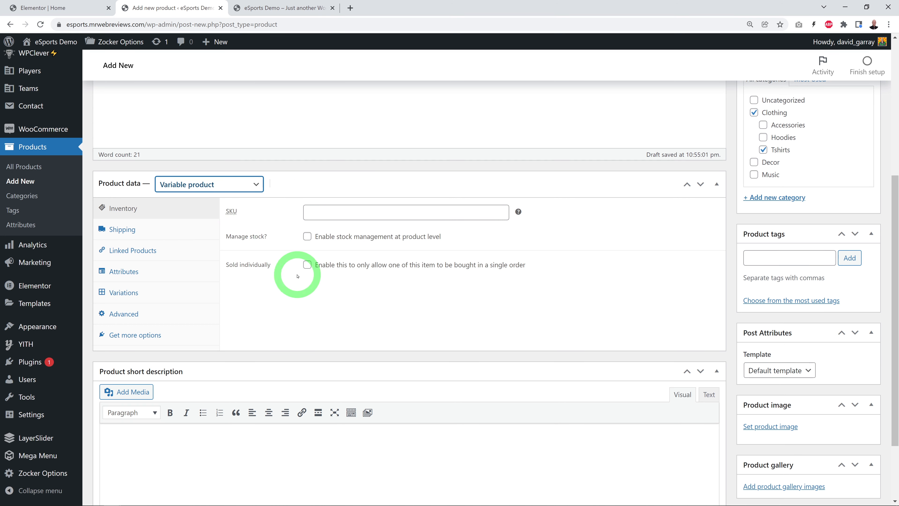
click(138, 271)
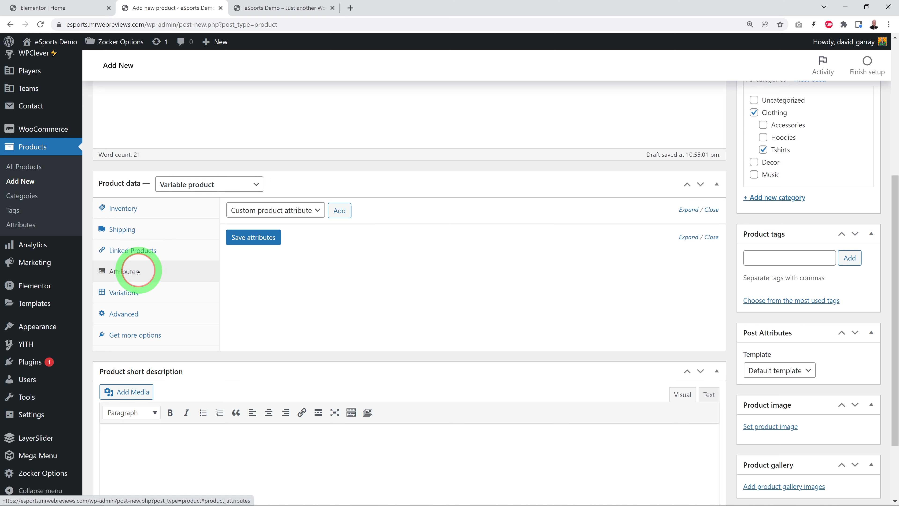
click(321, 214)
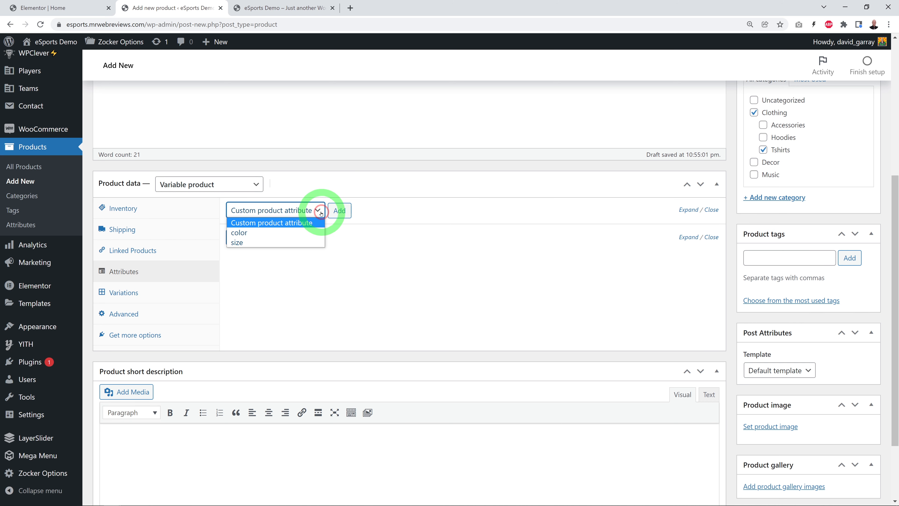
click(260, 243)
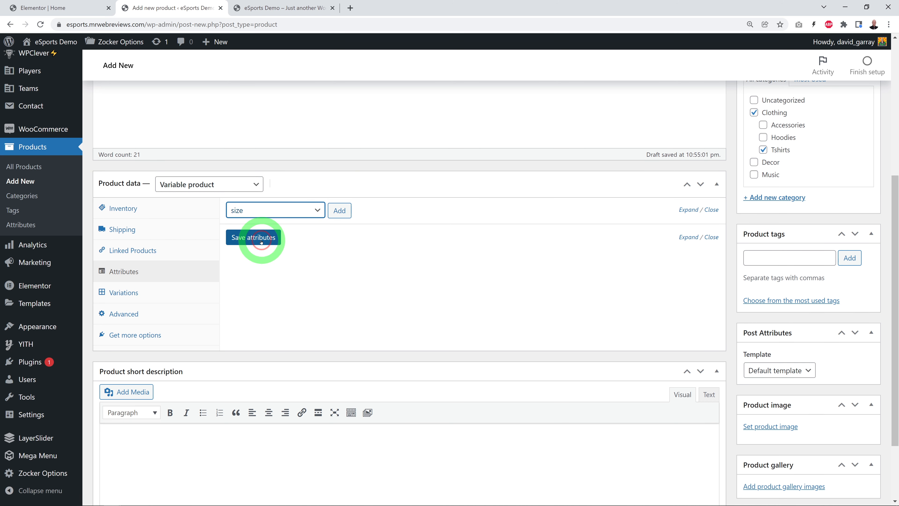
click(329, 216)
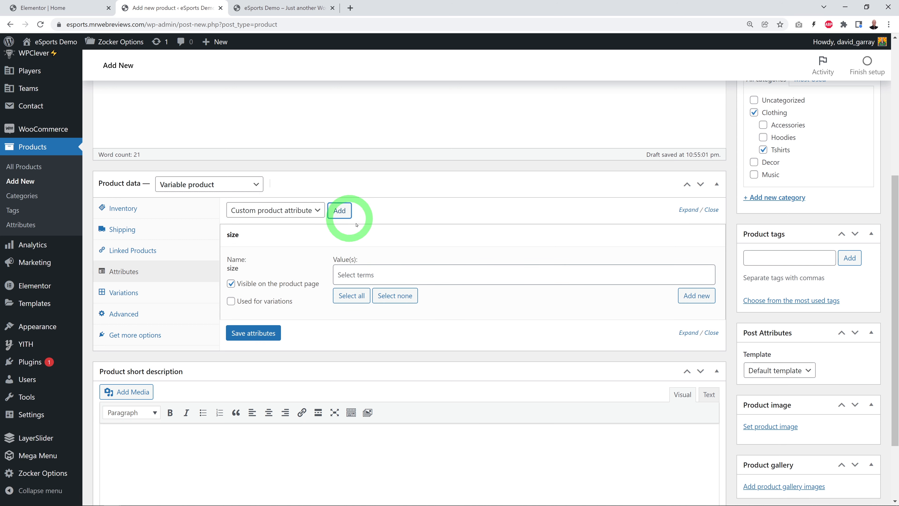
Step: Give the size attribute the values Small, Medium and Large, enable it for variations, and save the attributes
click(405, 274)
click(355, 331)
click(412, 275)
click(385, 311)
click(410, 279)
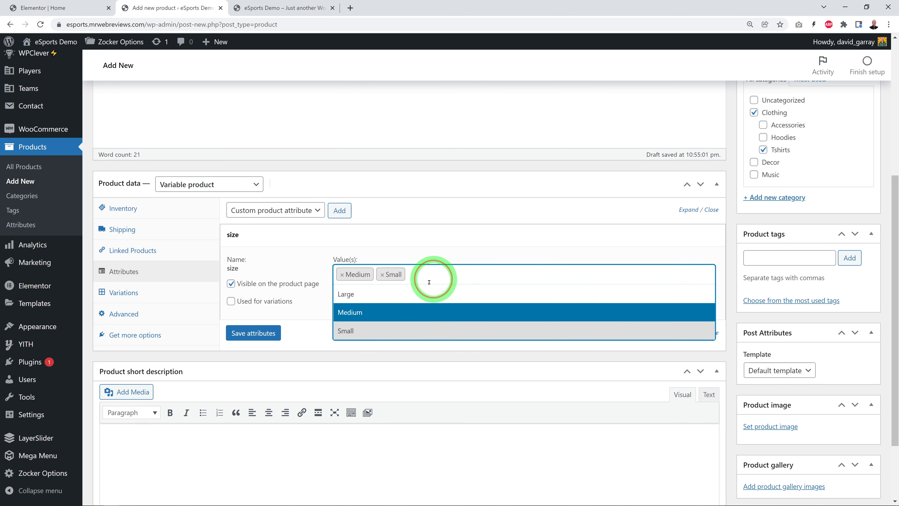
click(391, 298)
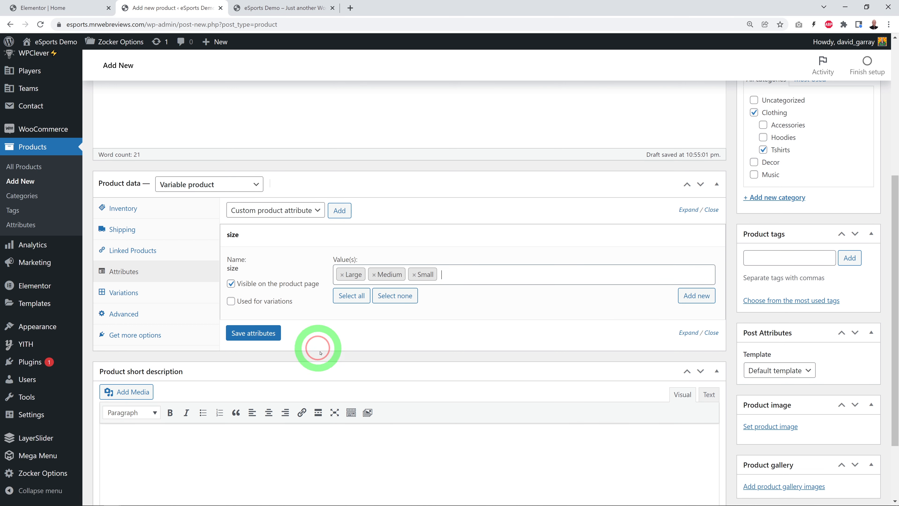
click(231, 301)
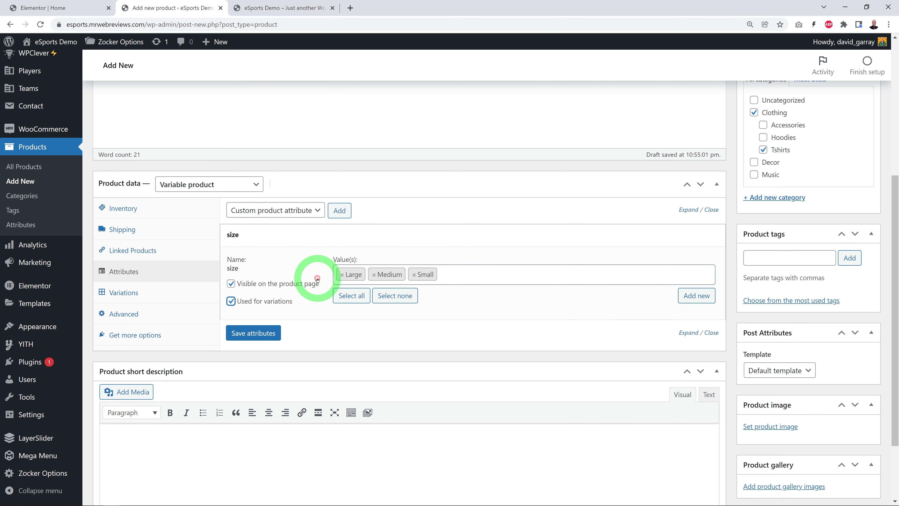
click(268, 334)
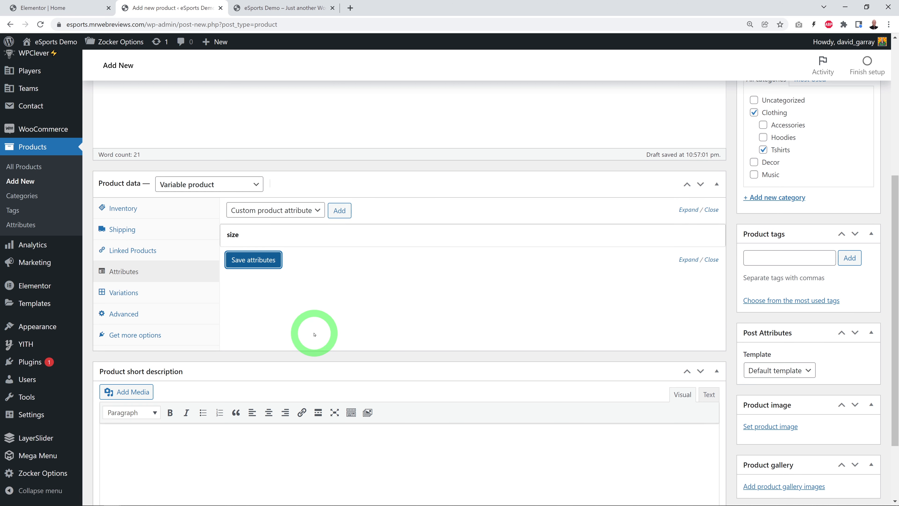
Step: Create the product variations from all attributes and confirm the prompts
click(145, 293)
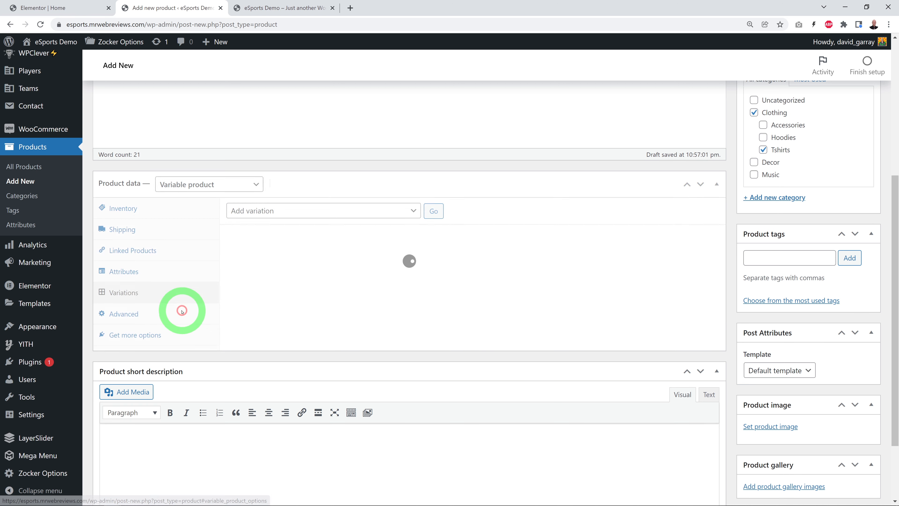
click(412, 211)
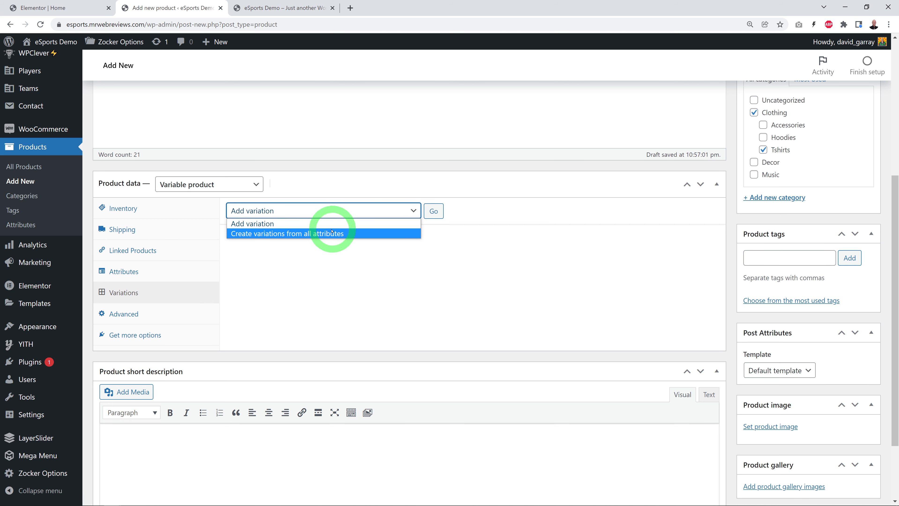
click(281, 233)
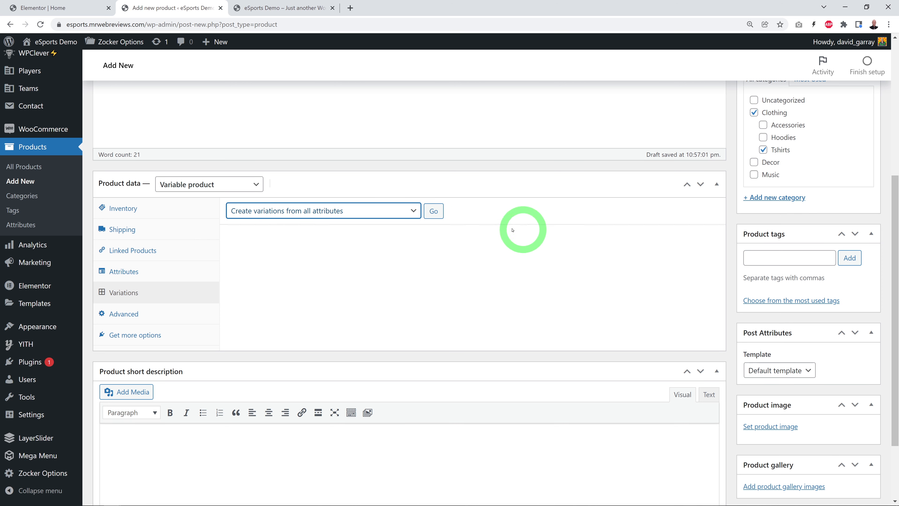
click(433, 212)
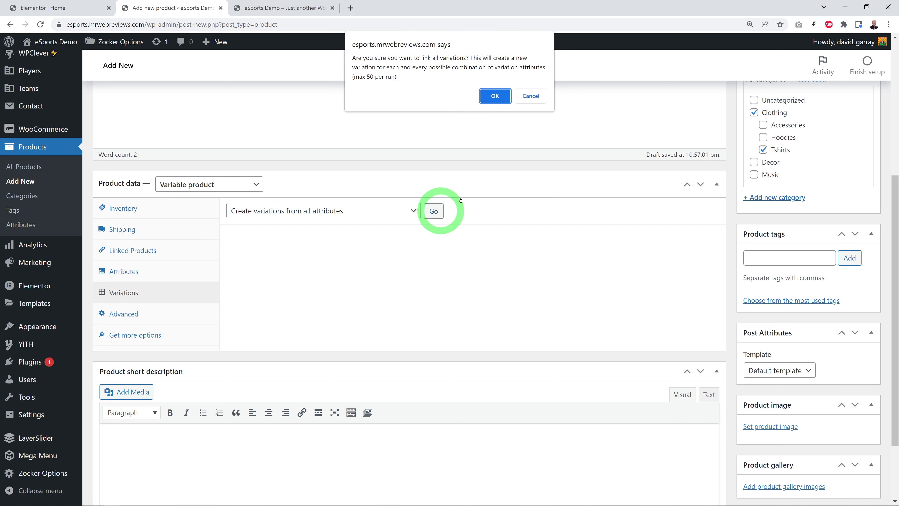
click(493, 93)
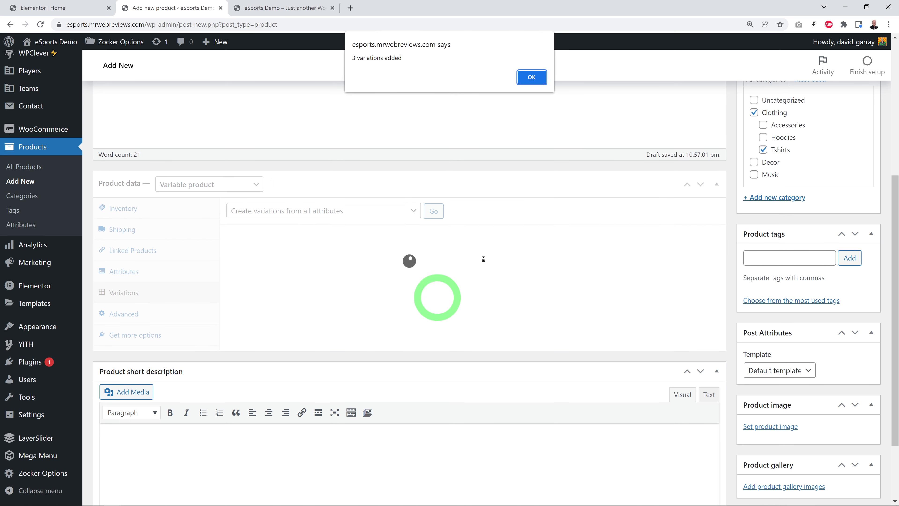
click(532, 77)
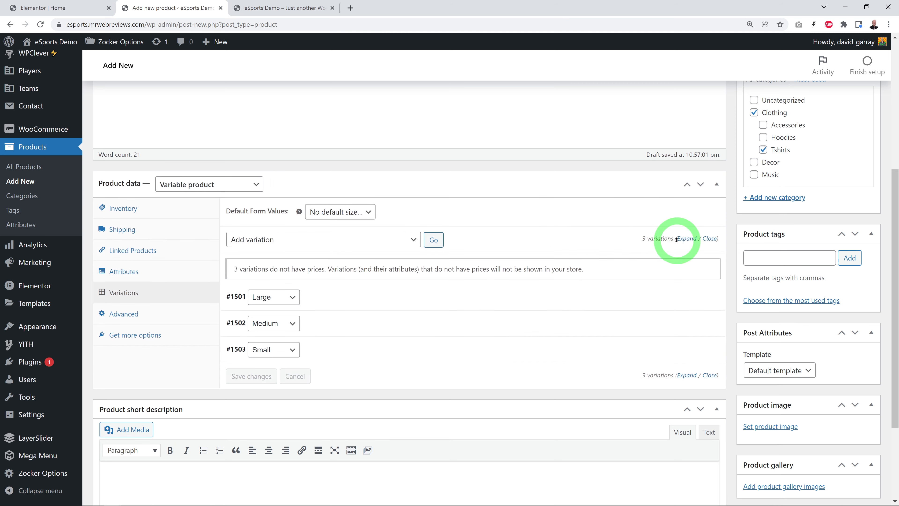
Step: Set the regular price of the Large, Medium and Small variations to 39.99 each, and publish the product
scroll(709, 286, down, 1)
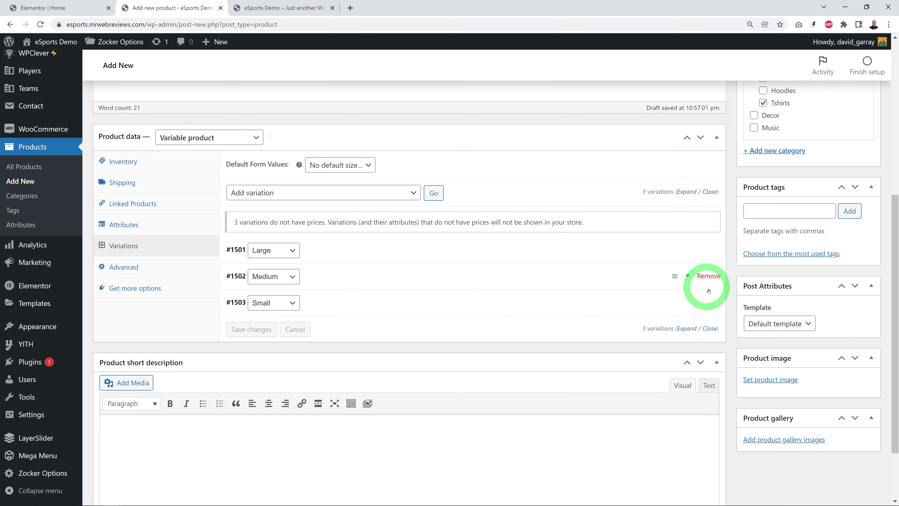
click(687, 191)
scroll(714, 247, down, 3)
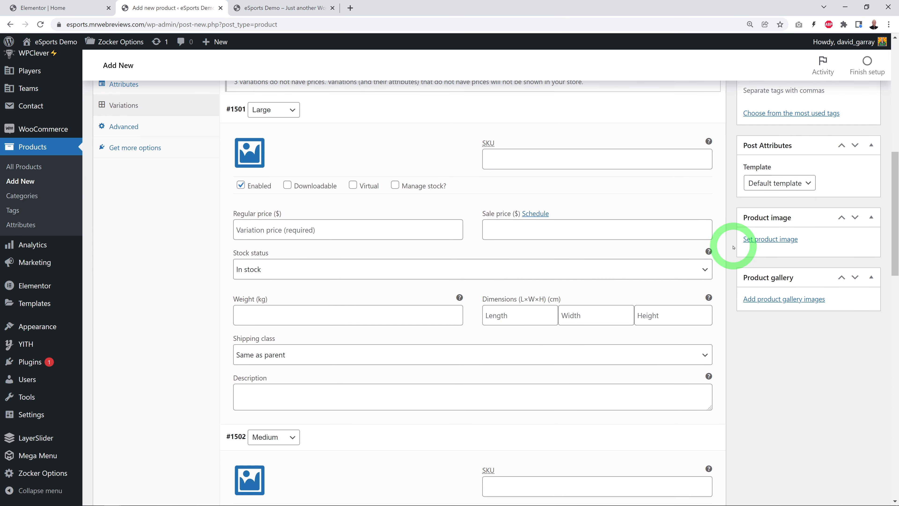
scroll(729, 248, up, 2)
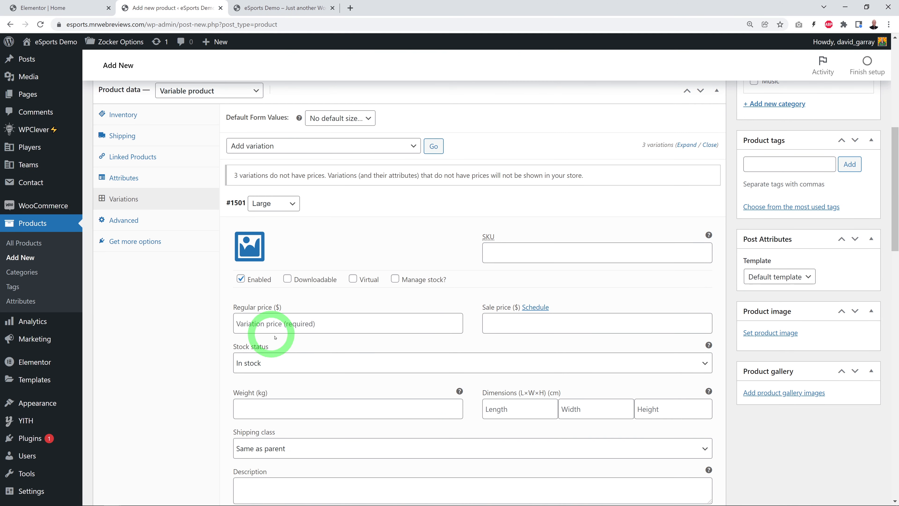
click(287, 324)
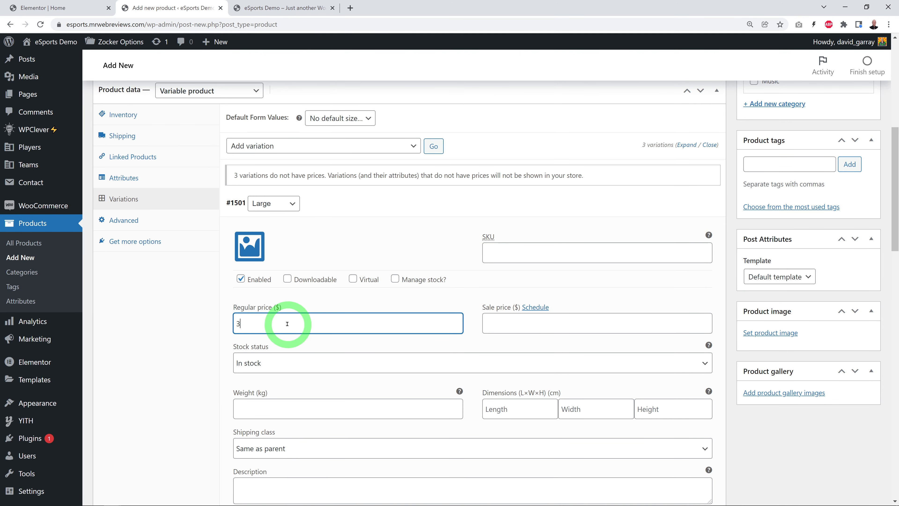
scroll(354, 334, down, 7)
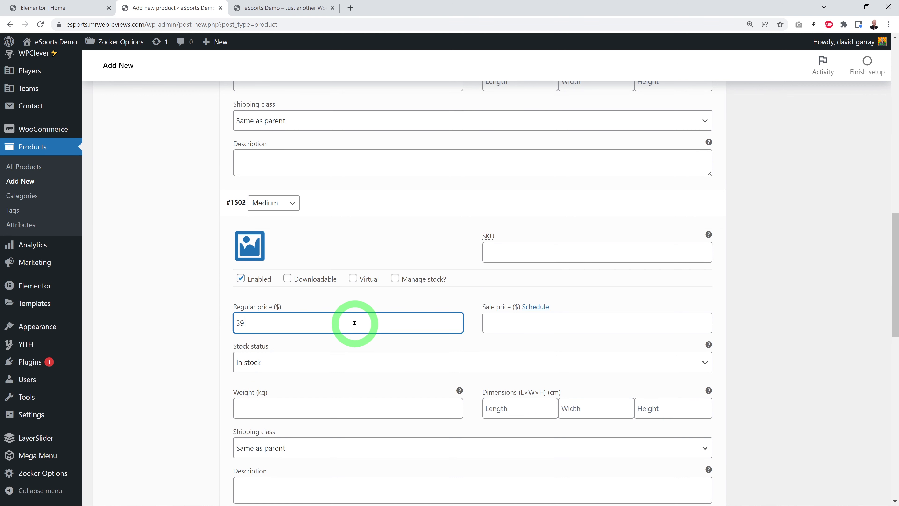
click(355, 322)
text(39.99)
scroll(354, 324, down, 7)
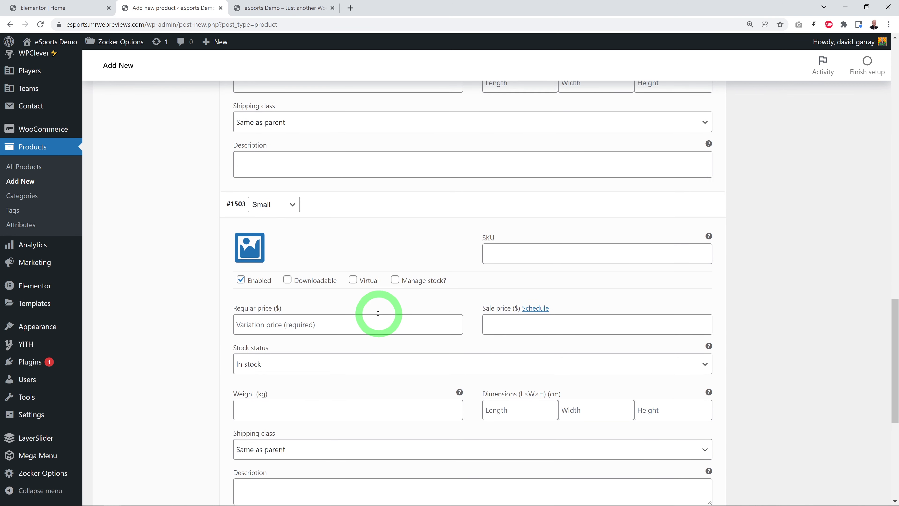
click(353, 324)
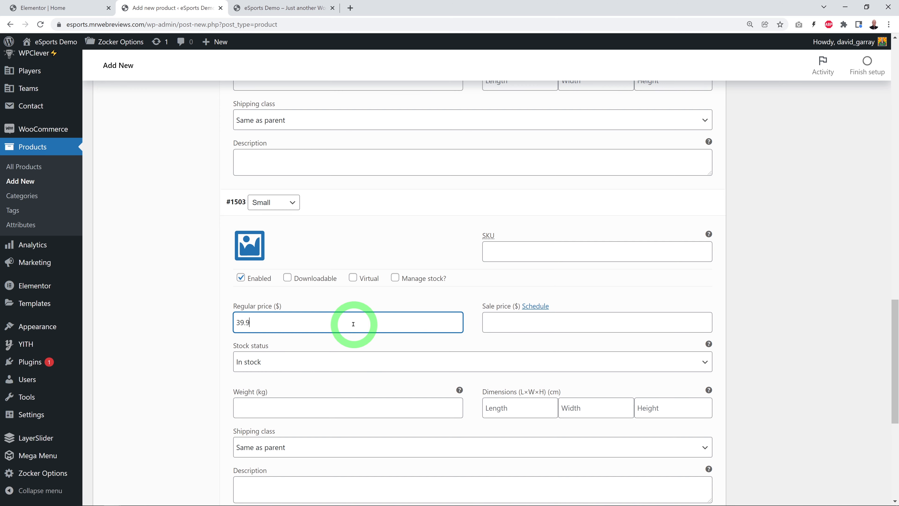
scroll(775, 269, up, 20)
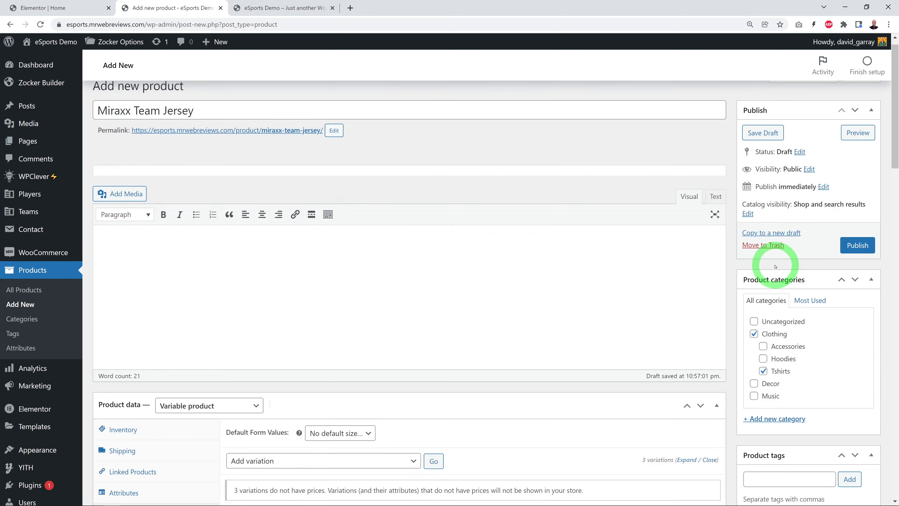
click(857, 258)
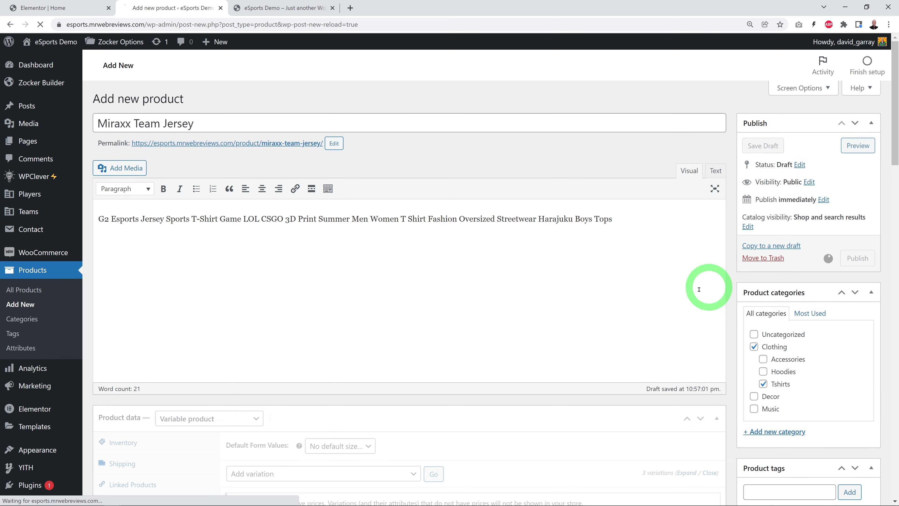
Step: Upload t-shirts.JPG, set it as the Miraxx Team Jersey's product image, and update the product
scroll(663, 321, down, 3)
scroll(668, 329, down, 6)
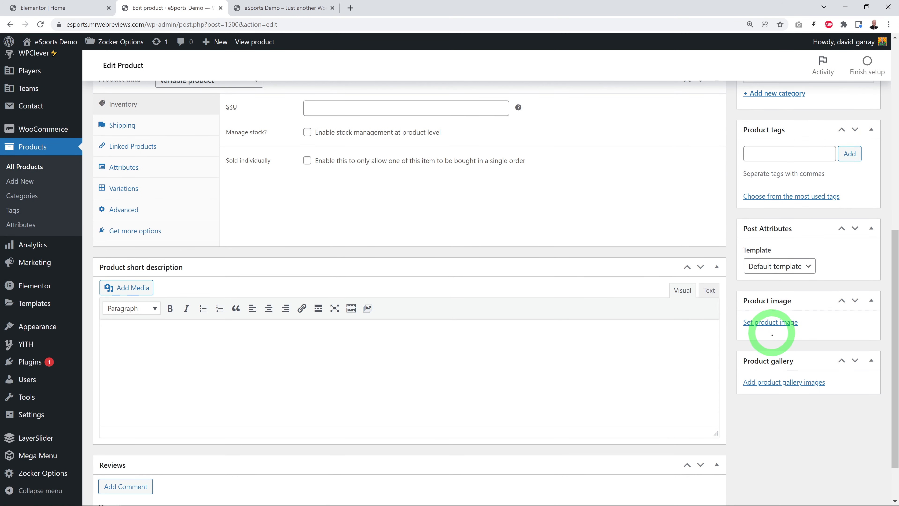
click(770, 324)
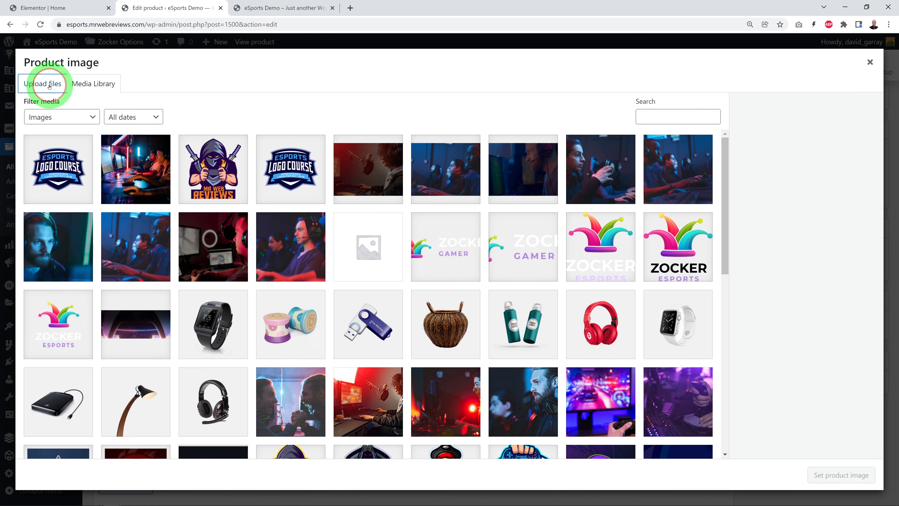
click(49, 86)
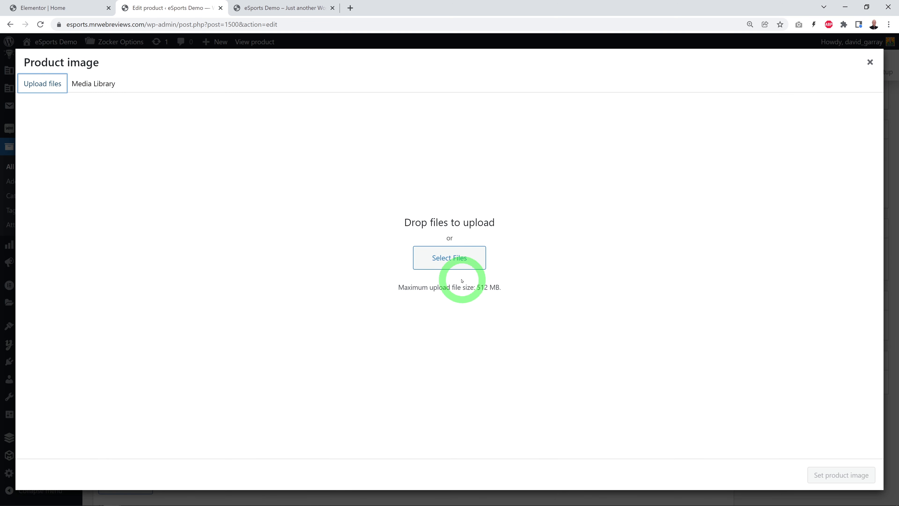
click(452, 259)
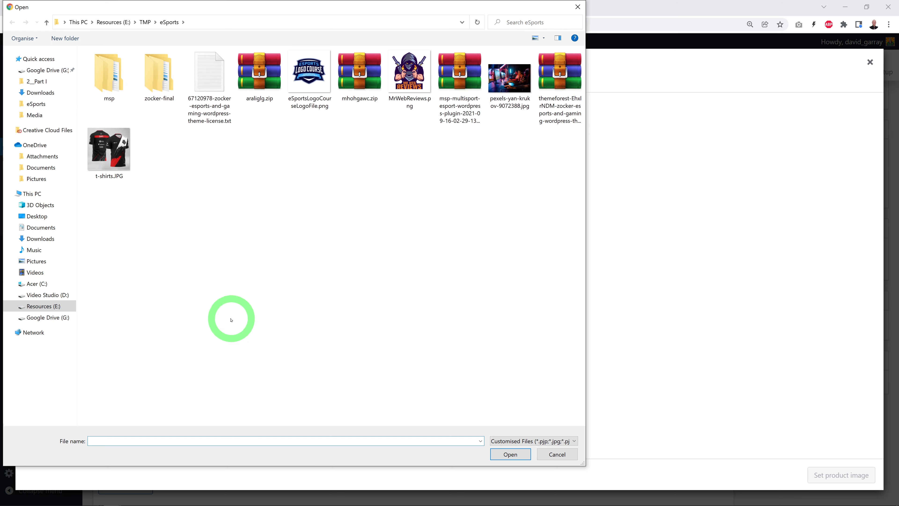
click(111, 156)
click(519, 459)
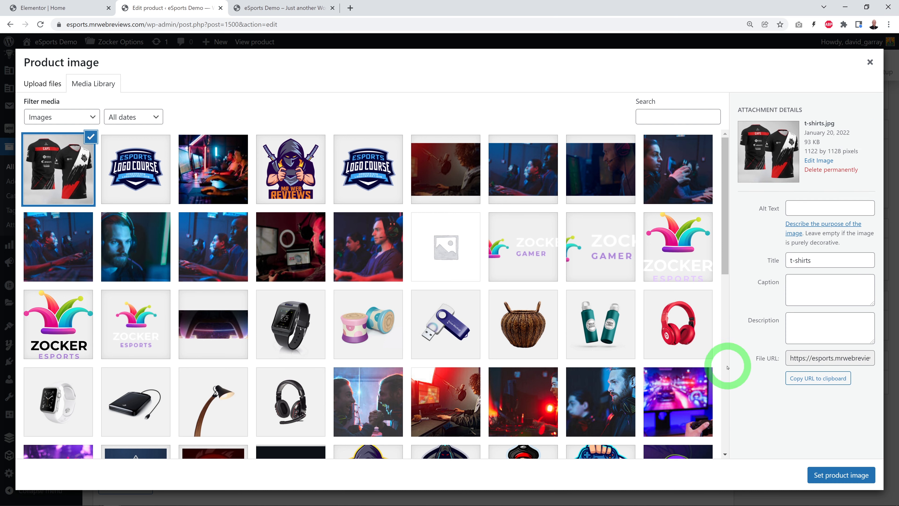
click(832, 475)
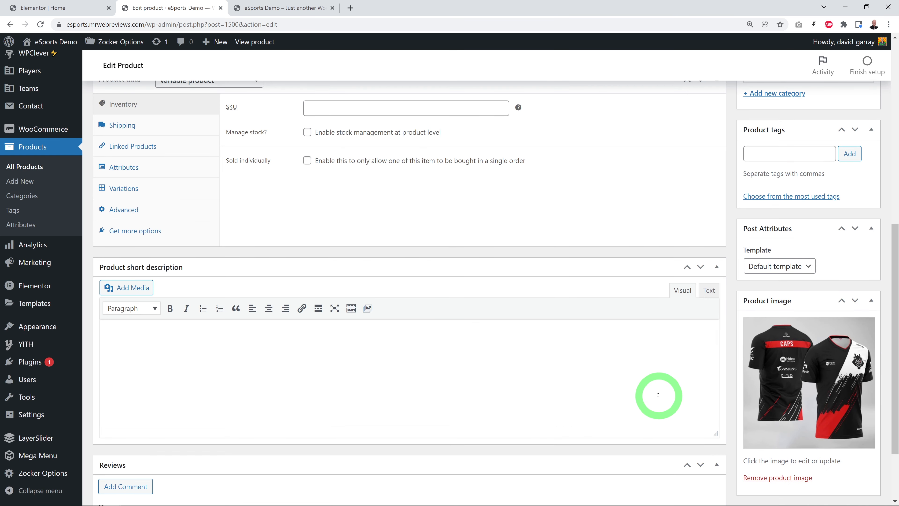
scroll(658, 395, up, 8)
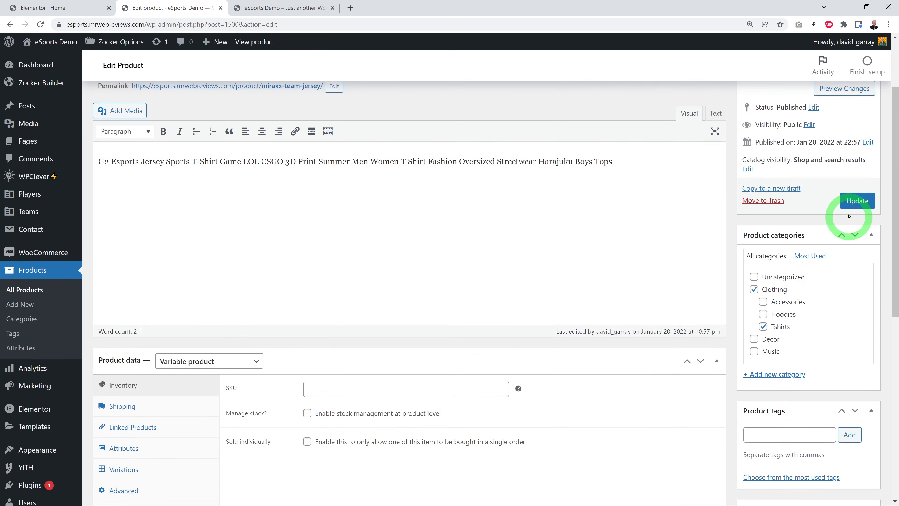
click(853, 201)
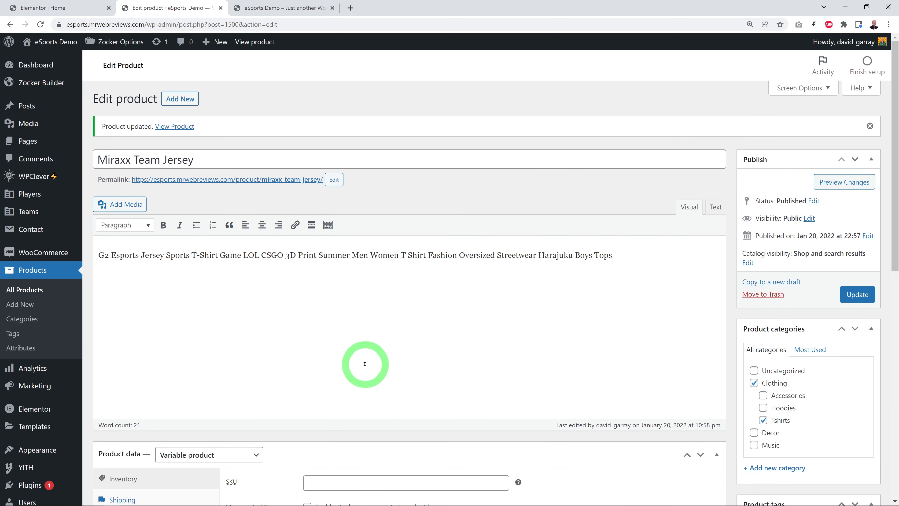
Step: Reload the site's homepage, check the New Merch section, and open the Miraxx Team Jersey's product page
click(288, 7)
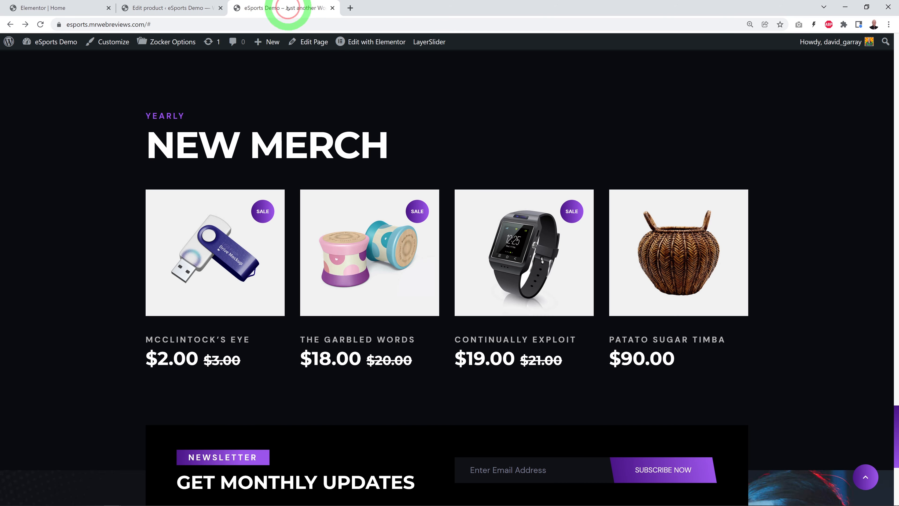
click(40, 24)
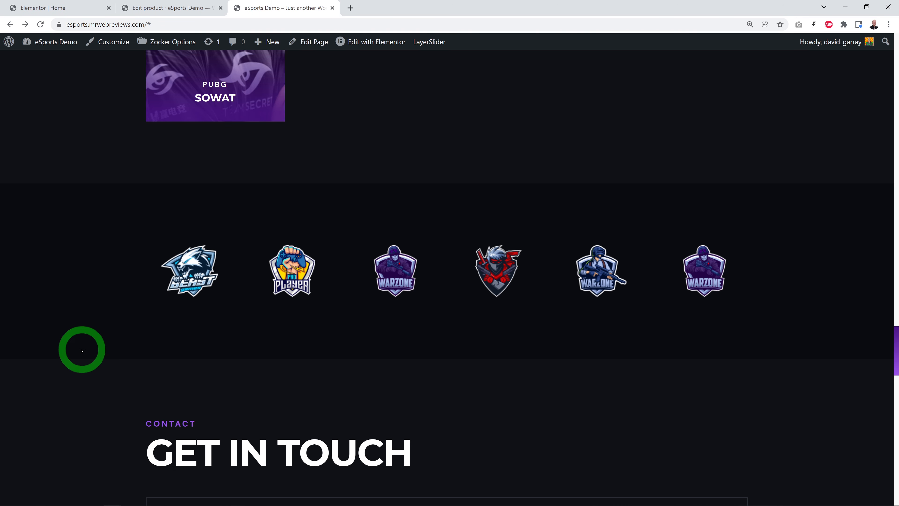
scroll(82, 350, down, 10)
scroll(77, 343, down, 4)
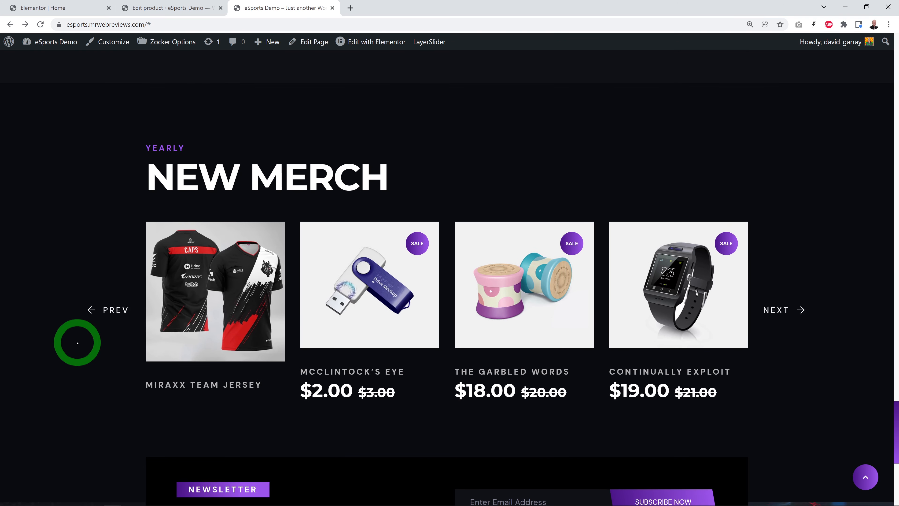
scroll(204, 421, down, 2)
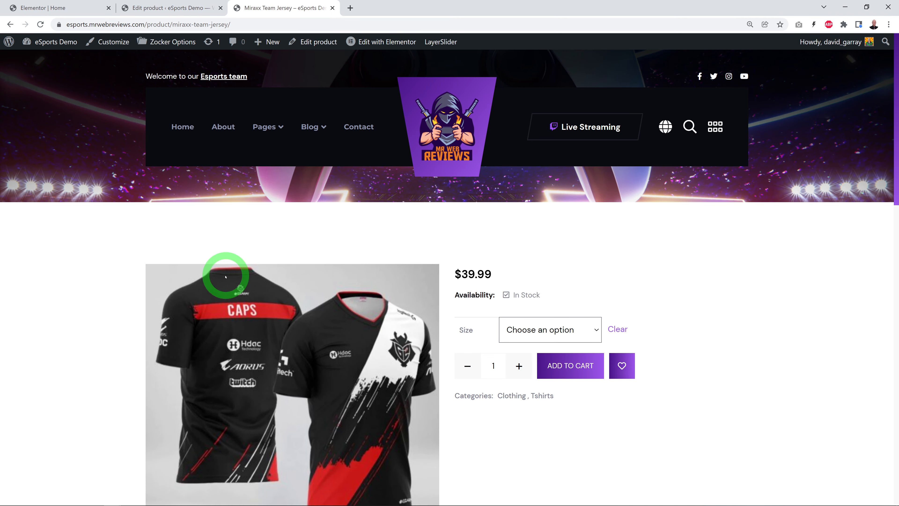
click(769, 296)
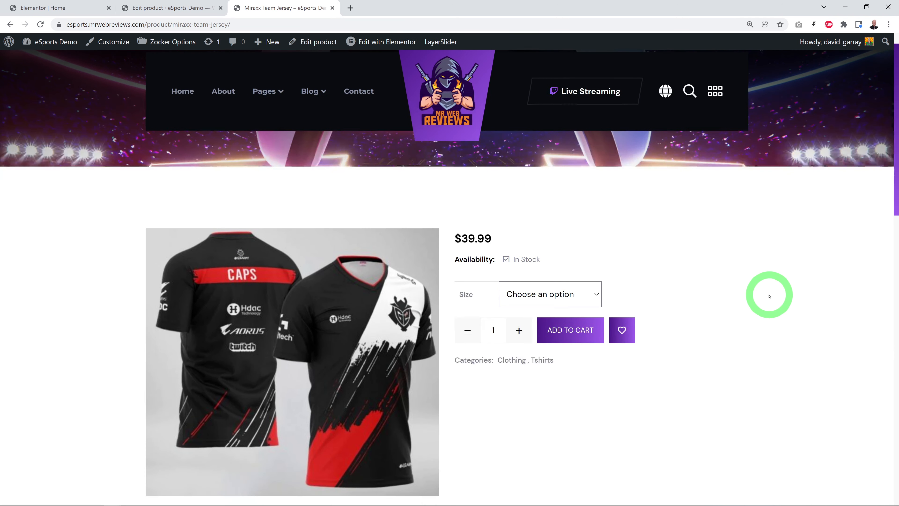
Step: Check the jersey's product page and its size options, choosing Medium
scroll(769, 296, down, 2)
scroll(769, 296, down, 1)
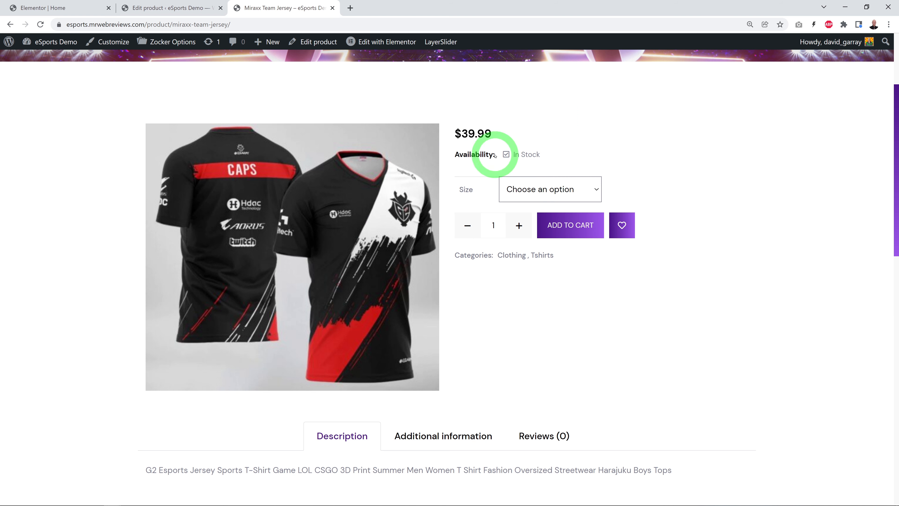
click(595, 191)
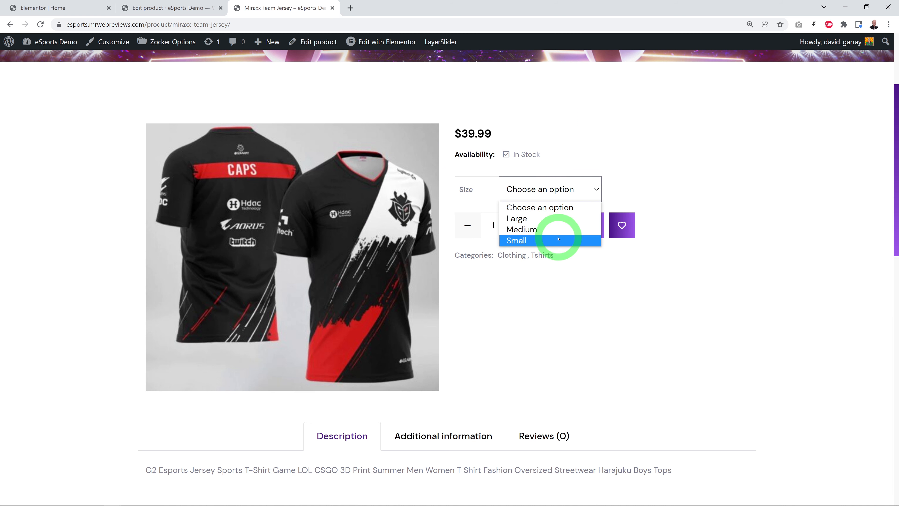
click(547, 231)
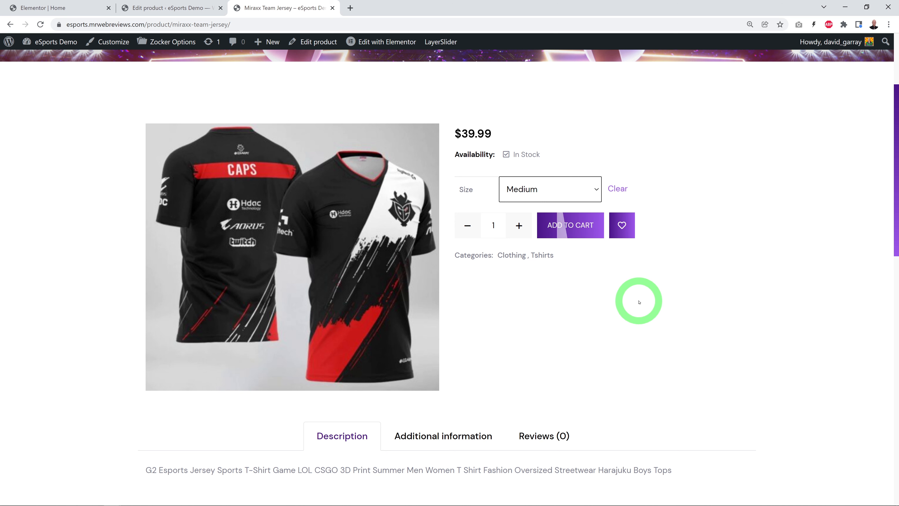
scroll(649, 306, up, 4)
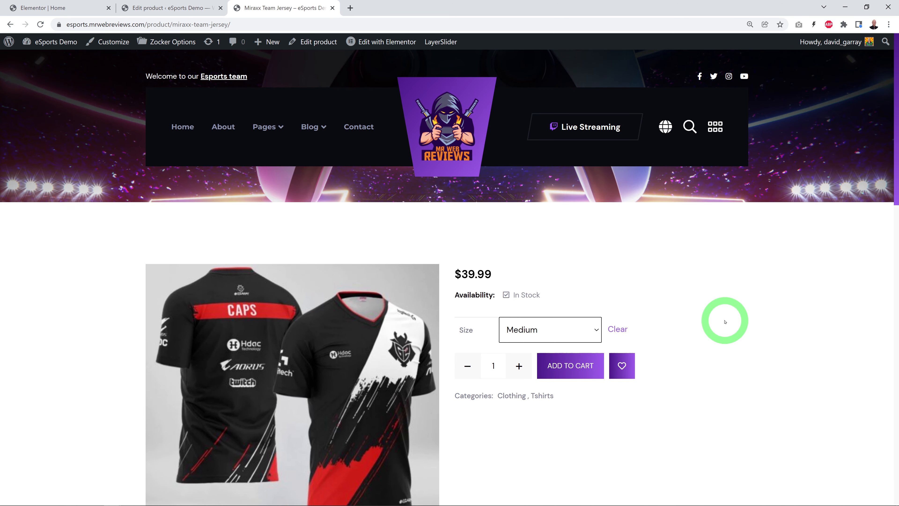
Step: Return to the WordPress admin, view the list of all products, and open the product categories
click(176, 9)
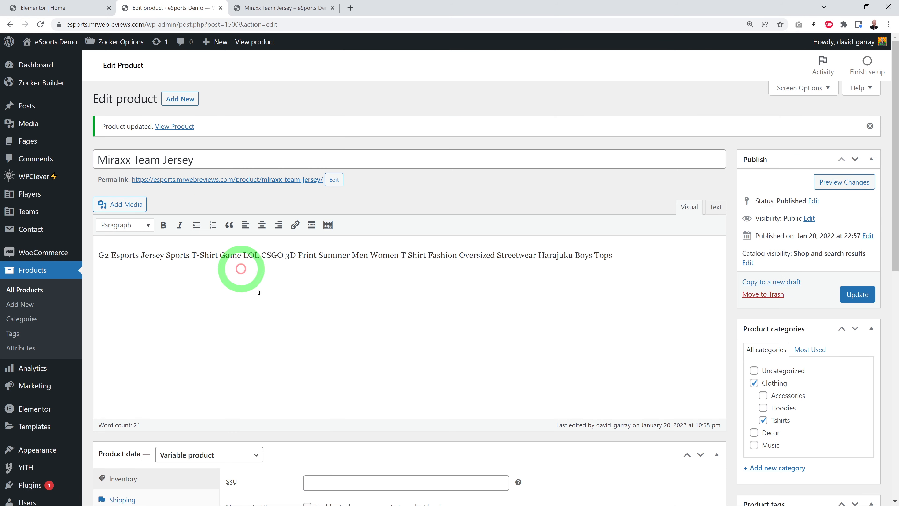
click(35, 293)
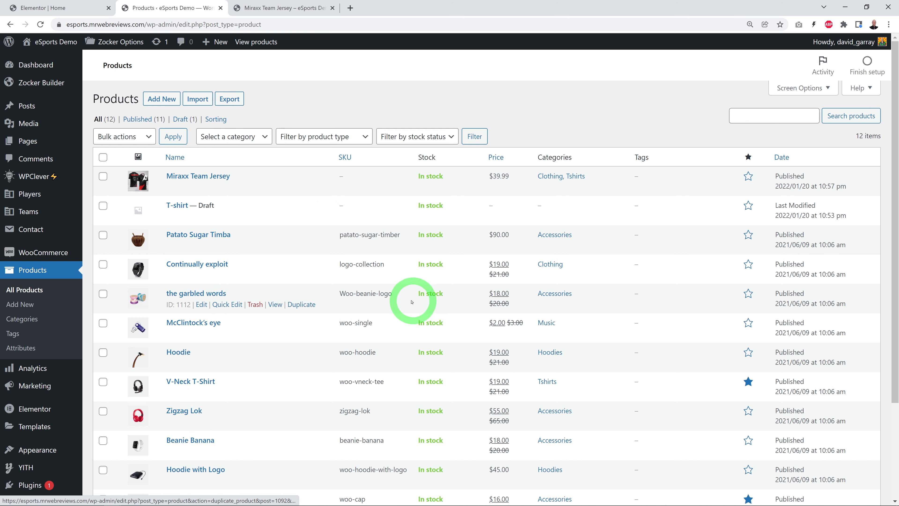
click(28, 321)
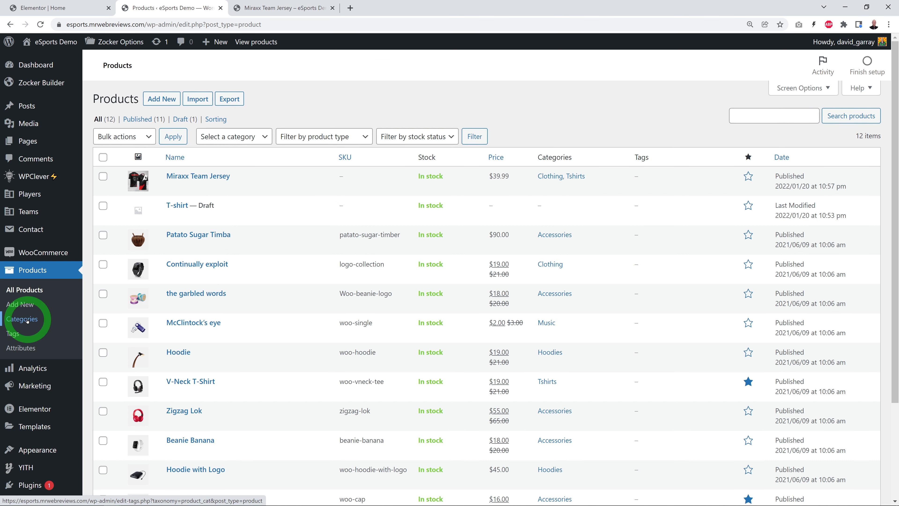
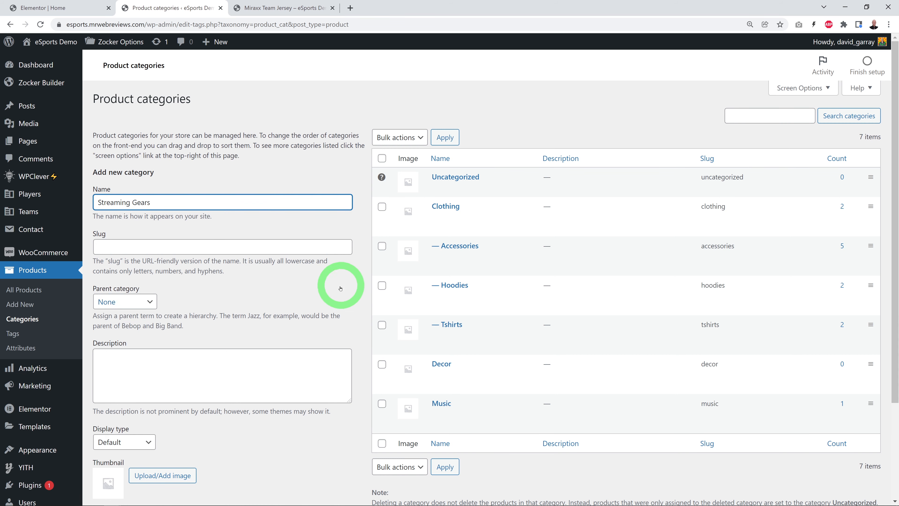
Step: Add a Streaming Gears product category and a Mics subcategory with Streaming Gears as its parent
scroll(341, 277, down, 3)
click(136, 391)
scroll(245, 217, up, 3)
click(246, 207)
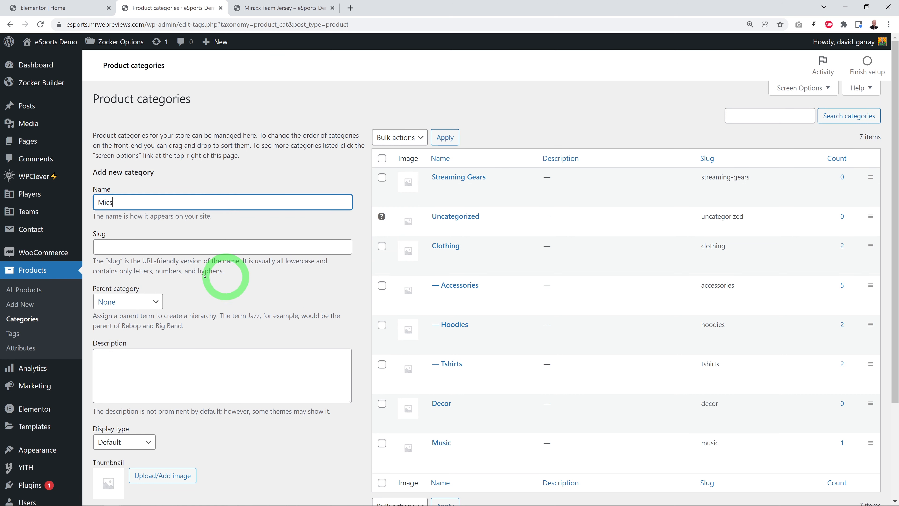
click(153, 302)
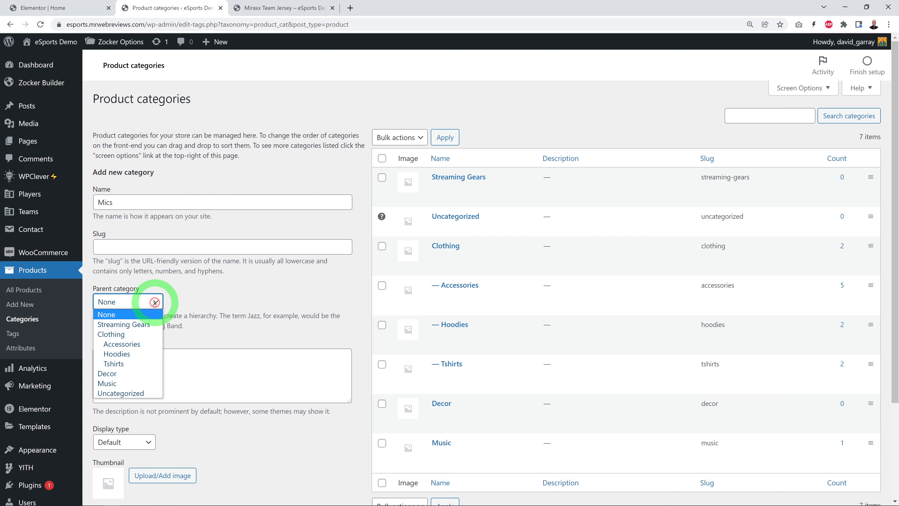
click(148, 324)
scroll(295, 324, down, 3)
click(131, 390)
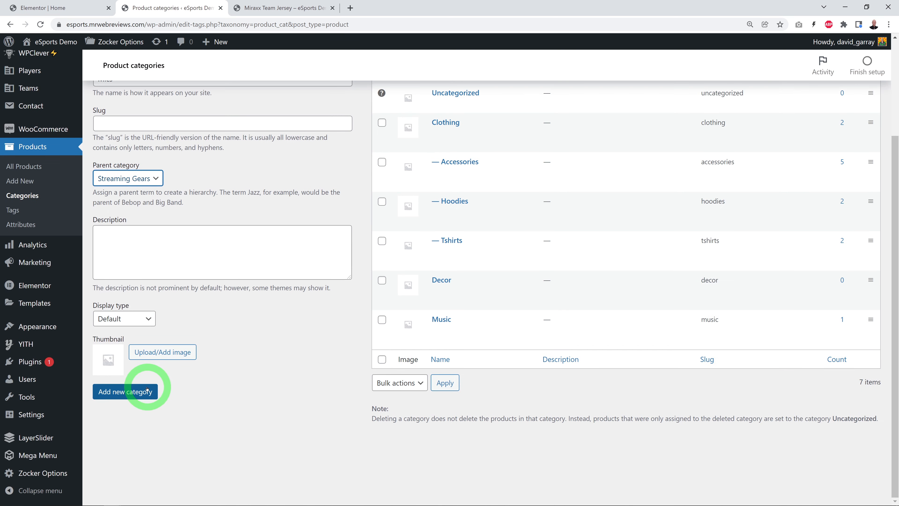
Step: Add Lights and Mic Stands as two more subcategories of Streaming Gears
scroll(308, 390, up, 3)
click(181, 201)
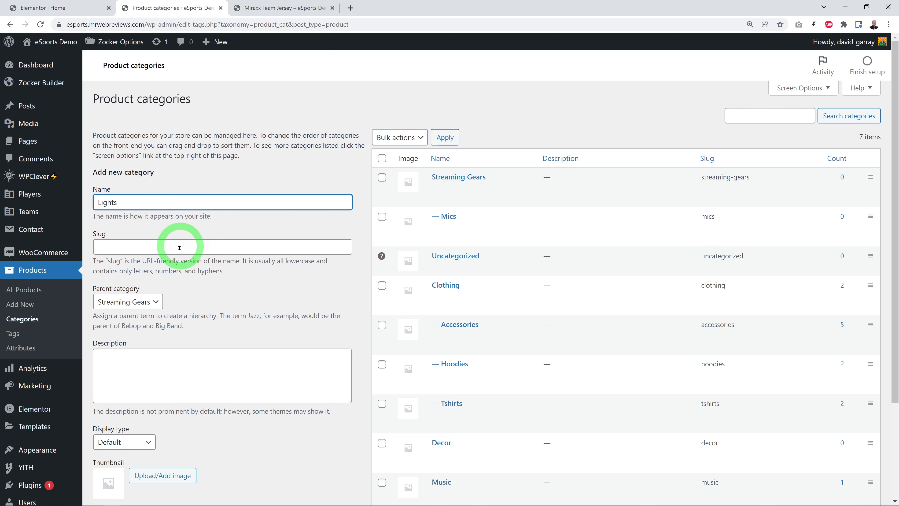
scroll(226, 406, down, 3)
click(138, 392)
scroll(298, 400, up, 4)
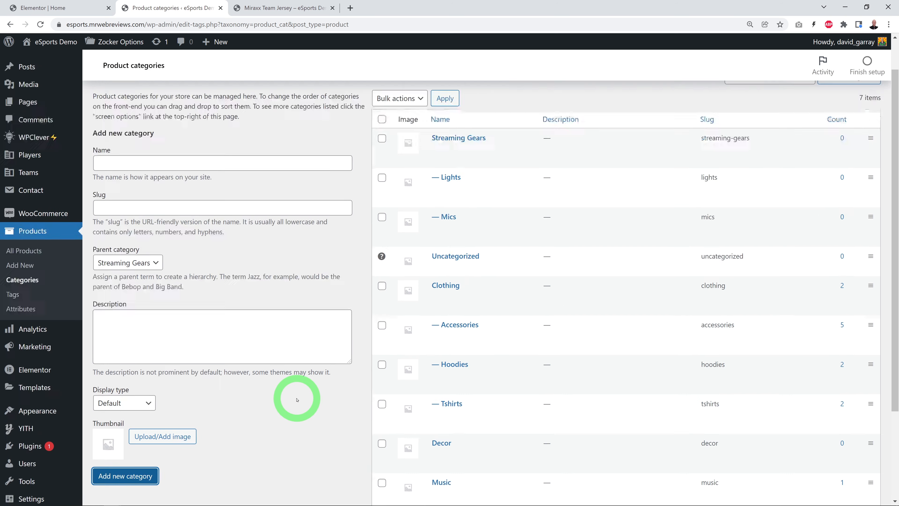
click(196, 207)
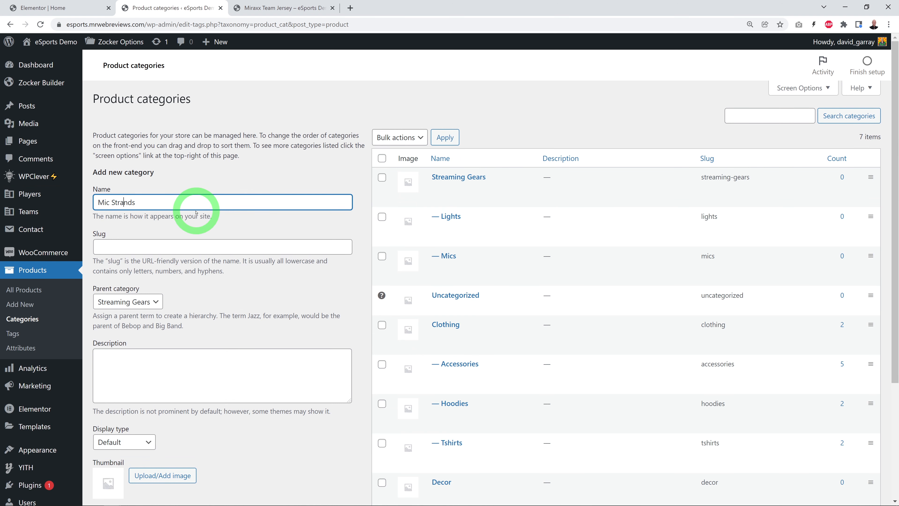
scroll(261, 237, down, 4)
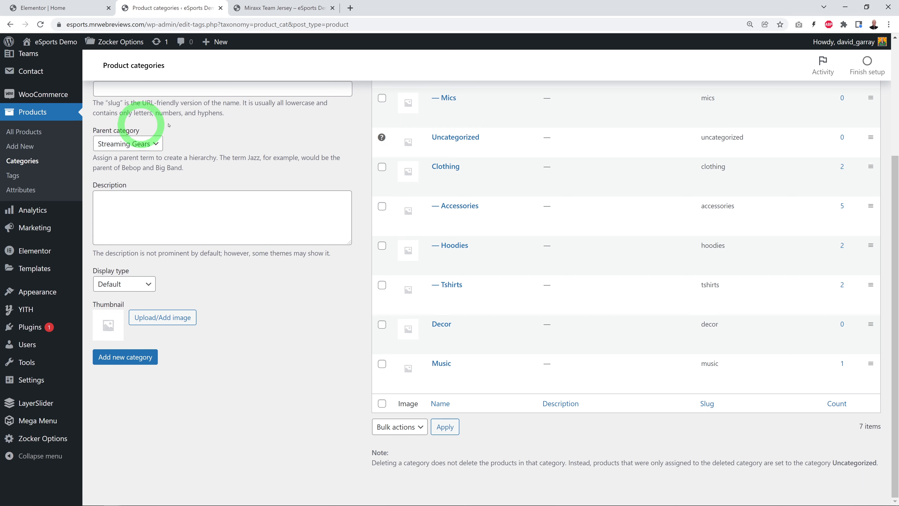
click(156, 357)
scroll(245, 357, up, 4)
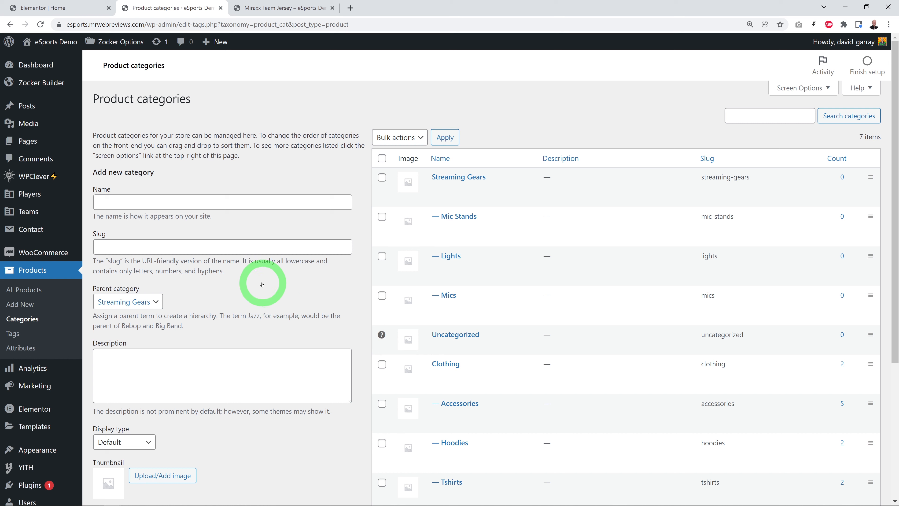
Step: Open the WooCommerce general settings and fill in the store's street address, city, postcode and country/state, United States (US) — New Jersey
mouse_move(35, 252)
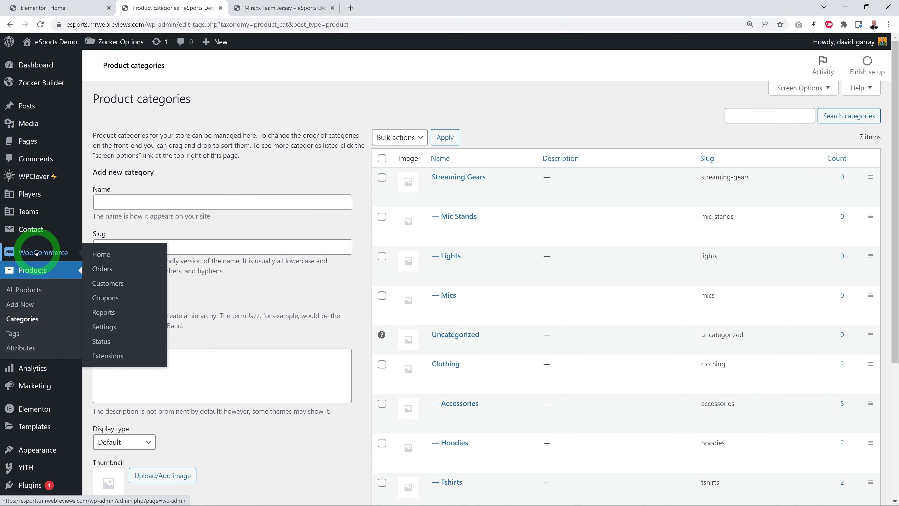
click(110, 327)
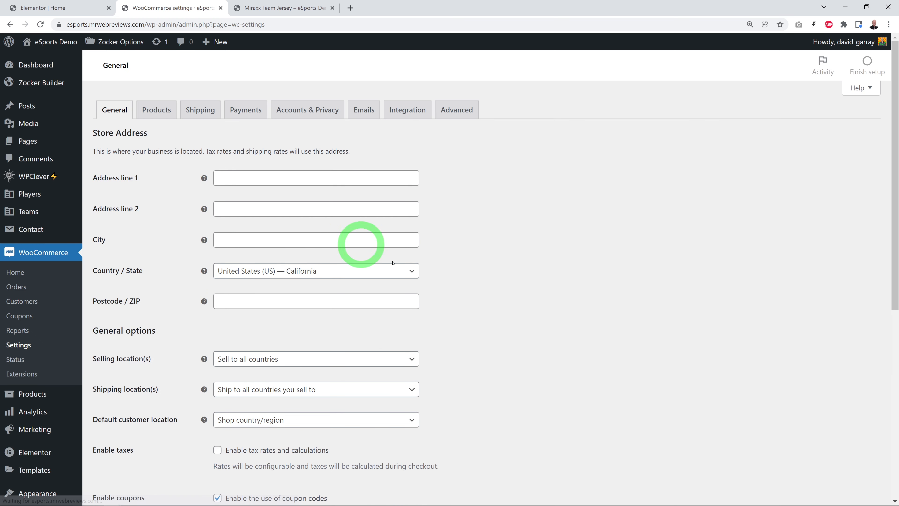
scroll(539, 264, down, 1)
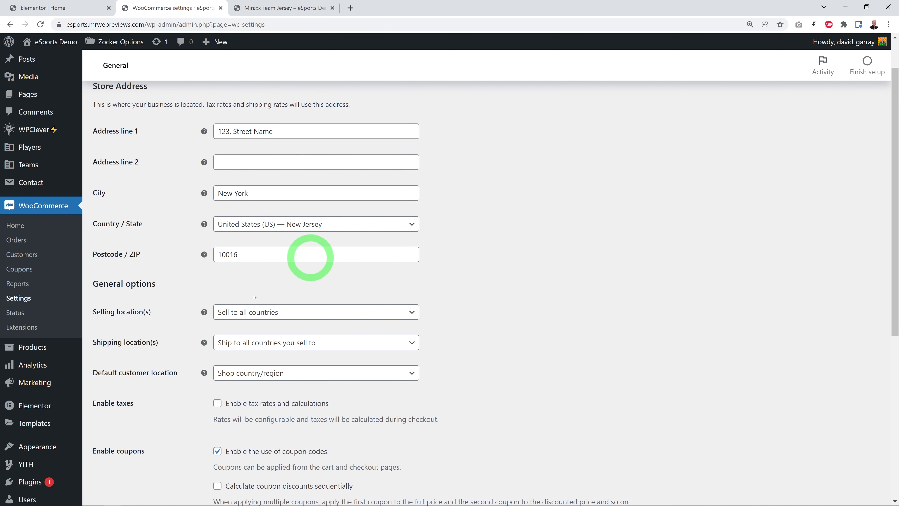
Step: Set the selling locations to specific countries with only United States (US), keeping shipping to all countries you sell to
scroll(499, 354, down, 3)
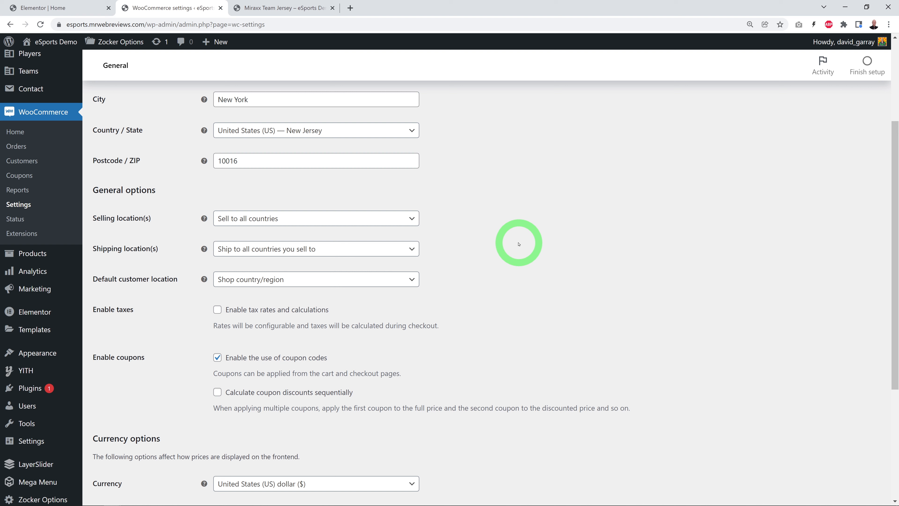
click(412, 219)
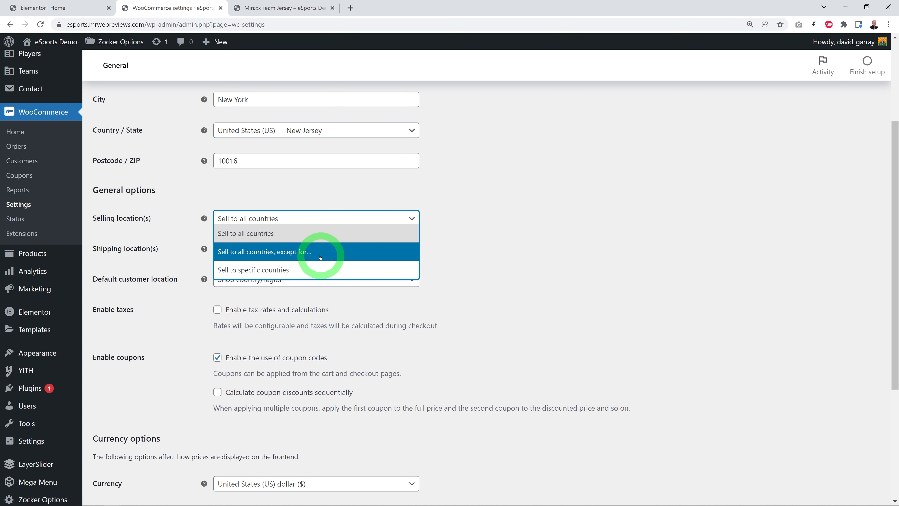
click(285, 271)
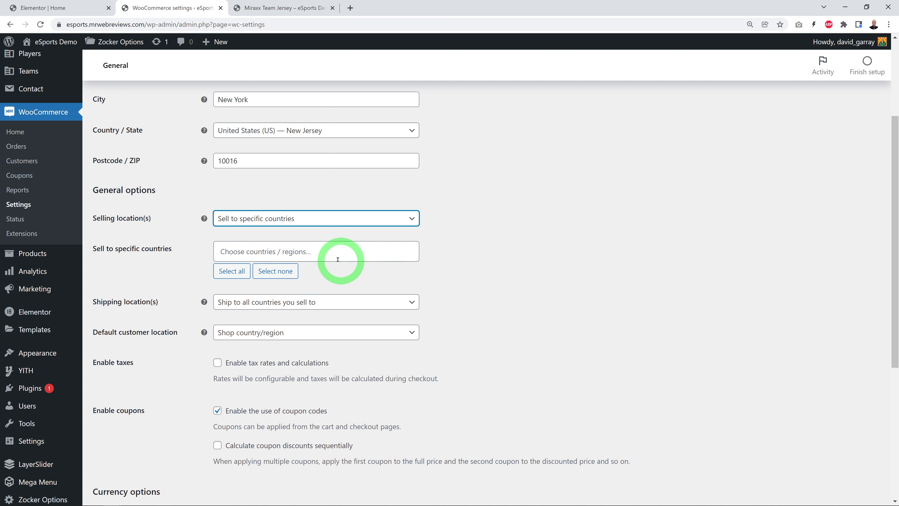
click(332, 251)
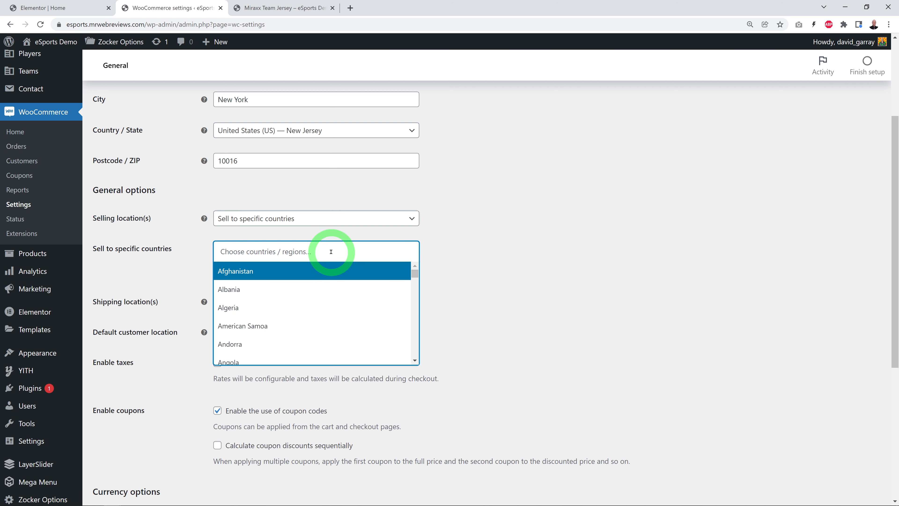
text(united)
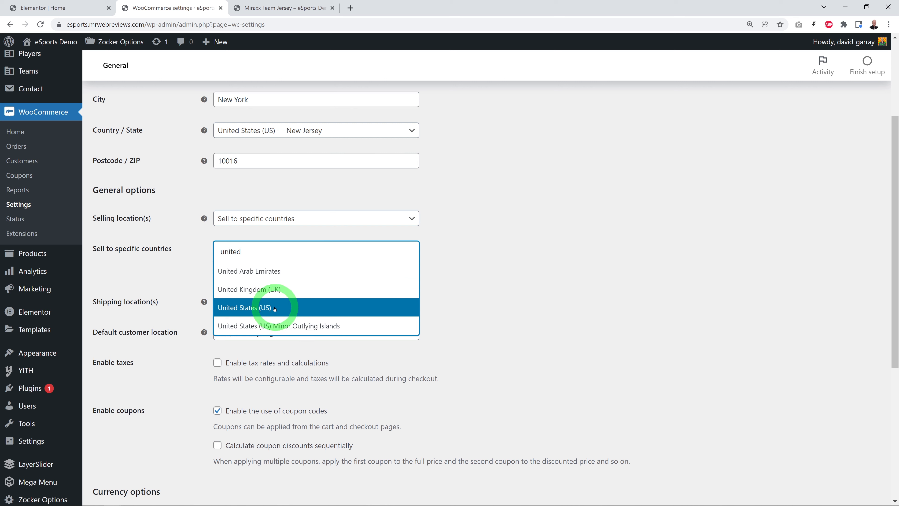
click(279, 364)
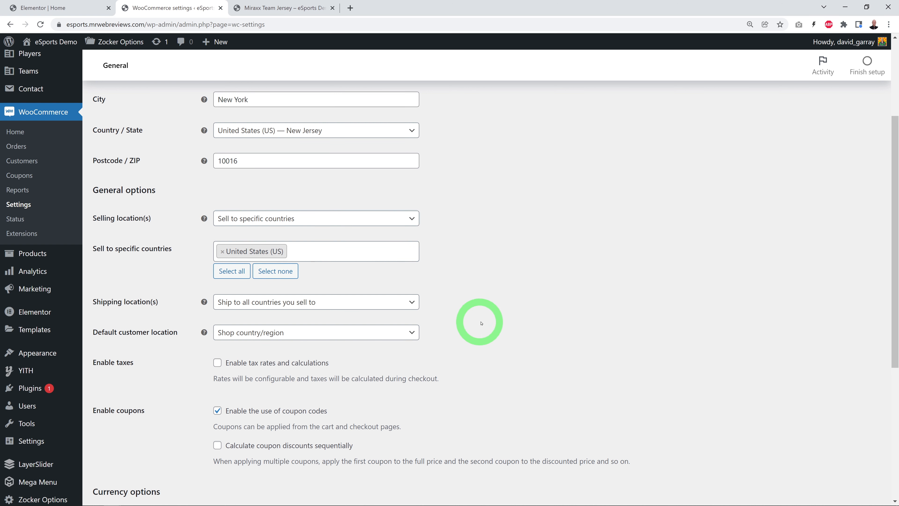
click(410, 303)
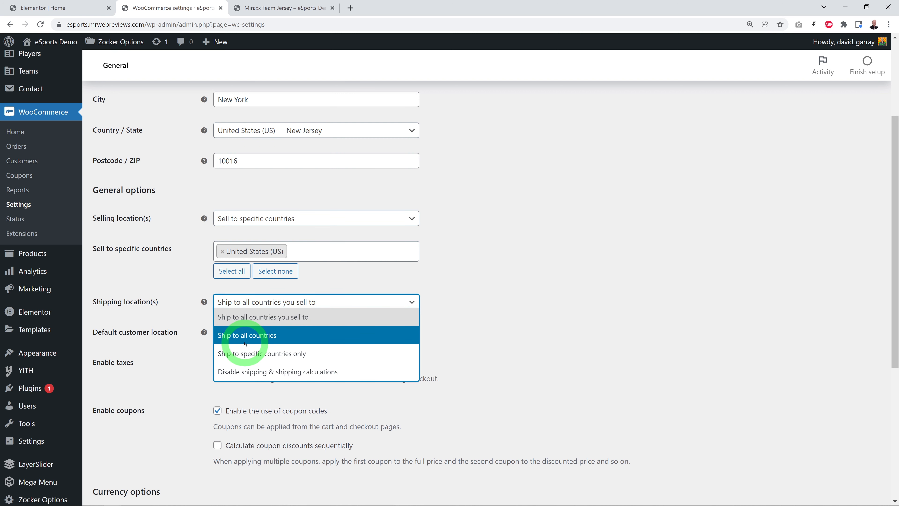
click(484, 298)
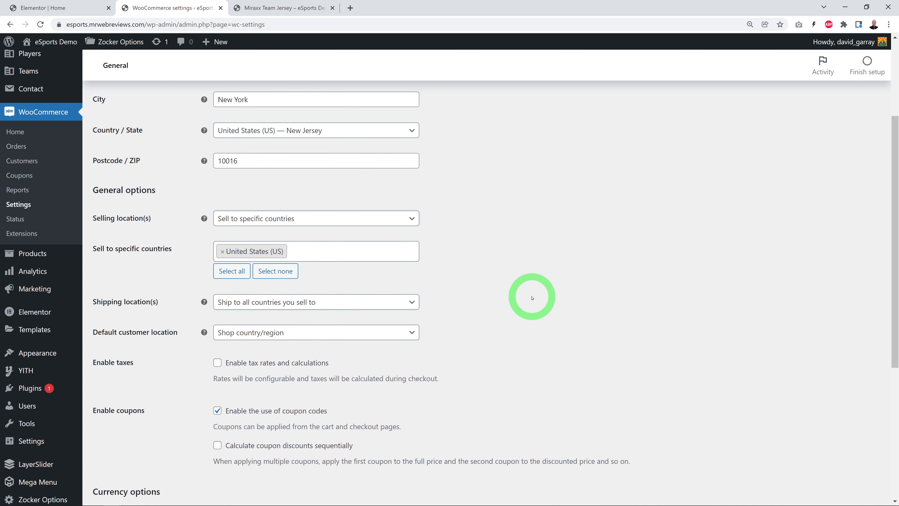
Step: Enable tax rates and calculations, keep United States (US) dollar as the currency, and save the general settings
scroll(520, 289, up, 2)
scroll(525, 286, down, 3)
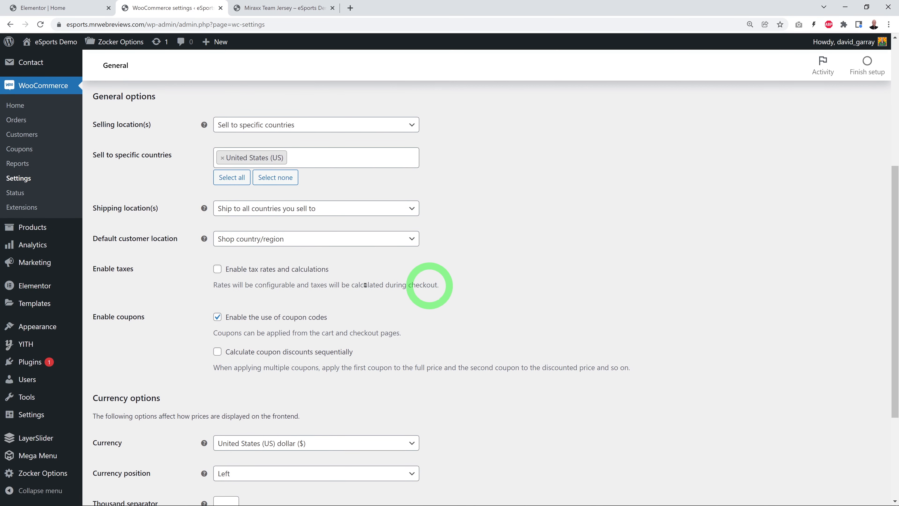
click(217, 269)
scroll(614, 307, down, 4)
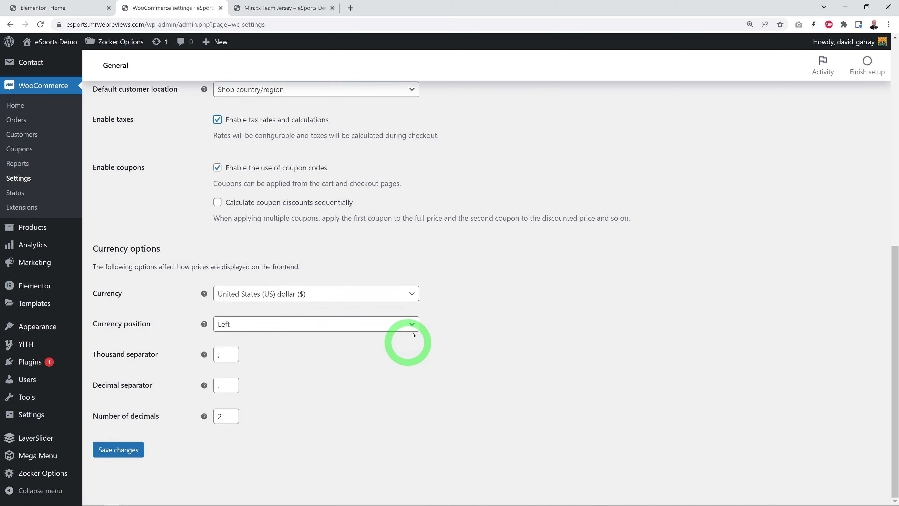
click(412, 293)
drag(414, 408, 416, 328)
click(562, 301)
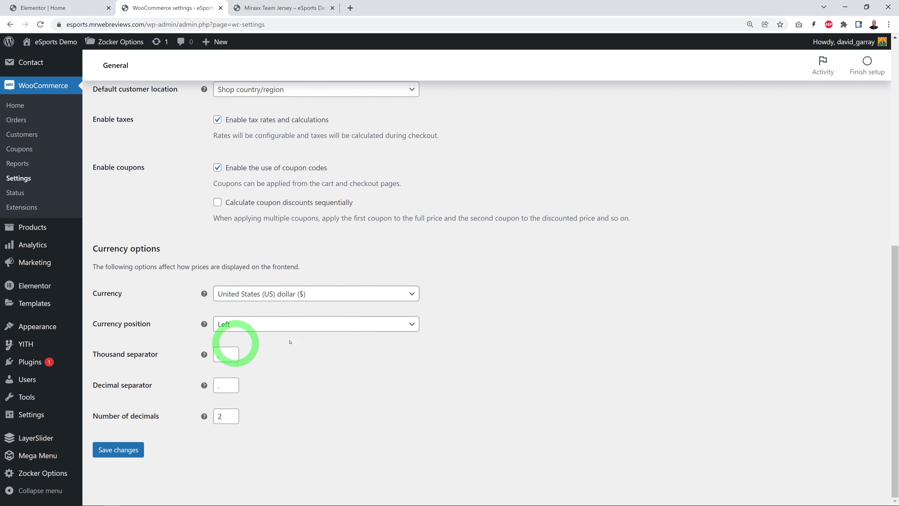
click(119, 450)
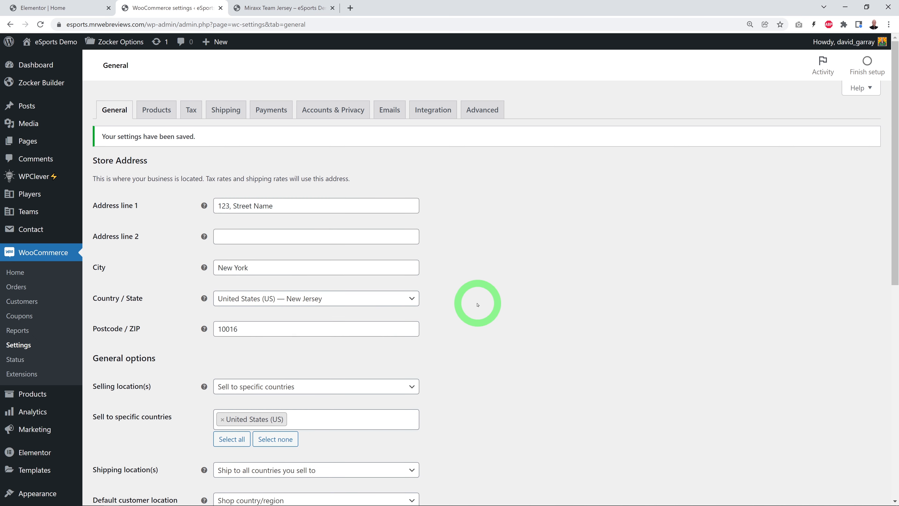
Step: Add a standard tax rate for country code US at 10%, named US-10% VAT, and save the changes
scroll(477, 304, down, 4)
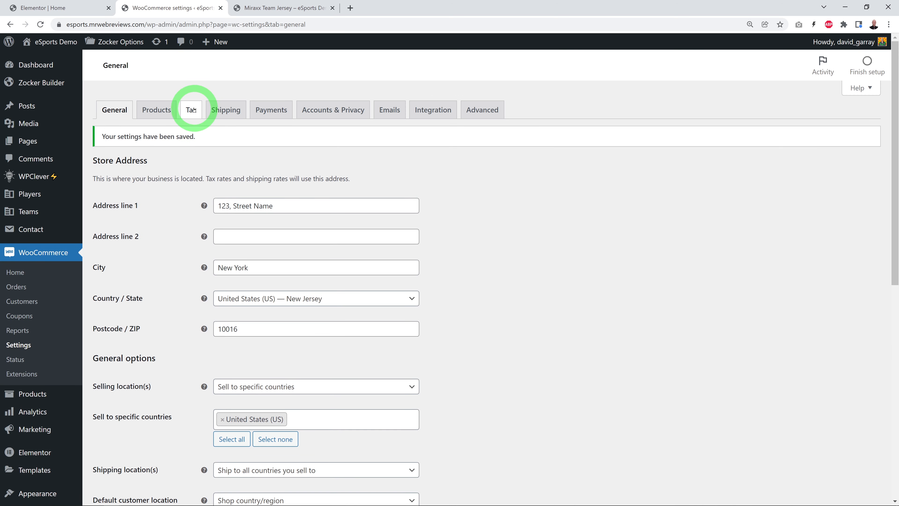
click(193, 110)
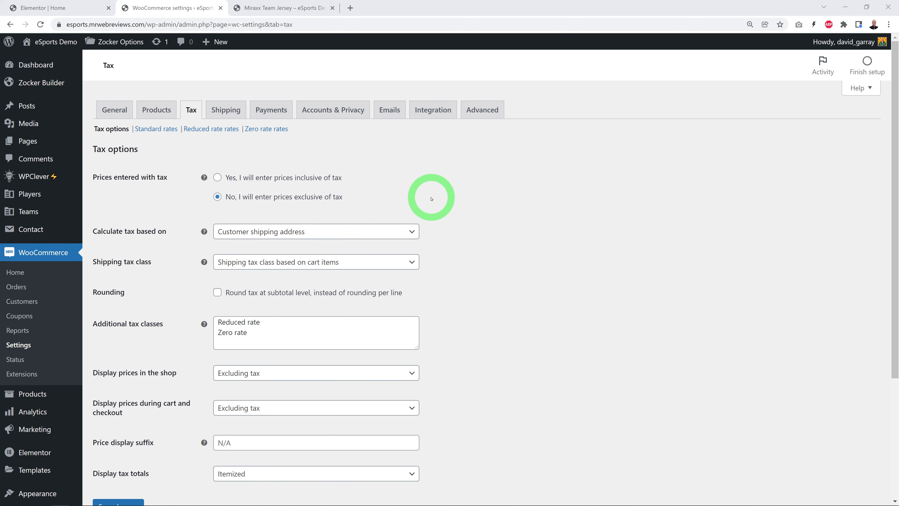
click(164, 129)
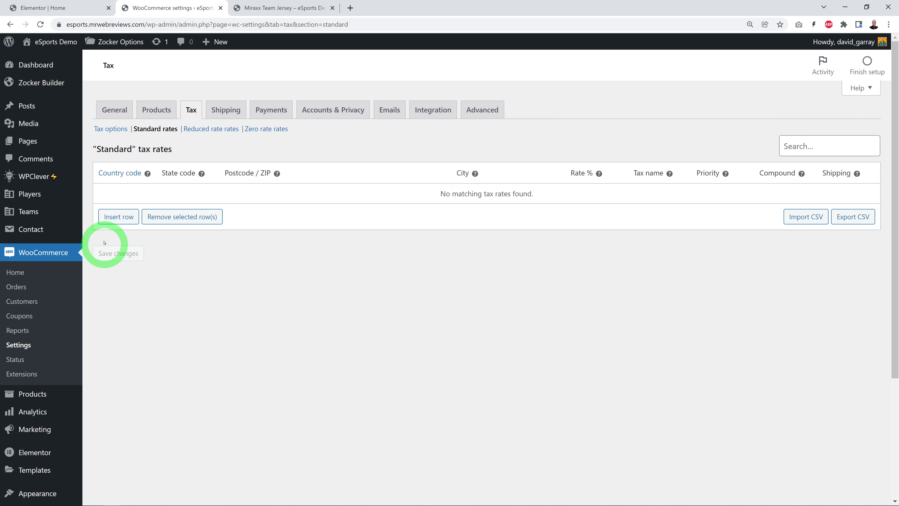
click(106, 217)
click(108, 193)
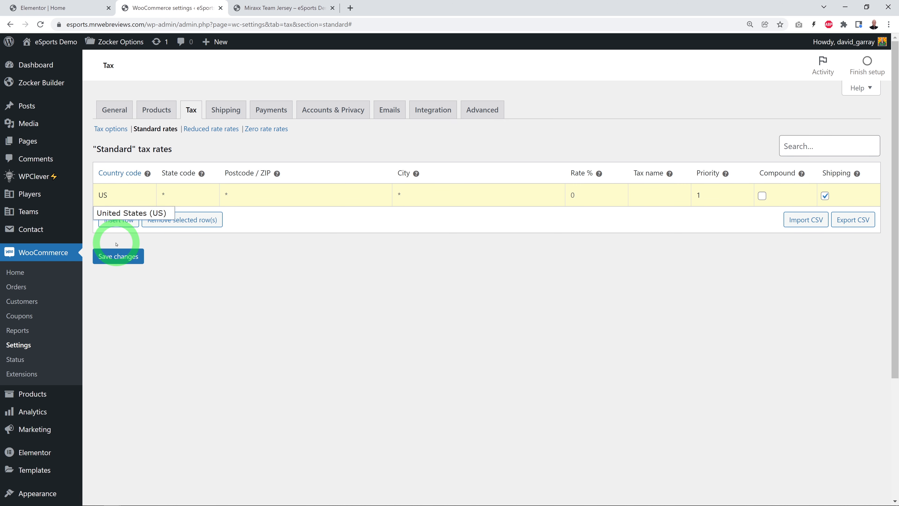
click(115, 214)
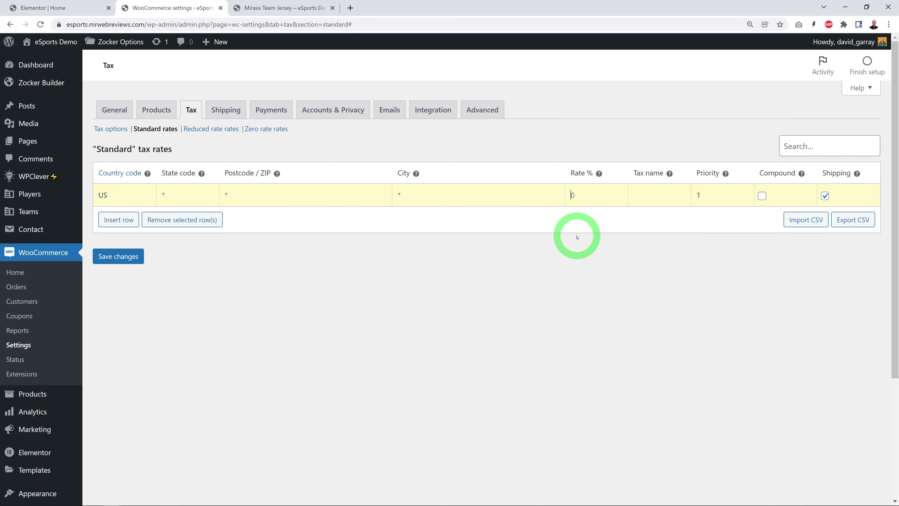
click(576, 268)
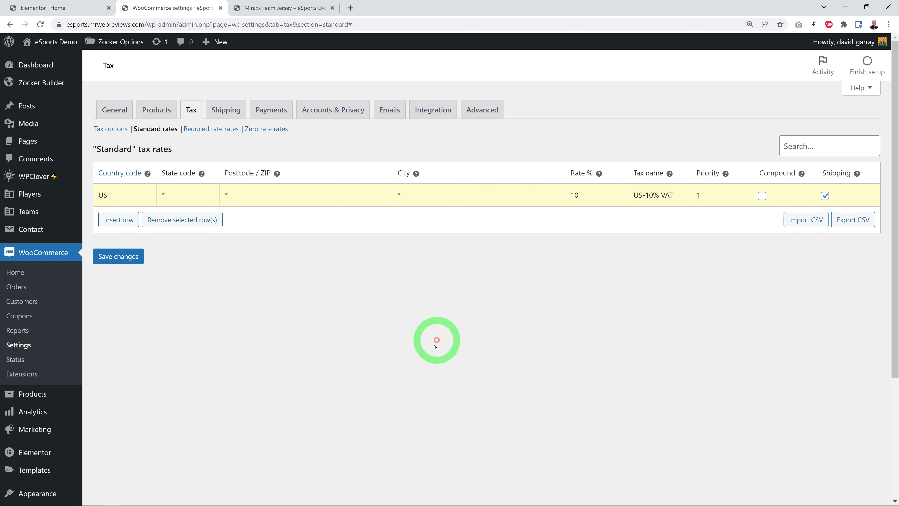
click(128, 257)
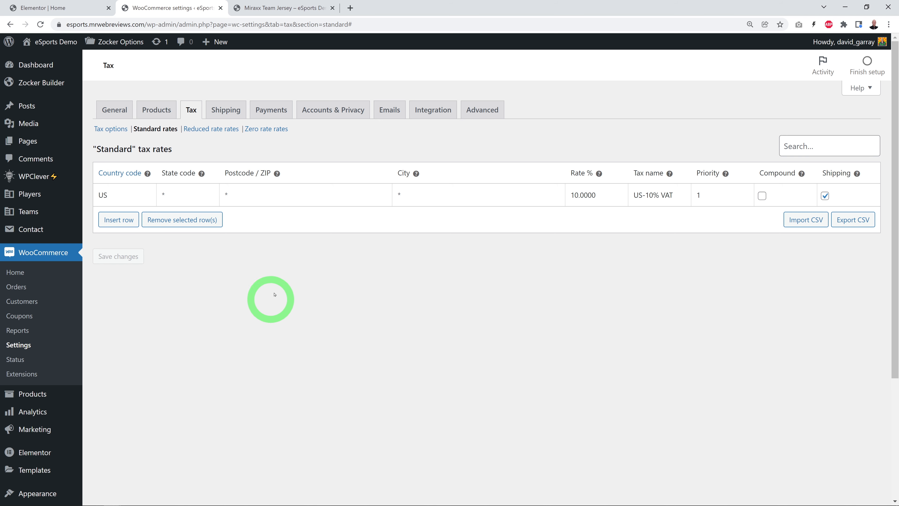
Step: Review the store's payment methods, set up Stripe Payments, and proceed to create or connect a Stripe account
click(269, 110)
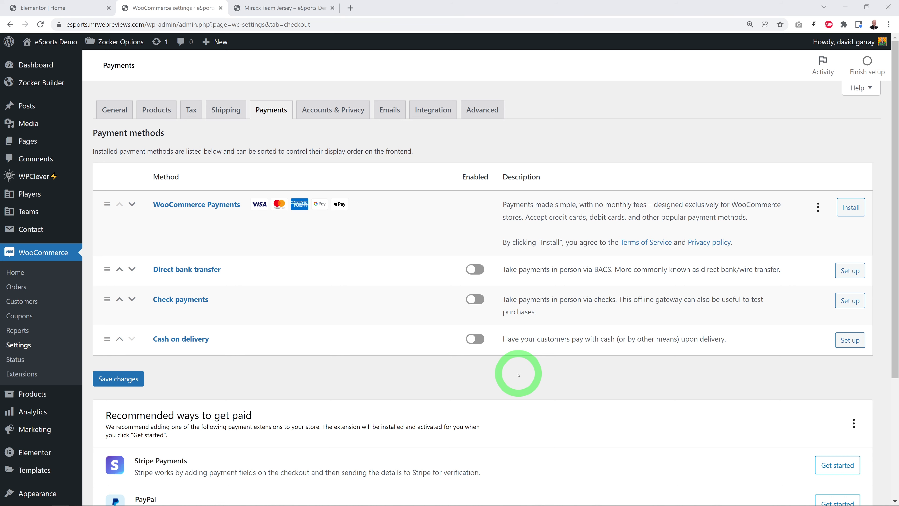
scroll(523, 351, down, 2)
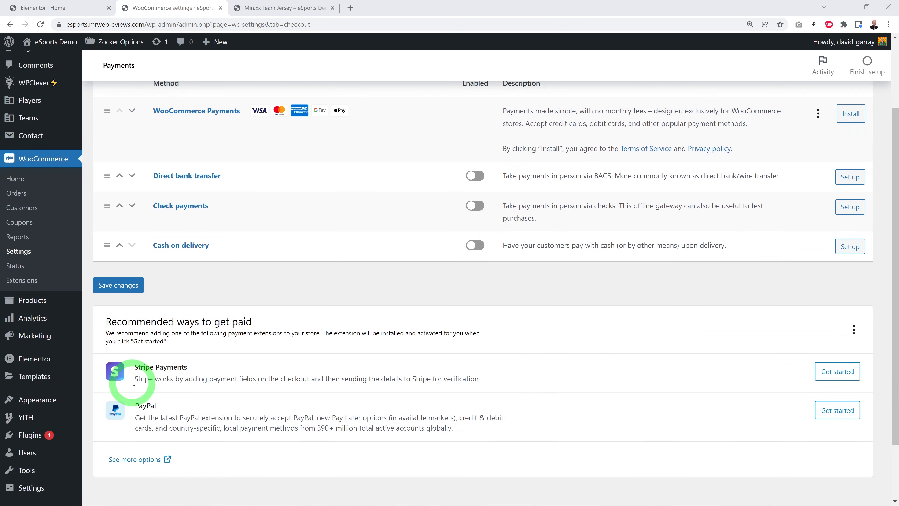
scroll(425, 367, down, 2)
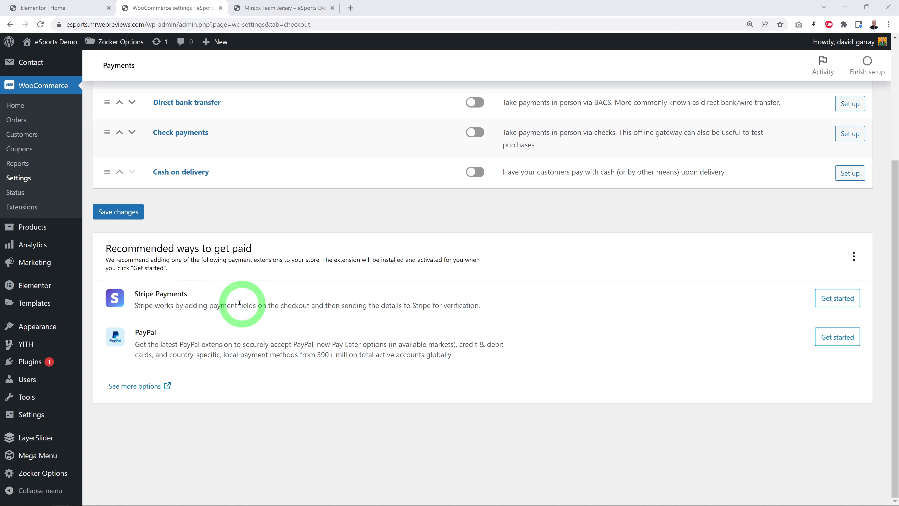
click(834, 300)
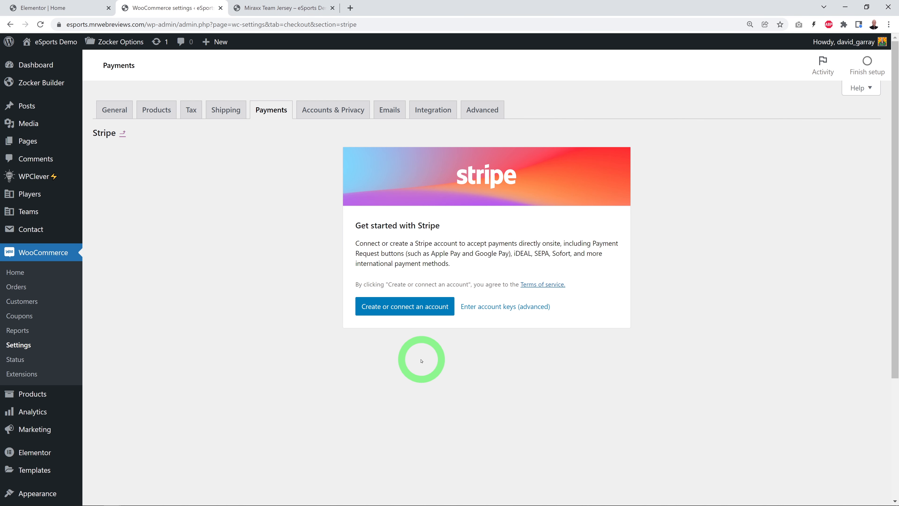
click(422, 308)
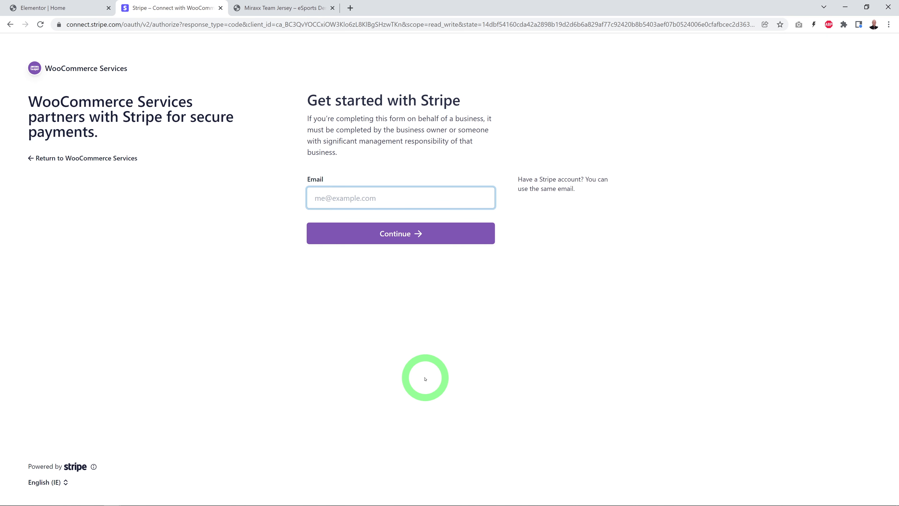
Step: Sign in to Stripe with the account email and password, and connect the existing Everything Custom-Built account to WooCommerce Services
click(398, 248)
click(397, 238)
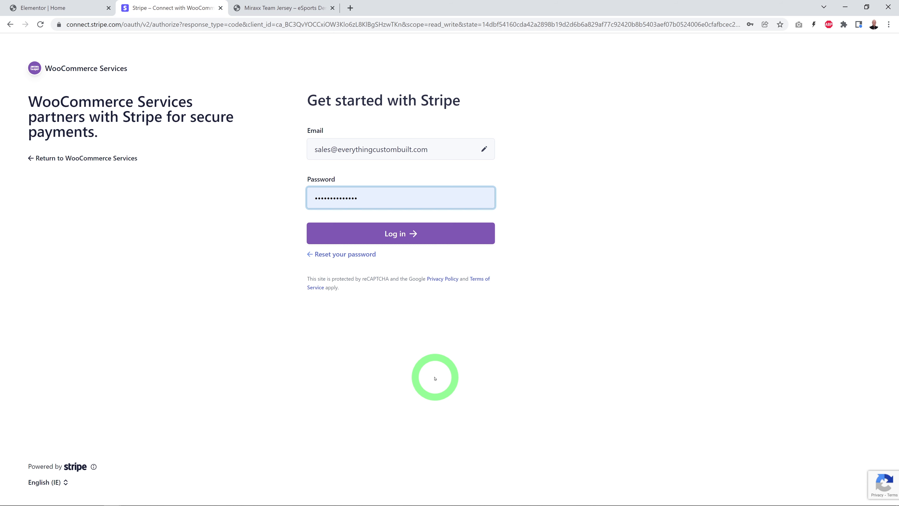
click(416, 241)
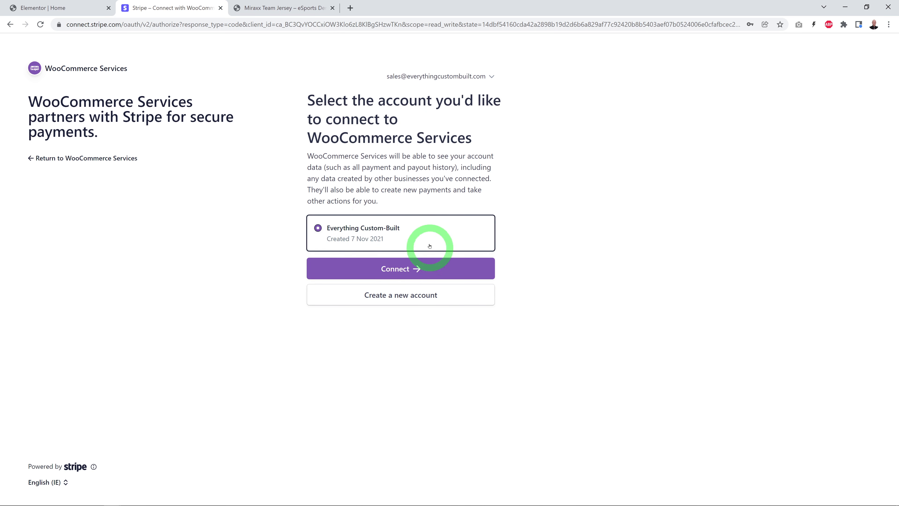
click(403, 268)
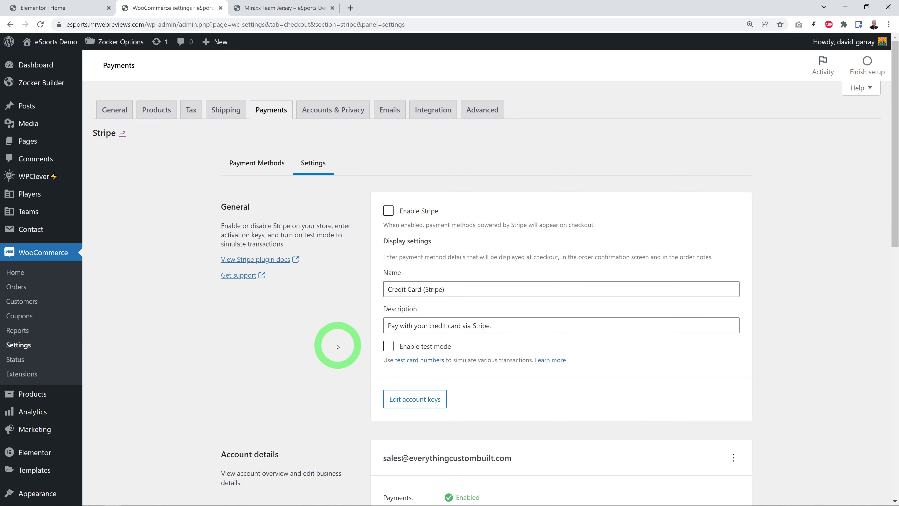
Step: Enable Stripe and its test mode in the Stripe payment settings, and save the changes
click(389, 209)
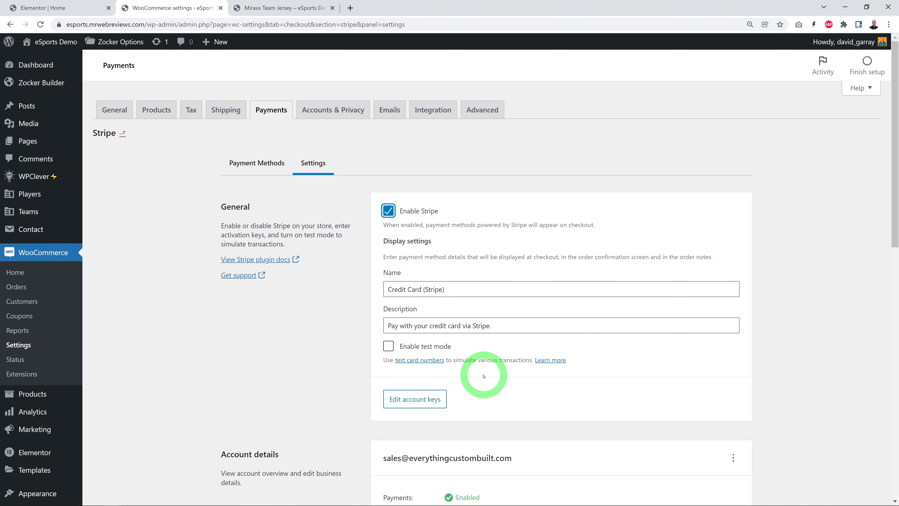
click(388, 347)
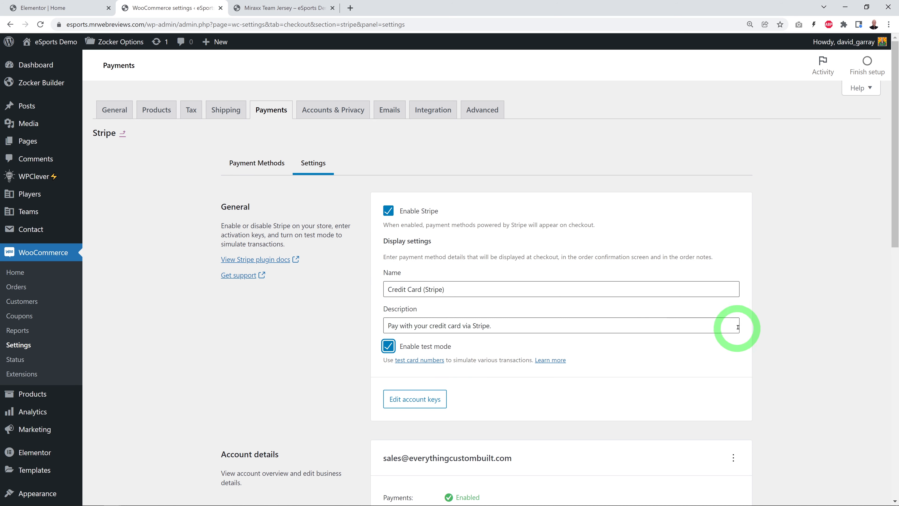
scroll(784, 325, down, 7)
scroll(784, 325, down, 6)
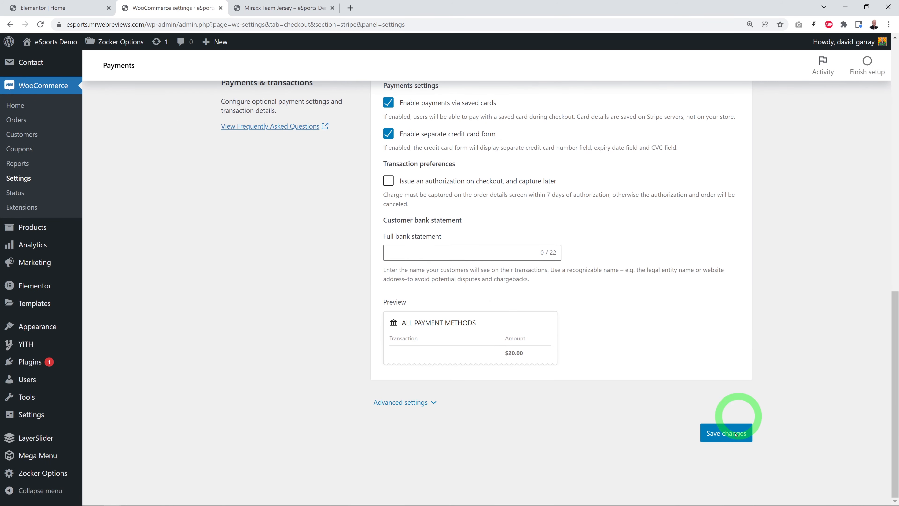
click(726, 429)
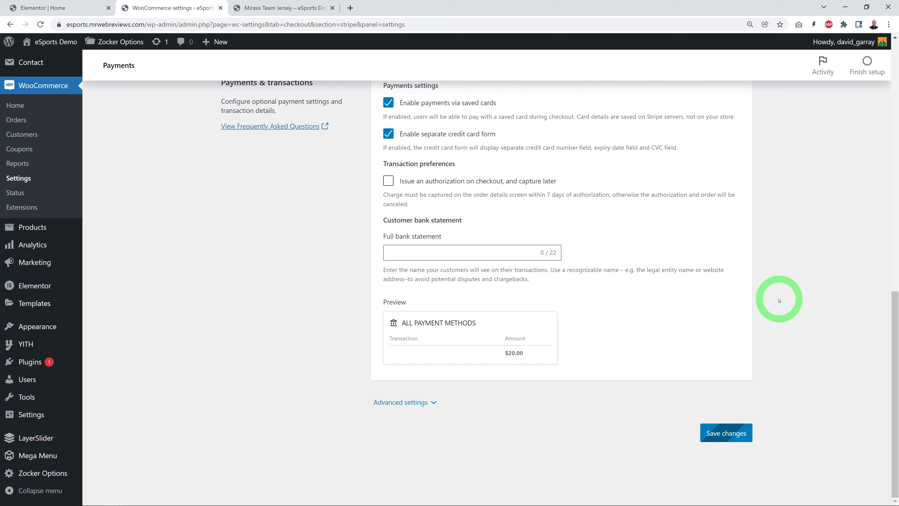
scroll(768, 375, up, 13)
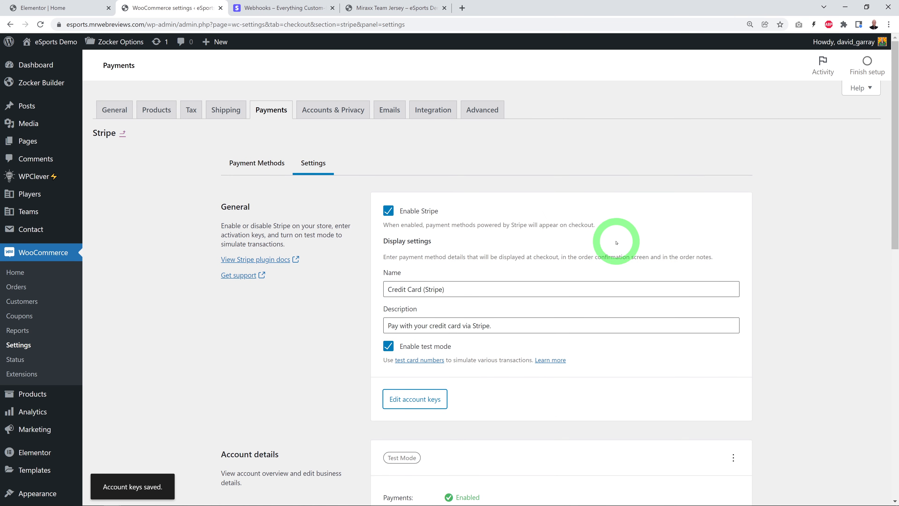
Step: In the advanced page setup, choose Cart (ID: 10) as the cart page and save the changes
click(482, 109)
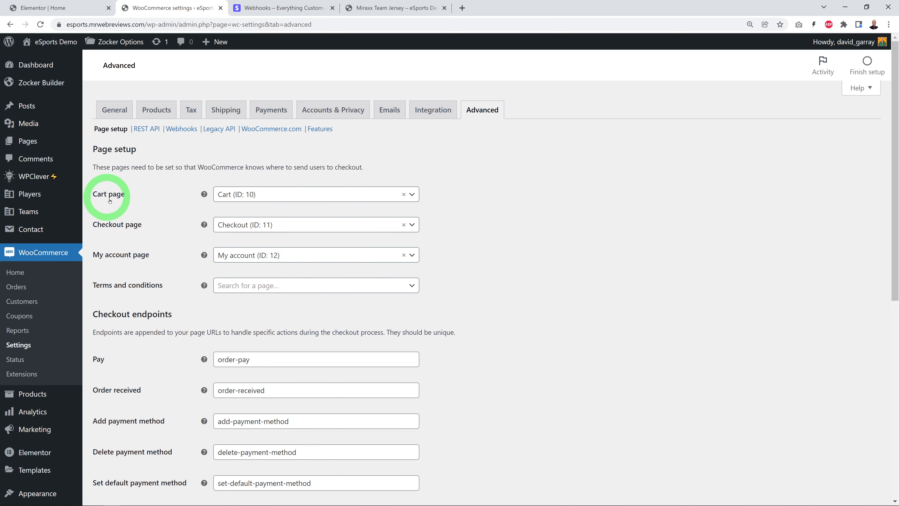
click(412, 195)
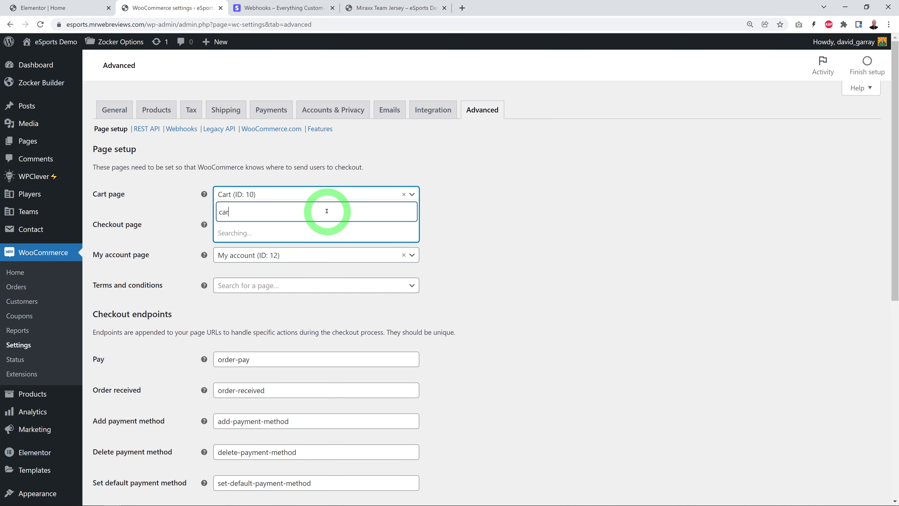
click(262, 251)
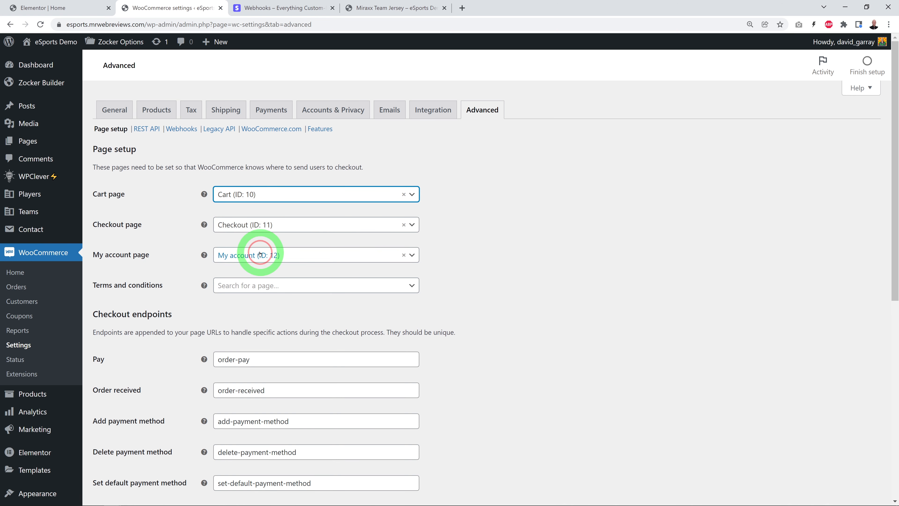
scroll(536, 241, down, 10)
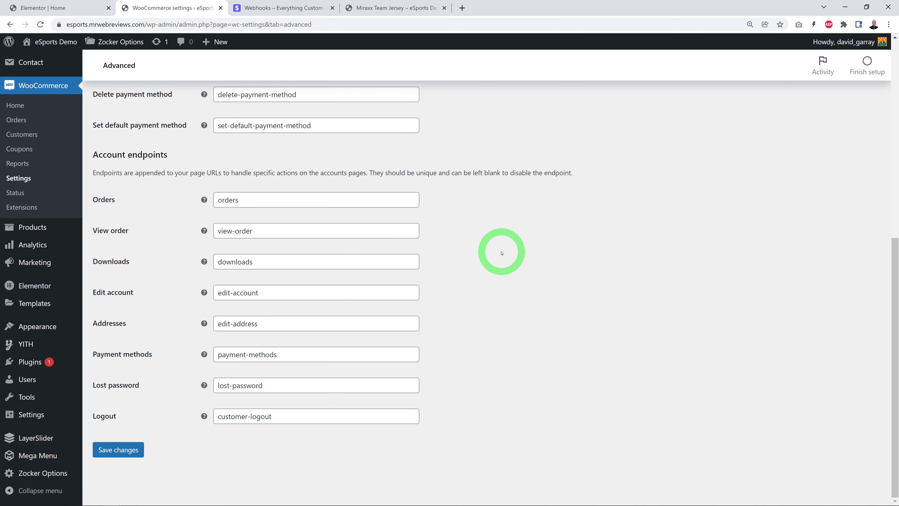
click(121, 451)
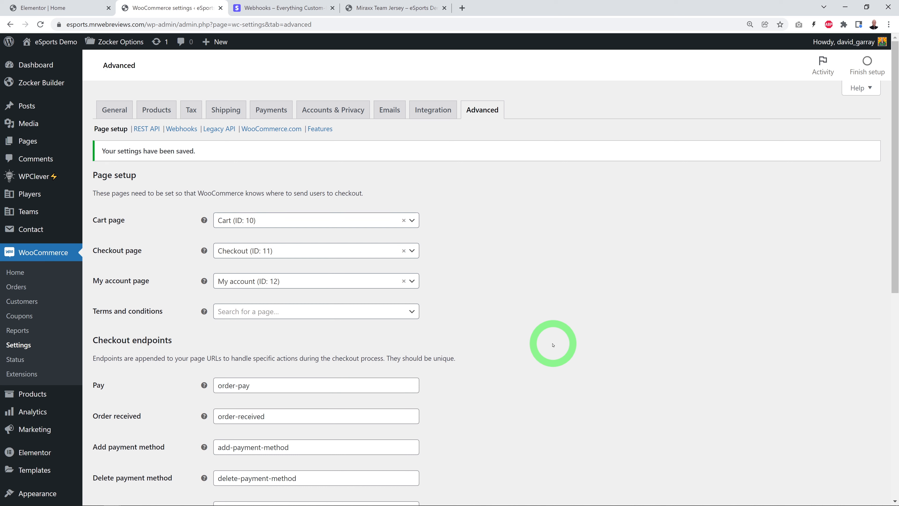
Step: Add one Miraxx Team Jersey in size Medium to the cart from its product page on the site
click(285, 8)
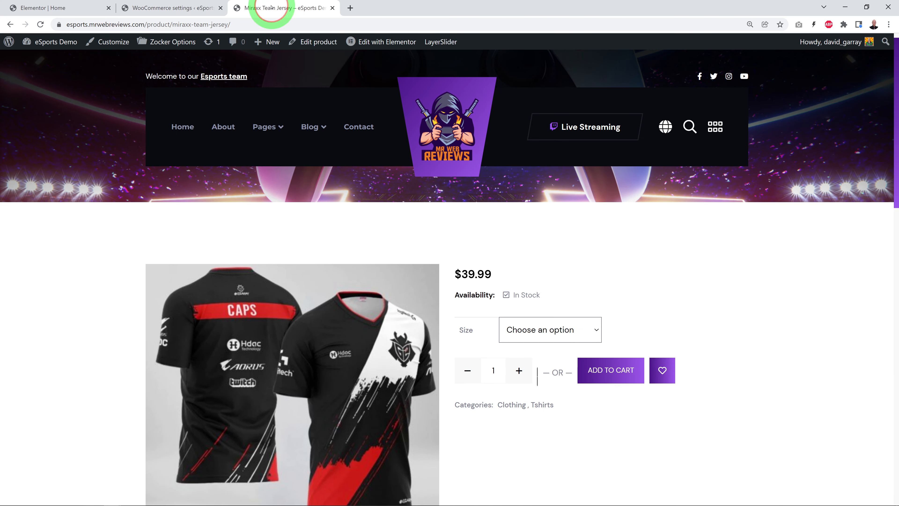
scroll(706, 313, down, 1)
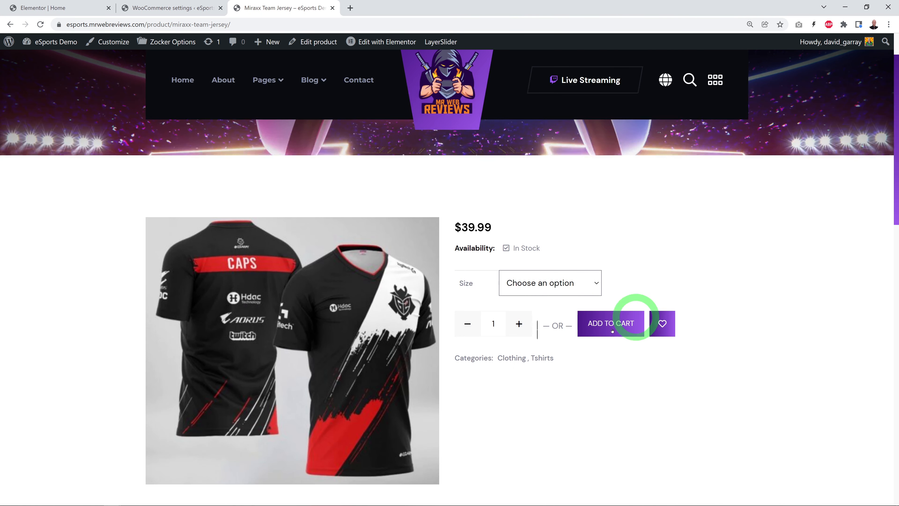
click(550, 292)
click(531, 324)
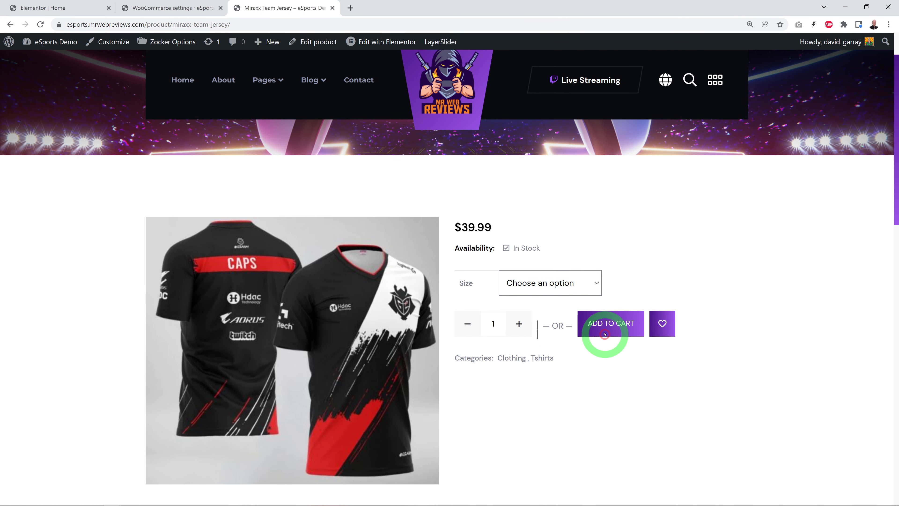
click(605, 326)
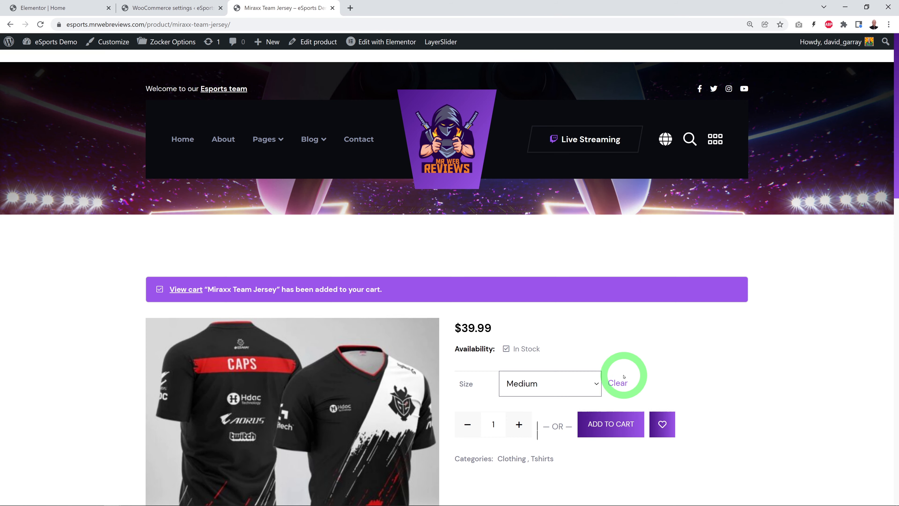
Step: View the cart with its totals and proceed to checkout
click(191, 291)
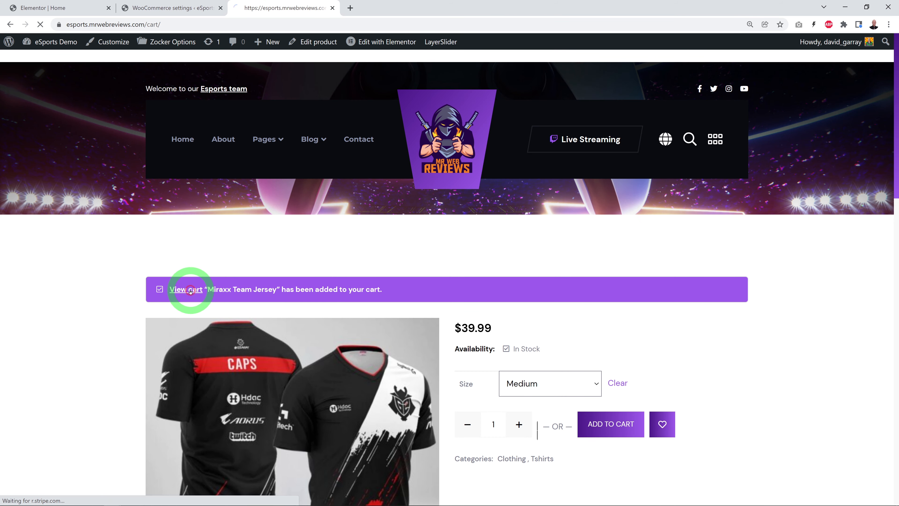
scroll(773, 305, down, 3)
scroll(791, 309, down, 4)
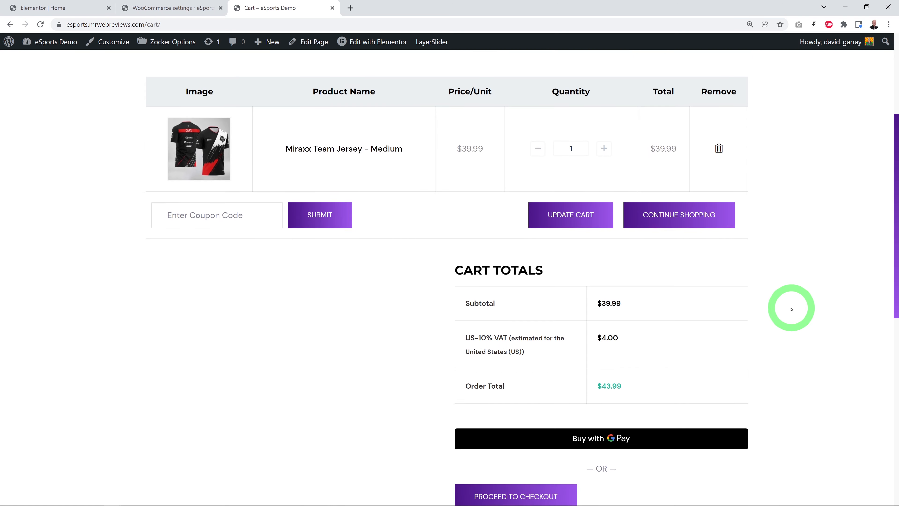
click(504, 415)
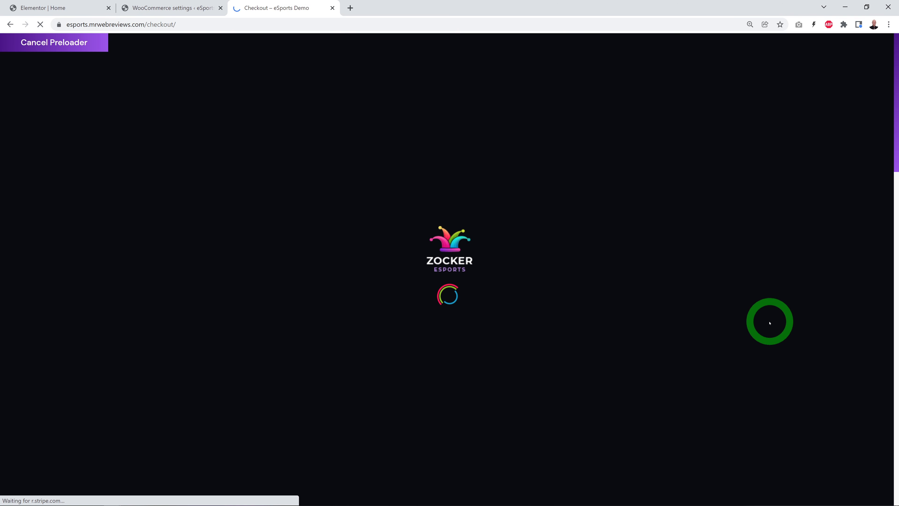
Step: Review the checkout page and fill in the customer's billing name, company, phone number and address
scroll(772, 321, down, 7)
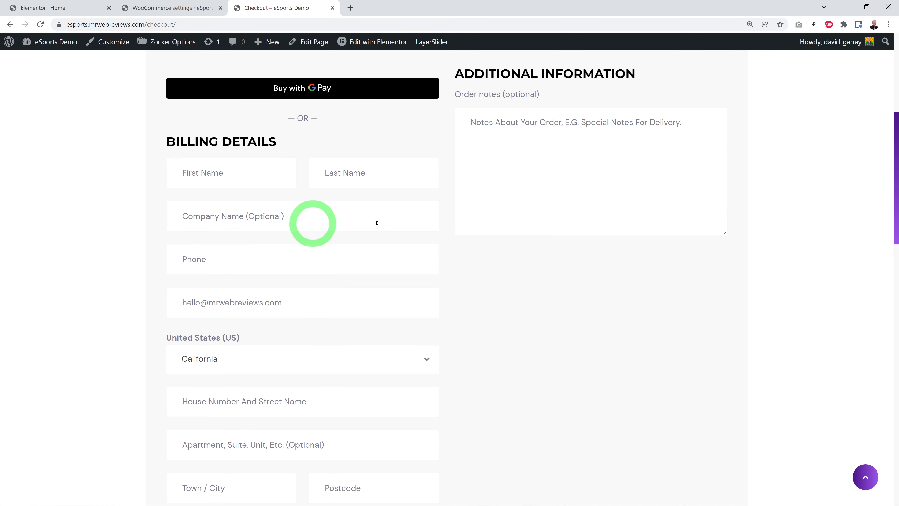
scroll(564, 341, down, 9)
scroll(595, 339, down, 6)
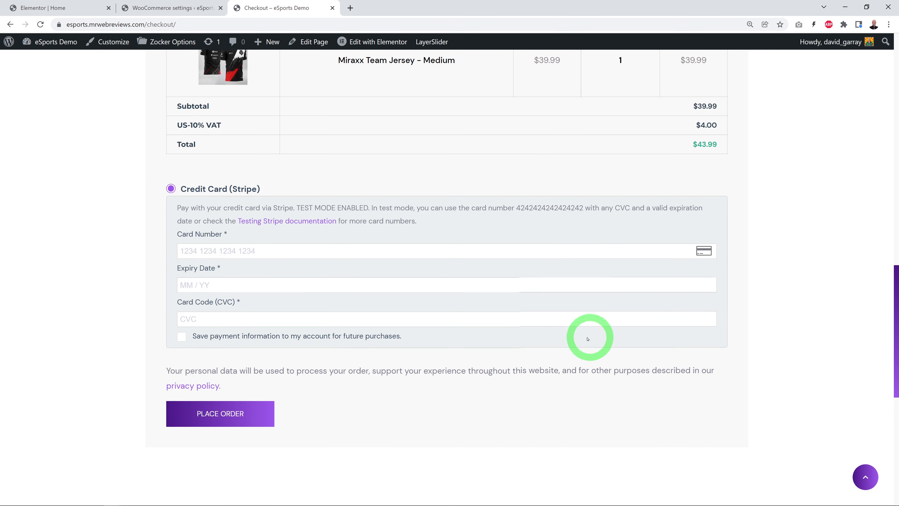
scroll(524, 375, up, 2)
scroll(524, 375, up, 17)
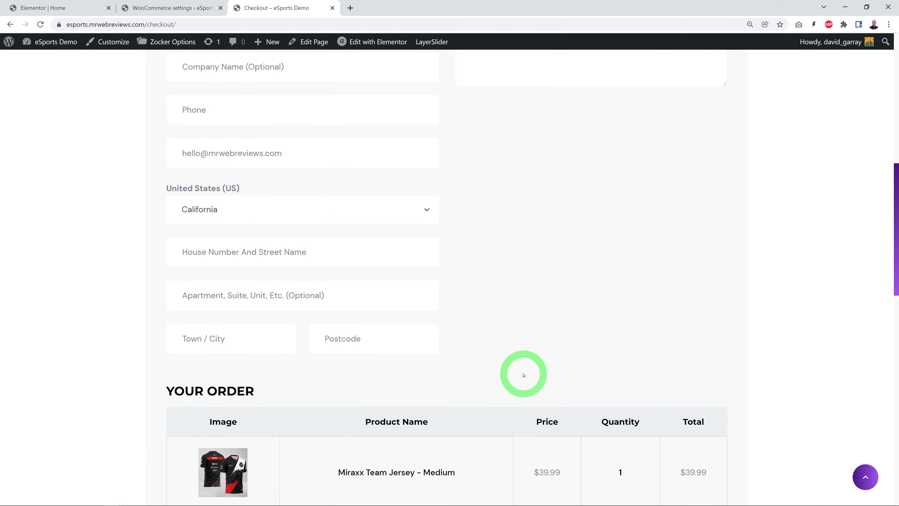
scroll(532, 375, down, 3)
scroll(536, 376, down, 2)
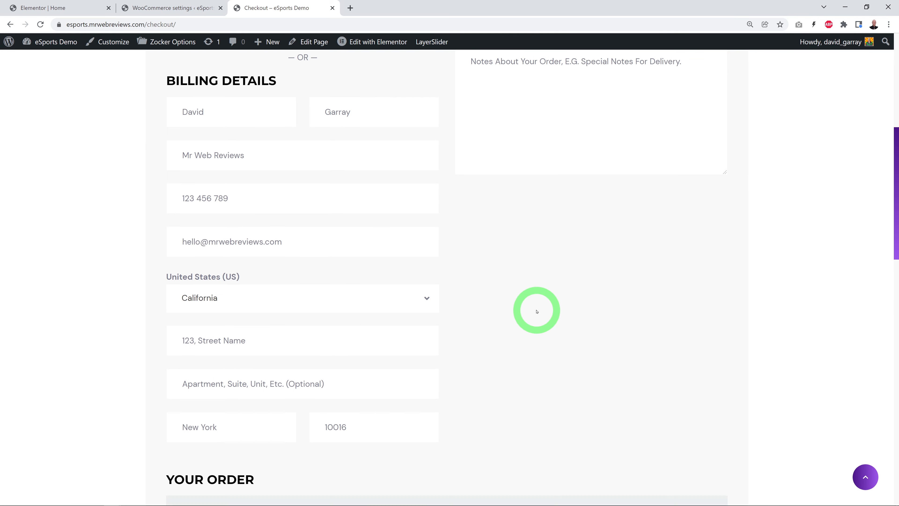
scroll(537, 312, down, 10)
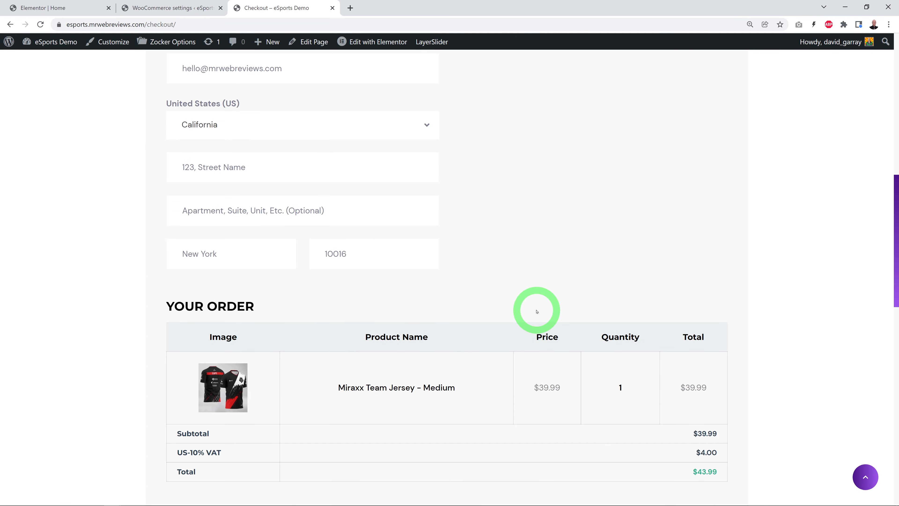
scroll(537, 311, down, 1)
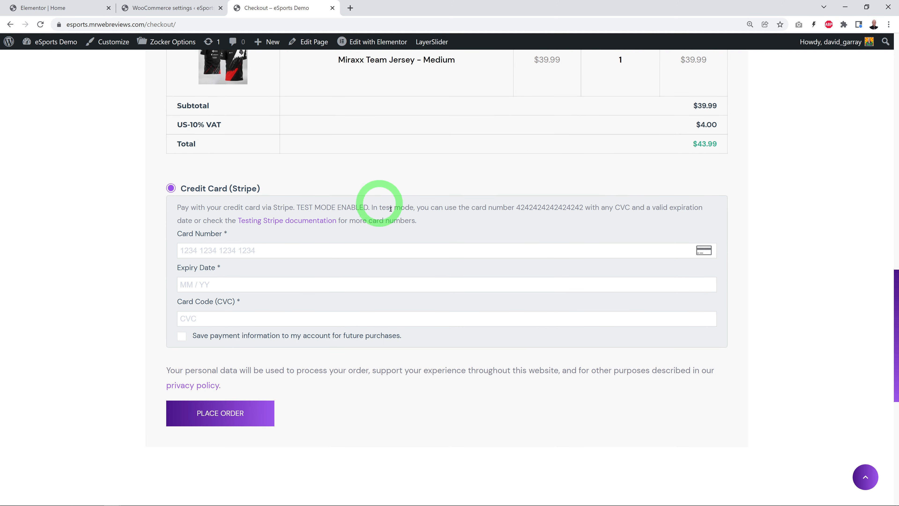
Step: Enter the provided Stripe test card number with an expiry date and card code, place the order, and check the order details
drag(517, 206, 574, 207)
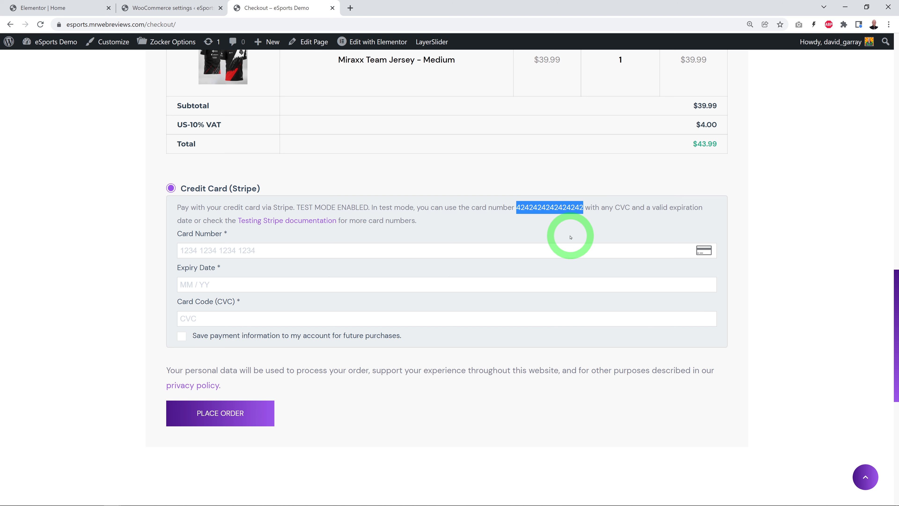
click(301, 250)
key(ctrl+v)
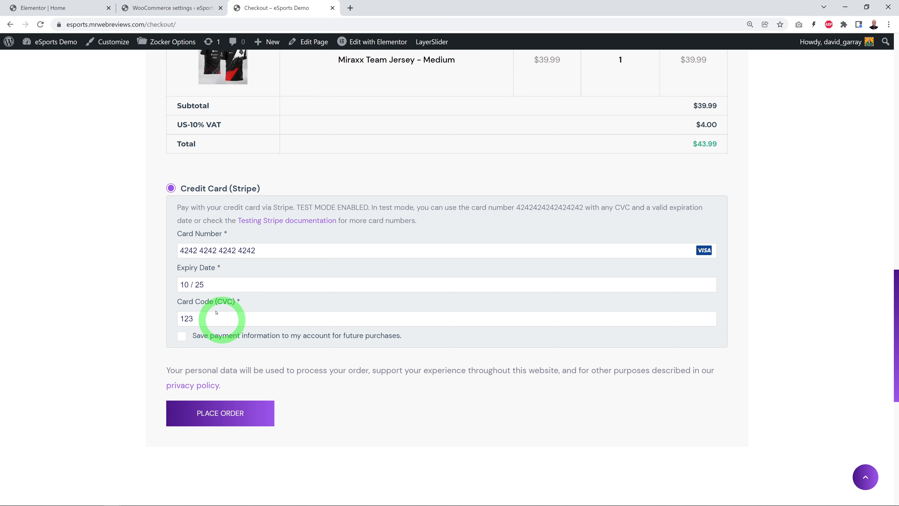
click(227, 417)
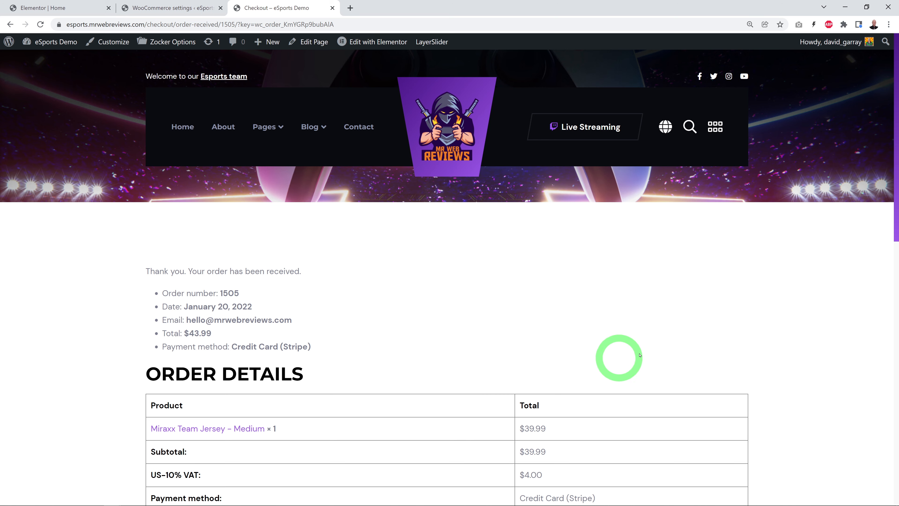
scroll(749, 345, down, 3)
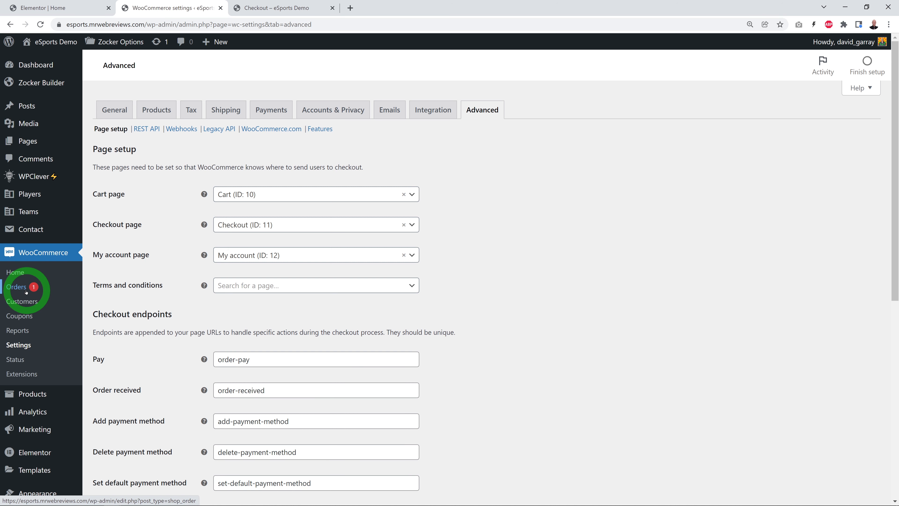
Step: Open the newly placed jersey order in the WooCommerce orders, set its status to Completed, and update it
click(16, 286)
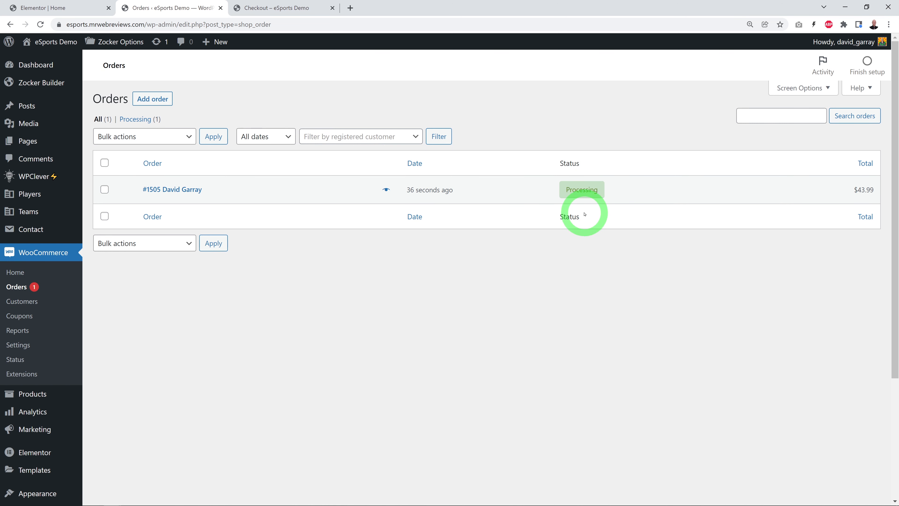
click(157, 189)
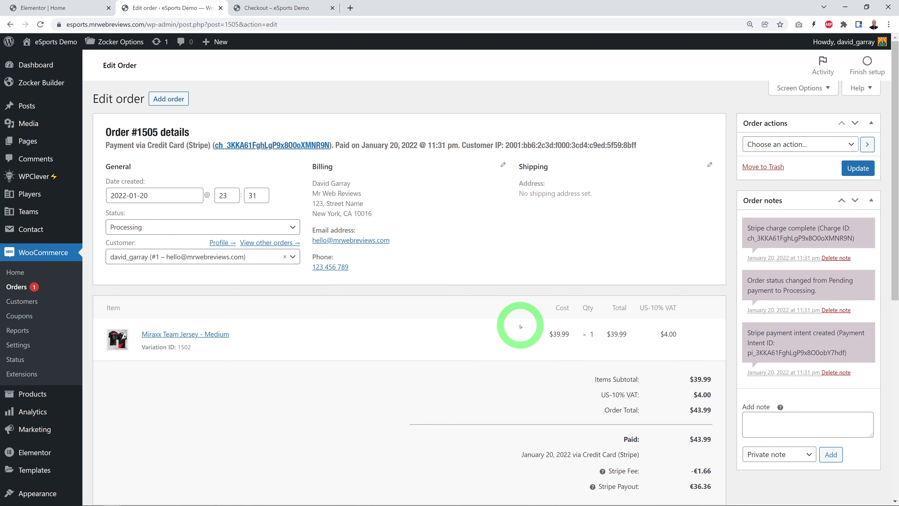
click(292, 229)
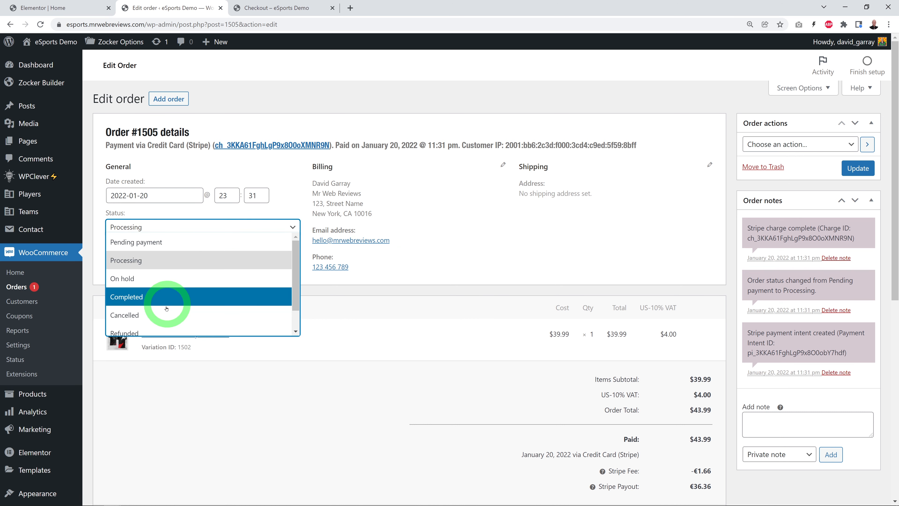
click(157, 294)
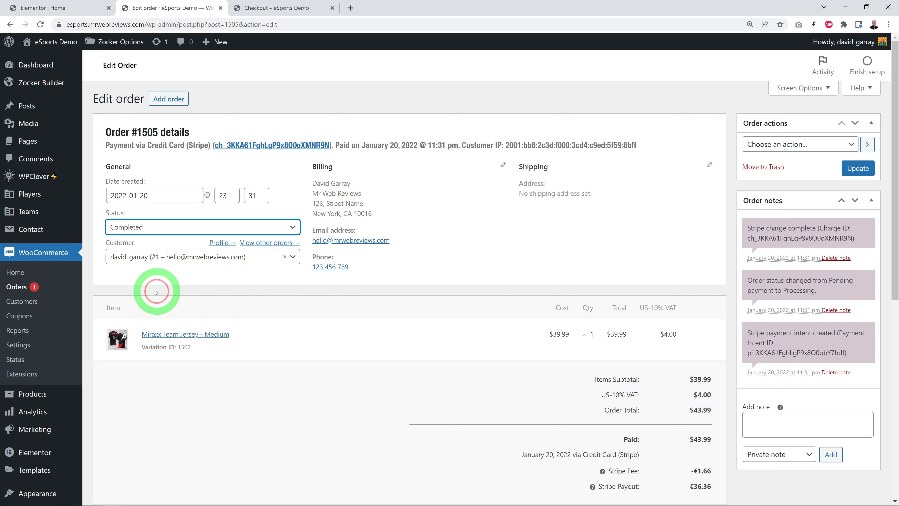
click(857, 169)
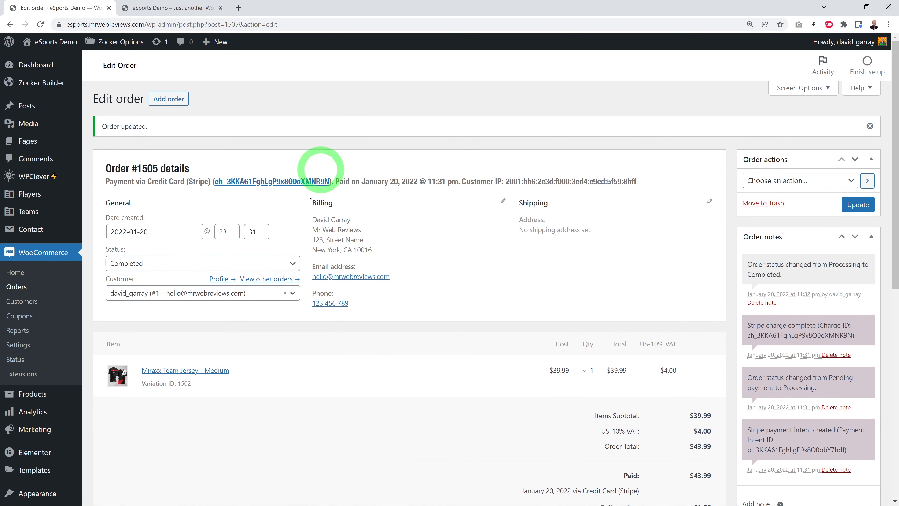
Step: Open the Players page on the live site and look over the player cards
click(170, 8)
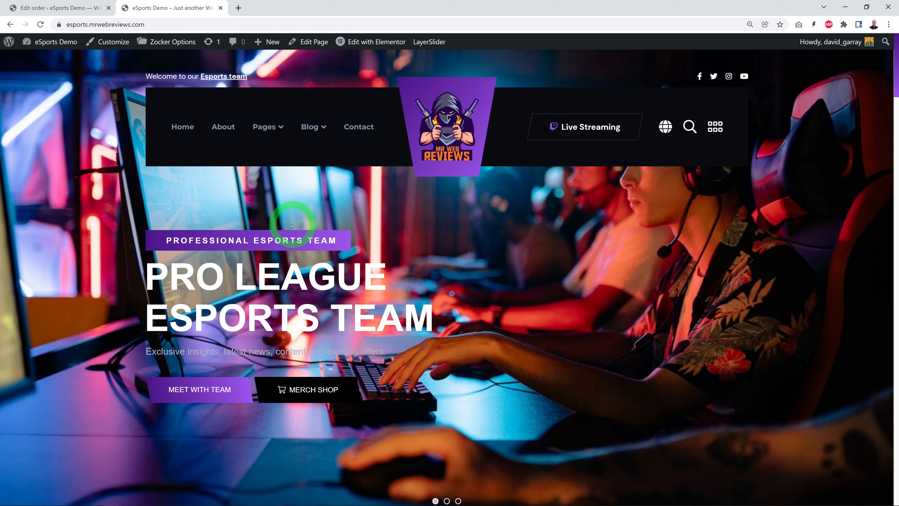
mouse_move(274, 128)
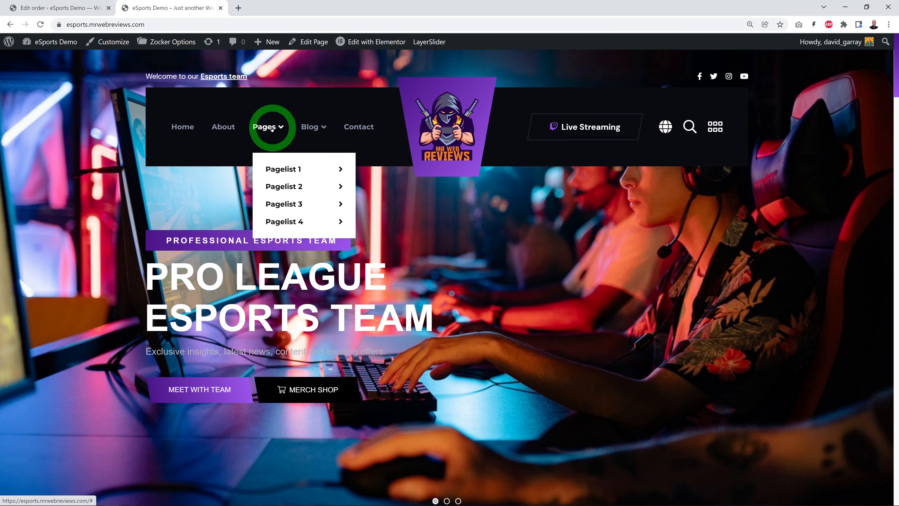
mouse_move(279, 170)
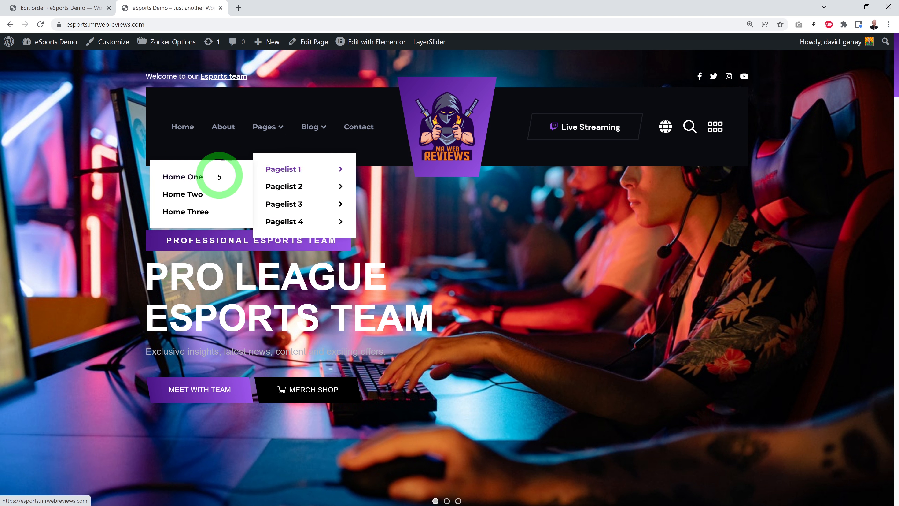
mouse_move(290, 192)
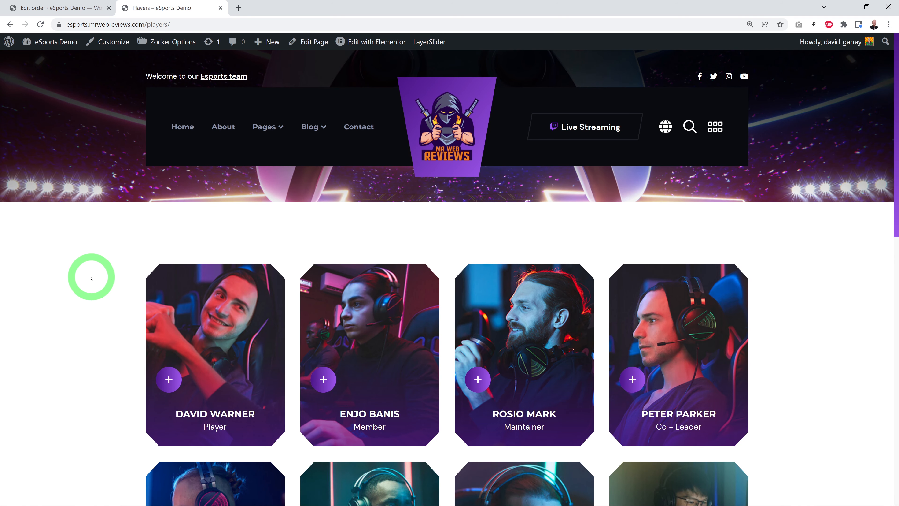
scroll(92, 278, down, 5)
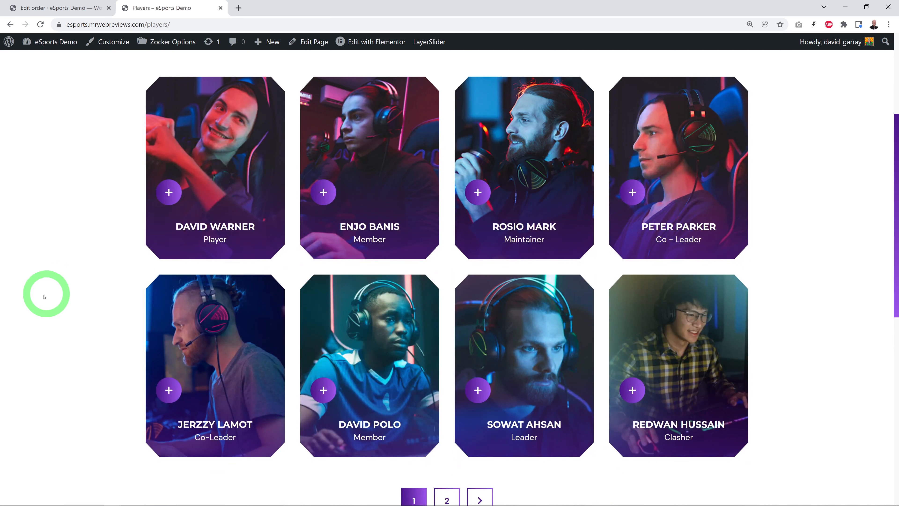
Step: List all players in the WordPress admin and compare them with the live Players page cards and their social links
click(77, 9)
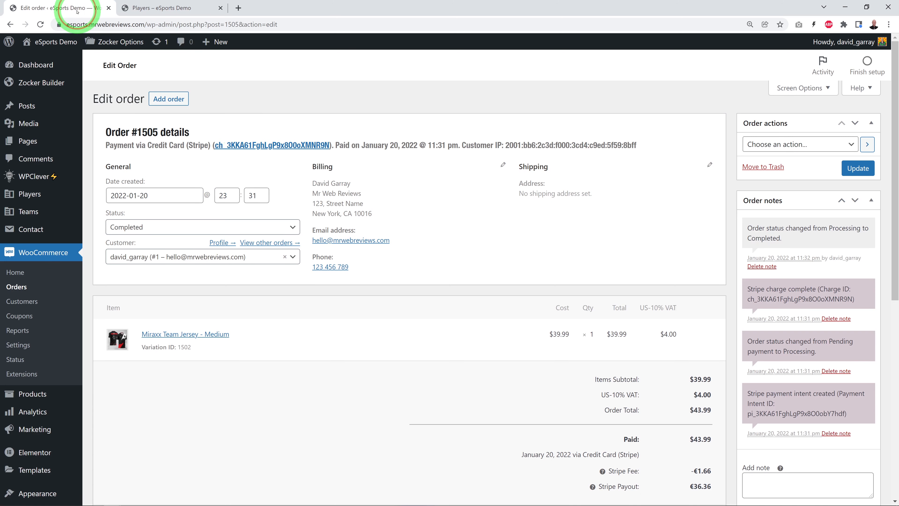
click(30, 195)
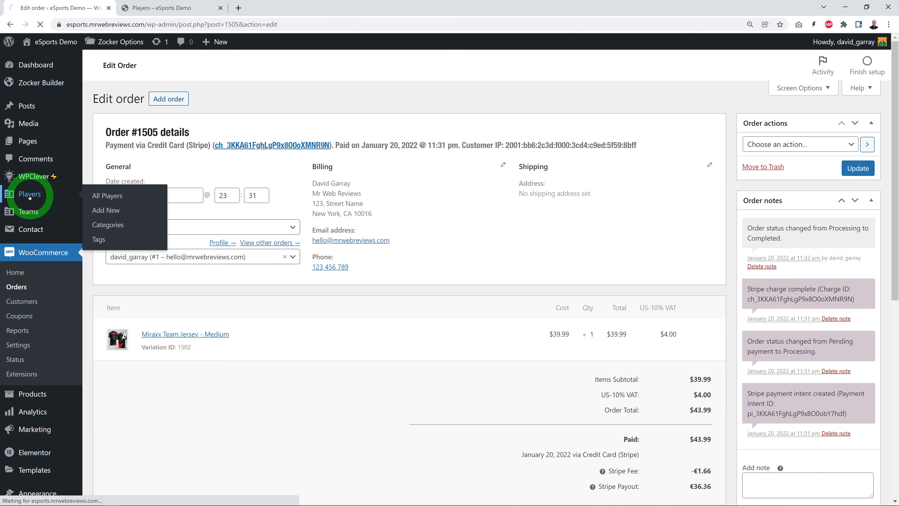
scroll(200, 400, down, 3)
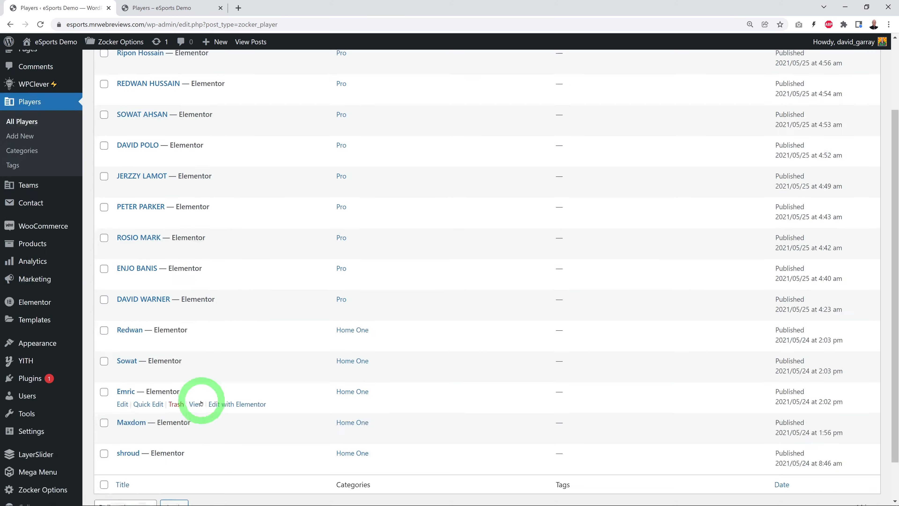
scroll(201, 401, up, 3)
click(170, 8)
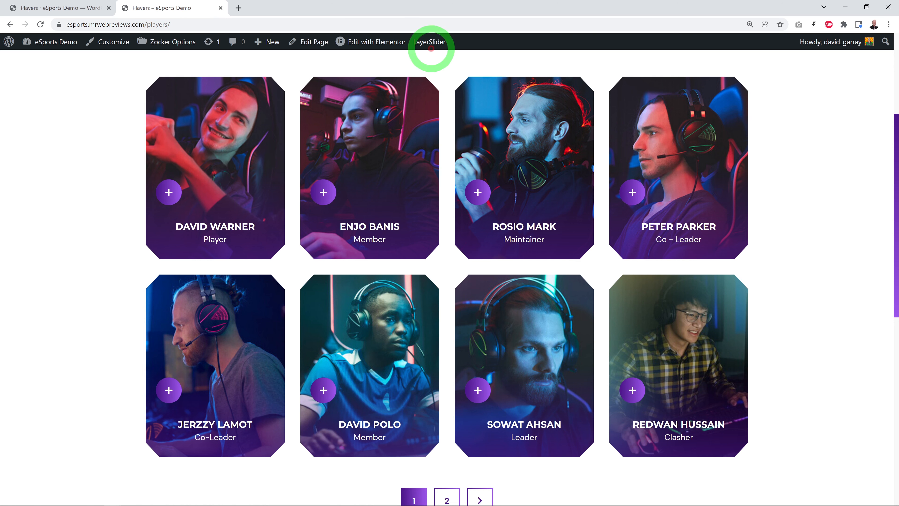
mouse_move(392, 293)
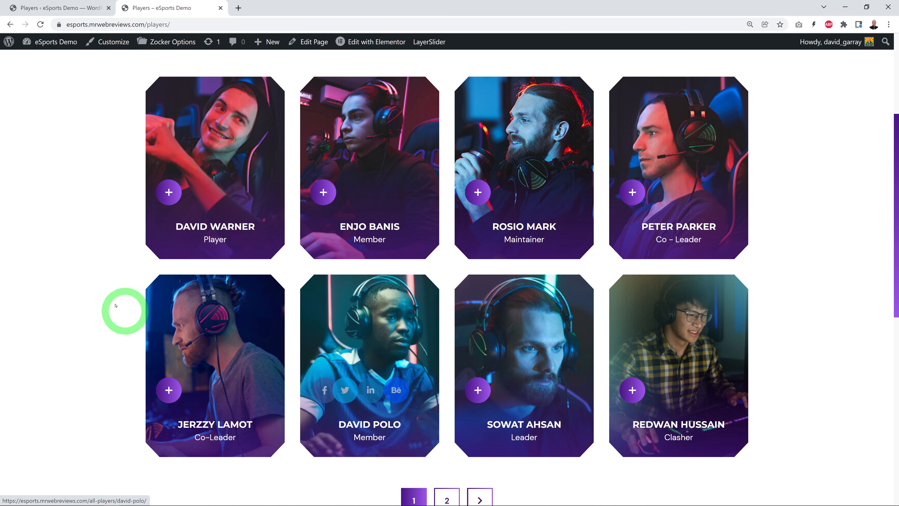
mouse_move(167, 191)
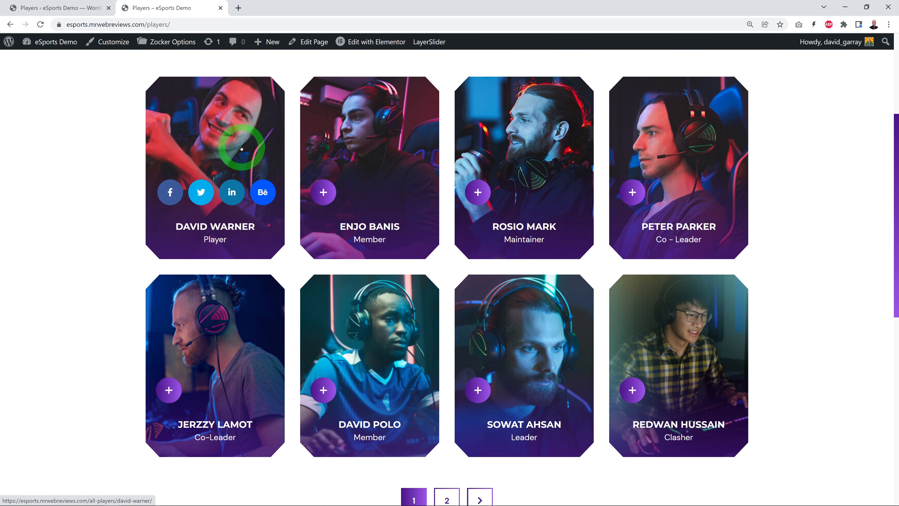
Step: Open the Player Details page on the live site and examine its profile info, Games and Twitch sections, and live stream
scroll(235, 142, up, 1)
scroll(482, 180, up, 3)
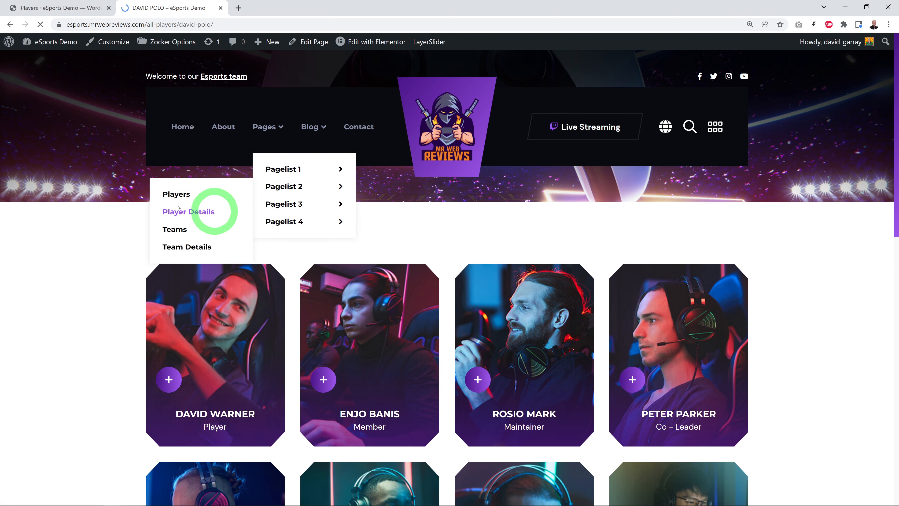
scroll(130, 276, down, 4)
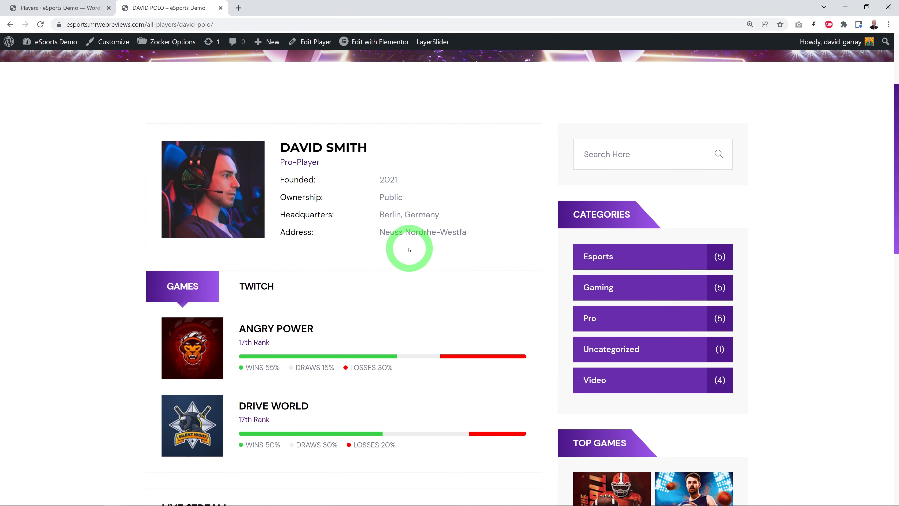
scroll(408, 250, down, 1)
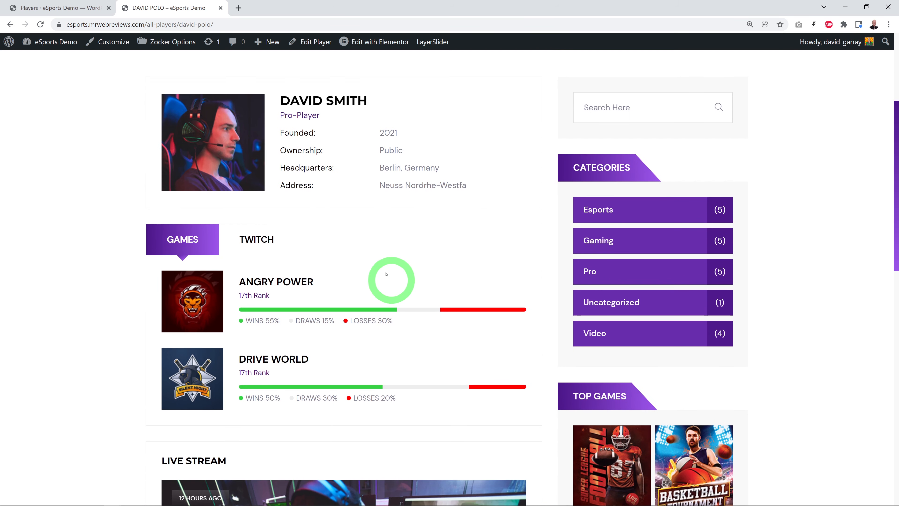
click(265, 243)
scroll(568, 257, down, 2)
scroll(390, 234, up, 1)
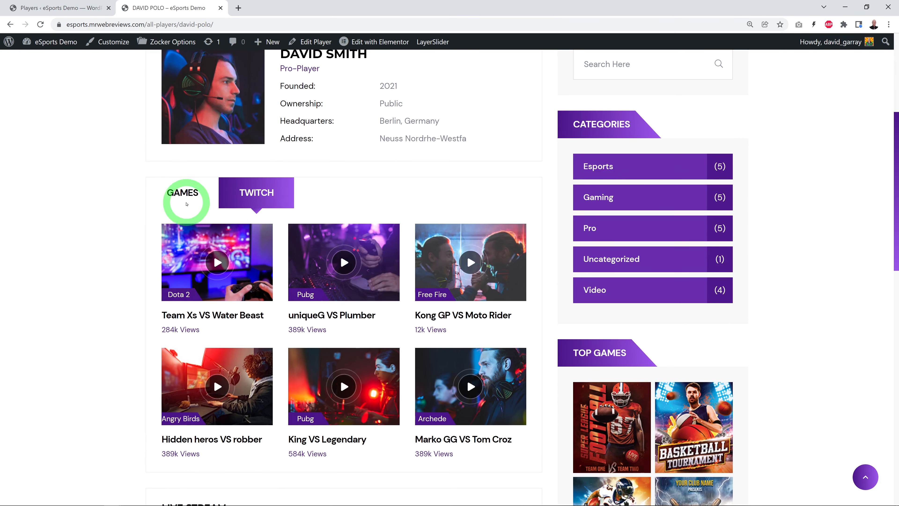
click(186, 204)
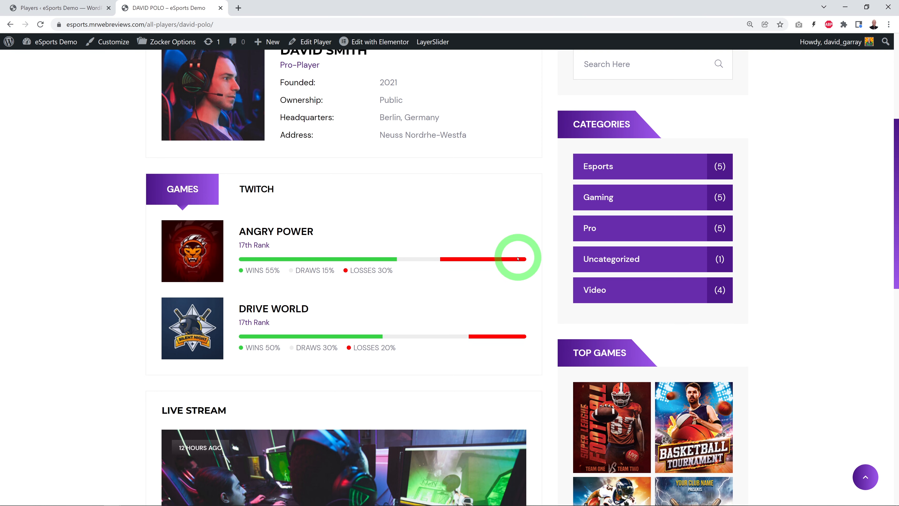
scroll(517, 258, down, 5)
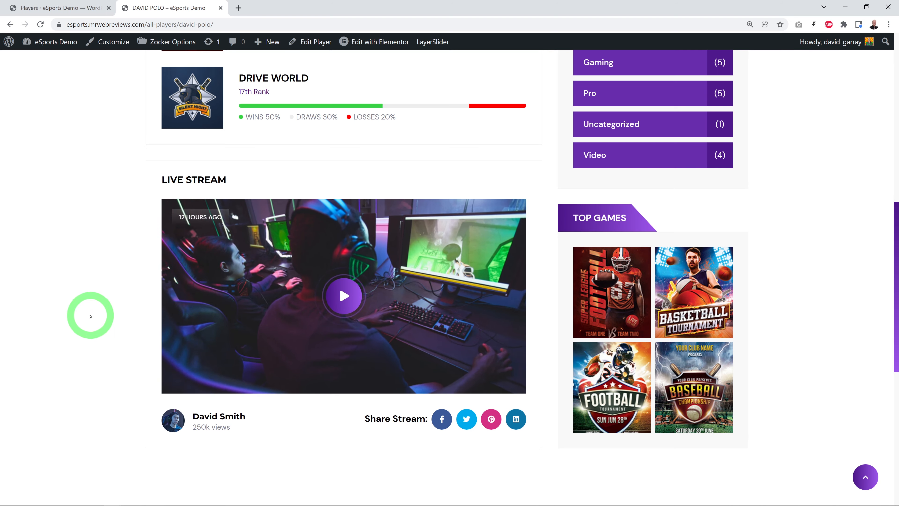
scroll(91, 317, up, 5)
scroll(112, 326, up, 5)
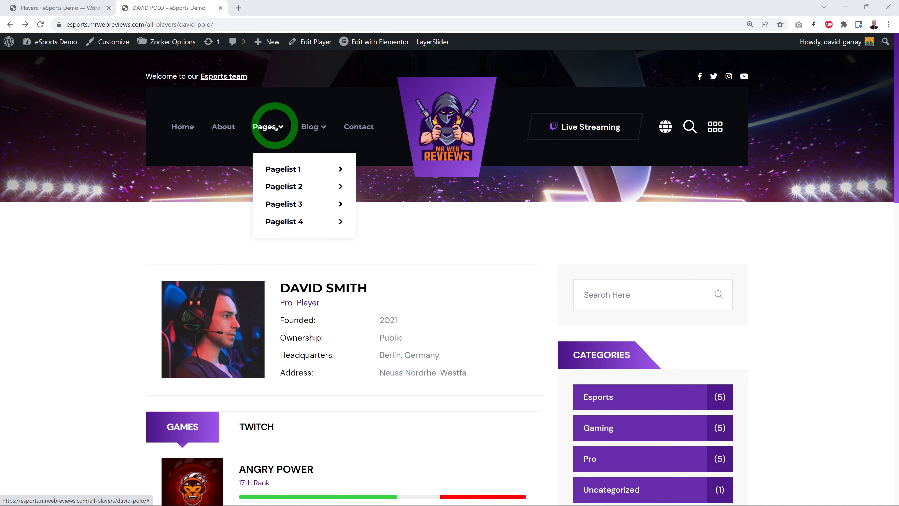
Step: Return to the live Players page and open the entry of the player on its first card for editing with Elementor
click(182, 194)
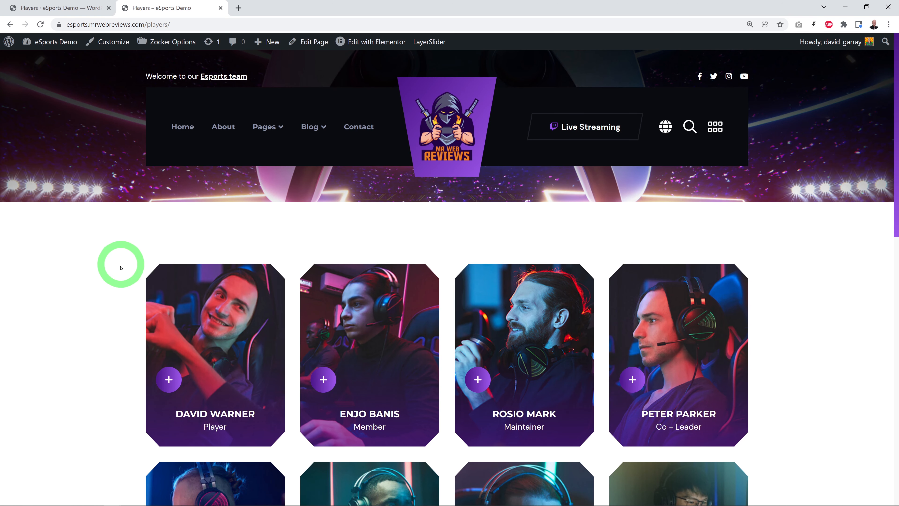
scroll(854, 301, down, 4)
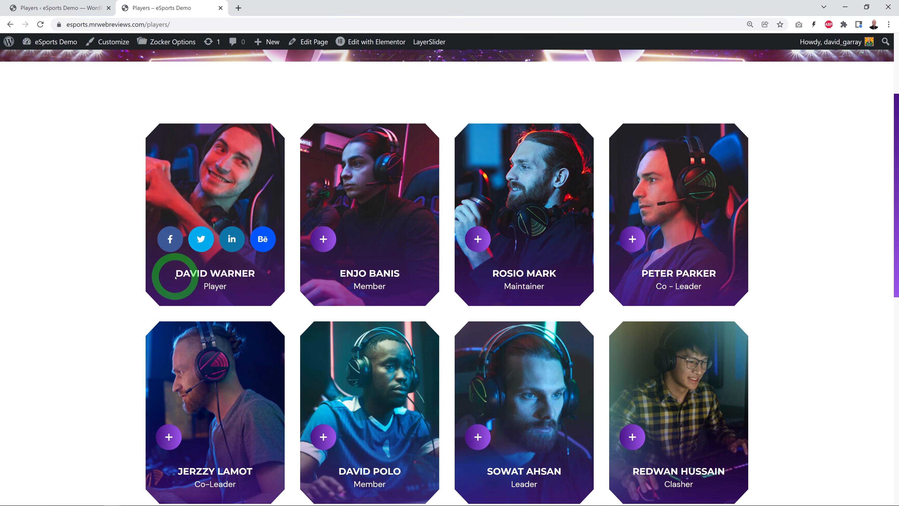
click(69, 9)
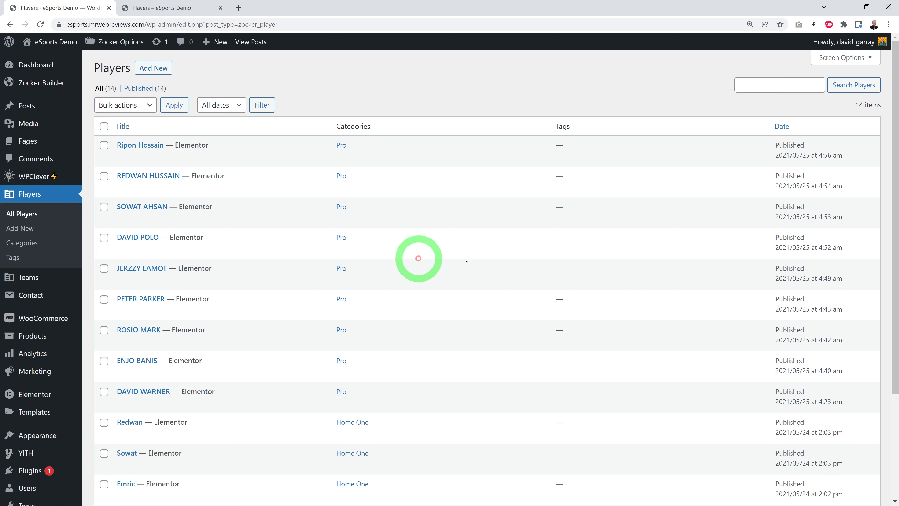
scroll(381, 266, down, 1)
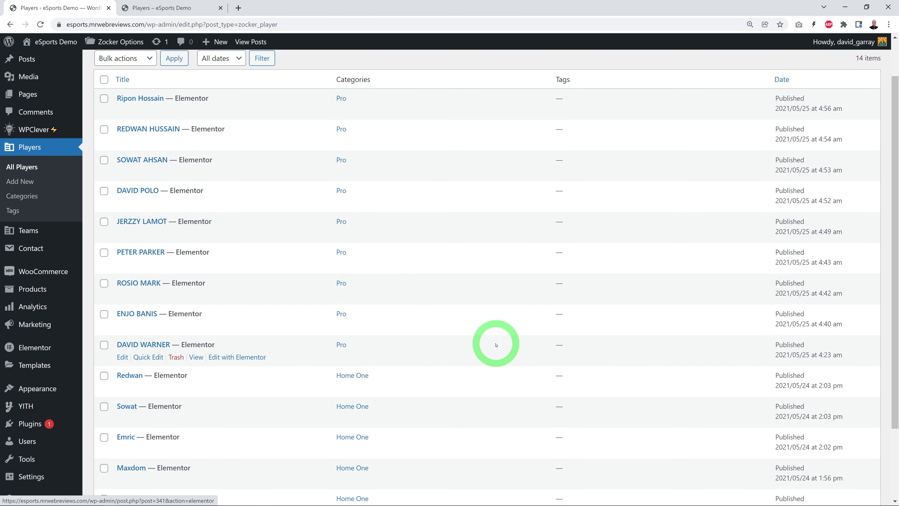
scroll(325, 327, down, 1)
click(156, 299)
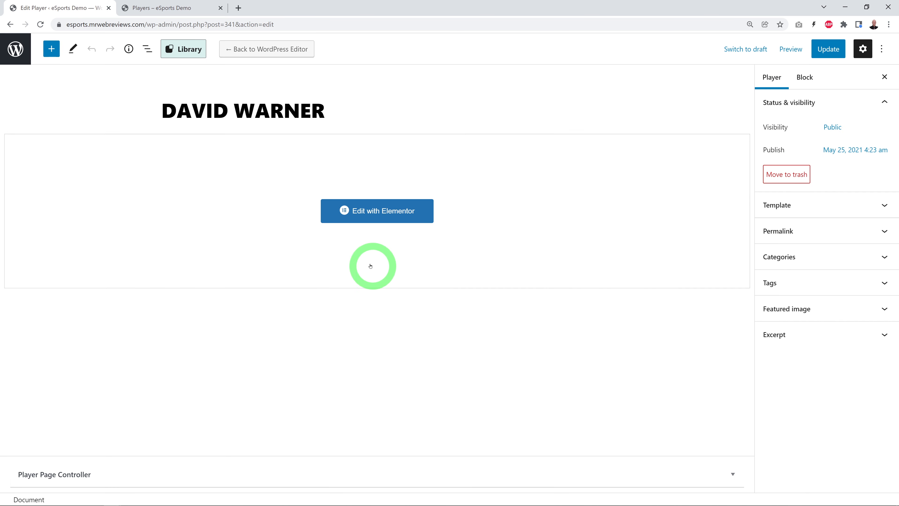
click(368, 213)
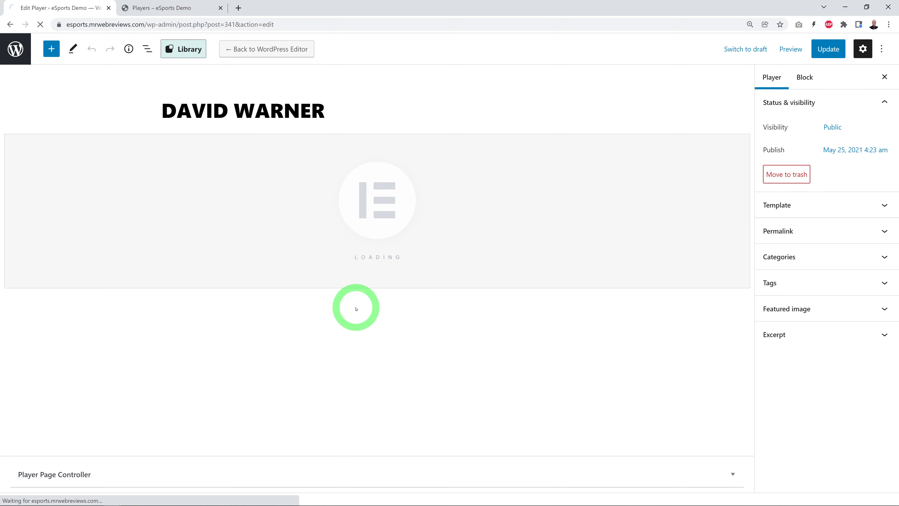
scroll(627, 343, down, 5)
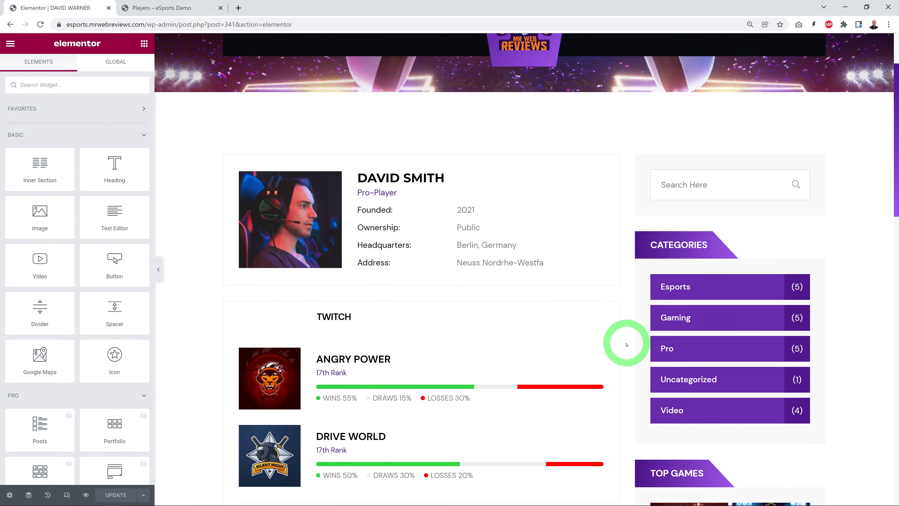
scroll(627, 345, up, 2)
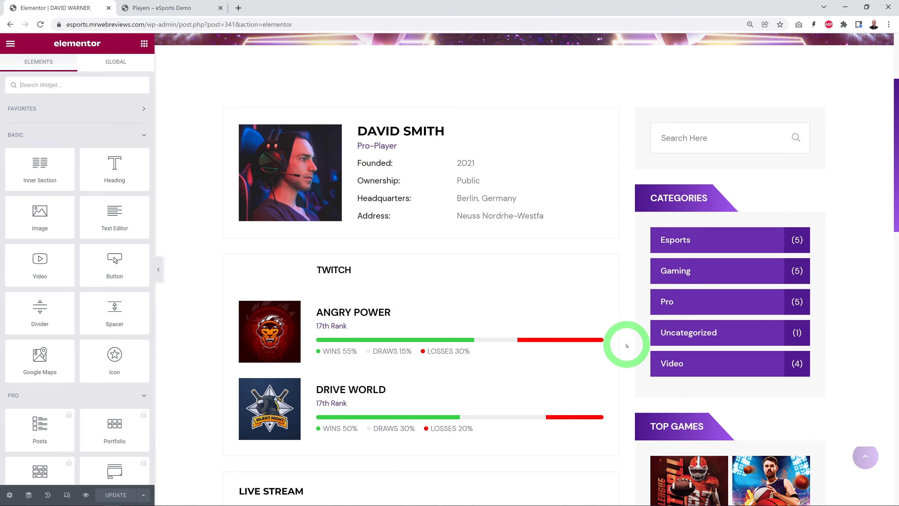
scroll(627, 343, up, 1)
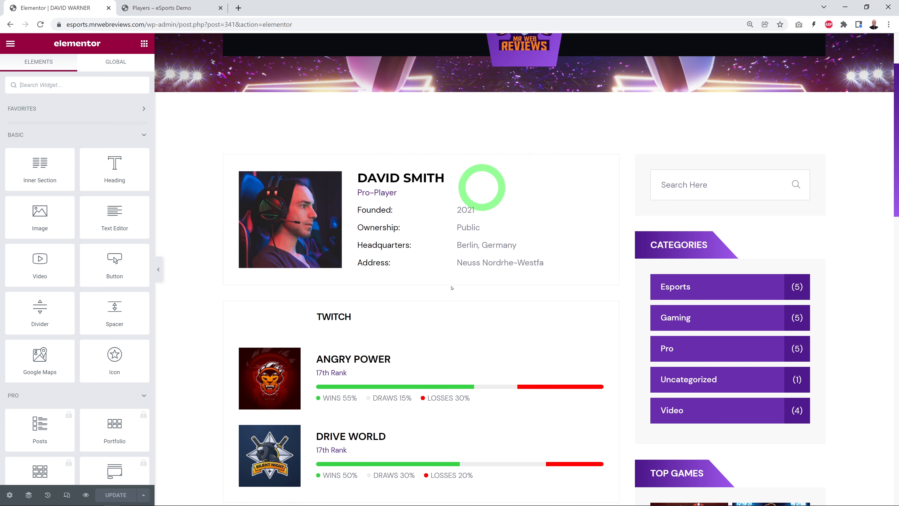
Step: Check the first player's card on the live Players page against the profile open in Elementor
click(167, 7)
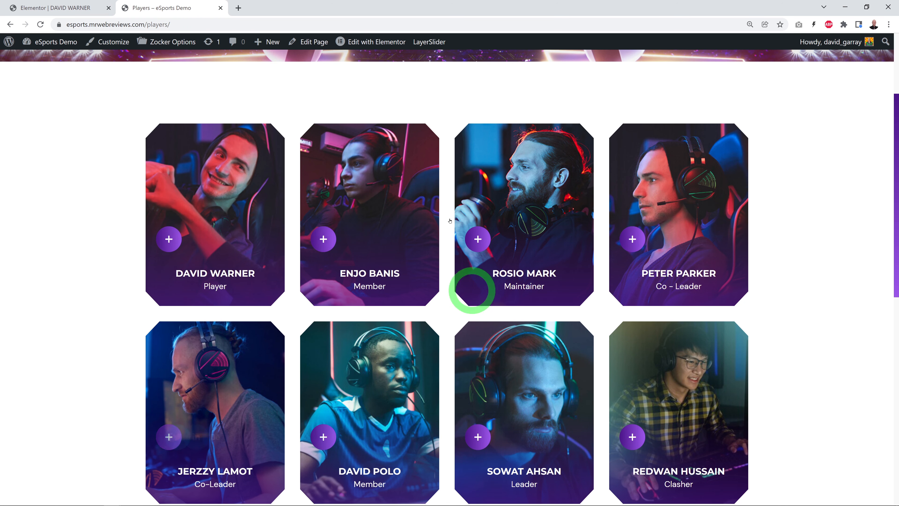
mouse_move(191, 291)
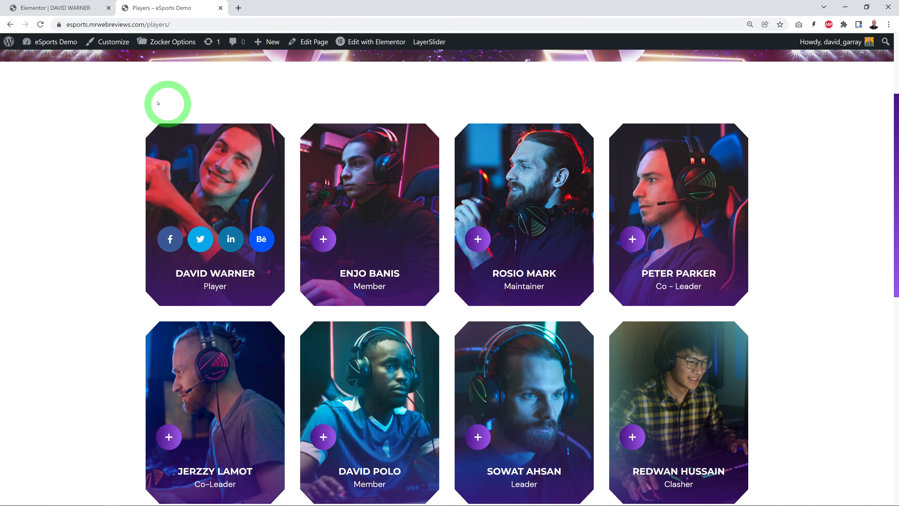
click(55, 8)
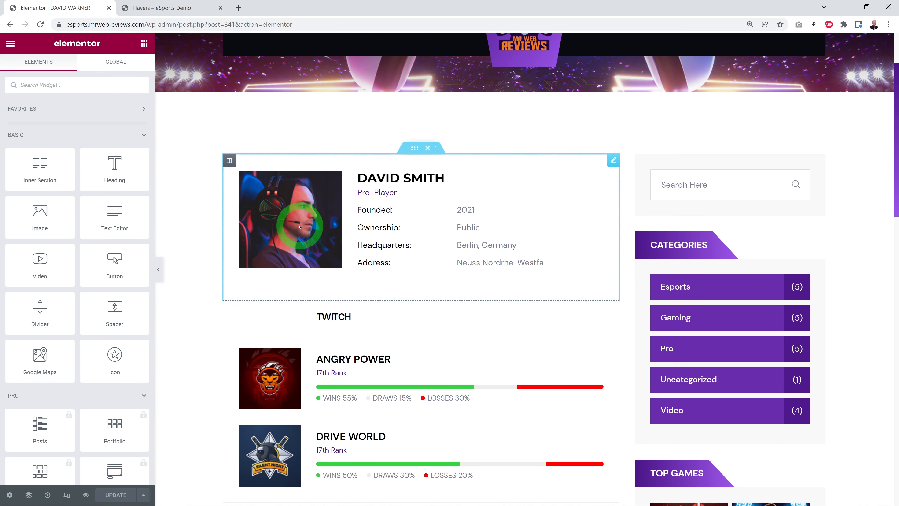
Step: Replace the image in the Player Info widget with blog-d-1-4-1.jpg from the Media Library
click(618, 165)
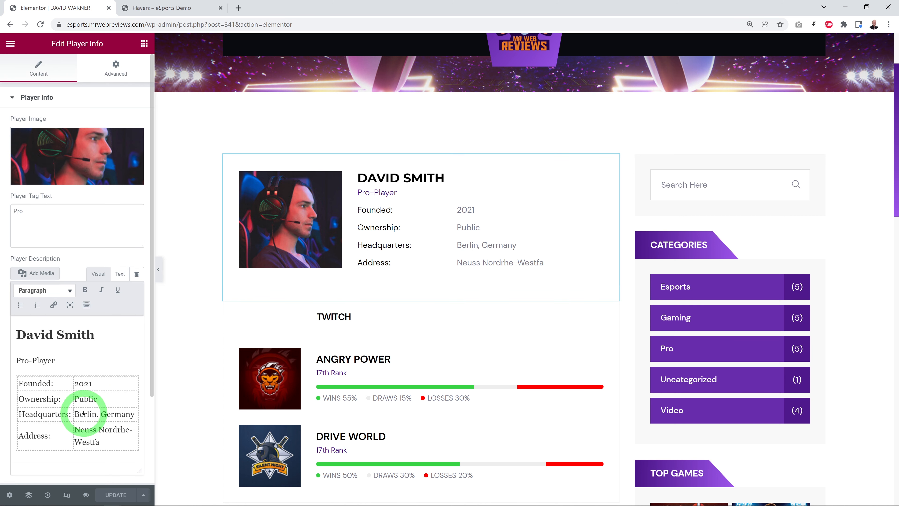
click(91, 160)
click(146, 82)
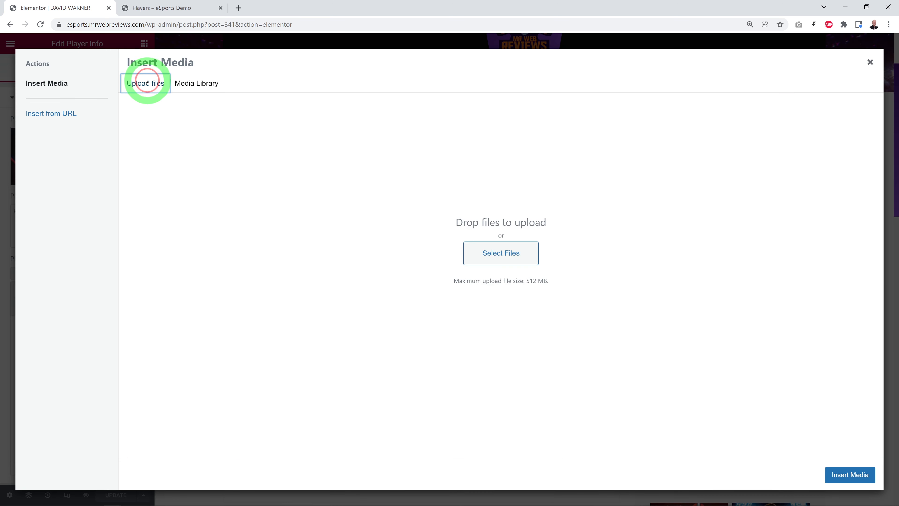
click(183, 84)
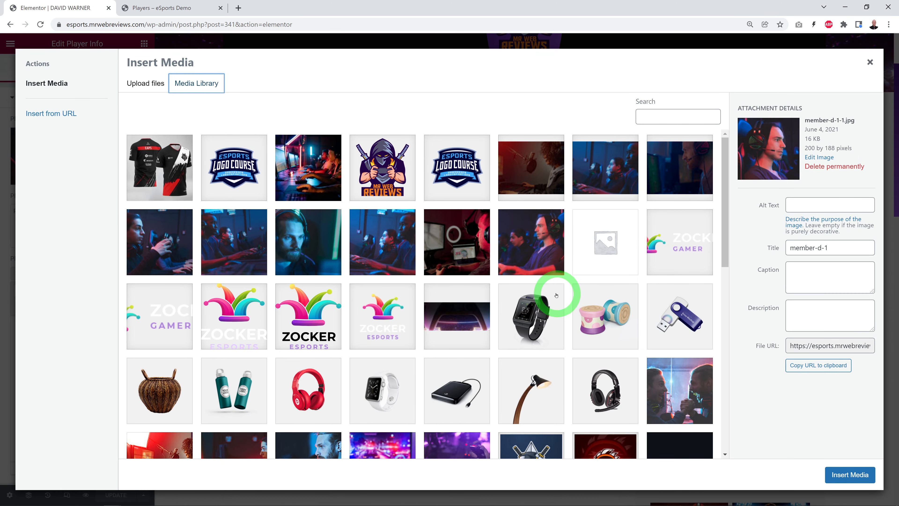
scroll(556, 295, down, 10)
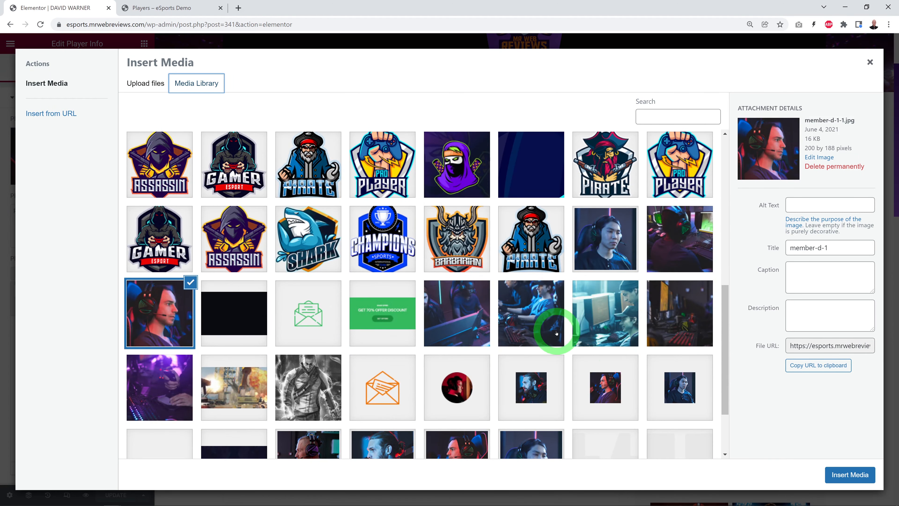
scroll(538, 341, down, 3)
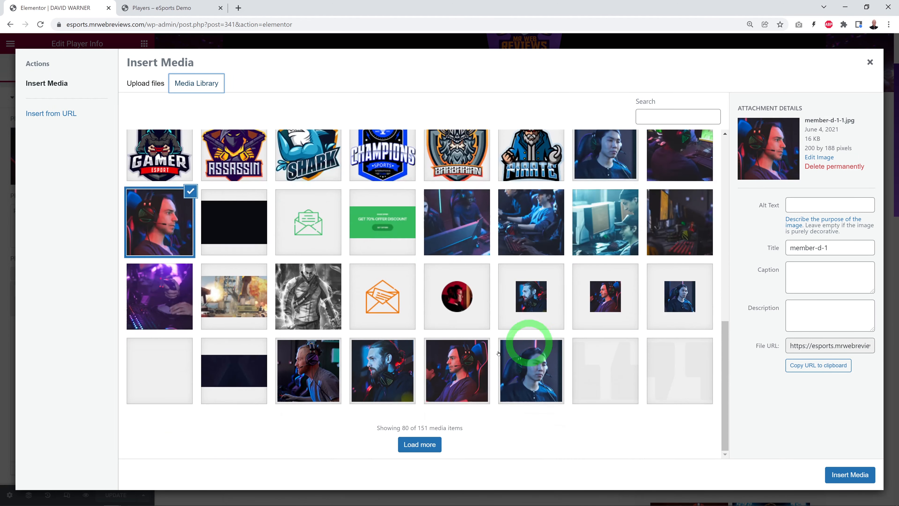
click(427, 444)
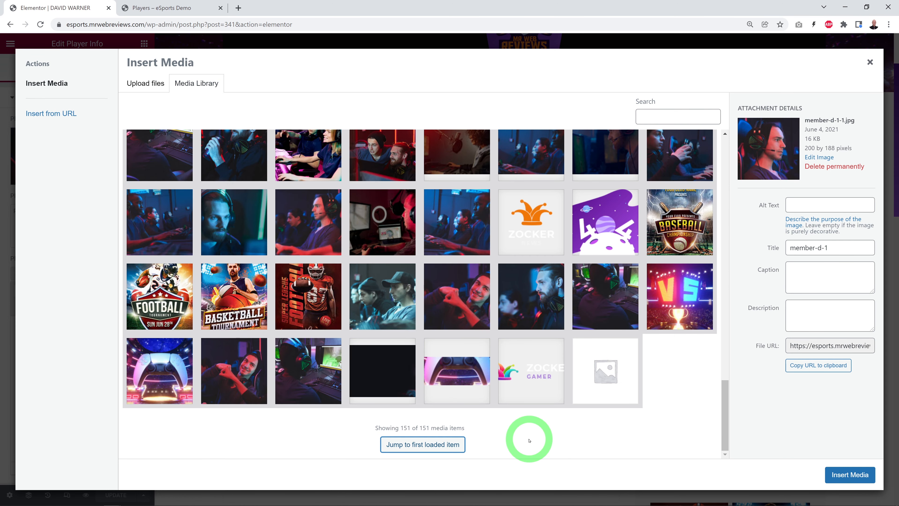
click(235, 375)
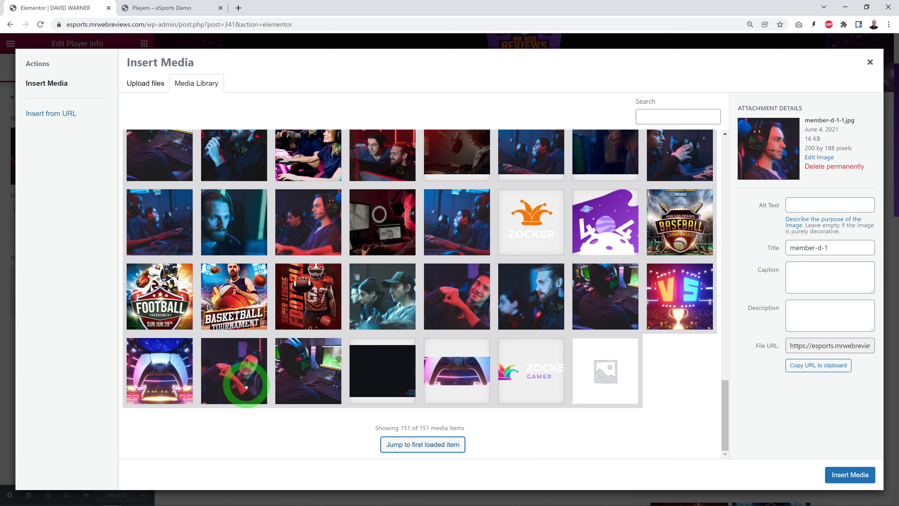
click(837, 475)
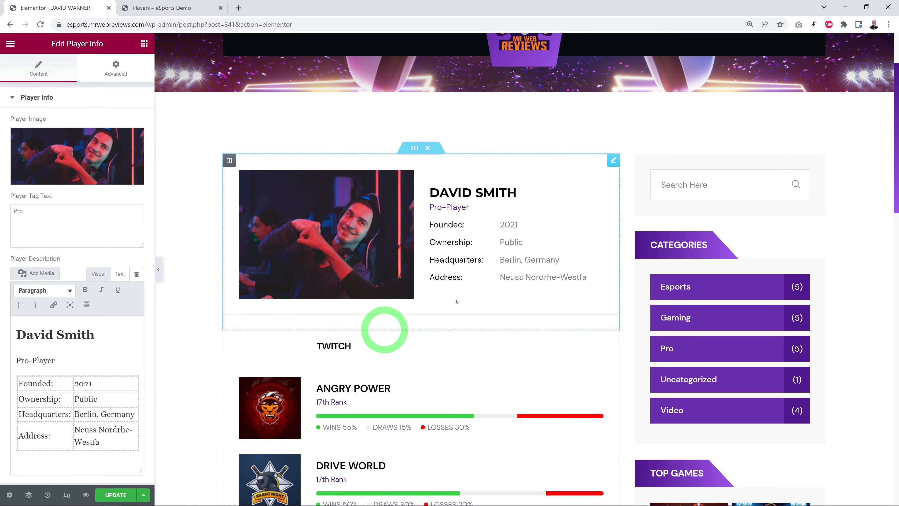
Step: Set the Founded year in the player description table to 2020
scroll(524, 403, down, 1)
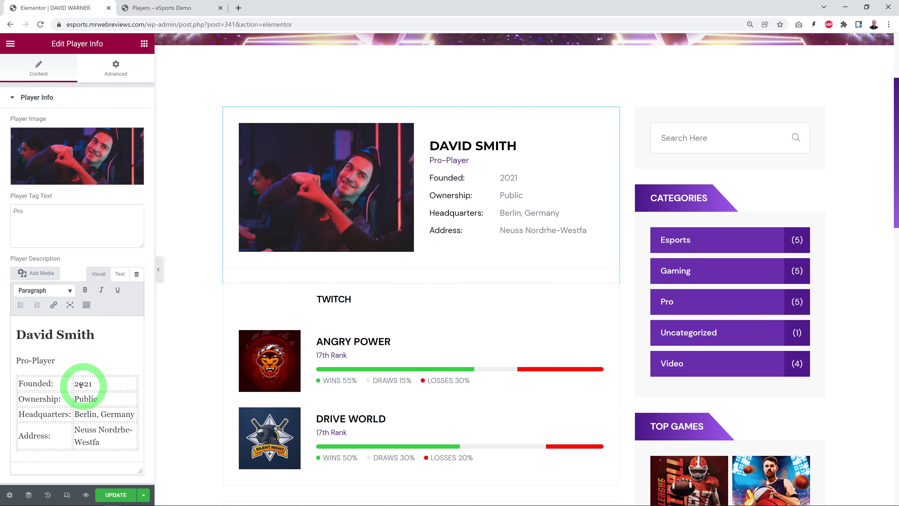
drag(73, 385, 87, 385)
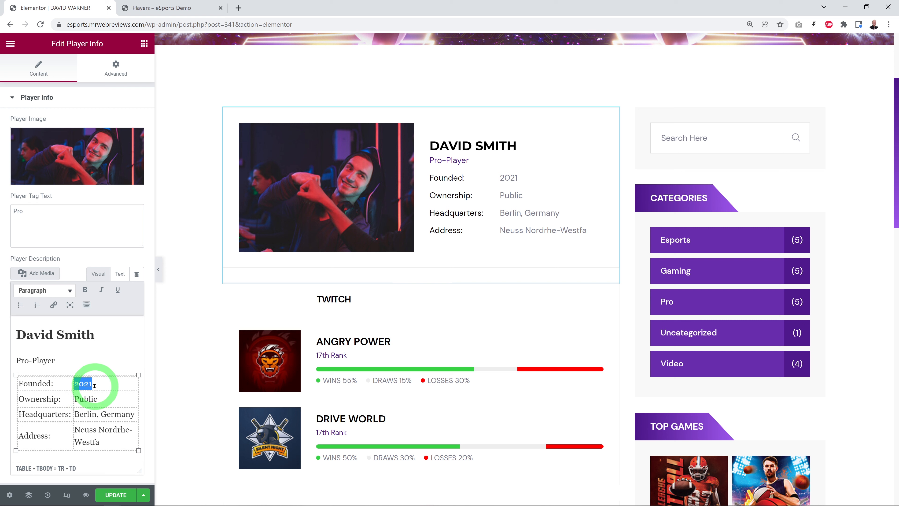
text(2020)
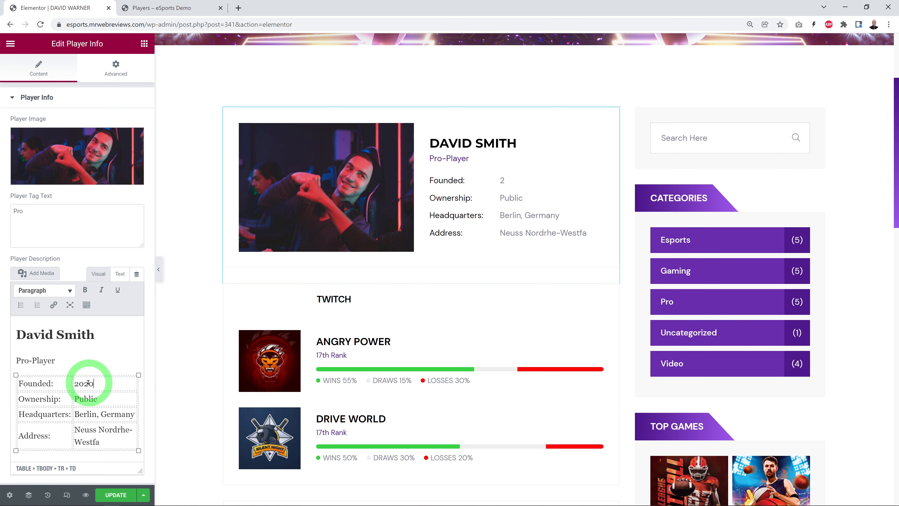
click(87, 438)
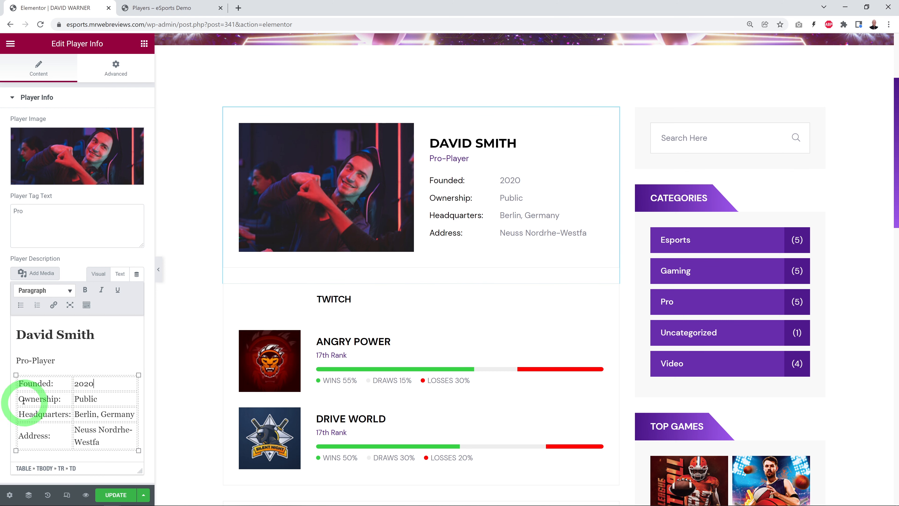
drag(21, 399, 60, 401)
click(66, 418)
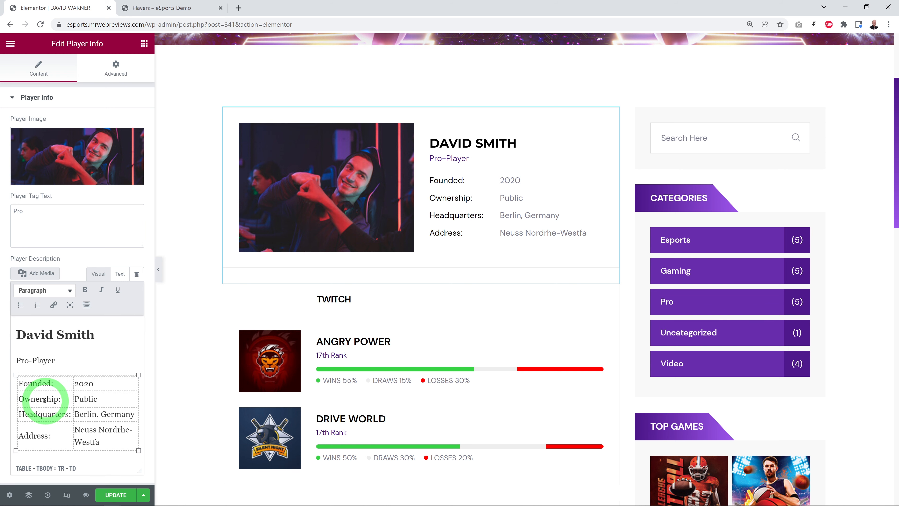
click(491, 182)
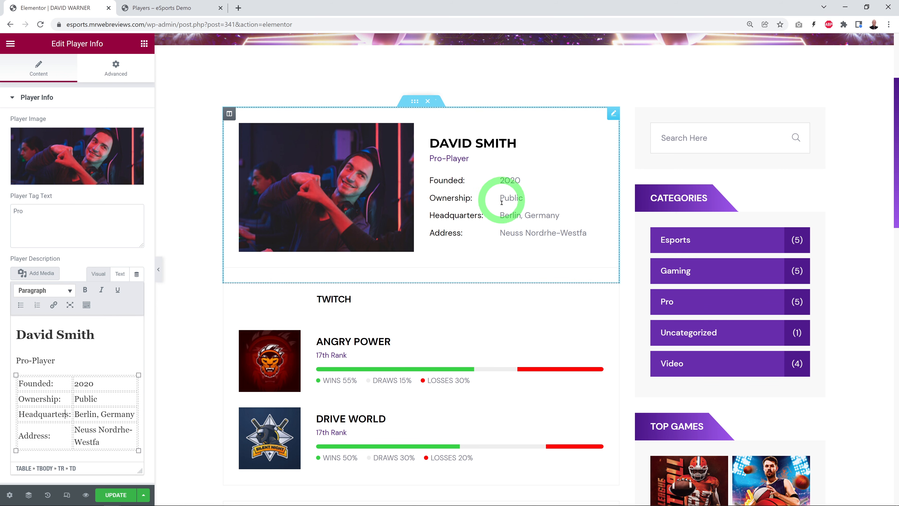
Step: Edit the Player Rank Tab widget and set the ANGRY POWER entry's game rank to 7th Rank
scroll(604, 339, down, 4)
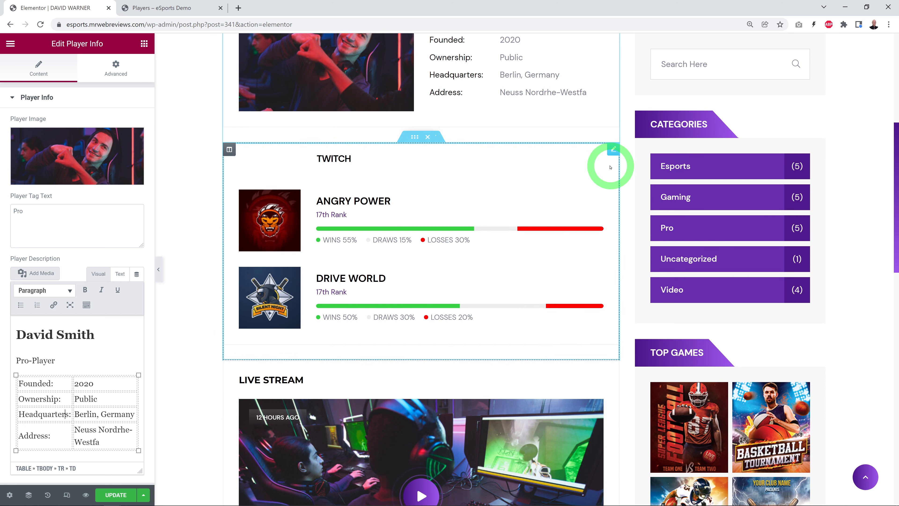
click(612, 150)
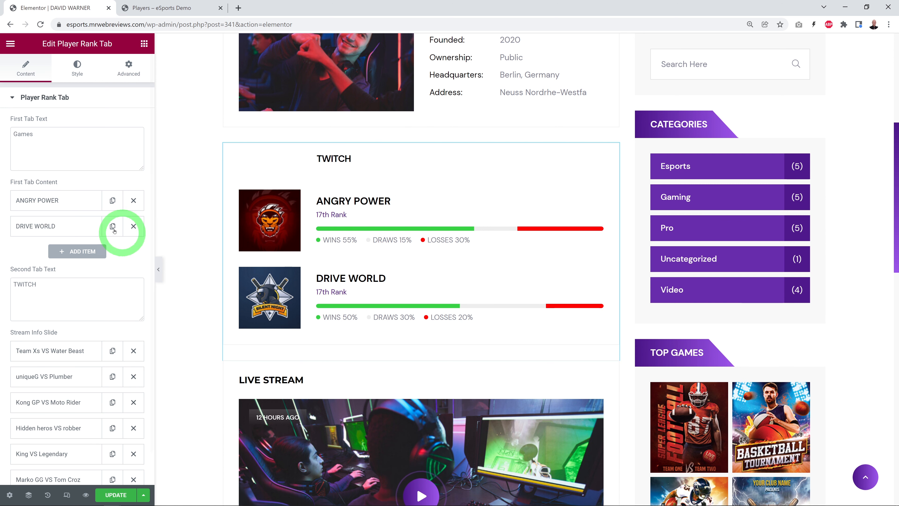
click(34, 200)
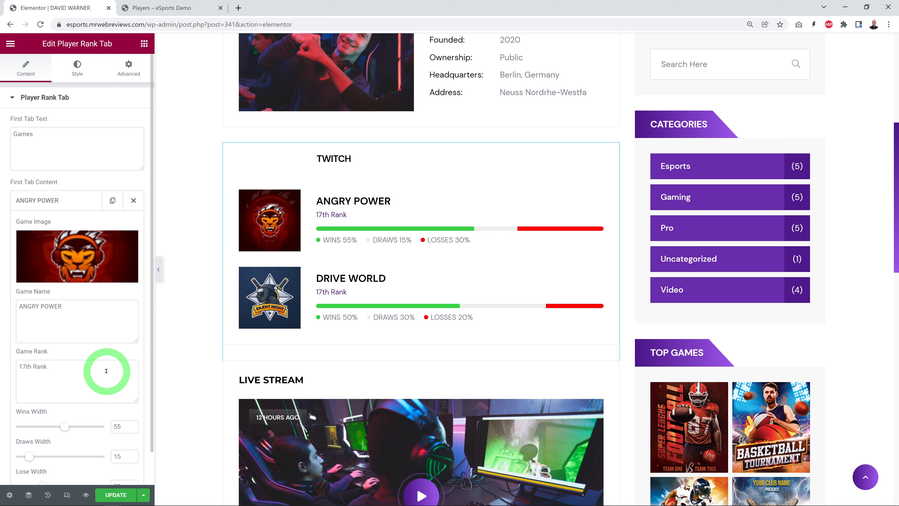
scroll(107, 371, down, 2)
drag(22, 268, 0, 267)
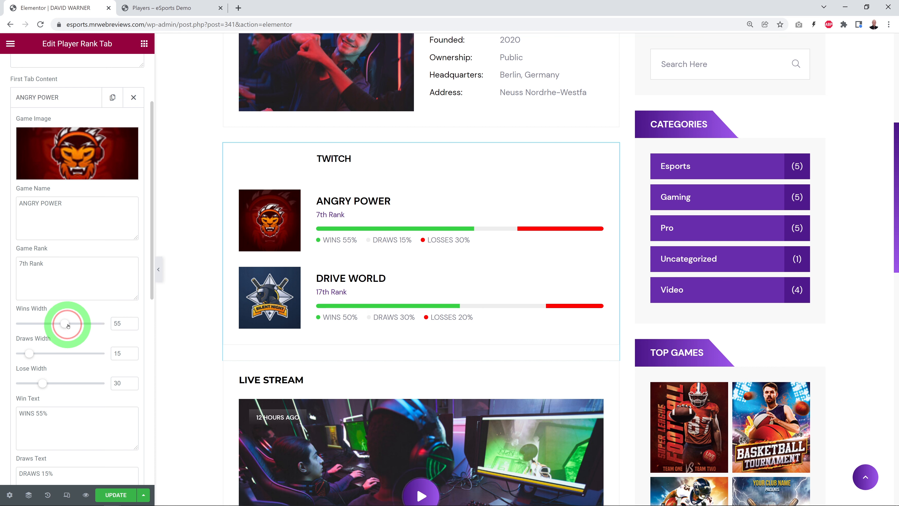
Step: Set the ANGRY POWER entry's wins width to 70, draws width to 10 and lose width to 20
drag(68, 325, 78, 325)
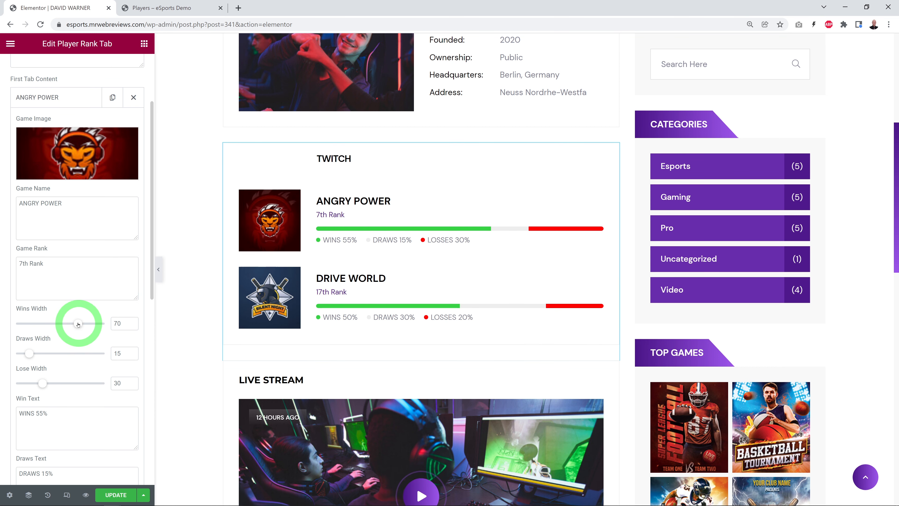
drag(29, 355, 24, 354)
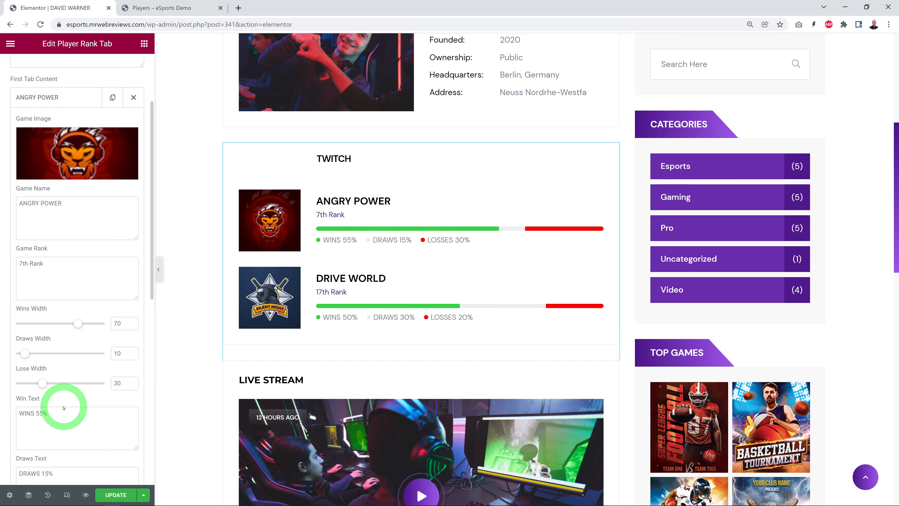
drag(43, 383, 33, 383)
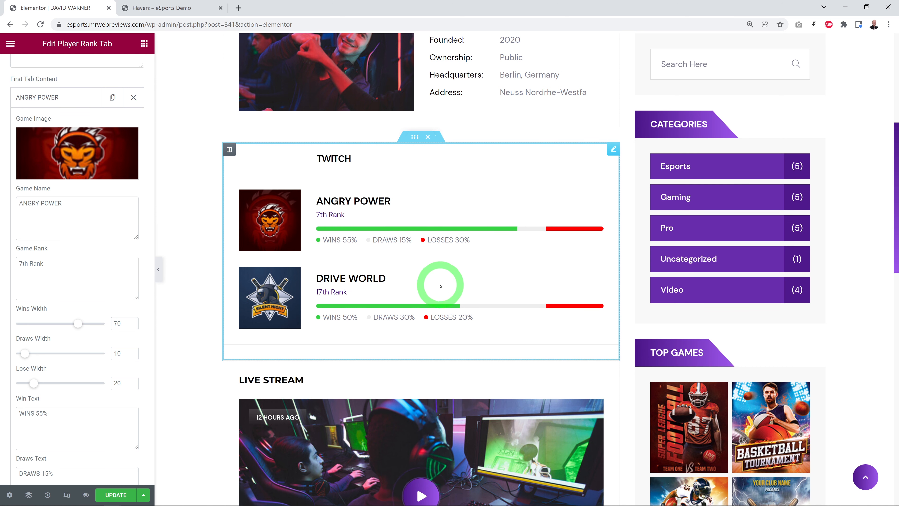
click(76, 150)
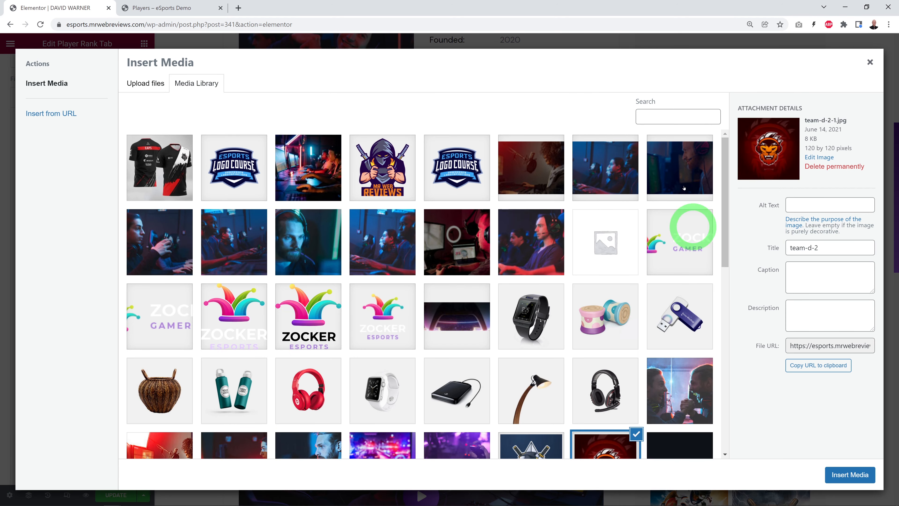
click(869, 62)
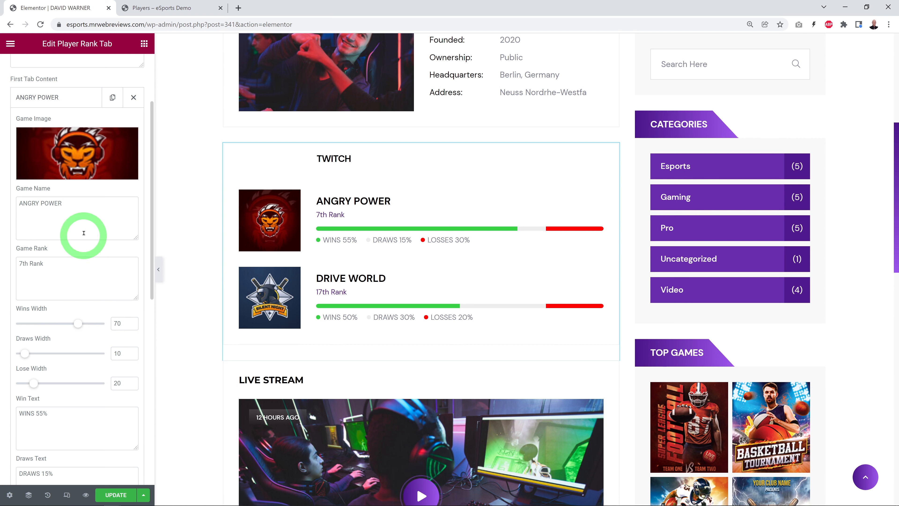
click(36, 105)
scroll(40, 138, up, 2)
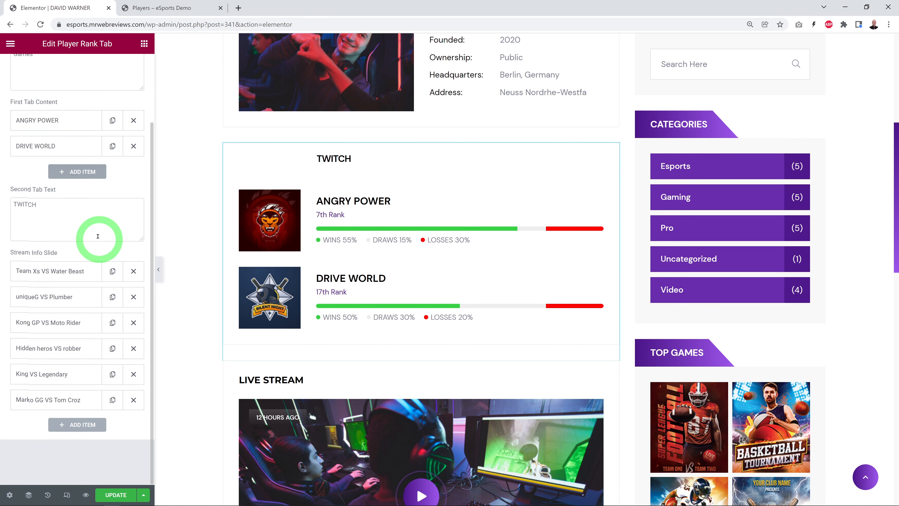
scroll(60, 176, up, 2)
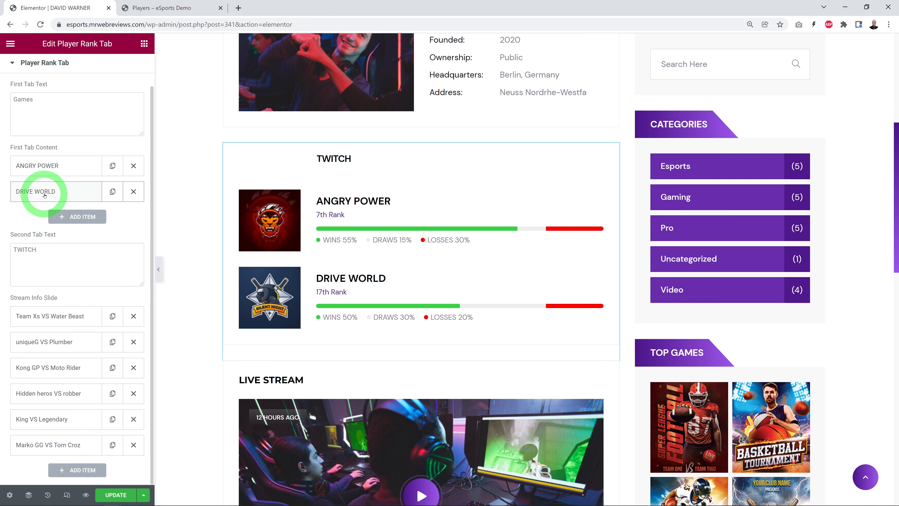
click(80, 218)
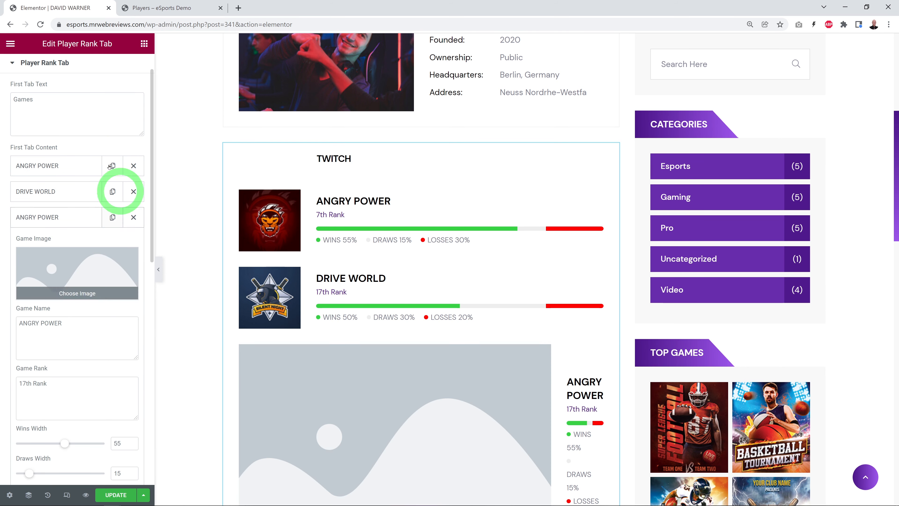
click(132, 217)
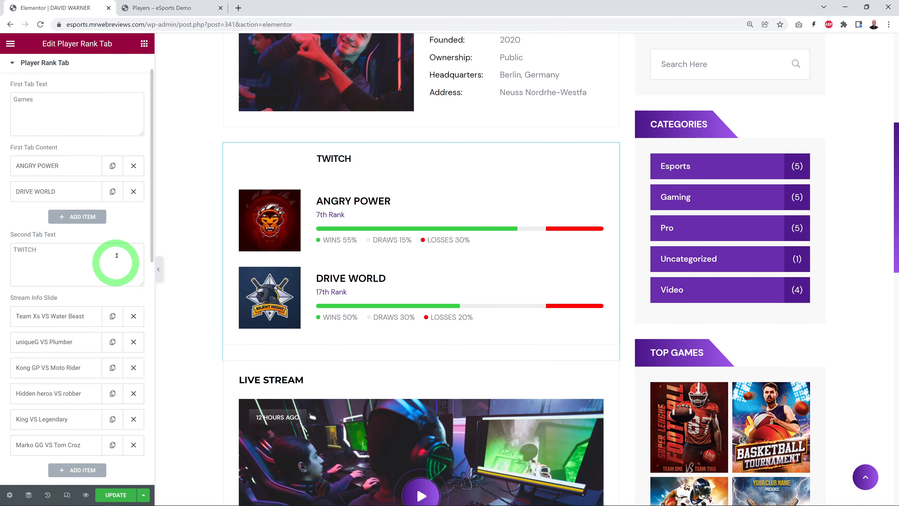
Step: Update the player profile and check its info, Games and Twitch sections on the live site
click(223, 317)
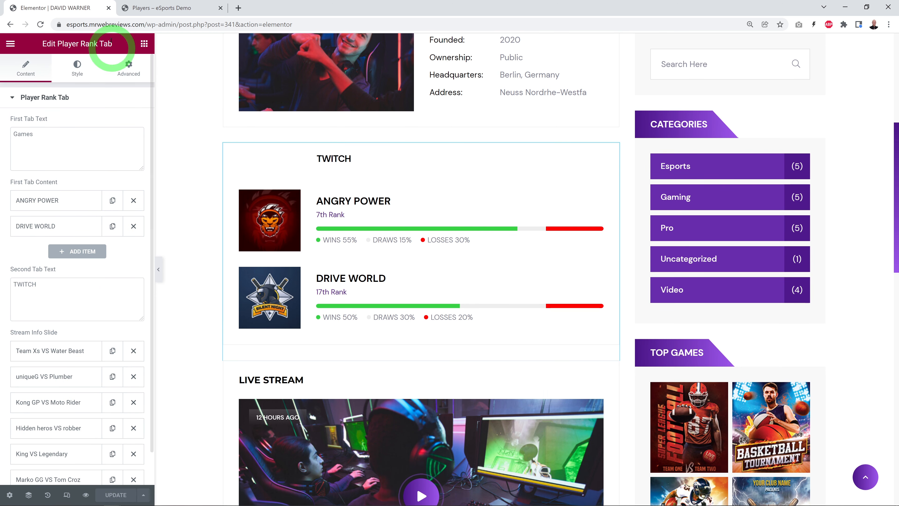
click(157, 7)
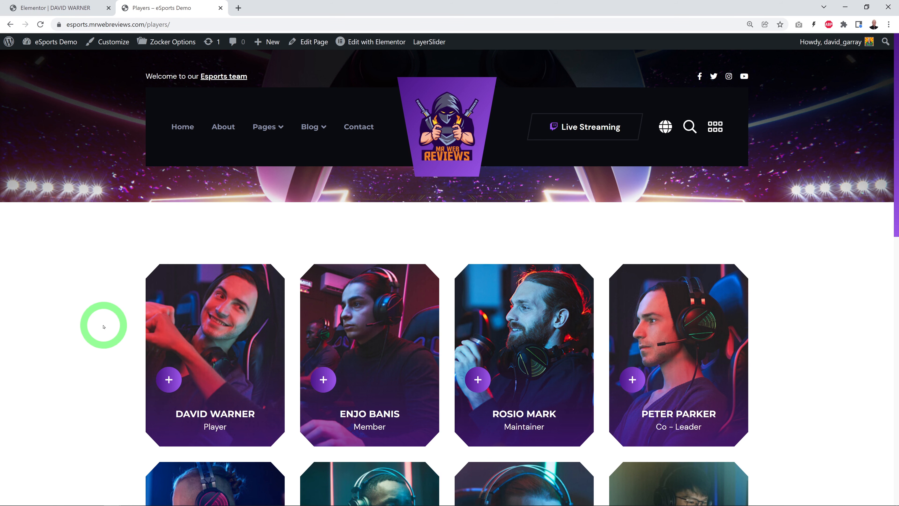
click(209, 320)
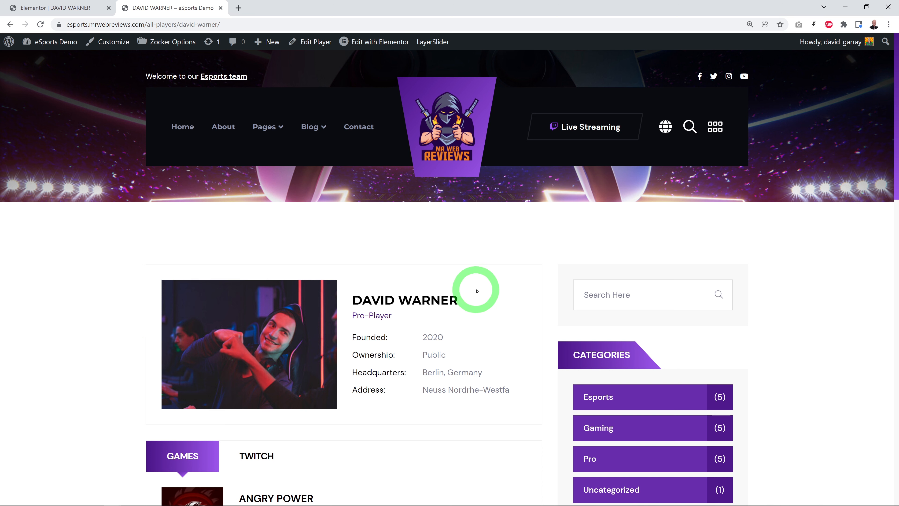
scroll(496, 321, down, 6)
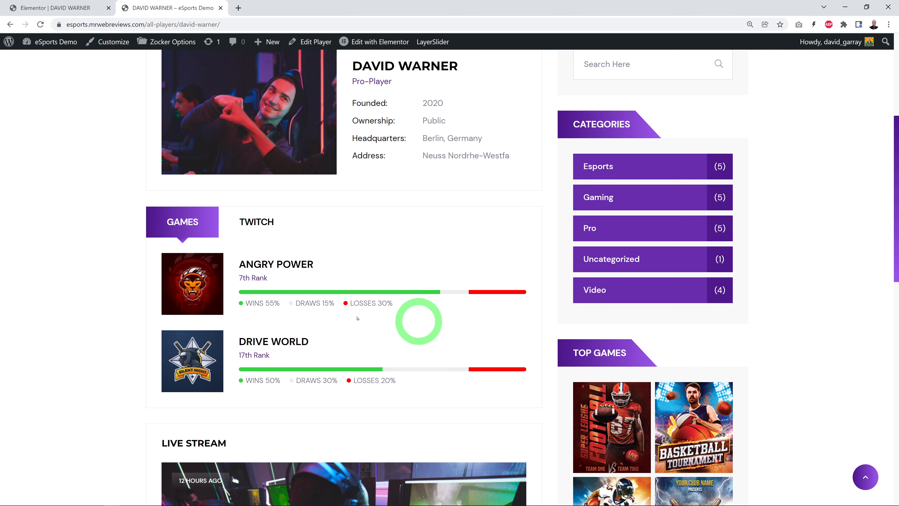
click(259, 221)
scroll(64, 311, down, 2)
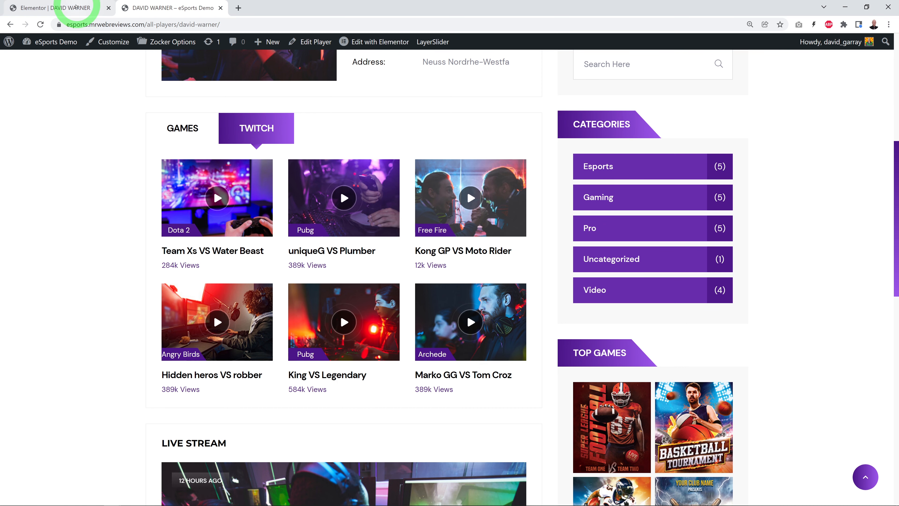
Step: Review the Team Xs VS Water Beast stream entry's thumbnail, streaming URL, game name, team names and views text, and compare it with the live site
click(78, 6)
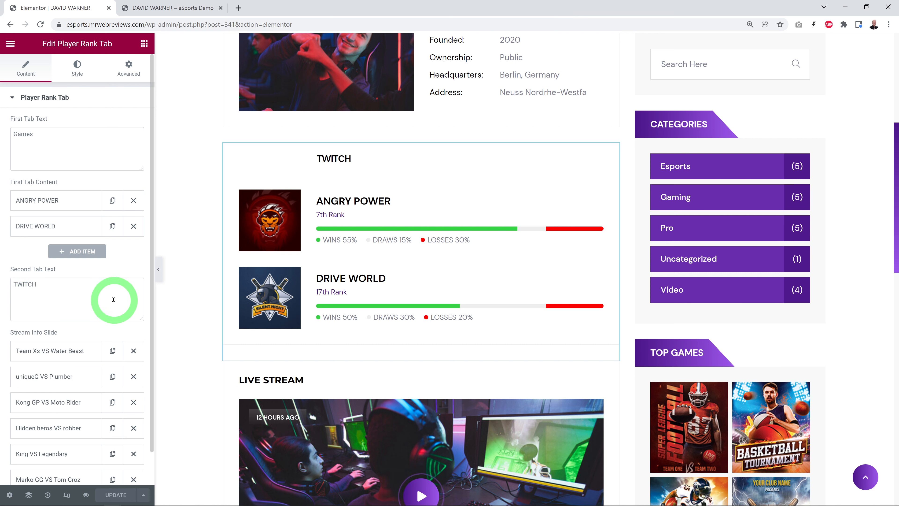
scroll(114, 299, down, 1)
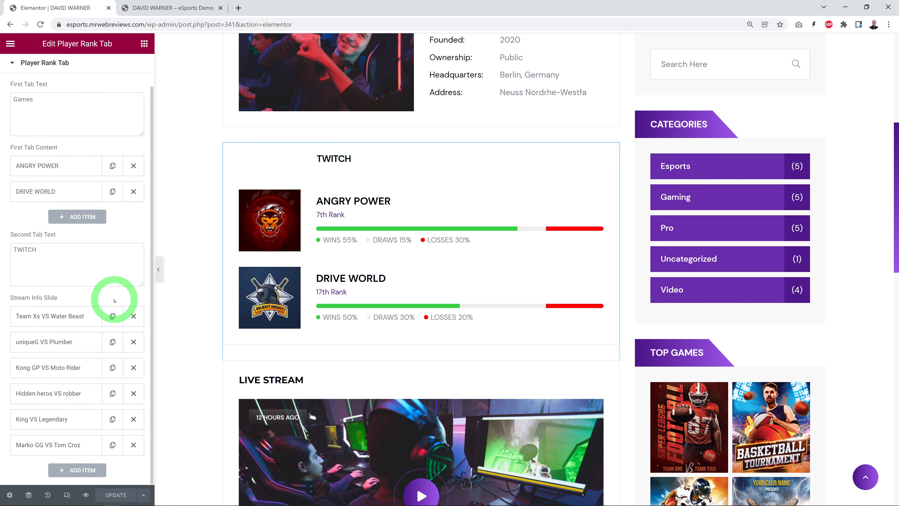
click(65, 319)
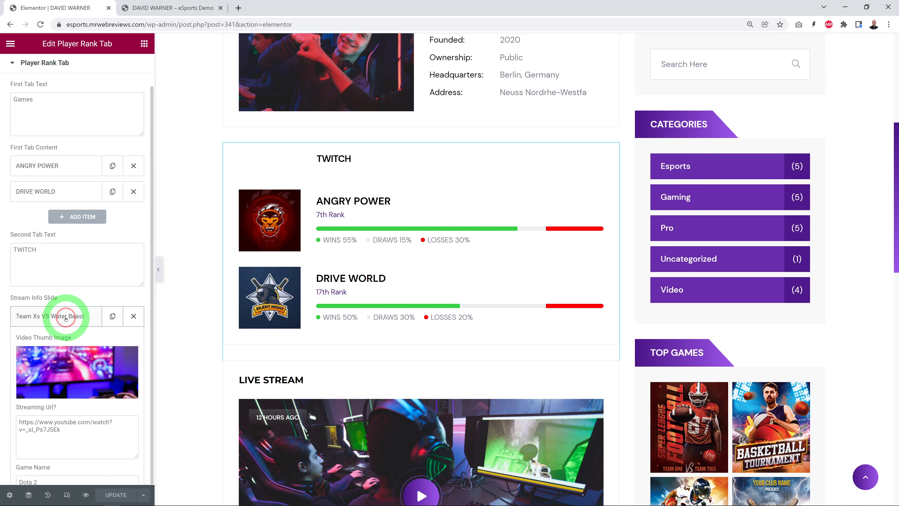
scroll(80, 367, down, 3)
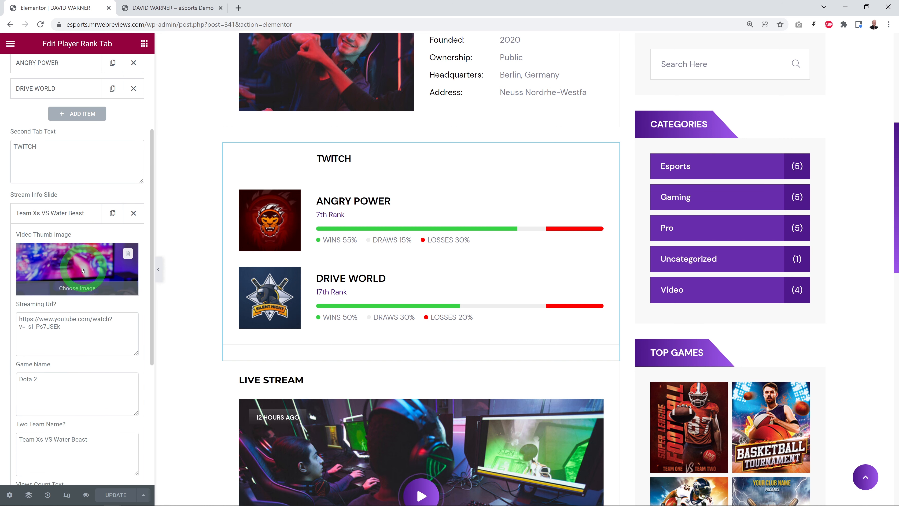
drag(87, 337, 22, 322)
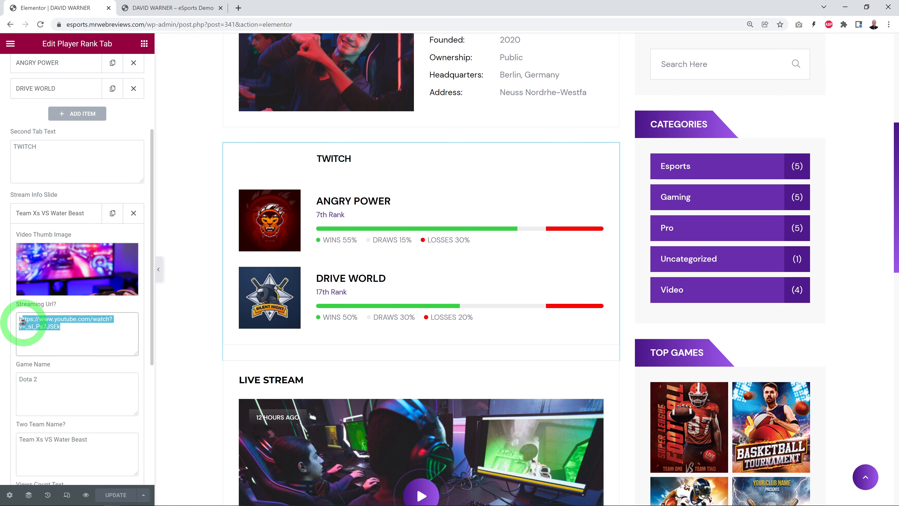
scroll(135, 353, down, 3)
double_click(66, 292)
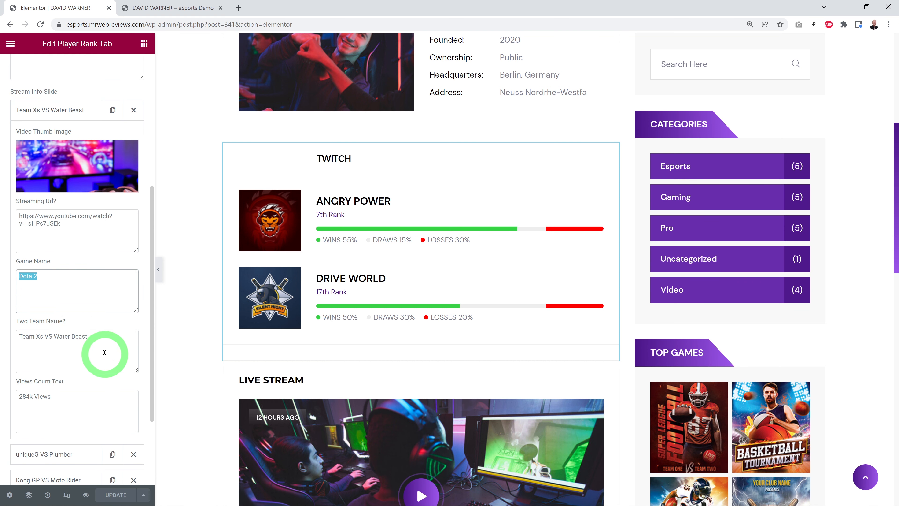
click(84, 407)
click(56, 418)
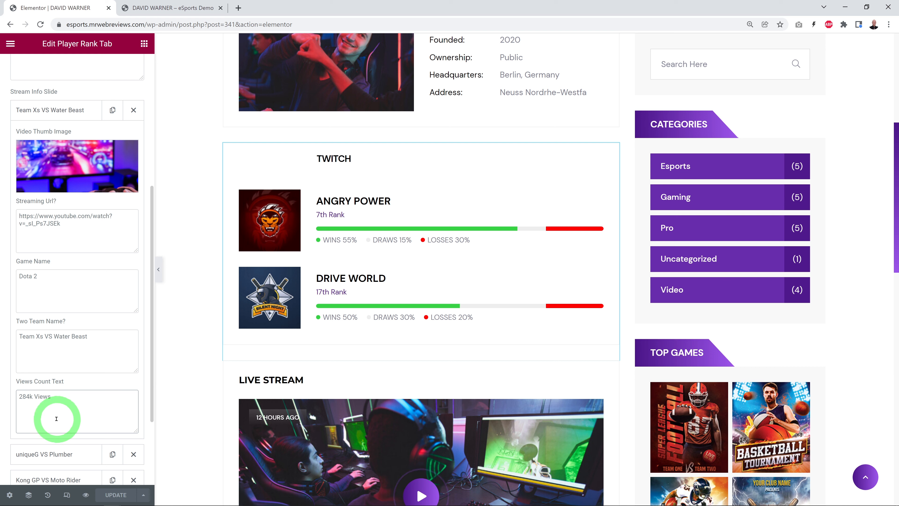
click(105, 403)
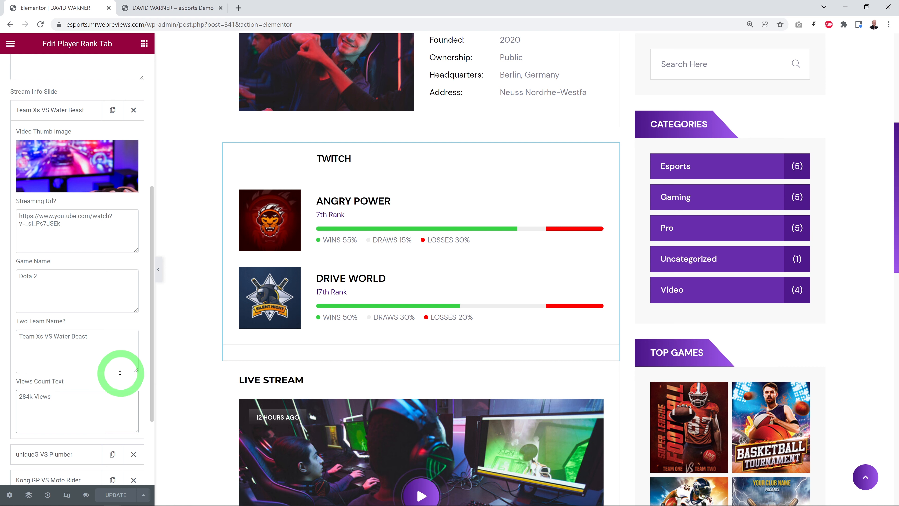
click(173, 9)
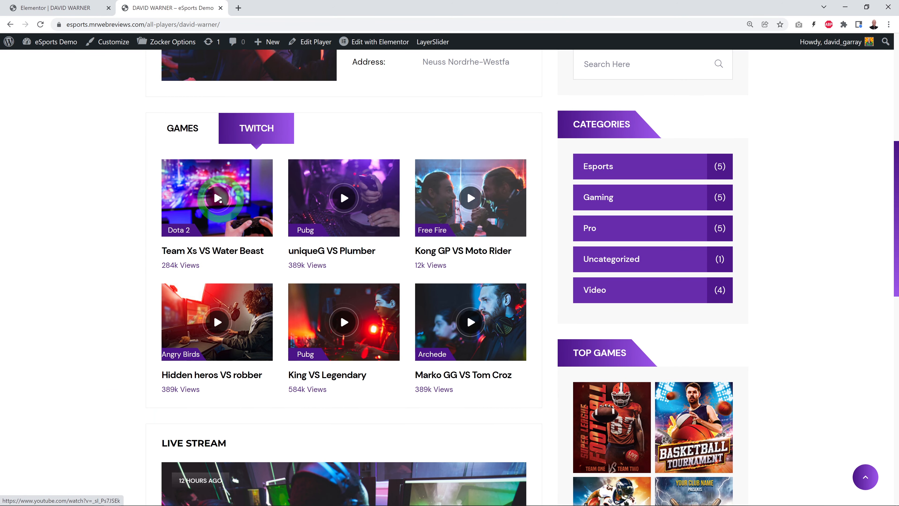
Step: Open the Live Stream widget for editing and review its section title, stream info, image, video URL, player, views and share text fields
click(57, 8)
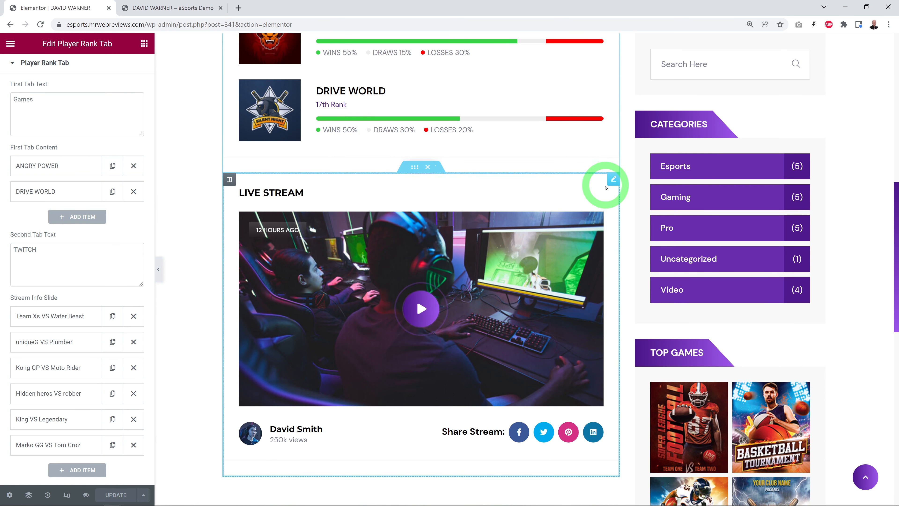
click(612, 180)
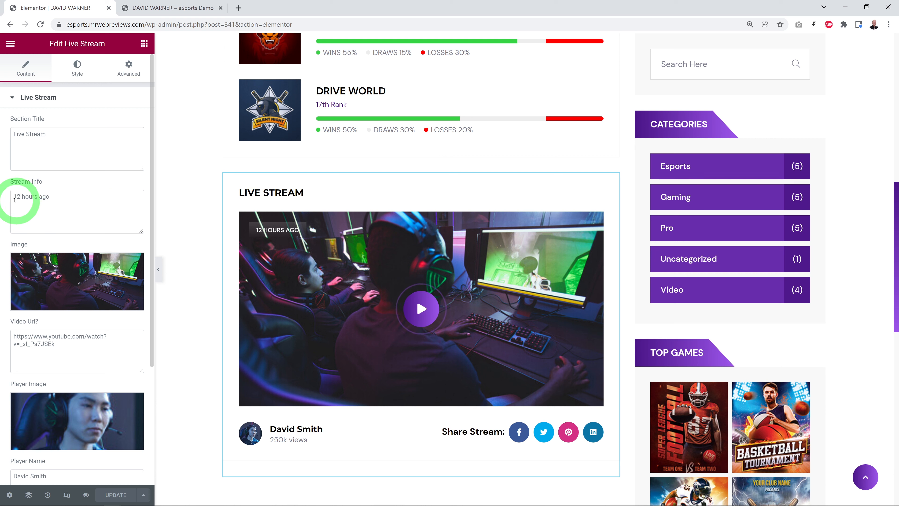
drag(15, 200, 61, 197)
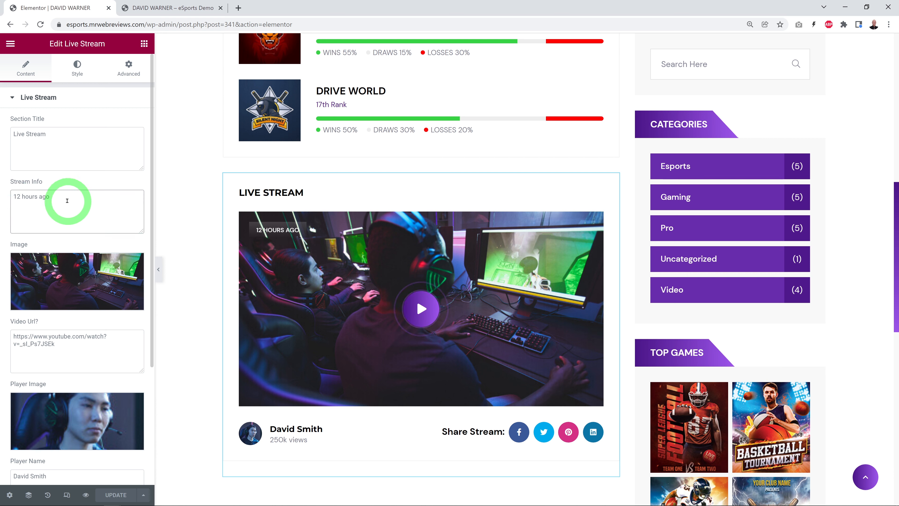
click(36, 138)
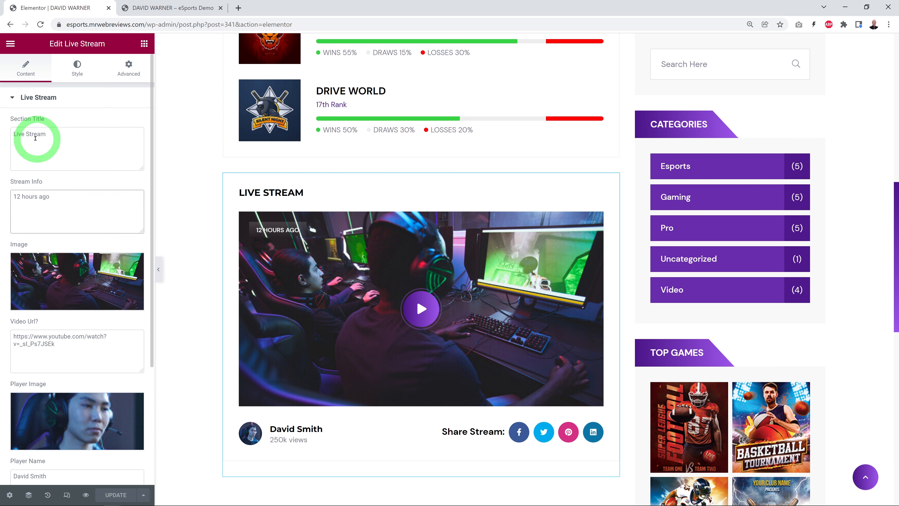
click(79, 291)
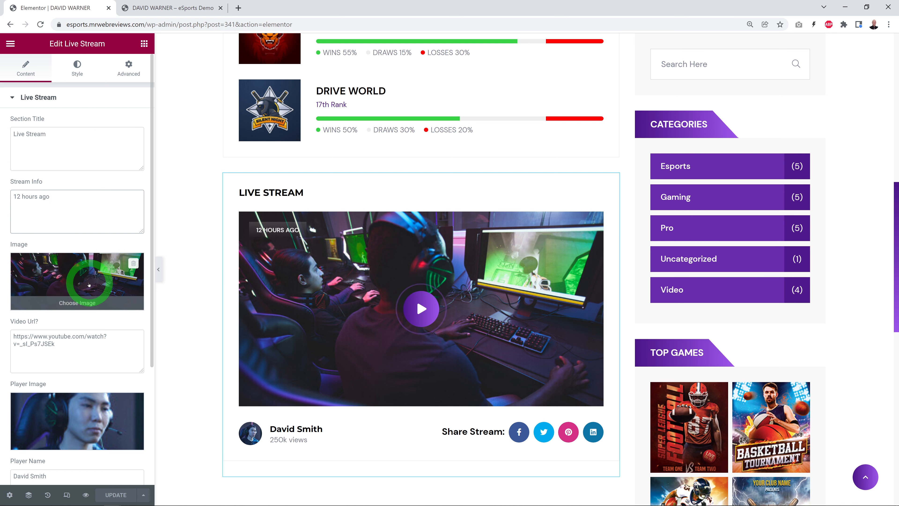
scroll(80, 283, down, 3)
drag(56, 241, 12, 240)
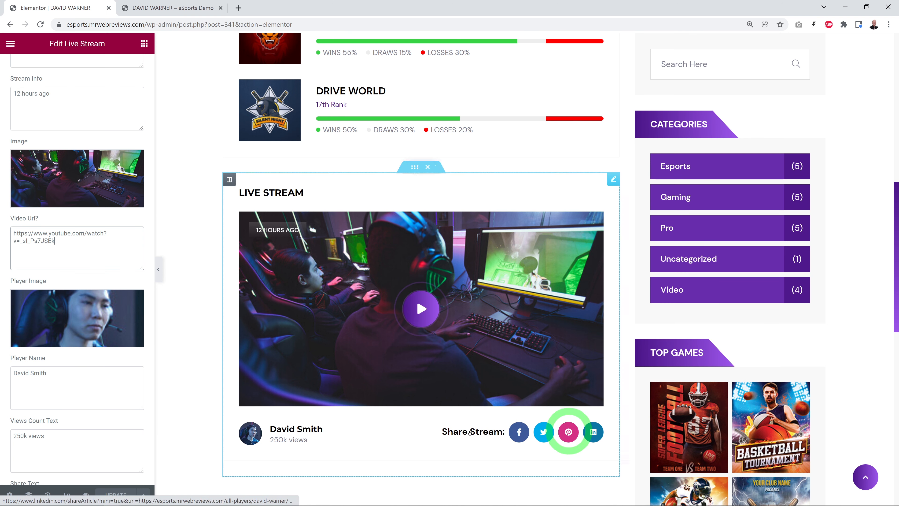
scroll(125, 372, down, 2)
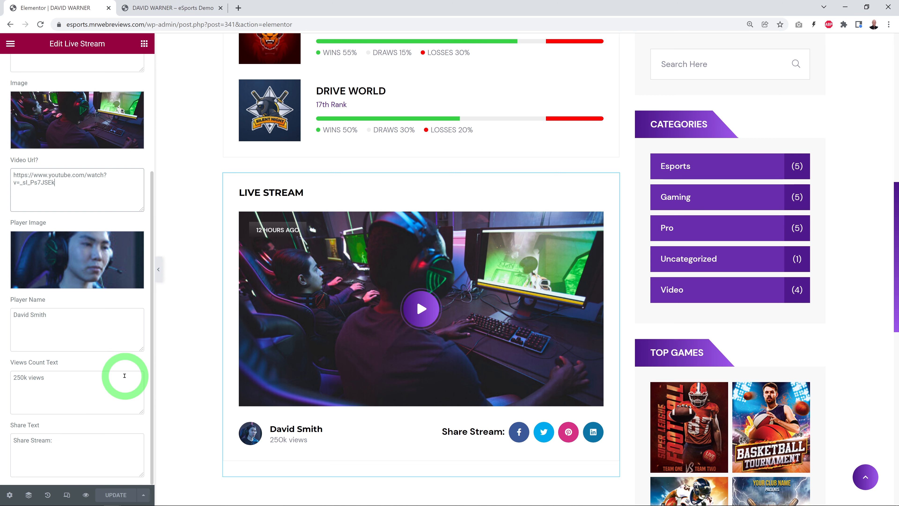
scroll(125, 375, up, 5)
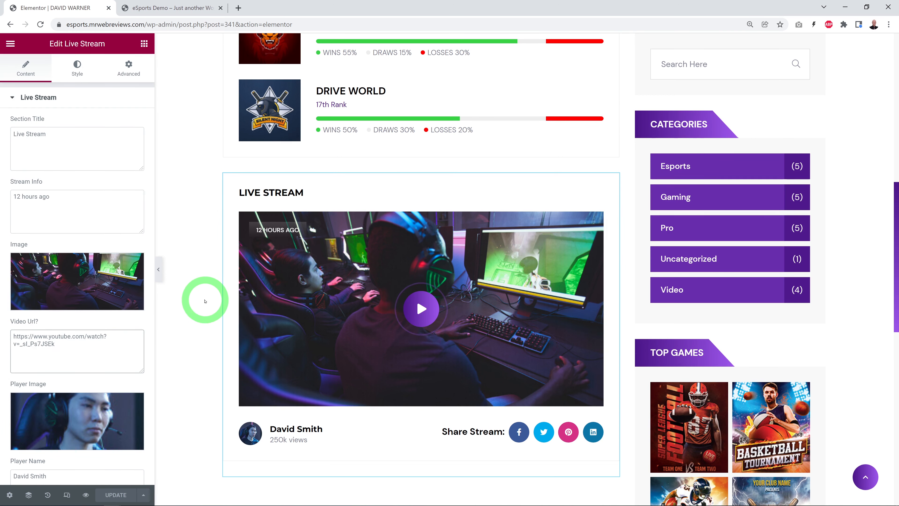
Step: Go to the Teams page on the live site and open the TOP- ASSASSIN team's page
click(173, 7)
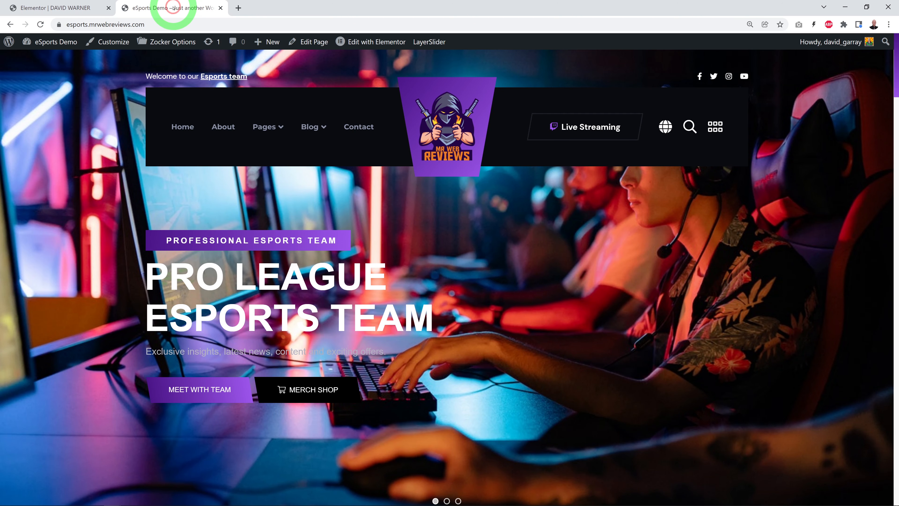
mouse_move(275, 128)
mouse_move(299, 182)
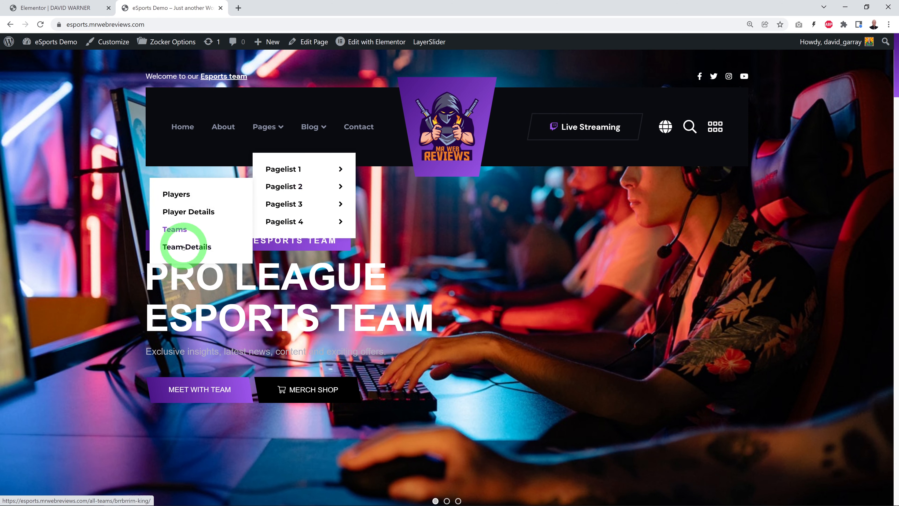
click(179, 233)
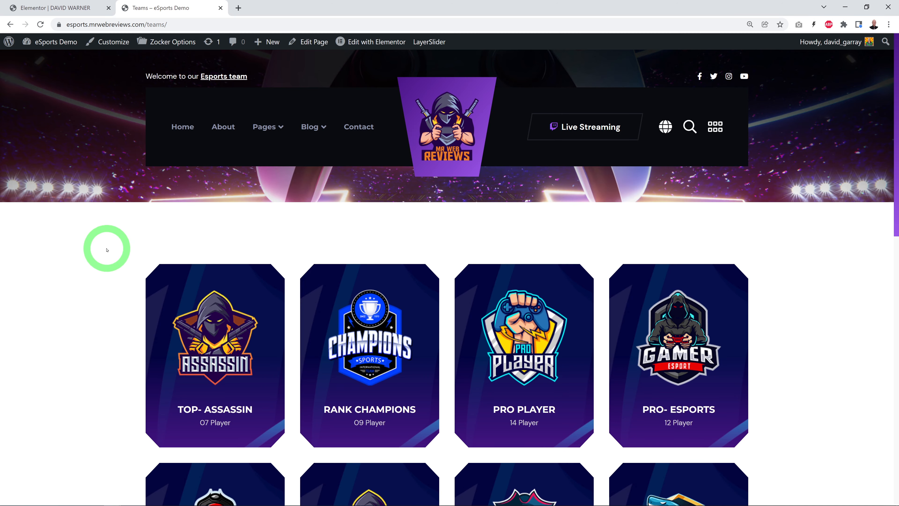
scroll(71, 254, down, 3)
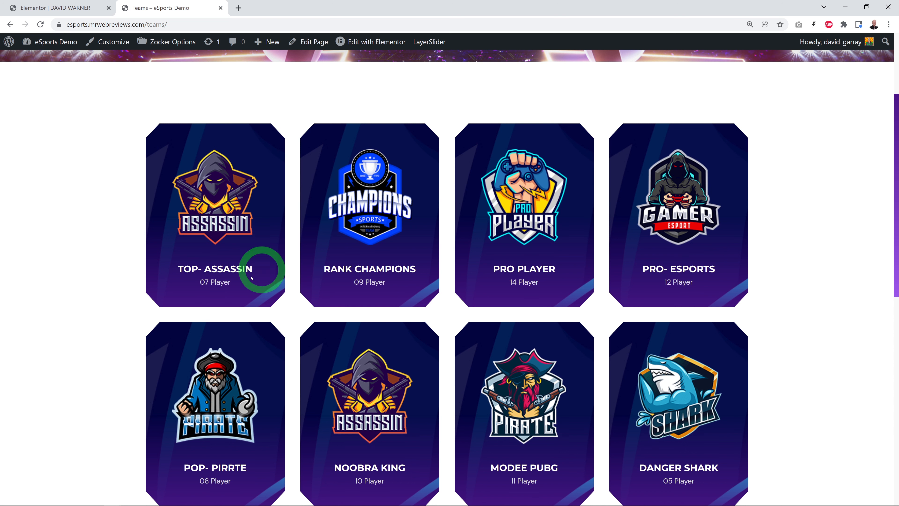
click(148, 278)
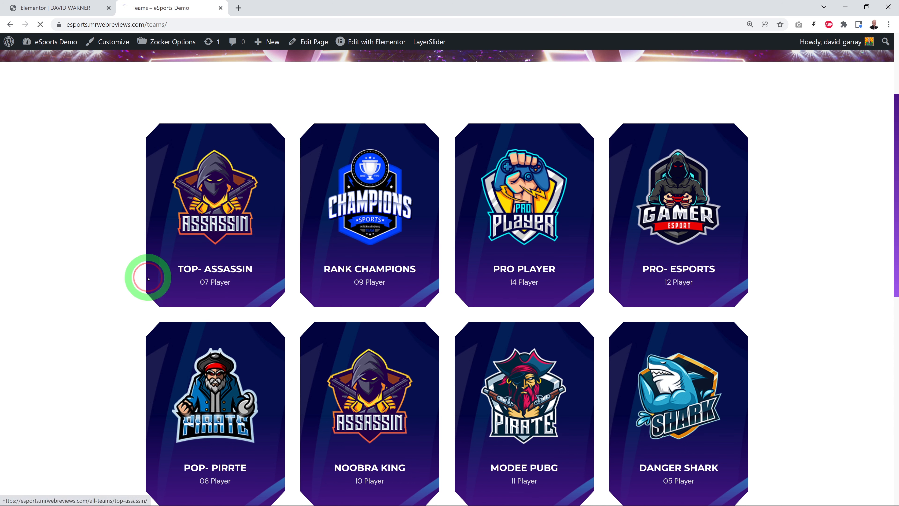
Step: Examine the TOP- ASSASSIN page's team info, games and live stream sections, and browse through its Players carousel
scroll(106, 269, down, 3)
scroll(85, 289, down, 8)
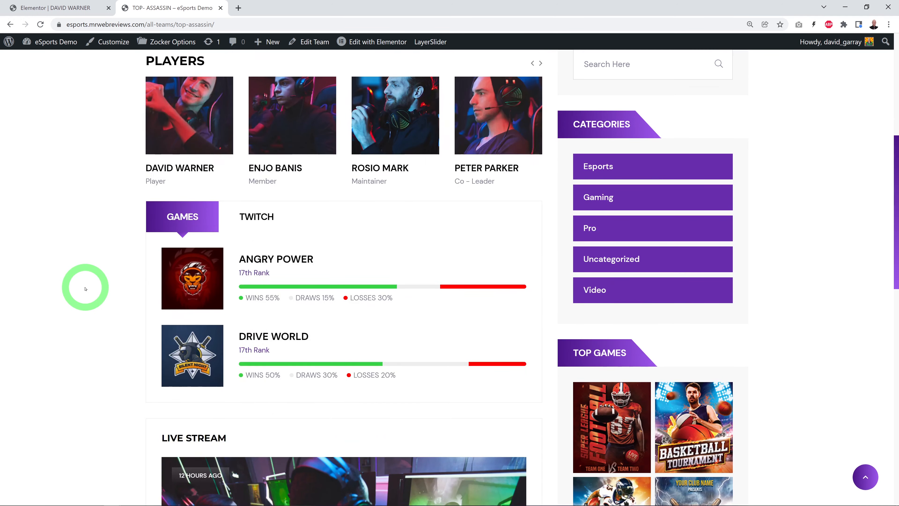
scroll(85, 289, down, 3)
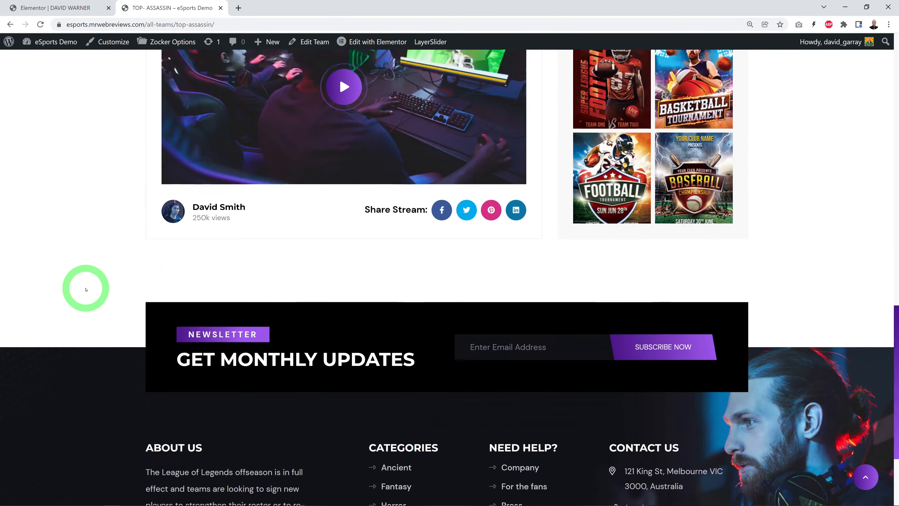
scroll(86, 289, up, 10)
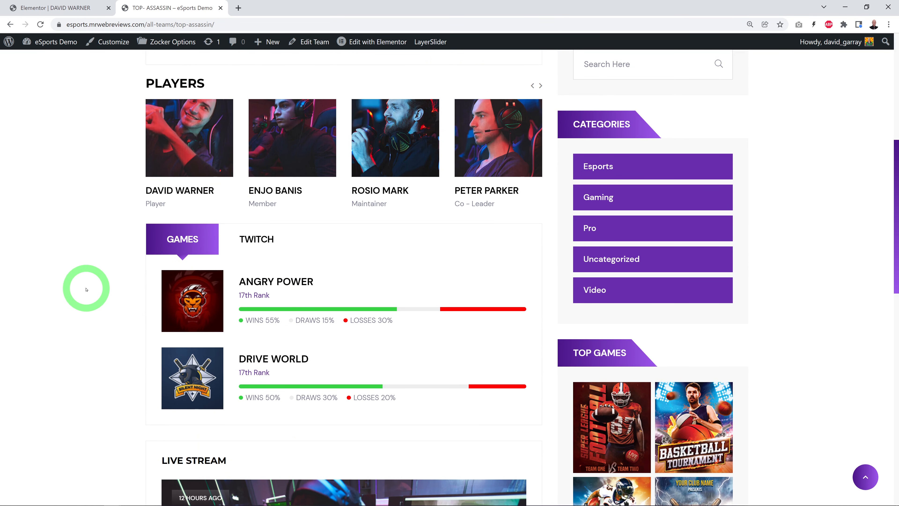
scroll(87, 287, up, 4)
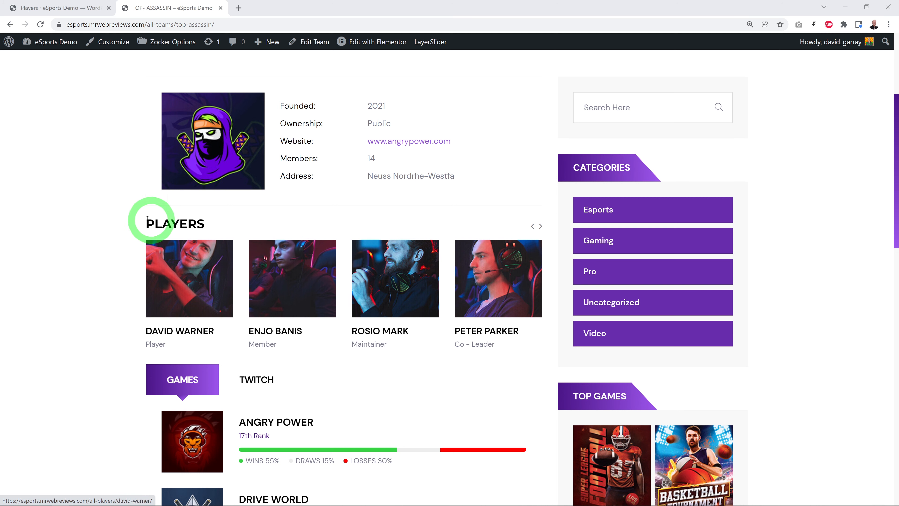
click(541, 227)
click(540, 226)
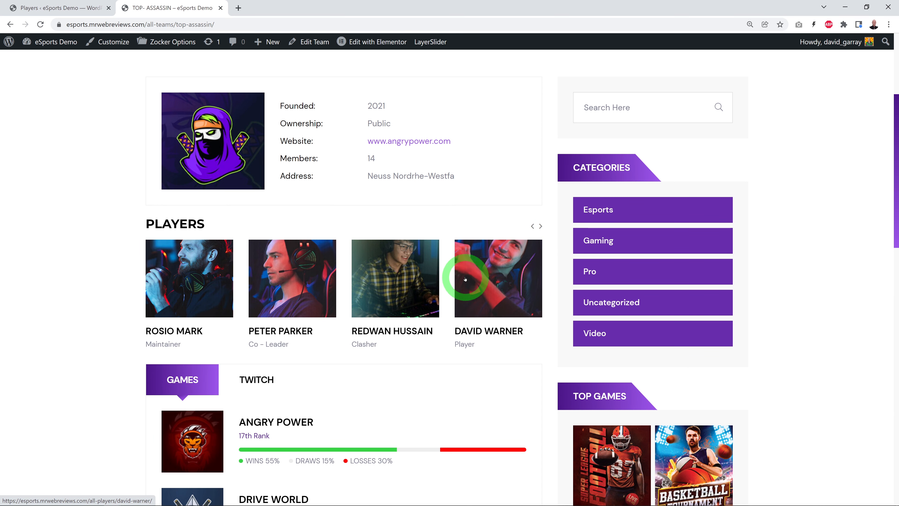
Step: Open the list of all teams in the WordPress admin and check the TOP- ASSASSIN info on the live page
click(57, 8)
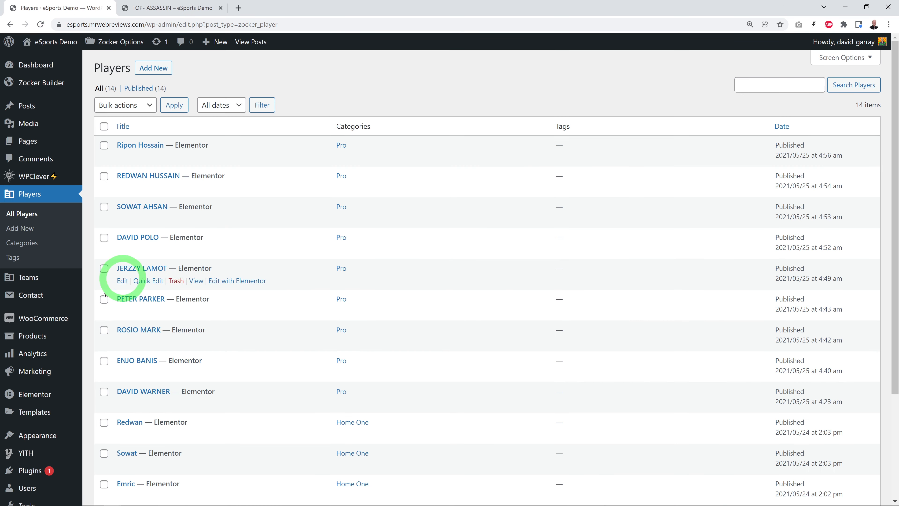
click(30, 276)
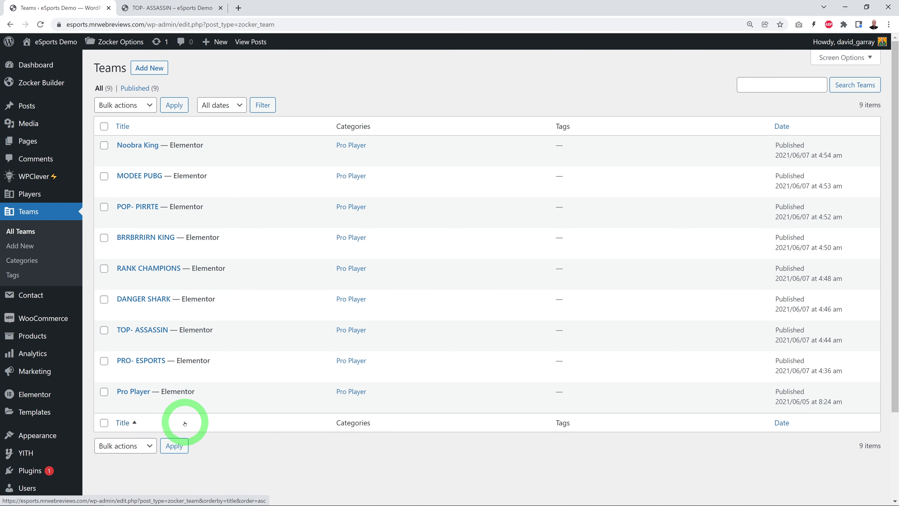
click(174, 7)
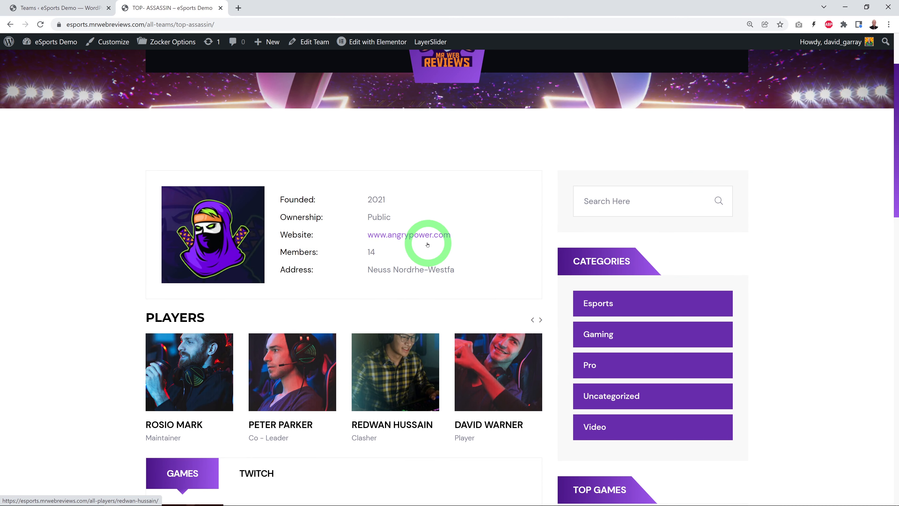
scroll(510, 252, up, 1)
scroll(510, 253, down, 2)
click(46, 8)
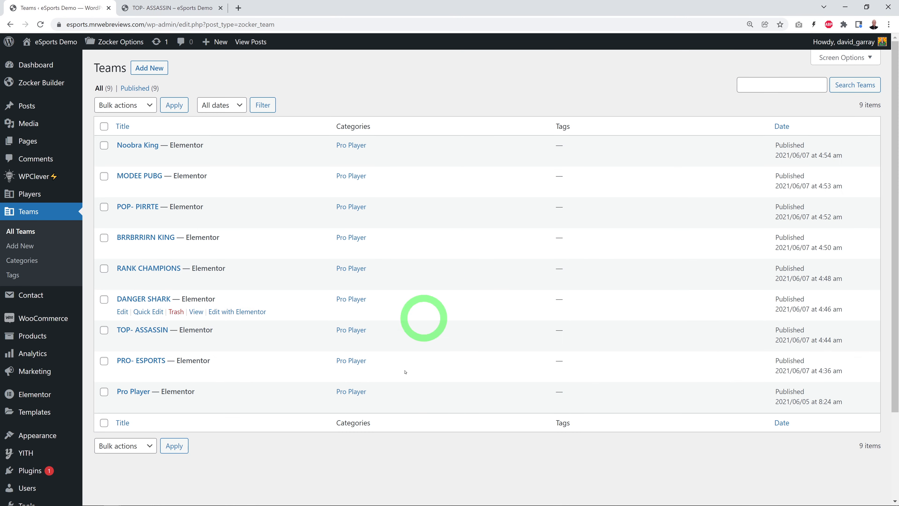
Step: Open the TOP- ASSASSIN team in Elementor and bring up its Player Info widget with the Founded and Ownership description table
click(154, 331)
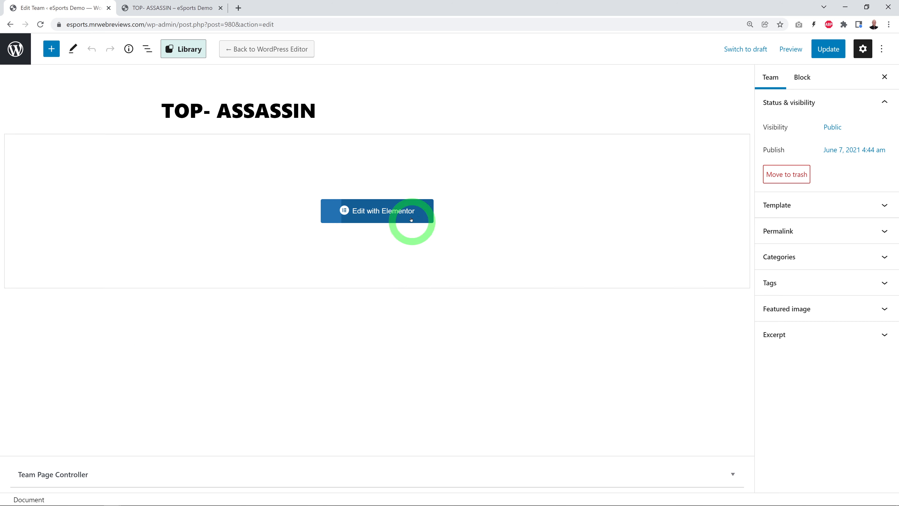
click(408, 218)
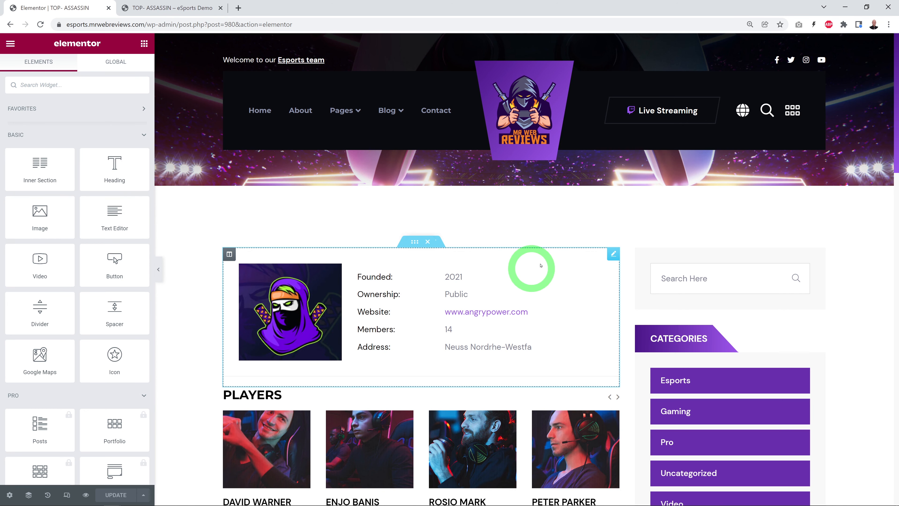
click(612, 254)
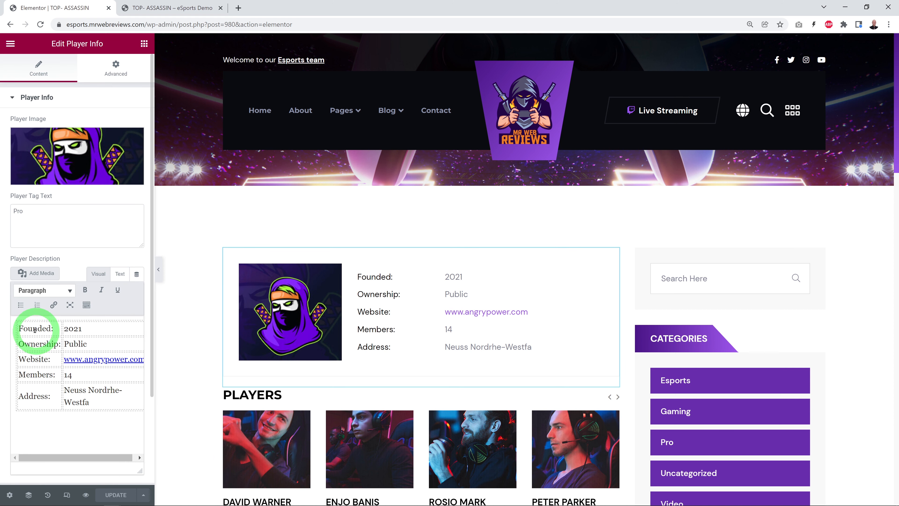
drag(66, 330, 89, 344)
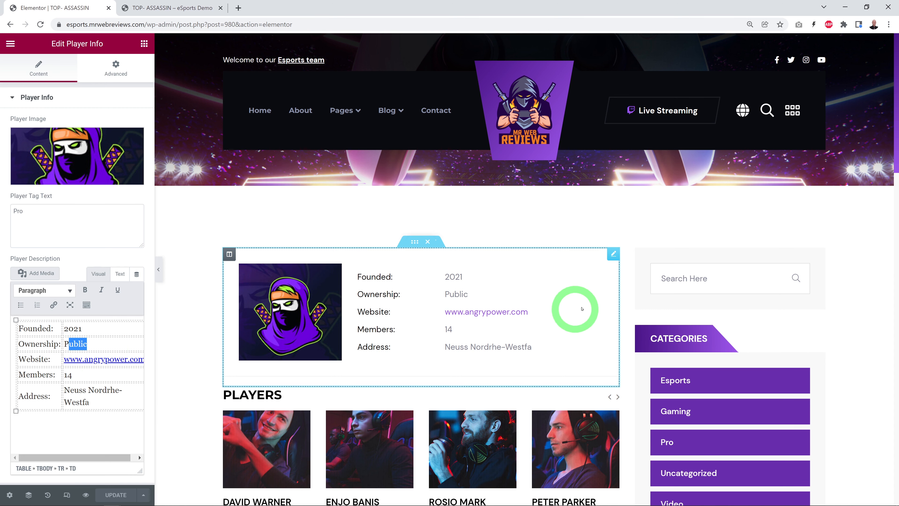
Step: Open the settings of the Players slider widget on the TOP- ASSASSIN page and review its post source and category
scroll(580, 309, down, 4)
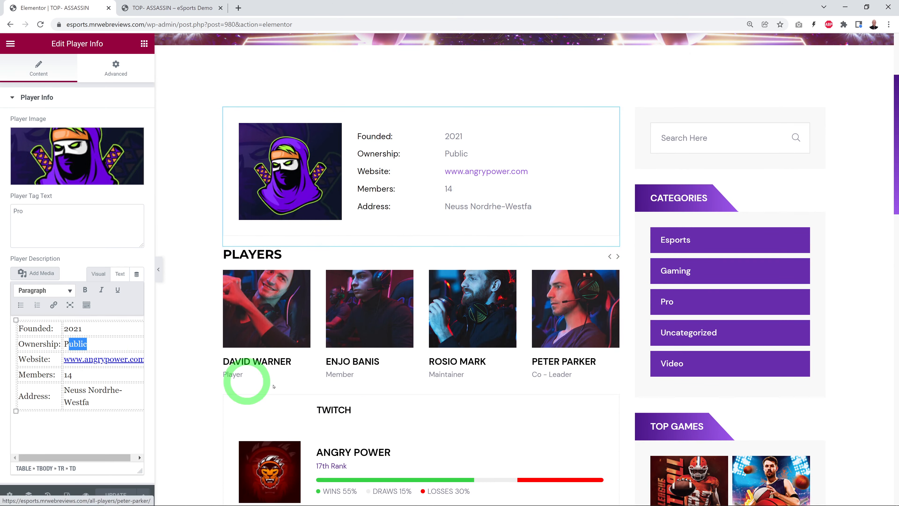
click(615, 257)
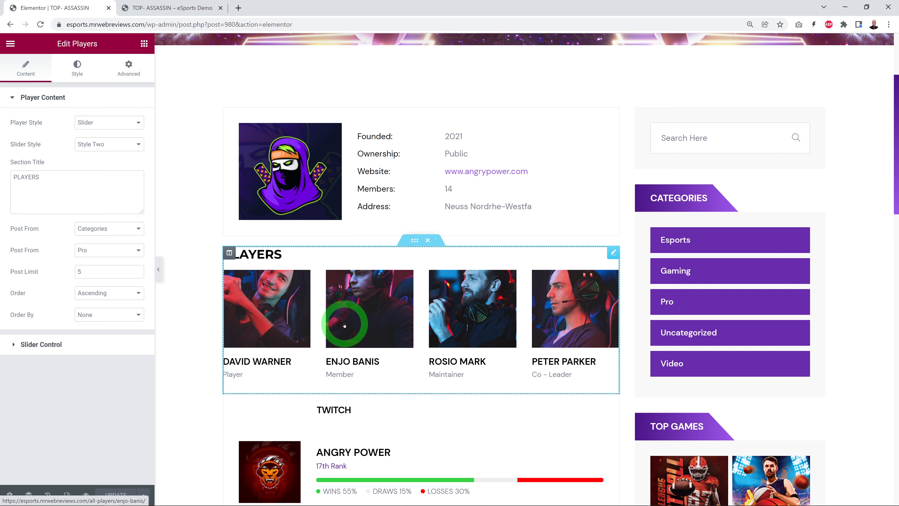
click(473, 366)
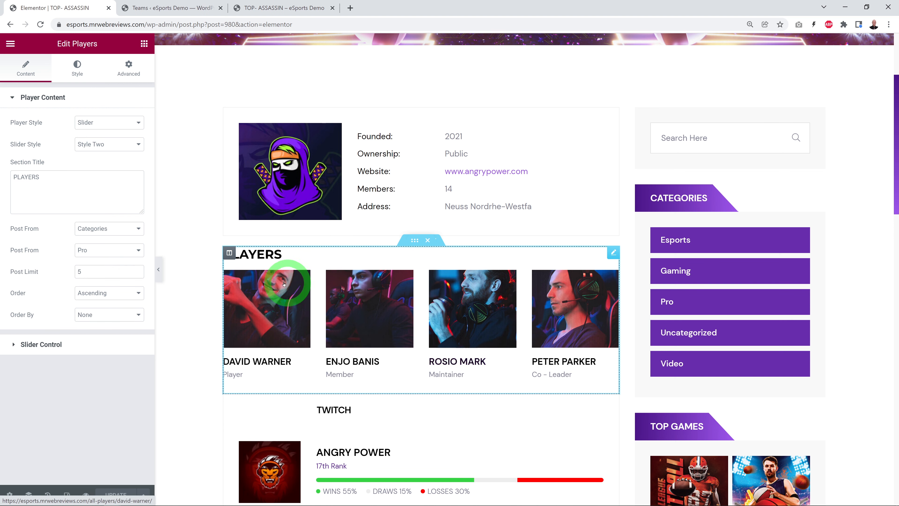
click(28, 252)
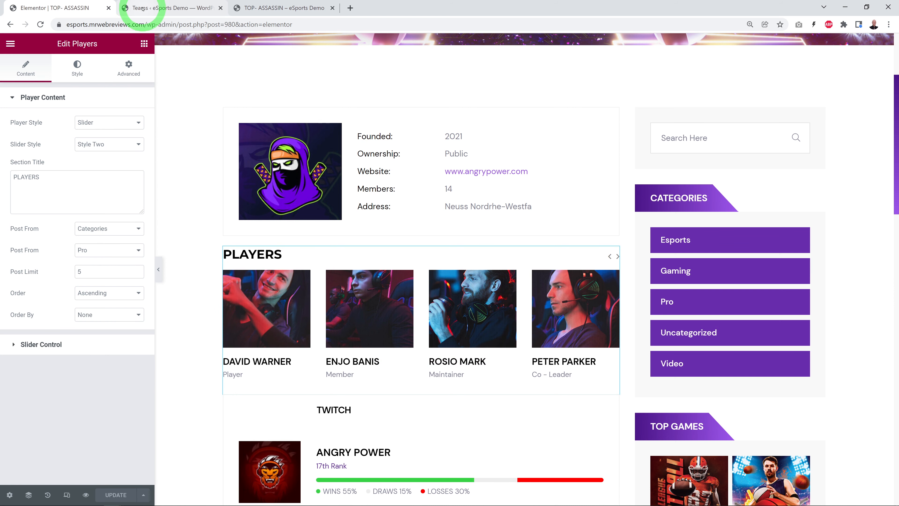
Step: Check the team categories in the WordPress admin, then review the Players widget's category options and keep Pro selected
click(151, 7)
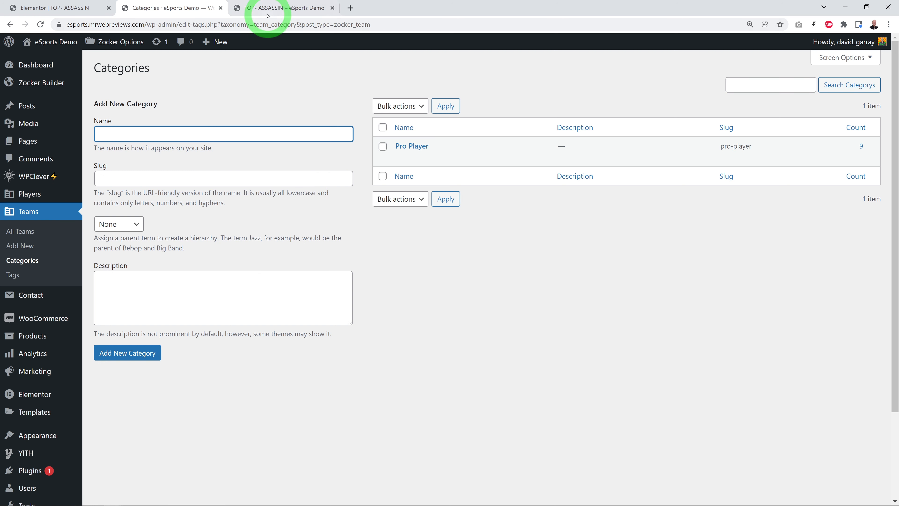
click(27, 8)
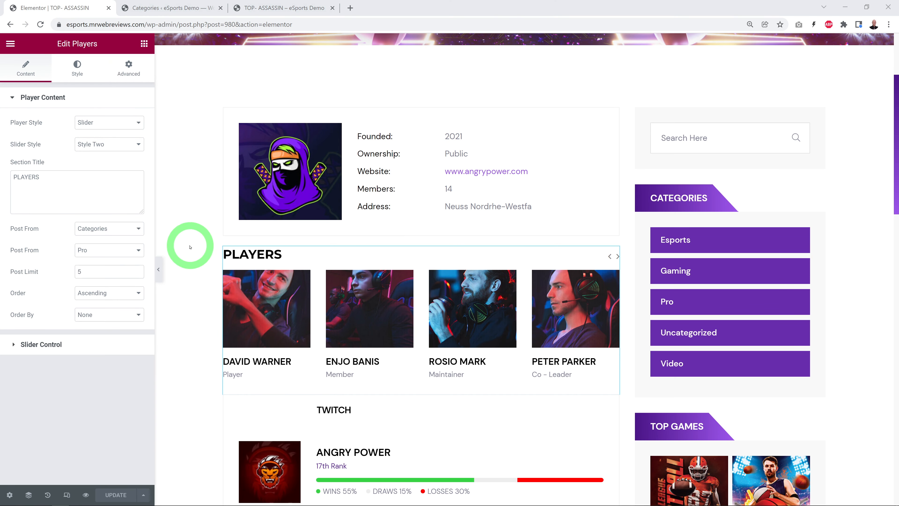
click(138, 249)
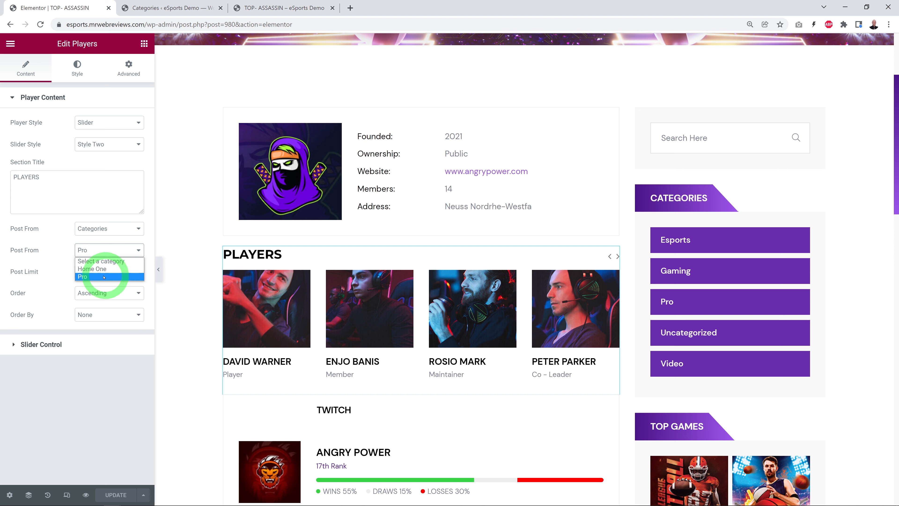
click(92, 278)
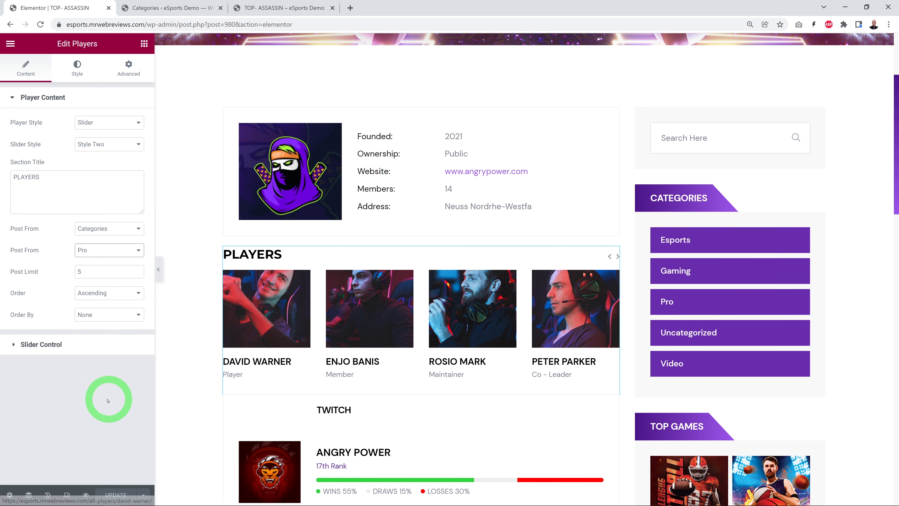
Step: Open the Player Rank Tab widget and review the ANGRY POWER game entry and the other items in its two tabs
scroll(624, 218, down, 7)
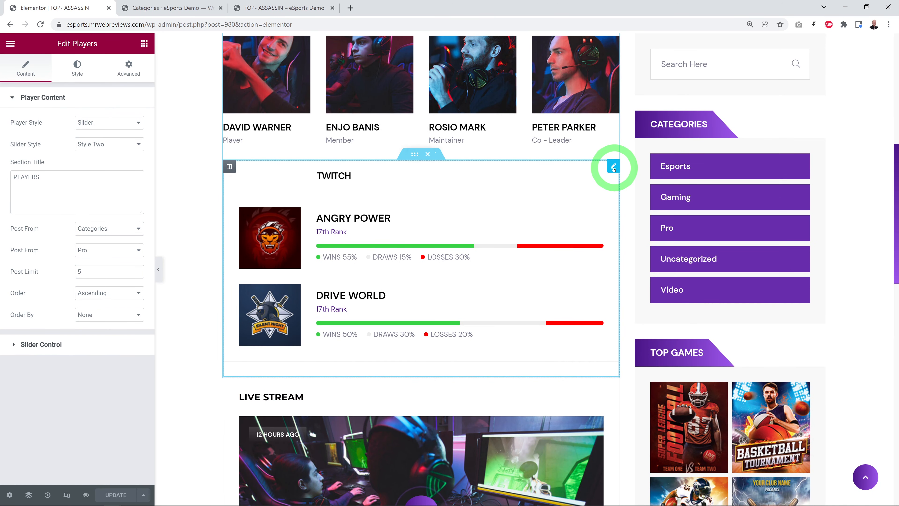
click(613, 167)
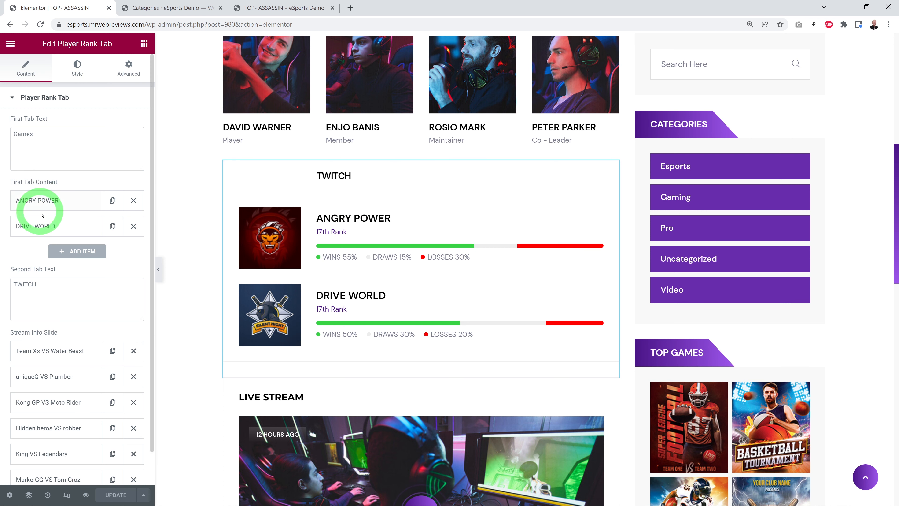
click(40, 201)
scroll(92, 216, down, 3)
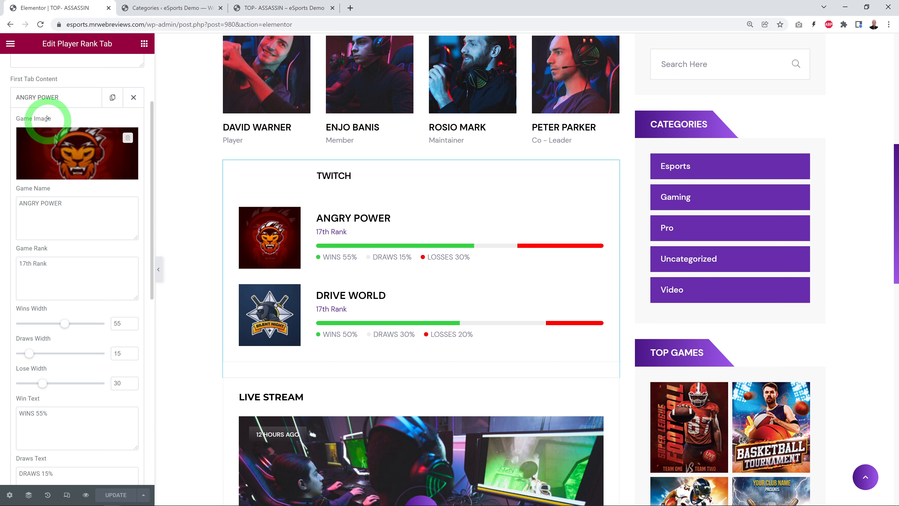
click(40, 96)
scroll(413, 315, down, 5)
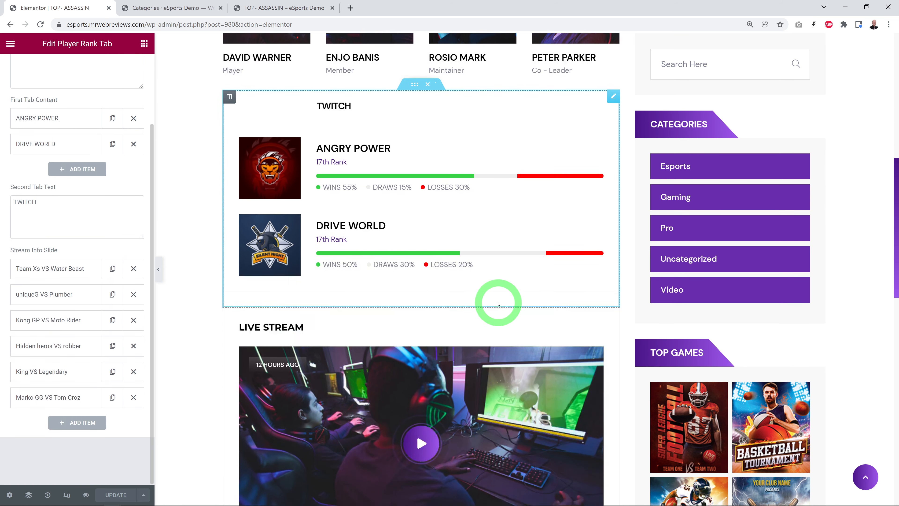
Step: Open the Live Stream widget and review its title, stream info, image, video URL and player fields
click(612, 198)
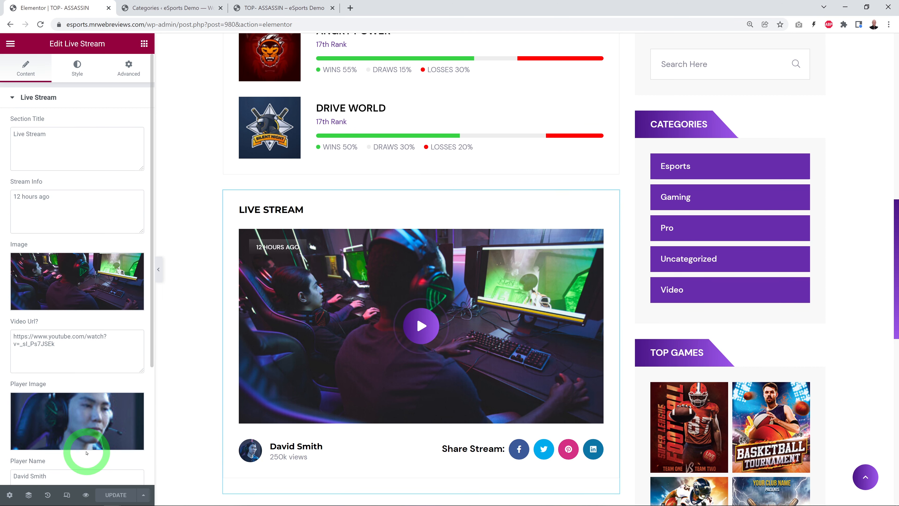
mouse_move(90, 440)
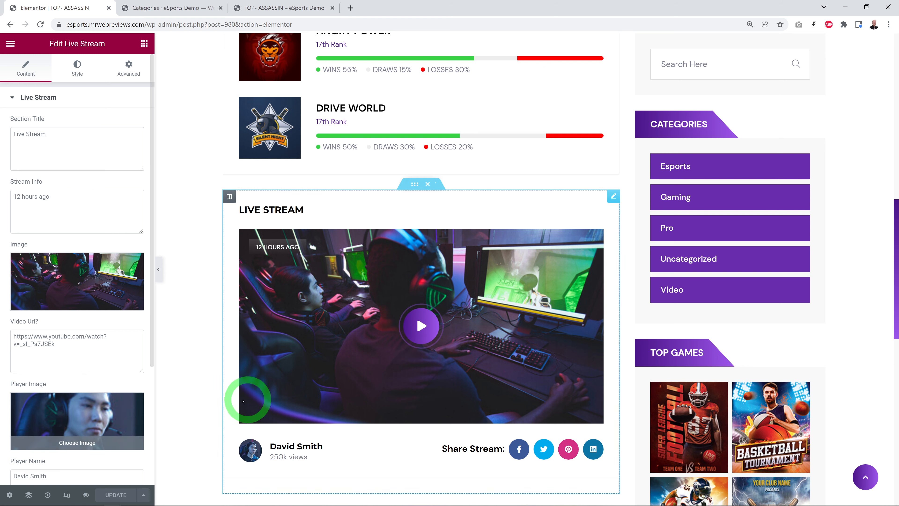
scroll(211, 388, up, 15)
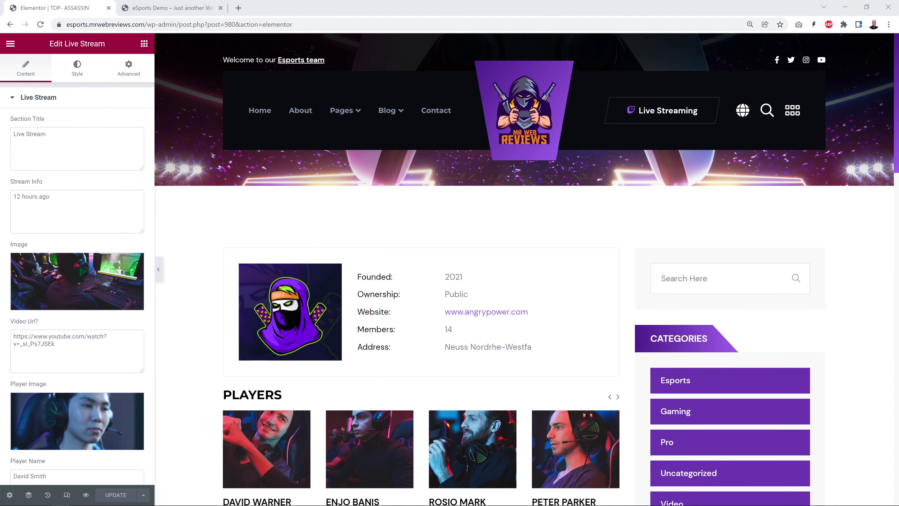
Step: Go to the Tournament page on the live site and look through its tournament cards down to the Matchs section
click(170, 8)
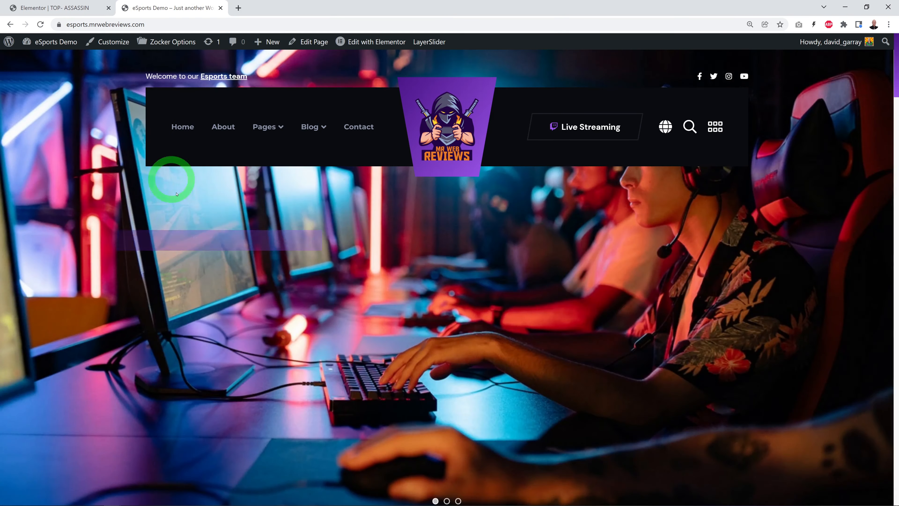
mouse_move(276, 121)
mouse_move(288, 203)
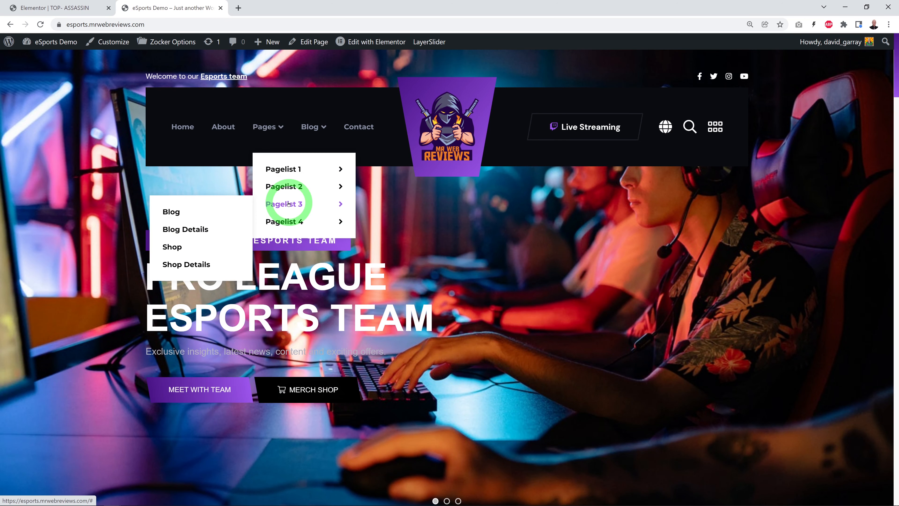
mouse_move(289, 224)
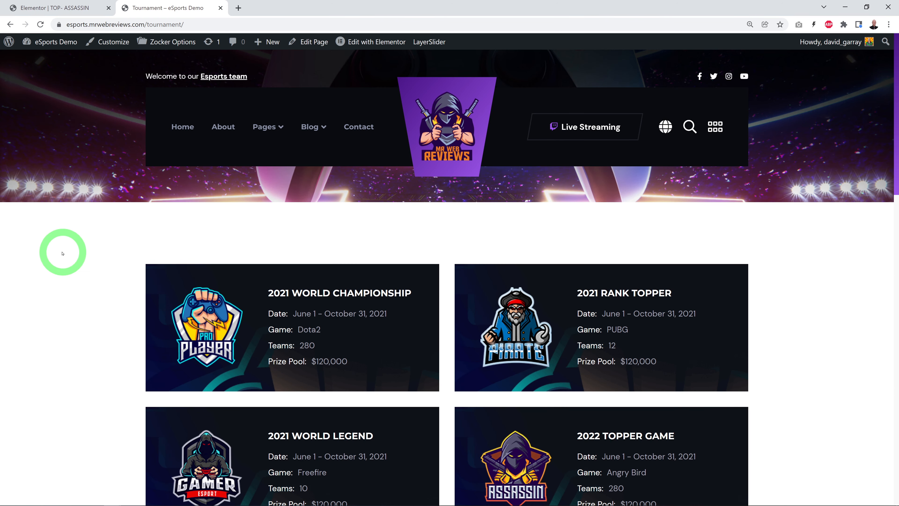
scroll(65, 252, down, 1)
scroll(66, 252, down, 3)
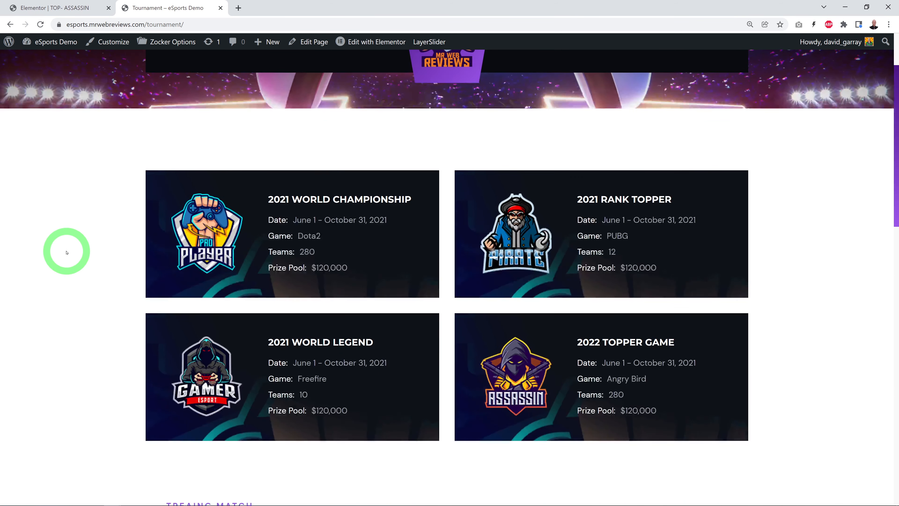
scroll(65, 251, down, 1)
scroll(66, 251, up, 1)
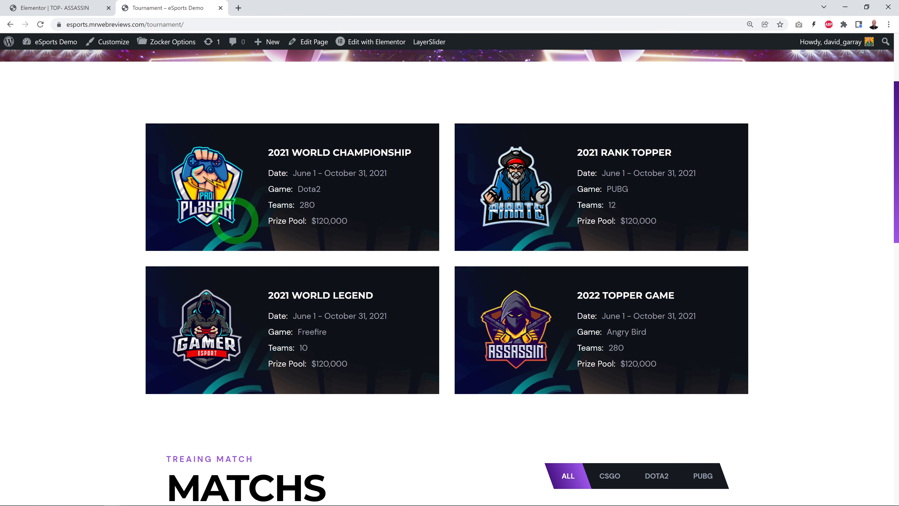
scroll(834, 256, down, 10)
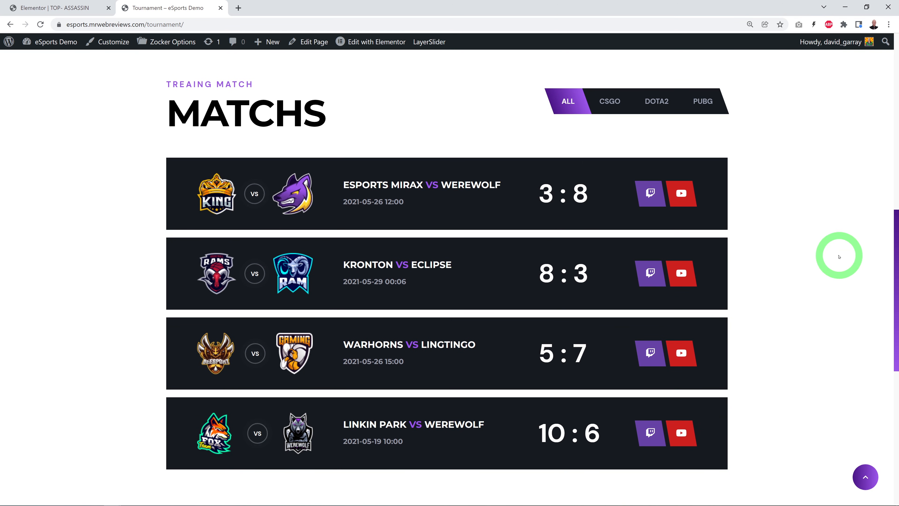
Step: Filter the Matchs list by CSGO, DOTA2 and PUBG, return it to ALL, and view the rest of the page
click(611, 104)
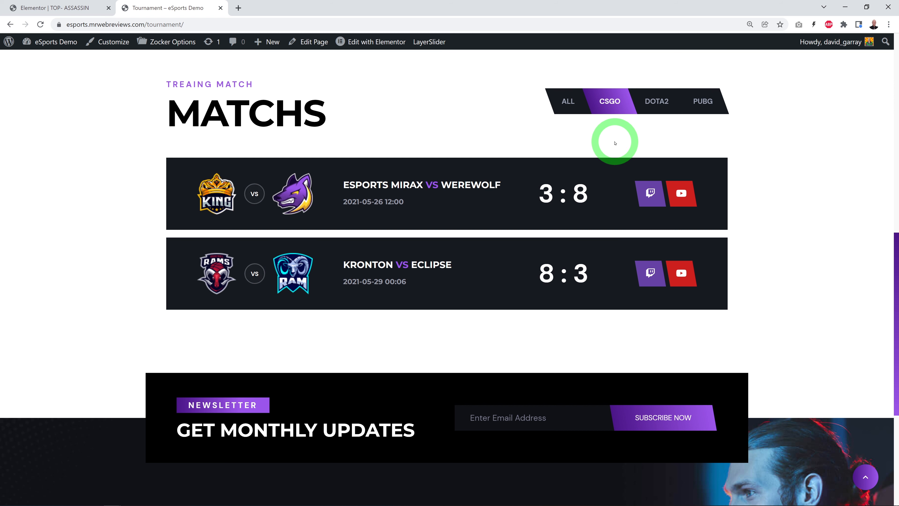
click(659, 110)
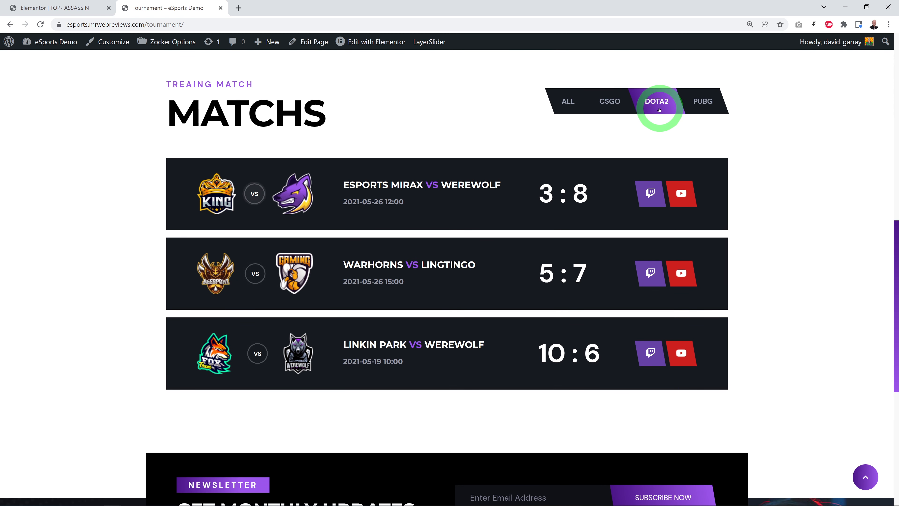
click(704, 102)
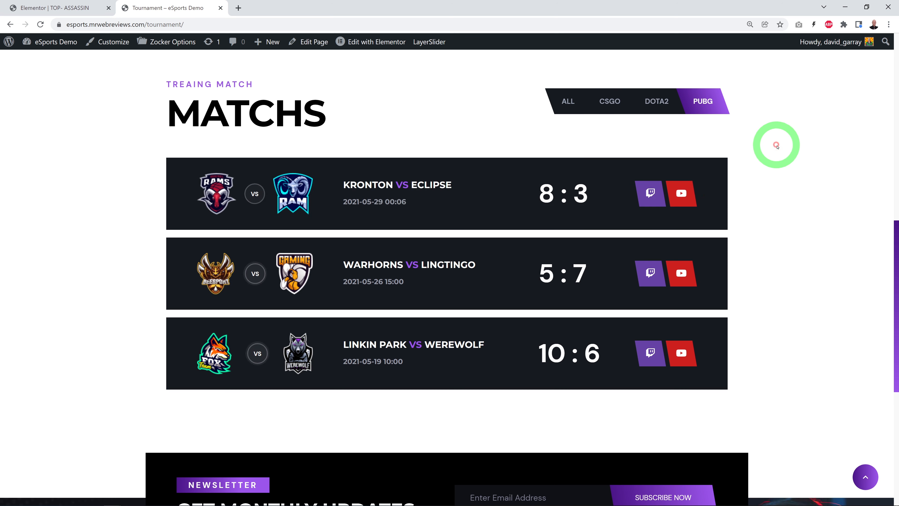
click(563, 103)
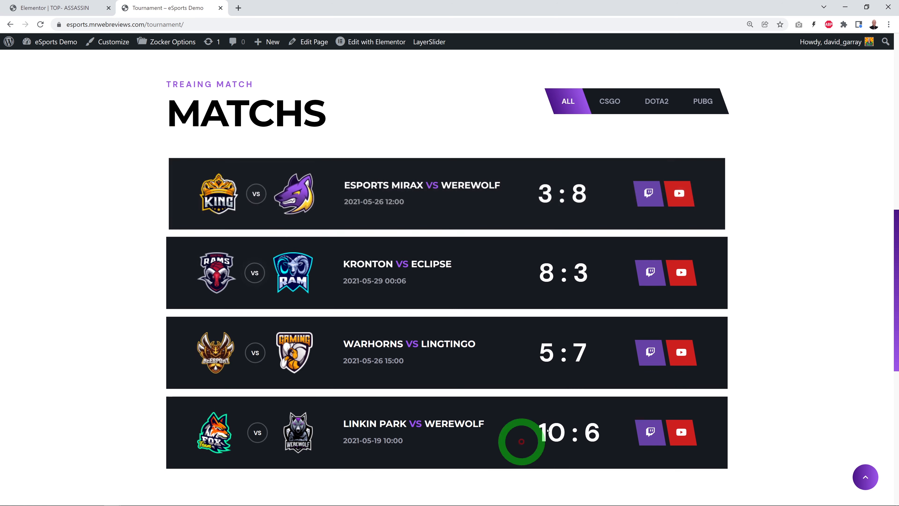
scroll(814, 312, down, 2)
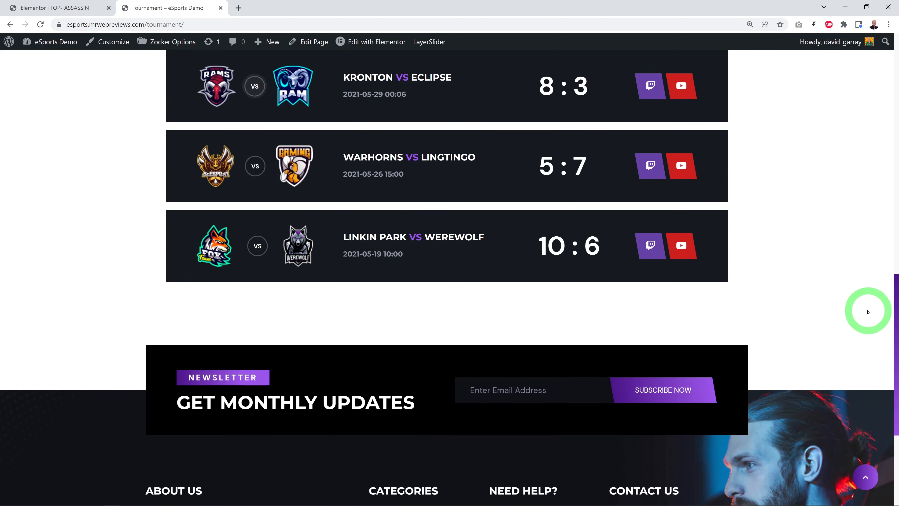
scroll(848, 312, up, 12)
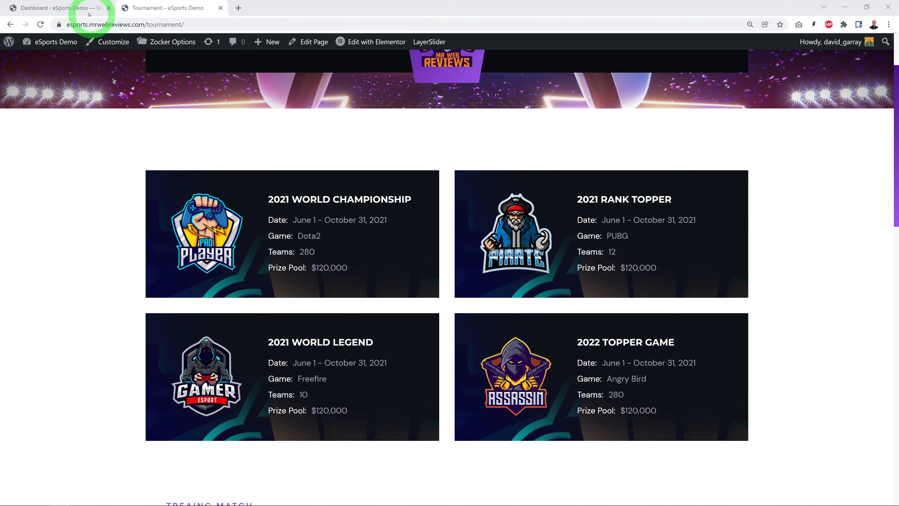
Step: Find the Tournament page in the WordPress admin's list of pages and open it in Elementor
click(58, 9)
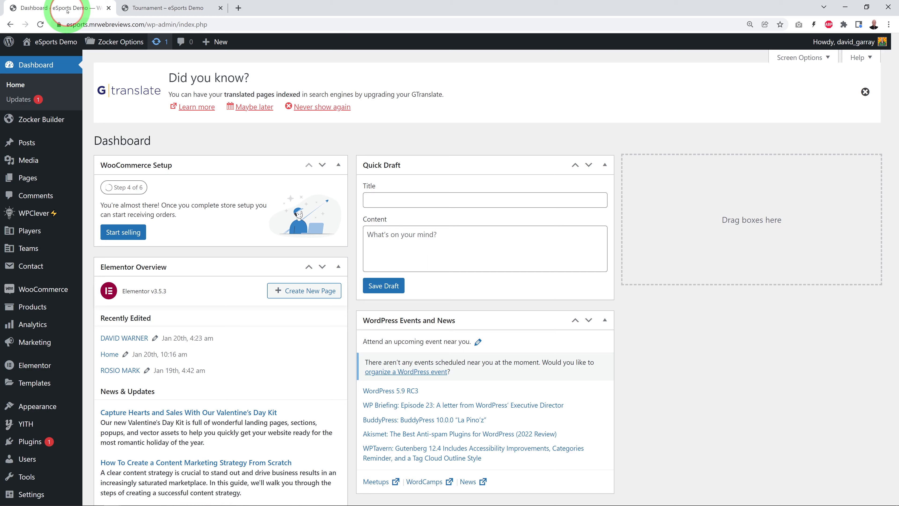
click(26, 176)
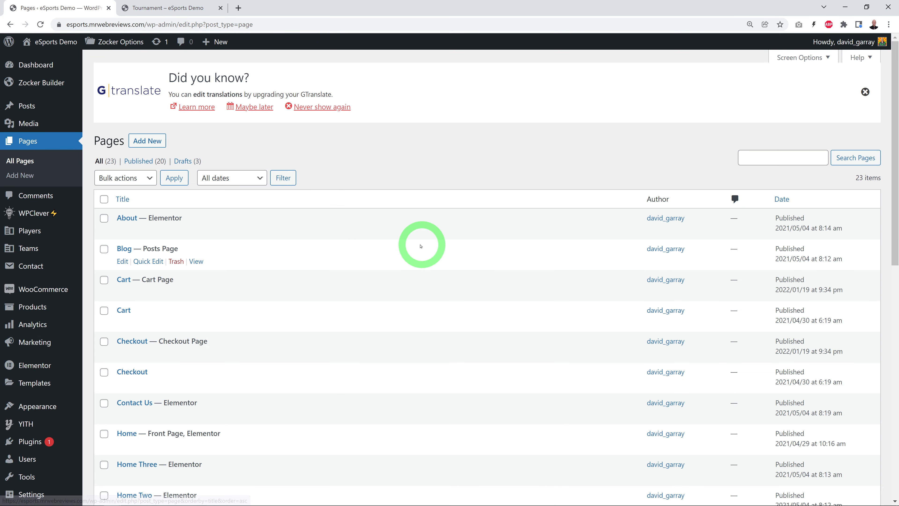
scroll(407, 245, down, 10)
scroll(406, 262, down, 2)
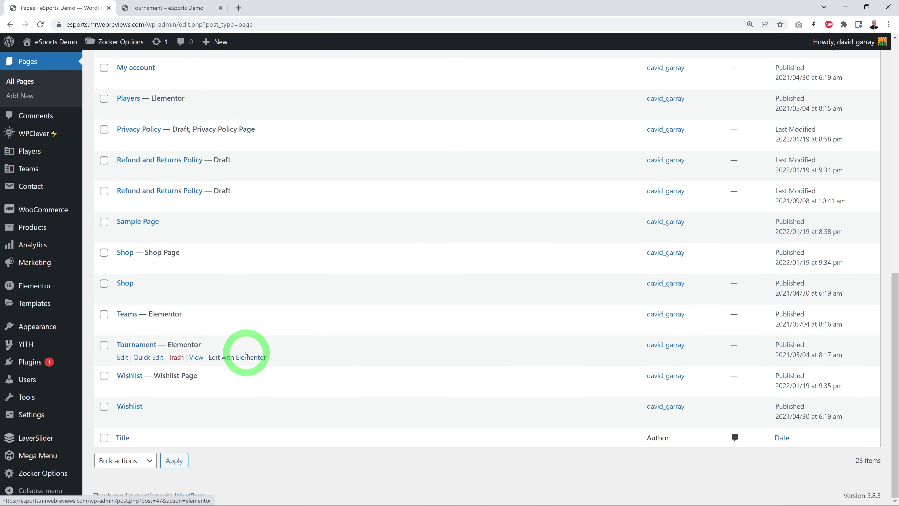
click(253, 356)
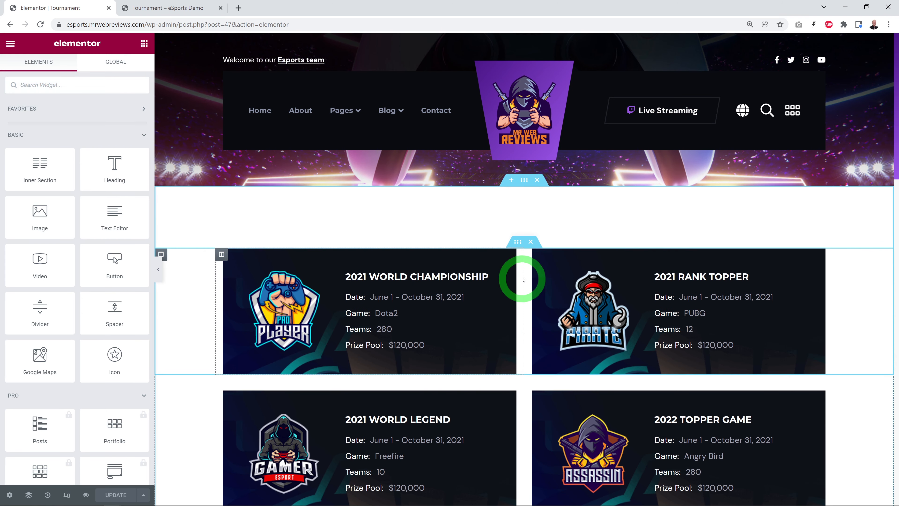
Step: Open each of the four tournament cards in turn to review its fields, finishing on the 2021 World Championship card
scroll(859, 295, down, 1)
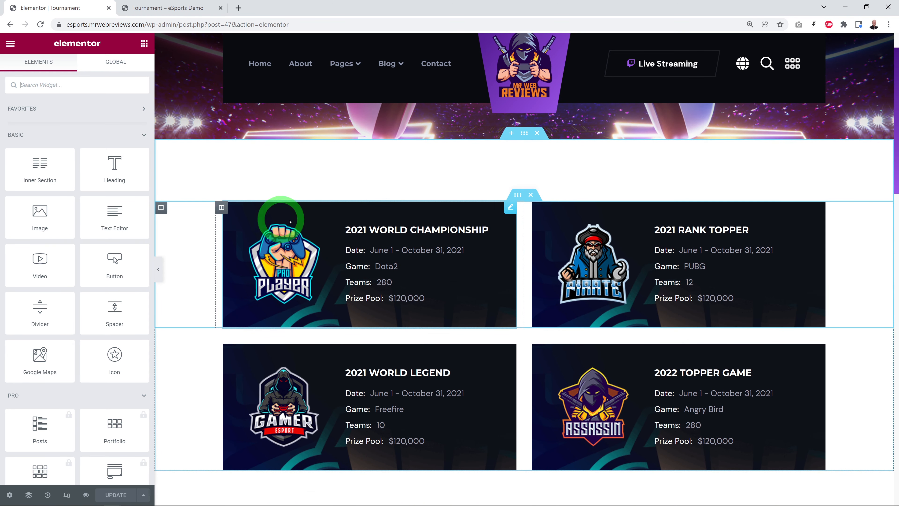
click(510, 208)
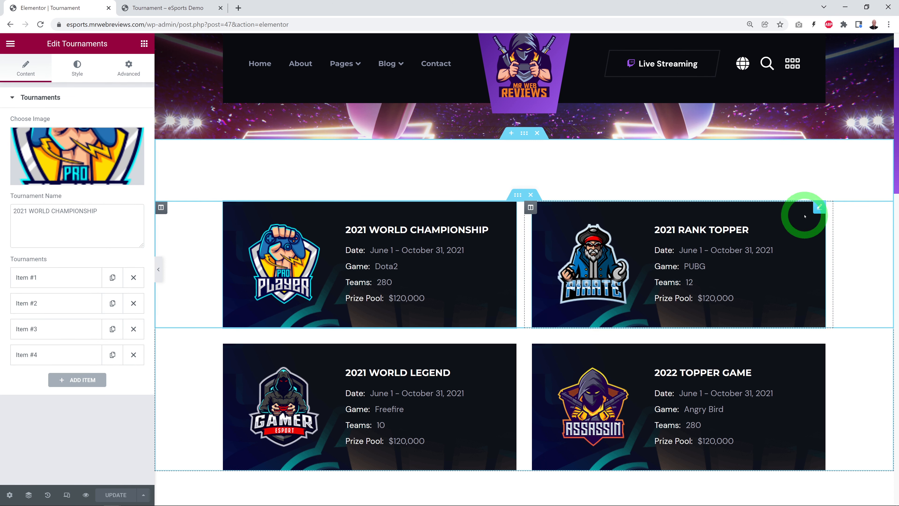
click(819, 208)
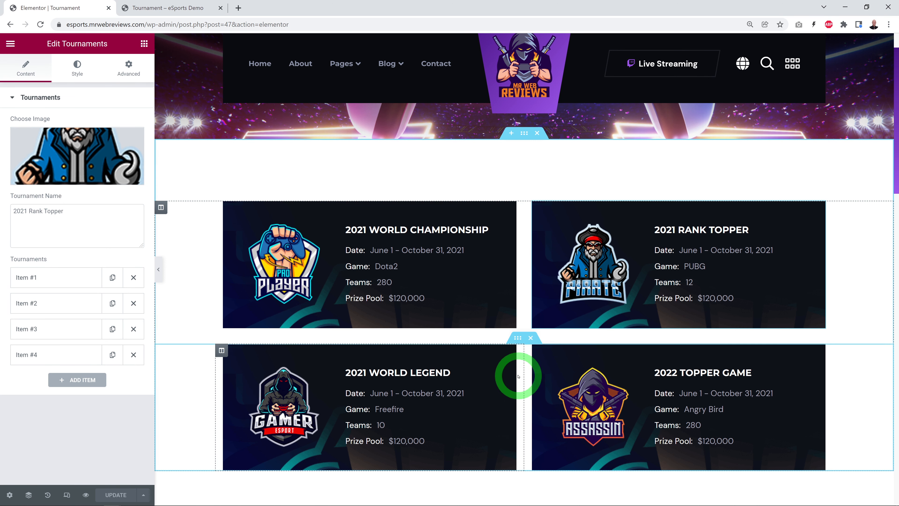
click(509, 350)
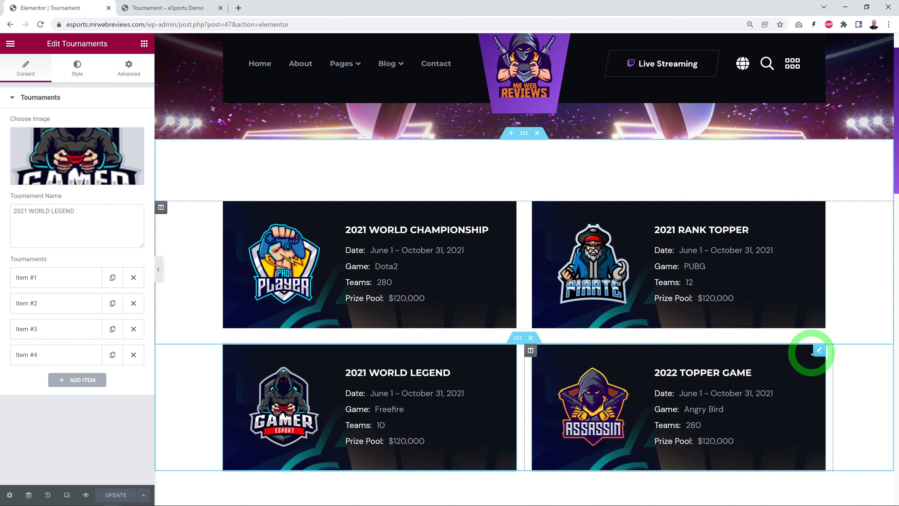
click(819, 350)
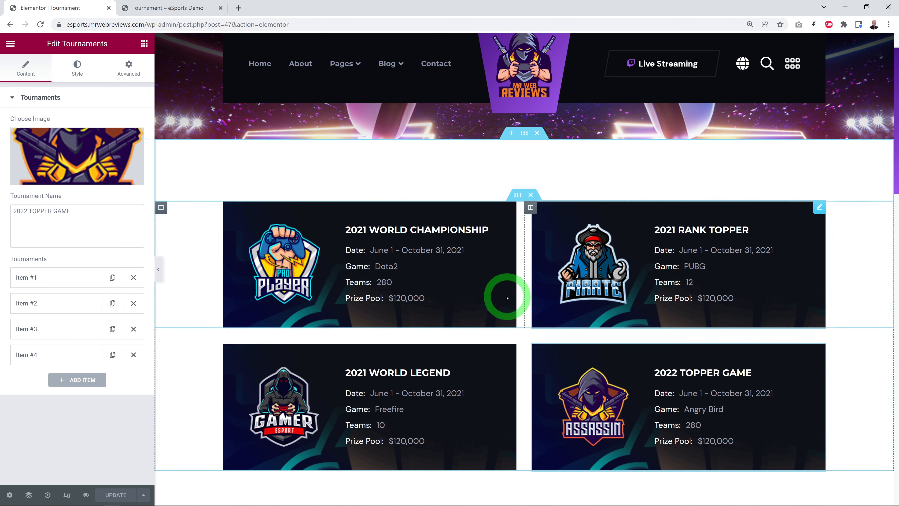
click(511, 209)
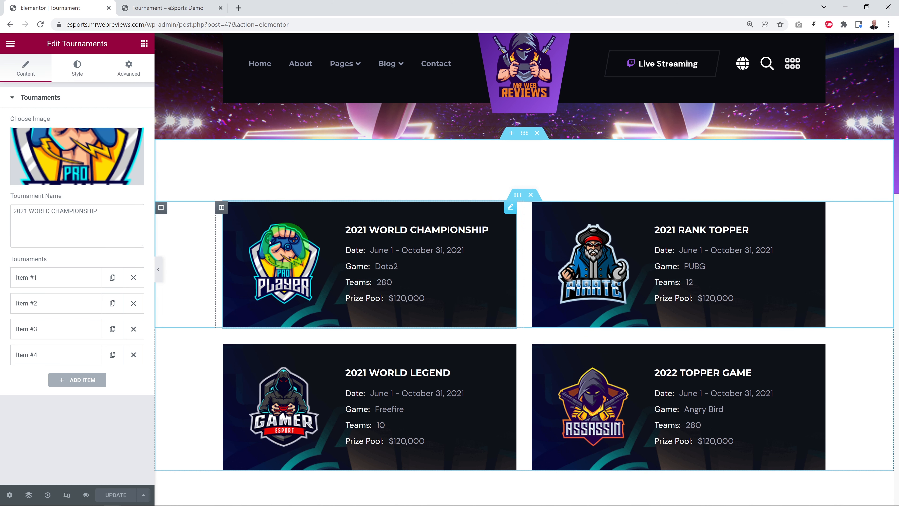
Step: Try MrWebReviews.png from the media library as the 2021 World Championship card's image
click(70, 156)
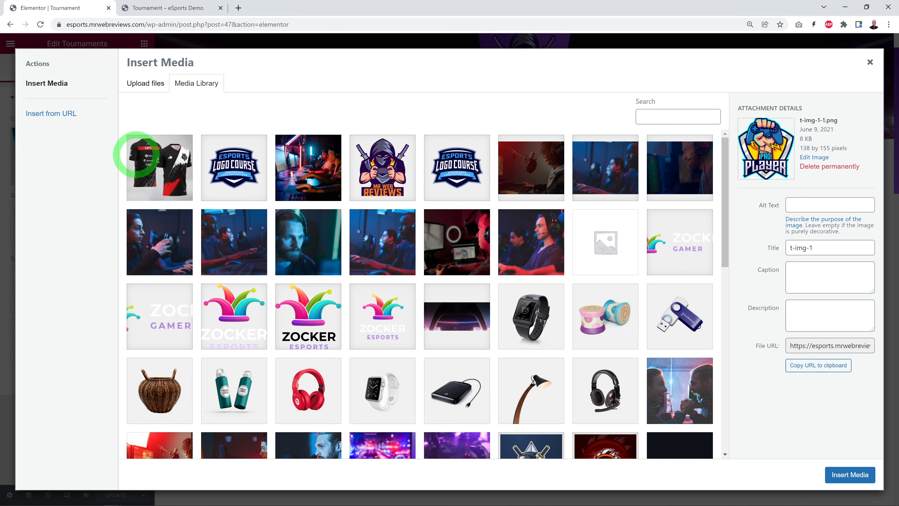
click(393, 179)
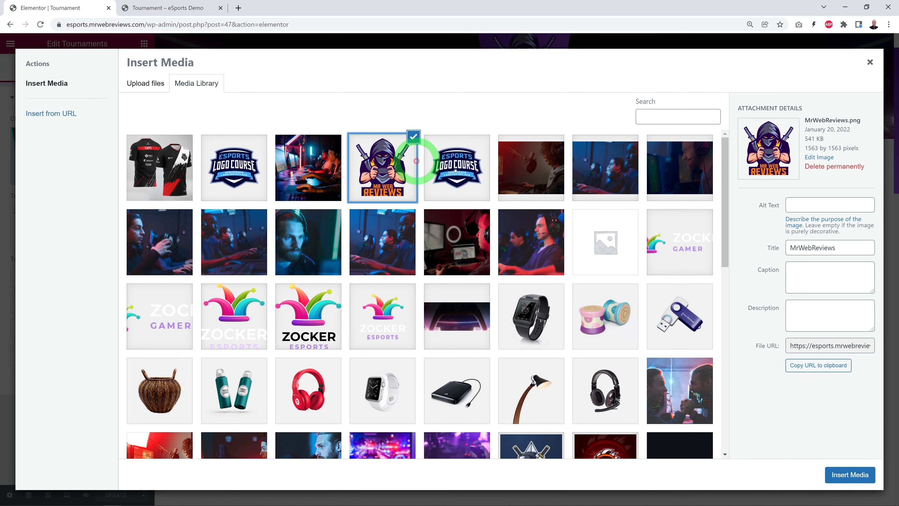
click(869, 474)
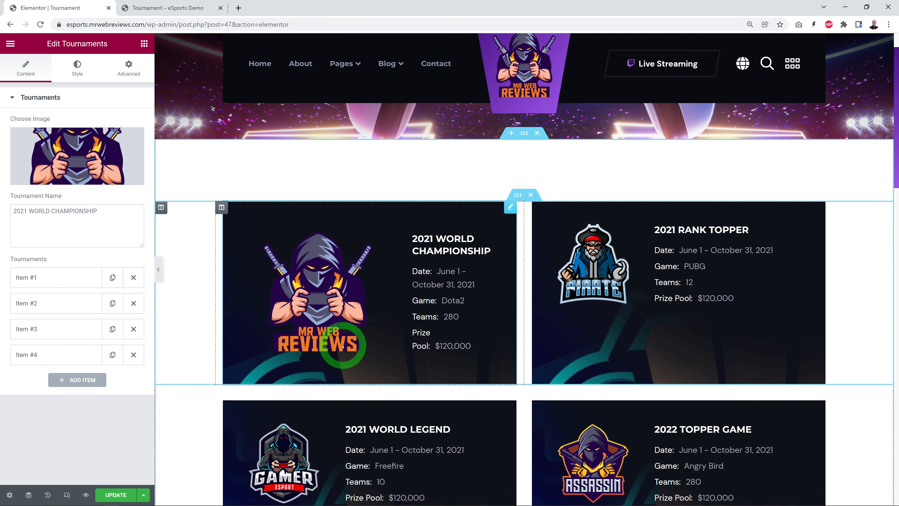
Step: Set the World Championship card's image to the 80 by 80 pixel eSports Logo Course logo from the media library
click(81, 161)
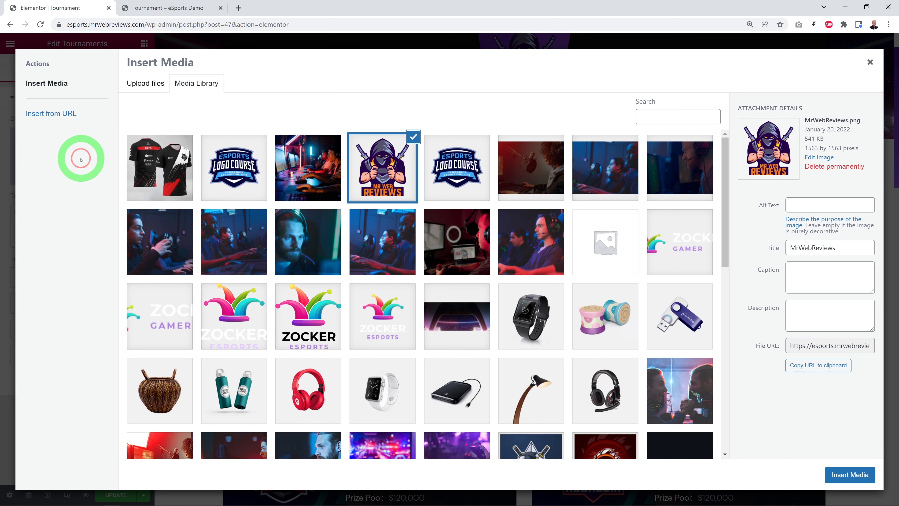
click(244, 185)
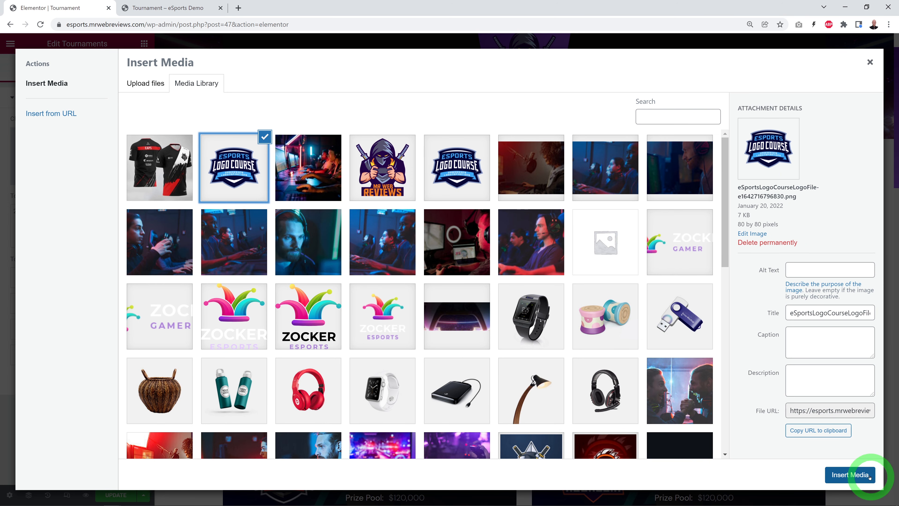
click(856, 476)
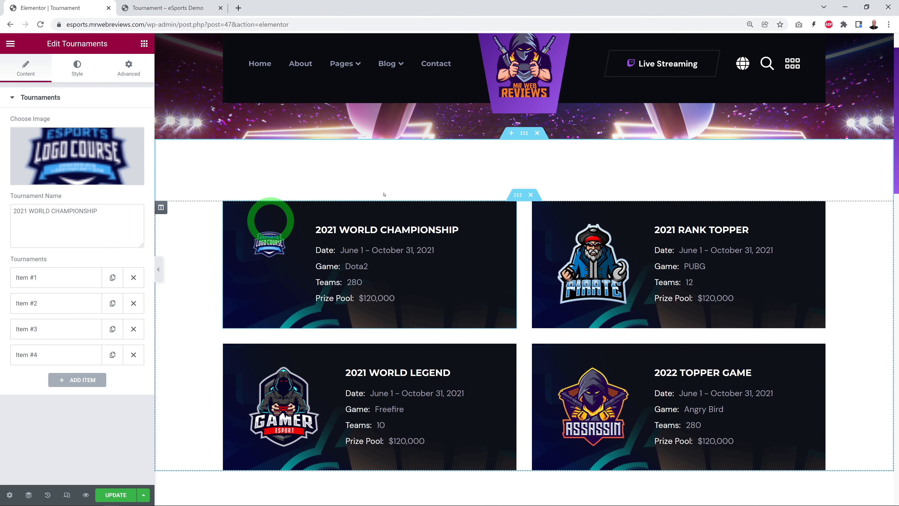
Step: Change the first card's tournament name to 2022 WORLD CHAMPIONSHIP
click(64, 298)
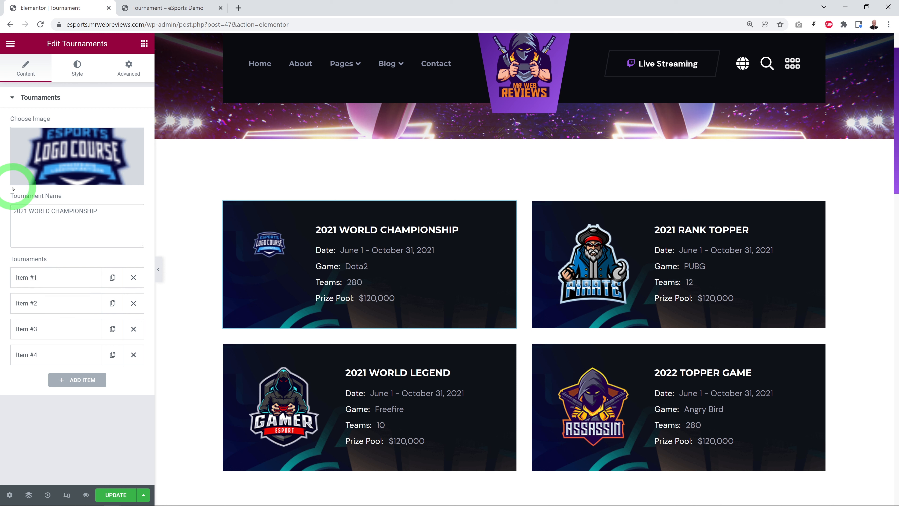
click(48, 278)
key(BackSpace)
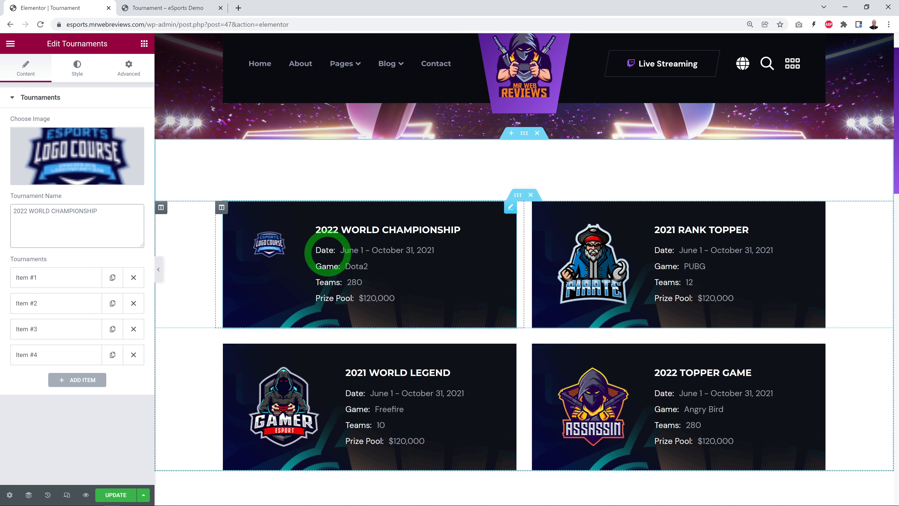
Step: Set the Date description in the World Championship card's first info item to June 1 - October 31, 2022
click(40, 279)
scroll(113, 301, down, 1)
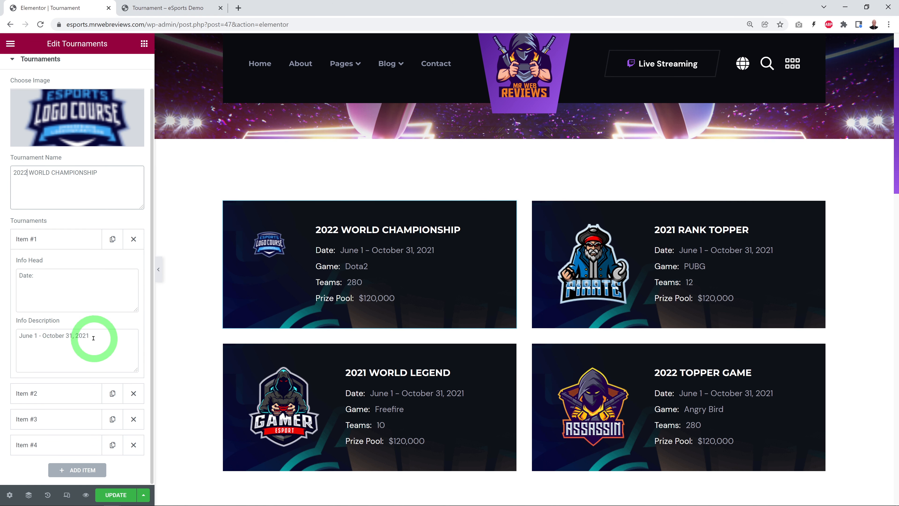
click(121, 367)
key(BackSpace)
text(2)
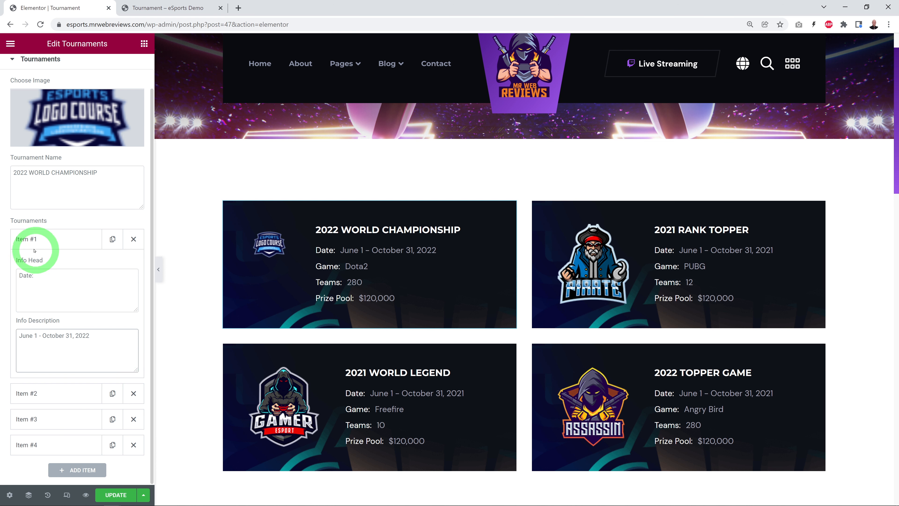
click(30, 240)
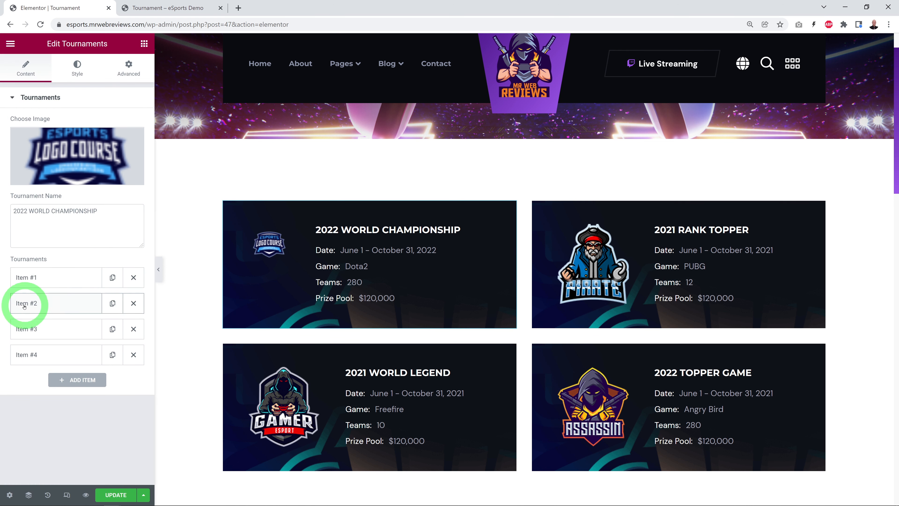
Step: Open the World Championship card's second info item and examine its Game heading and description
click(27, 301)
scroll(103, 369, down, 1)
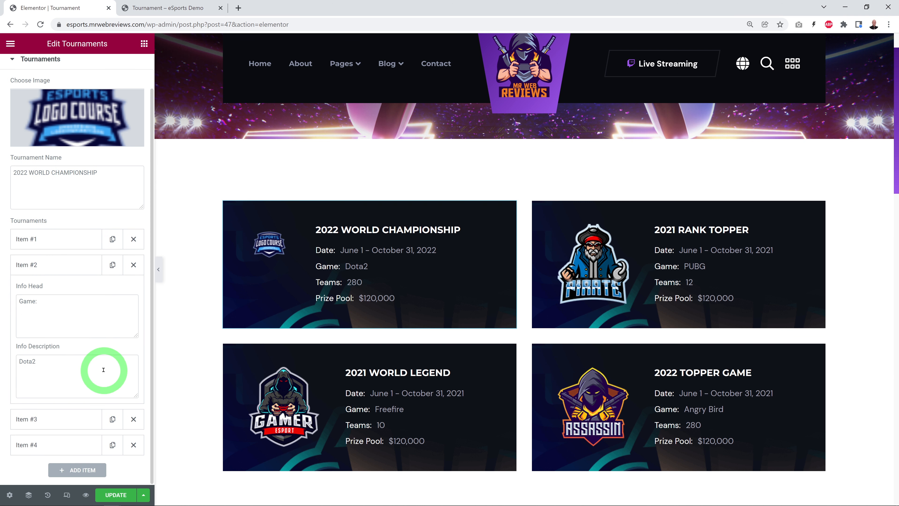
drag(35, 362, 81, 380)
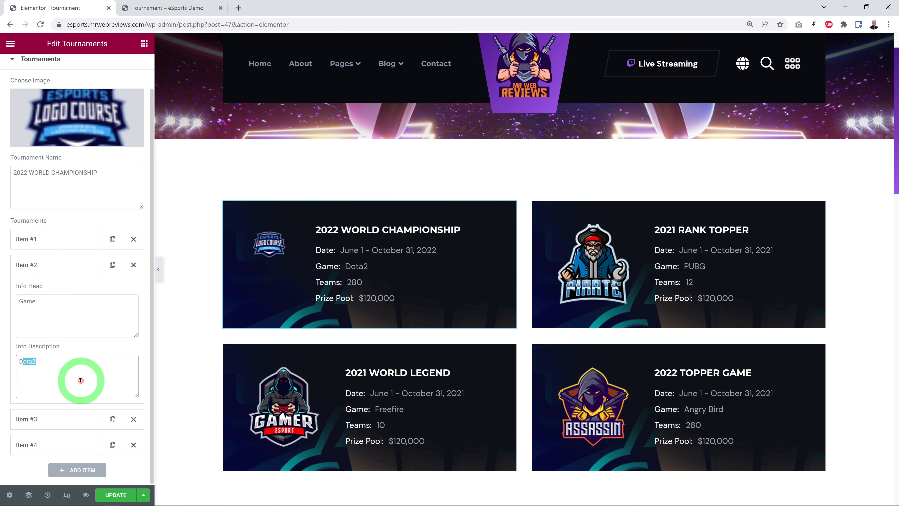
click(42, 265)
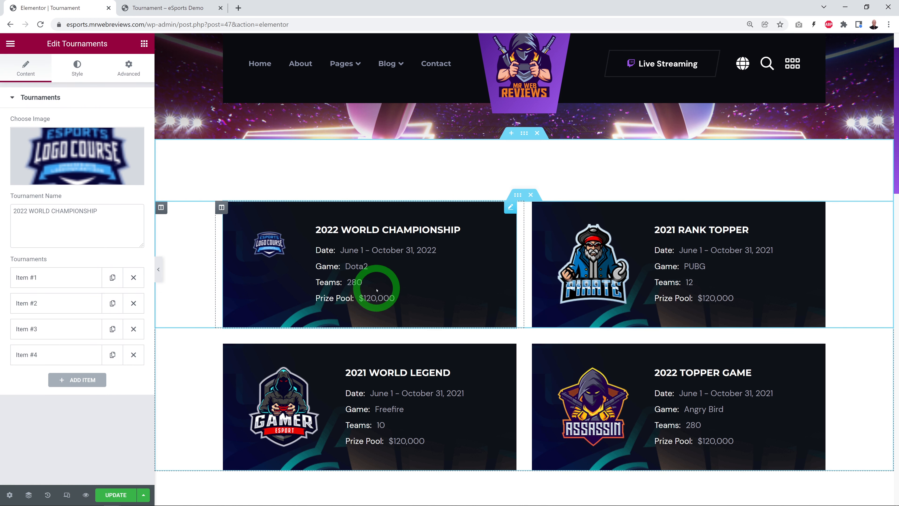
click(112, 223)
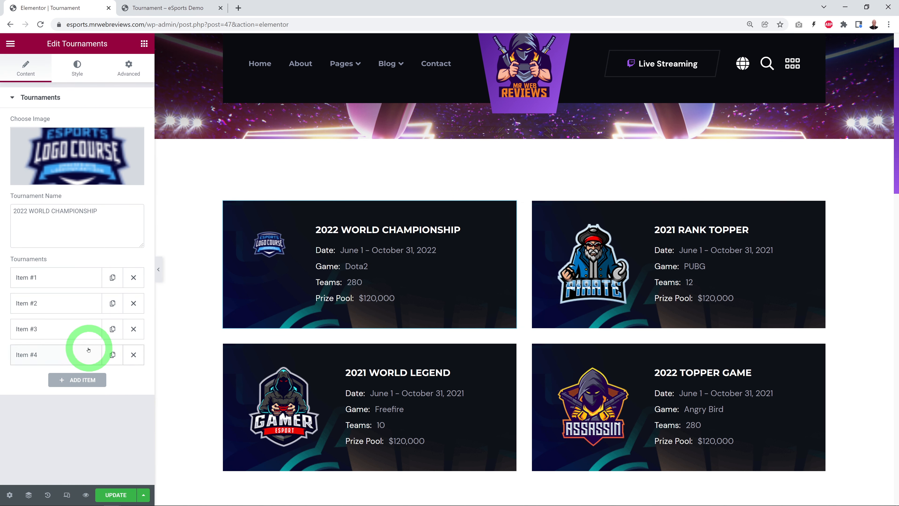
Step: Add a fifth info item to the World Championship card with the heading "Extra Info:" and the description "Something"
click(76, 378)
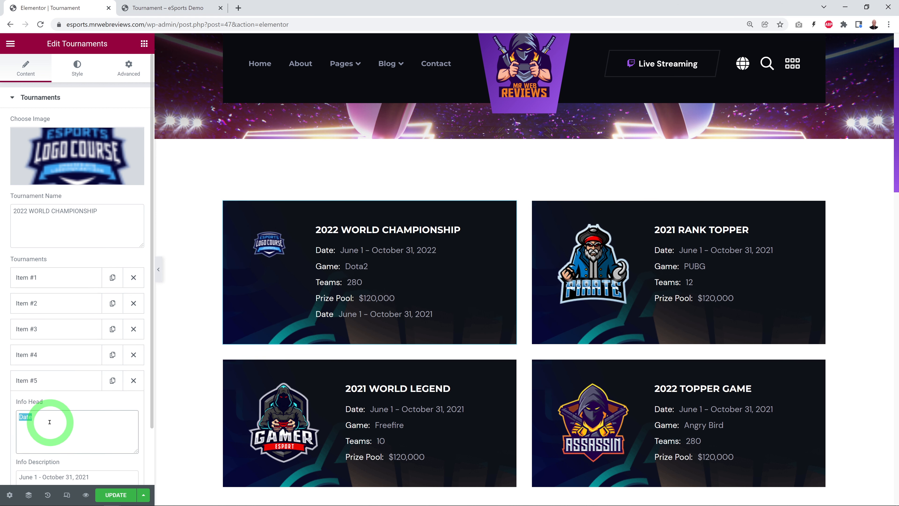
text(Extra Info:)
scroll(51, 418, down, 2)
drag(113, 417, 1, 419)
text(Something)
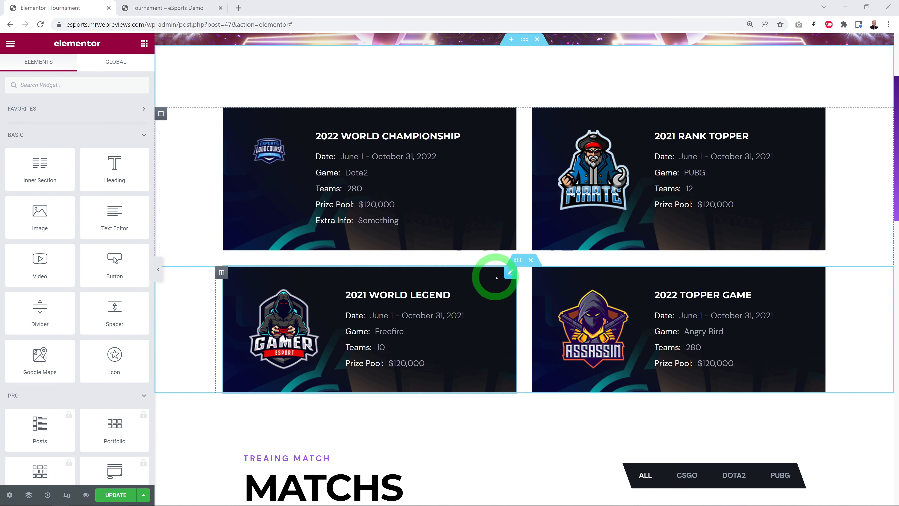
Step: Duplicate the inner section holding the 2021 World Legend and 2022 Topper Game cards, and open the copy's settings
right_click(518, 262)
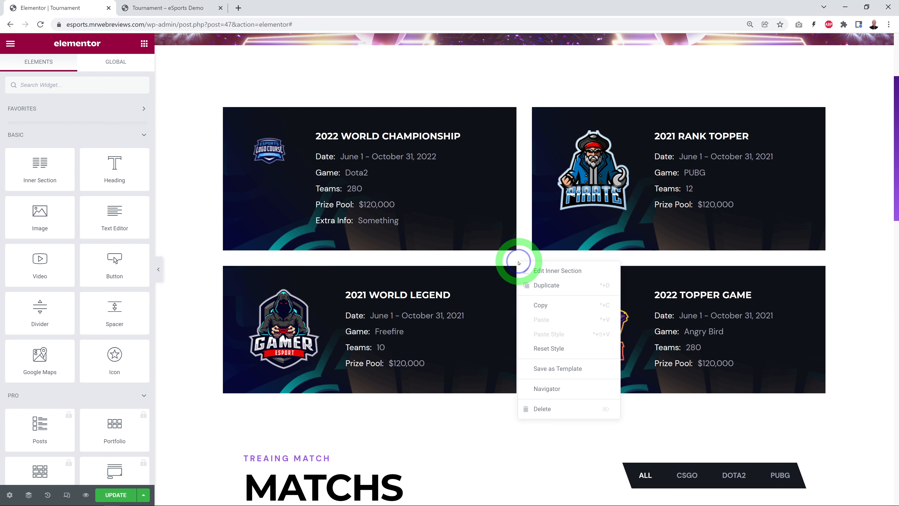
click(547, 285)
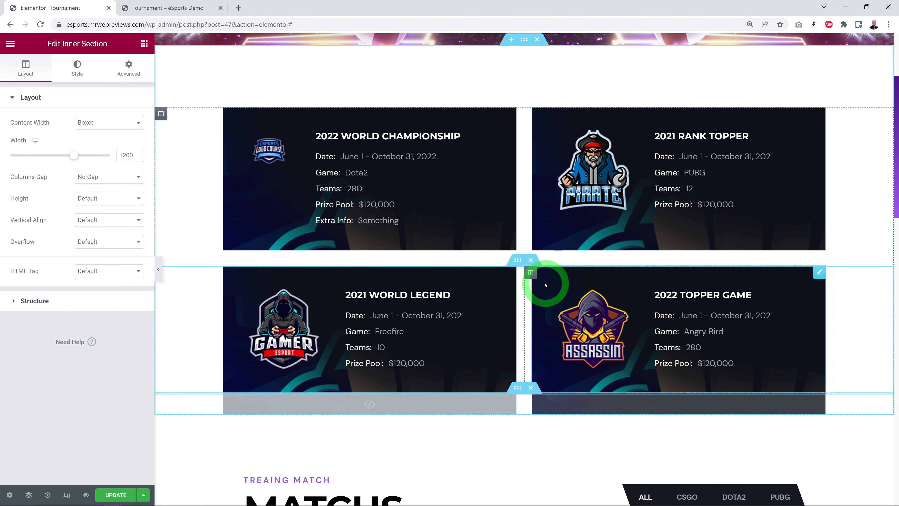
scroll(540, 276, down, 3)
click(518, 251)
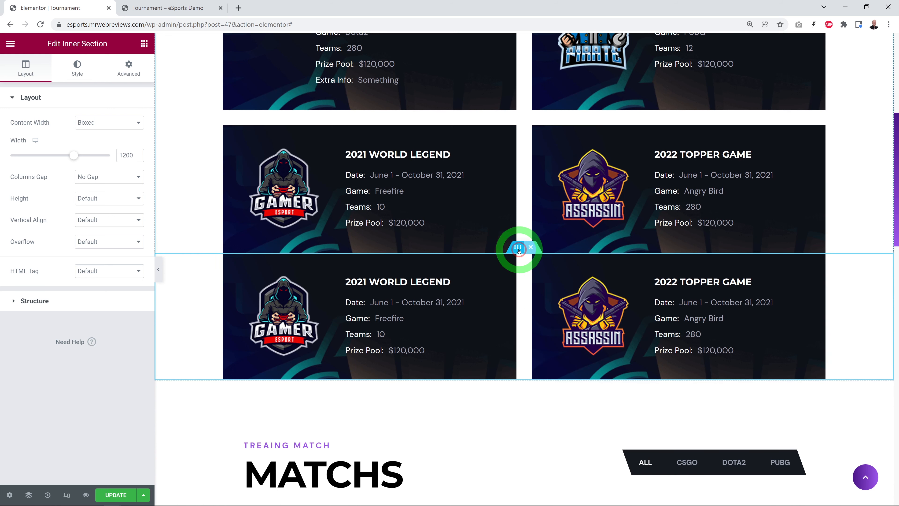
Step: Unlink the duplicated inner section's margin values and set its top margin to 30 px
click(133, 112)
click(129, 74)
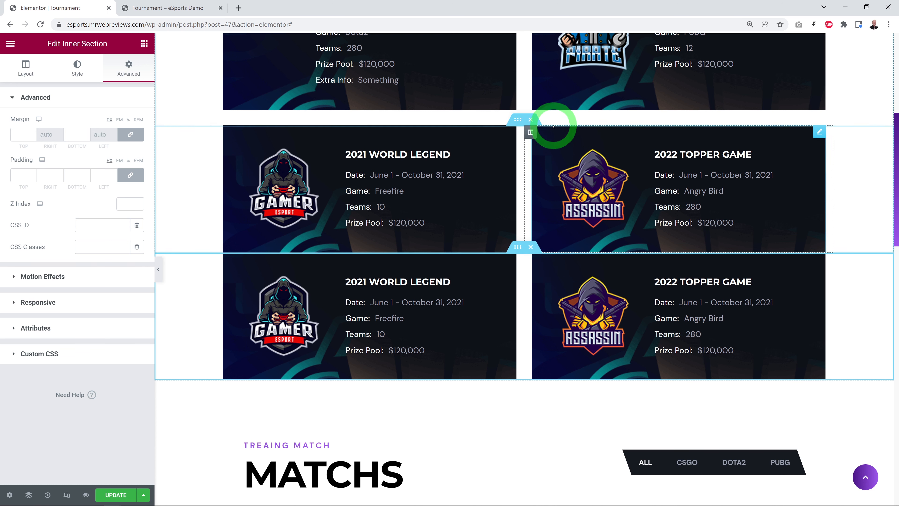
click(134, 138)
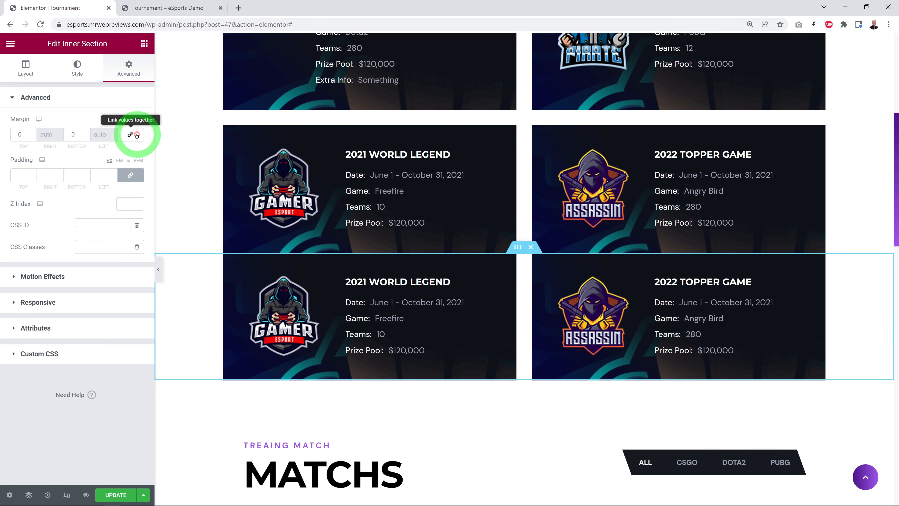
click(40, 134)
click(32, 132)
triple_click(32, 132)
triple_click(32, 133)
triple_click(31, 133)
triple_click(31, 133)
triple_click(32, 133)
triple_click(32, 132)
triple_click(32, 133)
double_click(32, 133)
double_click(33, 133)
double_click(32, 133)
double_click(32, 132)
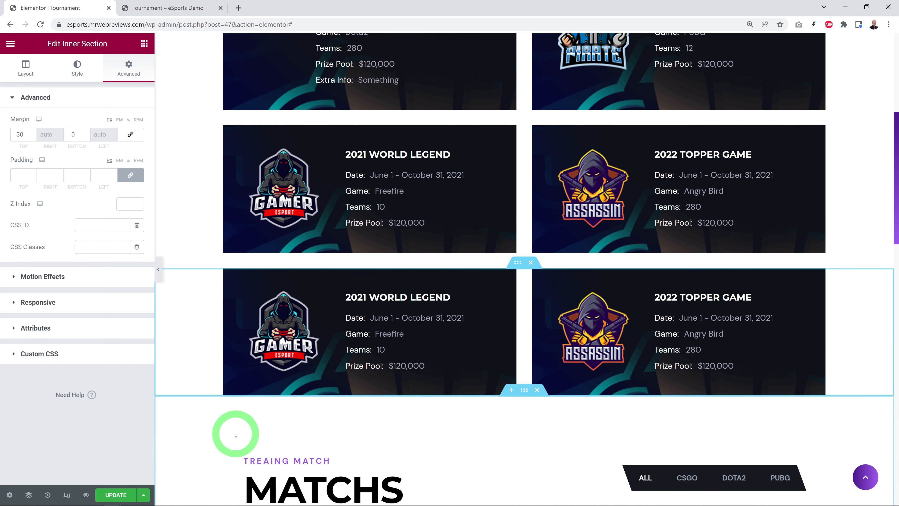
Step: Open the duplicated 2021 World Legend card's settings and look over the rows of tournament cards
click(509, 278)
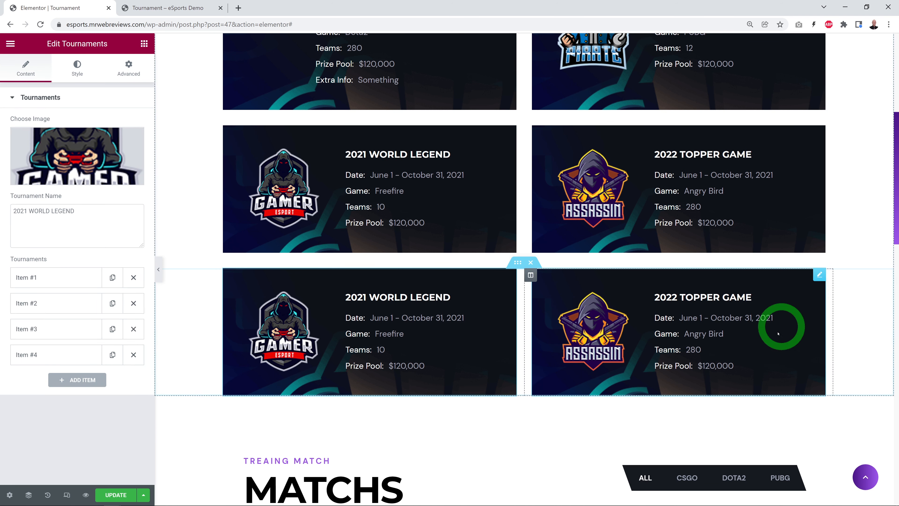
scroll(476, 210, up, 4)
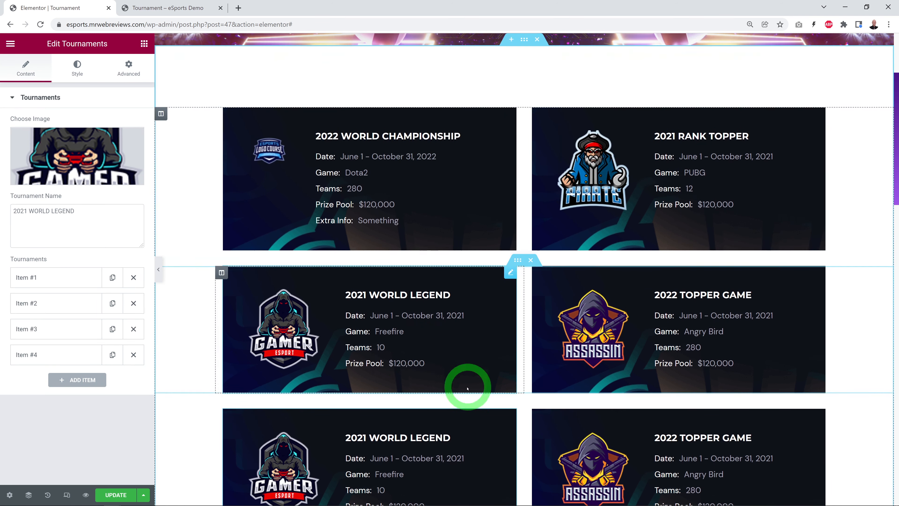
scroll(701, 369, down, 5)
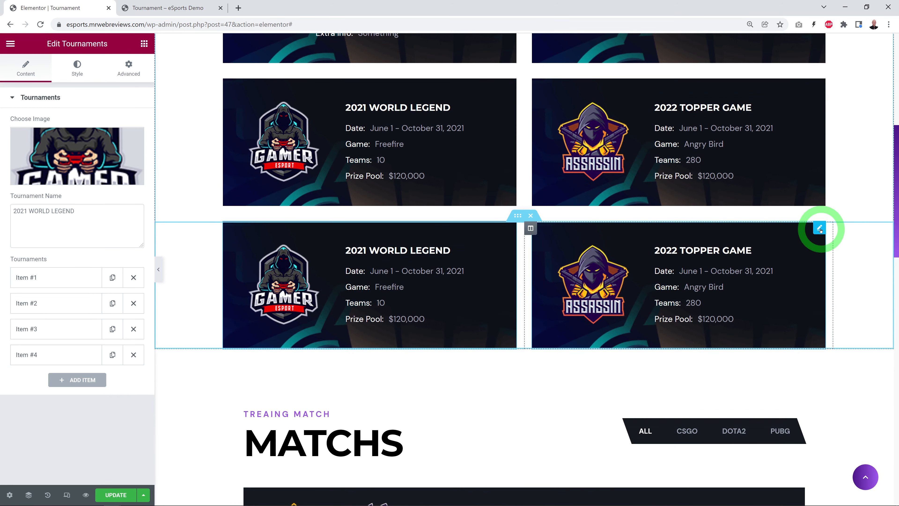
Step: Delete the 2022 Topper Game card and its emptied column from the duplicated row
right_click(820, 230)
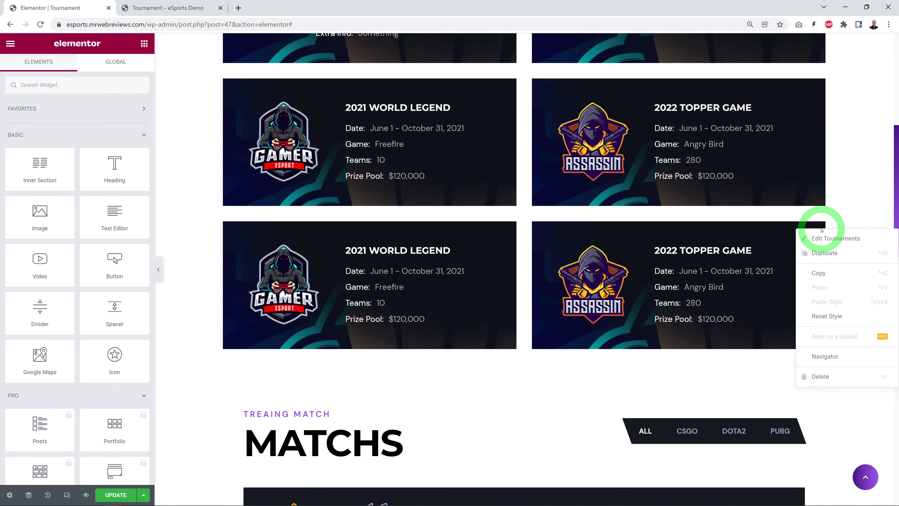
click(821, 376)
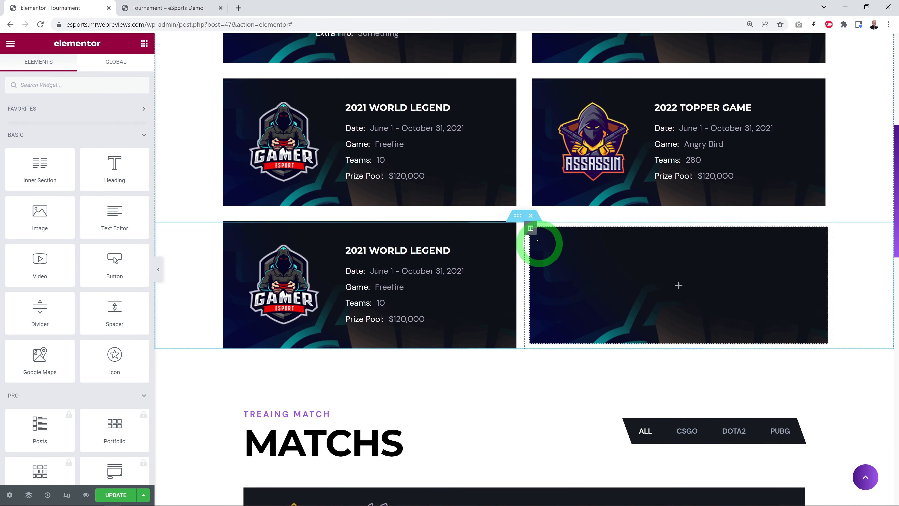
right_click(532, 230)
click(565, 377)
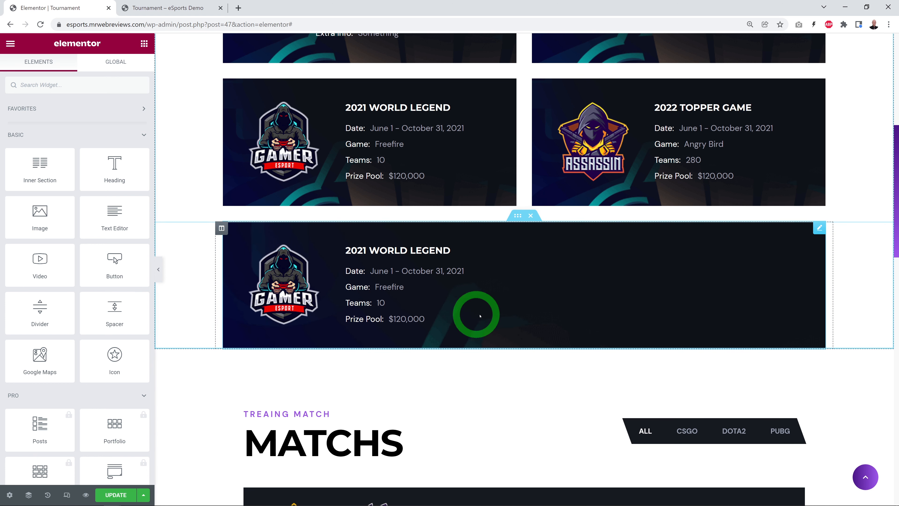
Step: Undo the deletion of the empty column beside the duplicated 2021 World Legend card
key(ctrl+z)
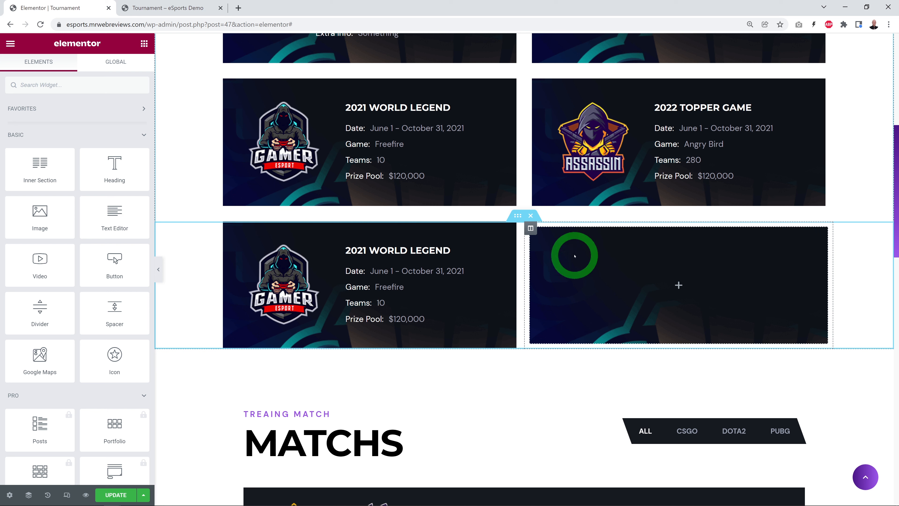
click(763, 239)
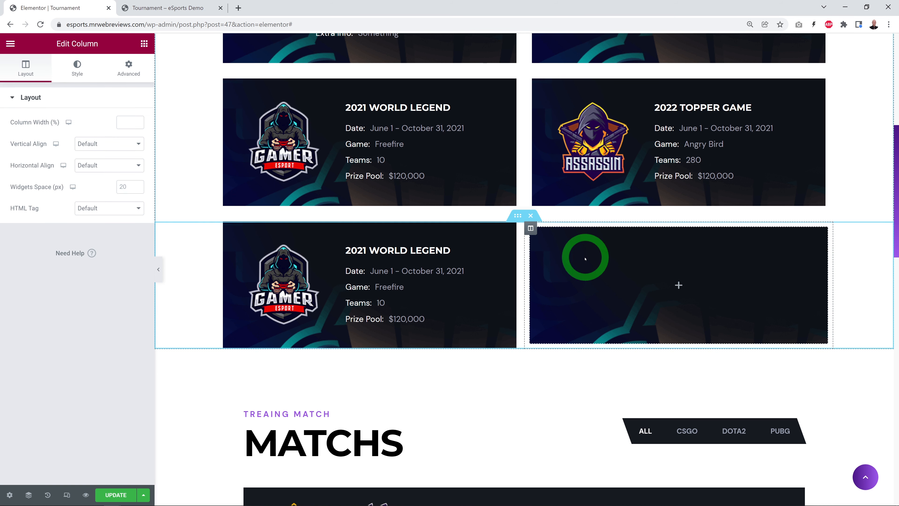
click(585, 259)
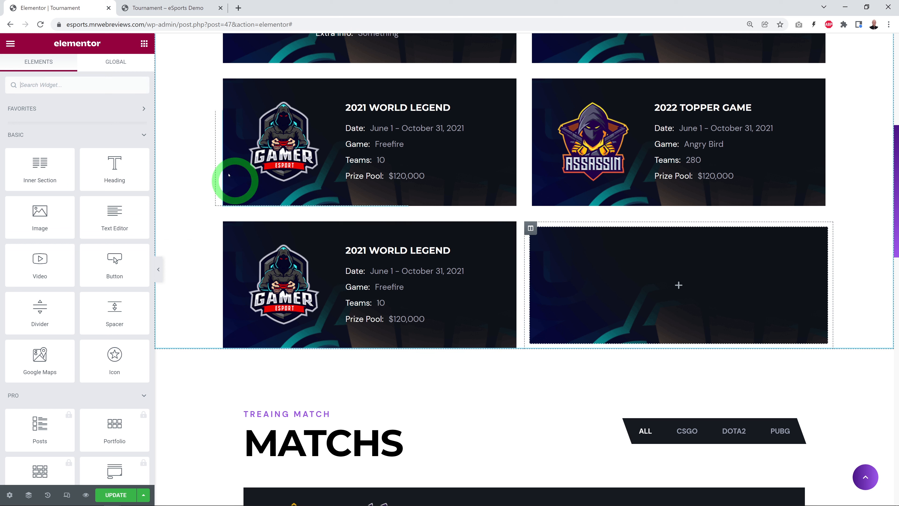
Step: Remove the background image from the empty column beside the duplicated 2021 World Legend card and update the page
click(531, 230)
click(76, 76)
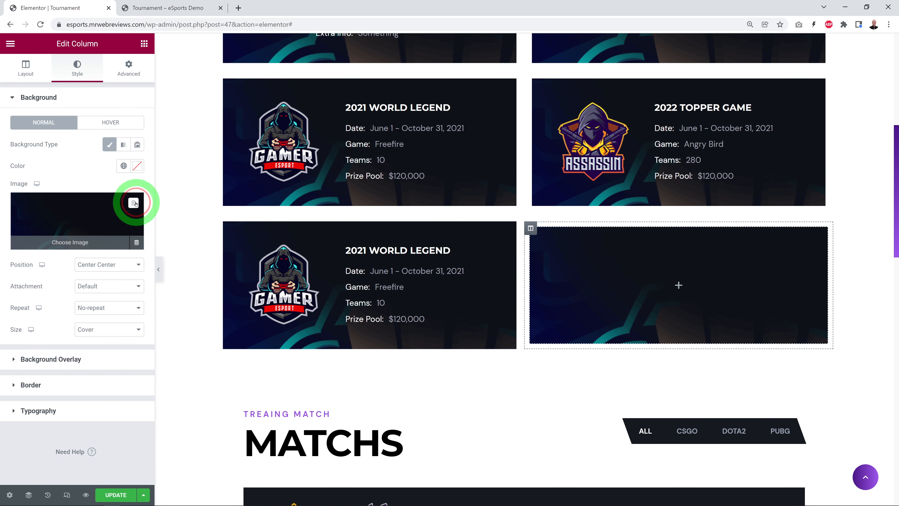
click(134, 203)
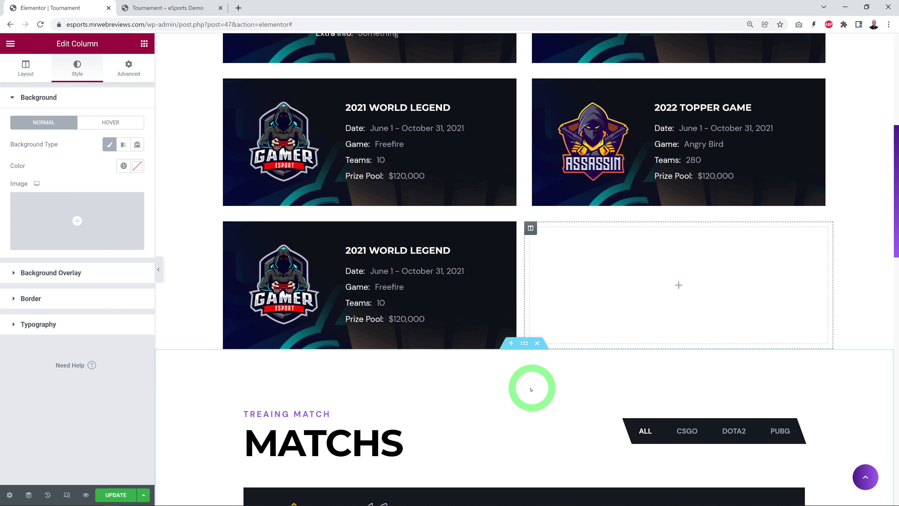
scroll(435, 220, up, 3)
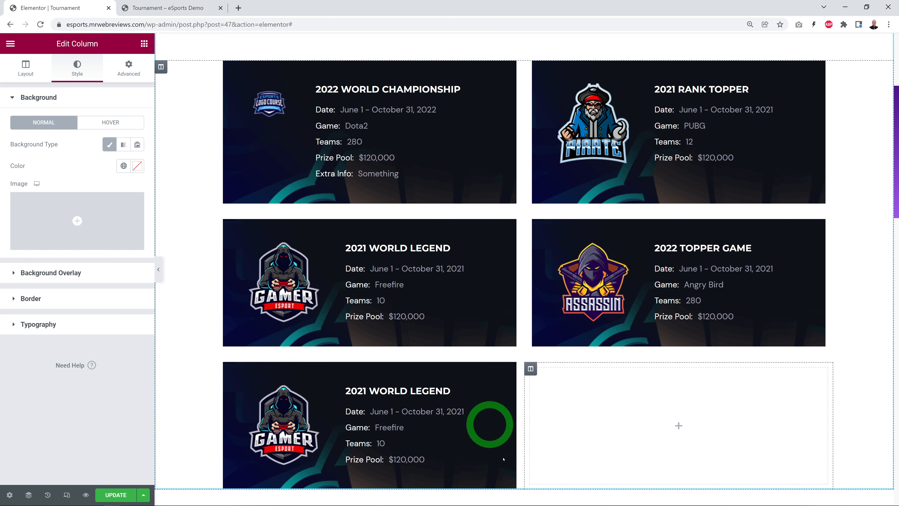
click(116, 494)
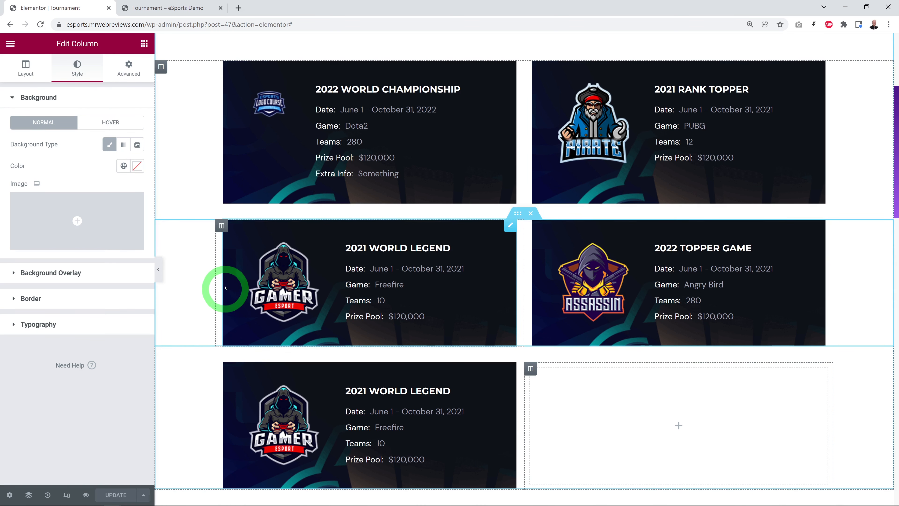
Step: Open the Match Tab widget's settings in the Matchs section and look over its Slides and Match Slides items
scroll(225, 285, down, 1)
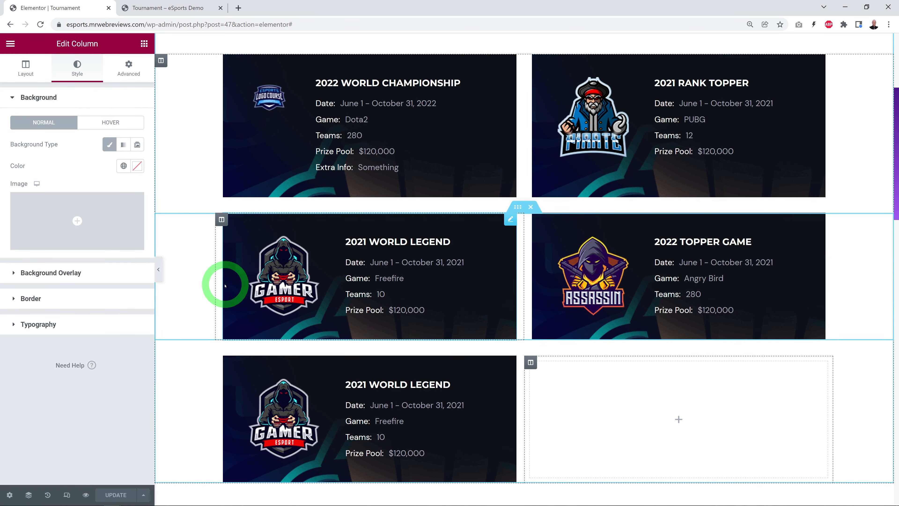
scroll(225, 285, down, 10)
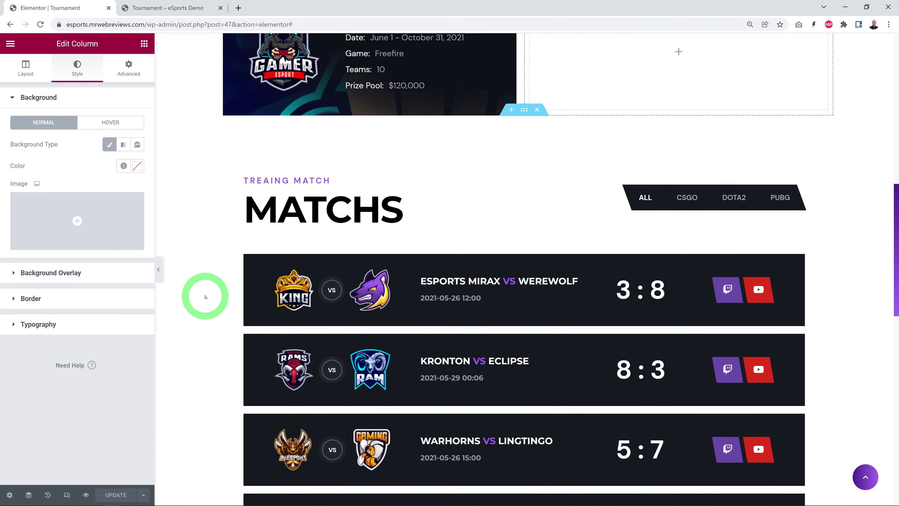
scroll(206, 297, down, 1)
scroll(206, 298, down, 1)
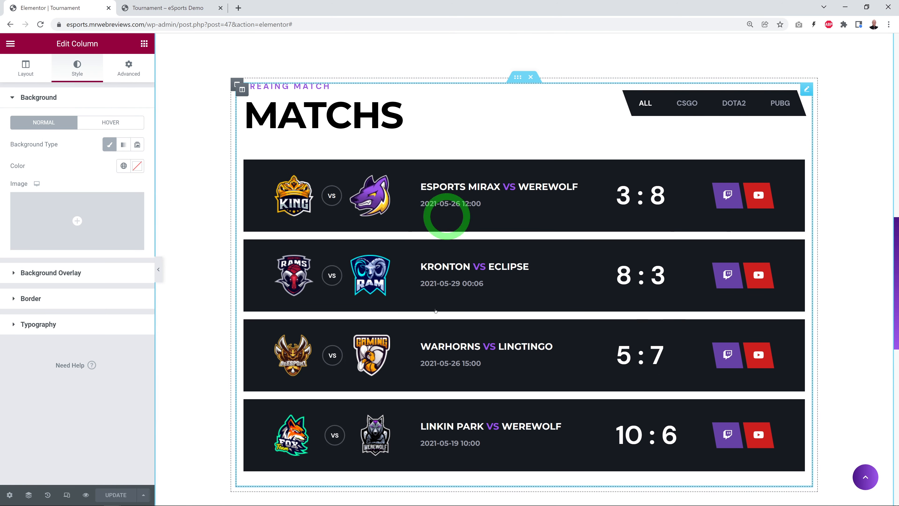
click(807, 90)
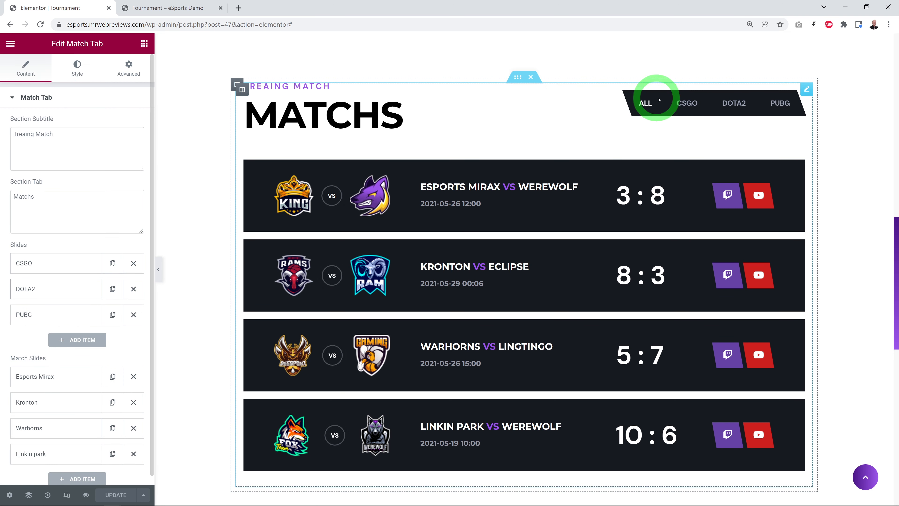
scroll(90, 281, down, 1)
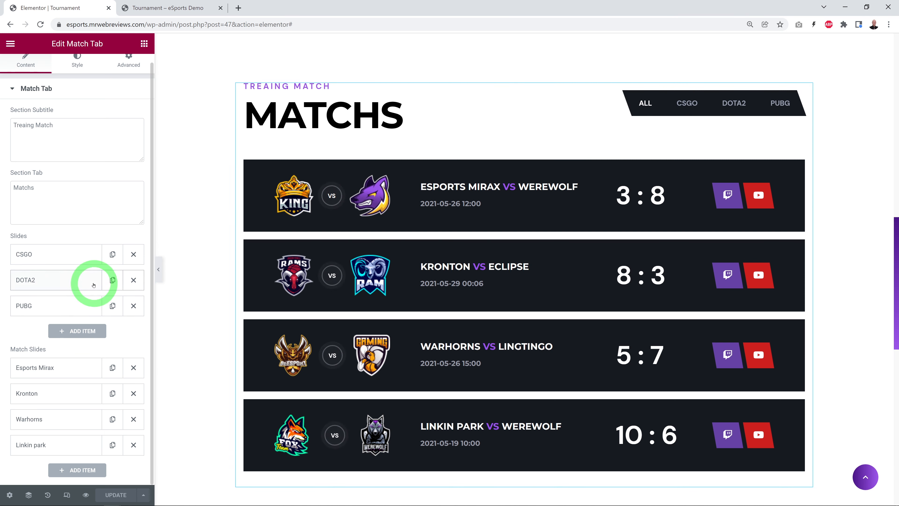
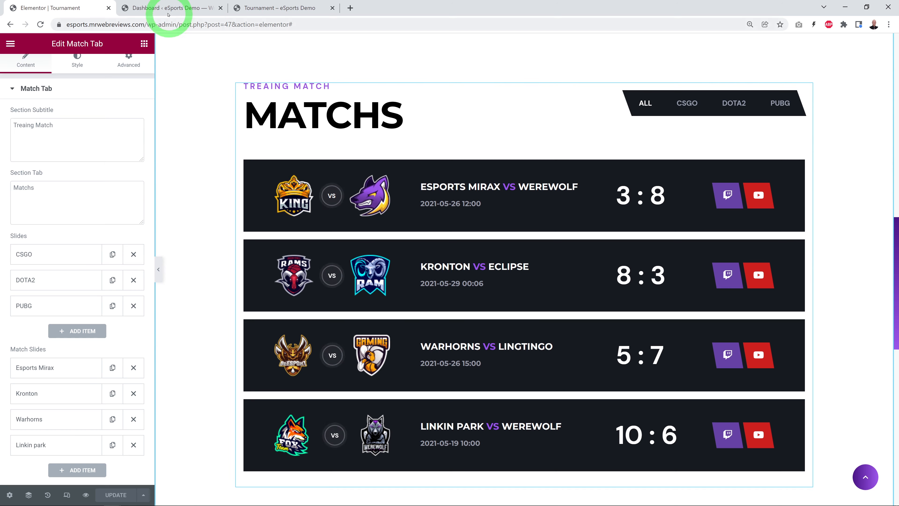
Step: Open the front page, Home, for editing in Elementor from the WordPress list of pages
click(165, 7)
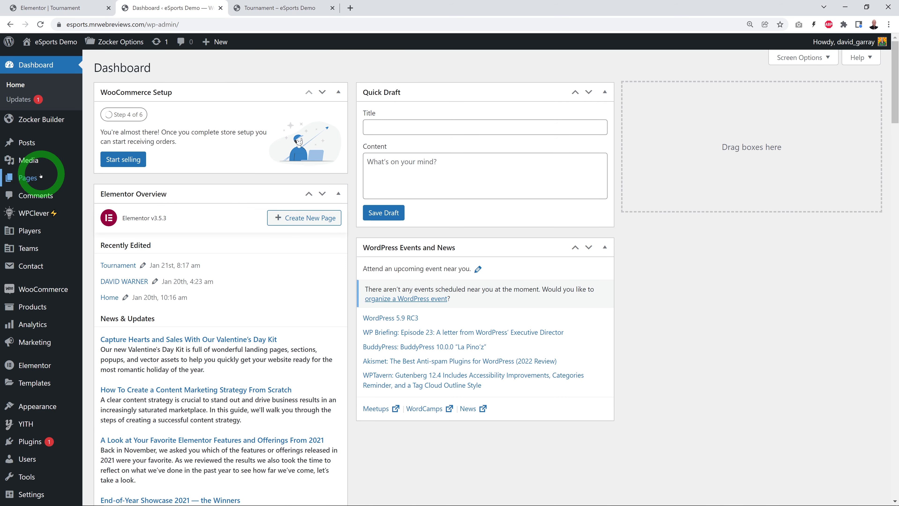
mouse_move(31, 177)
click(109, 175)
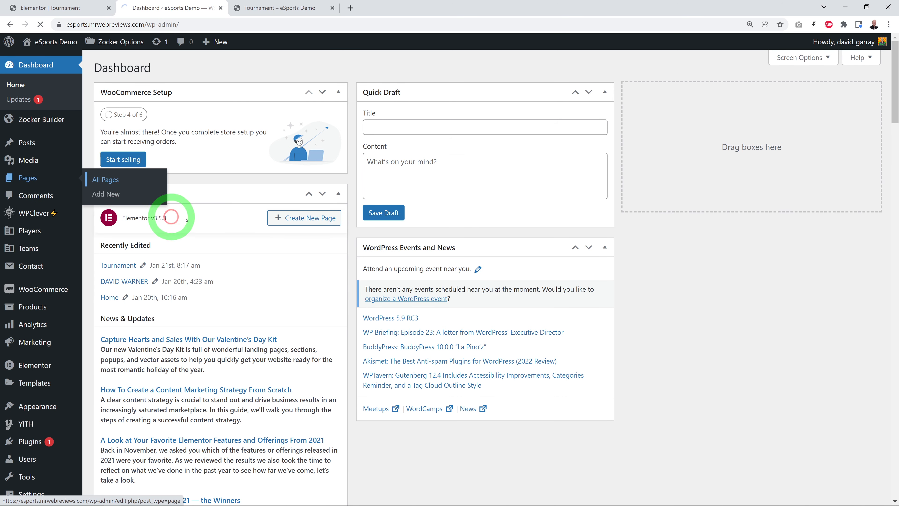
scroll(272, 217, down, 4)
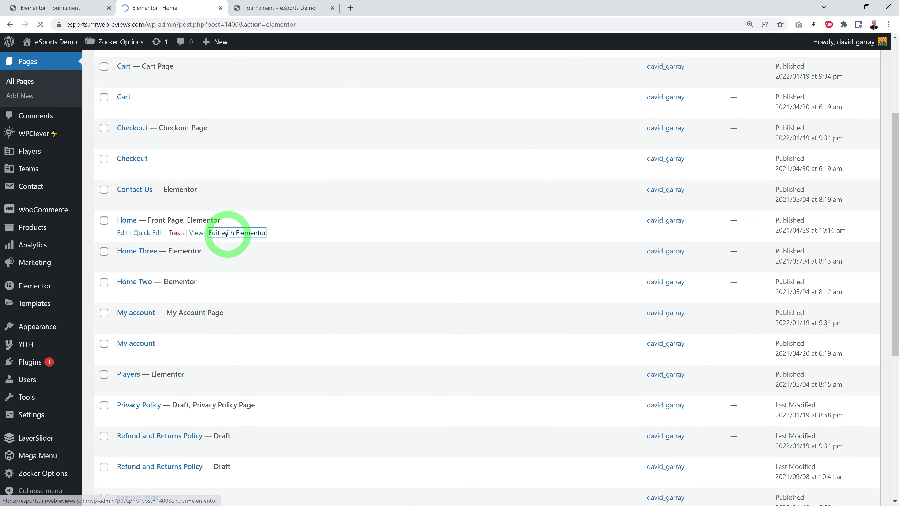
Step: Copy the Match Tab widget from the Matches section of the Home page
scroll(211, 228, down, 15)
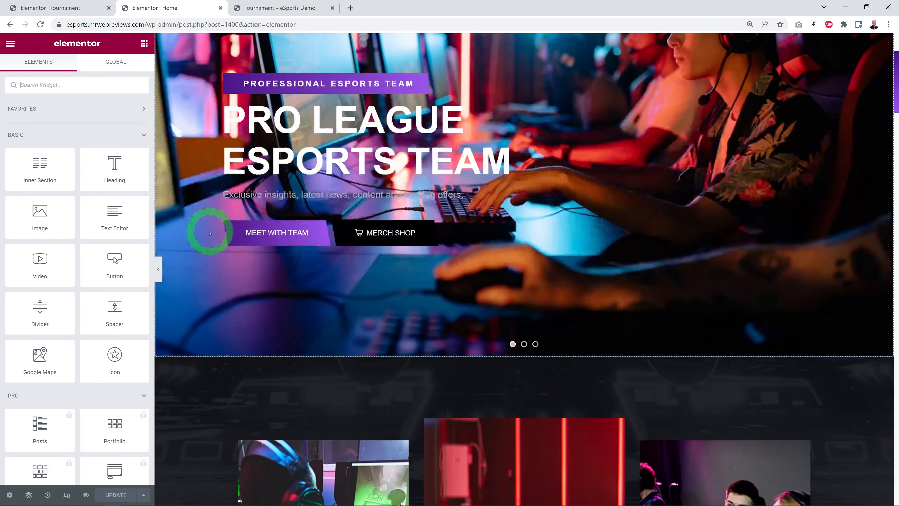
scroll(216, 258, down, 10)
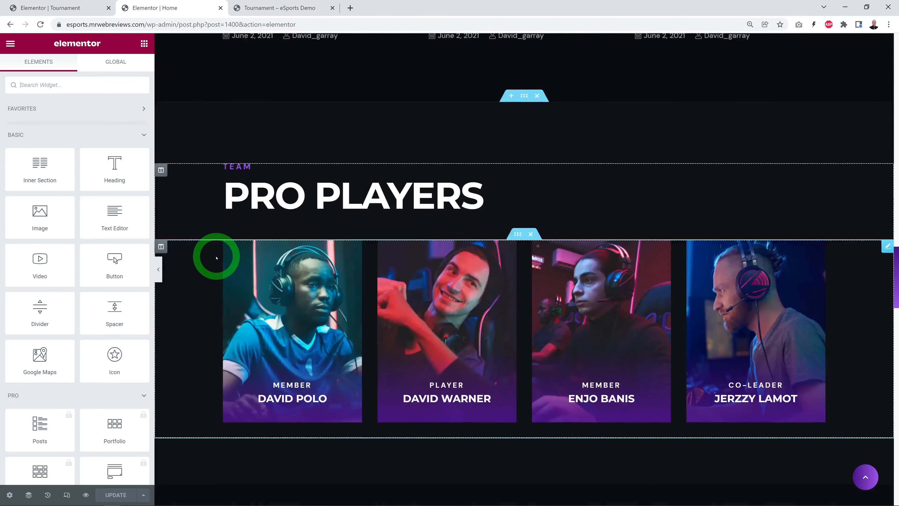
scroll(216, 257, up, 8)
scroll(217, 258, up, 8)
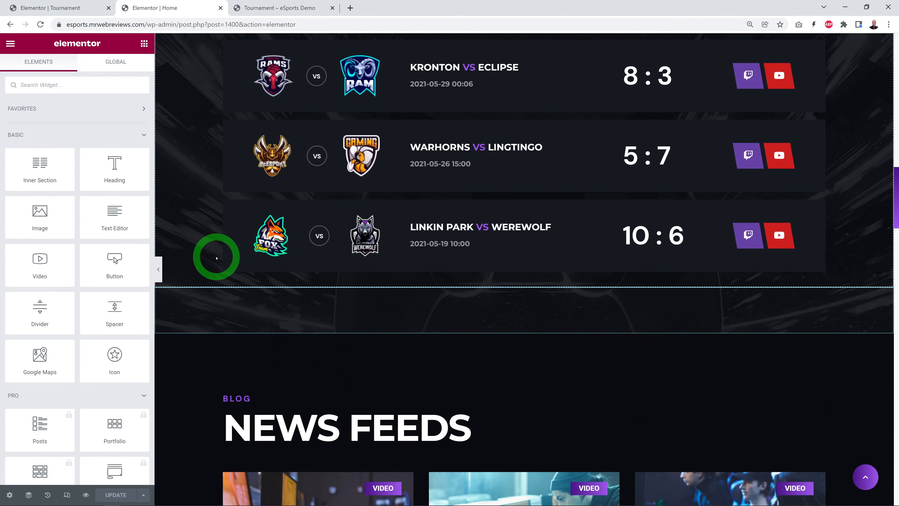
scroll(216, 258, down, 1)
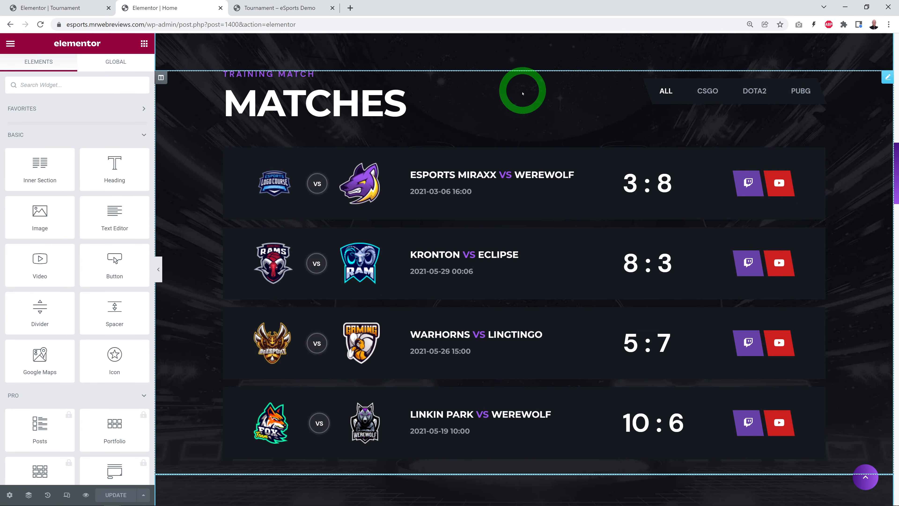
click(887, 79)
right_click(887, 80)
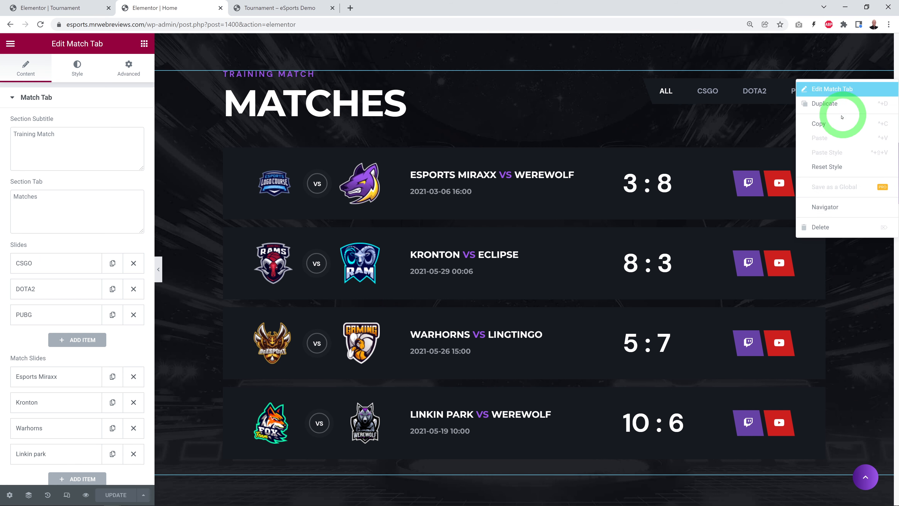
click(835, 124)
Step: Replace the Match Tab widget on the Tournament page with the one copied from the Home page, and update the page
click(57, 8)
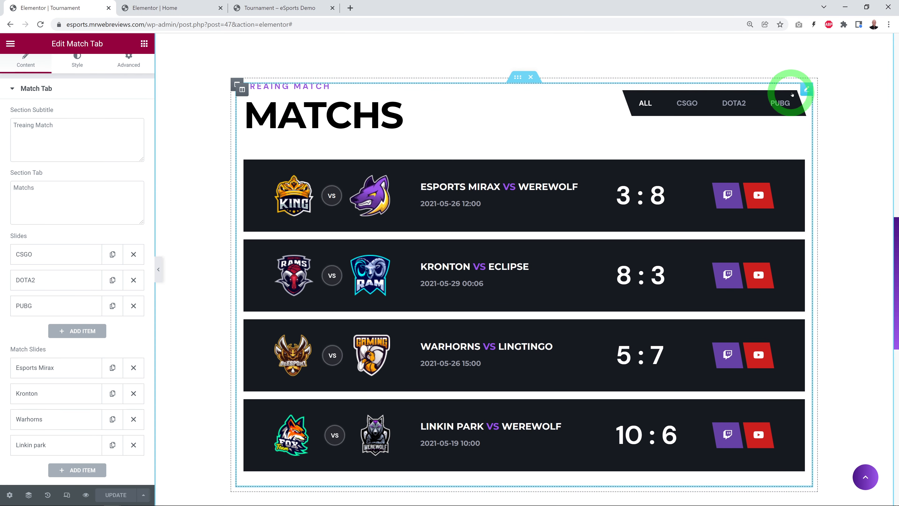
right_click(808, 92)
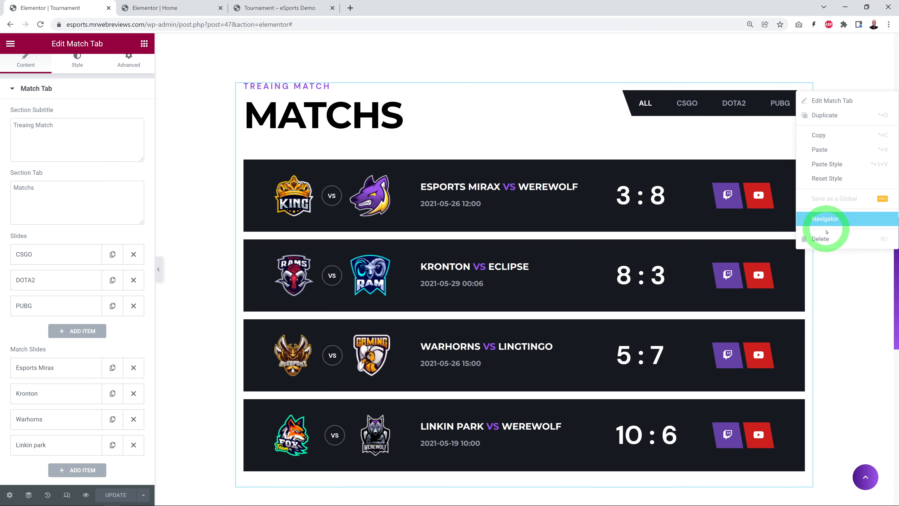
click(827, 239)
right_click(523, 95)
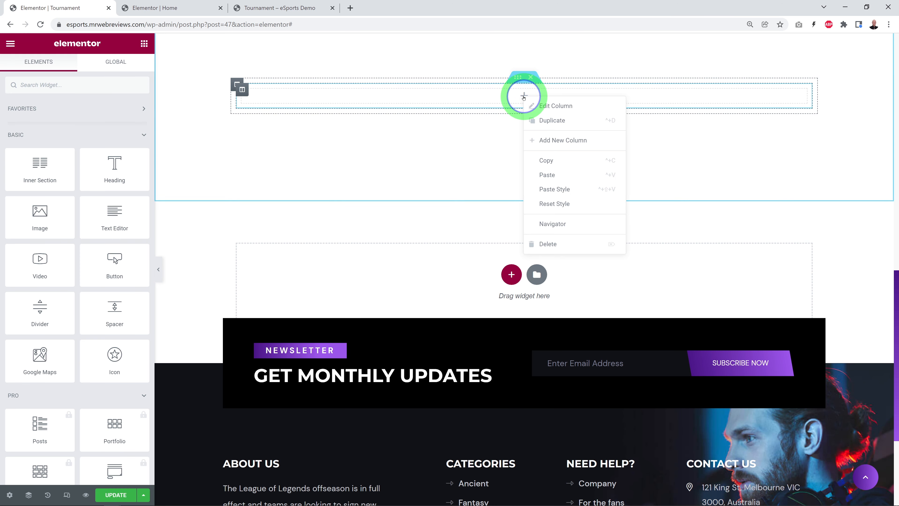
click(560, 175)
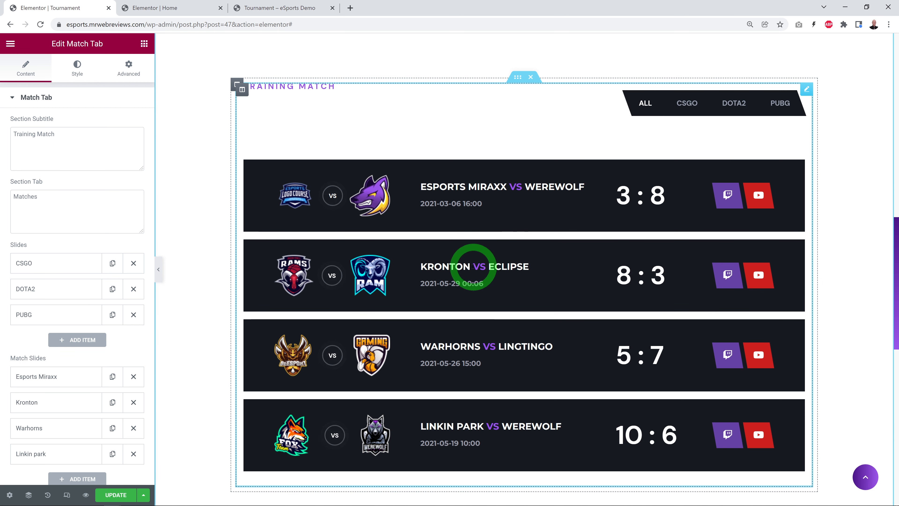
click(122, 494)
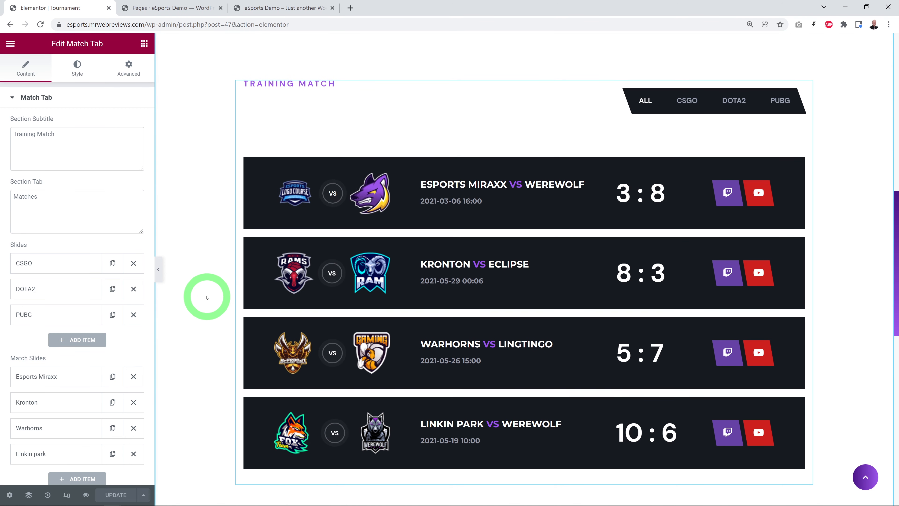
Step: View the About page on the live site and open that page for editing in Elementor
click(265, 8)
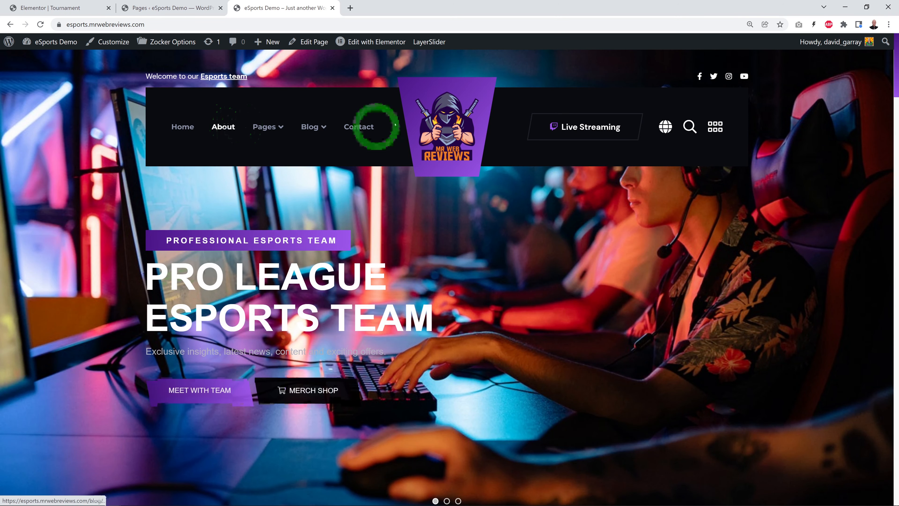
click(229, 126)
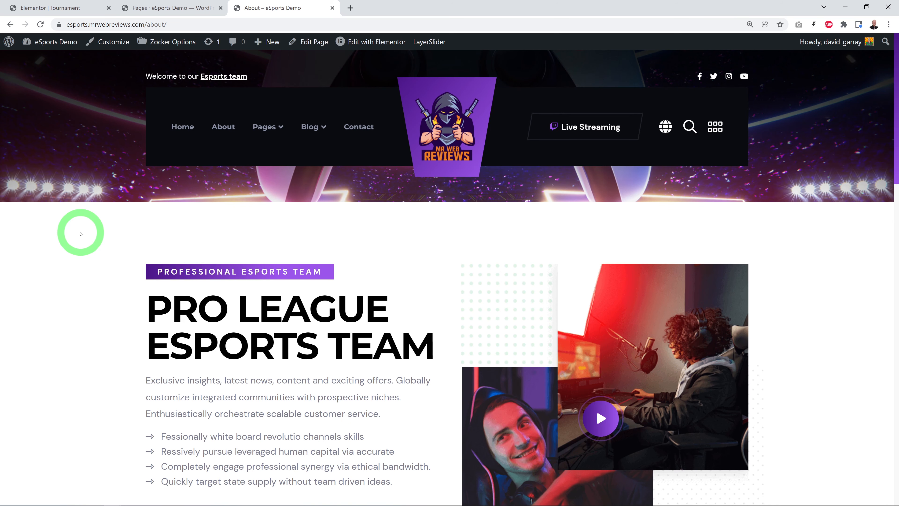
click(167, 8)
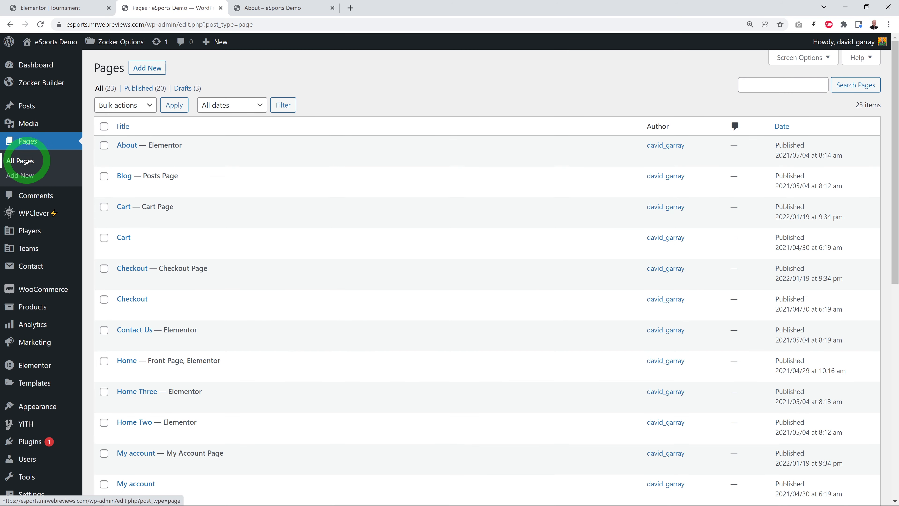
click(26, 161)
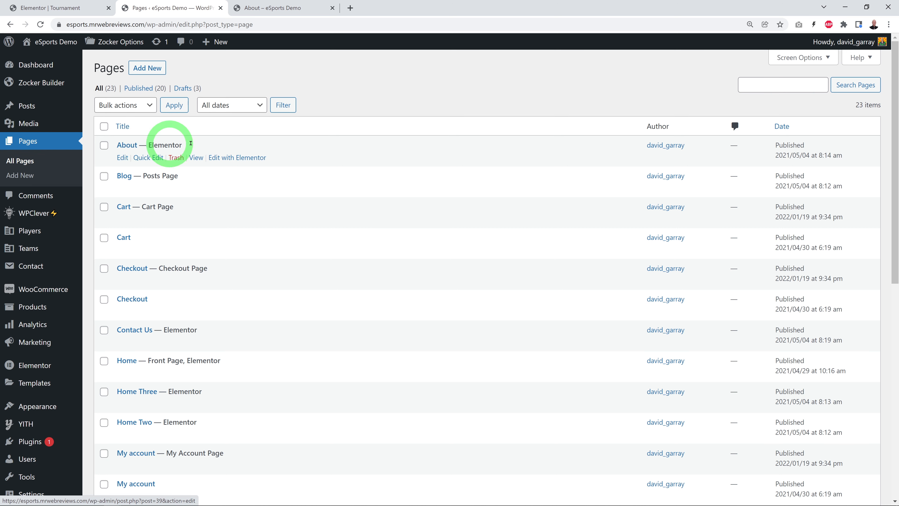
click(233, 158)
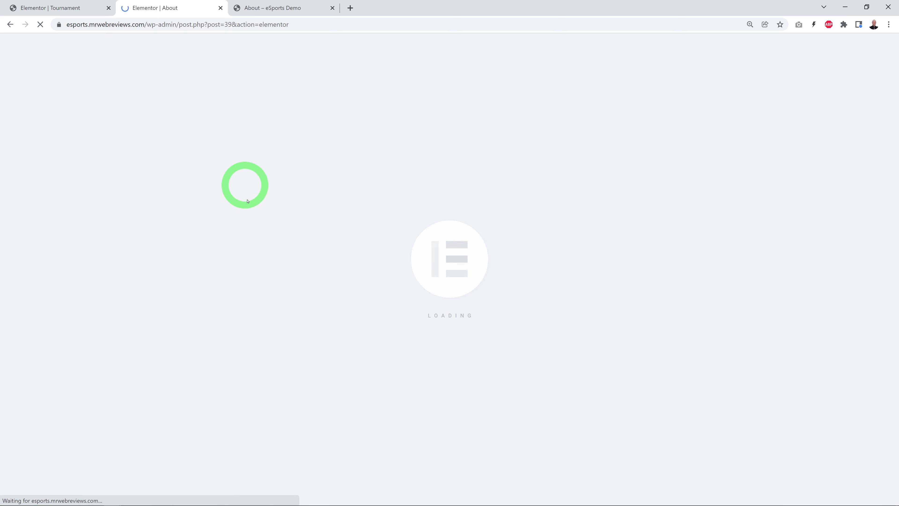
Step: Remove the About Image Shape One and Shape Two images from the About Us widget and look over its text fields
scroll(611, 311, down, 2)
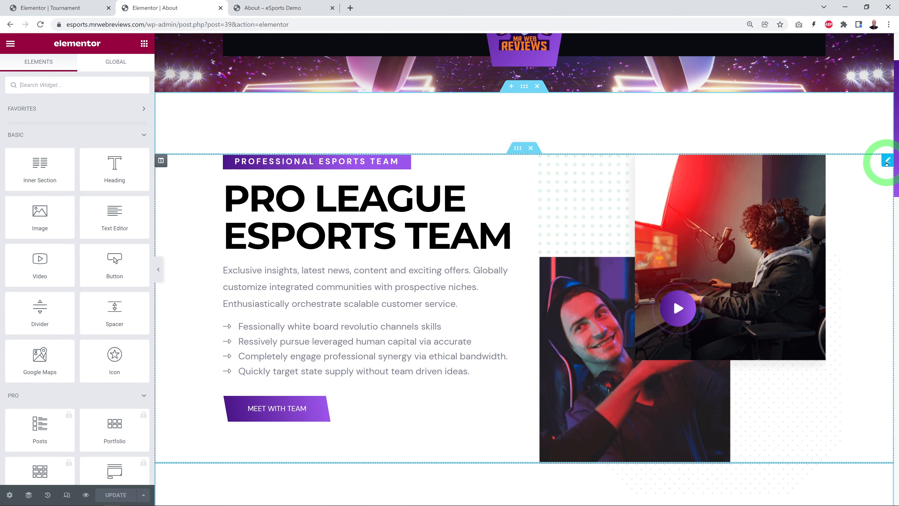
click(887, 162)
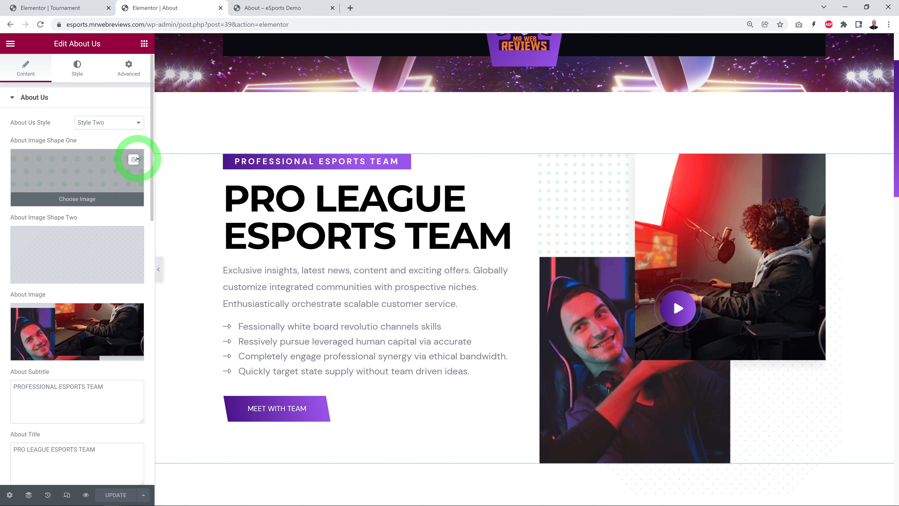
click(133, 159)
click(136, 236)
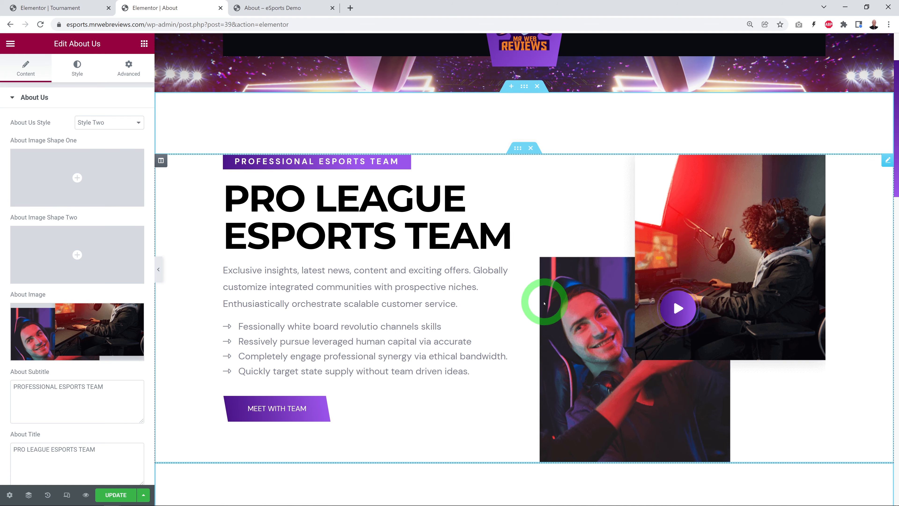
scroll(545, 303, down, 1)
scroll(75, 329, down, 3)
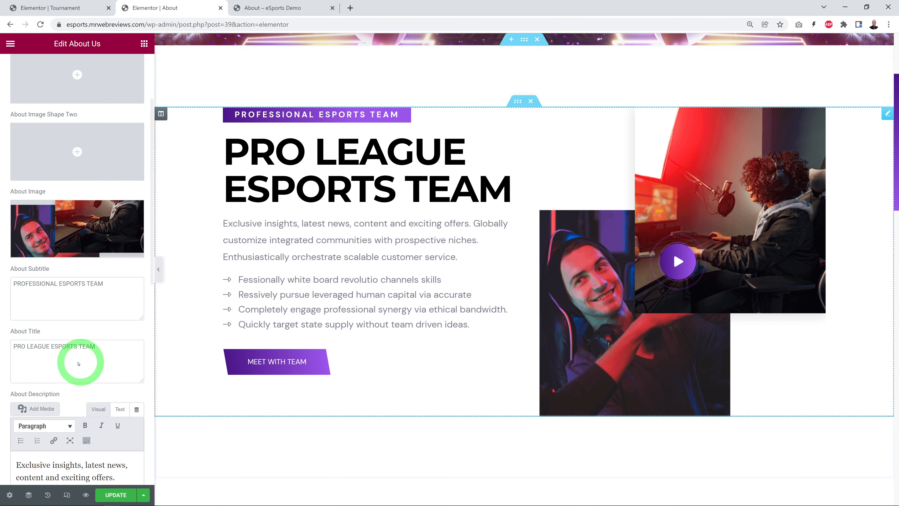
scroll(82, 350, down, 3)
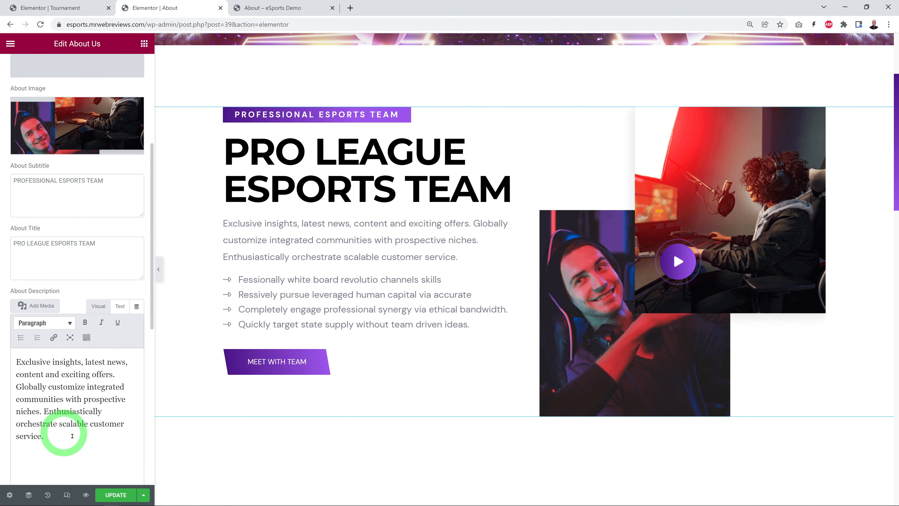
Step: Open the Testimonial Slider widget in the Client section and review its settings and the second slide's image, name, designation and feedback fields
scroll(739, 351, down, 3)
scroll(739, 351, down, 6)
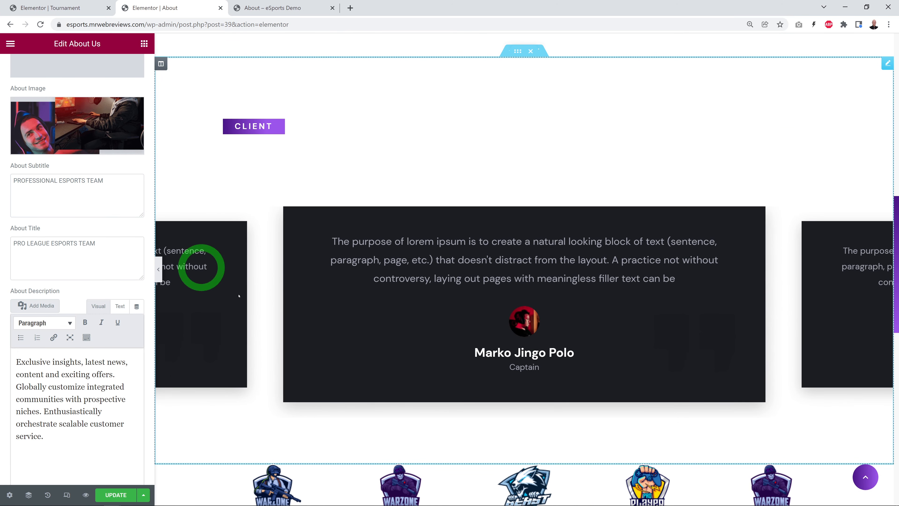
click(888, 64)
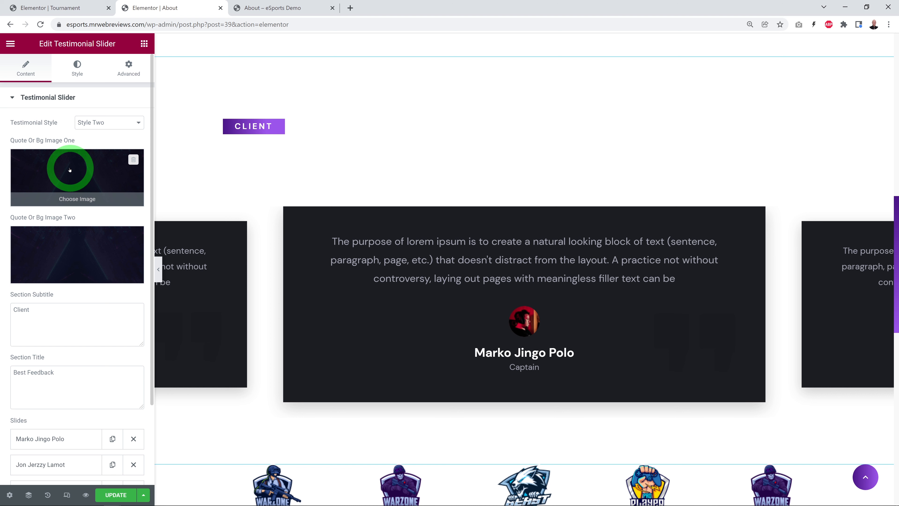
scroll(110, 371, down, 3)
scroll(98, 382, up, 3)
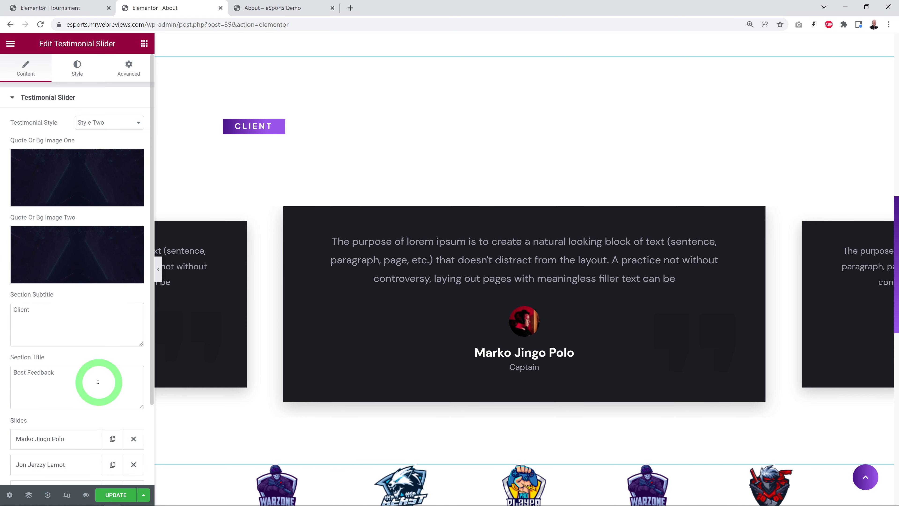
scroll(98, 382, down, 3)
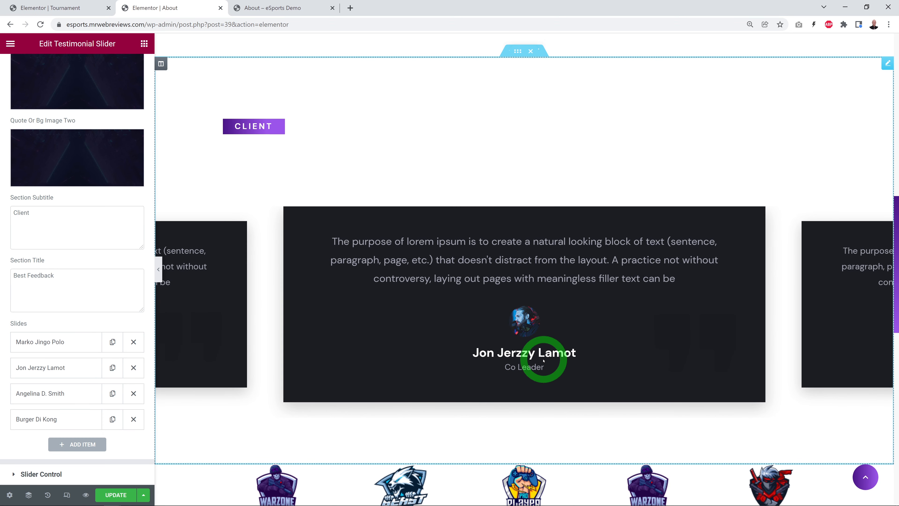
click(62, 369)
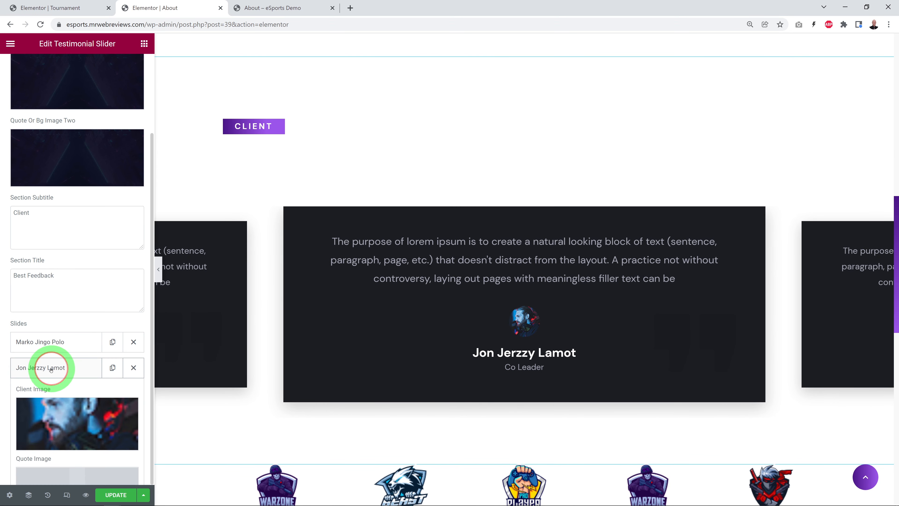
scroll(111, 372, down, 5)
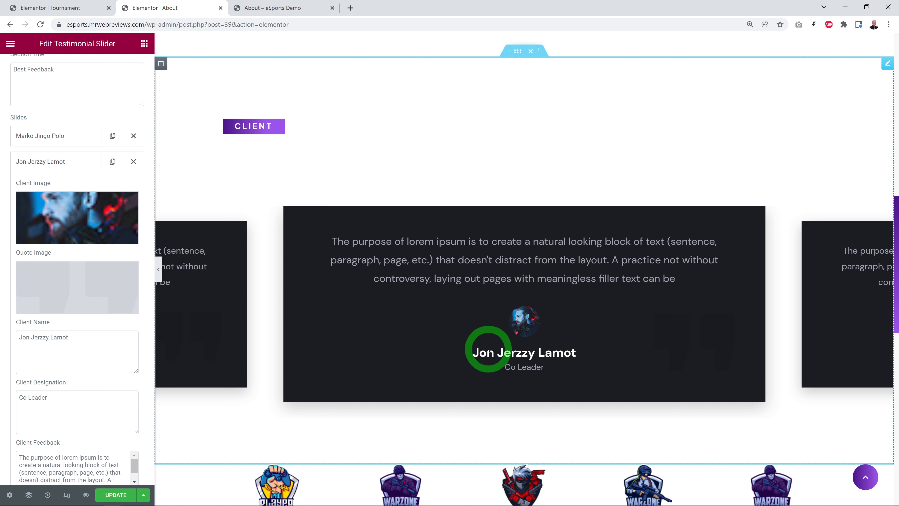
click(30, 162)
scroll(35, 317, up, 1)
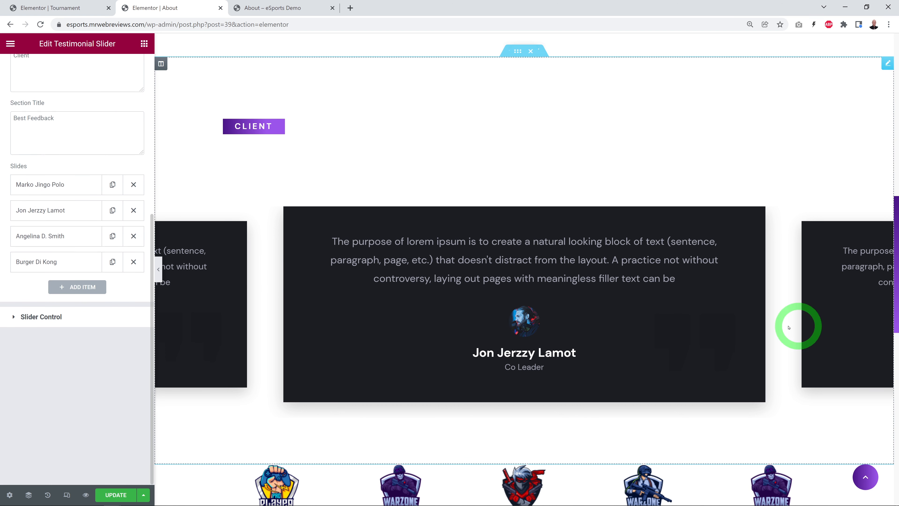
Step: Open the Client Logo widget below the testimonials and examine the logo image and link of Item #1
scroll(761, 359, down, 5)
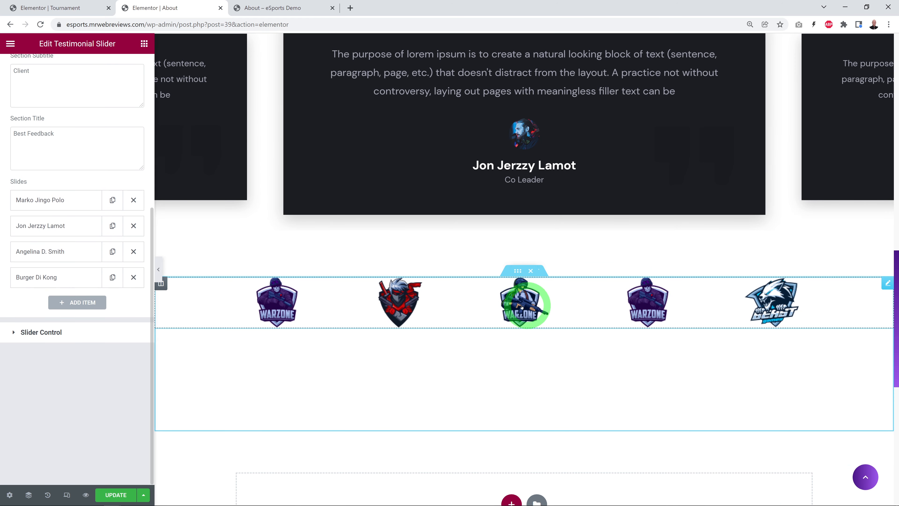
click(887, 283)
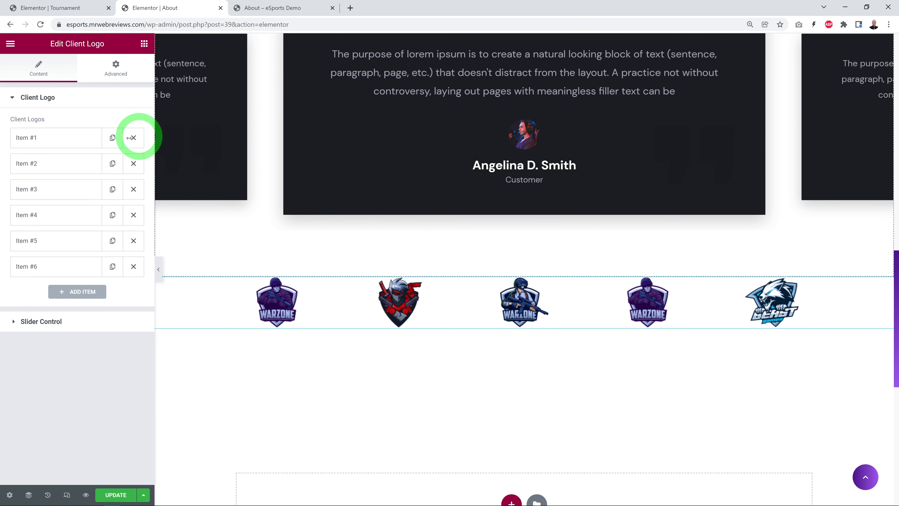
click(38, 139)
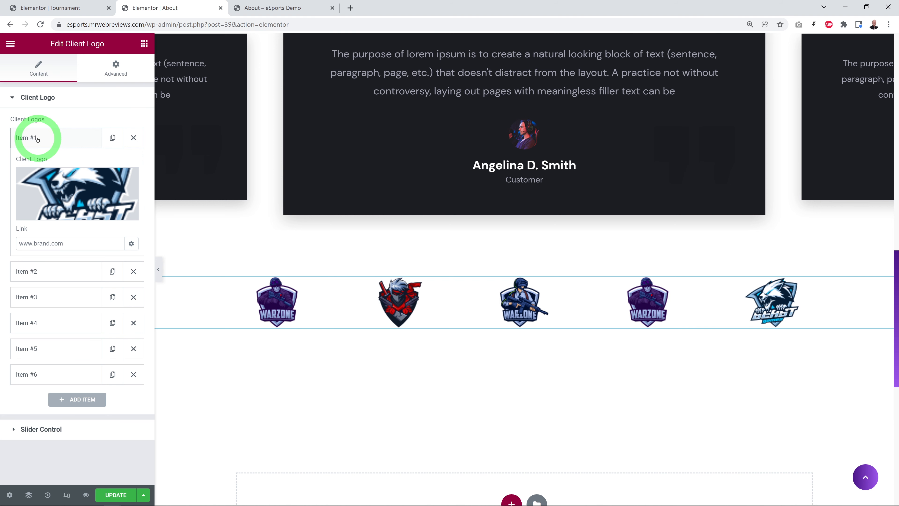
click(80, 172)
mouse_move(66, 242)
mouse_down()
mouse_move(17, 241)
mouse_move(74, 275)
mouse_move(54, 238)
mouse_up()
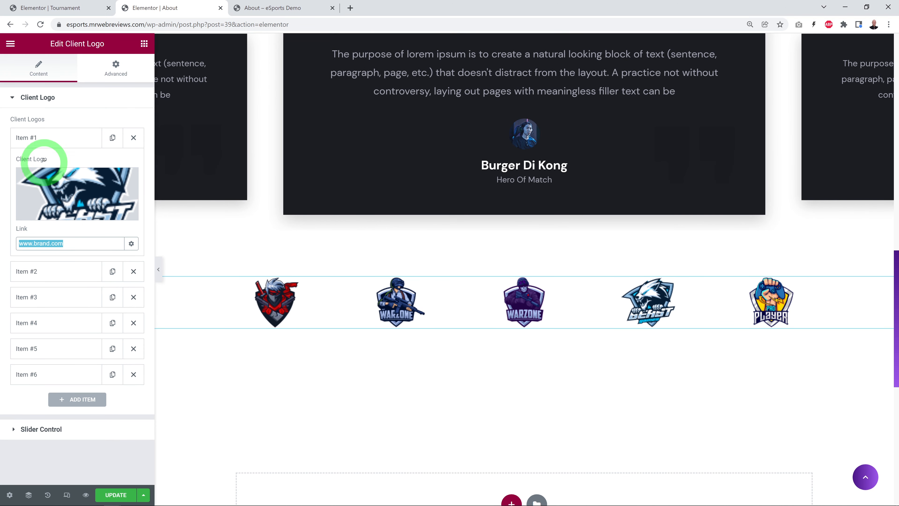
Step: Return to the live site and view the Contact Us page
click(276, 8)
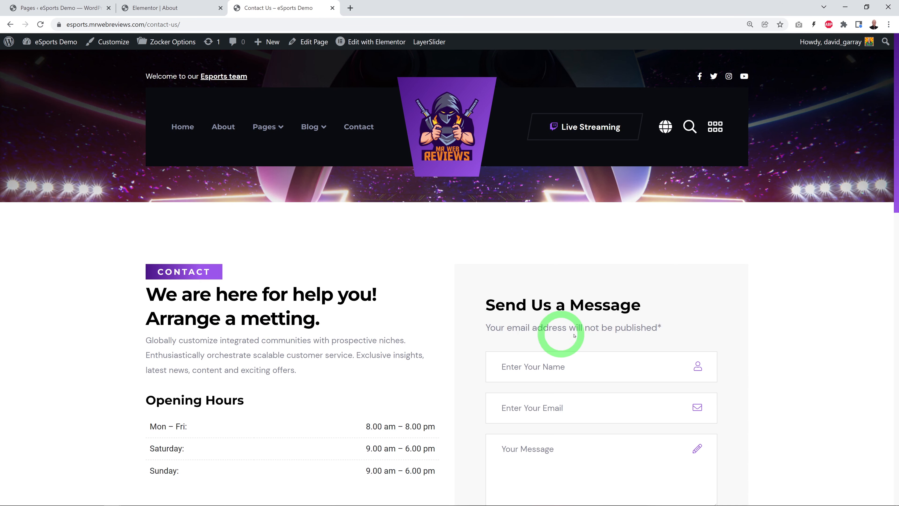
Step: Look over the Contact Us page's opening hours, message form, location map and newsletter section
scroll(731, 294, down, 3)
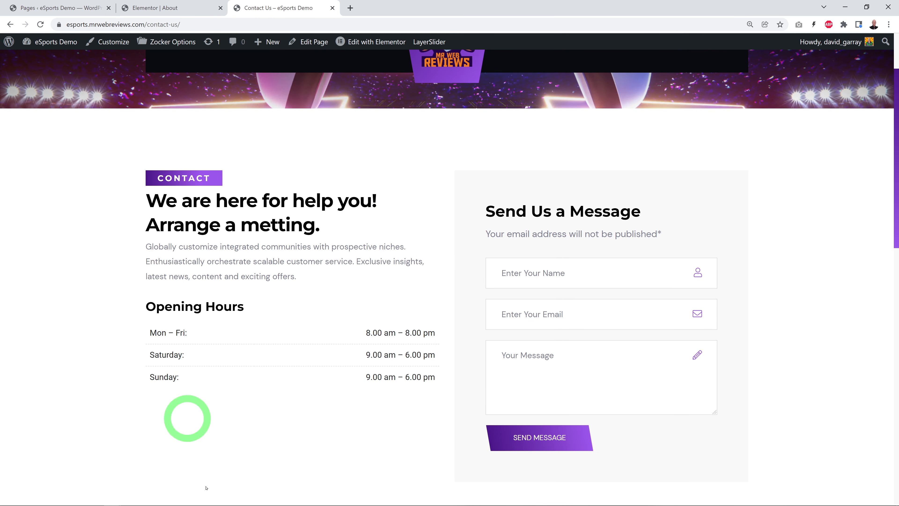
scroll(302, 326, down, 1)
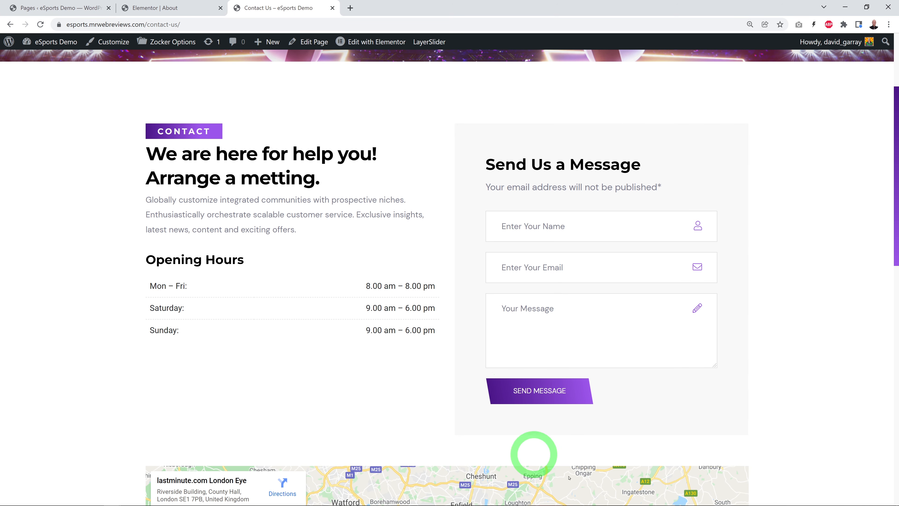
scroll(881, 297, down, 6)
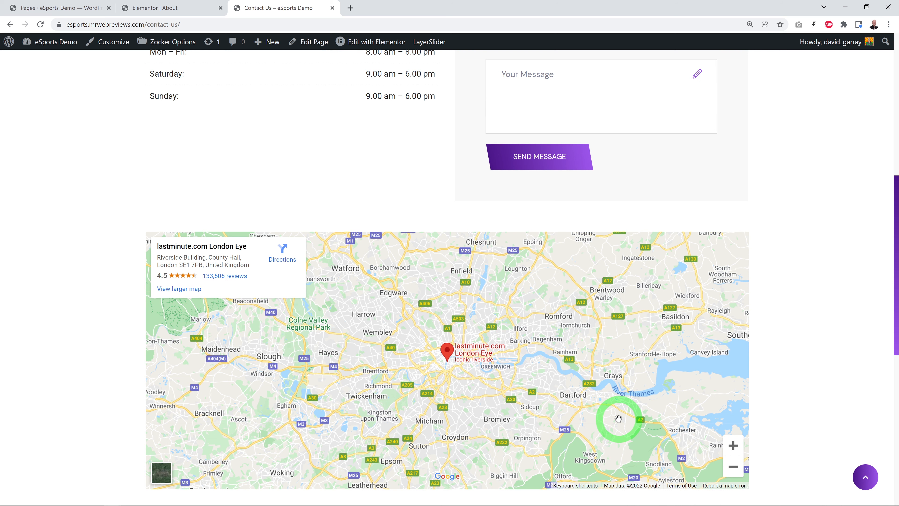
scroll(820, 367, down, 1)
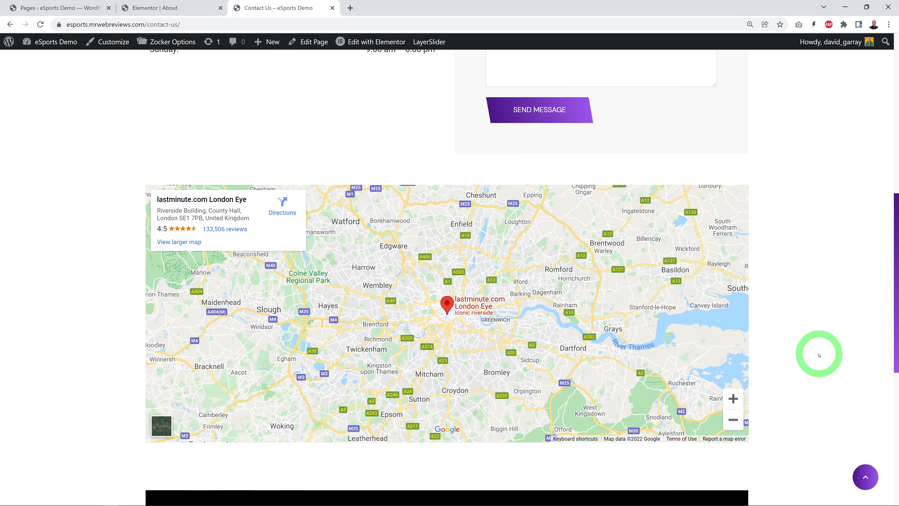
scroll(655, 304, down, 4)
scroll(777, 295, up, 8)
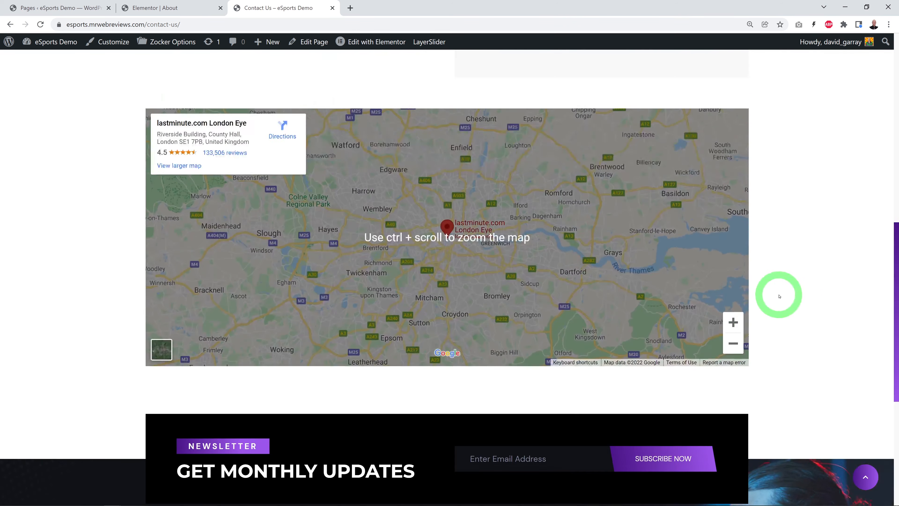
scroll(829, 301, up, 4)
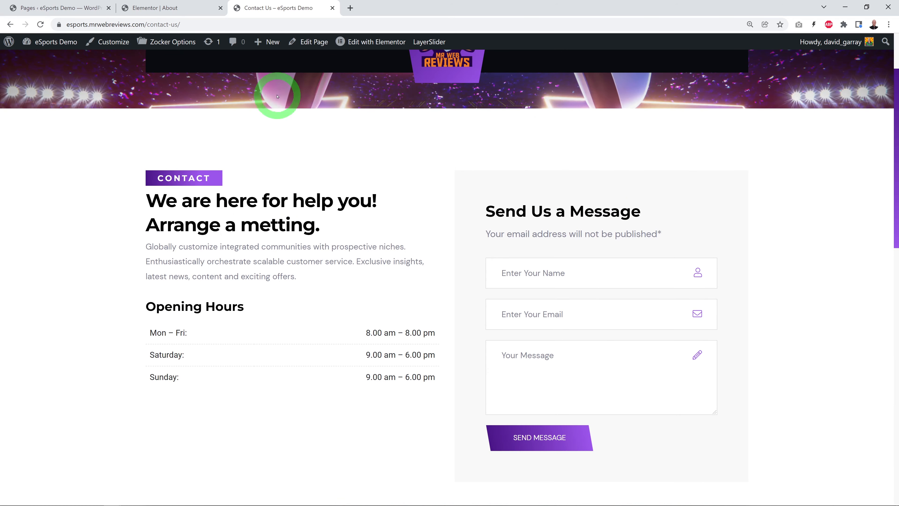
Step: Edit the Contact Us page in Elementor and replace the Section Title's description with "Phone:" followed by the contact phone number
click(48, 7)
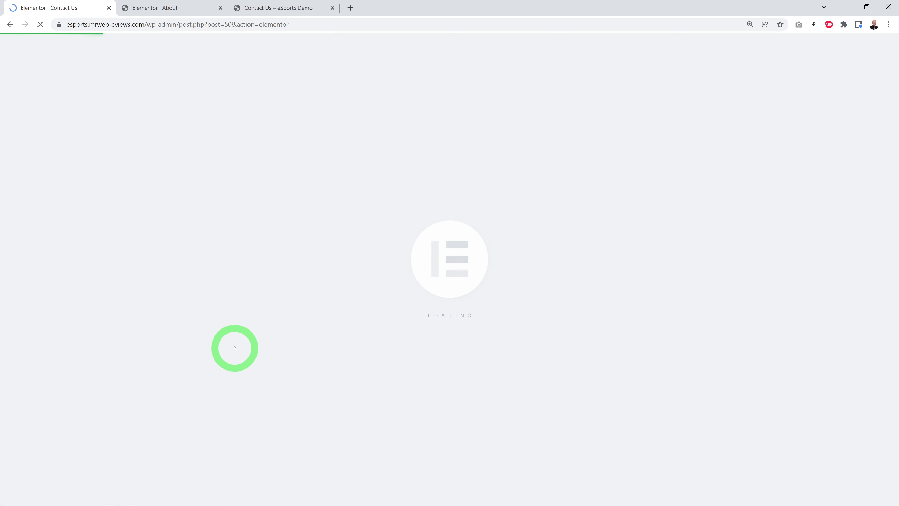
scroll(542, 286, down, 3)
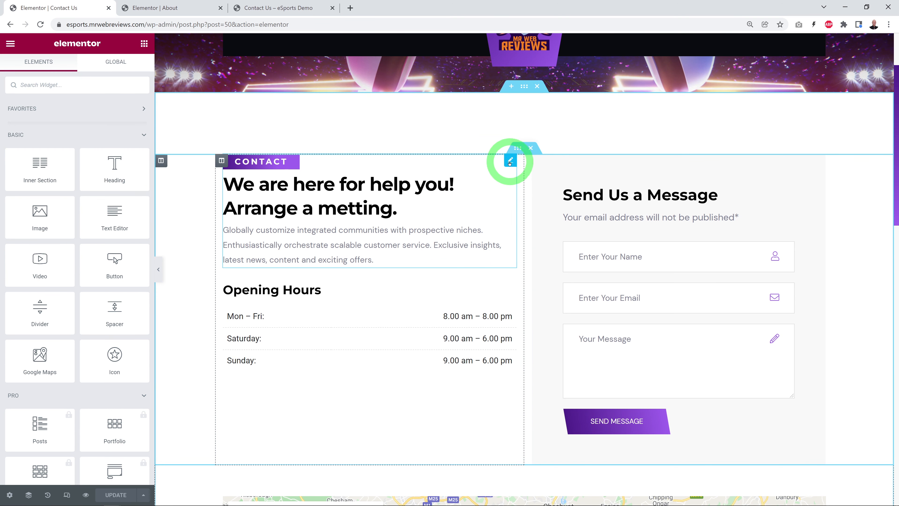
click(509, 163)
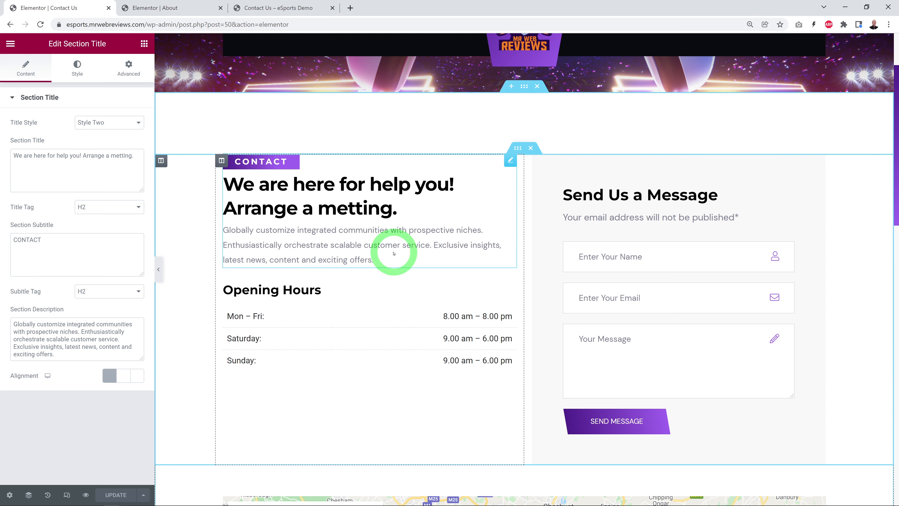
drag(58, 355, 13, 333)
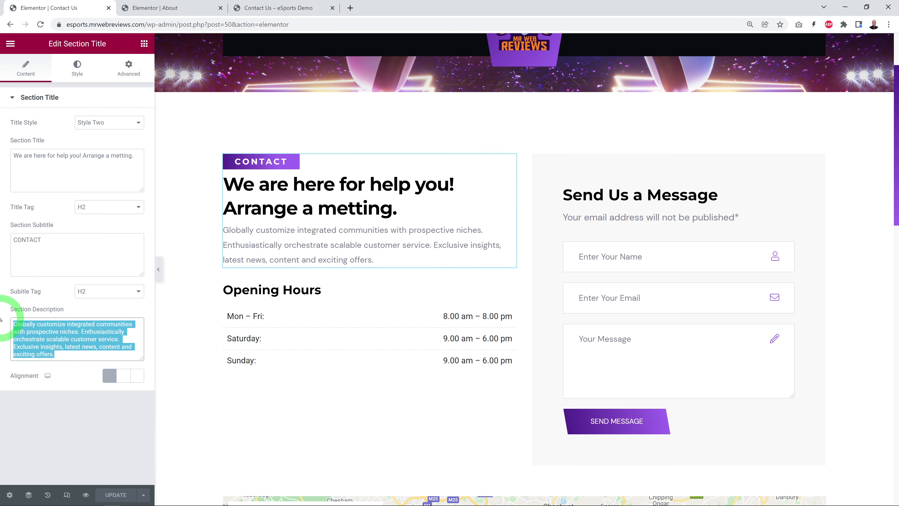
text(Phone)
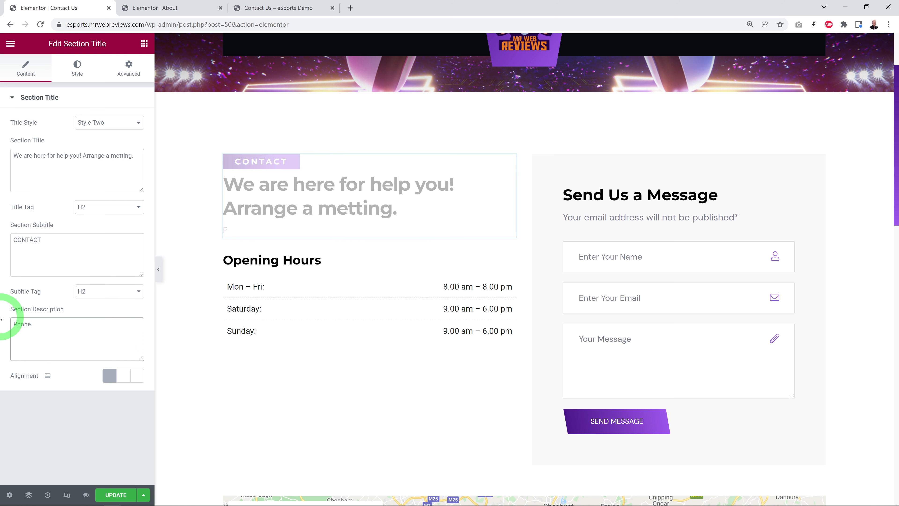
text(: 01 234 567 890)
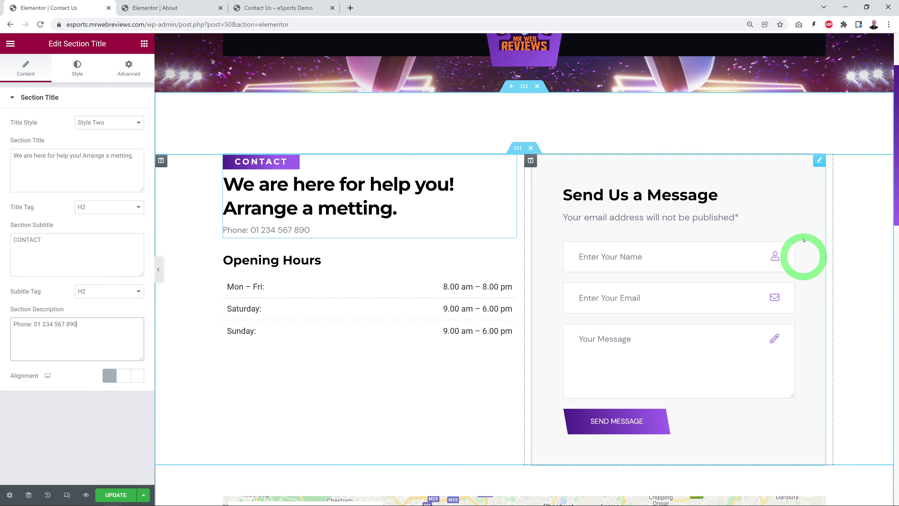
Step: Open the Shortcode widget of the Send Us a Message form and examine its Contact Form 7 shortcode
click(819, 160)
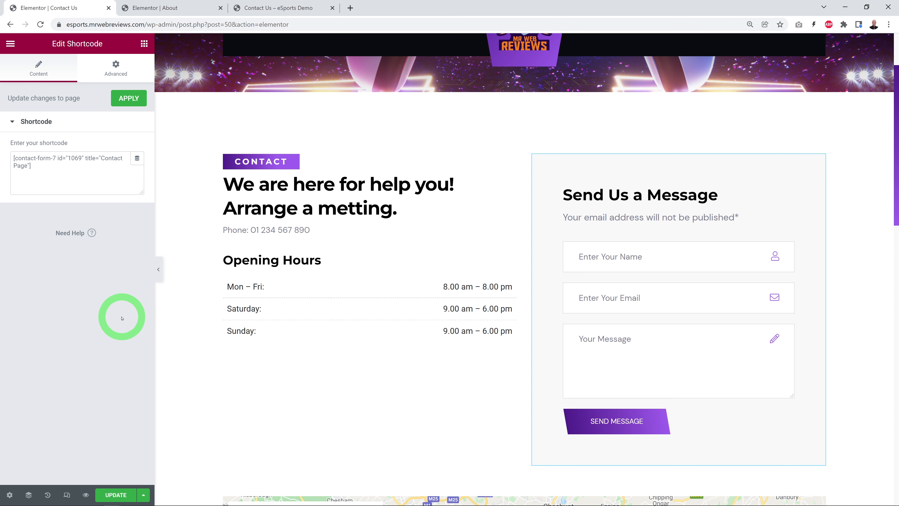
click(79, 159)
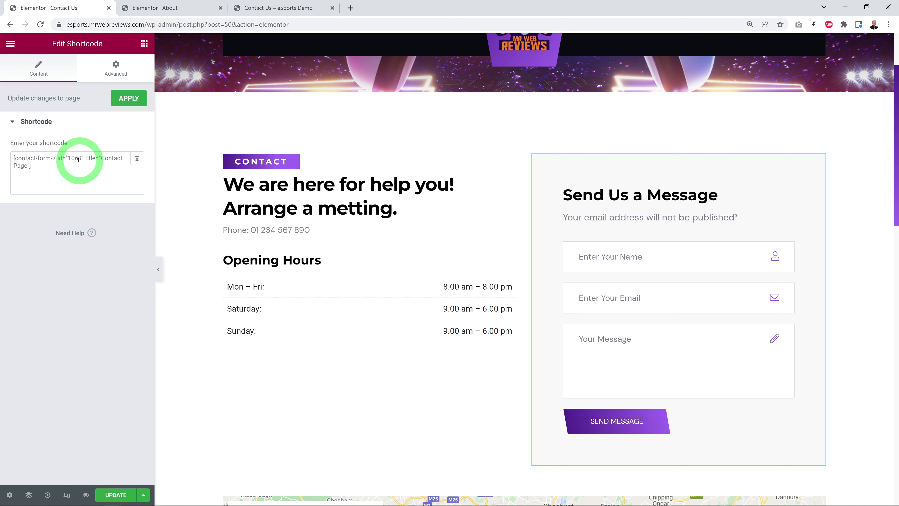
click(73, 166)
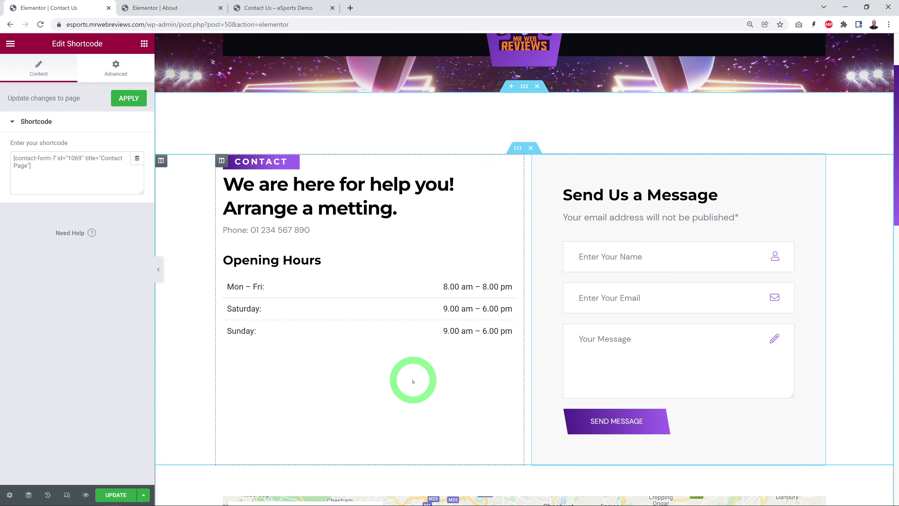
Step: Try removing the map section below the contact form, and revert the removal through the editing history
scroll(406, 387, down, 7)
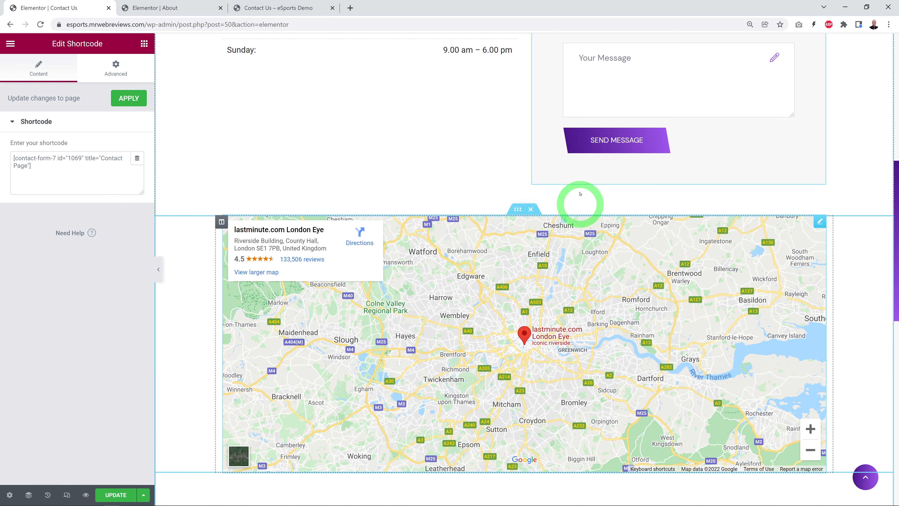
click(530, 210)
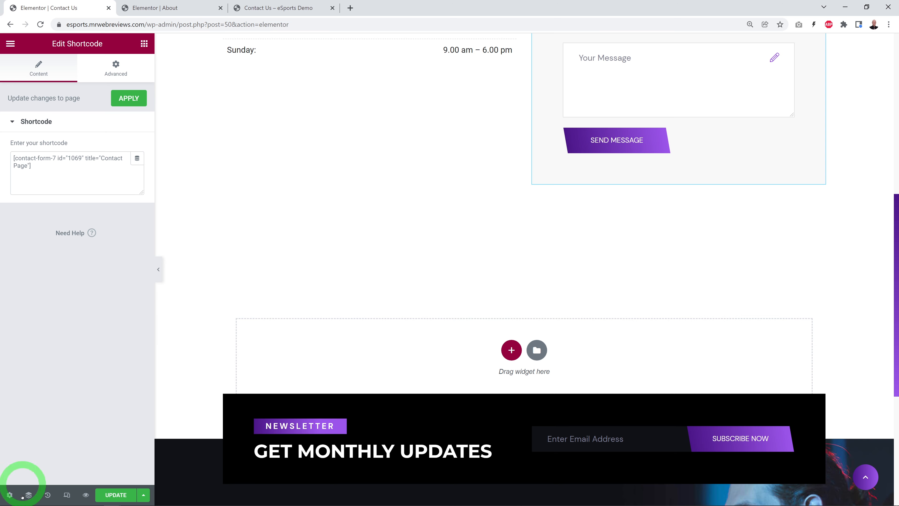
click(48, 495)
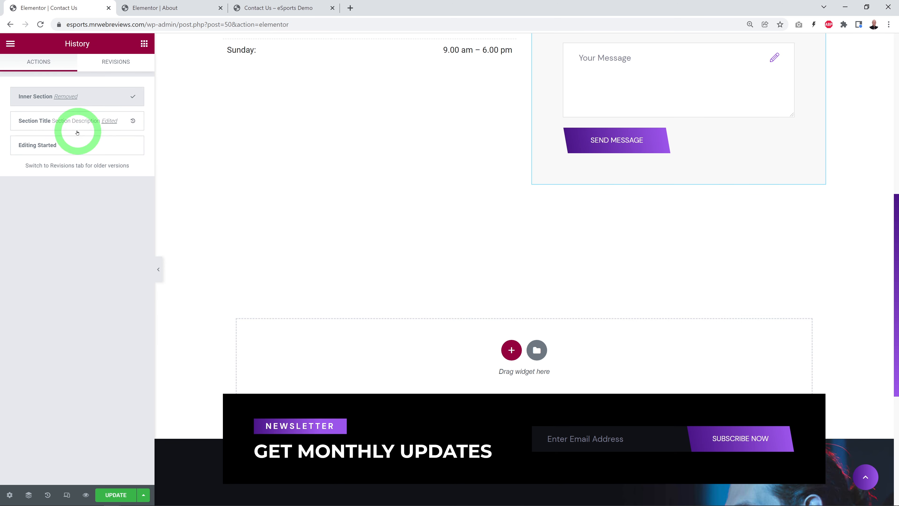
click(62, 123)
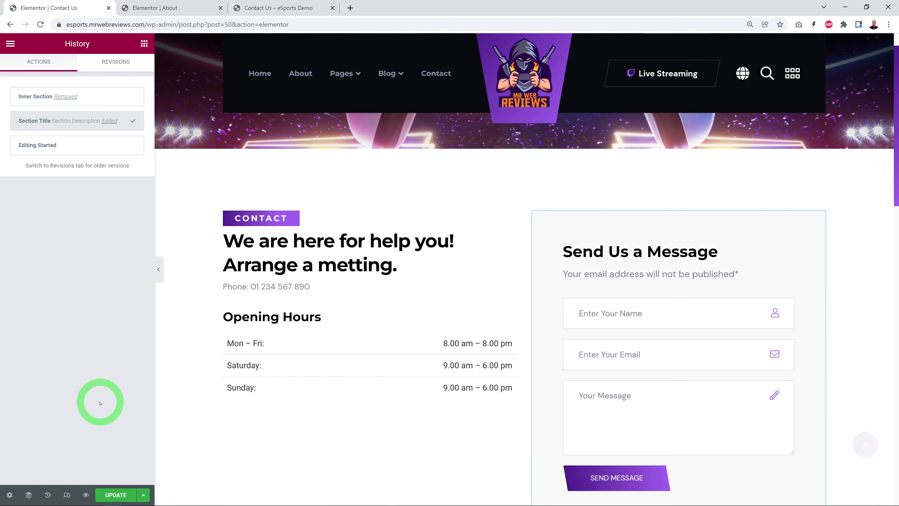
Step: Check the map section below the contact form and save the Contact Us page changes
scroll(239, 370, down, 10)
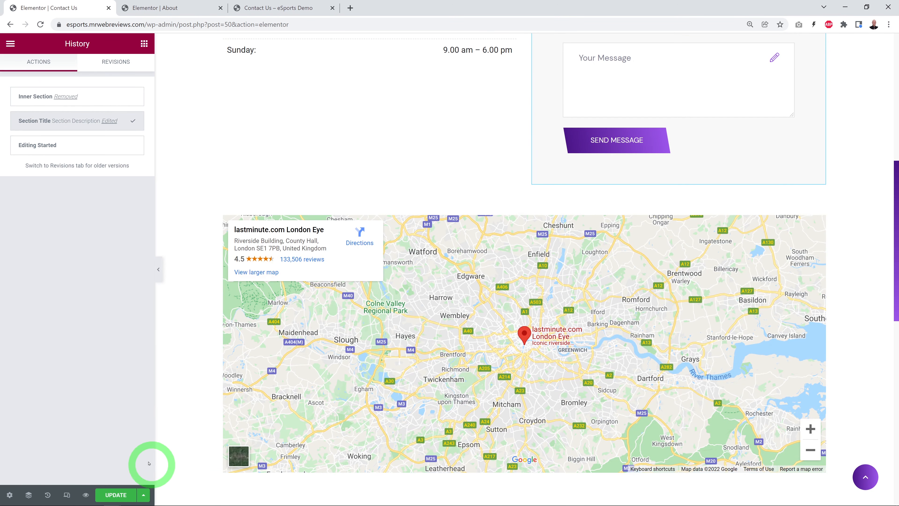
click(112, 494)
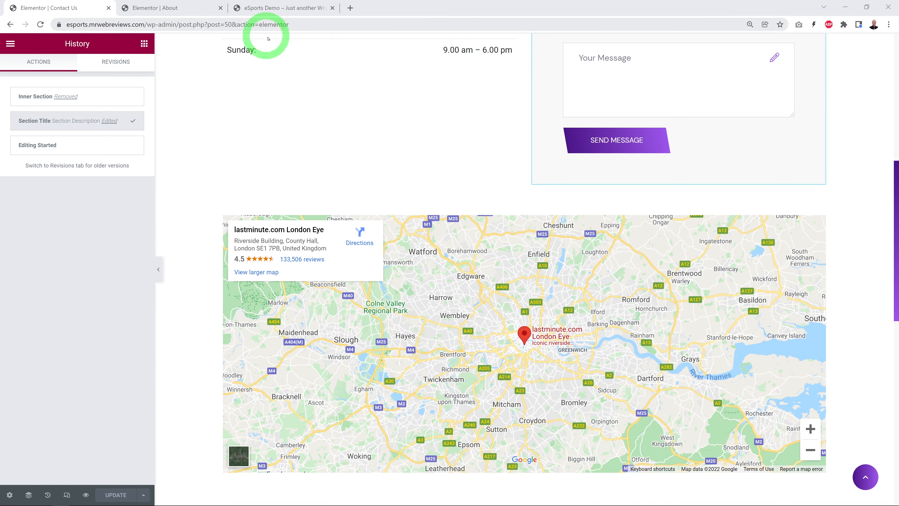
Step: Return to the live site and view the Player Details page down to its live stream and Top Games sidebar gallery
click(283, 9)
mouse_move(270, 134)
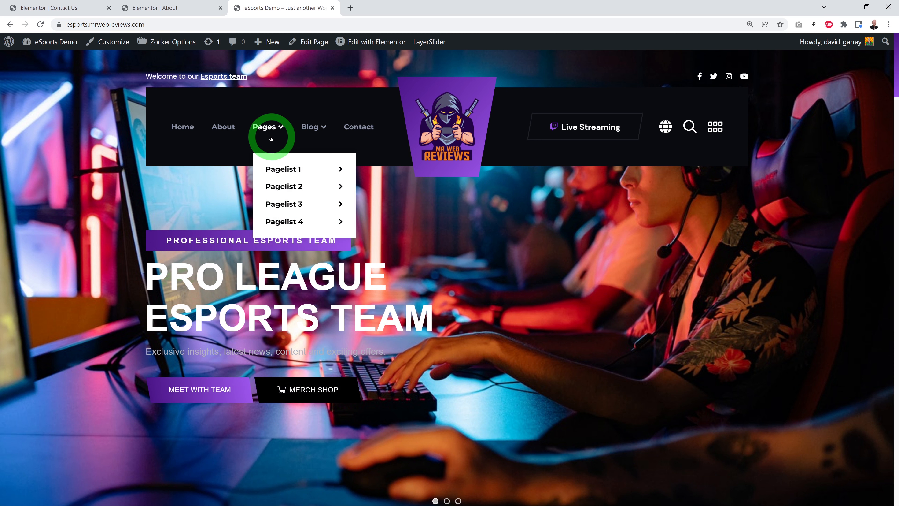
mouse_move(282, 191)
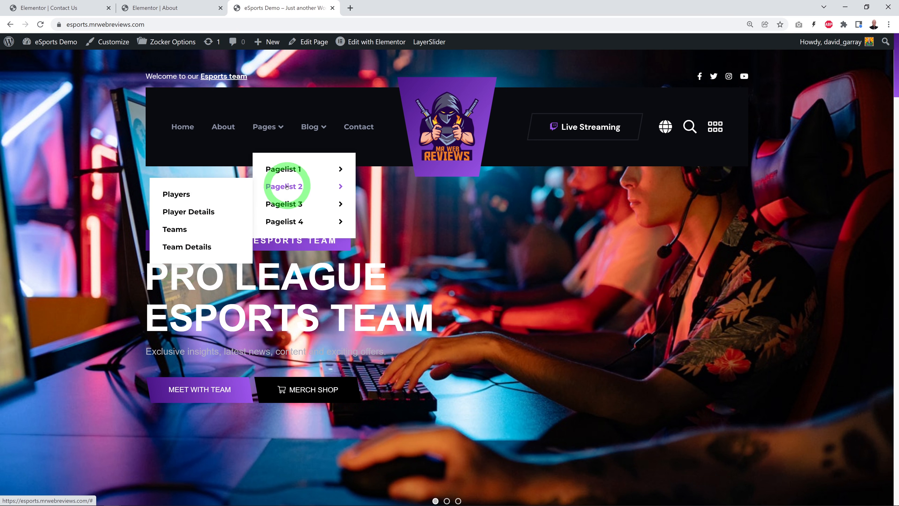
click(190, 212)
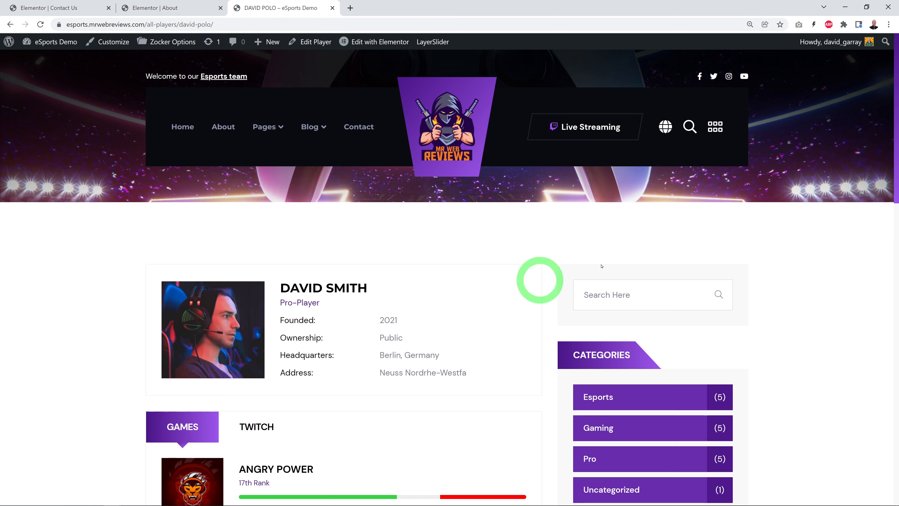
scroll(799, 275, down, 4)
scroll(799, 275, down, 5)
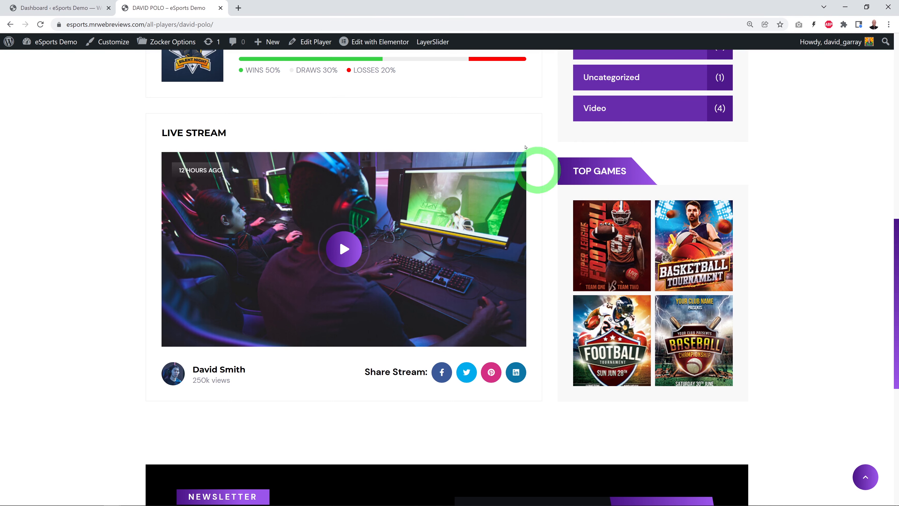
Step: Open the Widgets screen in the WordPress dashboard and examine the Top Games widget's type and title in the Blog Sidebar
click(60, 7)
mouse_move(35, 406)
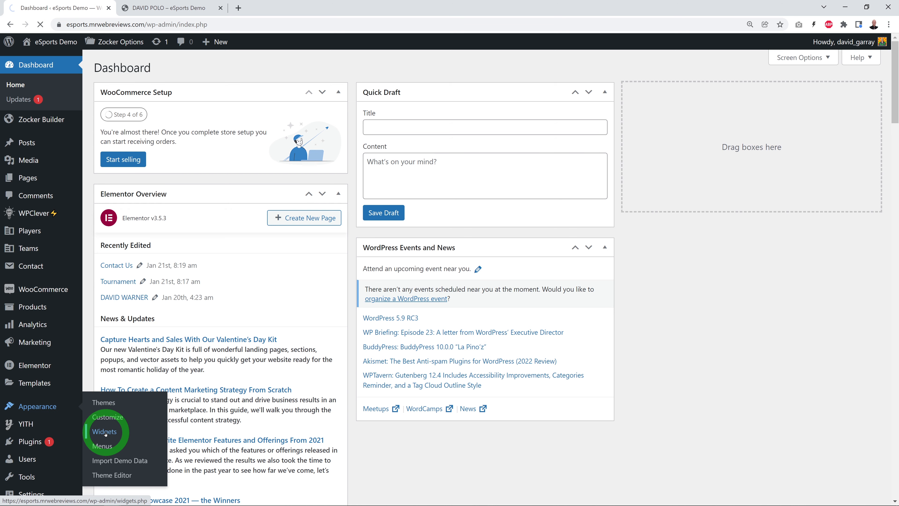
scroll(629, 243, down, 8)
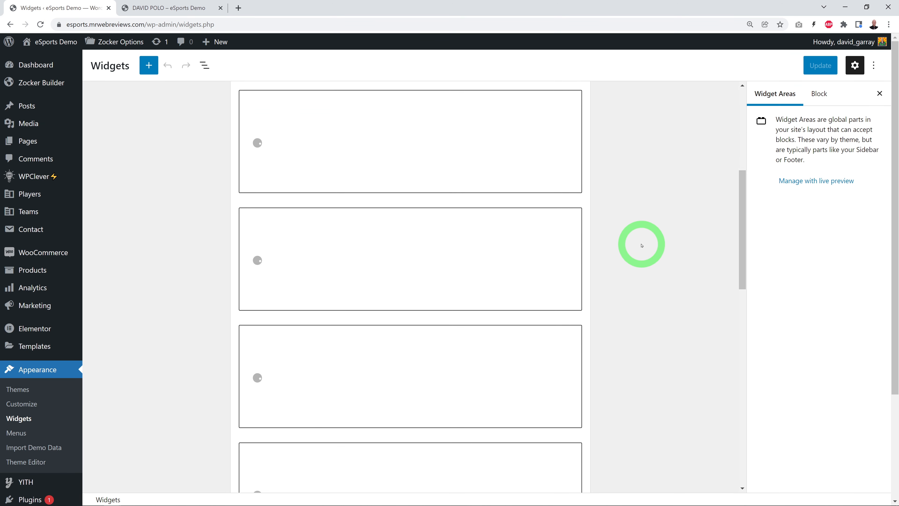
scroll(654, 243, down, 5)
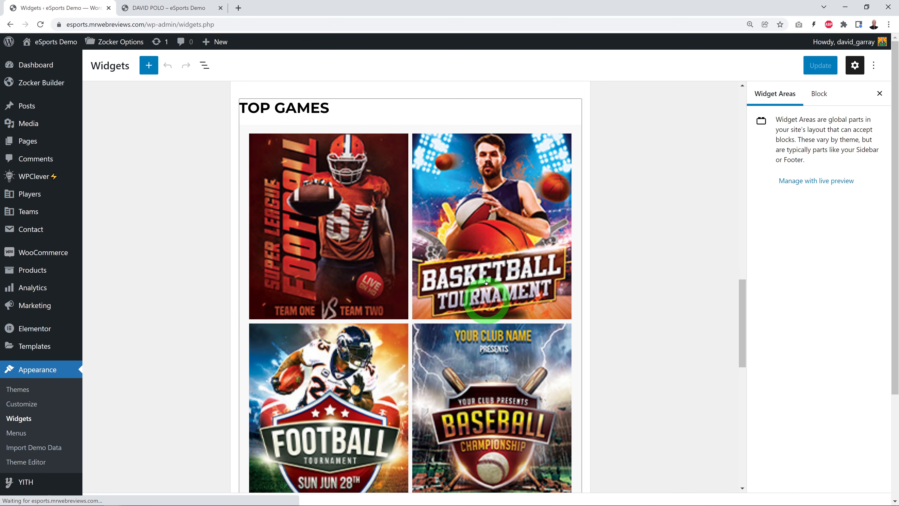
click(390, 290)
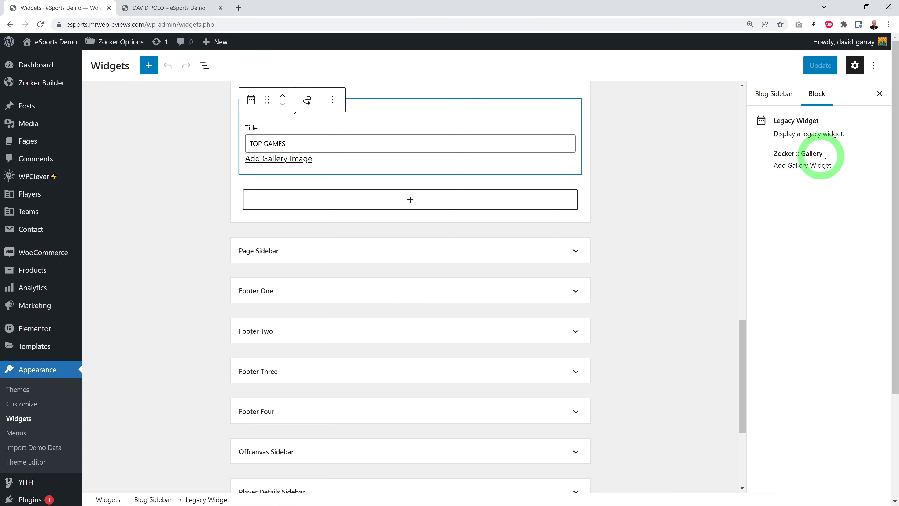
double_click(811, 153)
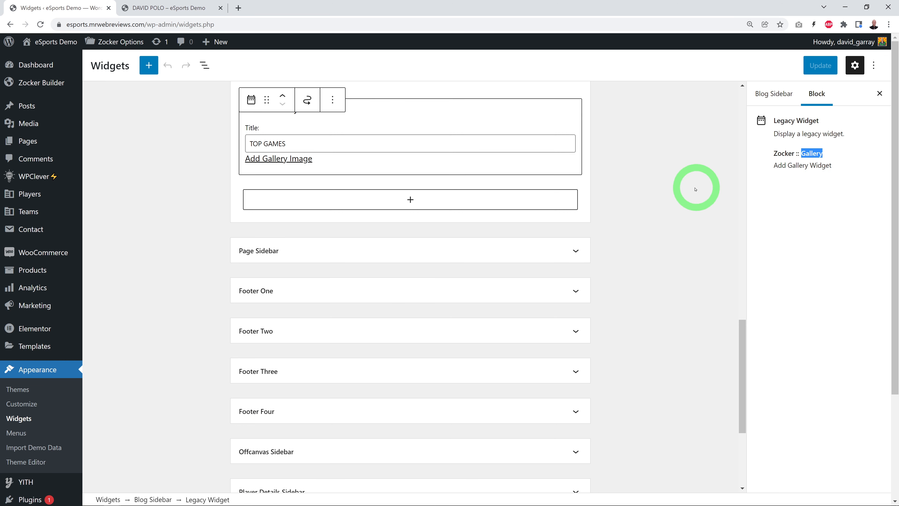
click(696, 186)
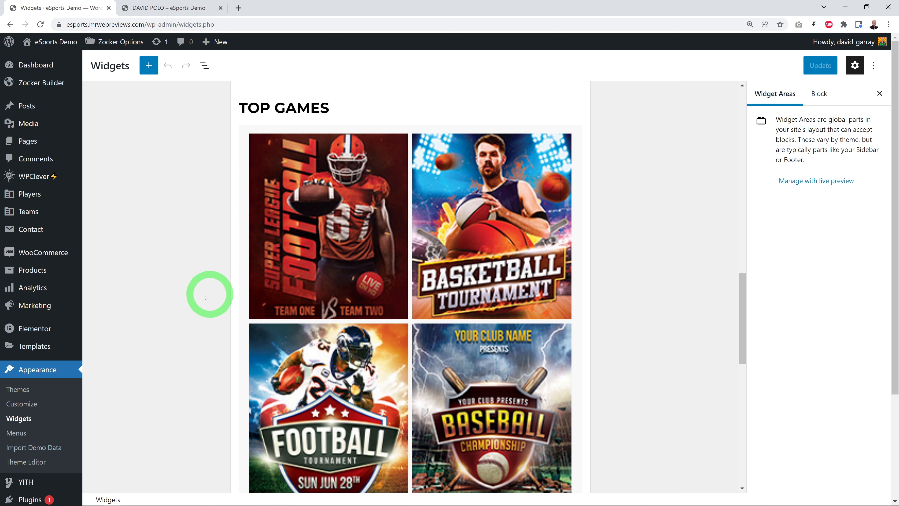
Step: Open the Gallery section of Zocker Options and inspect the first slide's image and URL
scroll(42, 306, down, 4)
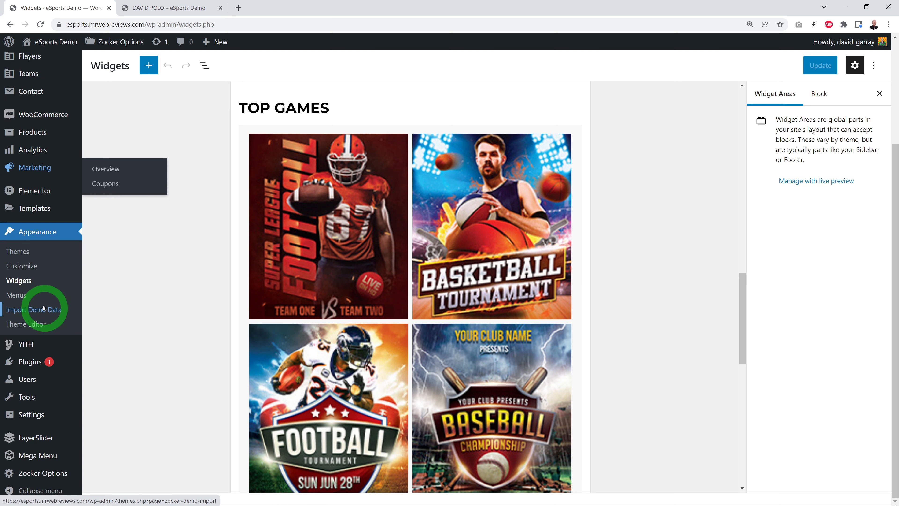
mouse_move(47, 475)
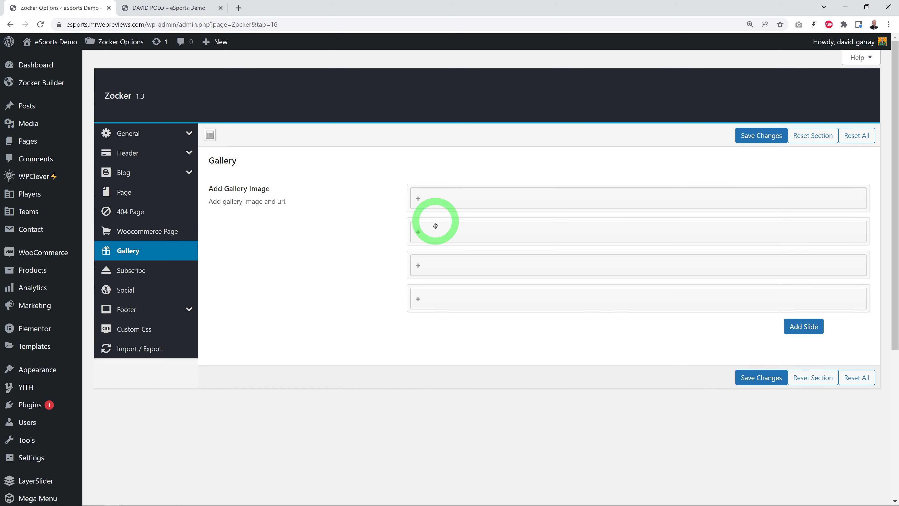
click(428, 199)
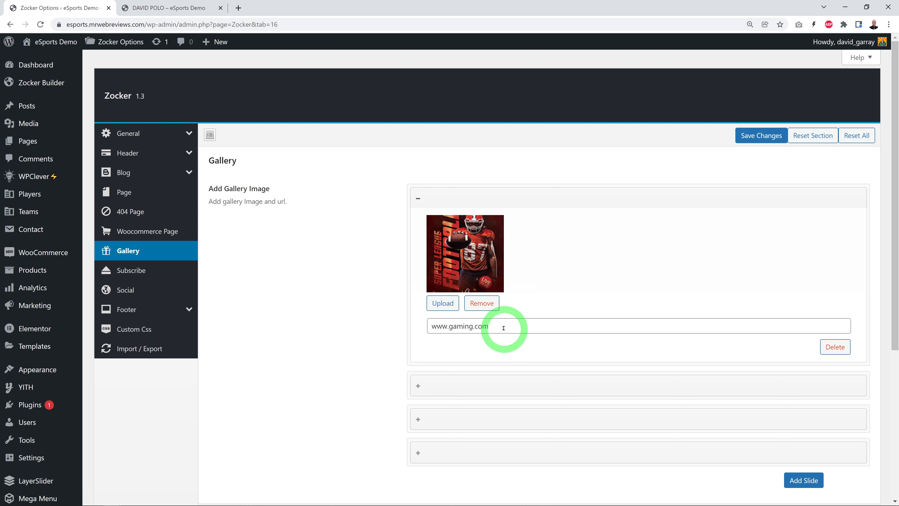
drag(501, 326, 410, 327)
click(221, 357)
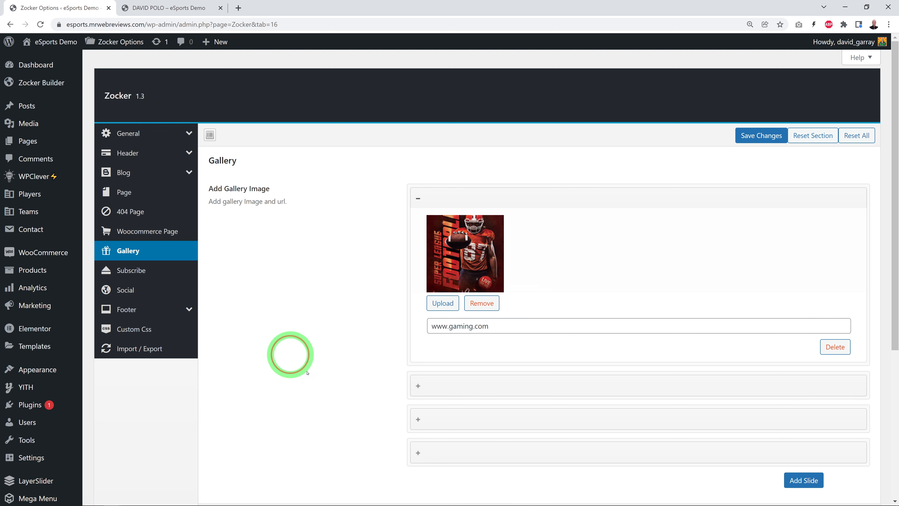
Step: Inspect the second gallery slide's image and URL, and reopen the first slide to check its URL
click(452, 386)
scroll(327, 364, down, 1)
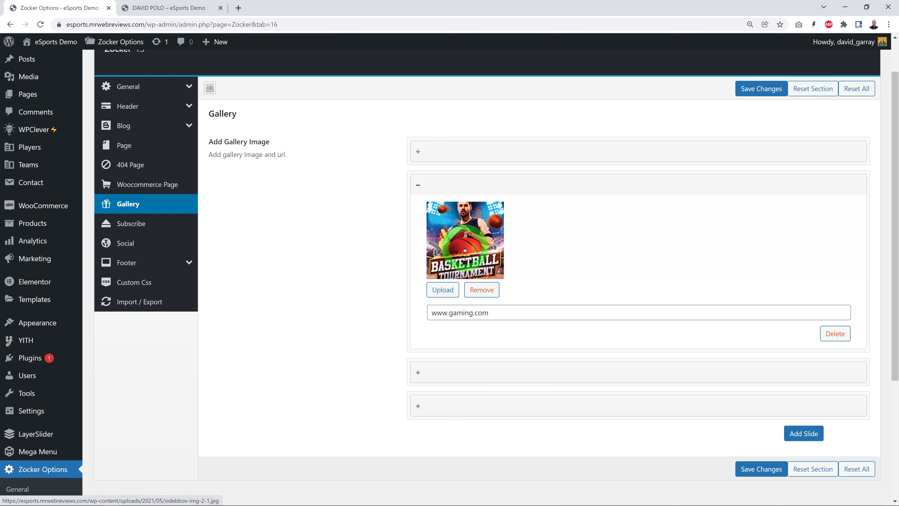
drag(500, 313, 321, 311)
click(321, 311)
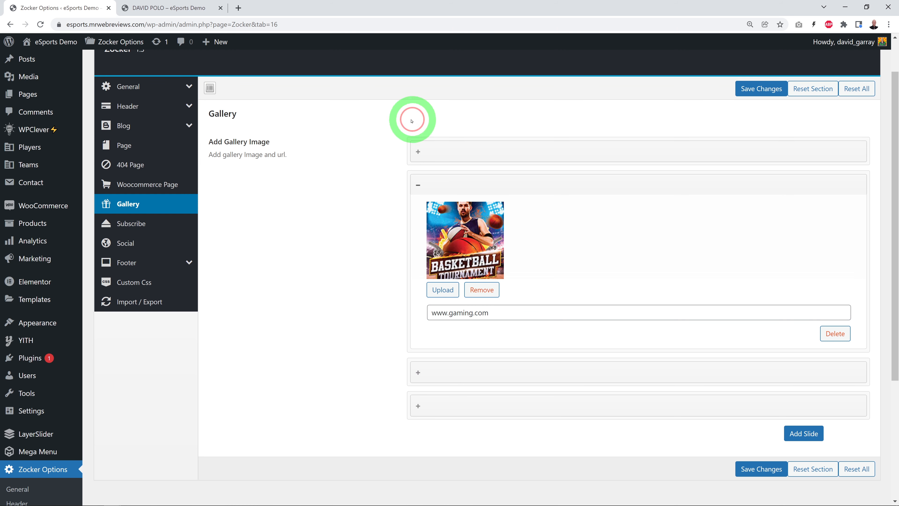
click(421, 154)
drag(490, 279, 421, 280)
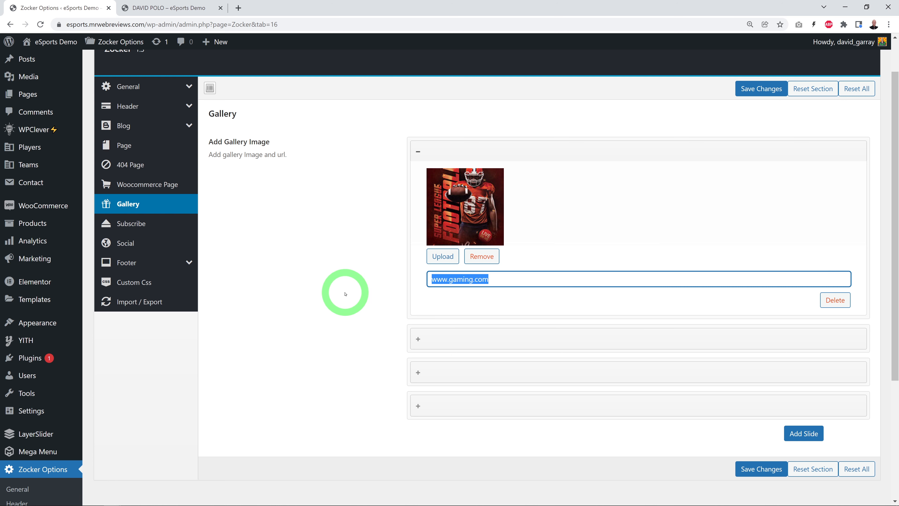
click(547, 279)
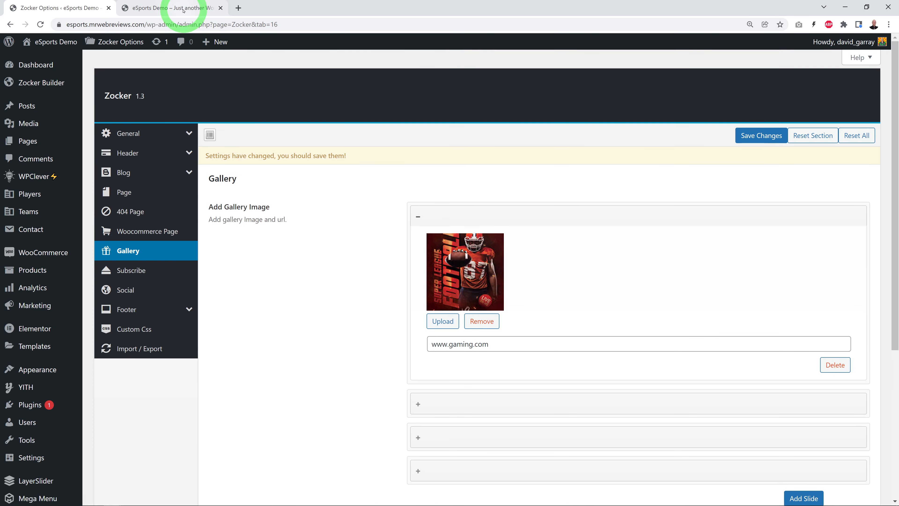
Step: View the live home page's footer, and open the Customizer's Pre-built Footer / Footer Builder settings with the footer in preview
click(183, 10)
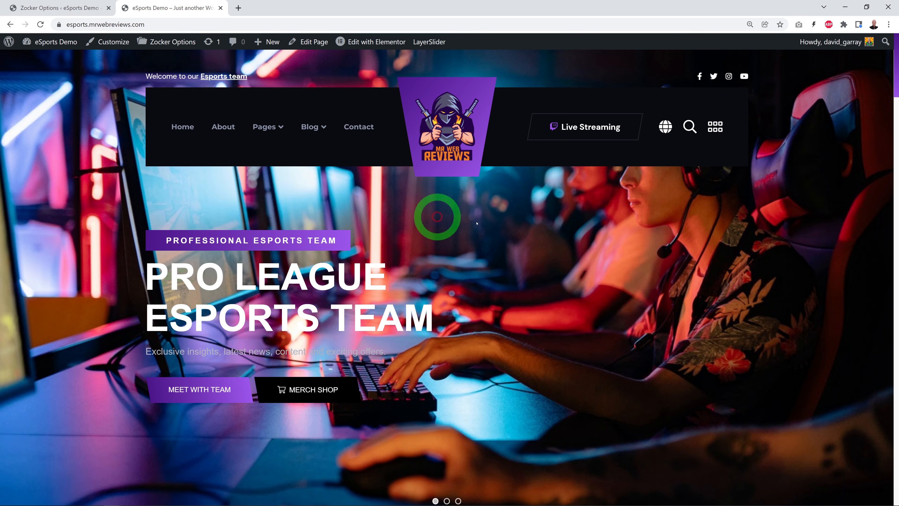
drag(897, 59, 887, 468)
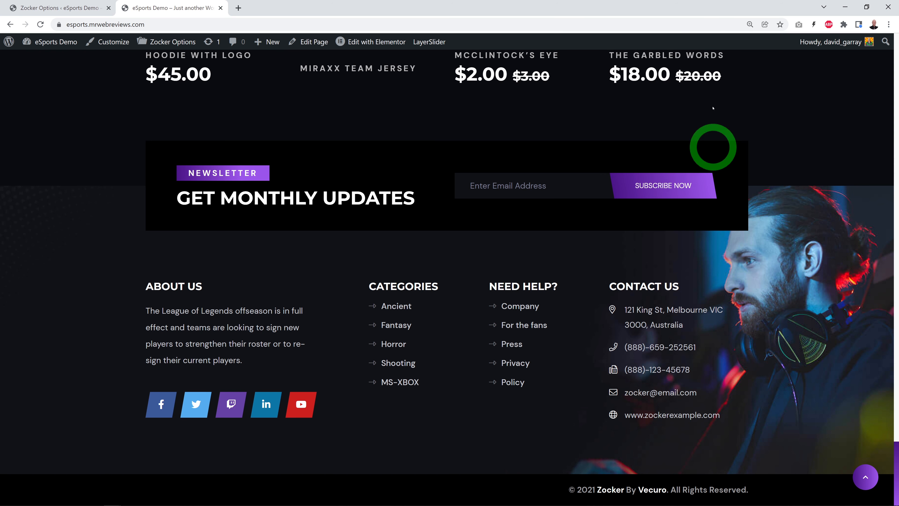
click(69, 13)
mouse_move(42, 407)
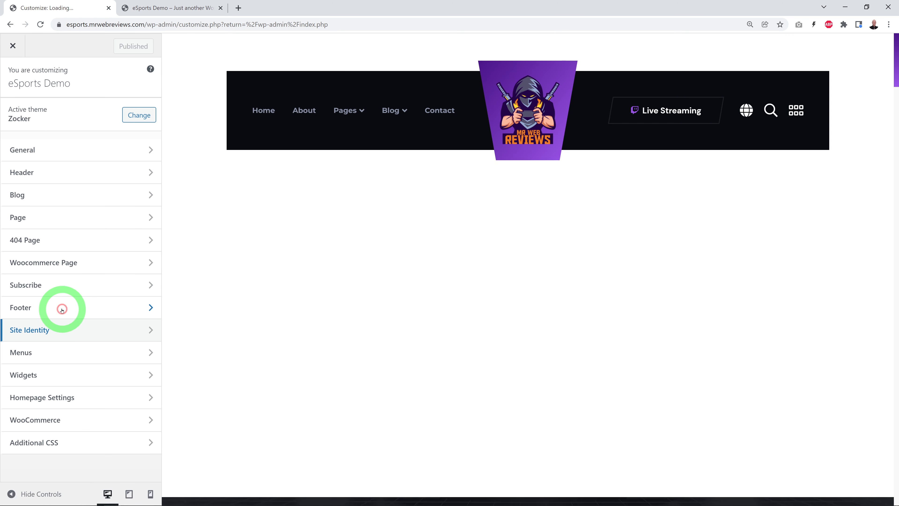
click(62, 309)
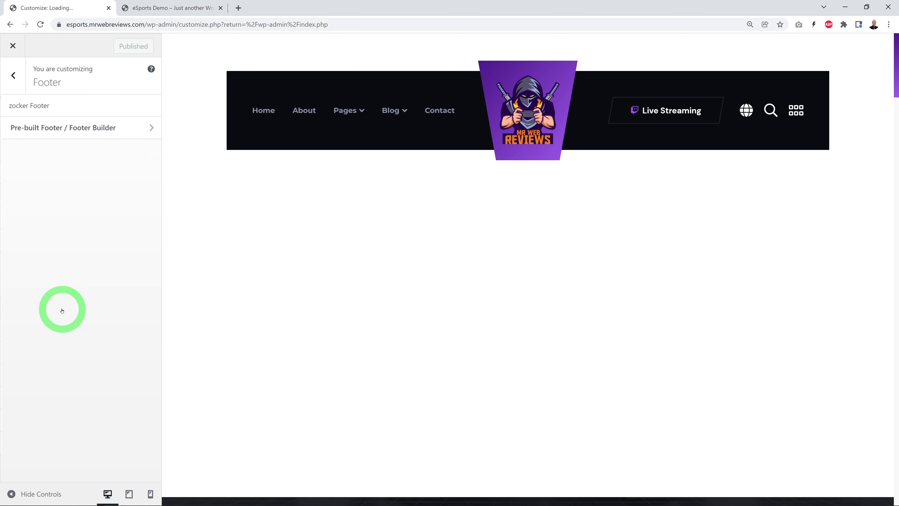
click(93, 131)
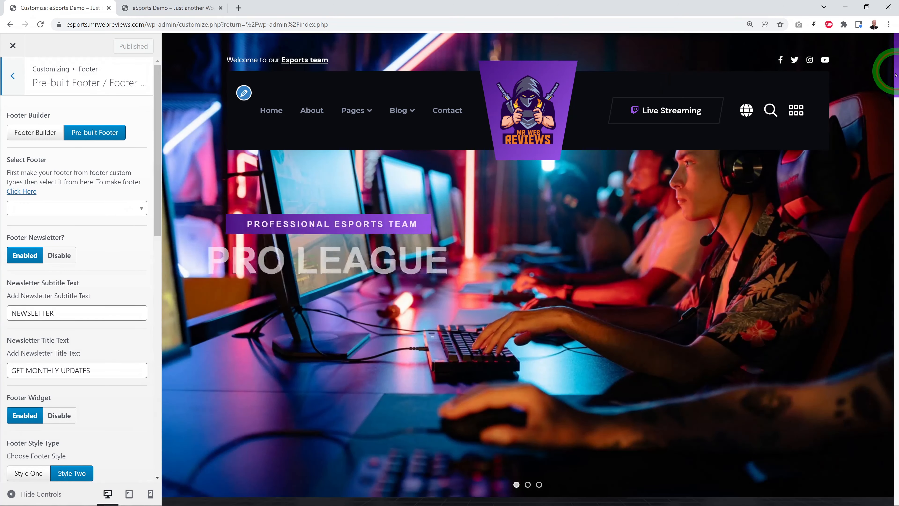
drag(895, 74, 896, 473)
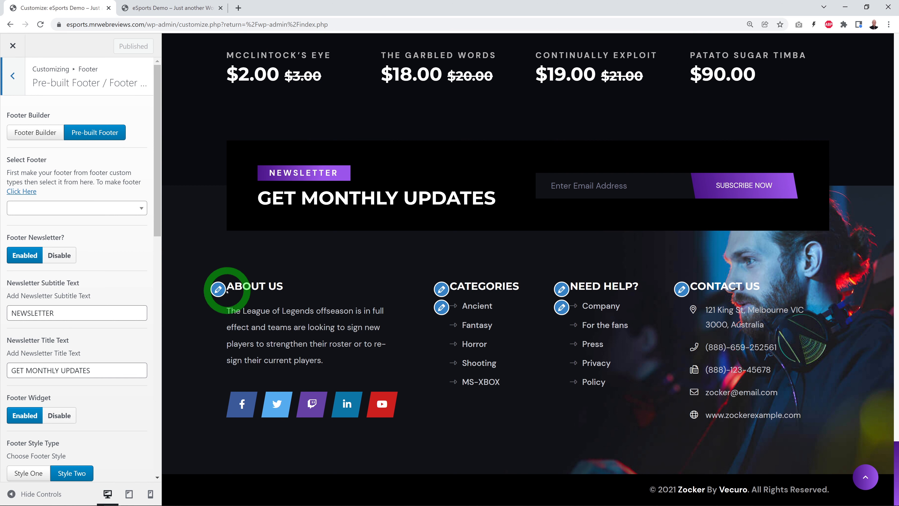
Step: Identify the About Us footer column's widget area in the Customizer, and open the Widgets screen in the dashboard
click(219, 290)
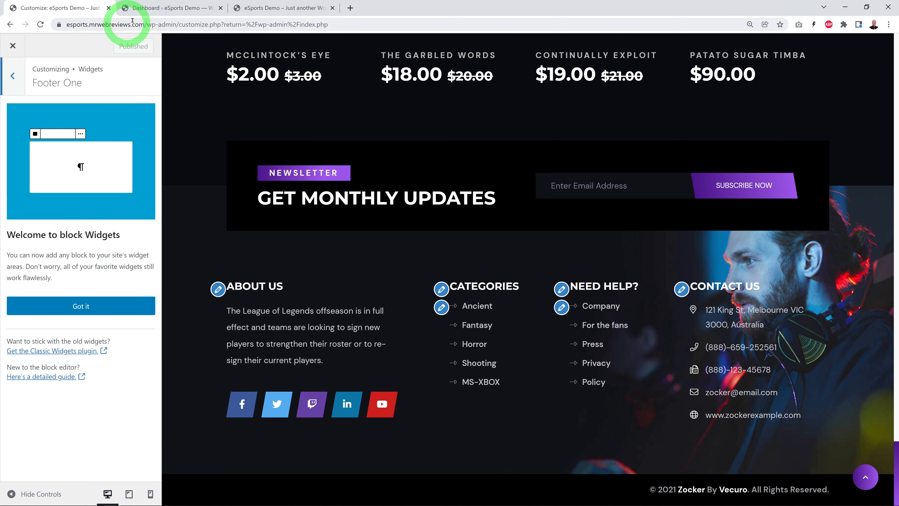
click(156, 9)
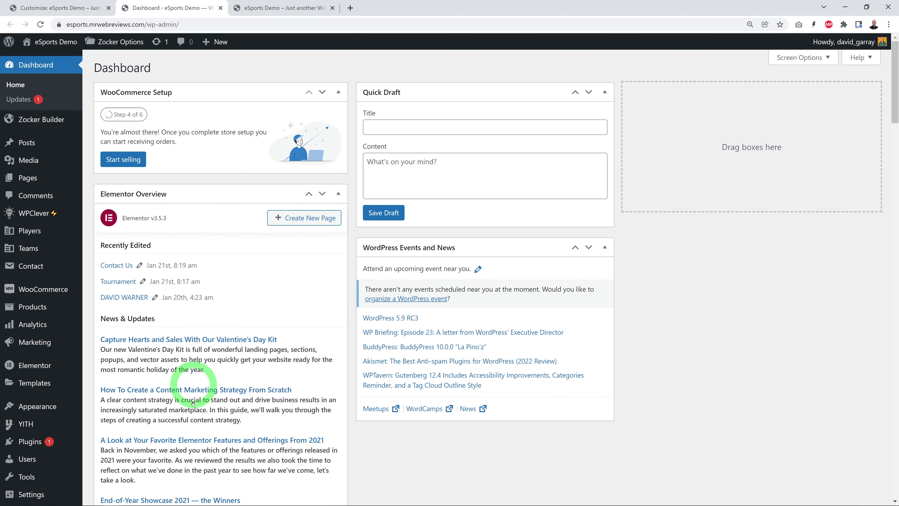
mouse_move(37, 408)
click(116, 432)
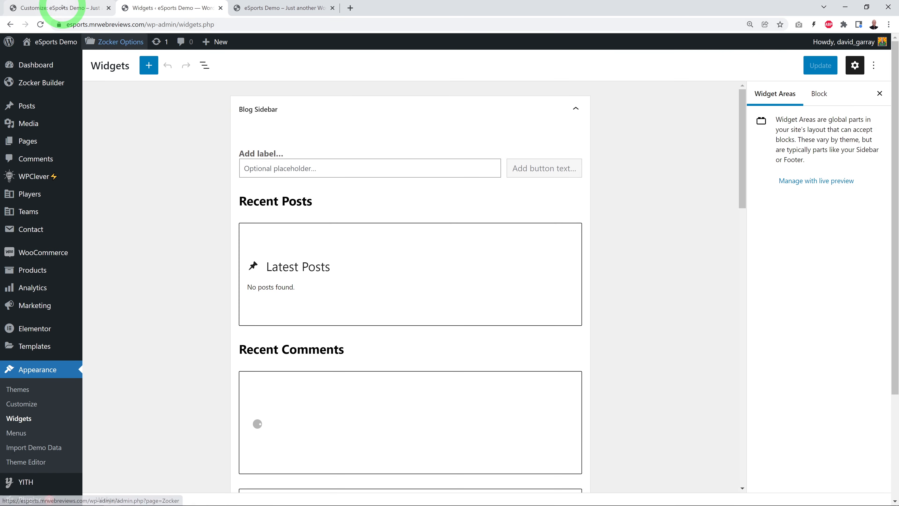
click(67, 8)
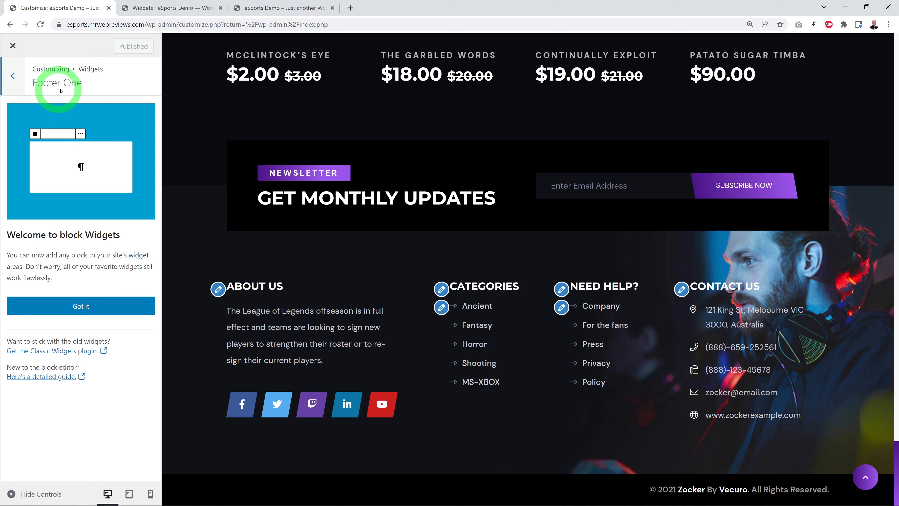
Step: Expand the Footer One widget area and compare its About Us content with the live site's footer
click(142, 8)
scroll(629, 280, down, 4)
scroll(628, 278, down, 10)
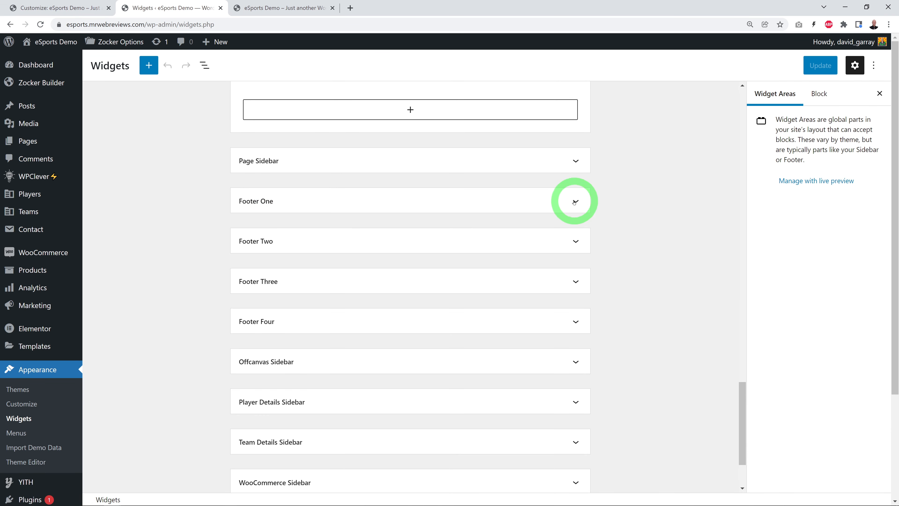
click(575, 201)
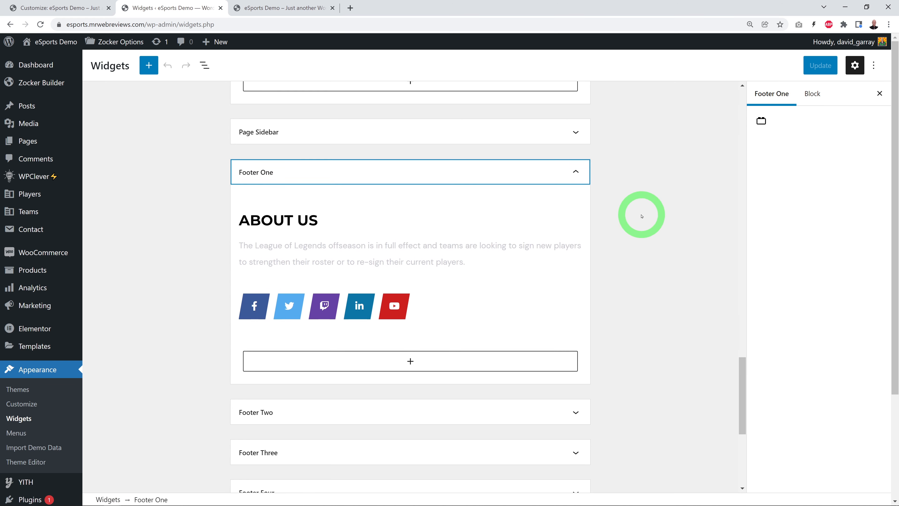
scroll(639, 214, down, 1)
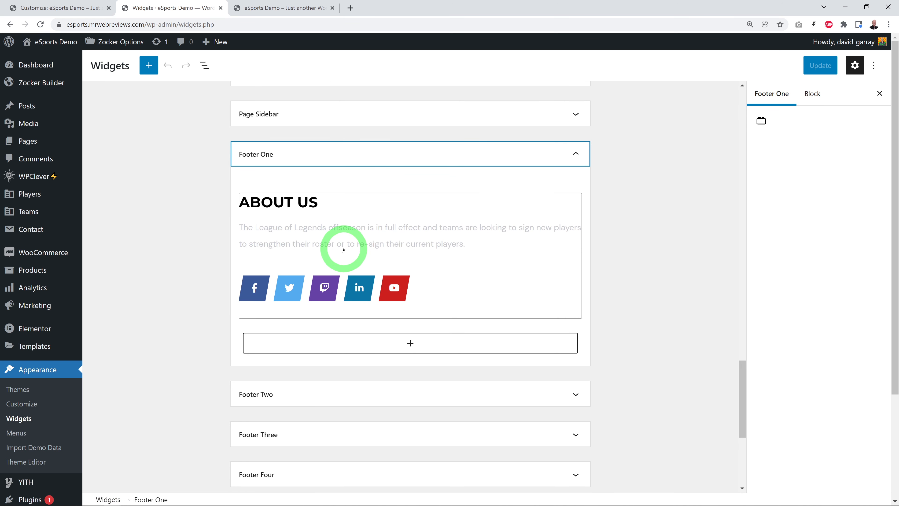
click(247, 7)
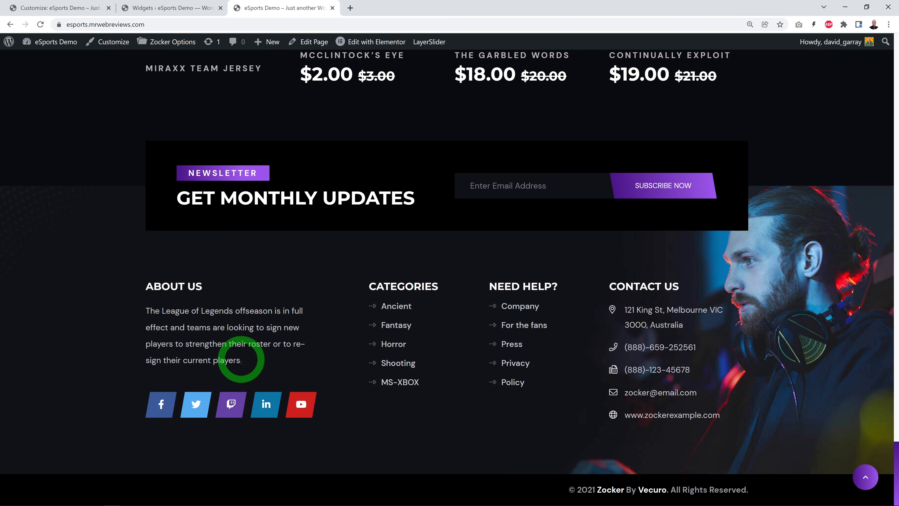
click(185, 8)
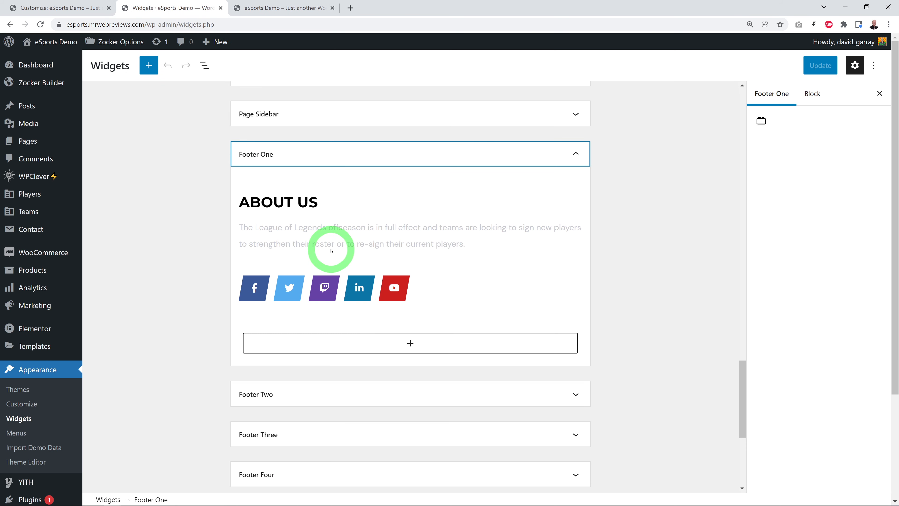
Step: Open the Footer About Us widget in Footer One and examine its description text without editing it
click(354, 245)
click(424, 286)
key(ctrl+a)
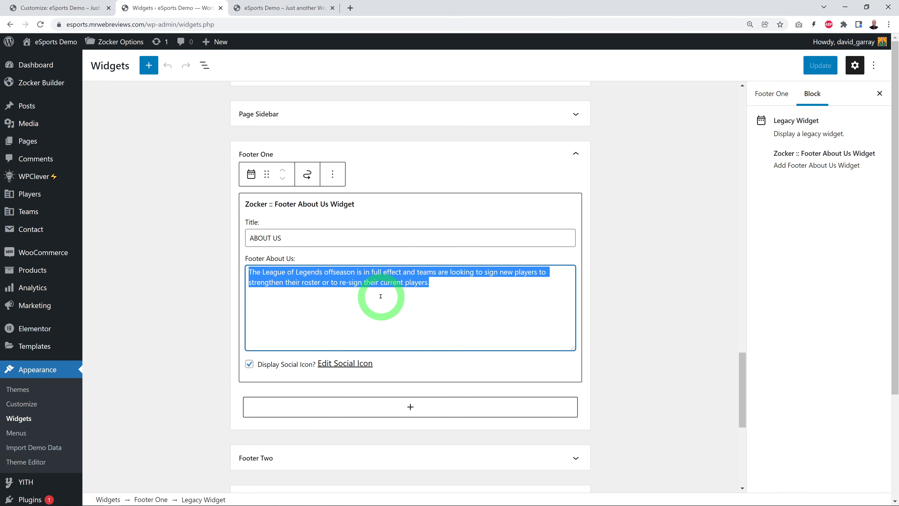
click(628, 301)
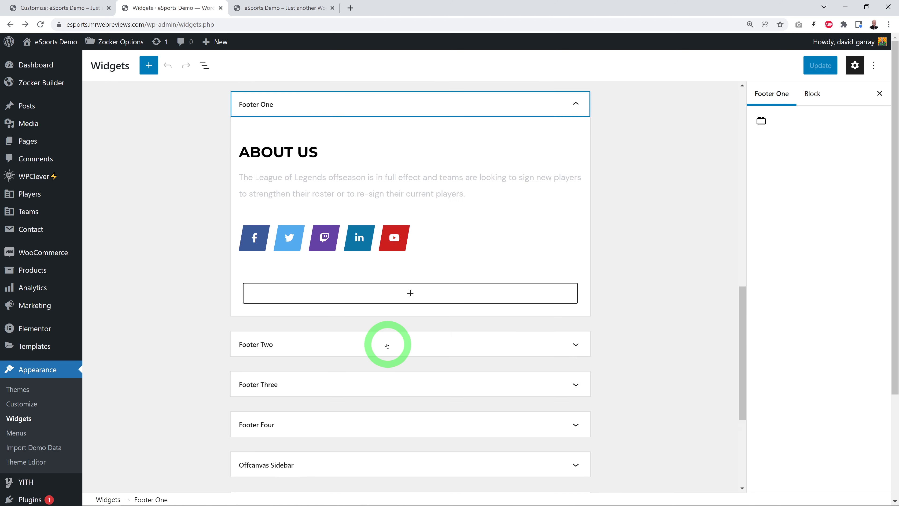
Step: Open the Social Profile Links settings from the Footer About Us widget and inspect the LinkedIn entry's icon and URL
click(352, 246)
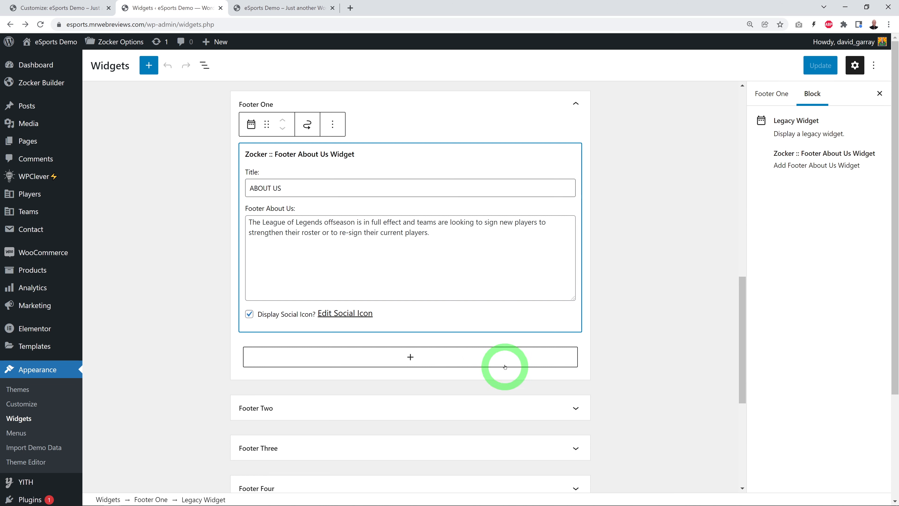
click(353, 314)
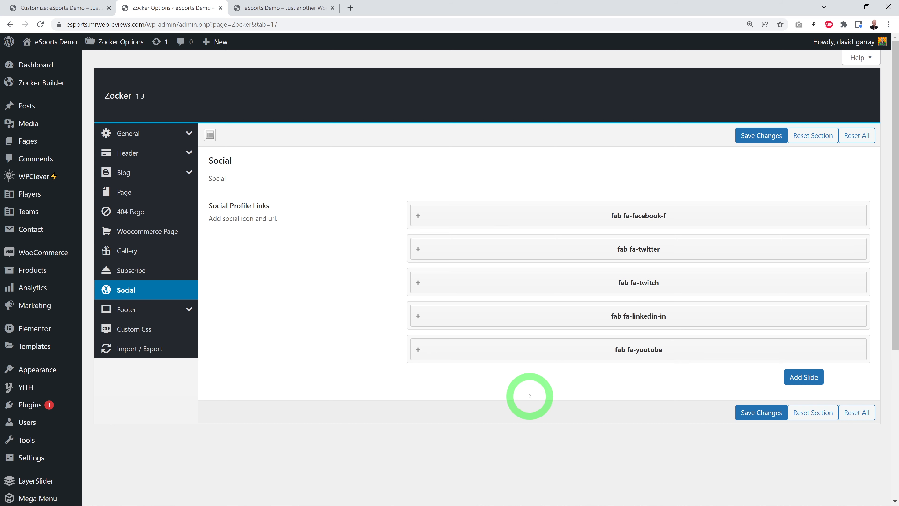
click(415, 315)
scroll(519, 375, down, 2)
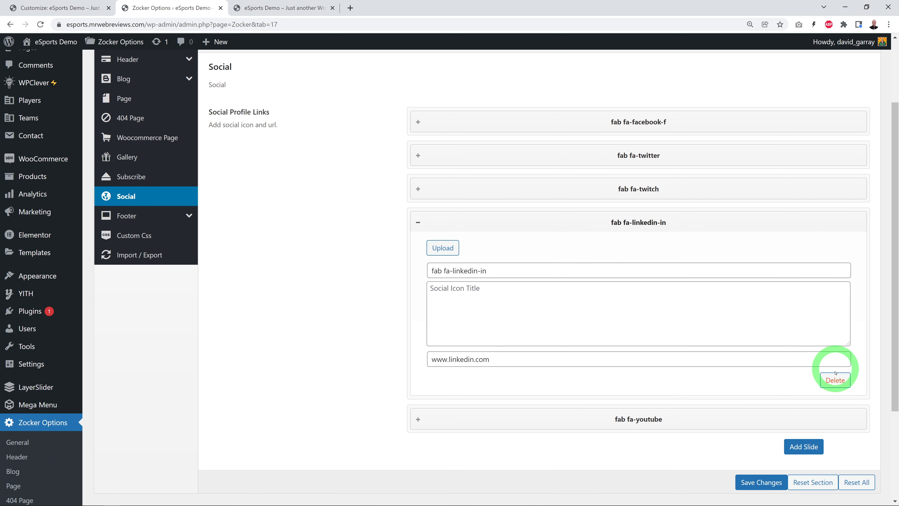
click(417, 223)
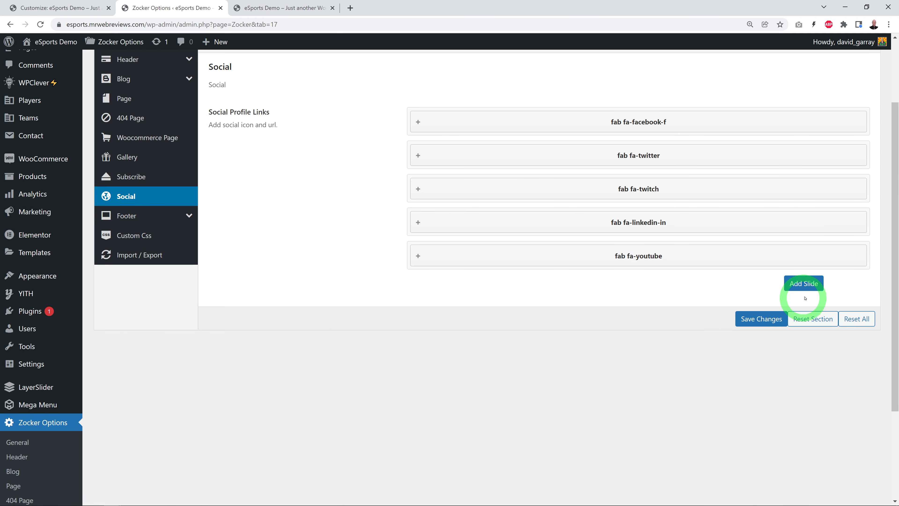
scroll(429, 345, up, 2)
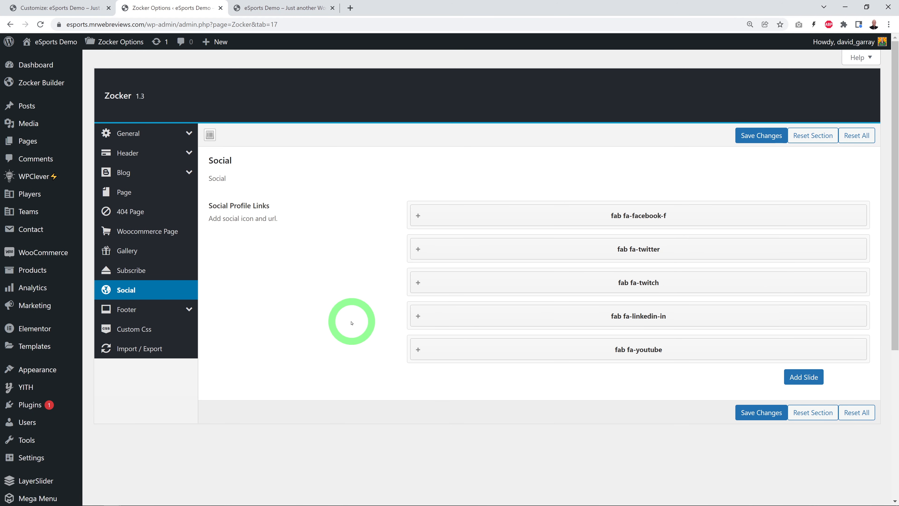
Step: Return to the Customizer and inspect the Categories footer column's widget area and its linked menu
click(71, 9)
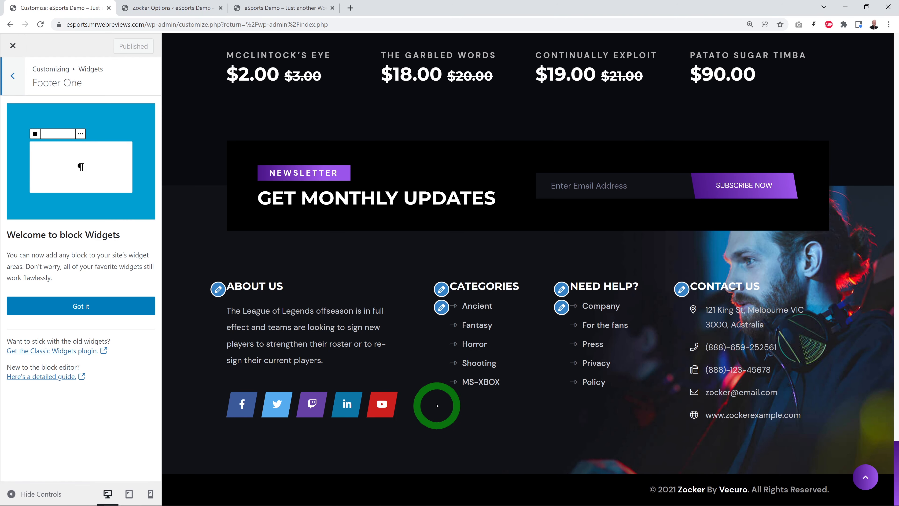
click(441, 291)
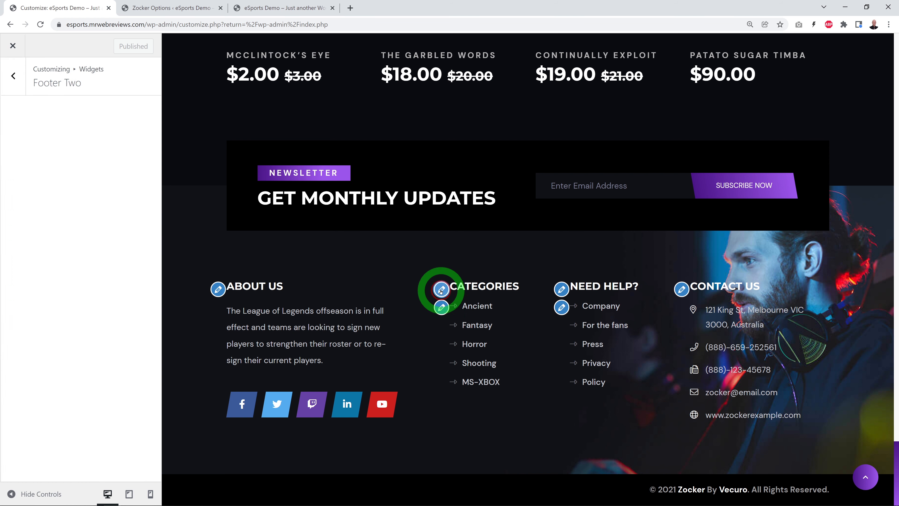
click(443, 307)
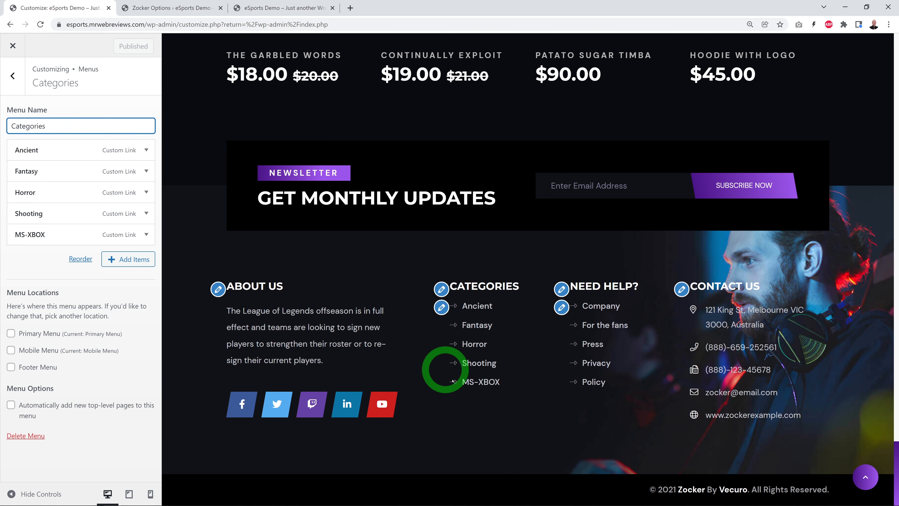
Step: Go back to the Widgets screen, expand Footer Two, and compare its Categories list with the live site's footer
click(182, 10)
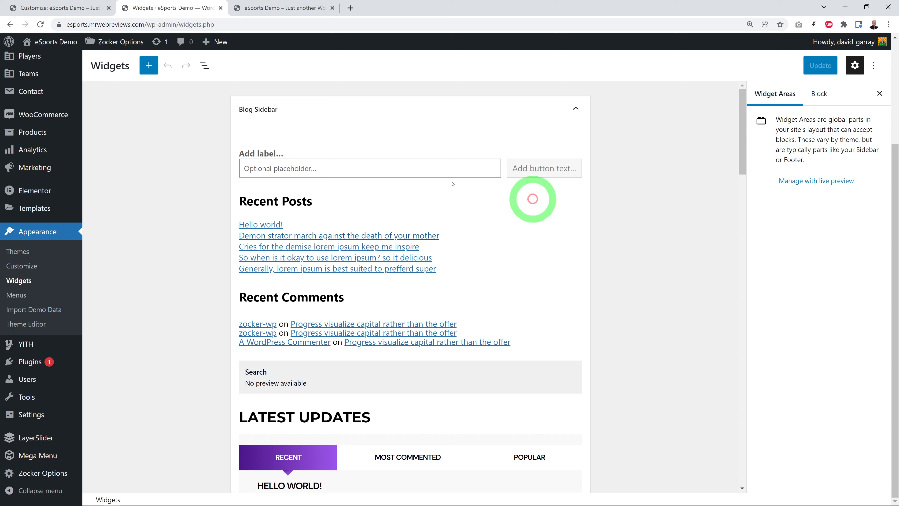
scroll(606, 282, down, 15)
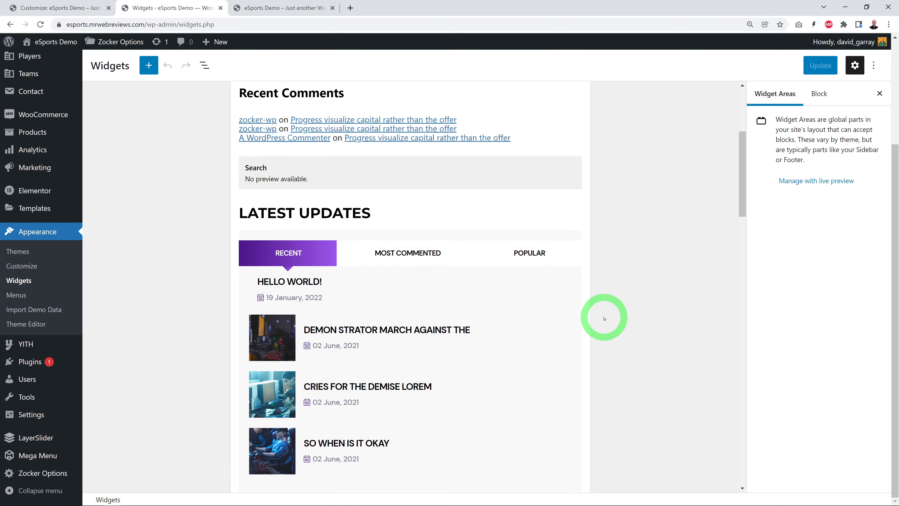
scroll(602, 310, down, 15)
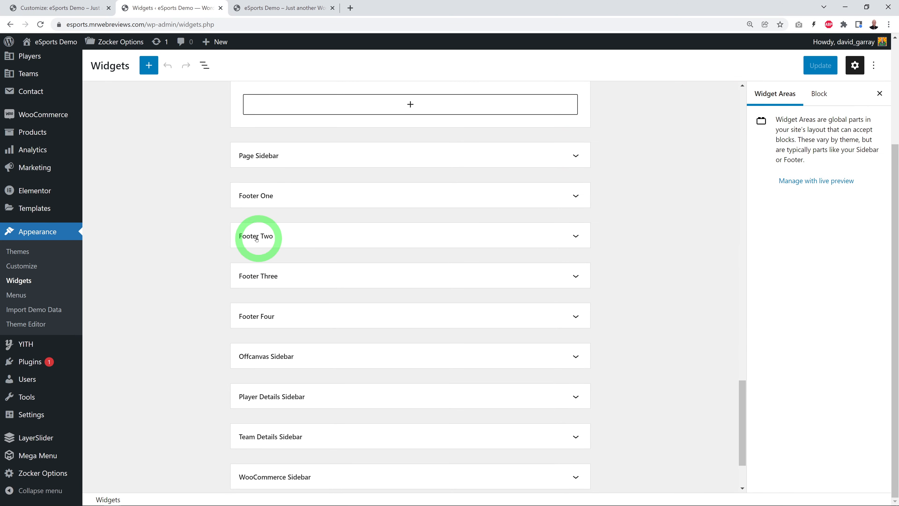
click(577, 234)
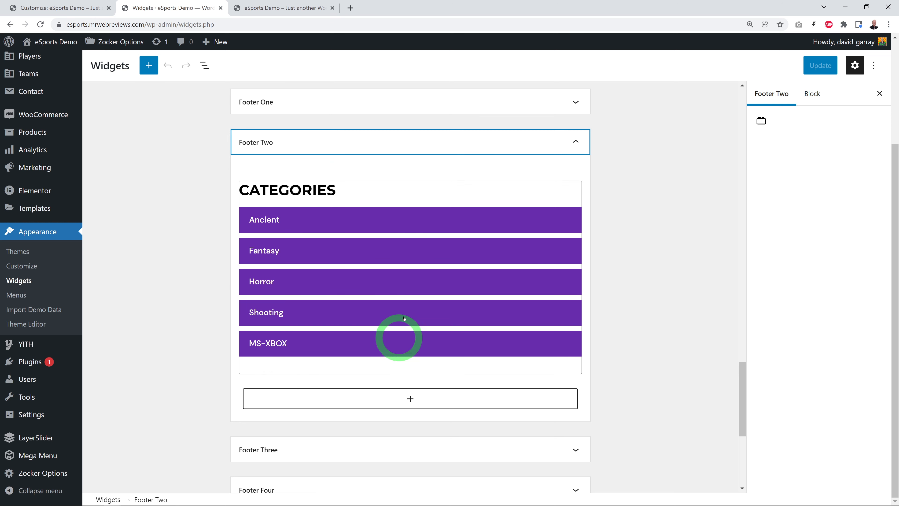
click(258, 9)
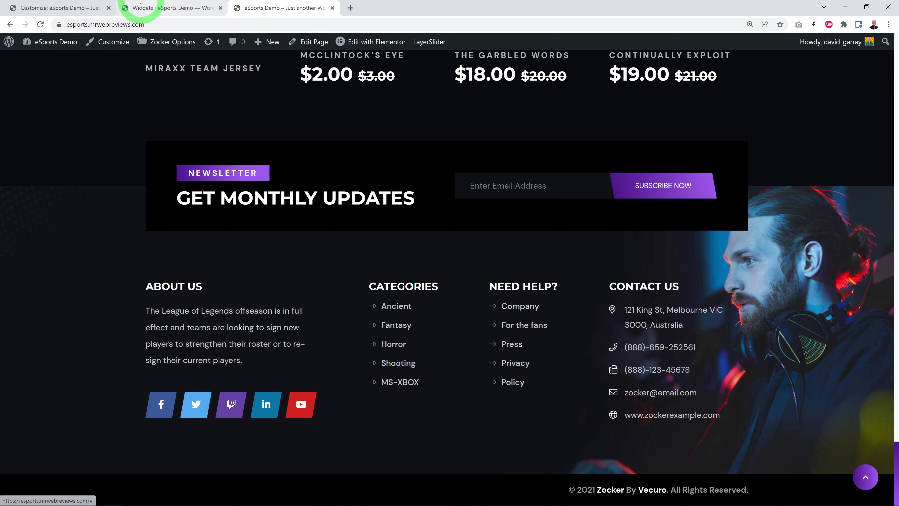
click(149, 8)
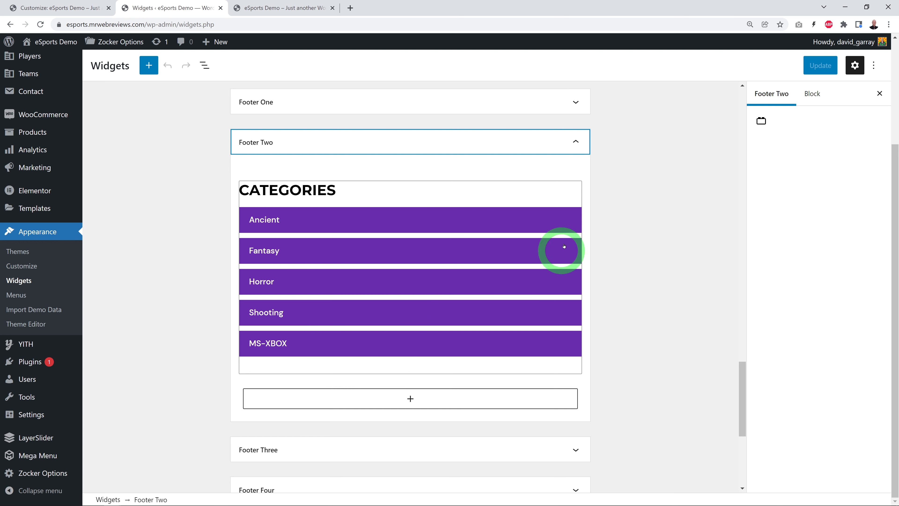
Step: Collapse Footer Two and expand Footer Three to check its Need Help links, then collapse it again
click(575, 142)
click(577, 184)
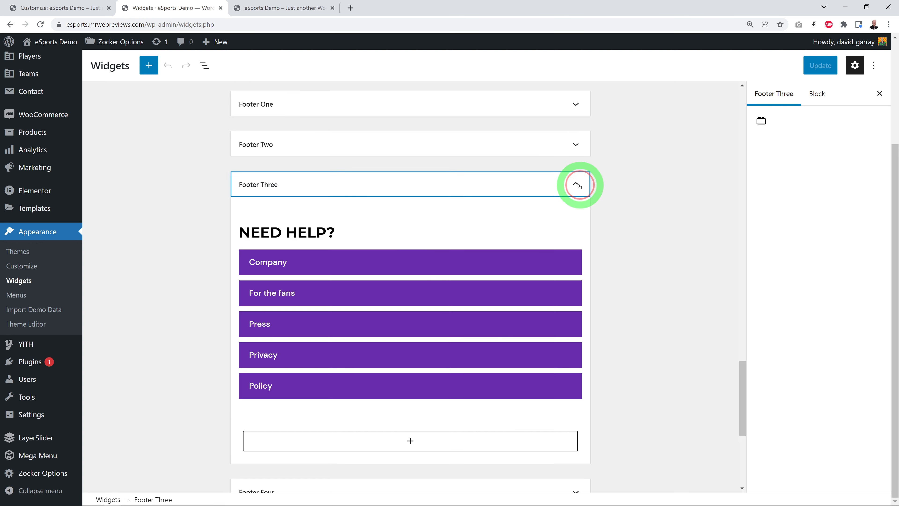
click(577, 185)
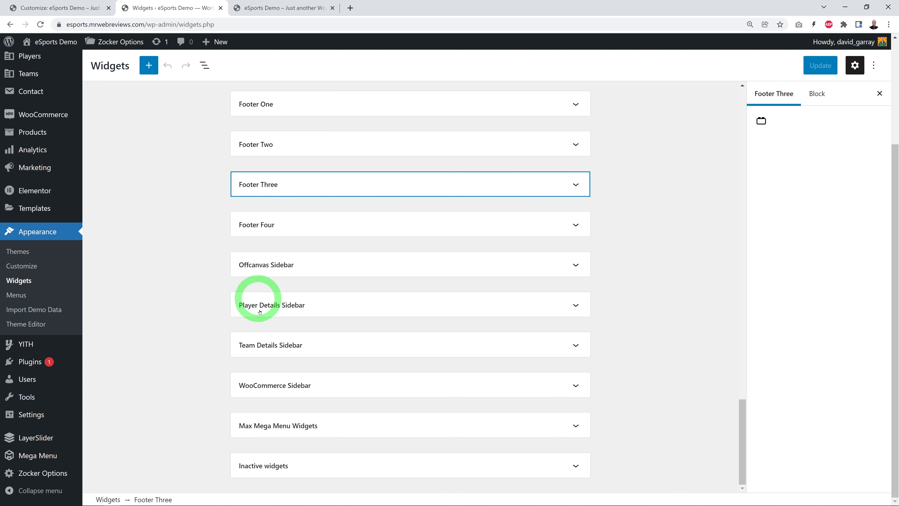
Step: Load the Categories menu in the Menus screen and compare its items with the live footer's Categories column
click(33, 301)
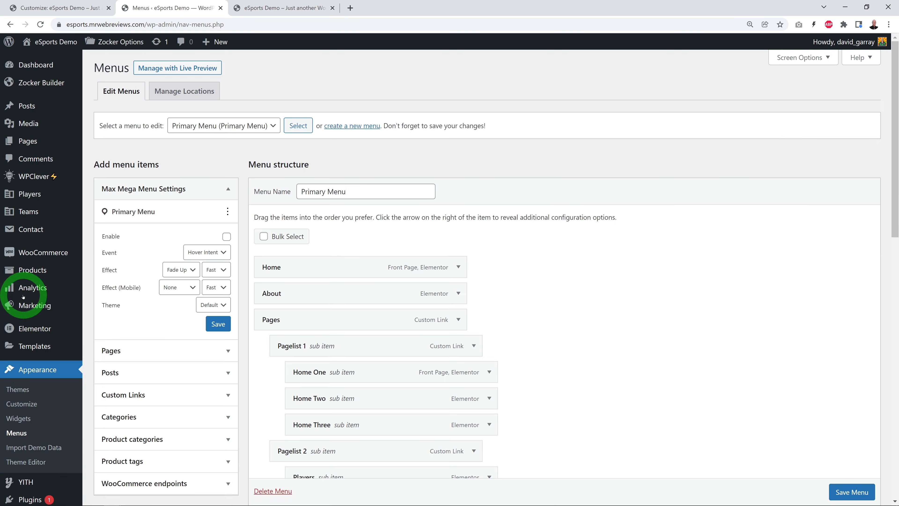
click(244, 126)
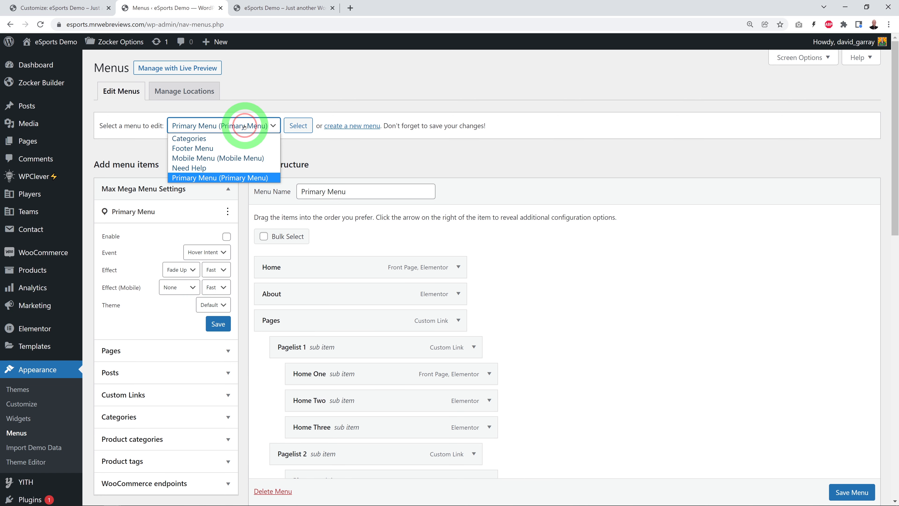
click(233, 148)
click(296, 10)
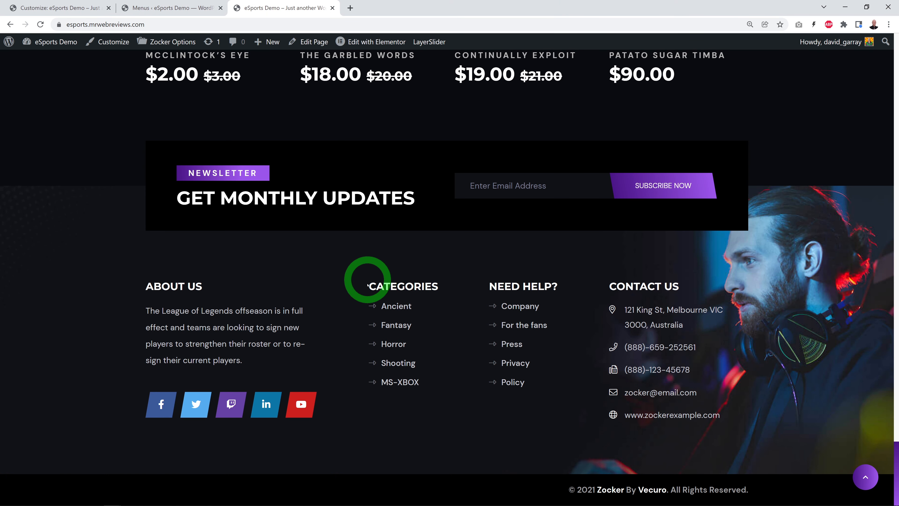
click(193, 10)
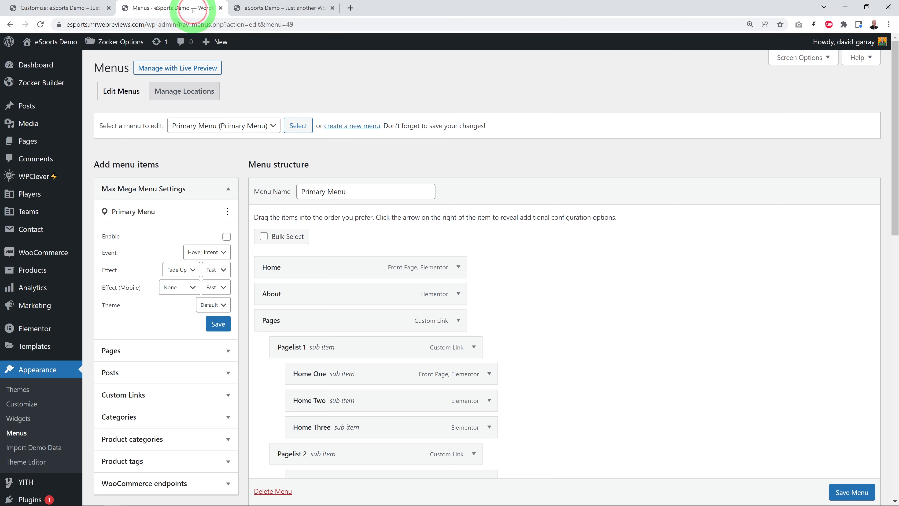
click(263, 125)
click(193, 138)
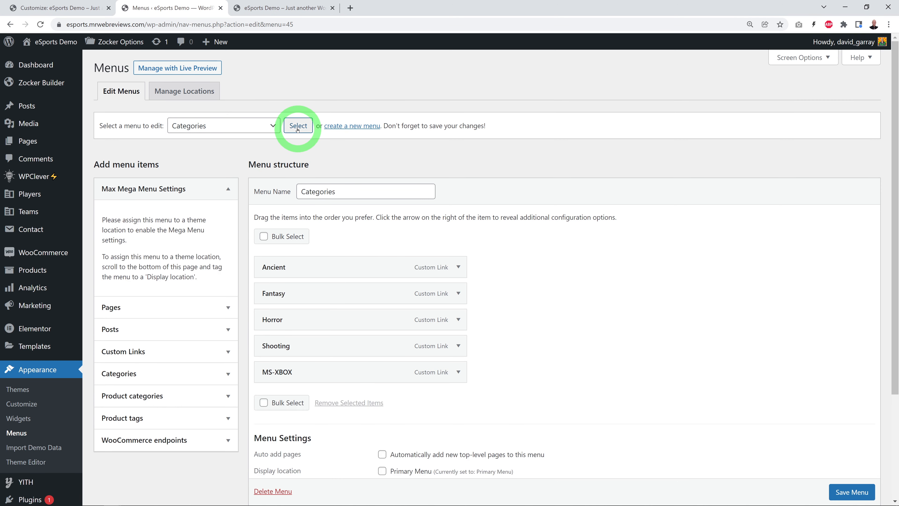
mouse_move(273, 372)
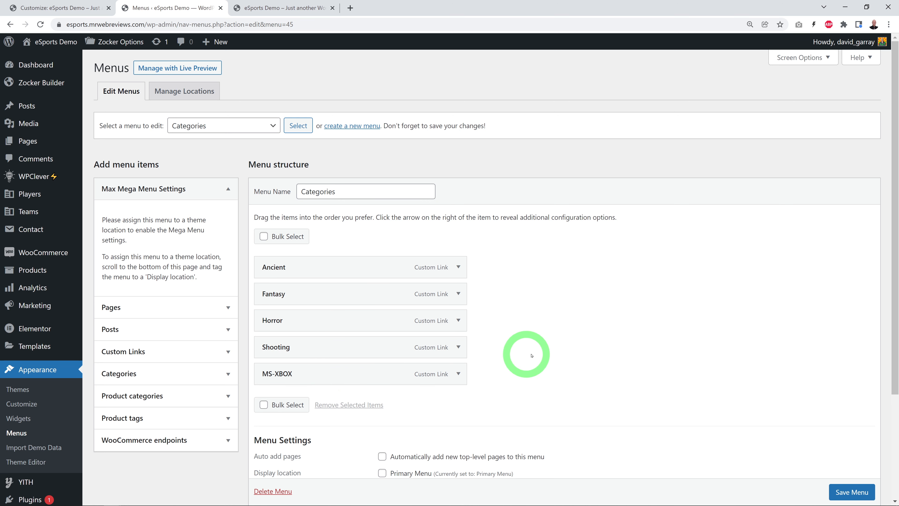
Step: Check the live footer's Need Help column and load the matching Need Help menu in the Menus screen
key(ctrl+Tab)
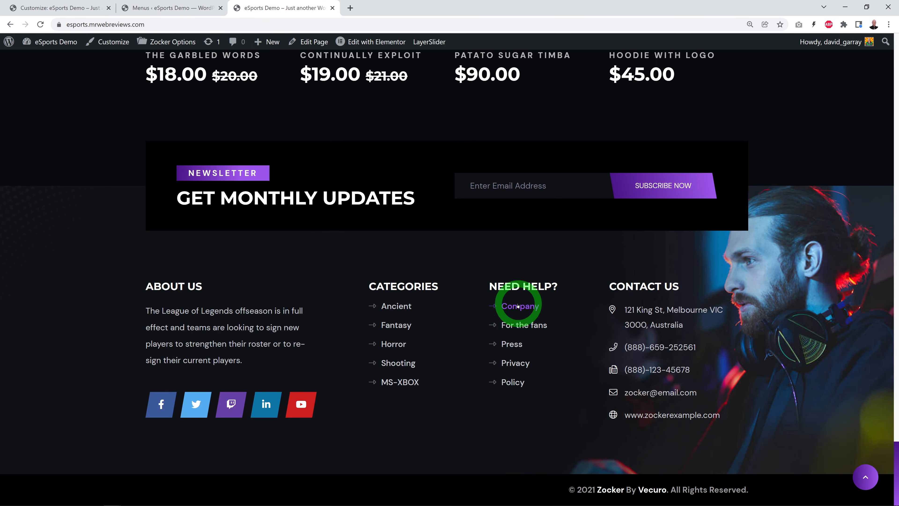
click(177, 8)
click(260, 125)
click(202, 167)
click(290, 125)
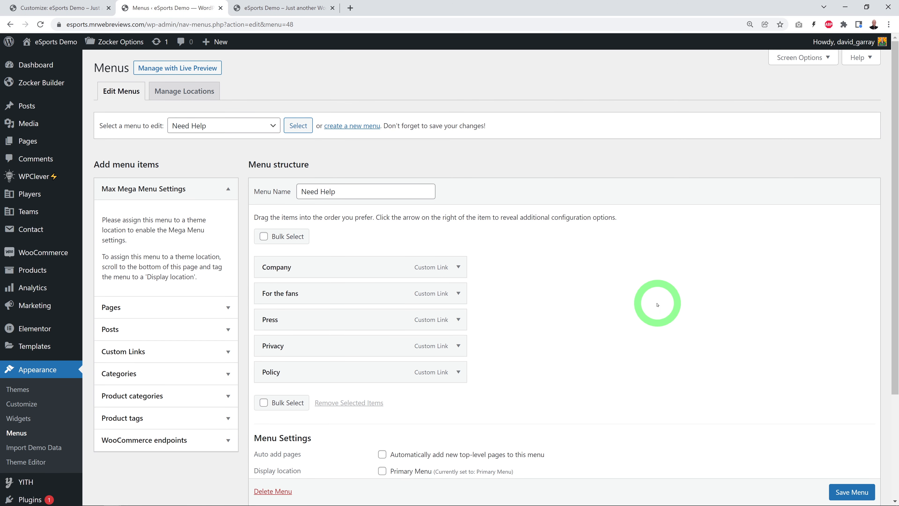
Step: View the live footer's Contact Us column and use the Customizer preview to find which widget area holds it
click(300, 7)
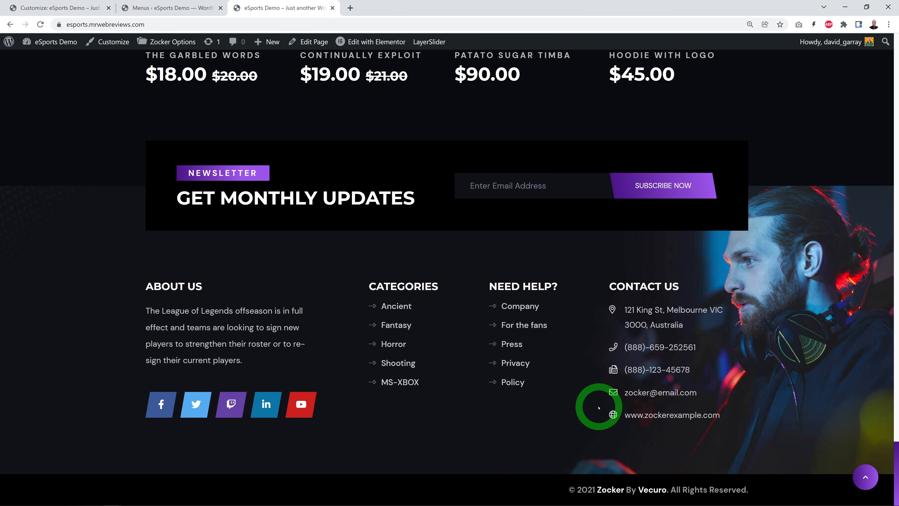
click(68, 10)
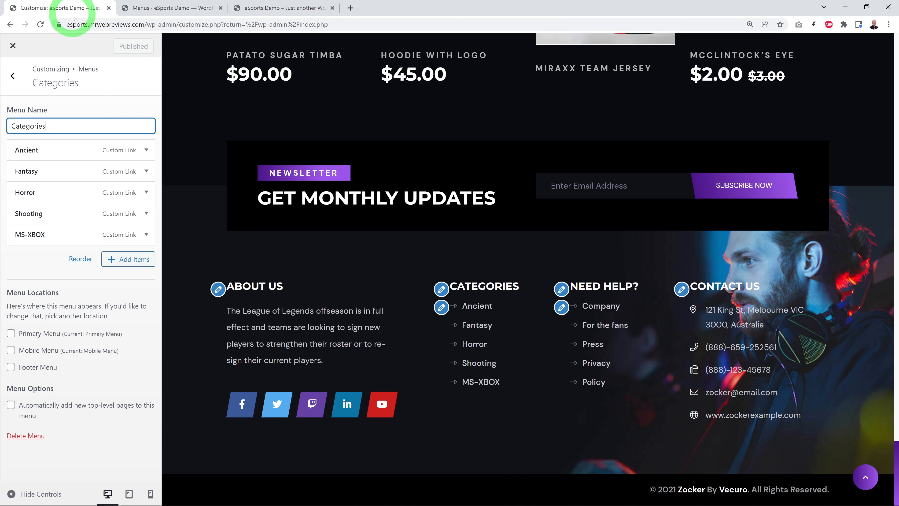
click(681, 289)
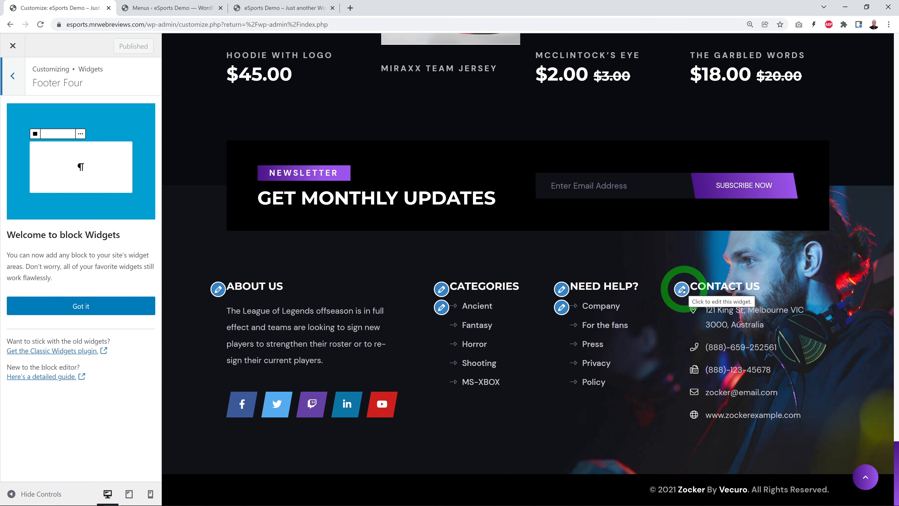
Step: In the Widgets screen's Footer Four area, replace the Contact Info widget's e-mail with the site's own contact e-mail and save
click(180, 7)
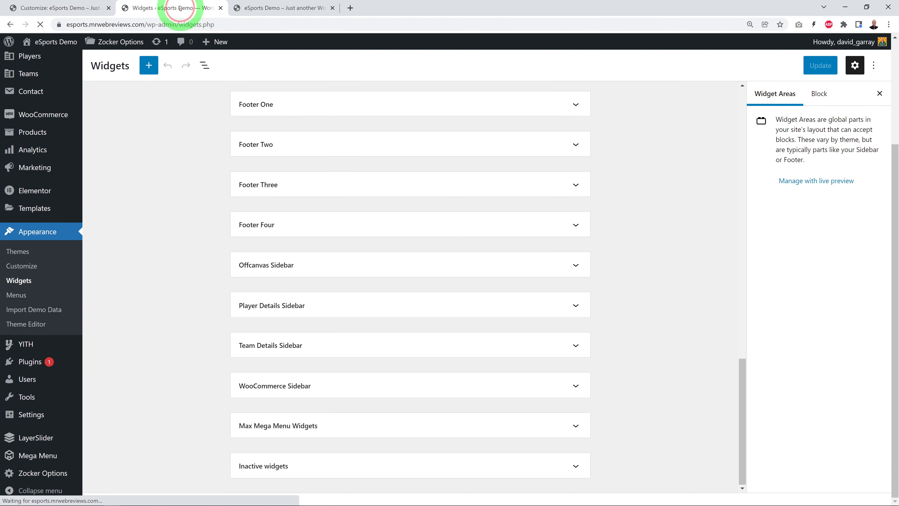
click(291, 228)
scroll(662, 254, down, 4)
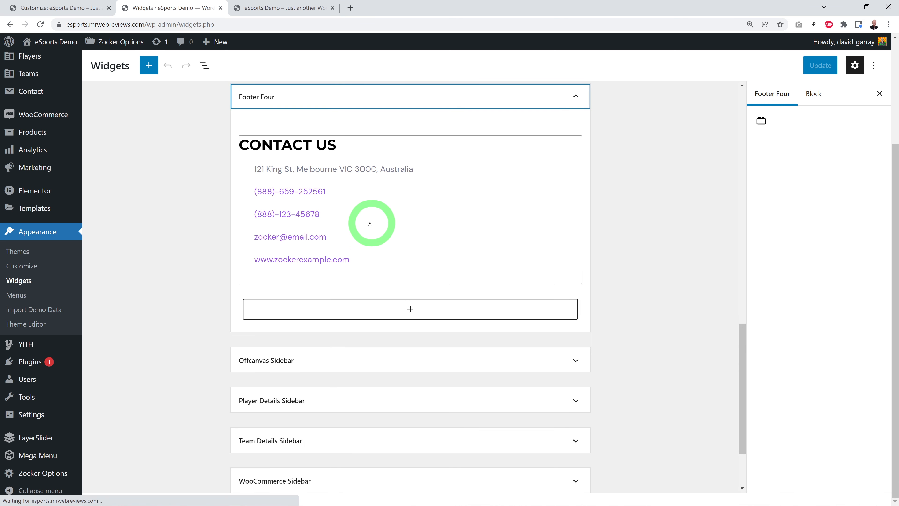
scroll(424, 237, up, 1)
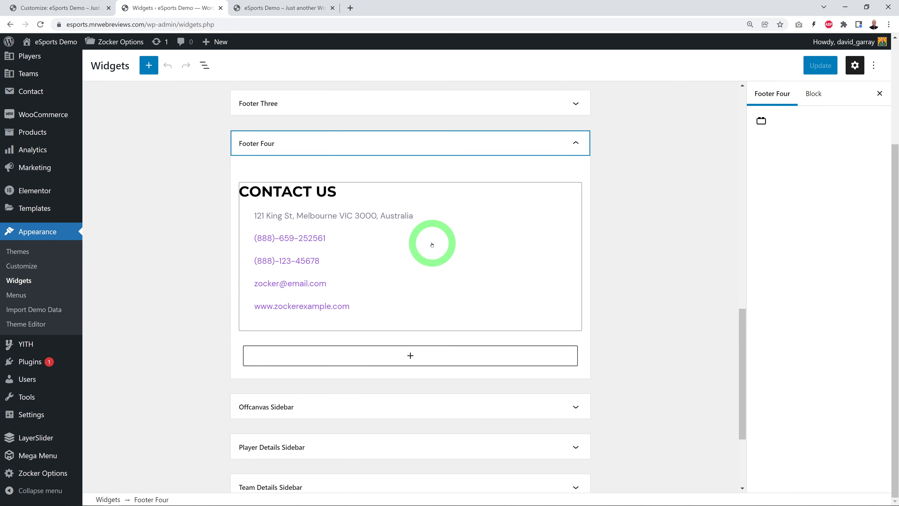
click(398, 217)
scroll(618, 273, down, 1)
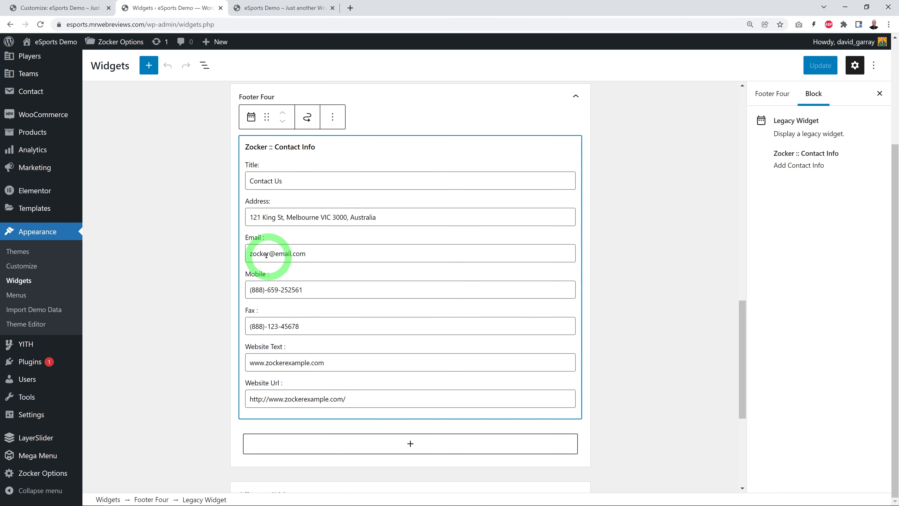
drag(248, 255, 376, 254)
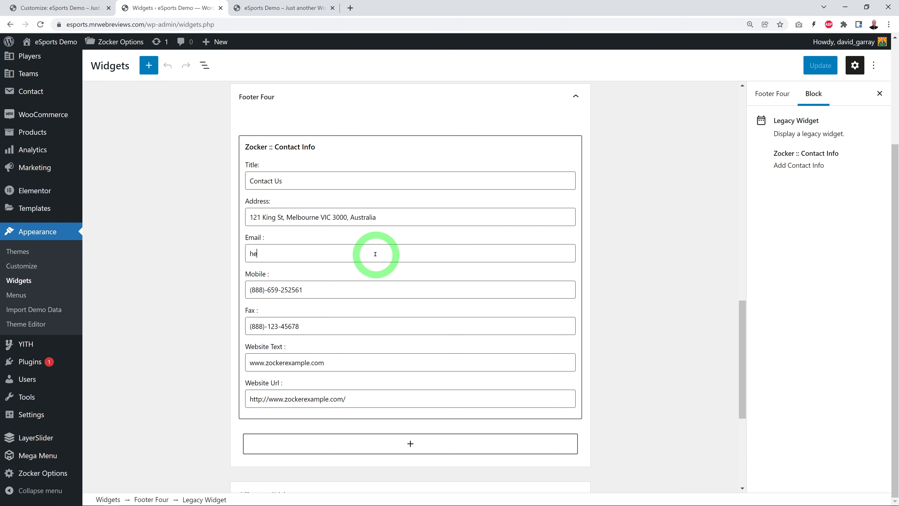
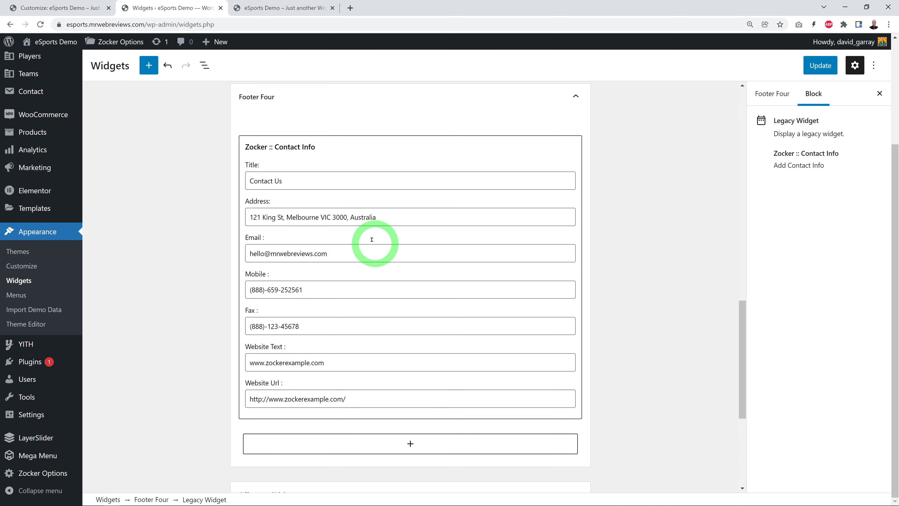
click(116, 328)
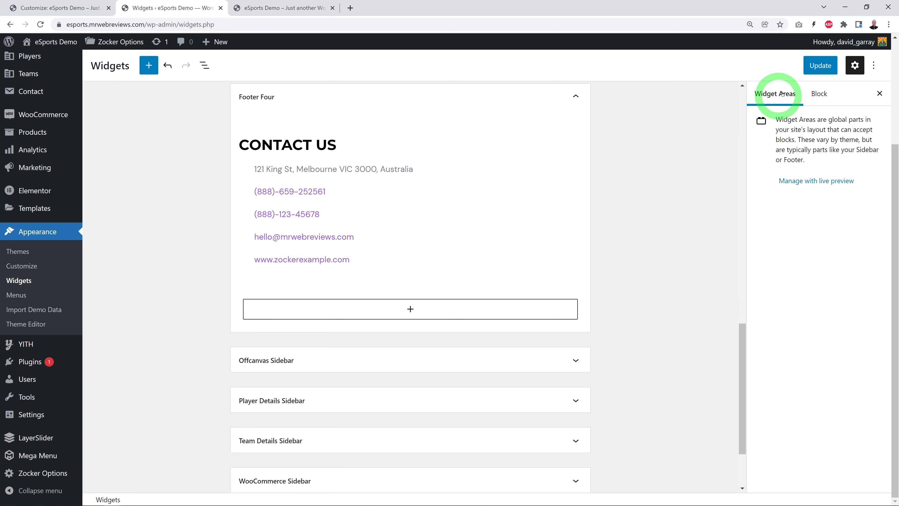
click(818, 65)
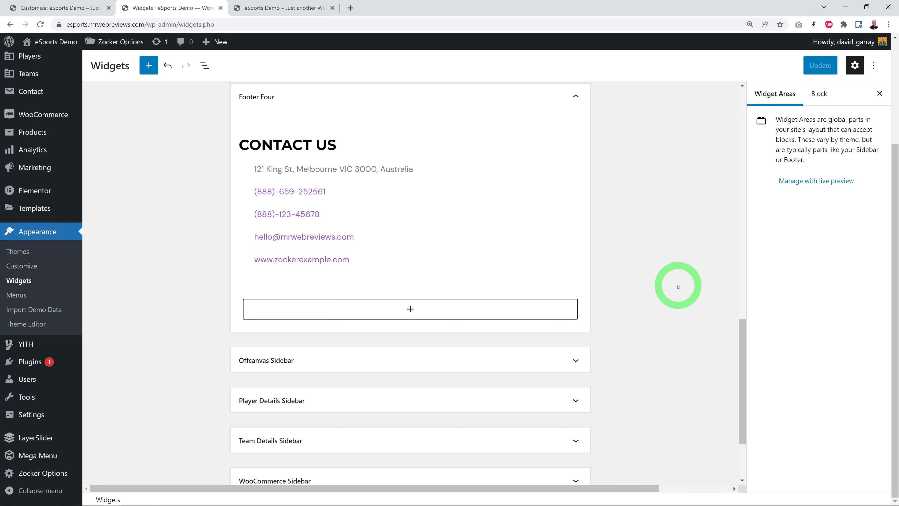
Step: Open the live homepage's off-canvas panel from the header, examine its contents, and close it
scroll(679, 287, up, 1)
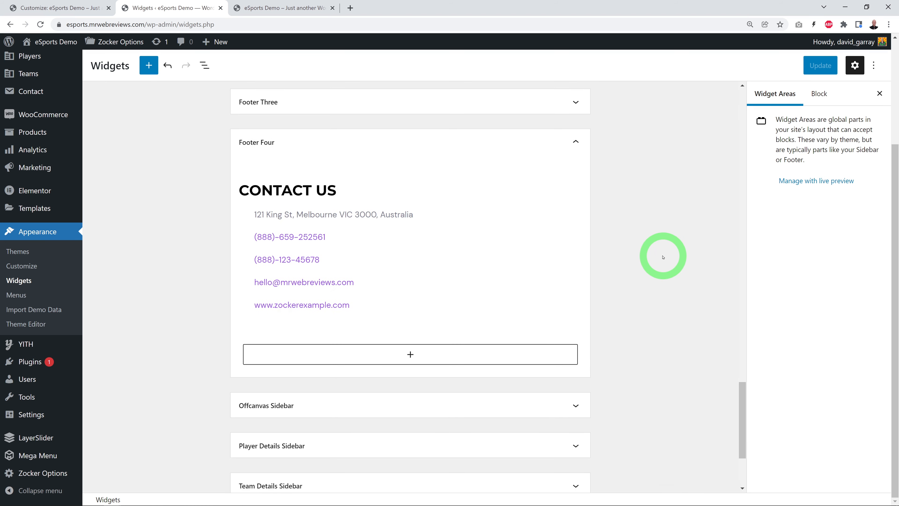
click(279, 7)
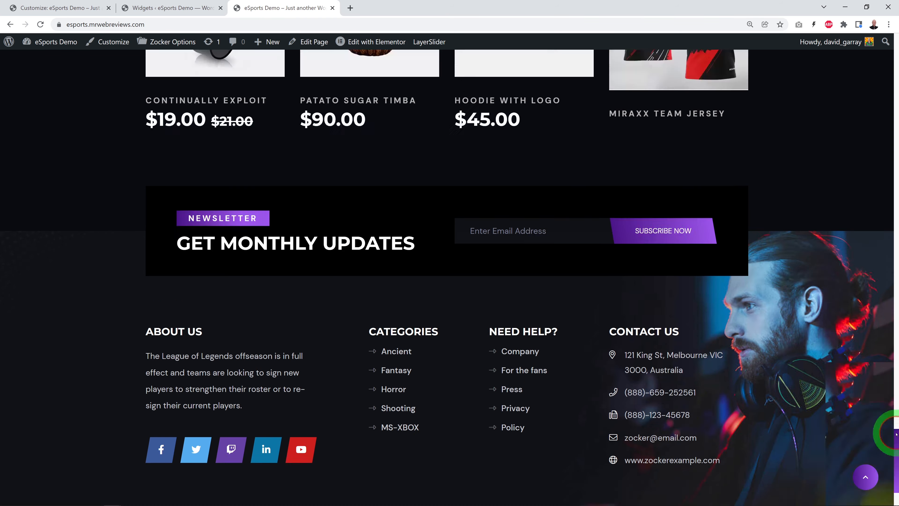
drag(896, 434, 896, 44)
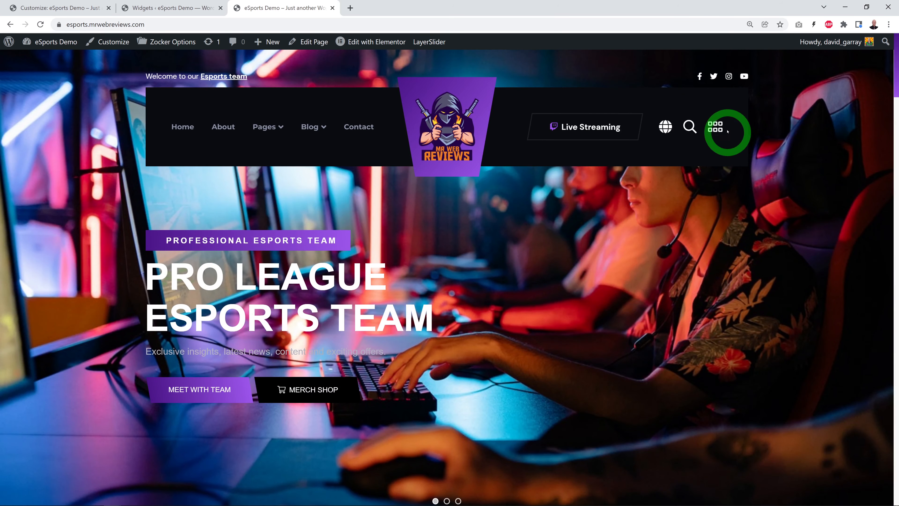
click(716, 128)
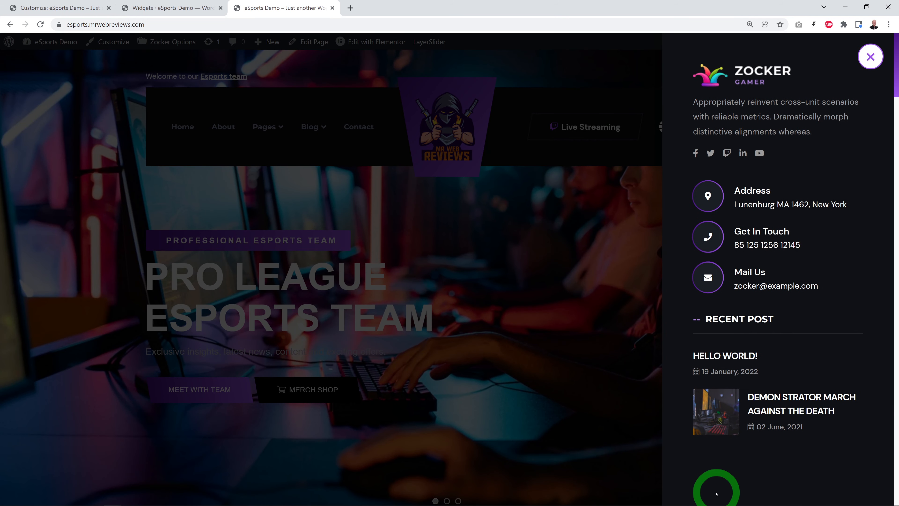
click(870, 57)
Step: Expand the Offcanvas Sidebar area in the Widgets screen and review its about, contact and recent post widgets
click(160, 8)
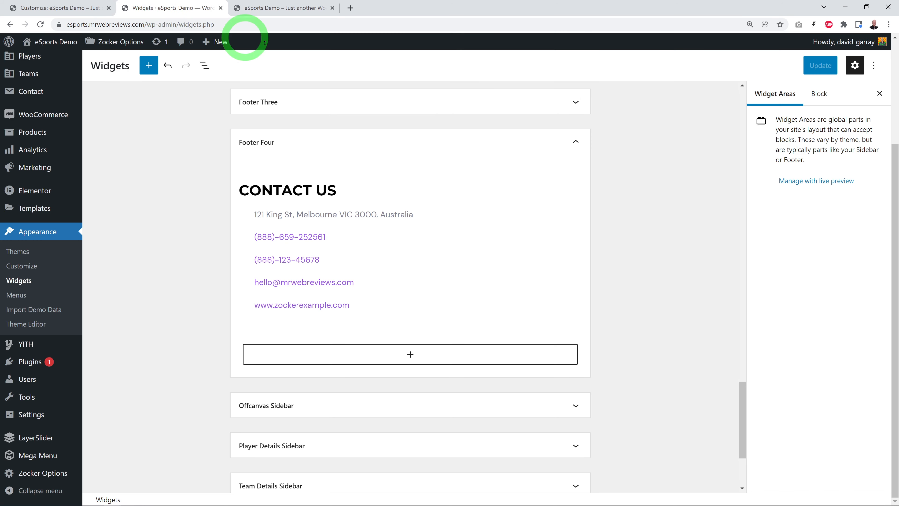
scroll(703, 345, down, 3)
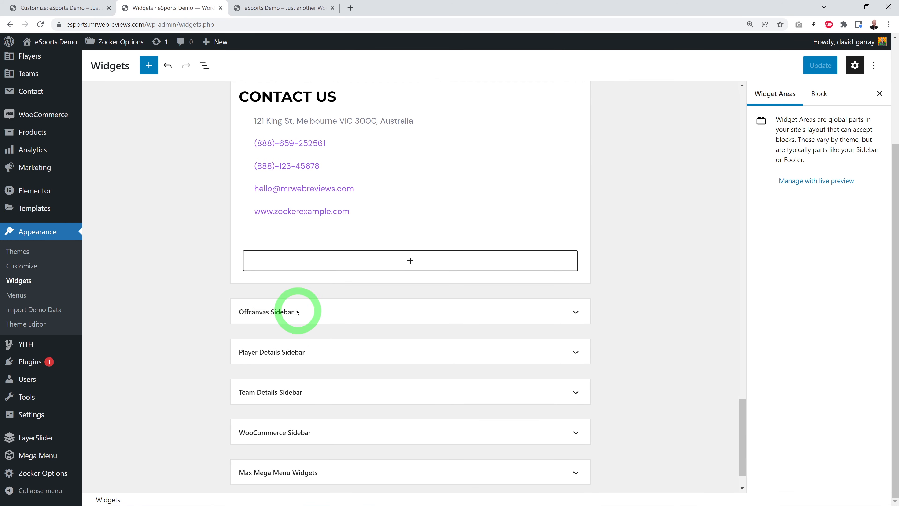
click(583, 312)
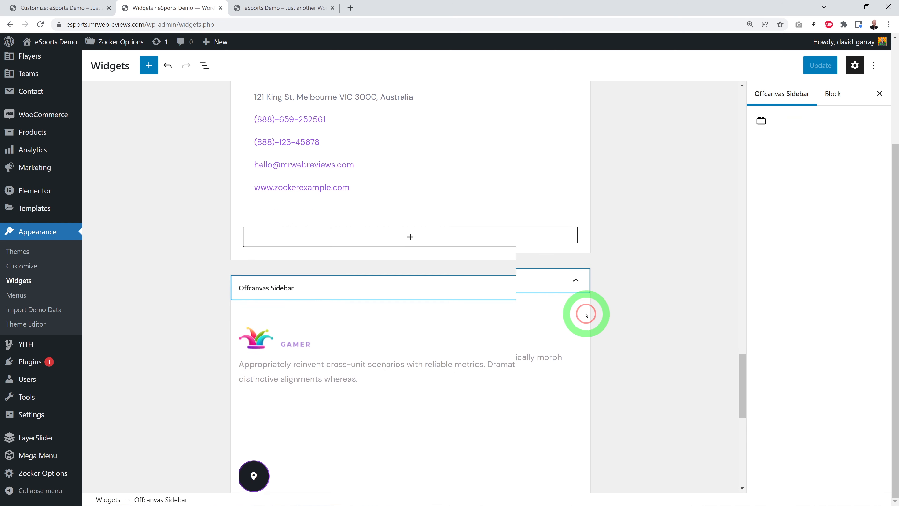
scroll(644, 291, down, 6)
scroll(644, 292, up, 1)
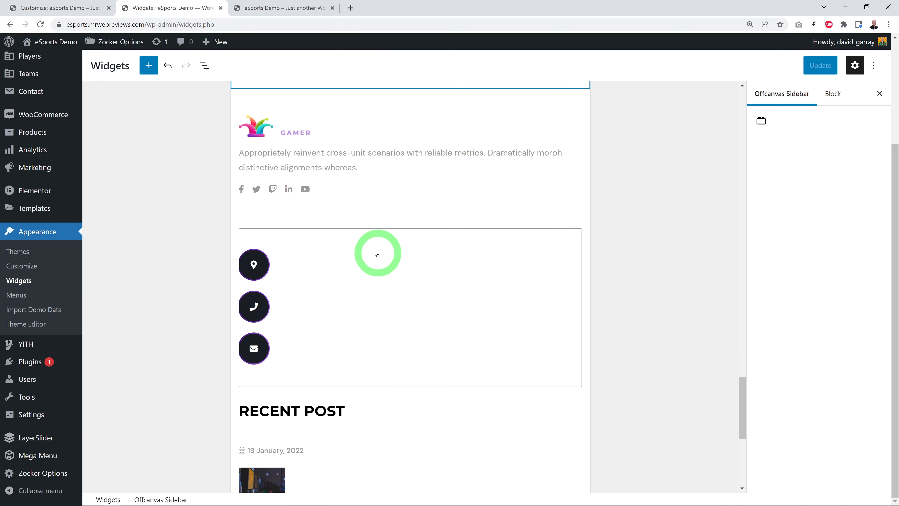
scroll(407, 411, down, 4)
scroll(408, 412, up, 1)
scroll(408, 412, up, 5)
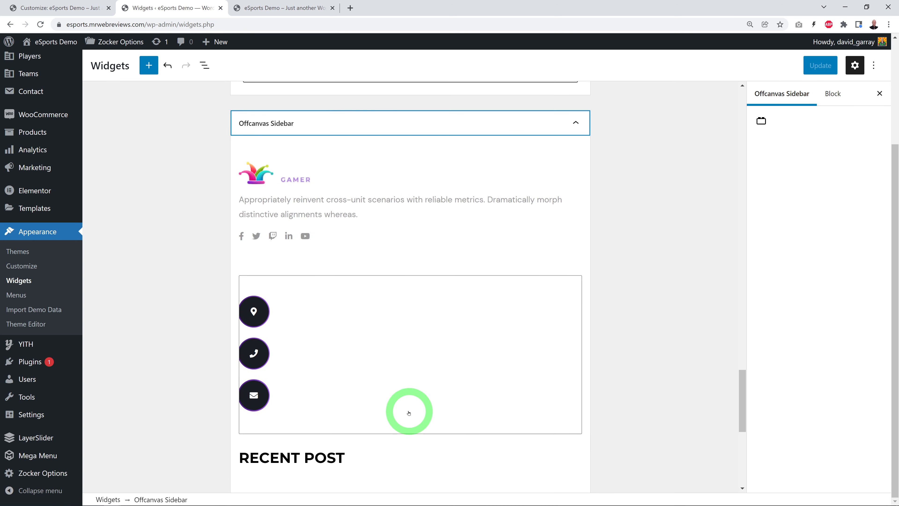
Step: Title the Offcanvas Sidebar's About Us widget "Mr Web Reviews" and save the widget changes
click(347, 258)
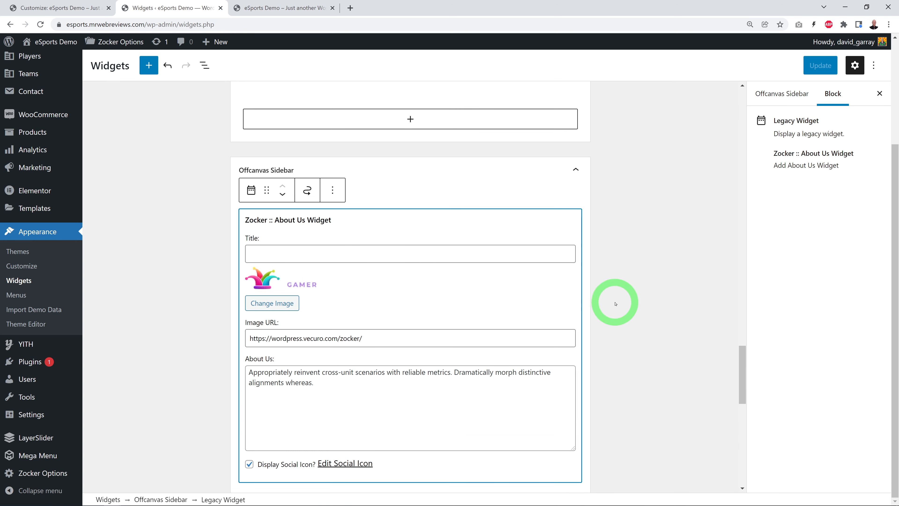
scroll(655, 306, down, 1)
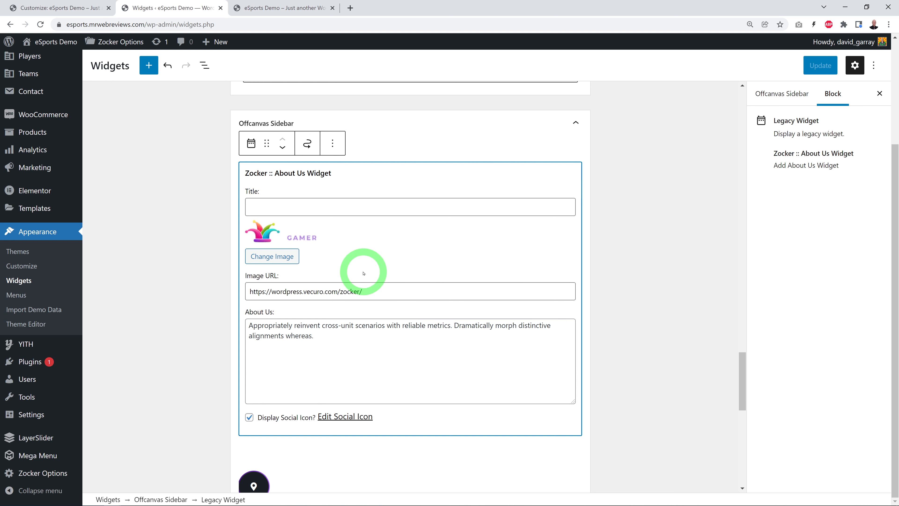
click(449, 219)
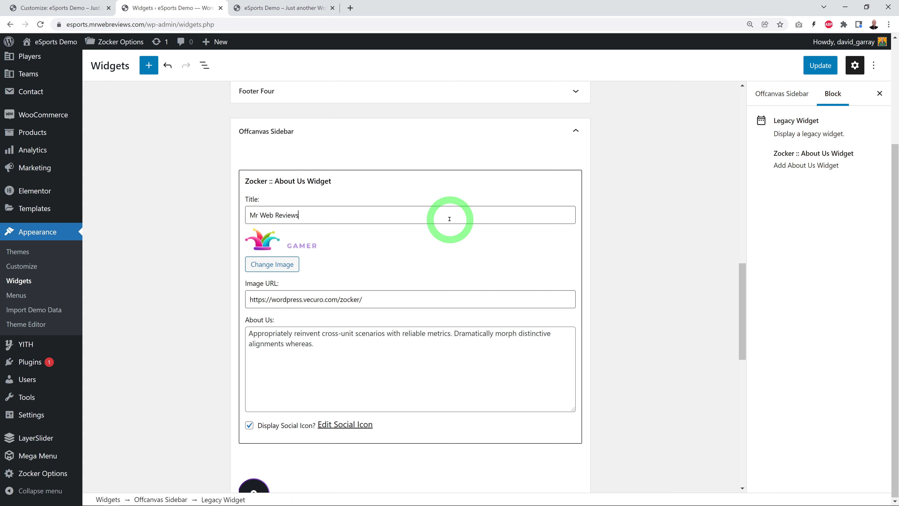
click(820, 65)
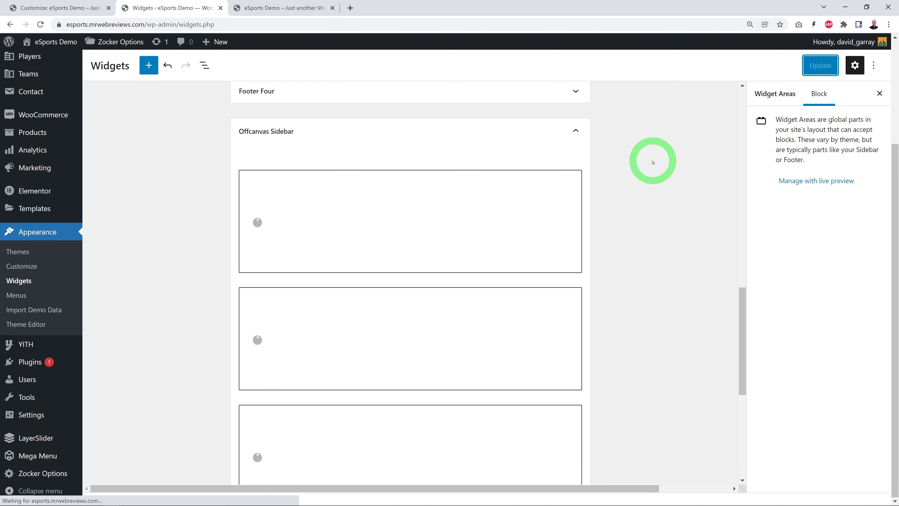
Step: Check the About Us widget's title in the live site's off-canvas panel against the Widgets screen, and close the panel
click(280, 8)
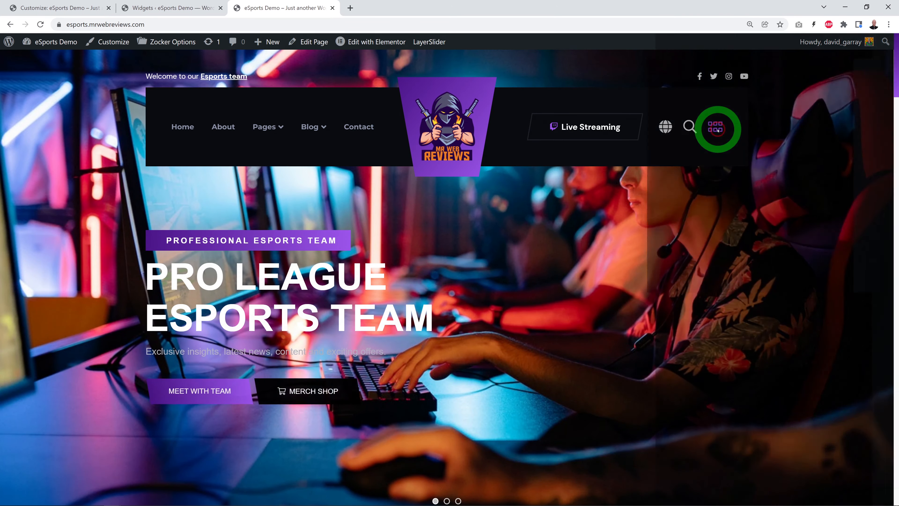
click(715, 127)
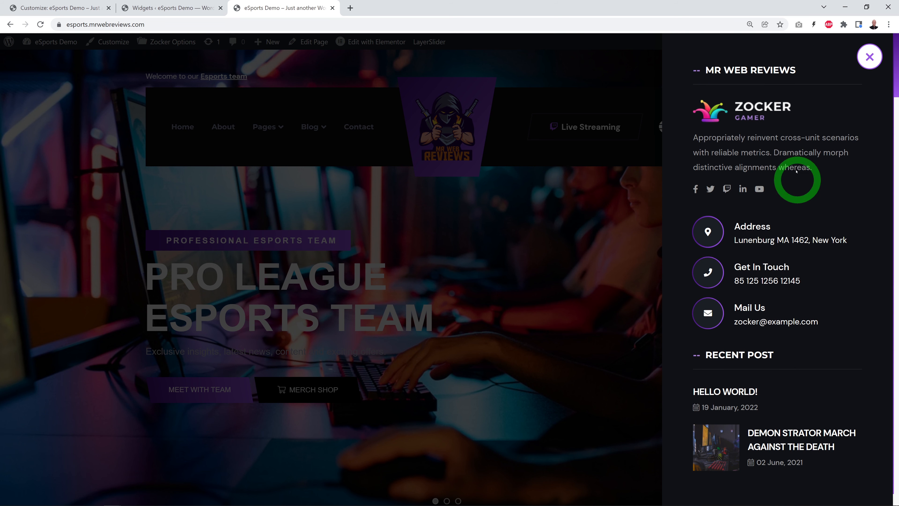
click(154, 8)
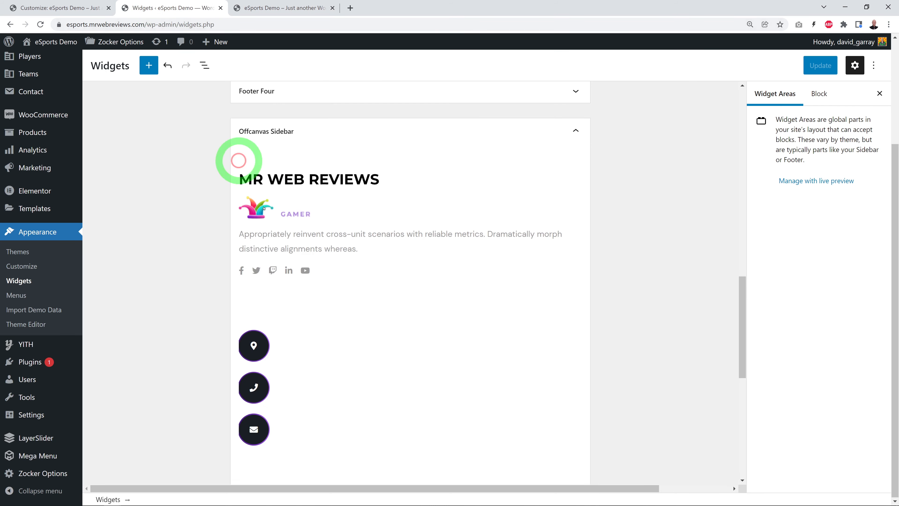
click(280, 7)
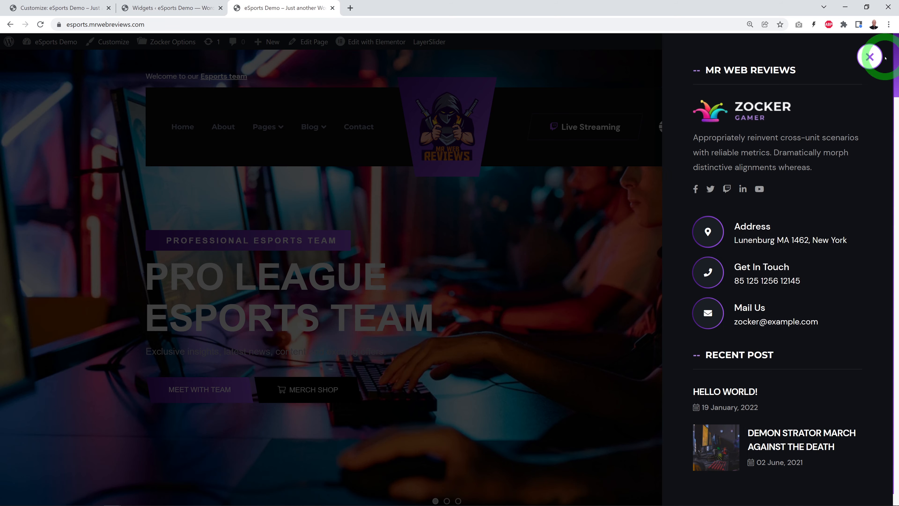
click(868, 57)
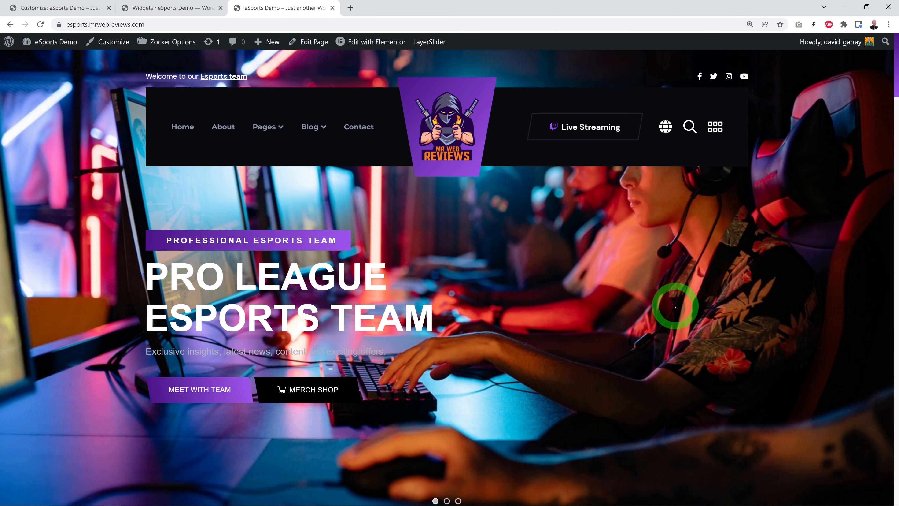